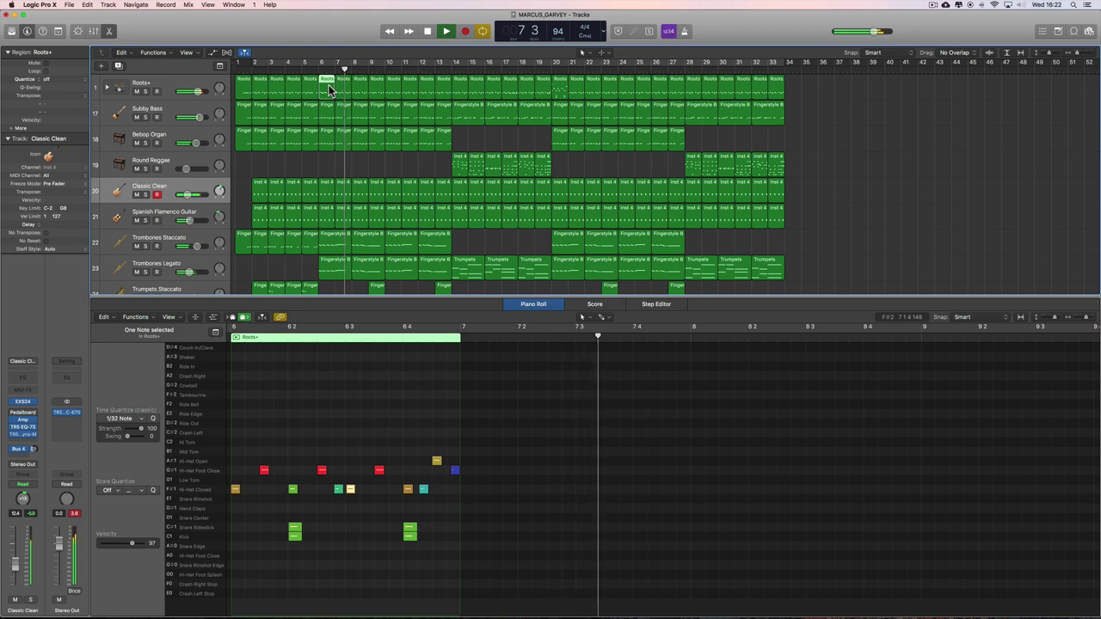
# - Solo the Roots+ drum track, set the cycle range to bar 6 and play back its drum pattern
pyautogui.press('space')
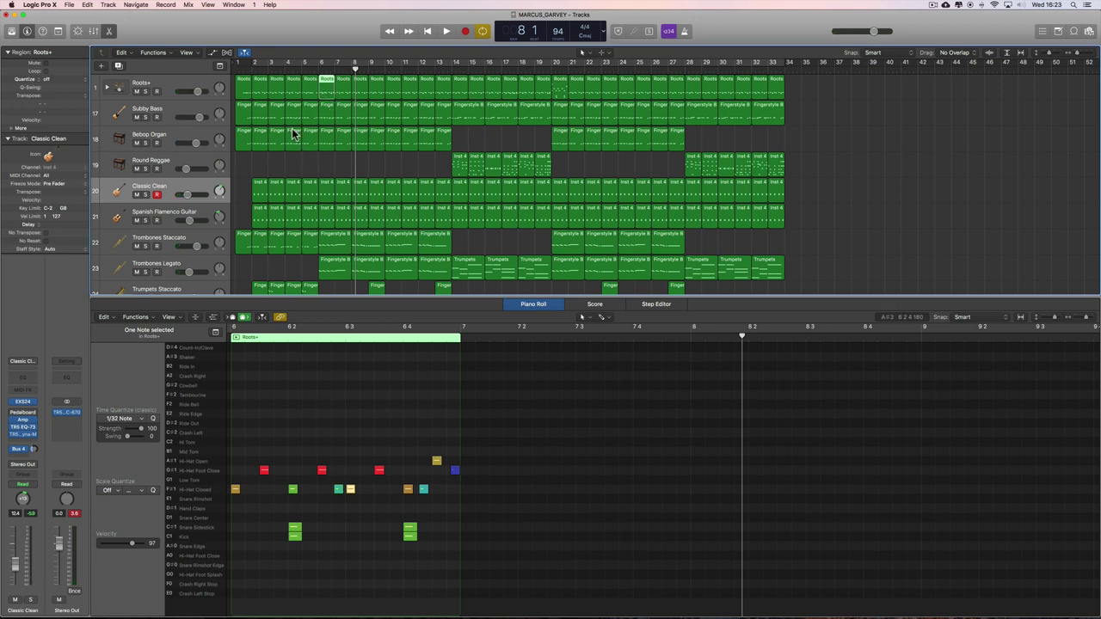
pyautogui.click(146, 91)
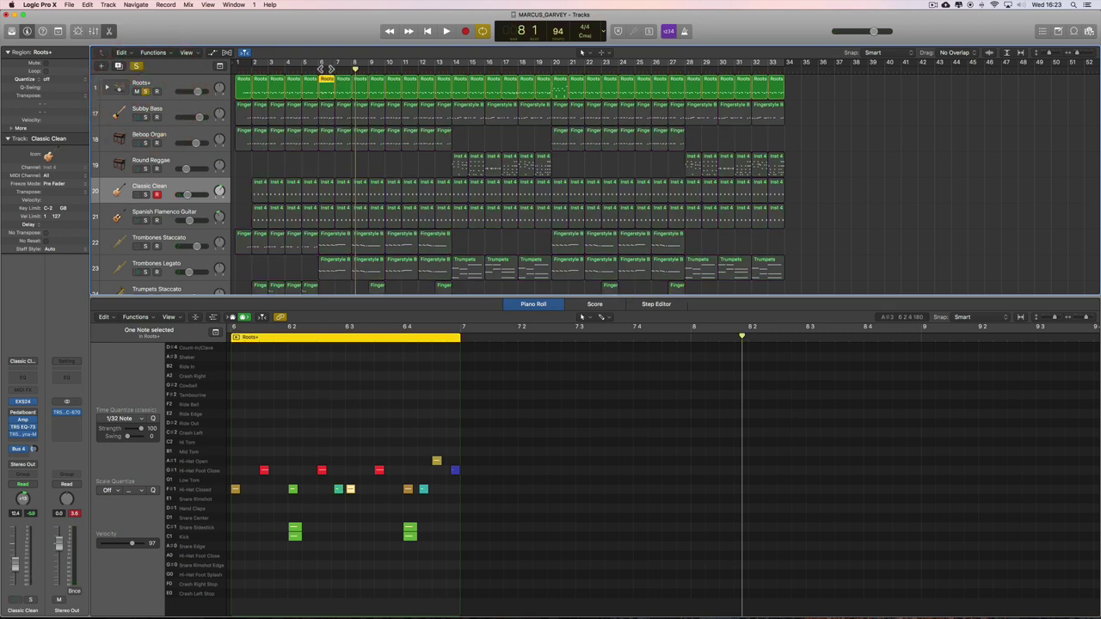
pyautogui.click(326, 82)
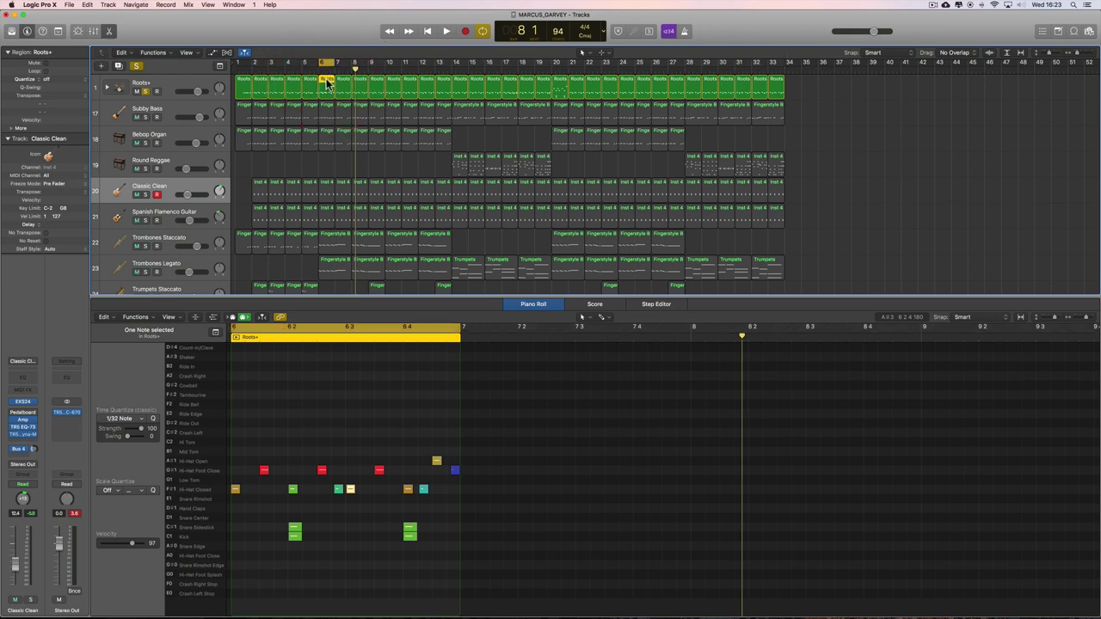
pyautogui.click(1075, 55)
pyautogui.hscroll(-5, 683, 138)
pyautogui.hscroll(-2, 349, 398)
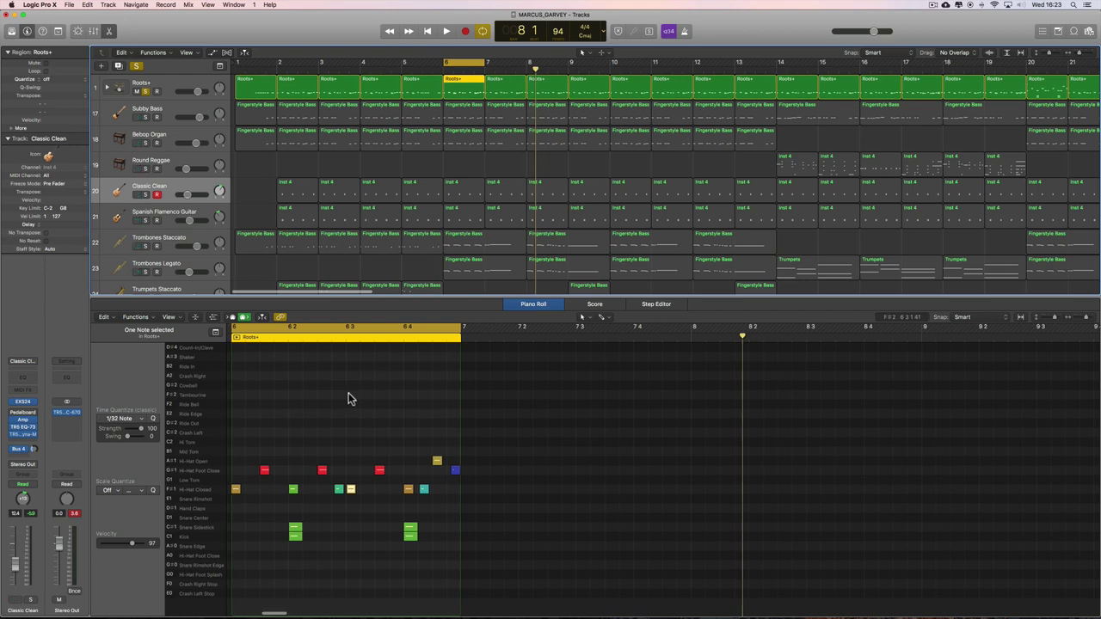
pyautogui.press('space')
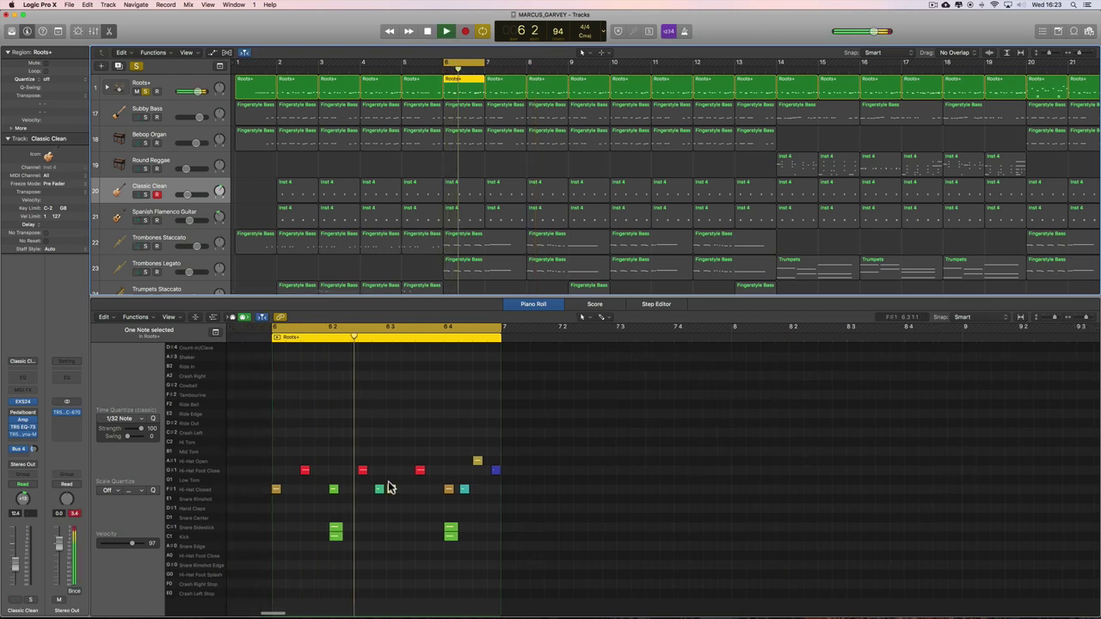
pyautogui.click(387, 488)
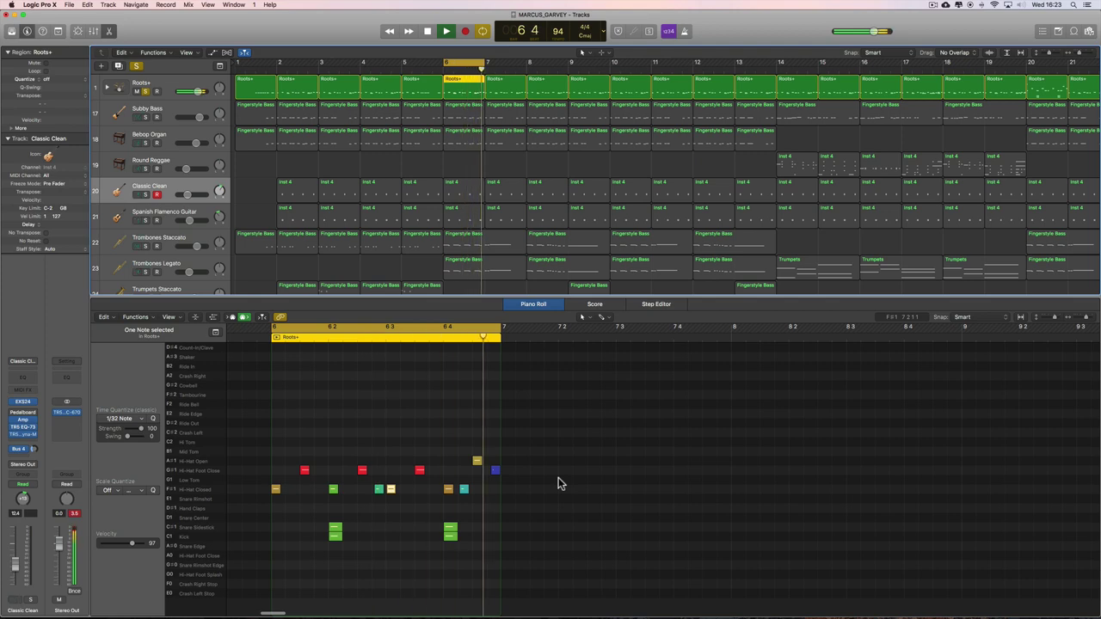
# - Switch to the Untitled 1 project and increase the height of its instrument track
pyautogui.click(235, 4)
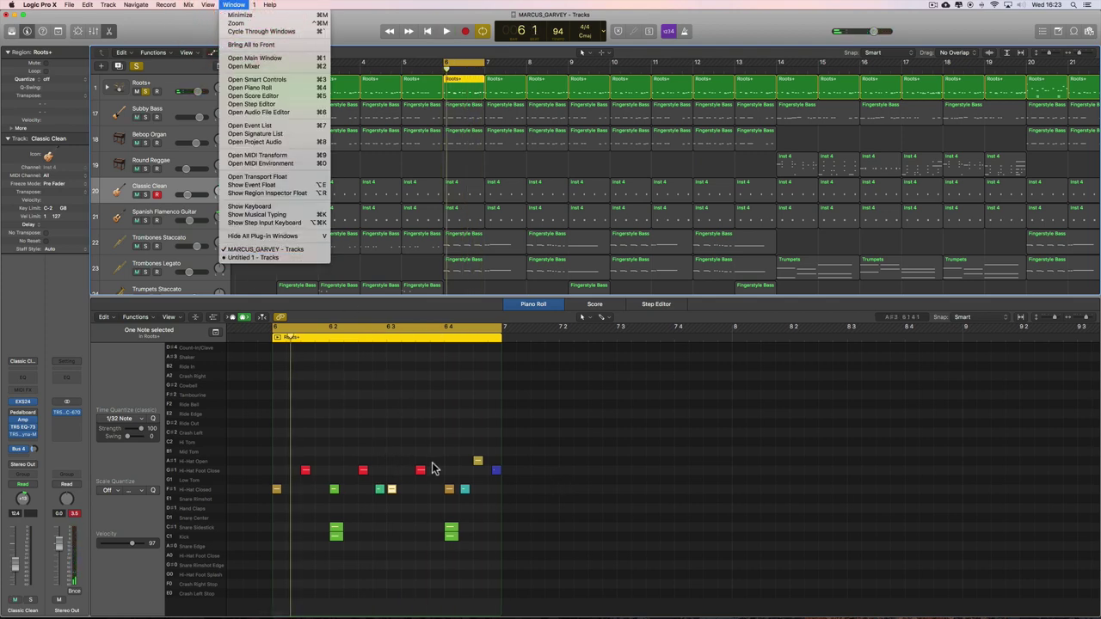
pyautogui.click(267, 258)
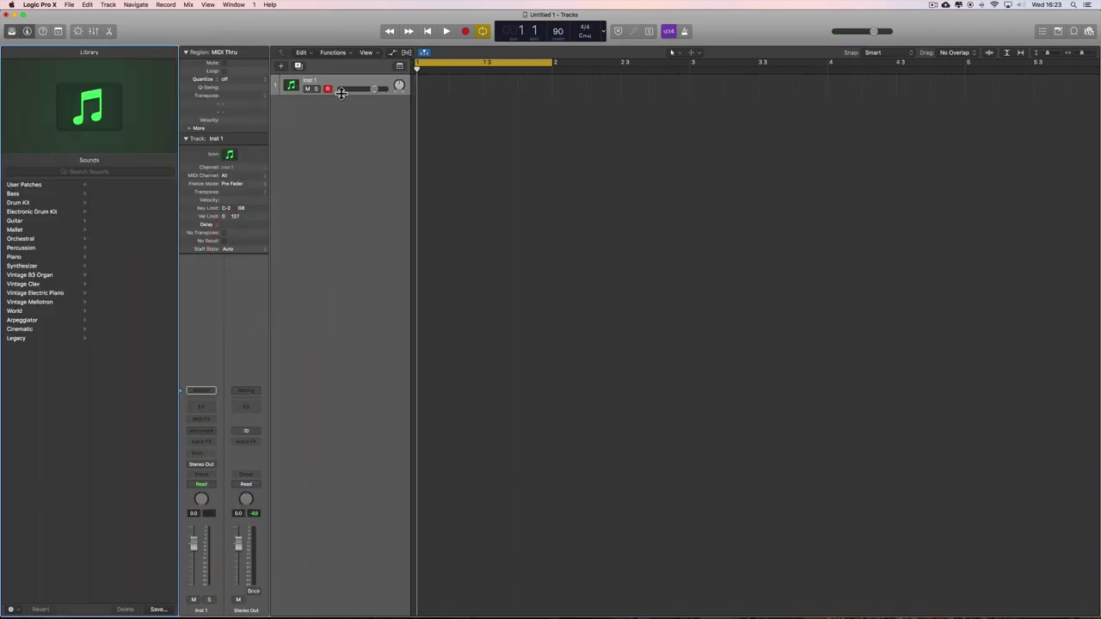
pyautogui.moveTo(341, 92)
pyautogui.mouseDown()
pyautogui.moveTo(339, 105)
pyautogui.moveTo(348, 93)
pyautogui.mouseUp()
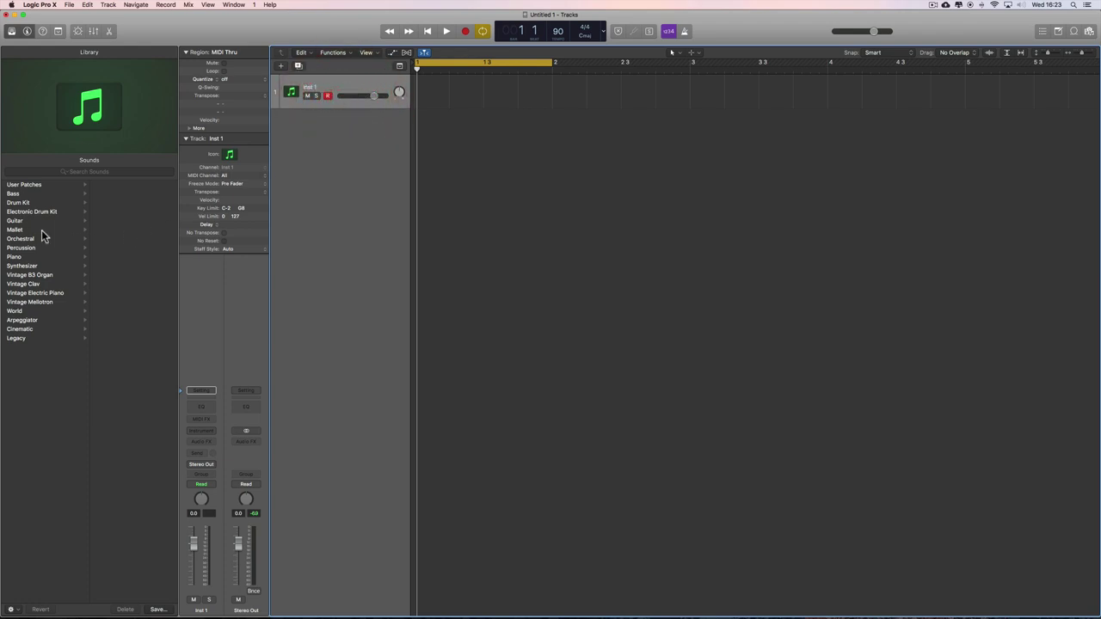
# - Check the tempo in the MARCUS_GARVEY project and set the Untitled 1 project's tempo to 94
pyautogui.click(234, 4)
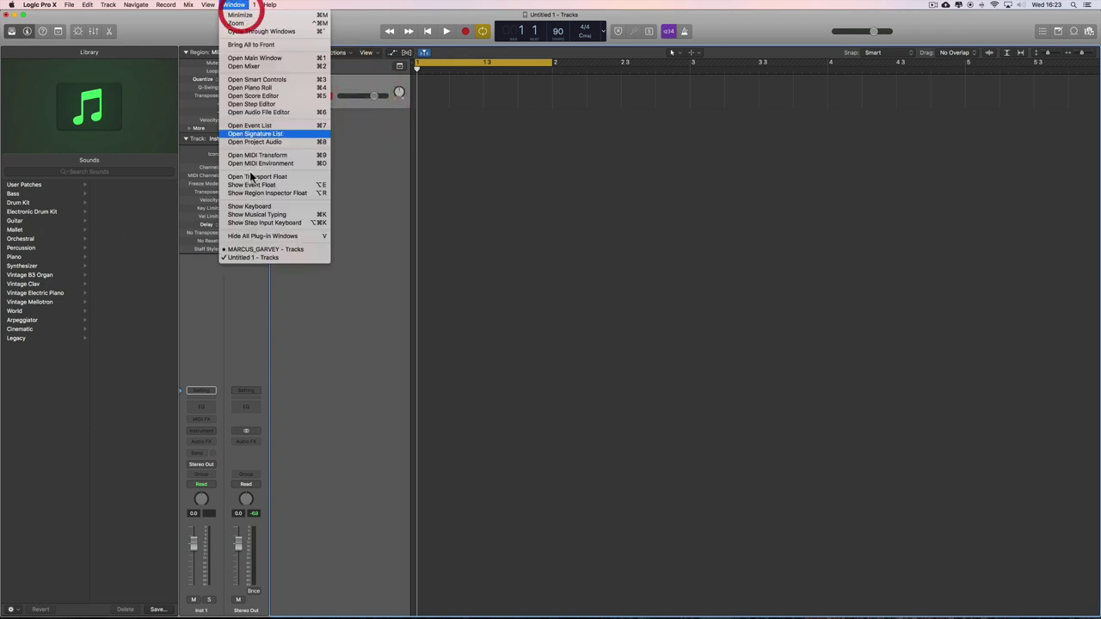
pyautogui.click(254, 250)
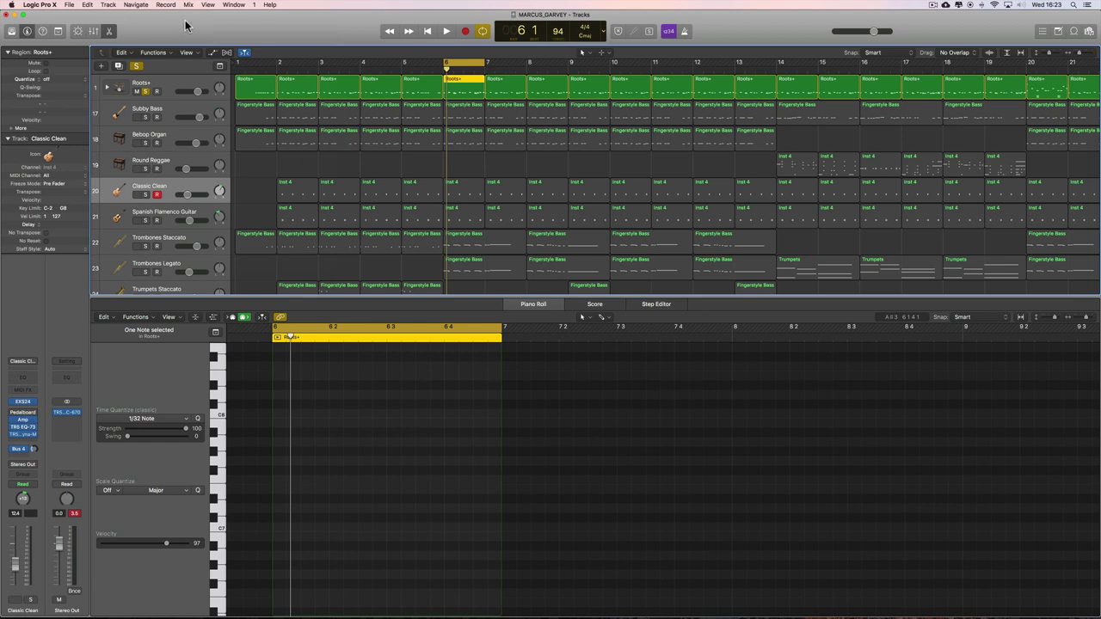
pyautogui.click(235, 5)
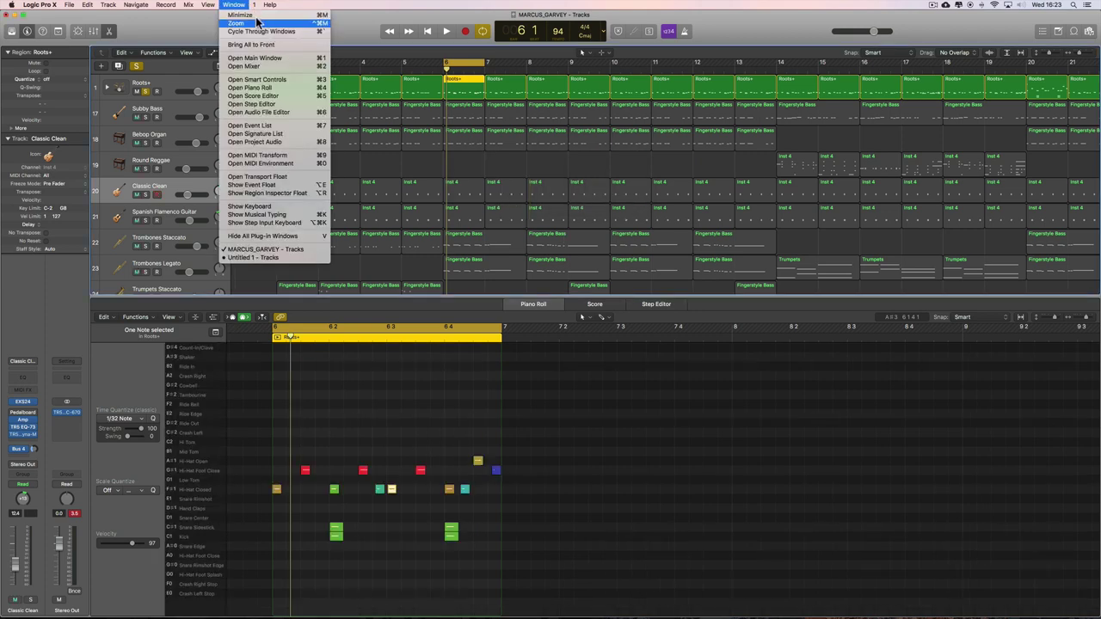
pyautogui.click(267, 258)
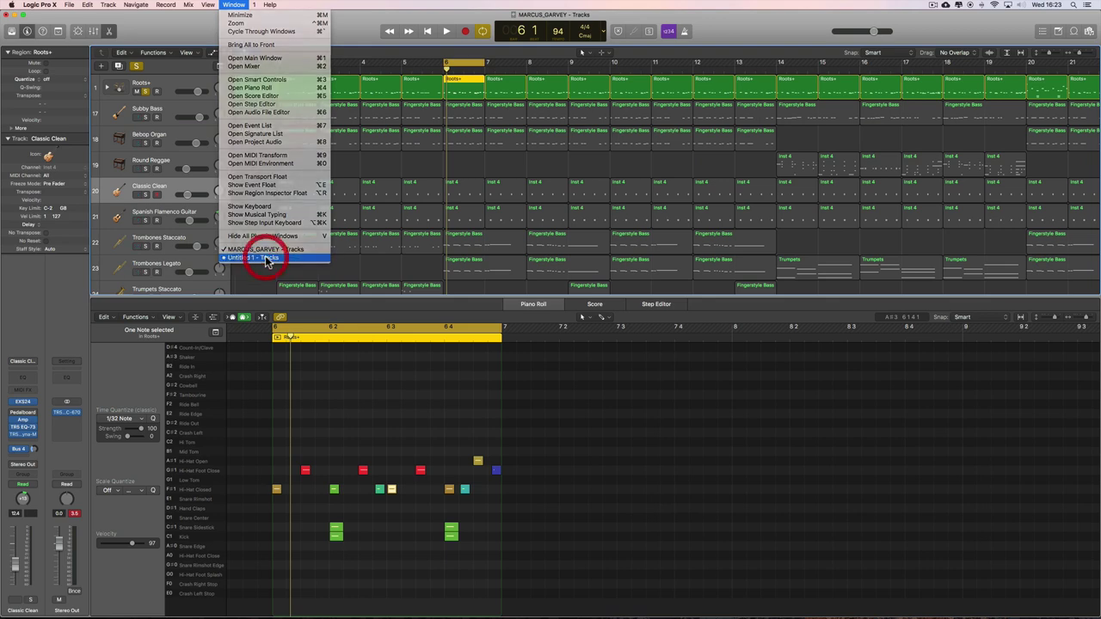
pyautogui.click(558, 32)
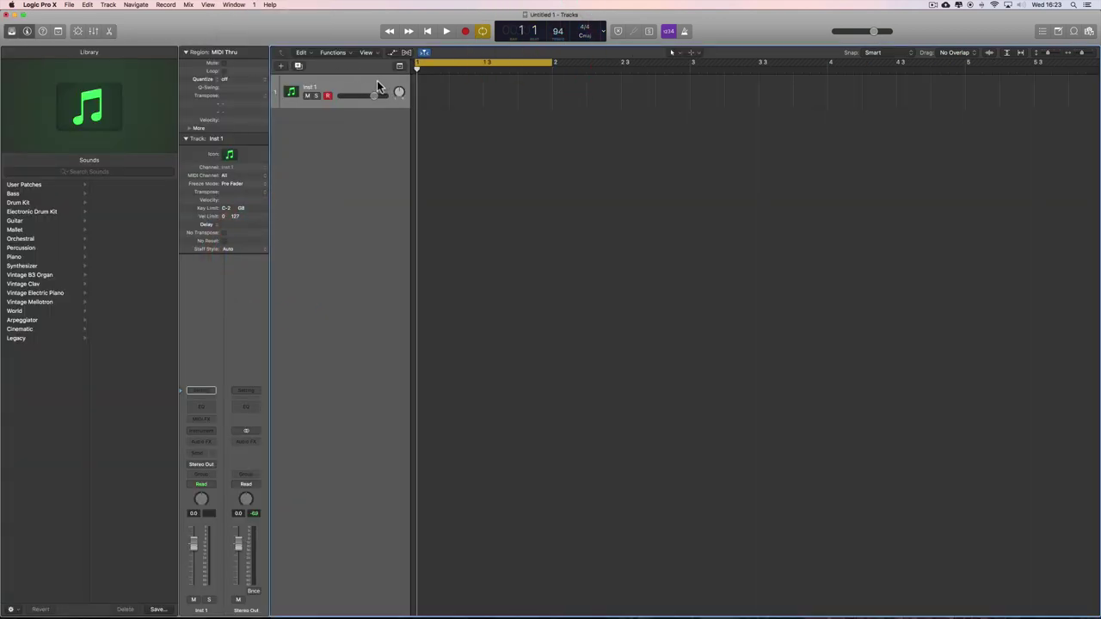
# - Load the Roots+ producer drum kit on the instrument track and expand its track stack
pyautogui.click(29, 204)
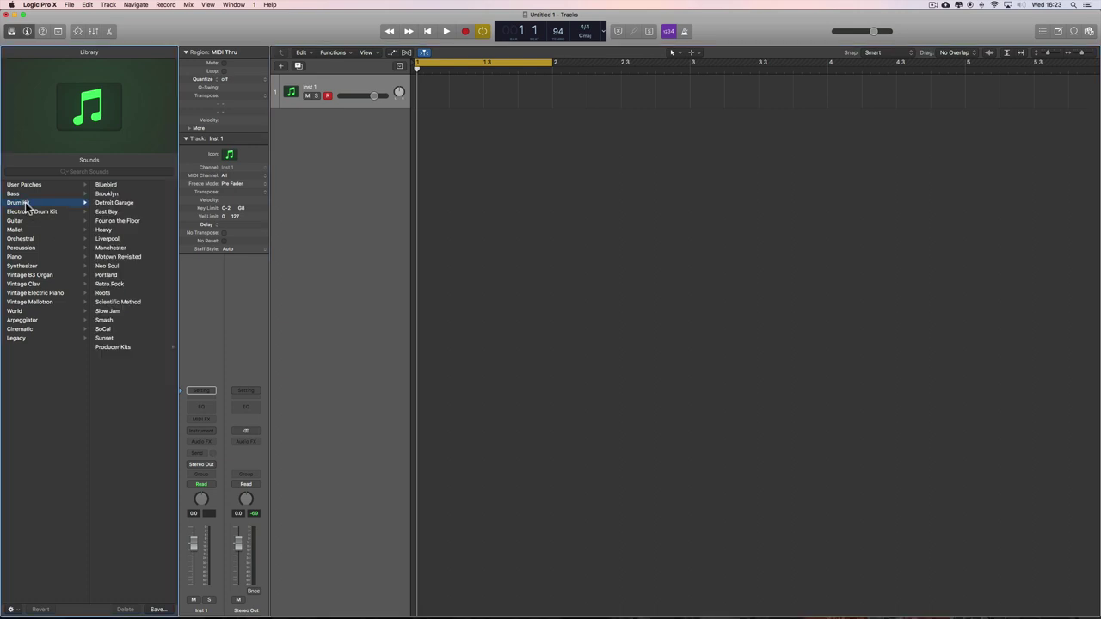
pyautogui.click(116, 347)
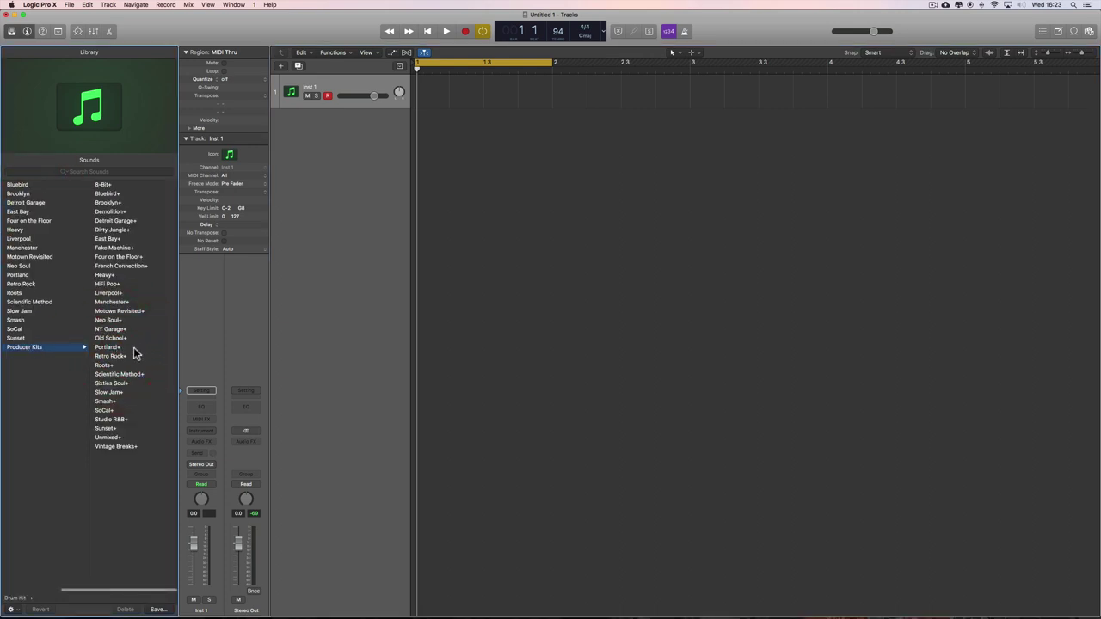
pyautogui.click(105, 365)
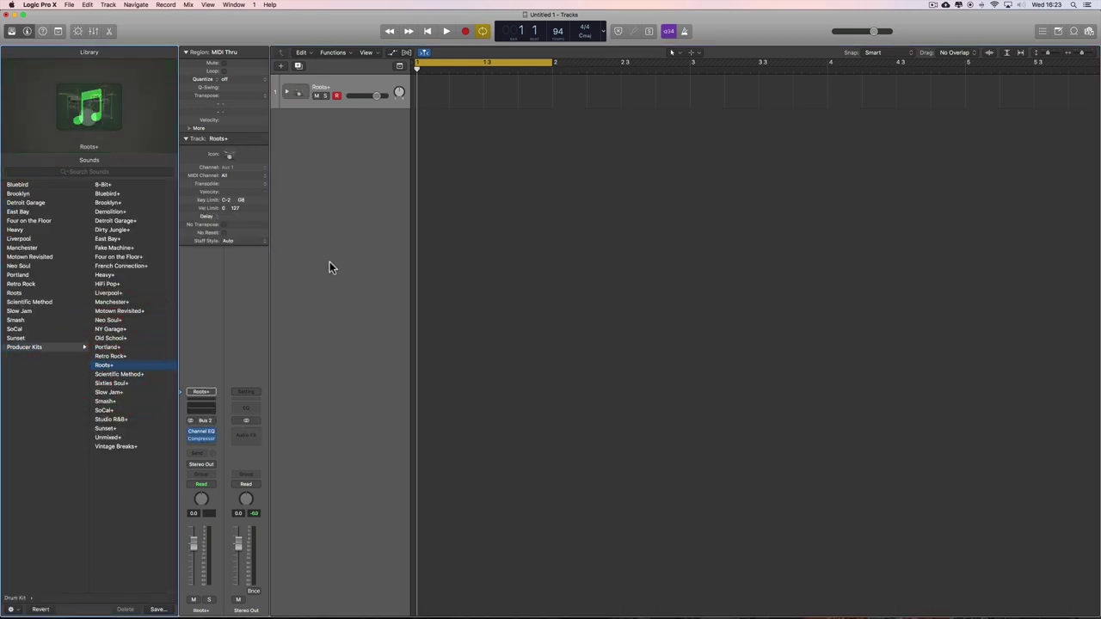
pyautogui.click(287, 92)
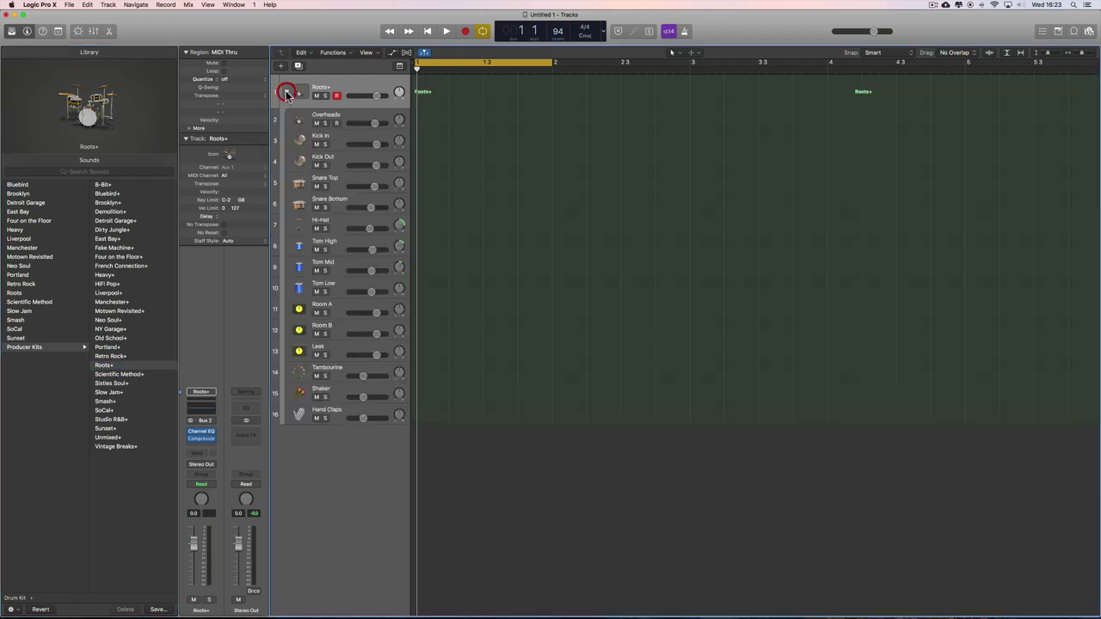
# - Collapse the Region and Track details, hide the Library, and show the mixer with wide channel strips
pyautogui.click(185, 52)
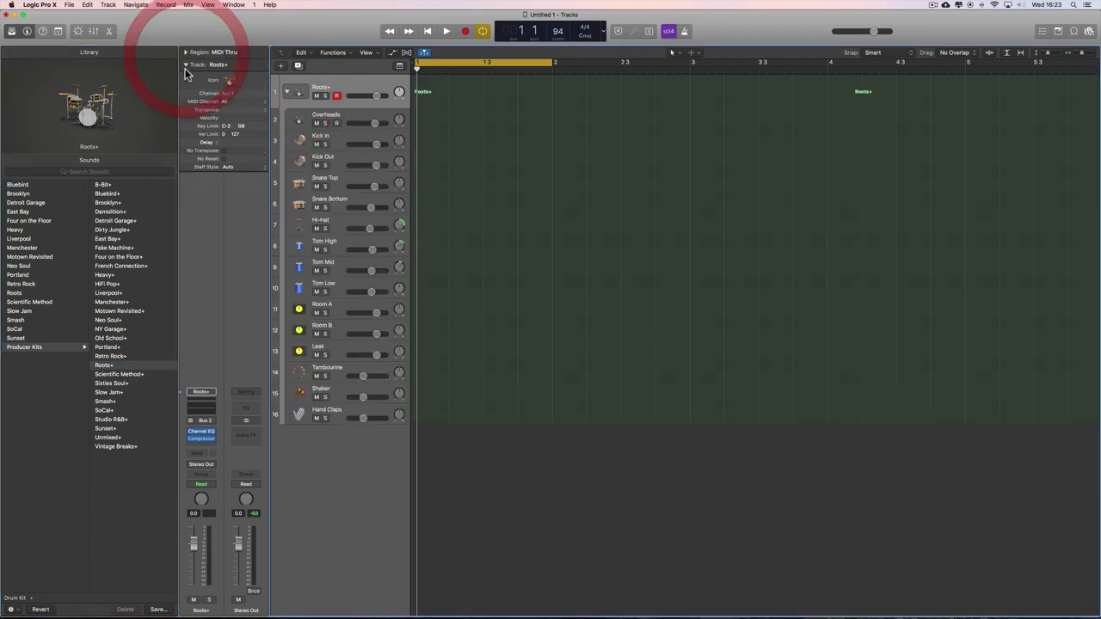
pyautogui.click(185, 64)
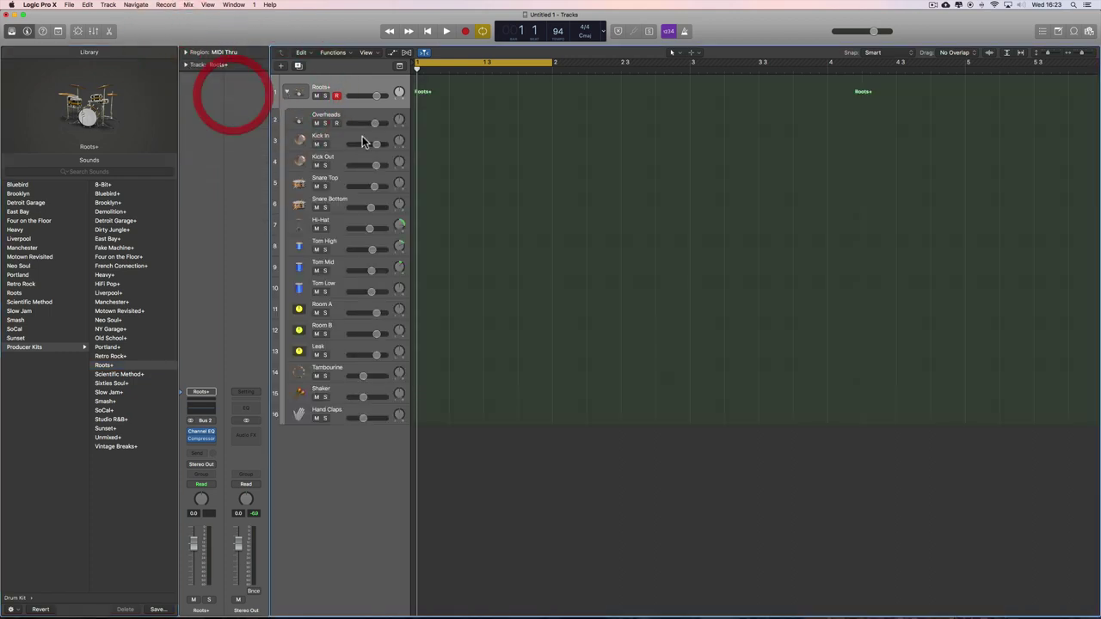
pyautogui.click(94, 31)
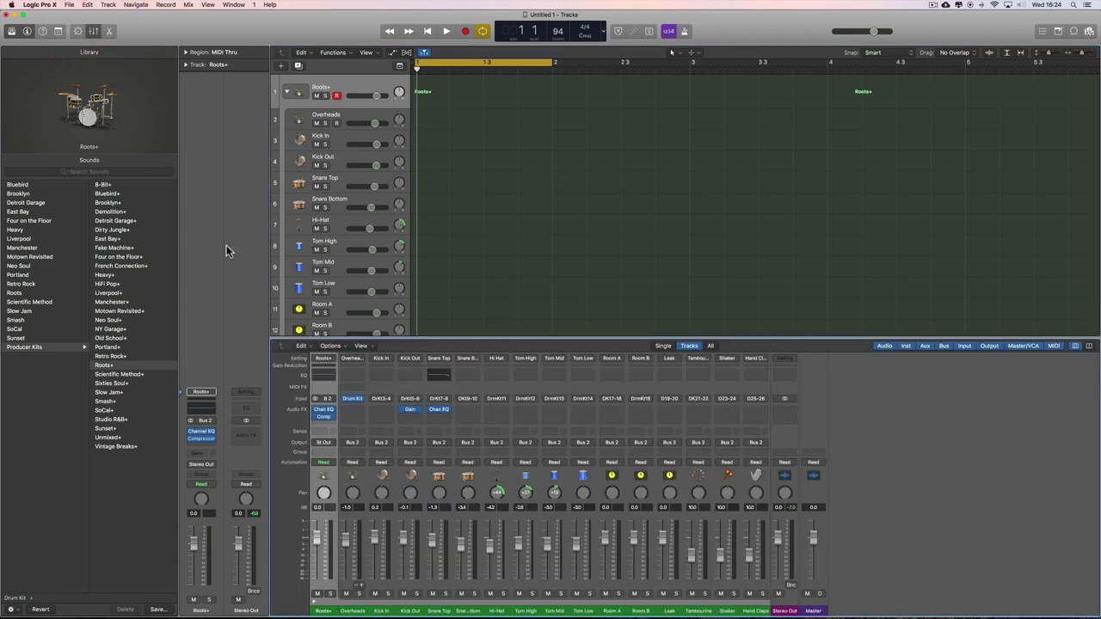
pyautogui.click(11, 31)
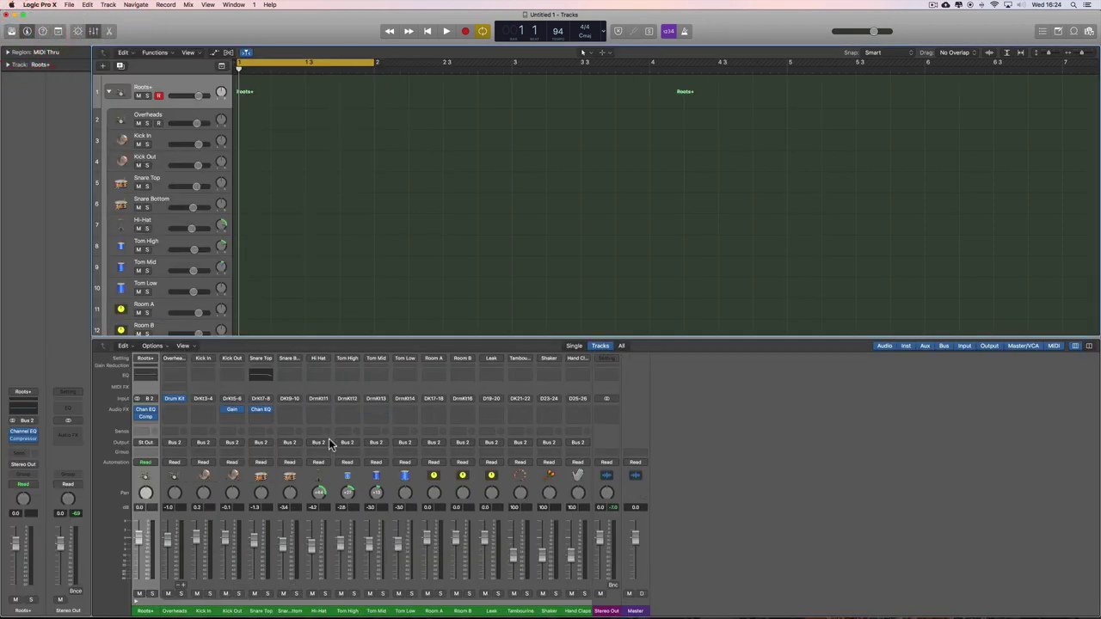
pyautogui.click(1089, 348)
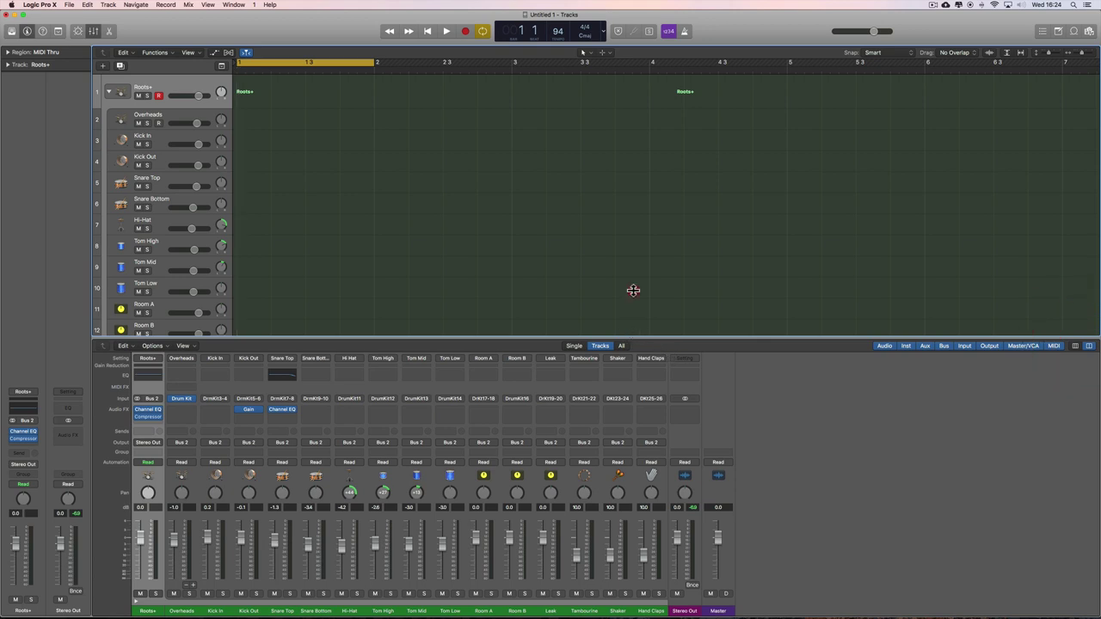
# - Open Drum Kit Designer on the Overheads channel, raise the kick drum's dampening and set its gain to 0 dB
pyautogui.click(182, 400)
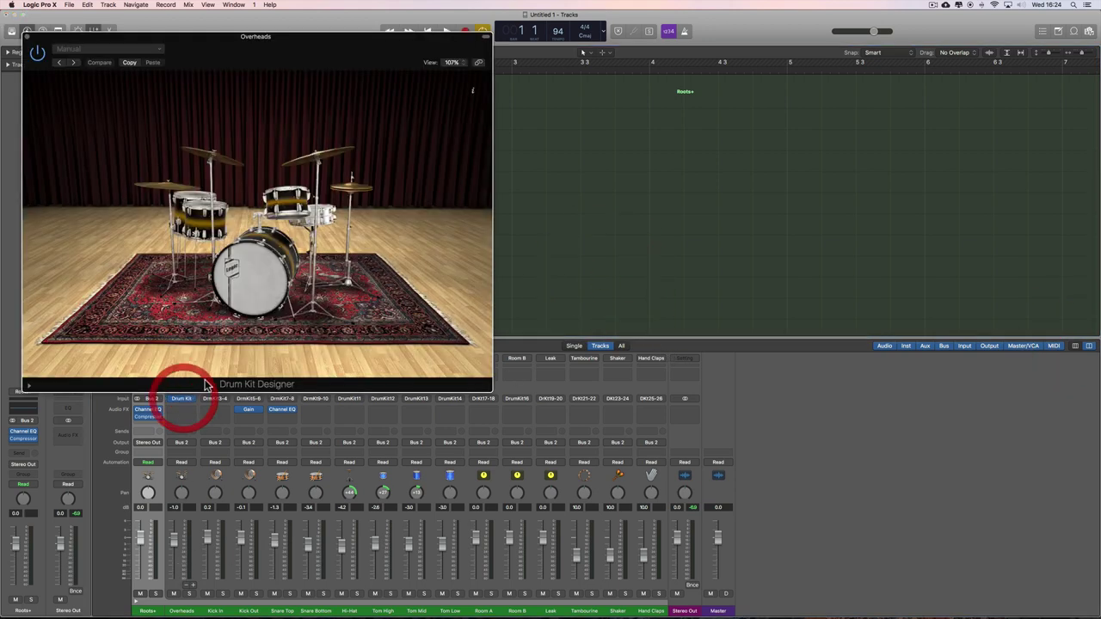
pyautogui.click(254, 248)
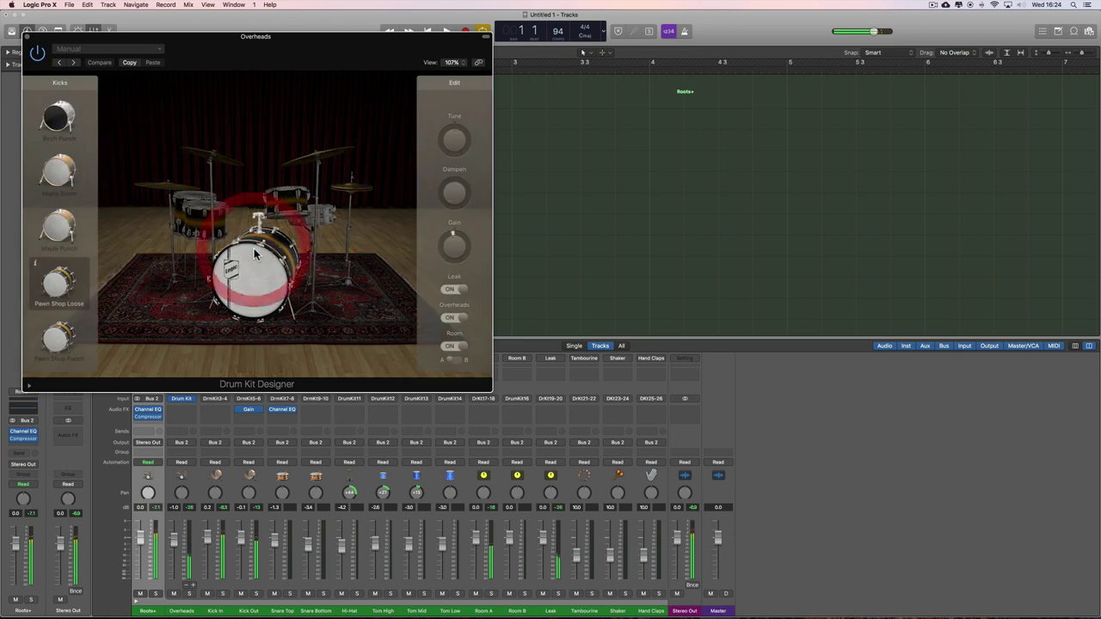
pyautogui.click(454, 145)
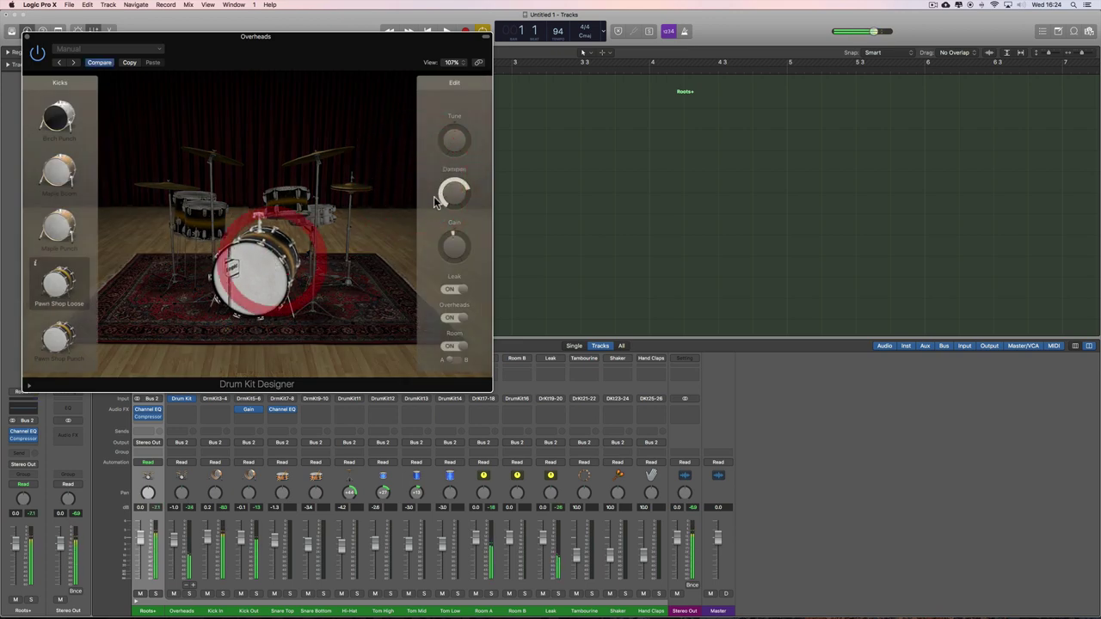
pyautogui.click(457, 247)
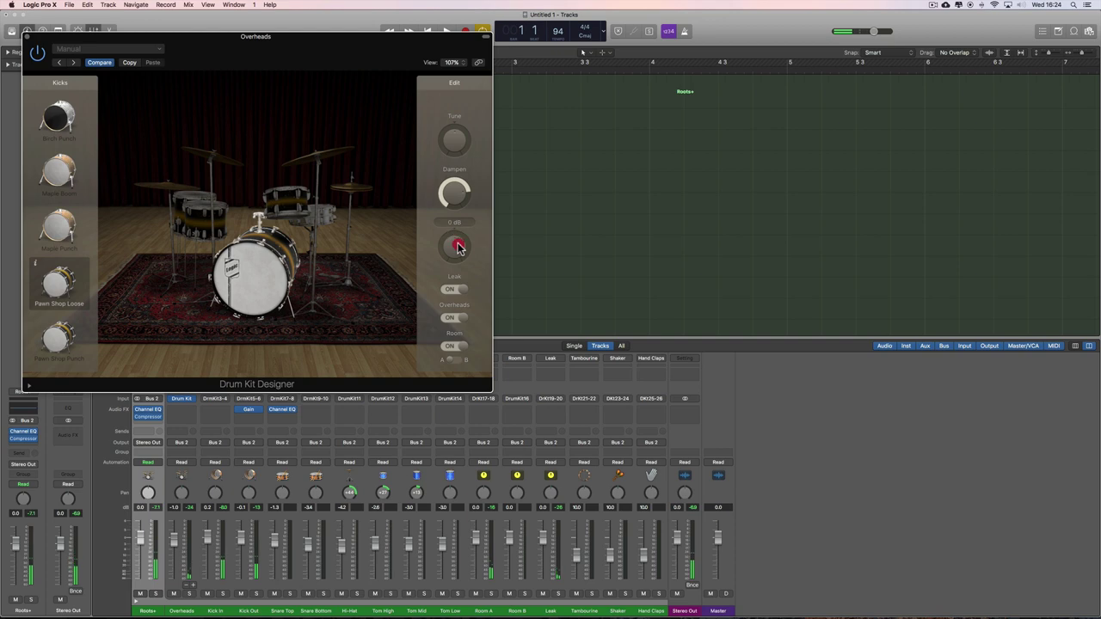
# - Raise the tuning and dampening of the Pawn Shop toms and audition the tom sound
pyautogui.click(288, 199)
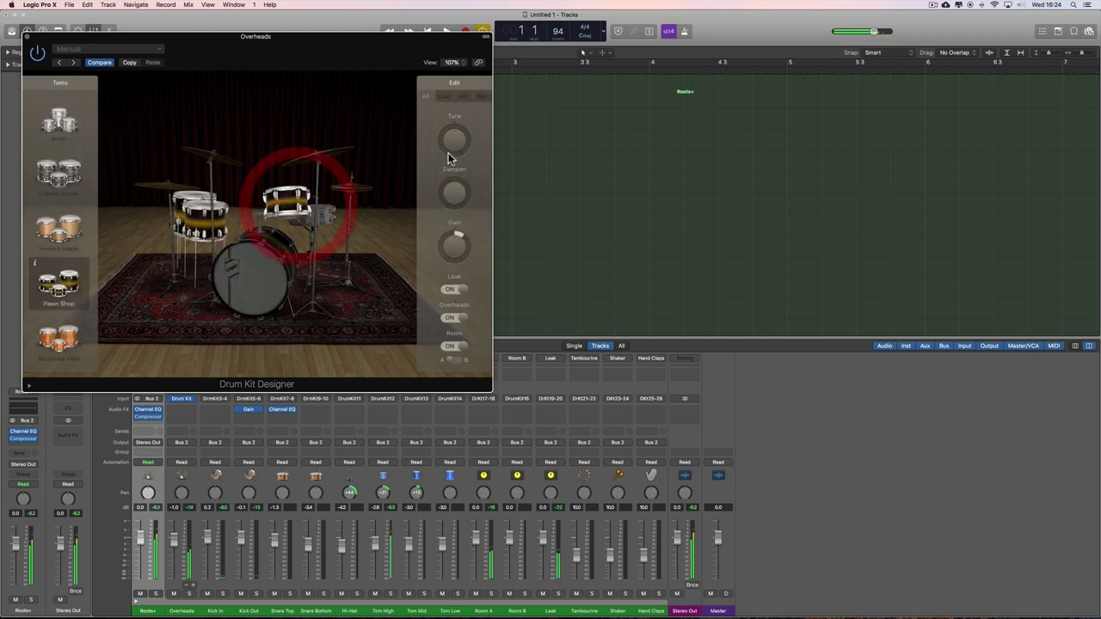
pyautogui.click(452, 145)
pyautogui.click(453, 148)
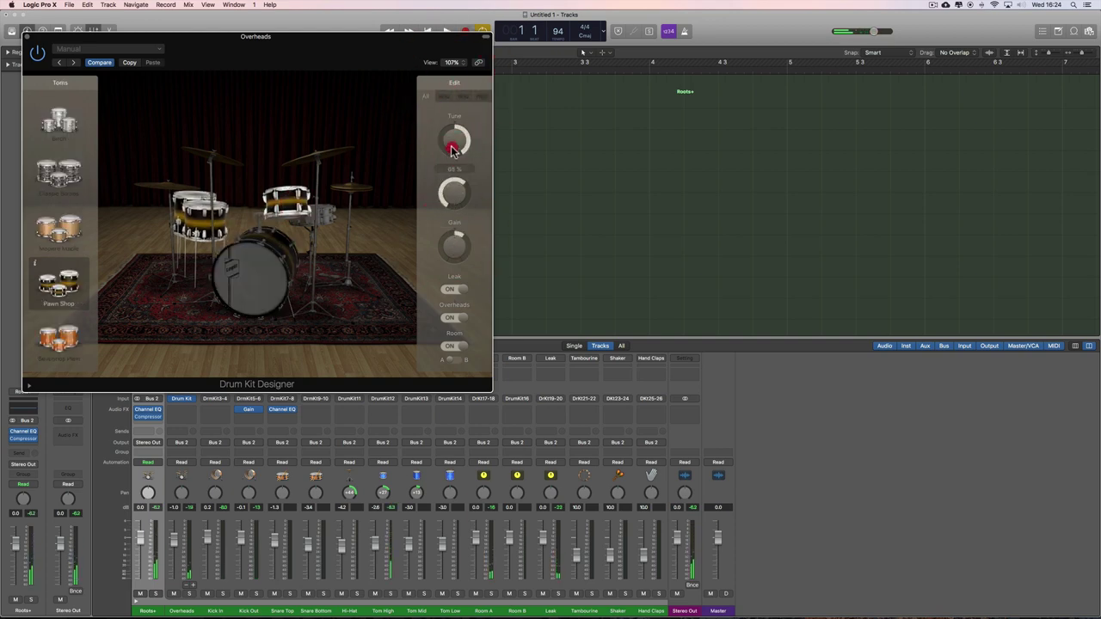
pyautogui.click(299, 199)
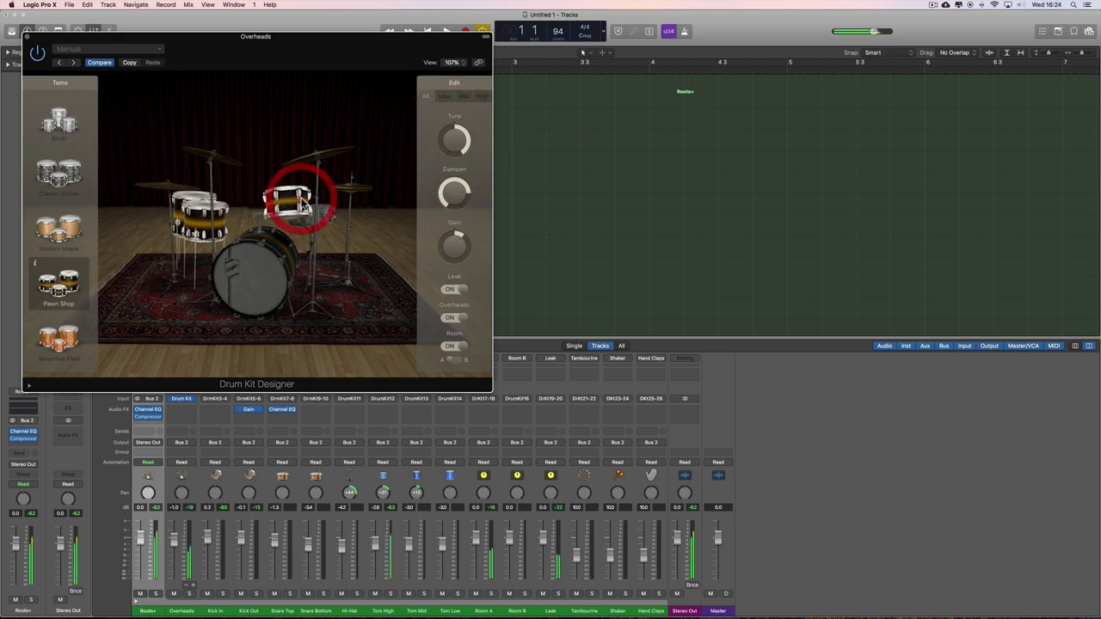
# - Replace the snare with Black Brass, set its dampening to 82 % and audition it
pyautogui.click(327, 210)
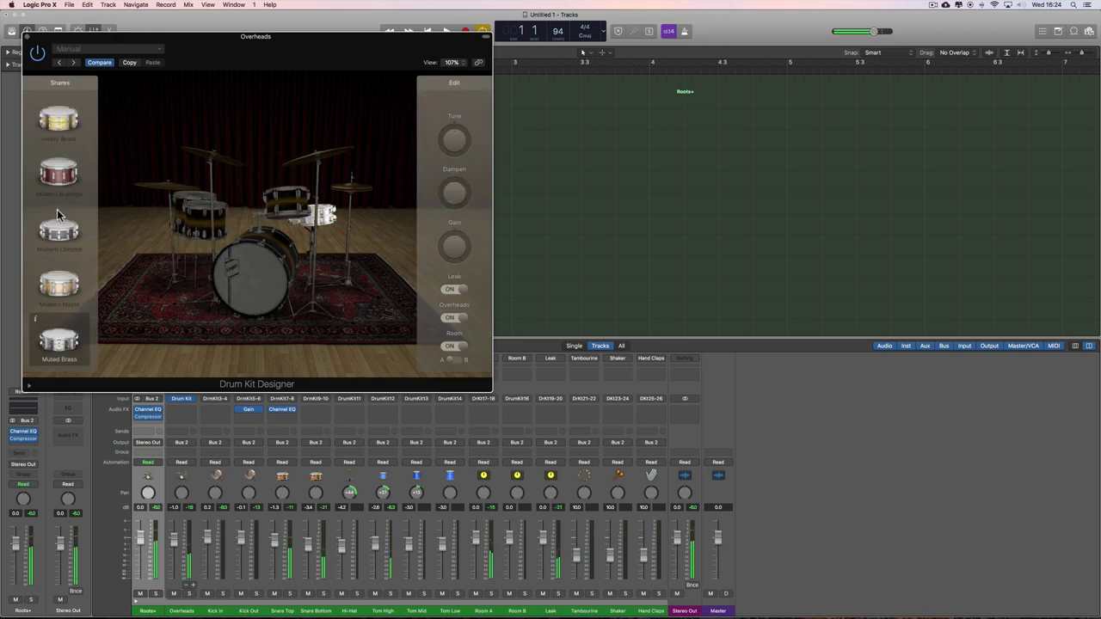
pyautogui.scroll(5, 56, 255)
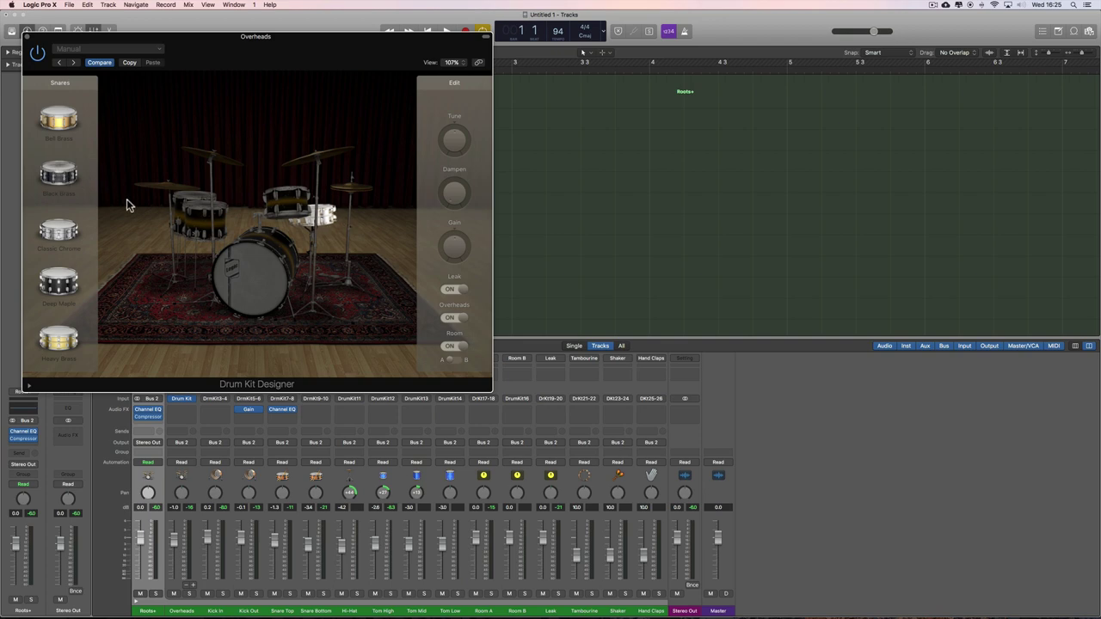
pyautogui.click(57, 181)
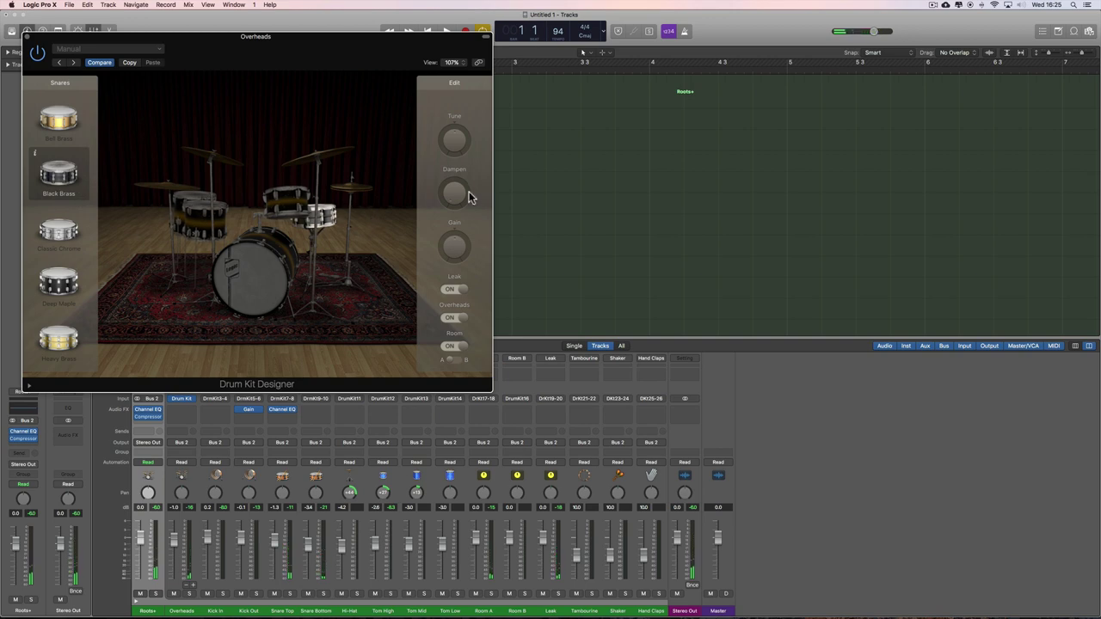
pyautogui.moveTo(460, 200)
pyautogui.moveTo(460, 199); pyautogui.dragTo(454, 140)
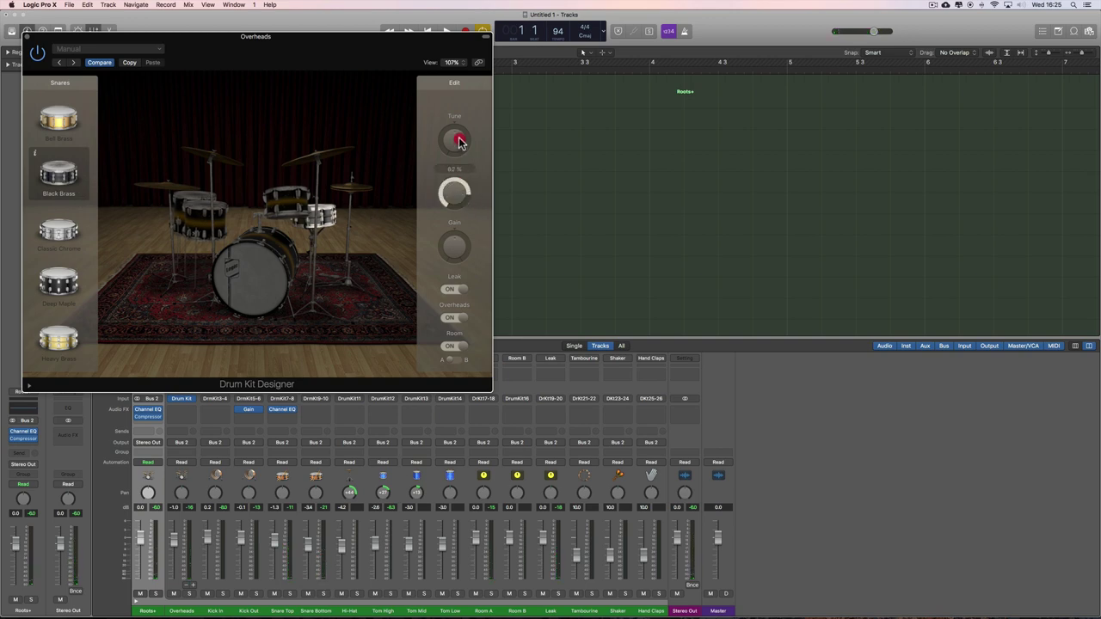
pyautogui.click(325, 219)
# - Replace the hi-hats and the crash cymbals with the Modern Bright versions
pyautogui.click(351, 184)
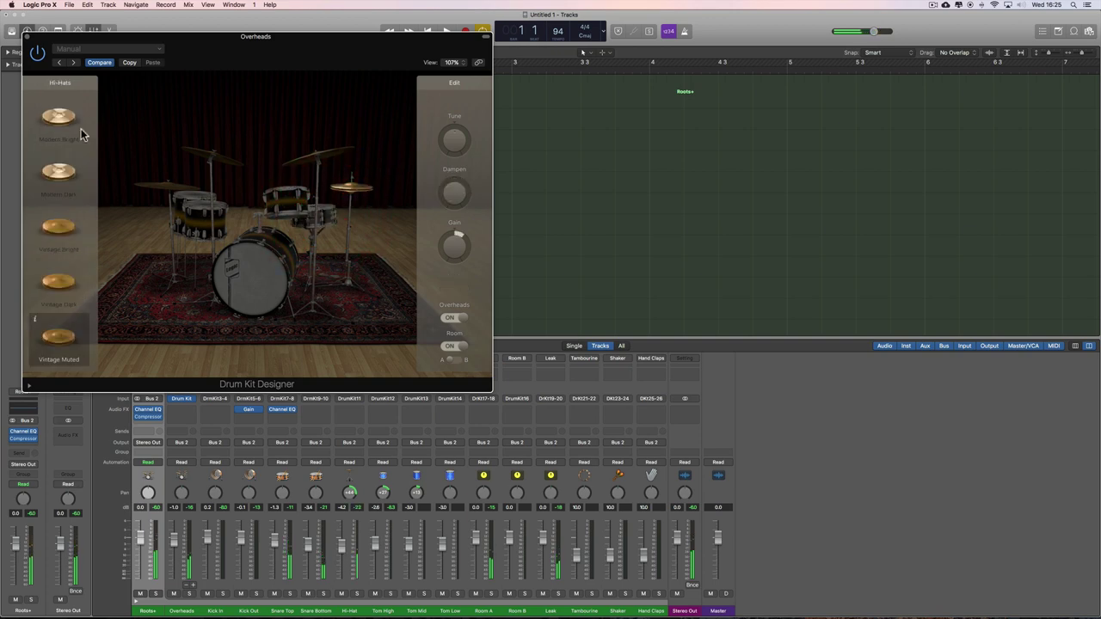
pyautogui.click(59, 175)
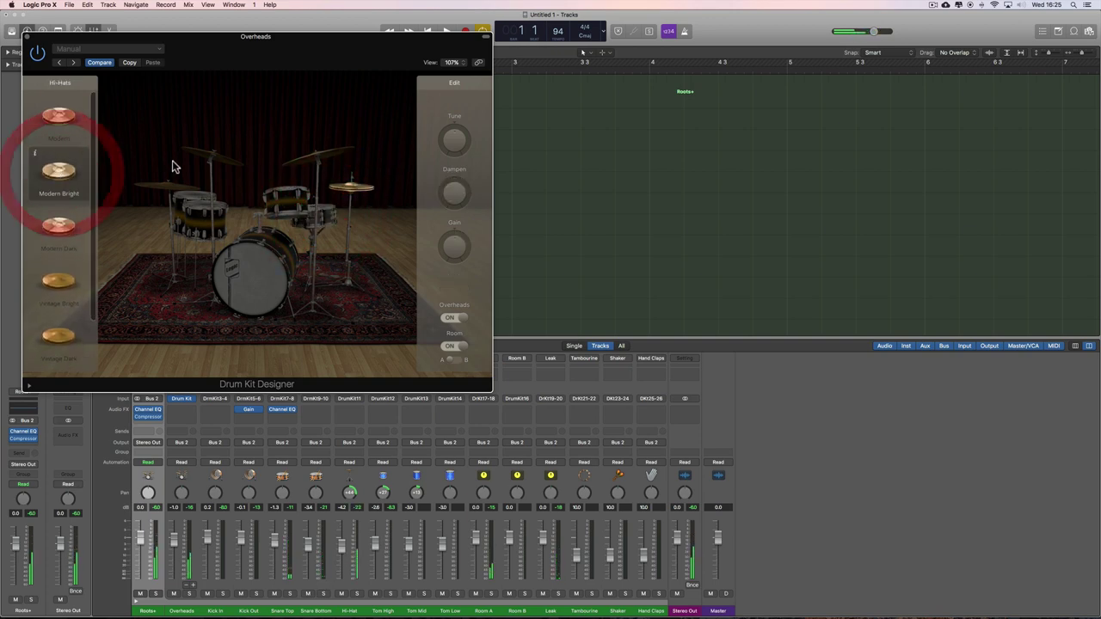
pyautogui.click(215, 160)
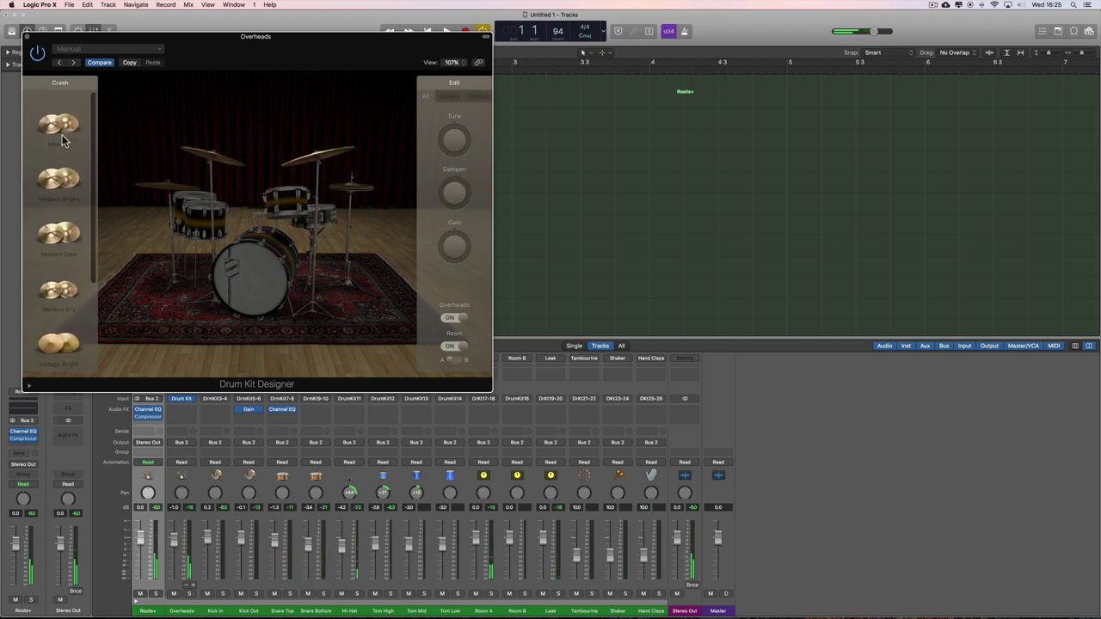
pyautogui.click(60, 169)
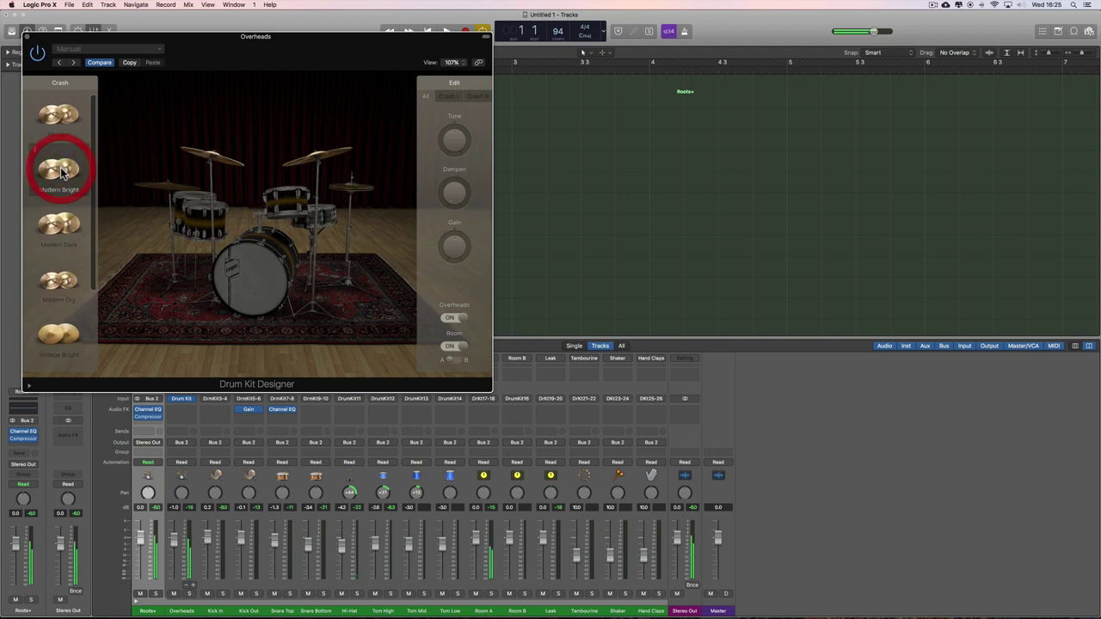
# - Audition the kick and snare, set the toms' tuning to +500 cents and close Drum Kit Designer
pyautogui.click(272, 267)
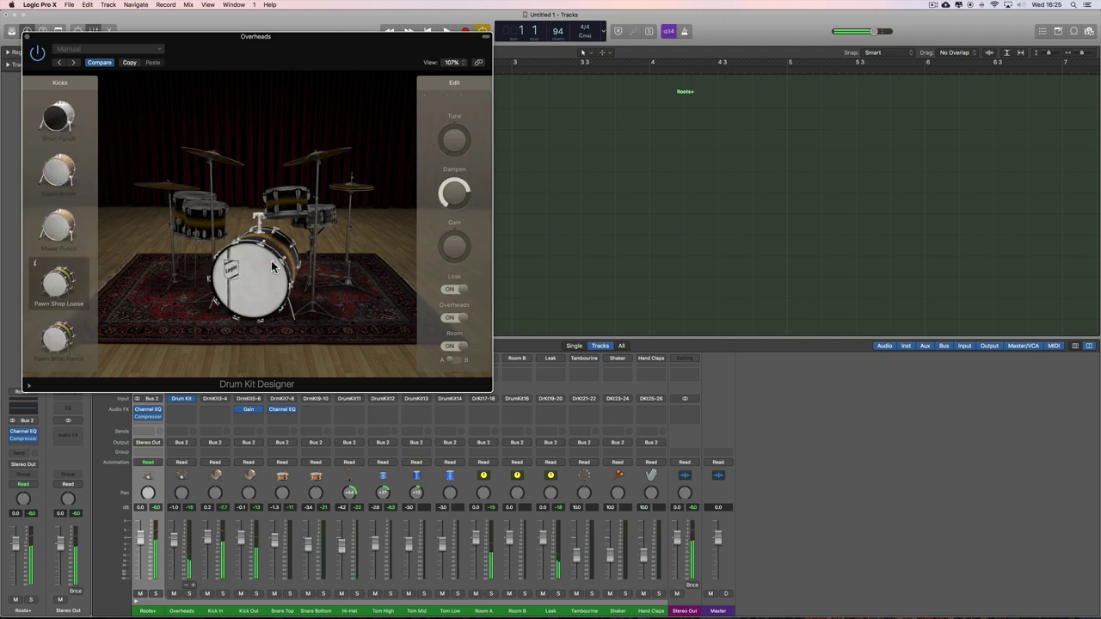
pyautogui.click(331, 219)
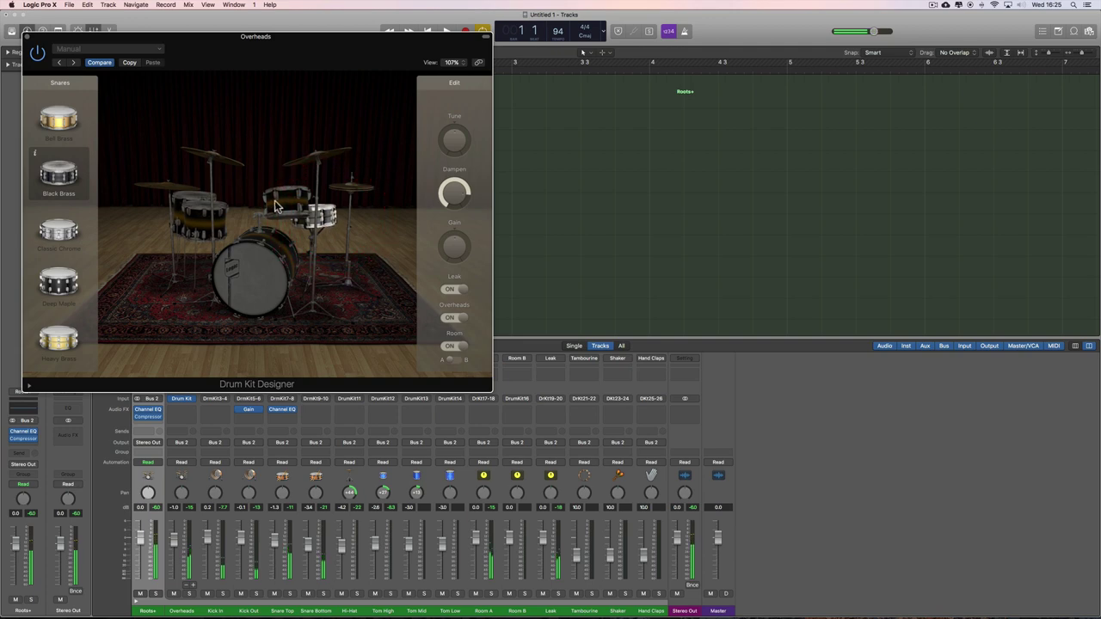
pyautogui.moveTo(460, 144); pyautogui.dragTo(459, 140)
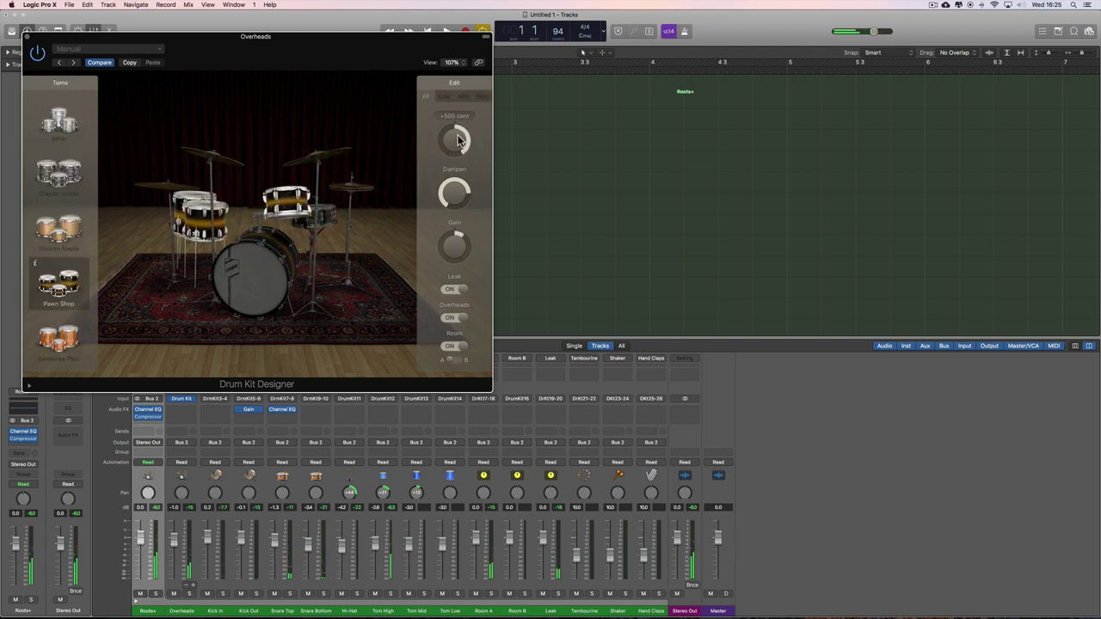
pyautogui.click(24, 37)
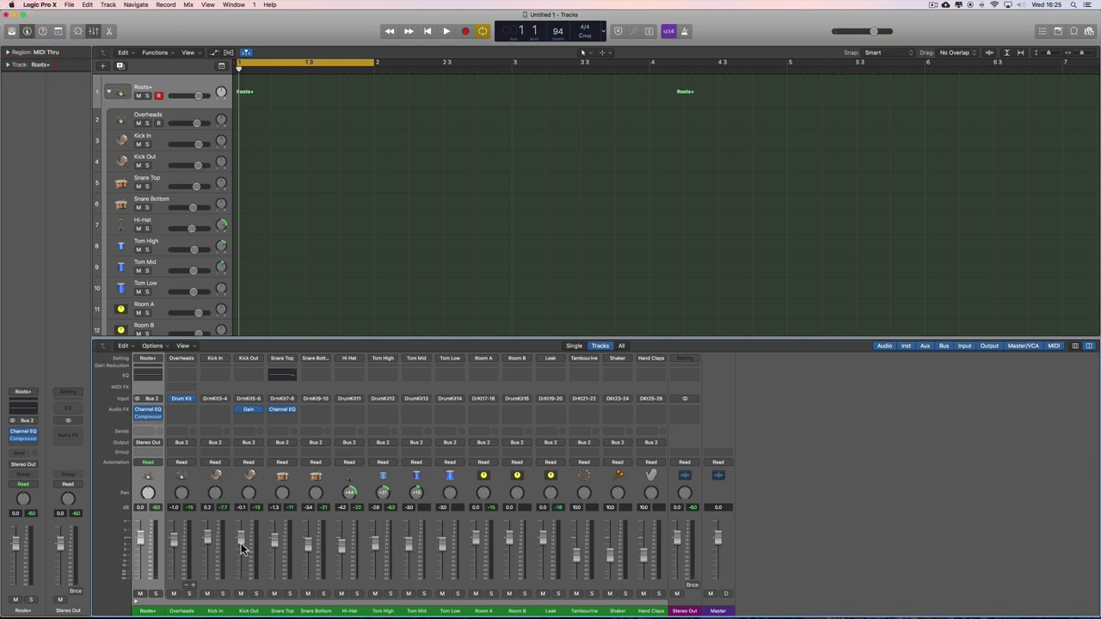
# - Pull the Kick Out, Snare Bottom, Room A and Leak faders down to near silence, and lower Overheads to about -9.2 dB
pyautogui.moveTo(244, 543); pyautogui.dragTo(243, 618)
pyautogui.moveTo(311, 544); pyautogui.dragTo(311, 590)
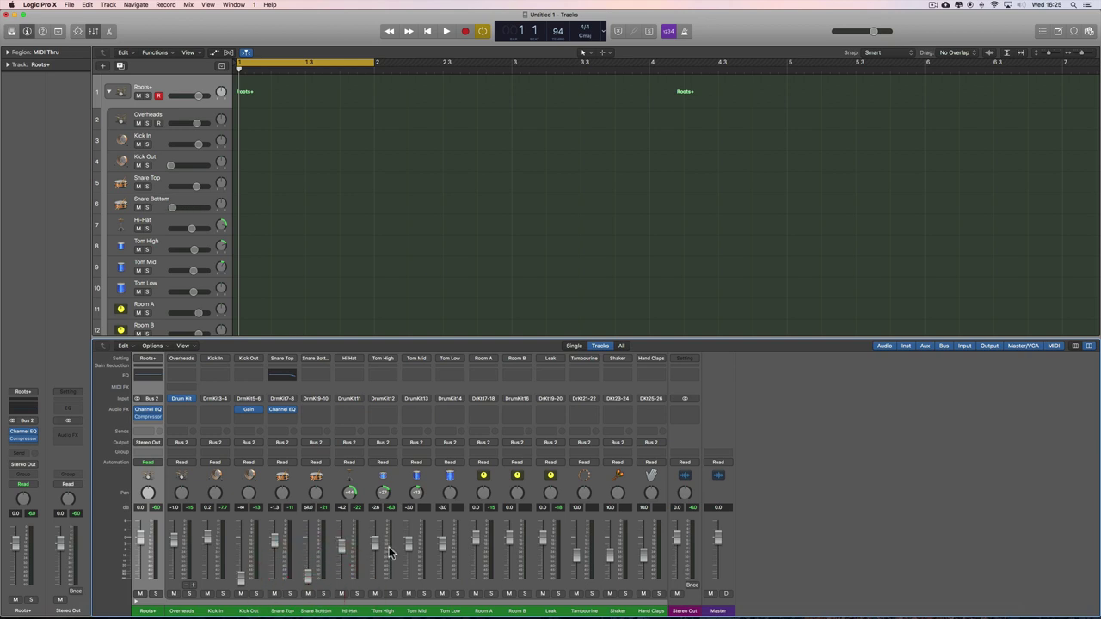
pyautogui.moveTo(479, 542); pyautogui.dragTo(479, 592)
pyautogui.moveTo(543, 538); pyautogui.dragTo(542, 594)
pyautogui.moveTo(174, 539); pyautogui.dragTo(176, 568)
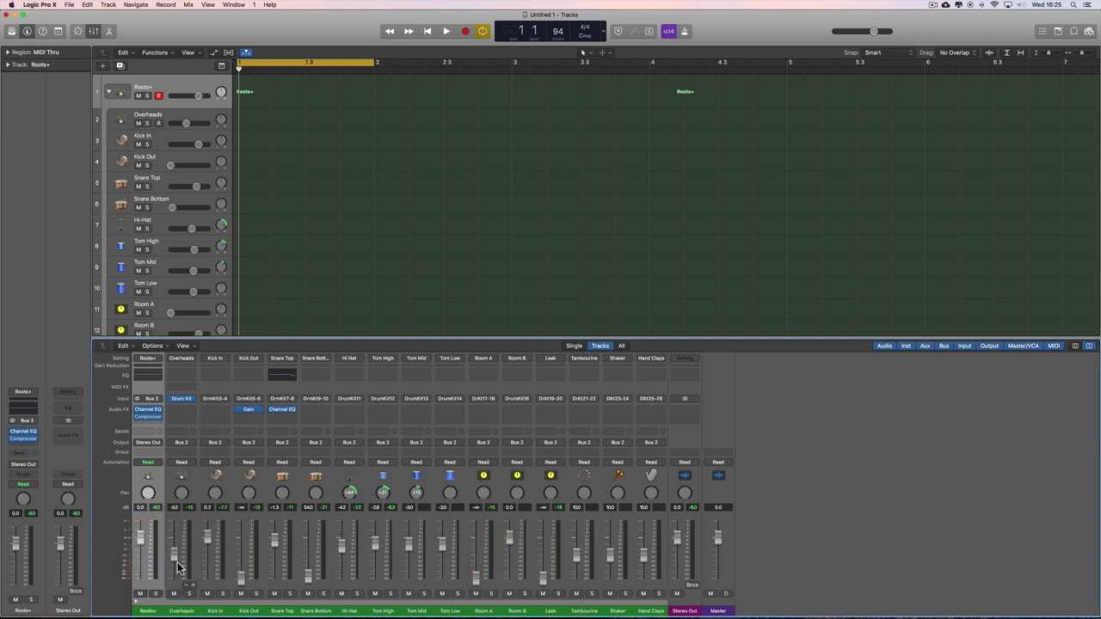
# - Create a one-bar MIDI region at bar 1 of the Roots+ track with the Pencil tool and open it in the Piano Roll
pyautogui.rightClick(297, 133)
pyautogui.press('Escape')
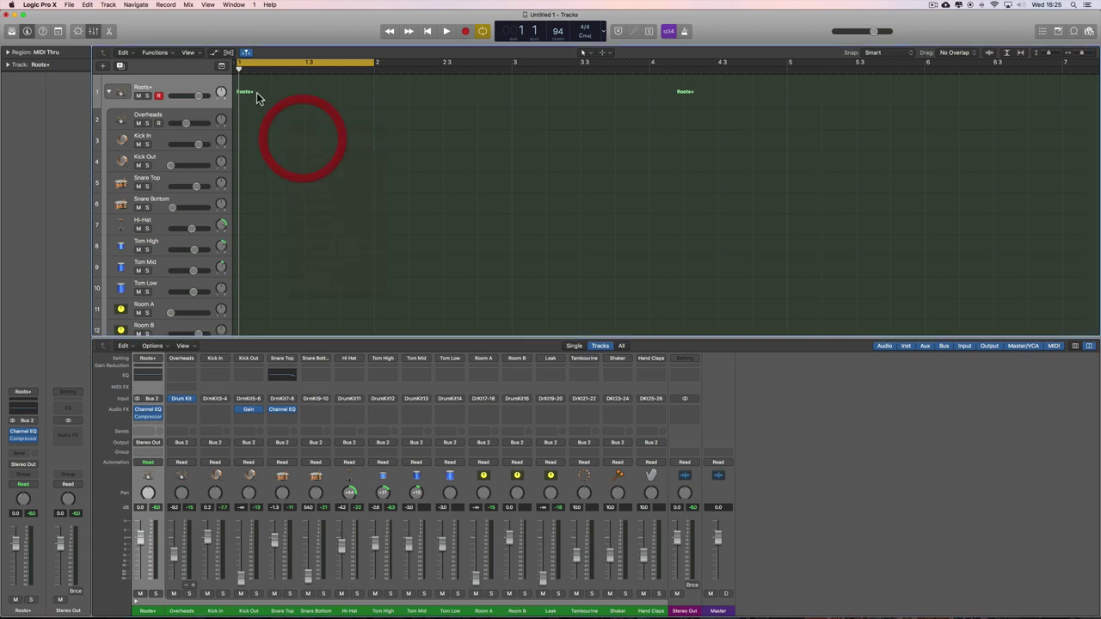
pyautogui.click(257, 95)
pyautogui.doubleClick(301, 86)
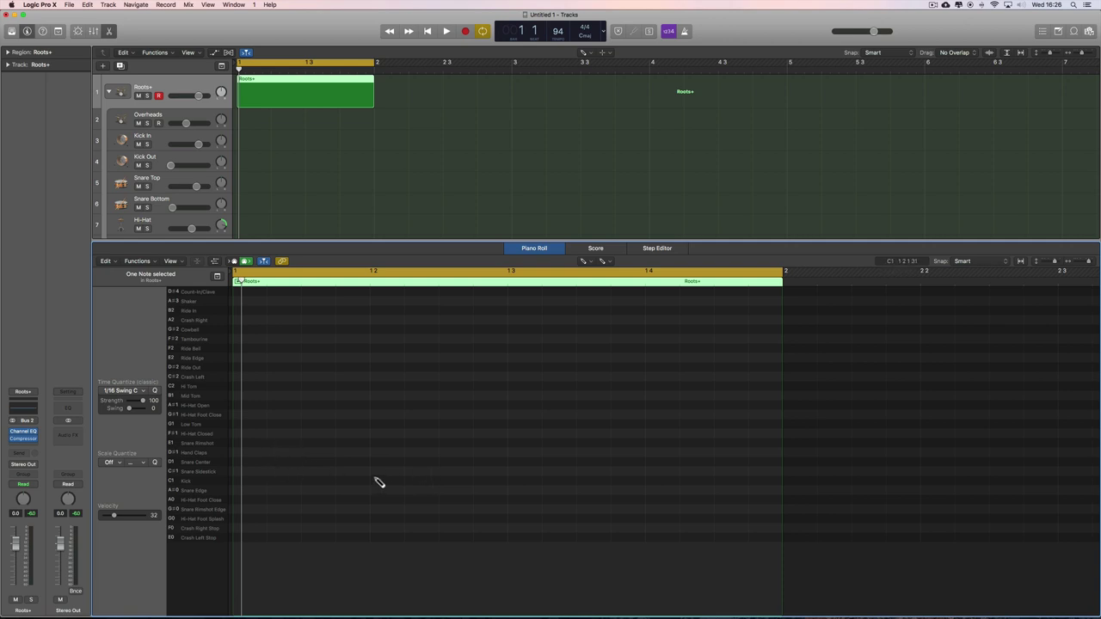
# - Turn the Piano Roll's drum names off and back on
pyautogui.click(172, 262)
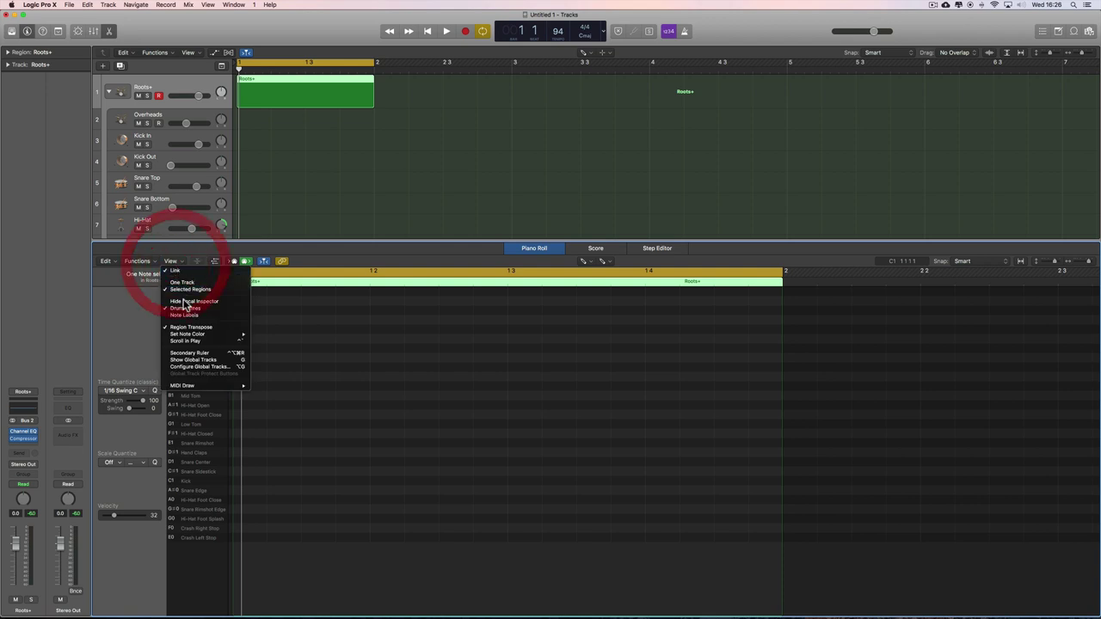
pyautogui.click(199, 309)
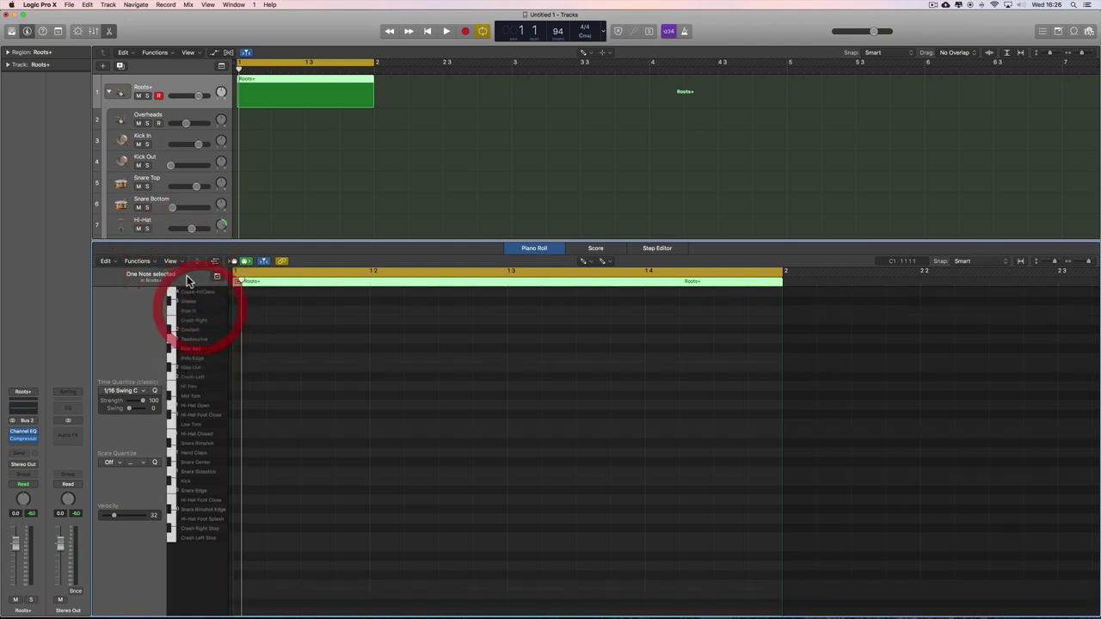
pyautogui.click(170, 261)
pyautogui.click(185, 314)
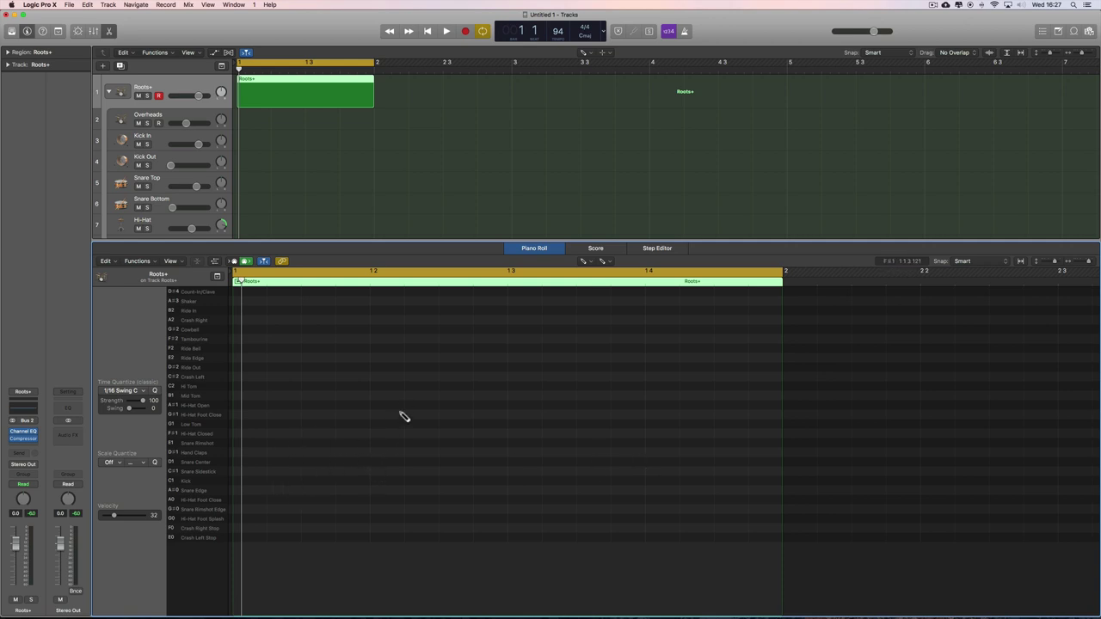
# - Add a kick note and a snare sidestick note together on beat 2 and on beat 4
pyautogui.click(377, 481)
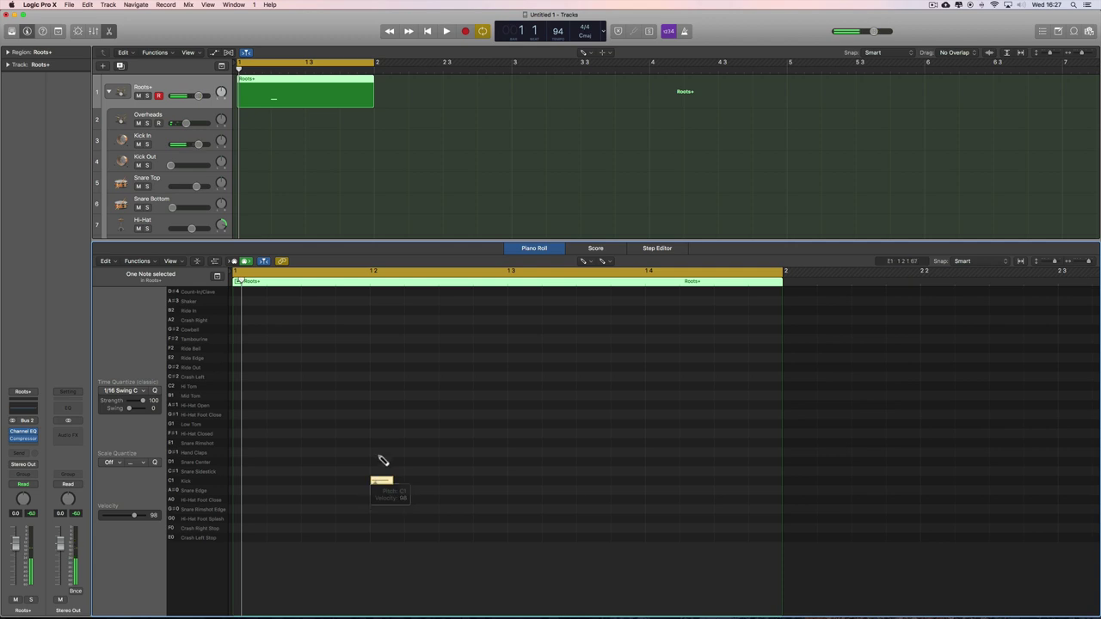
pyautogui.click(381, 476)
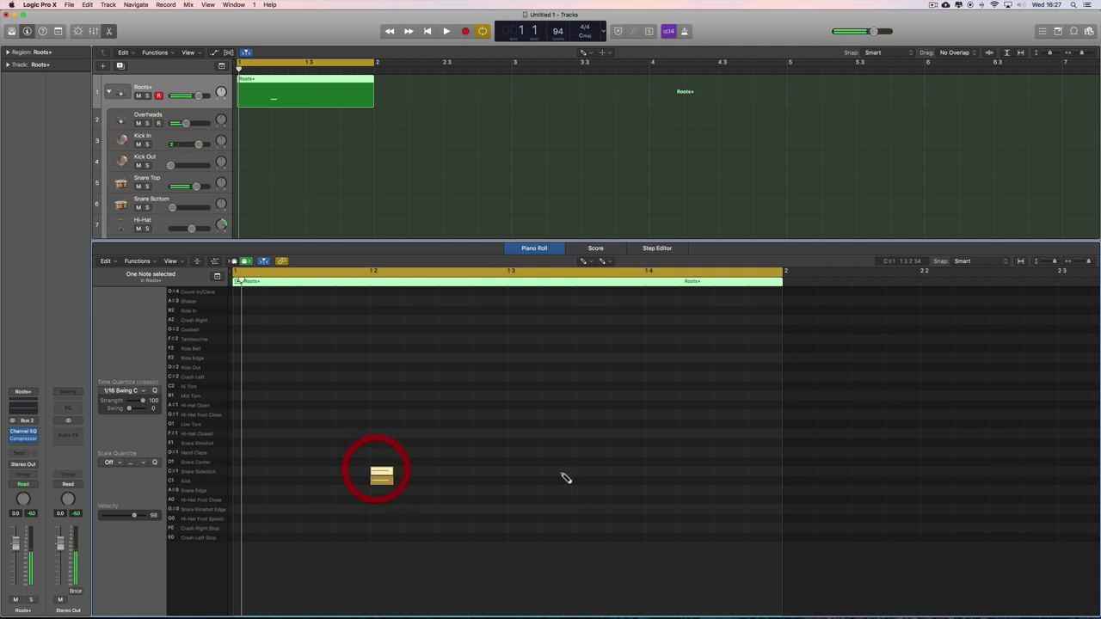
pyautogui.click(652, 478)
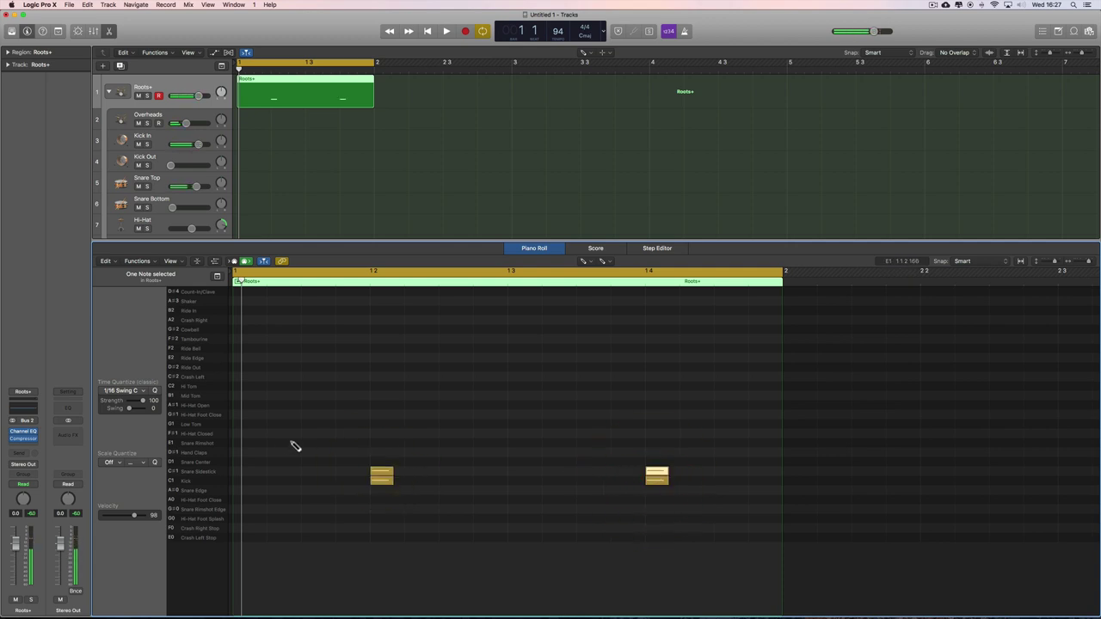
# - Add closed hi-hat notes on every eighth note of the bar, eight in all
pyautogui.click(251, 434)
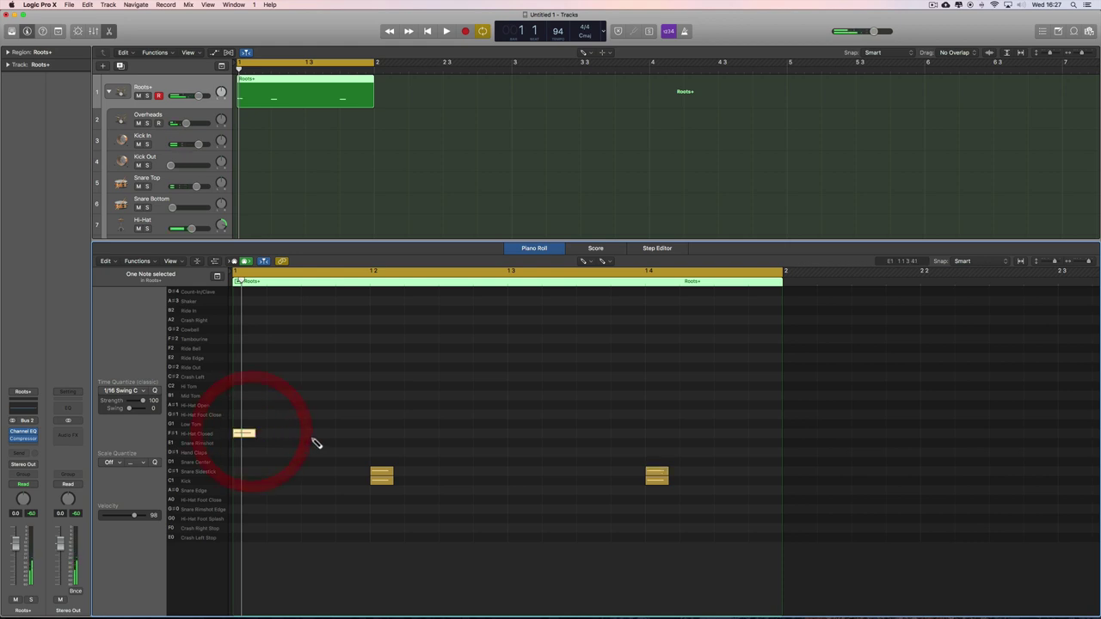
pyautogui.click(314, 433)
pyautogui.click(376, 434)
pyautogui.click(445, 433)
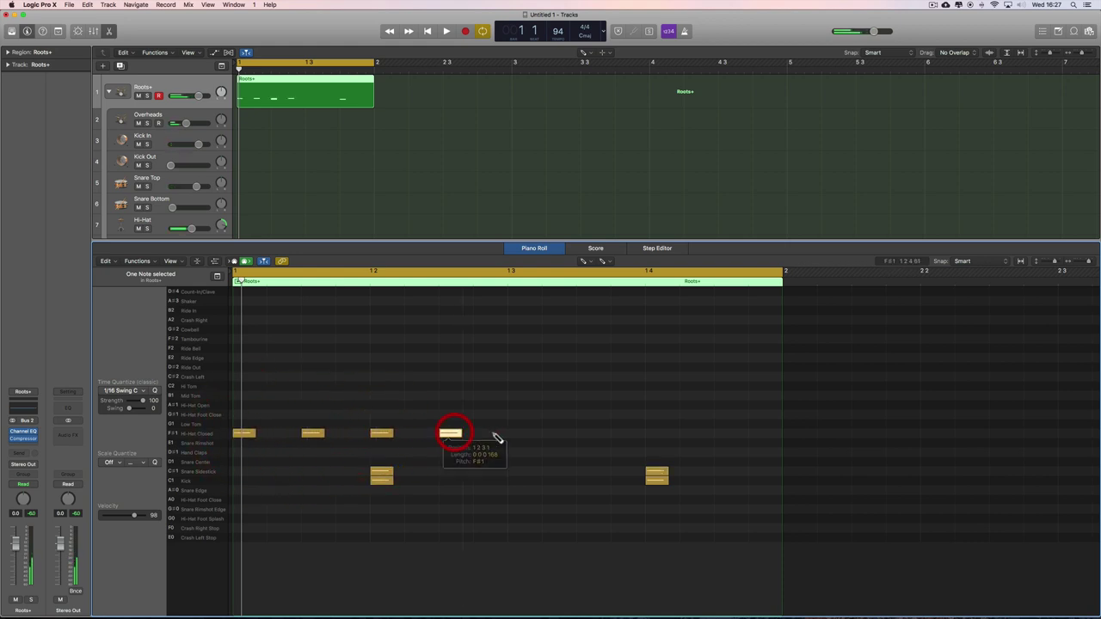
pyautogui.click(514, 434)
pyautogui.click(583, 434)
pyautogui.click(652, 433)
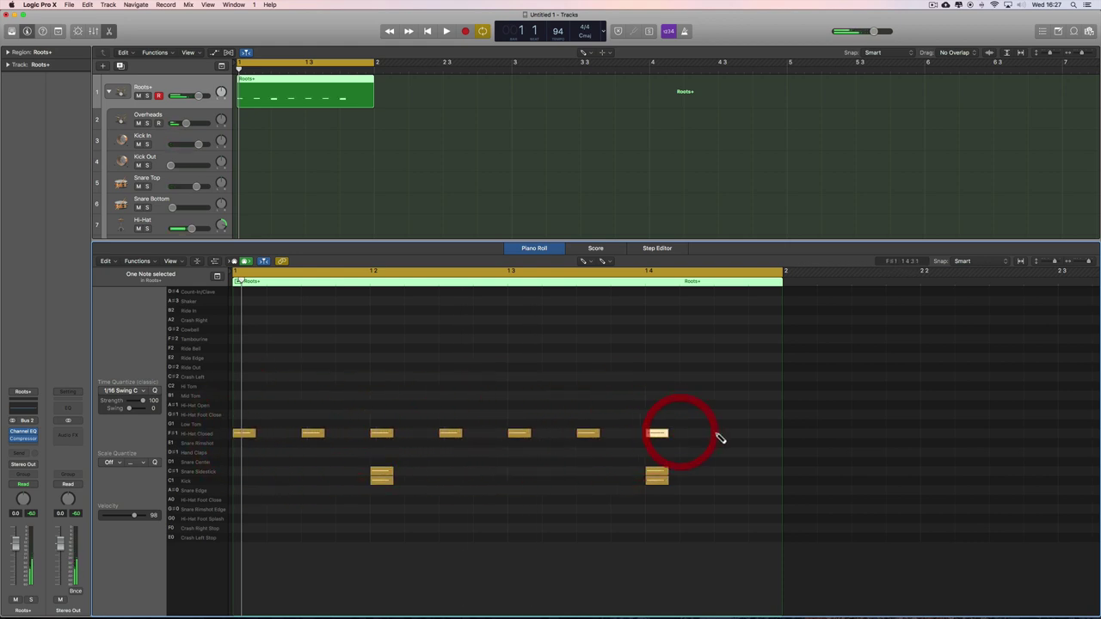
pyautogui.click(721, 434)
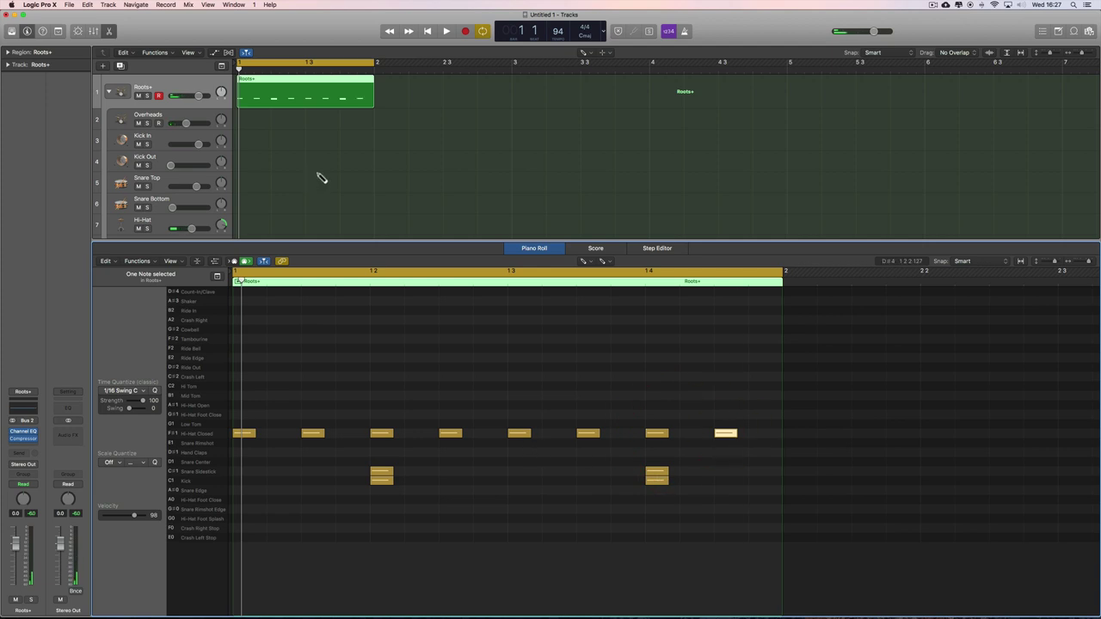
# - Play back the looped one-bar pattern and return to the Pointer tool in the tracks area
pyautogui.press('space')
pyautogui.rightClick(397, 145)
pyautogui.click(398, 142)
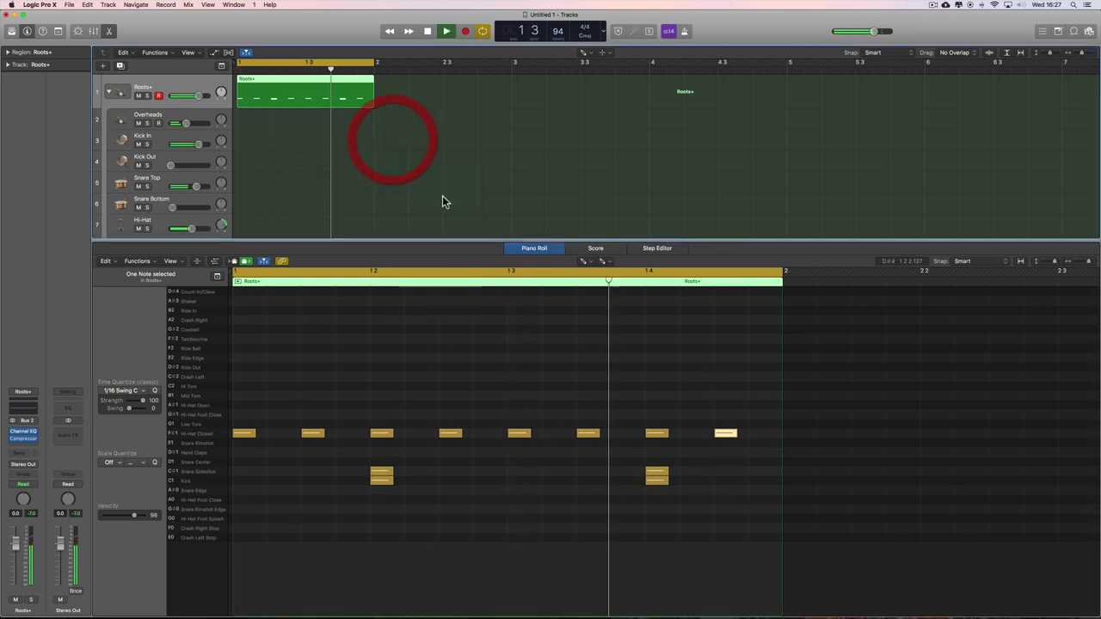
pyautogui.press('space')
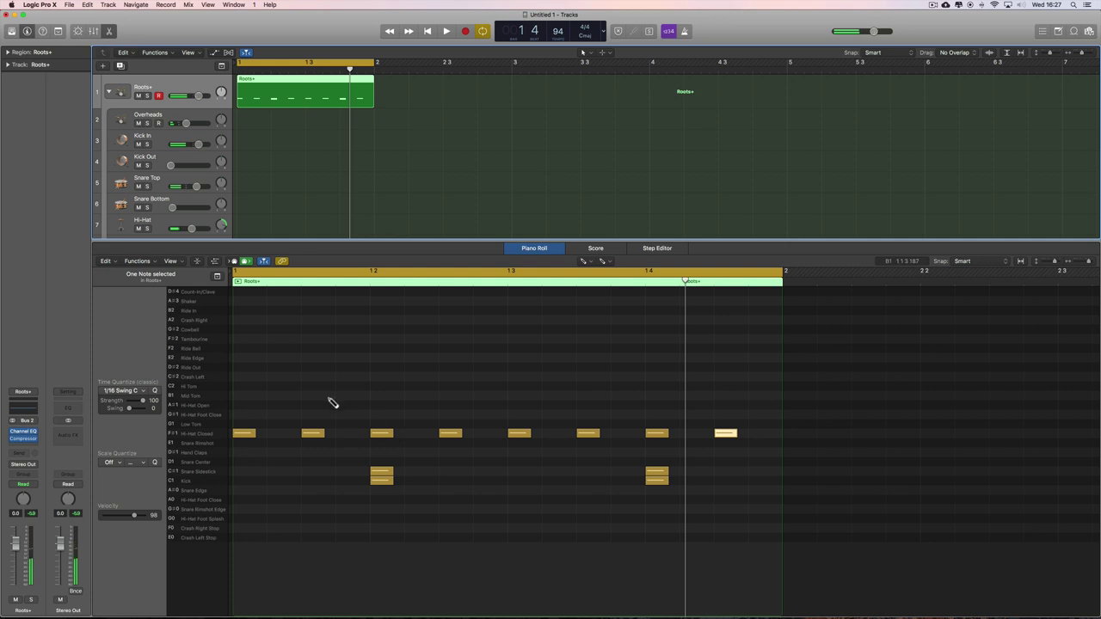
# - With the Pointer tool, move the hi-hat offbeats after beats 1, 2 and 3 up to Hi-Hat Foot Close, comparing both hi-hat sounds
pyautogui.rightClick(333, 375)
pyautogui.press('Escape')
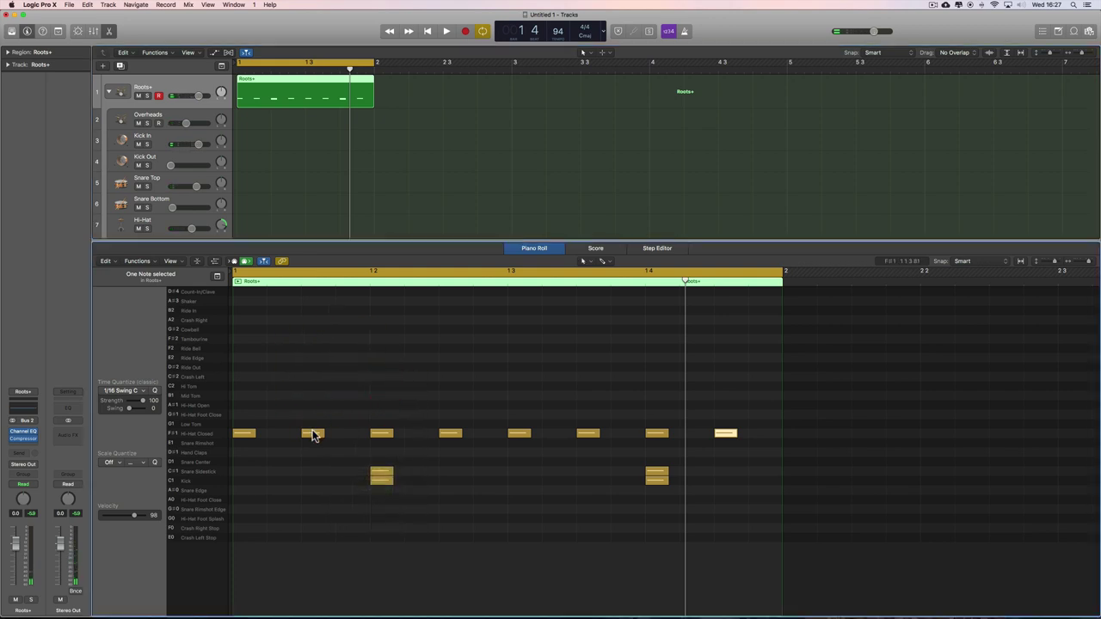
pyautogui.moveTo(311, 439); pyautogui.dragTo(312, 419)
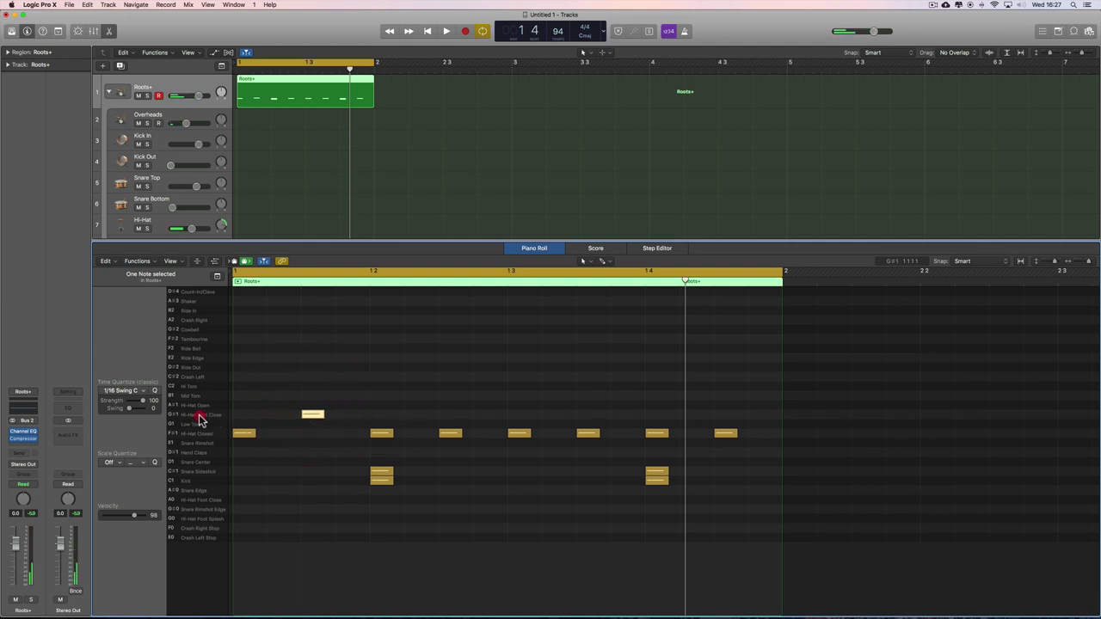
pyautogui.click(199, 420)
pyautogui.click(203, 434)
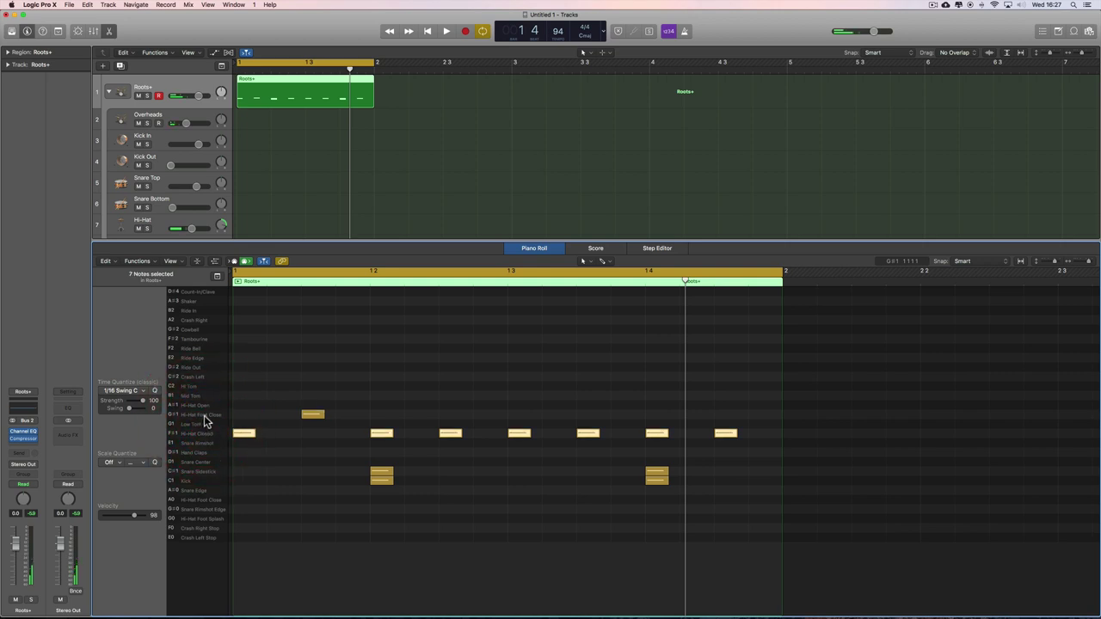
pyautogui.click(450, 432)
pyautogui.moveTo(450, 434); pyautogui.dragTo(450, 414)
pyautogui.moveTo(590, 433); pyautogui.dragTo(589, 414)
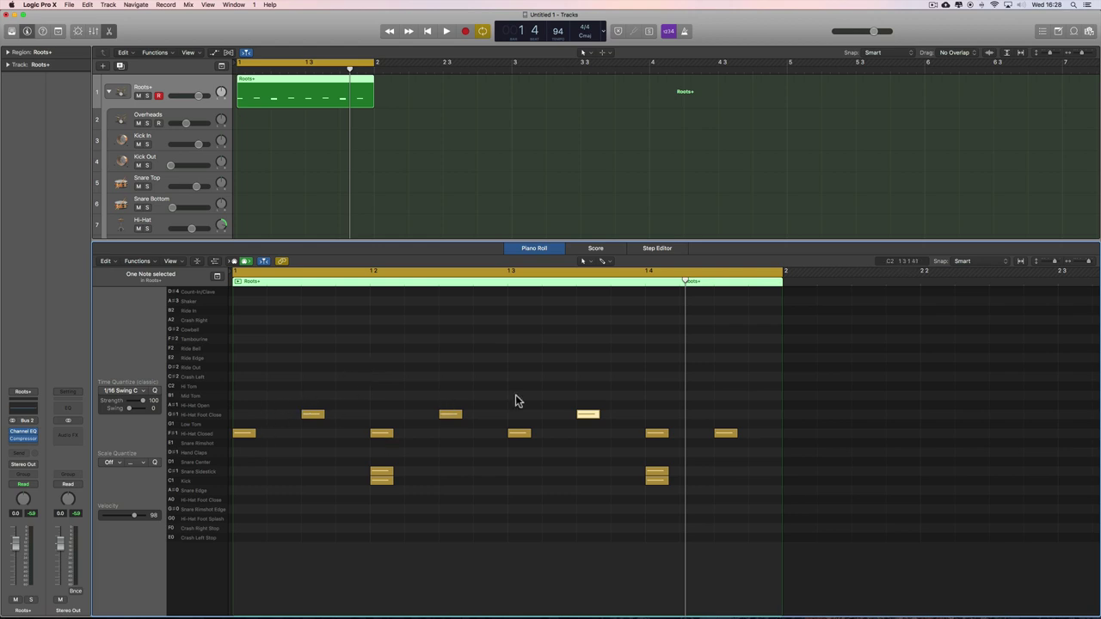
# - Move the last hi-hat note, on the offbeat after beat 4, up to Hi-Hat Open and play back the pattern
pyautogui.click(725, 432)
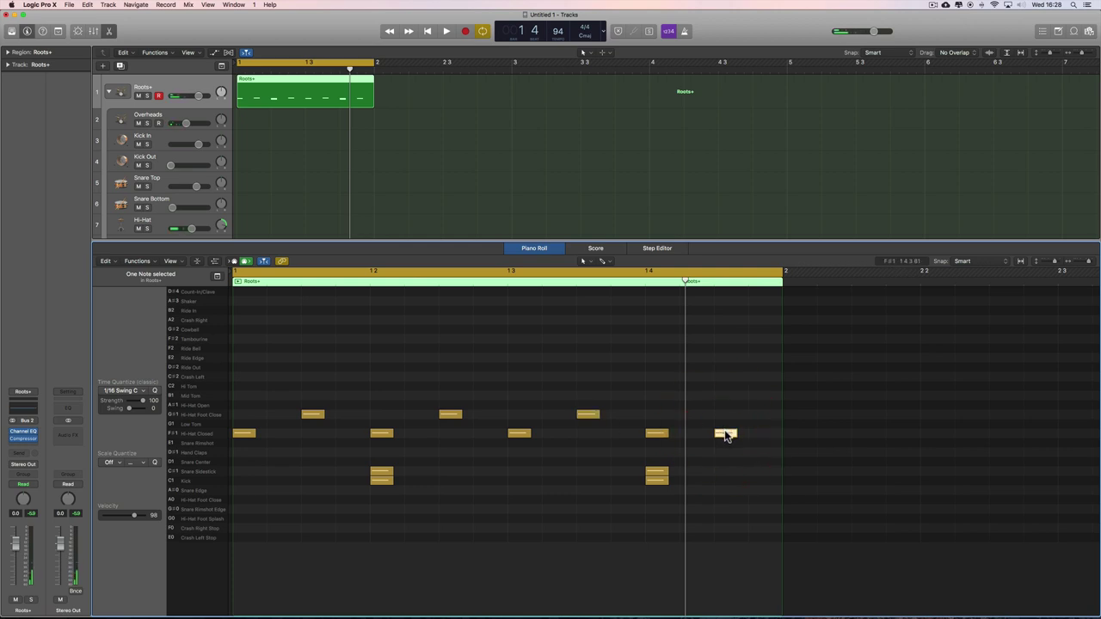
pyautogui.moveTo(725, 433); pyautogui.dragTo(727, 407)
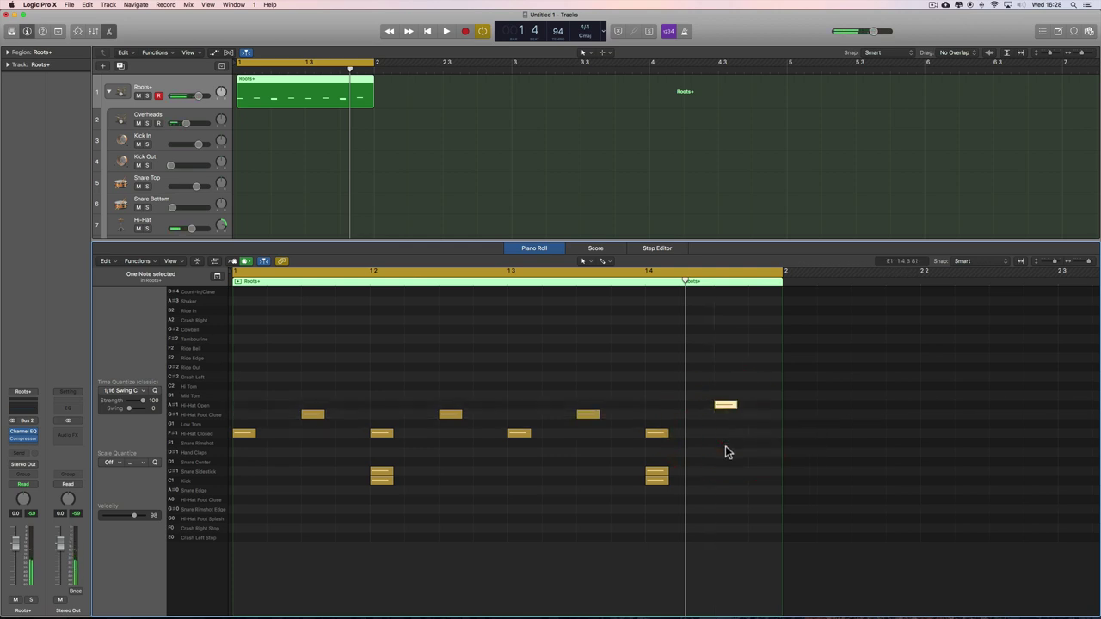
pyautogui.press('space')
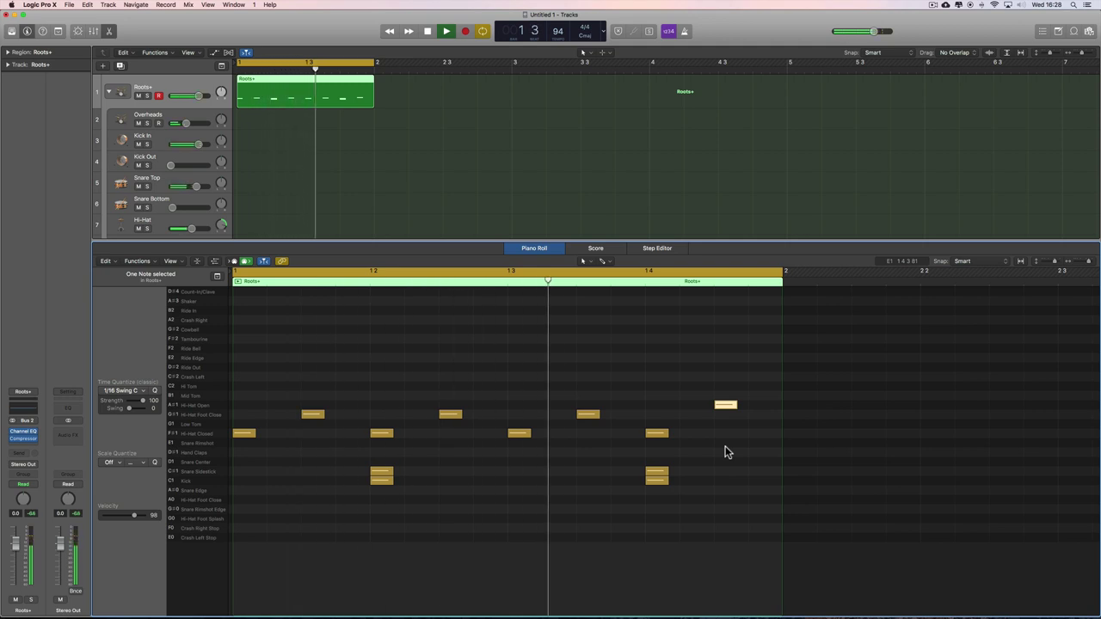
pyautogui.press('space')
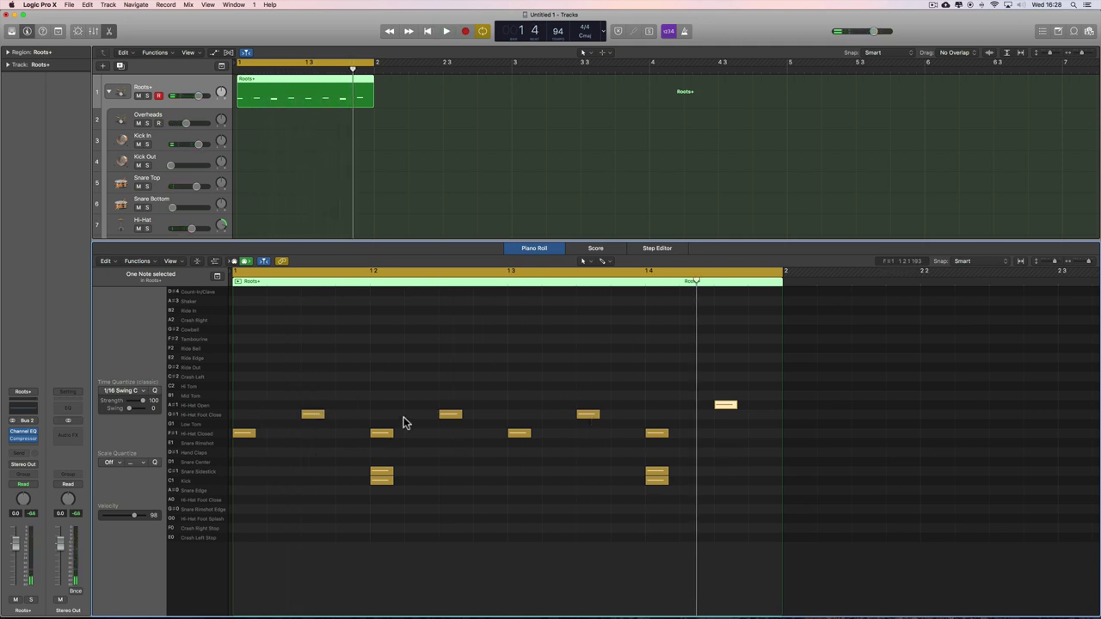
# - Set the velocity of all Hi-Hat Foot Close notes to 124 and play back the pattern
pyautogui.click(206, 415)
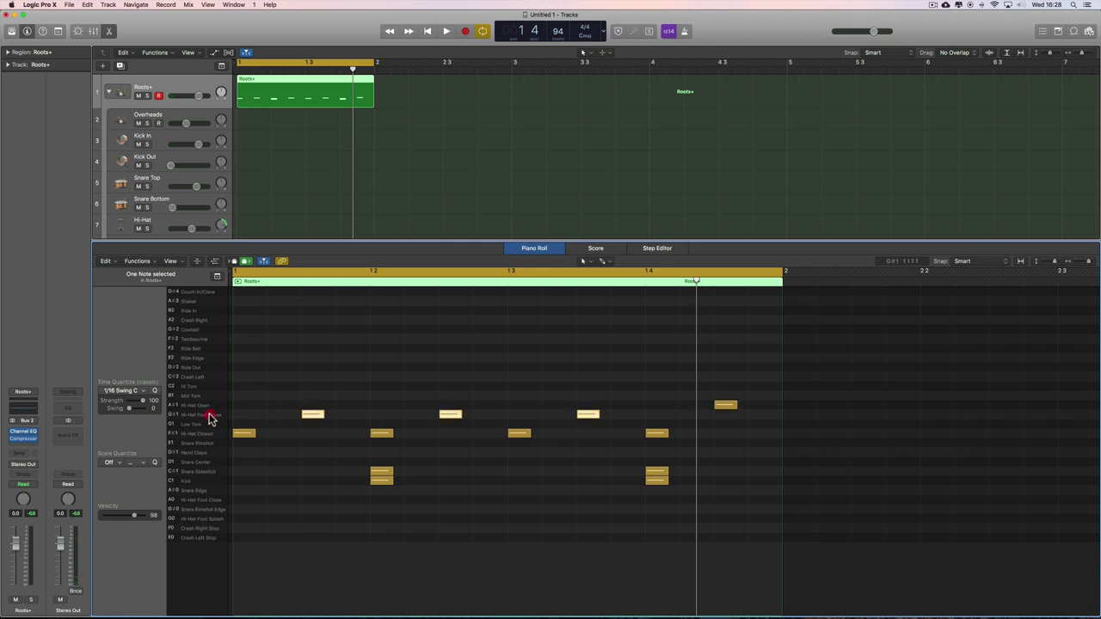
pyautogui.moveTo(136, 519); pyautogui.dragTo(143, 515)
pyautogui.press('space')
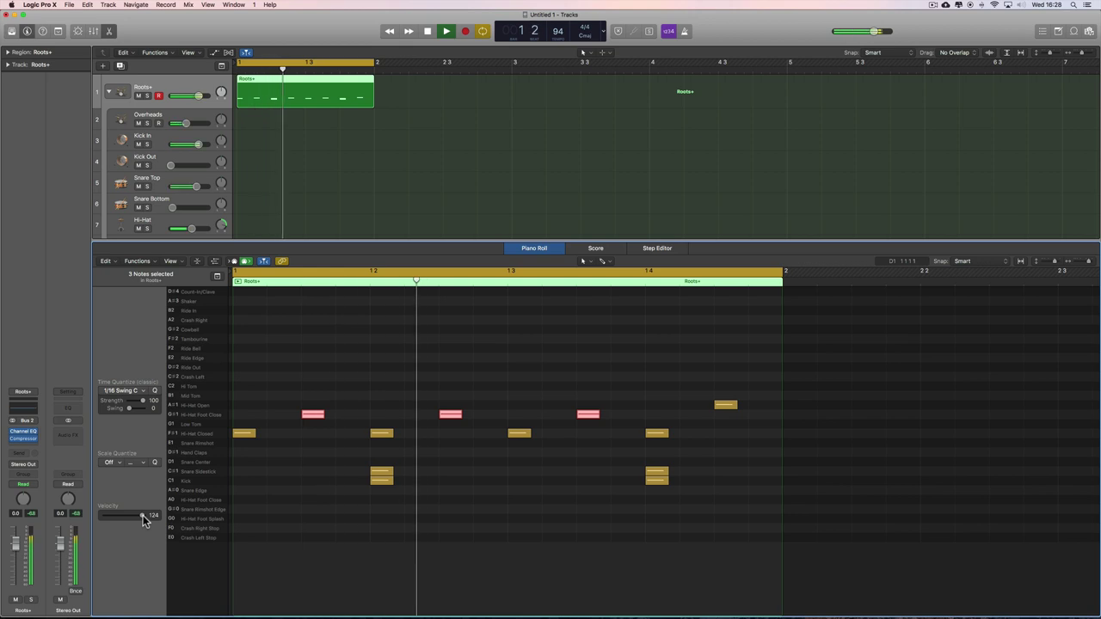
pyautogui.press('space')
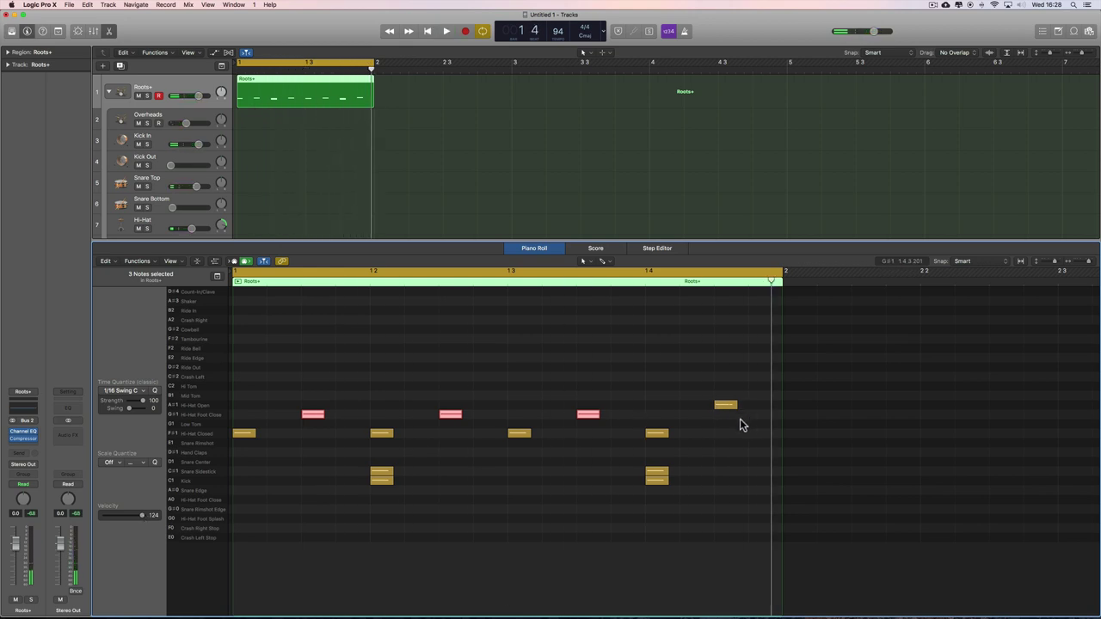
# - With the Pencil tool, add a Hi-Hat Foot Close note on beat 4's last sixteenth, set its velocity to 8, and audition the pattern
pyautogui.press('t')
pyautogui.click(746, 441)
pyautogui.click(761, 416)
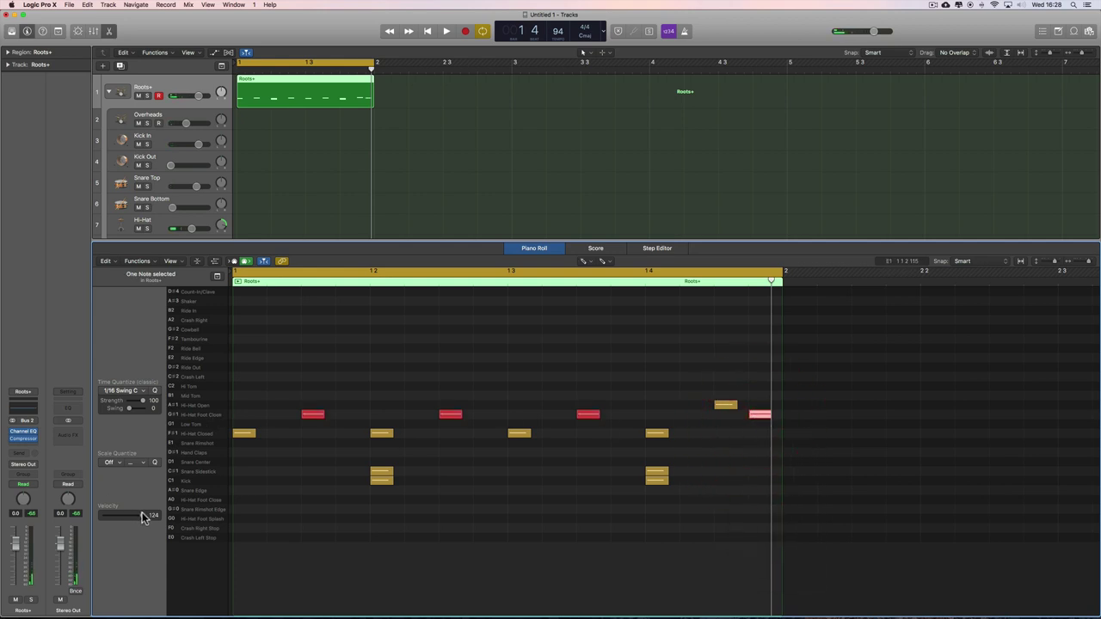
pyautogui.moveTo(143, 516); pyautogui.dragTo(106, 517)
pyautogui.press('space')
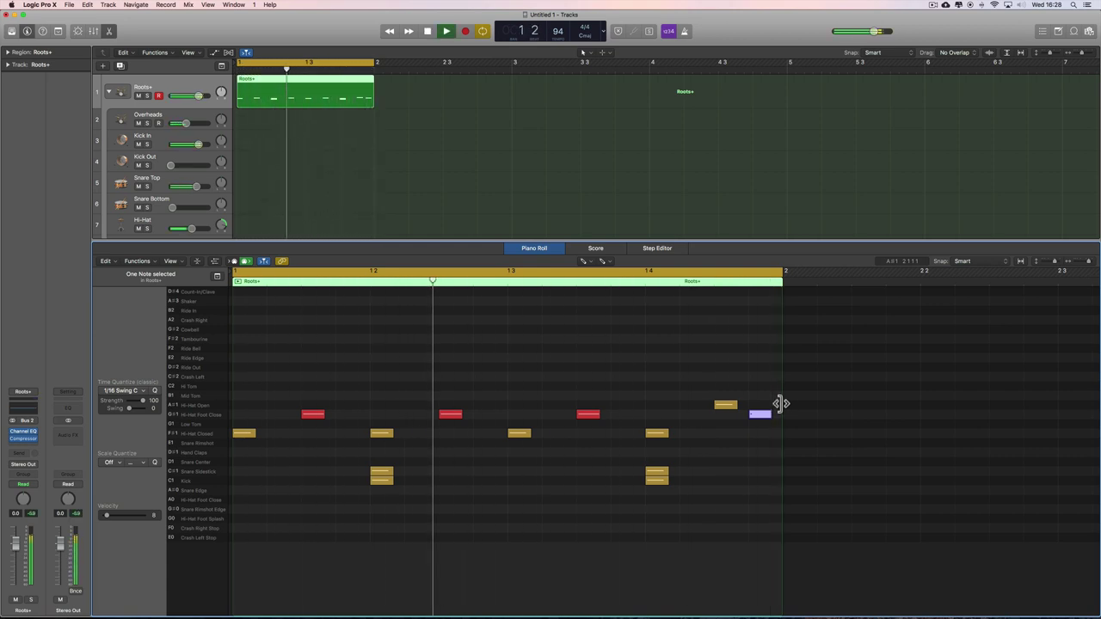
pyautogui.press('space')
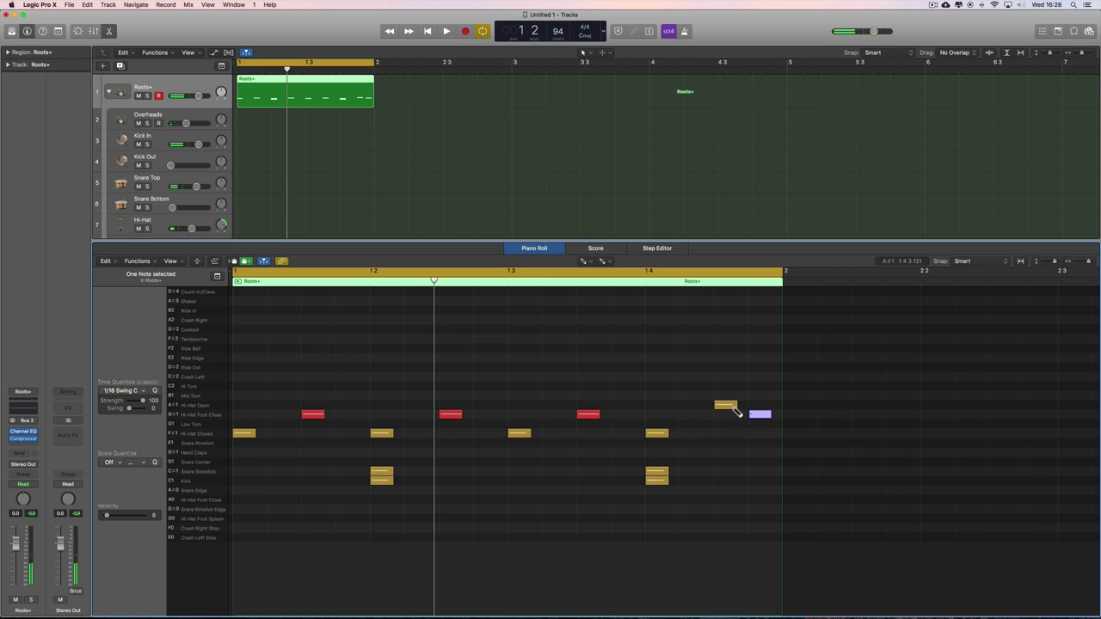
pyautogui.moveTo(758, 419)
pyautogui.press('space')
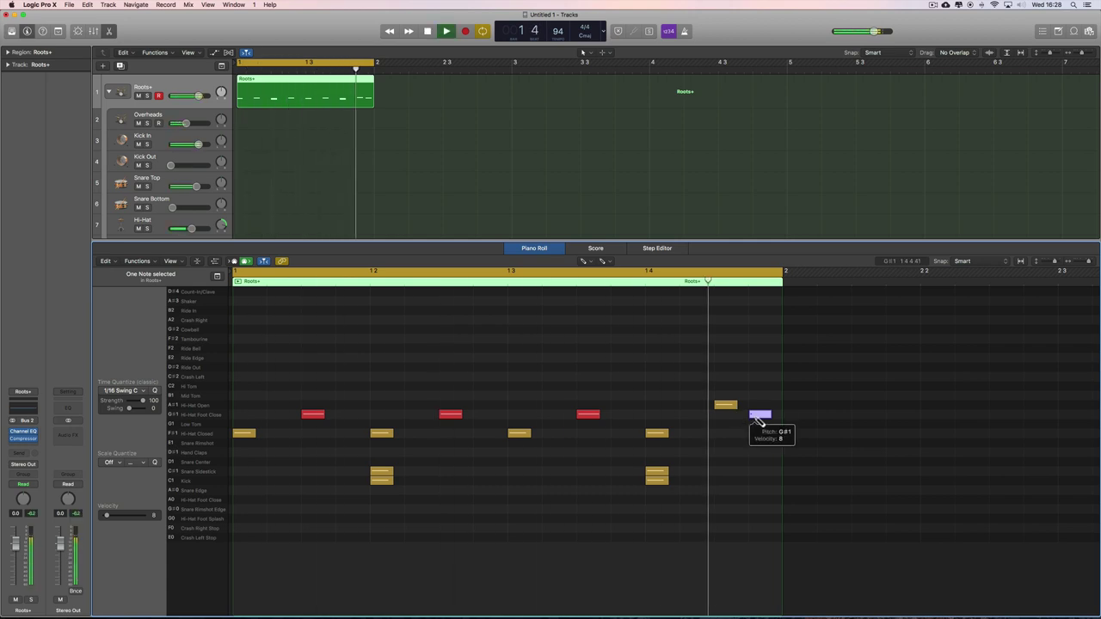
pyautogui.press('space')
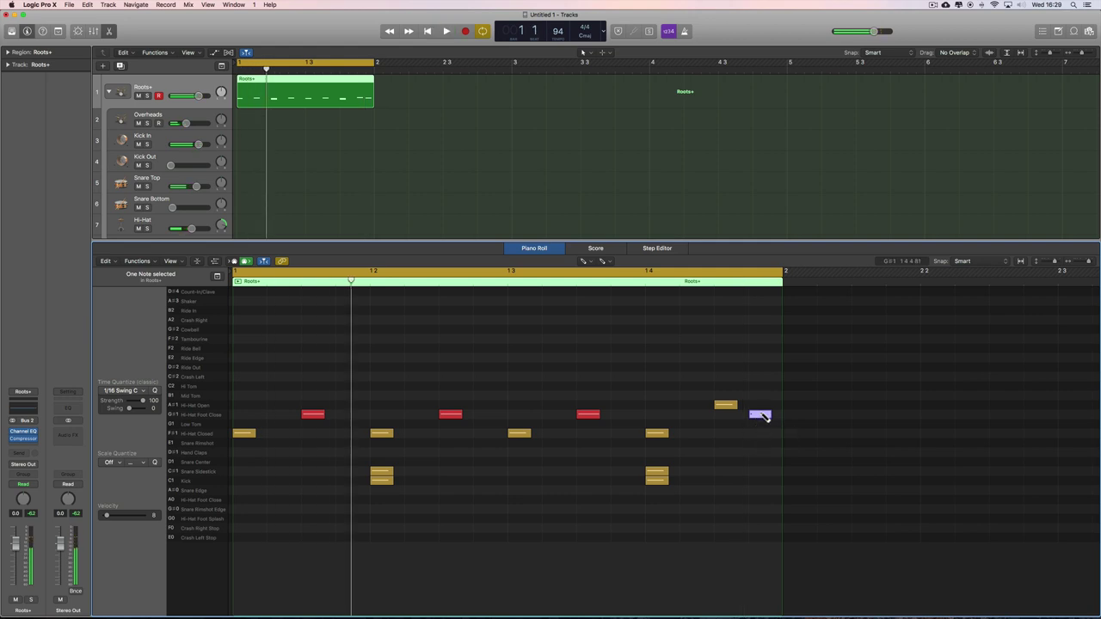
# - Add Hi-Hat Closed notes on beat 2's last sixteenth and beat 4's second sixteenth, quantize the lane to 1/16 Swing C, and play it back
pyautogui.click(483, 433)
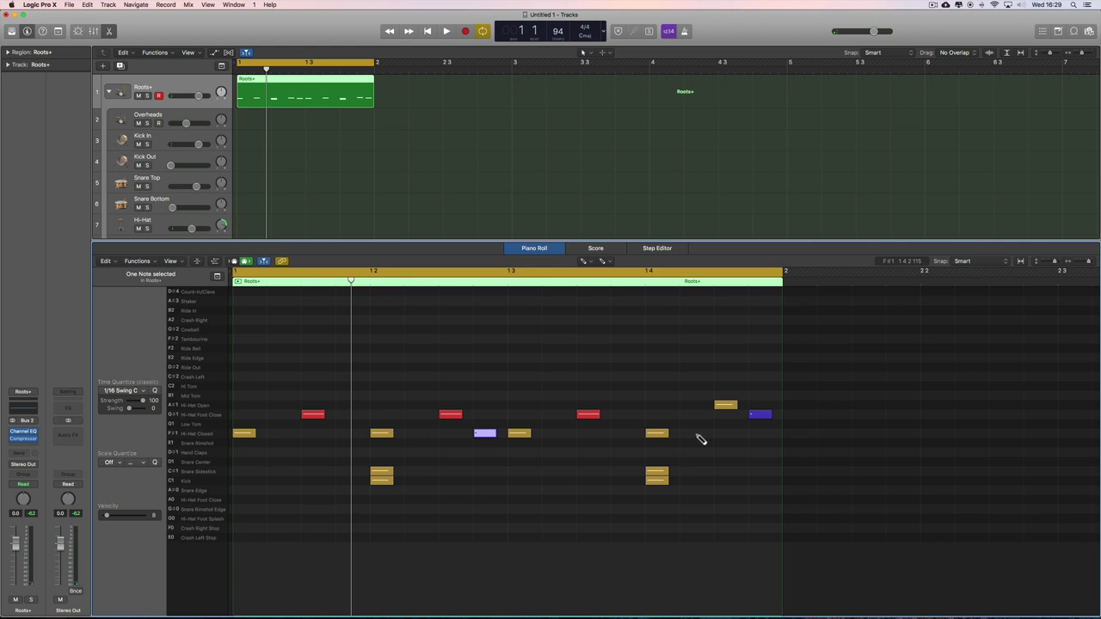
pyautogui.click(695, 434)
pyautogui.click(201, 435)
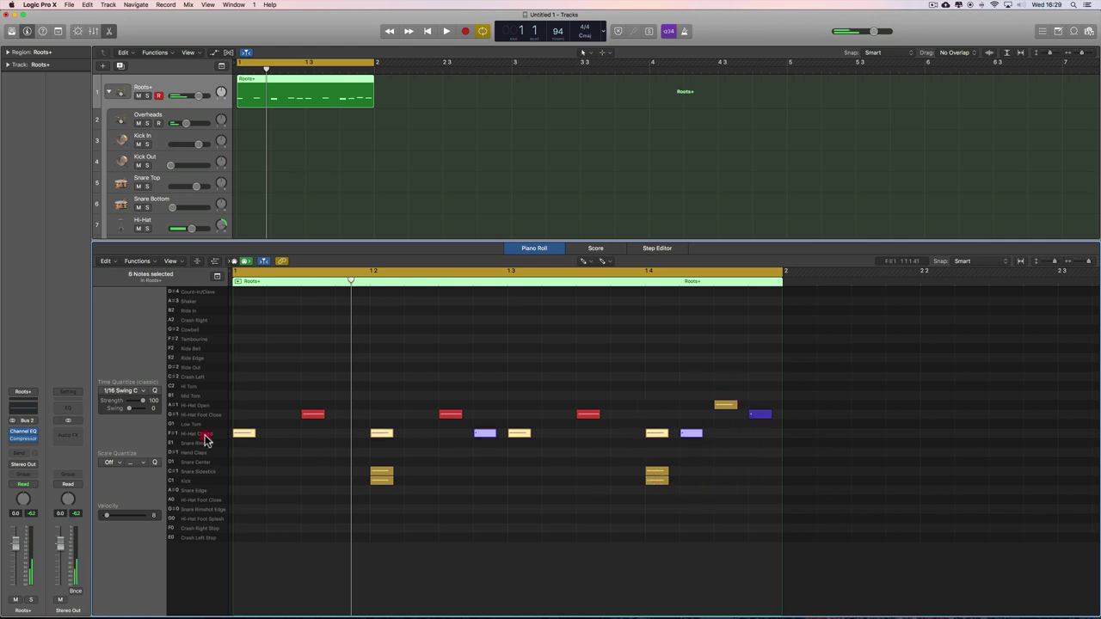
pyautogui.click(129, 391)
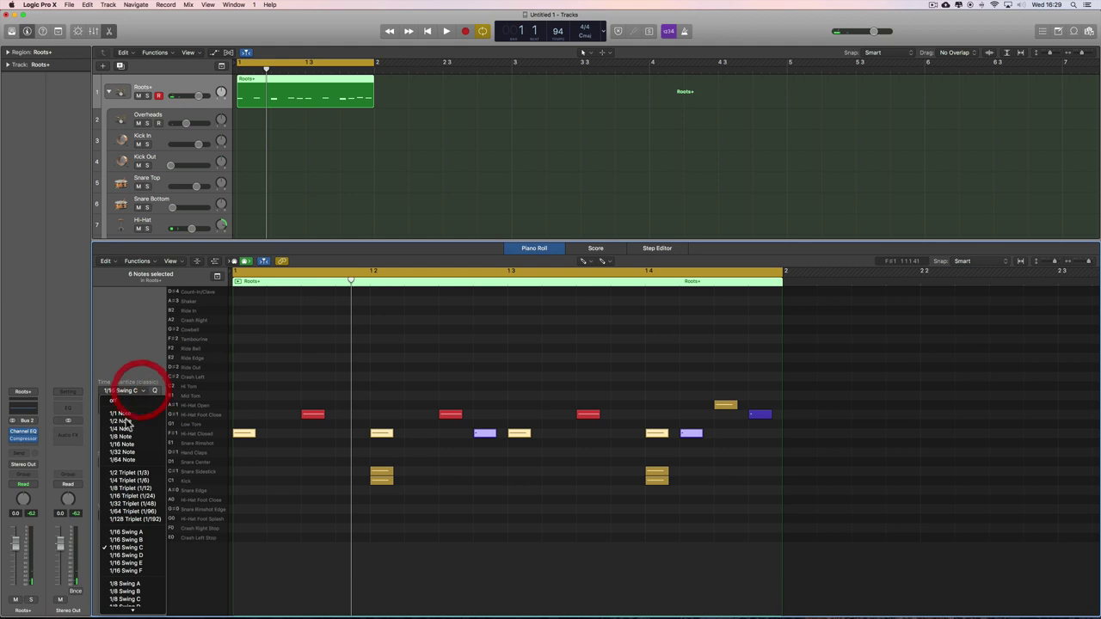
pyautogui.click(143, 556)
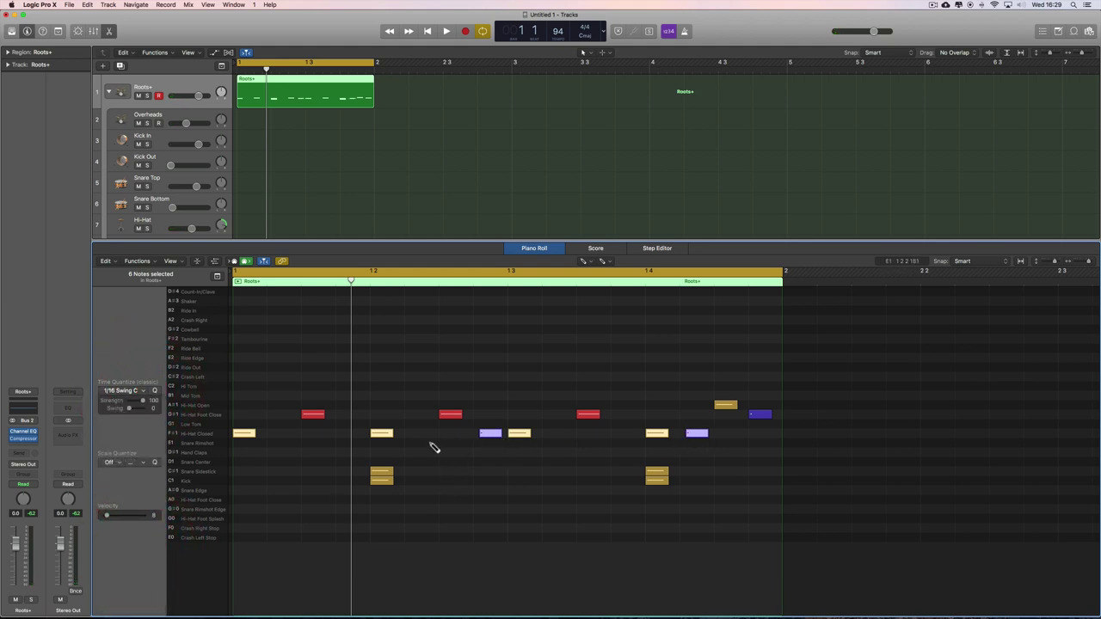
pyautogui.press('space')
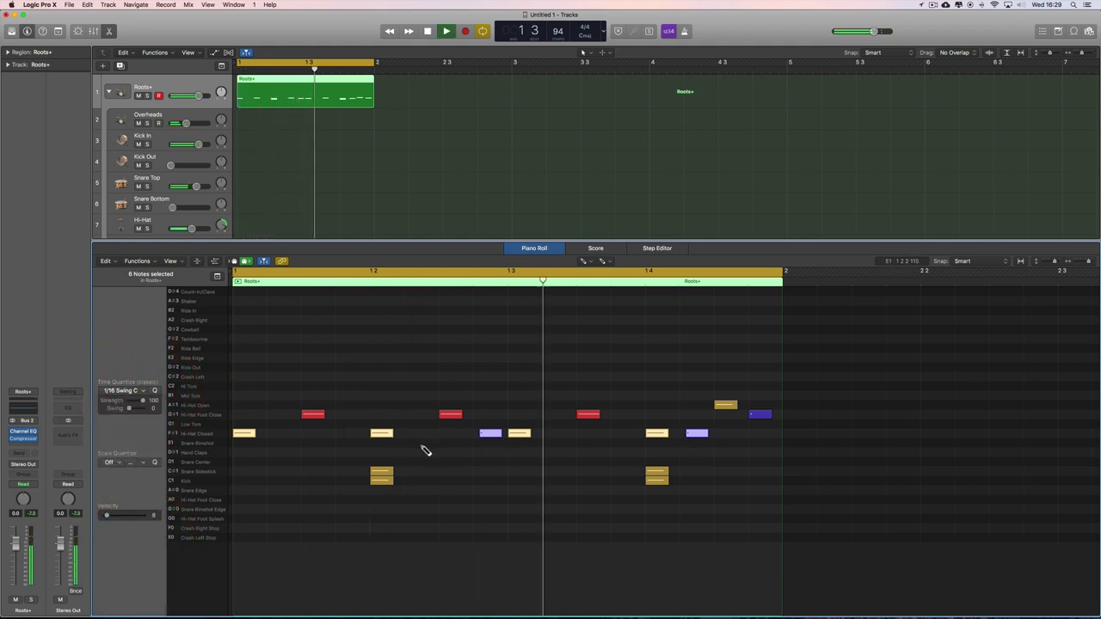
pyautogui.press('space')
# - With the Pointer tool, set the velocity of the Hi-Hat Closed note just before beat 3 to 25 and play back the pattern
pyautogui.rightClick(358, 395)
pyautogui.click(364, 393)
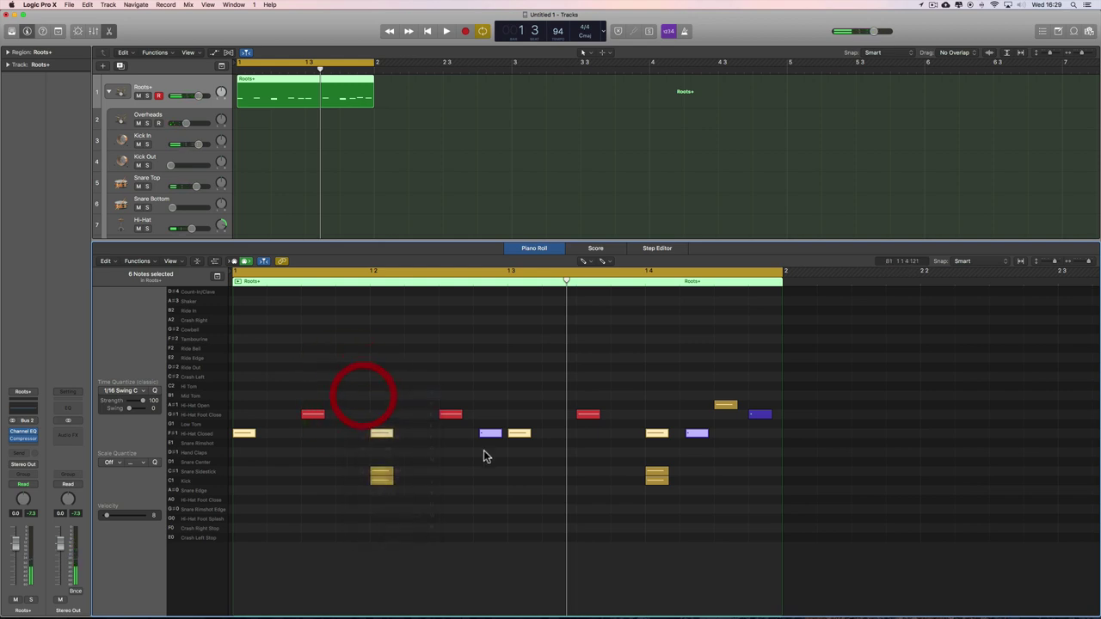
pyautogui.click(489, 434)
pyautogui.moveTo(107, 518); pyautogui.dragTo(114, 519)
pyautogui.press('space')
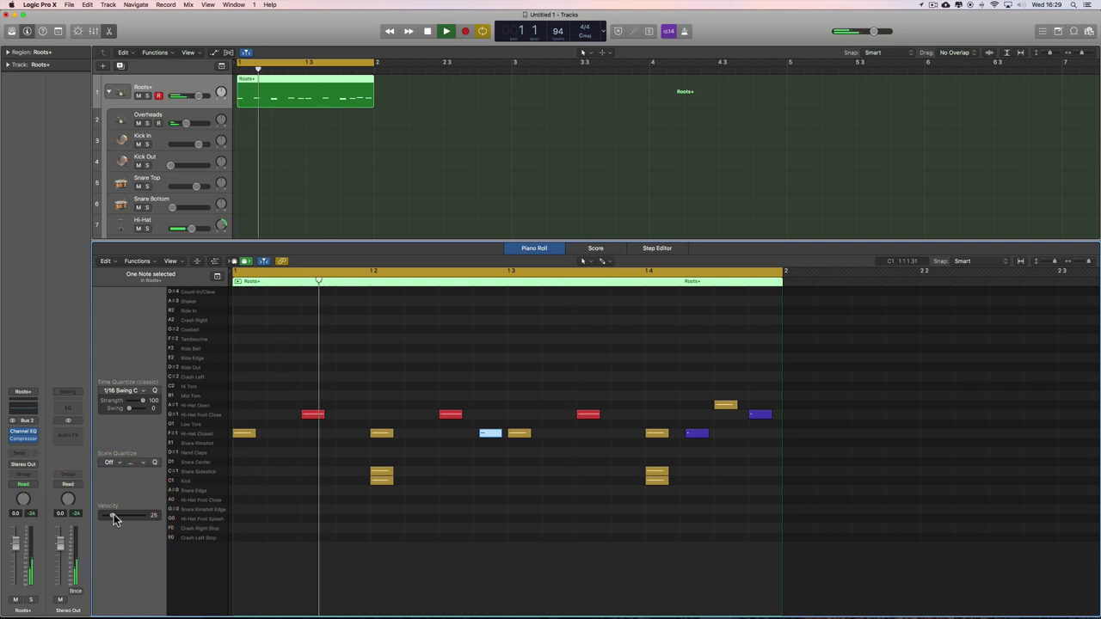
pyautogui.press('space')
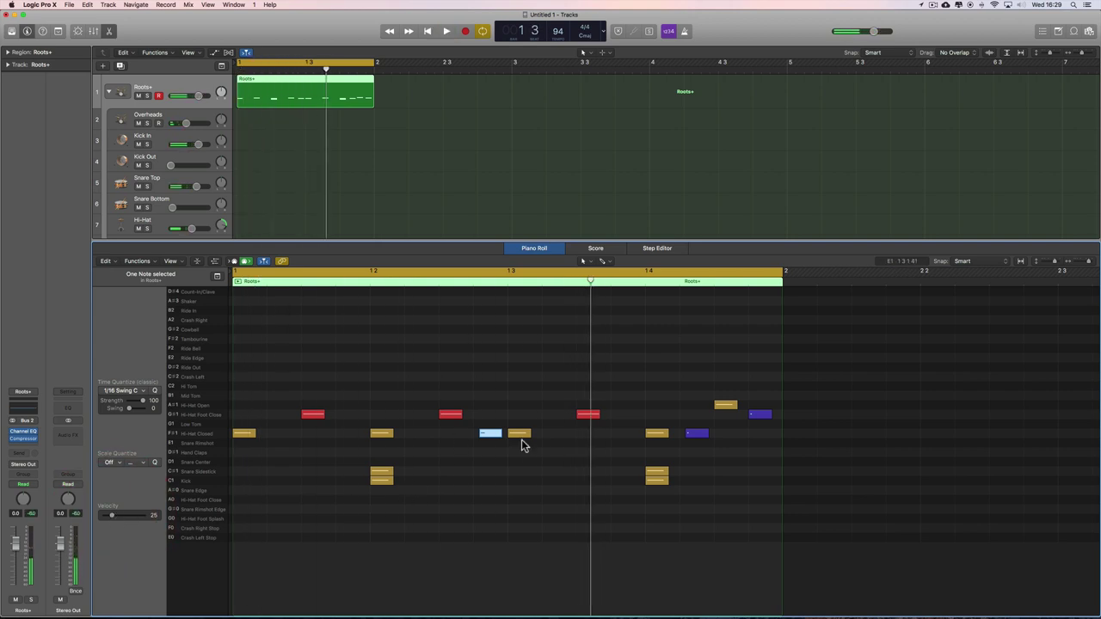
# - Set the velocity of the Hi-Hat Closed note just after beat 4 to 32 and play back the pattern
pyautogui.click(696, 434)
pyautogui.moveTo(108, 516); pyautogui.dragTo(117, 519)
pyautogui.press('space')
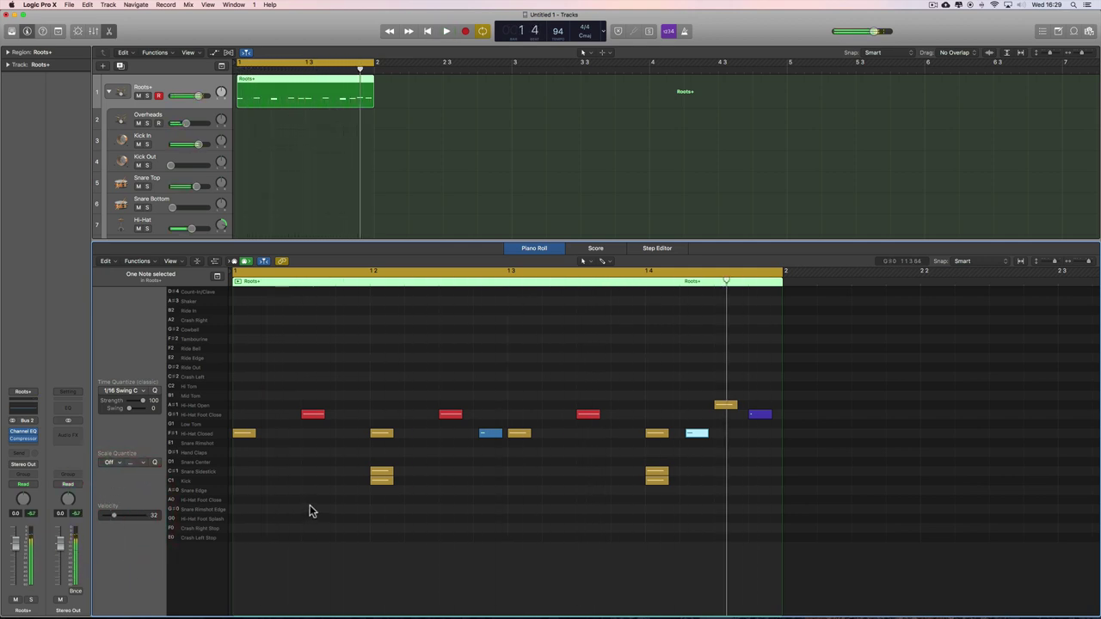
pyautogui.press('space')
# - Slightly raise the beat 1 Hi-Hat Closed note's velocity and set the beat 3 note's velocity to 101, checking the changes in playback
pyautogui.click(246, 433)
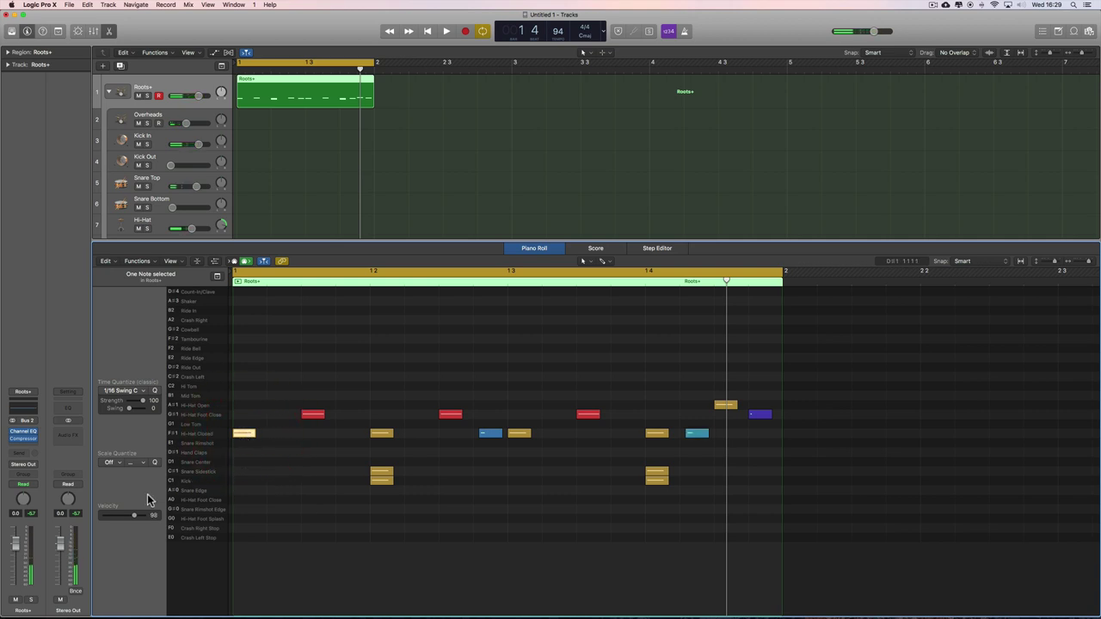
pyautogui.moveTo(135, 516); pyautogui.dragTo(138, 516)
pyautogui.press('space')
pyautogui.click(519, 434)
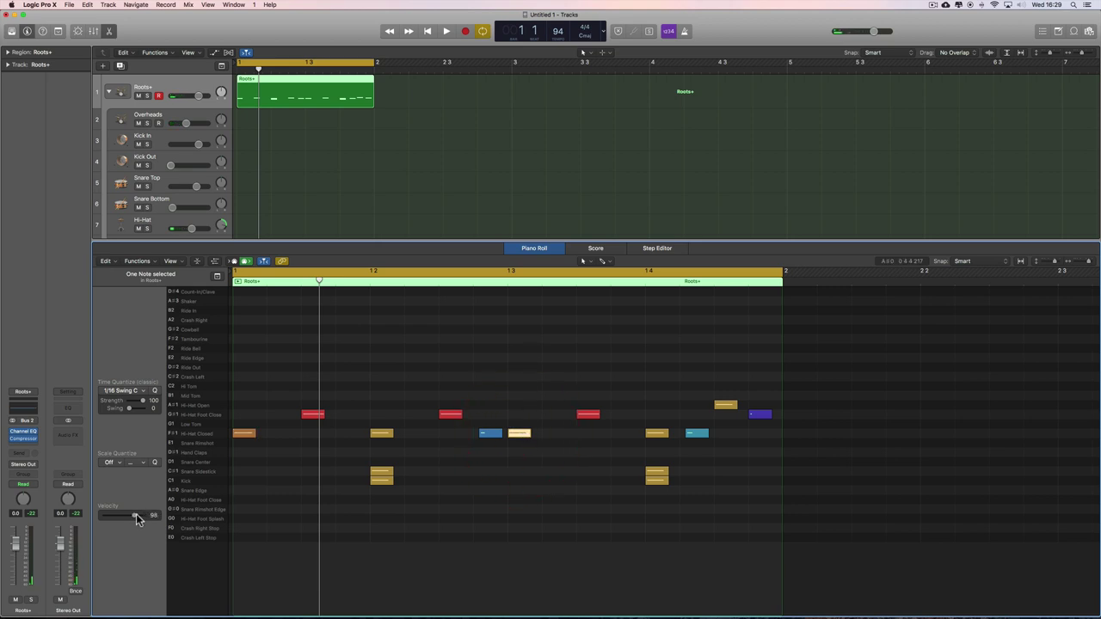
pyautogui.press('space')
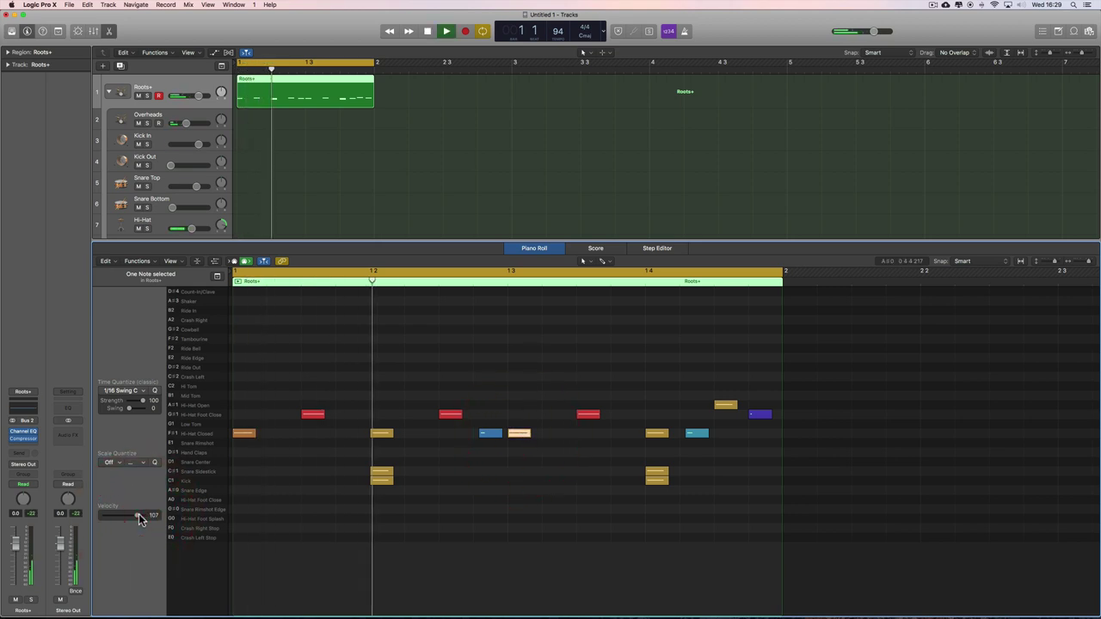
pyautogui.press('space')
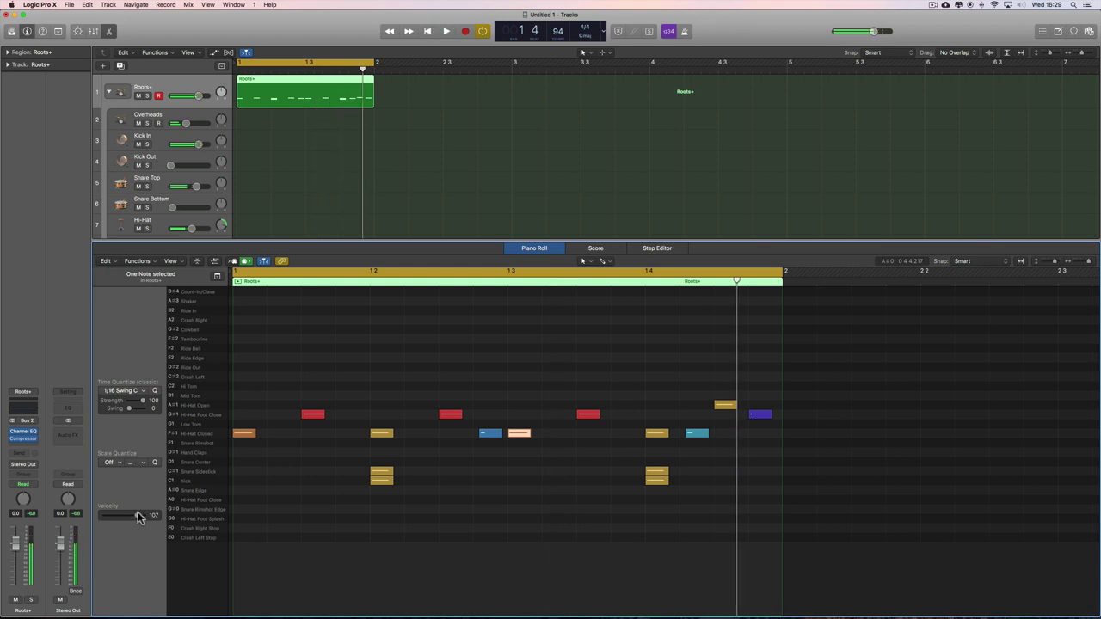
pyautogui.moveTo(138, 515); pyautogui.dragTo(134, 517)
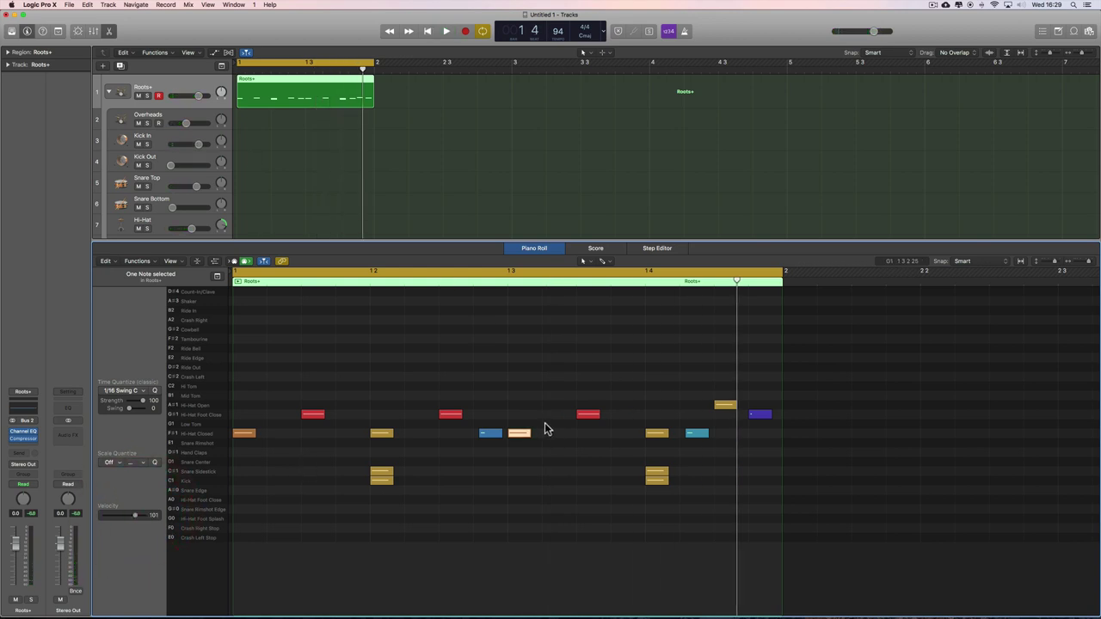
# - Open the mixer, insert a stereo TR5 EQ-73 on the Kick In channel, and enlarge the plug-in window
pyautogui.click(95, 33)
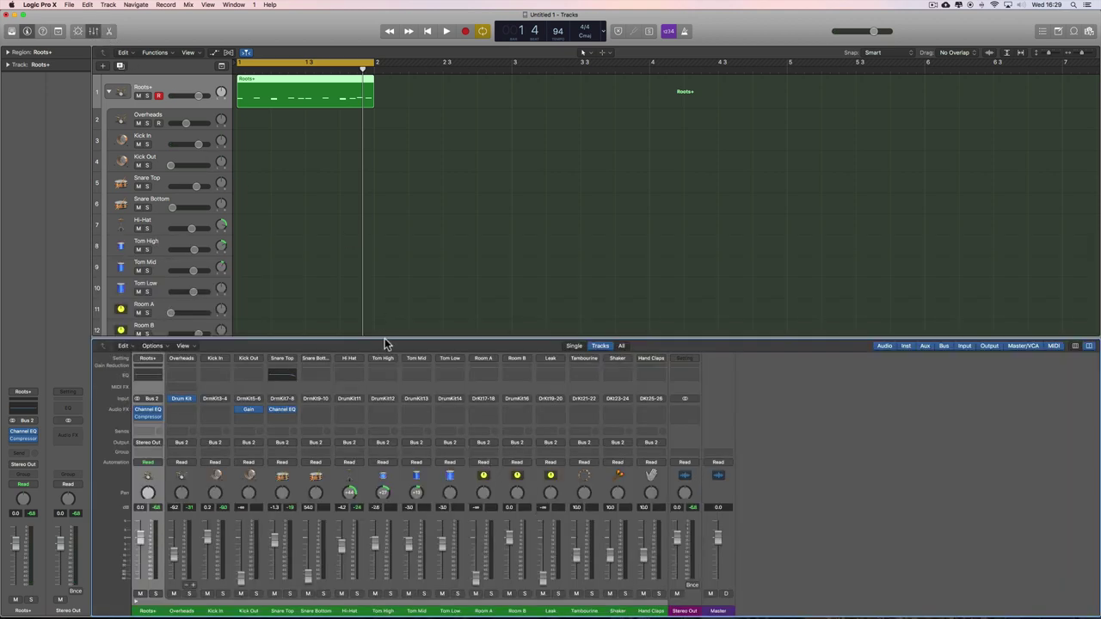
pyautogui.click(388, 246)
pyautogui.click(213, 585)
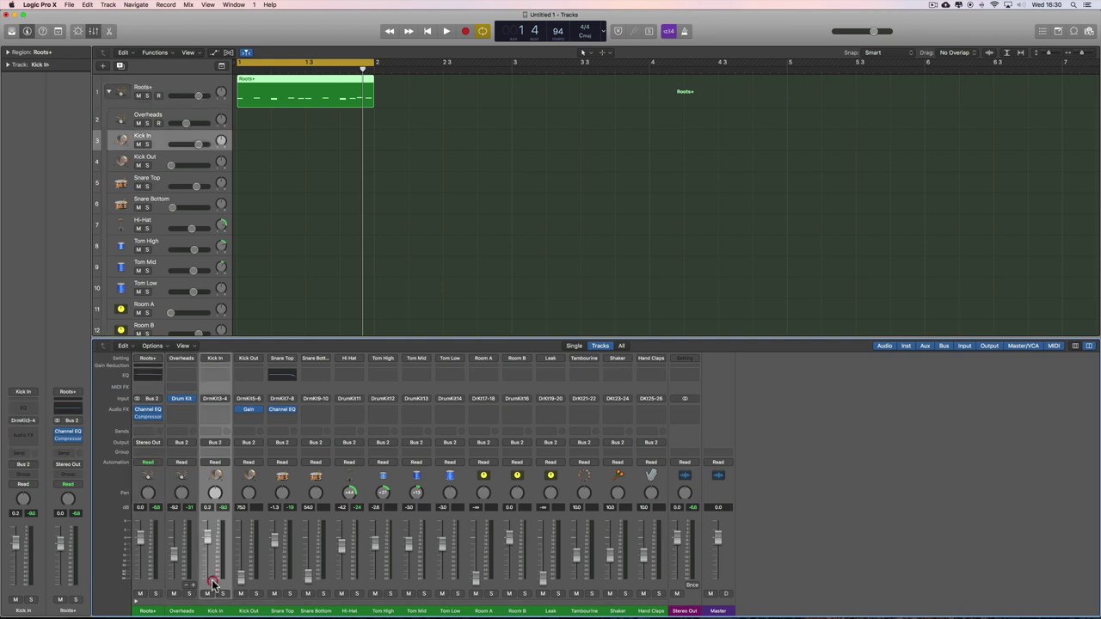
pyautogui.click(221, 410)
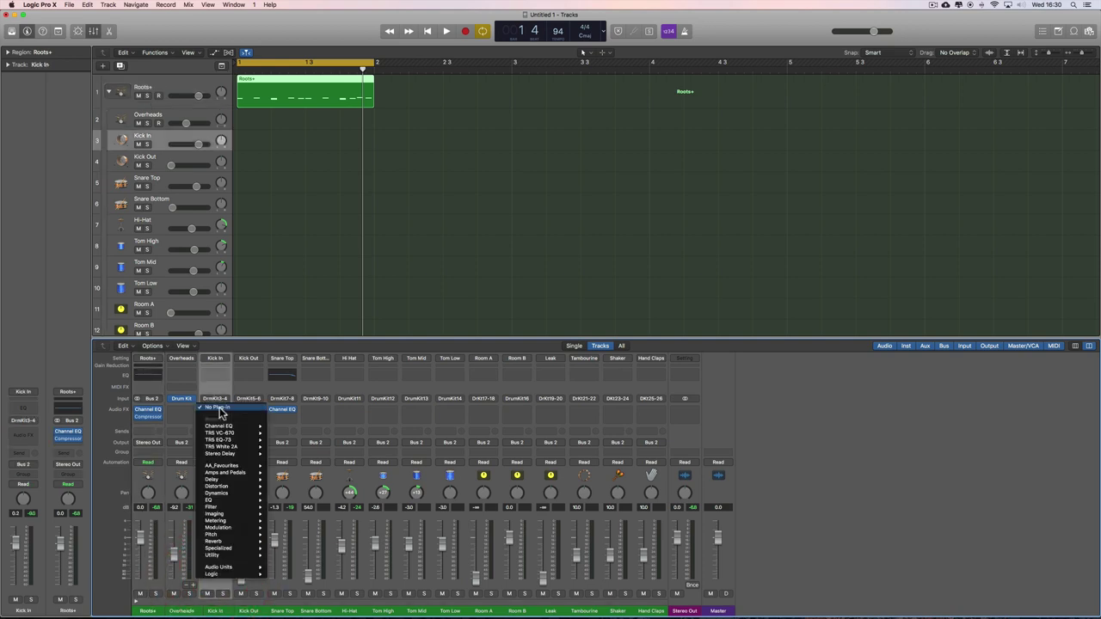
pyautogui.moveTo(231, 441)
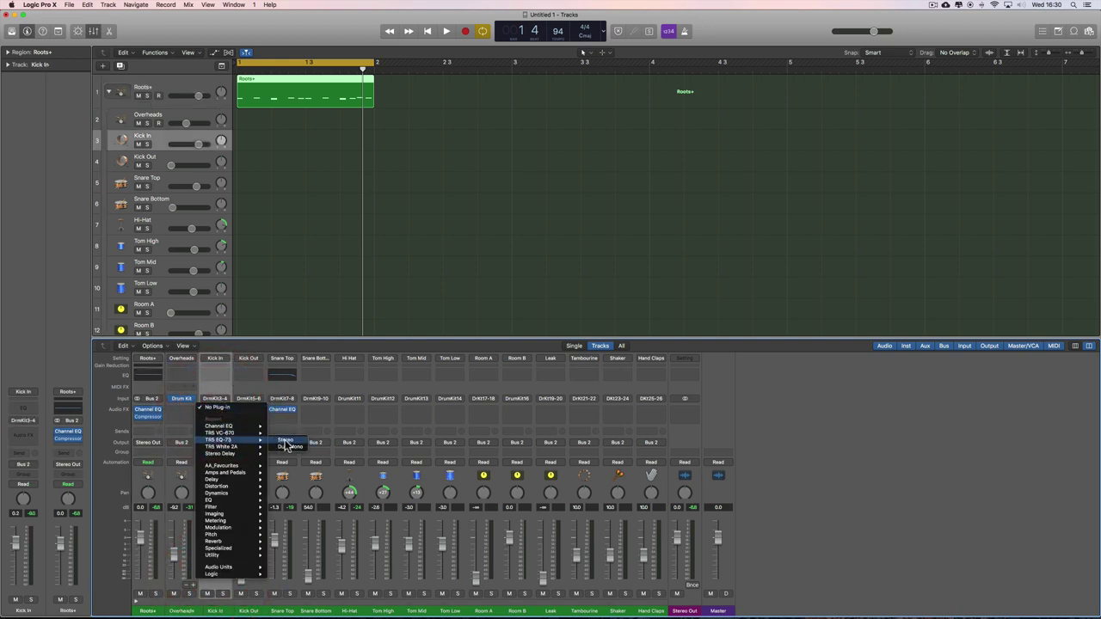
pyautogui.click(277, 440)
pyautogui.moveTo(284, 35); pyautogui.dragTo(348, 117)
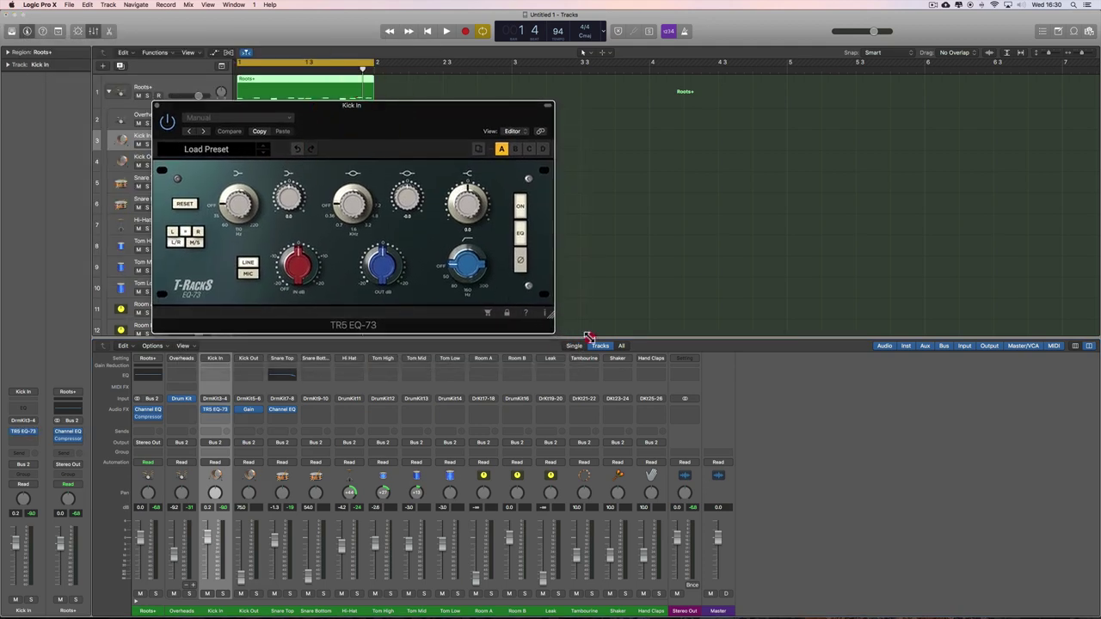
pyautogui.moveTo(551, 329); pyautogui.dragTo(673, 370)
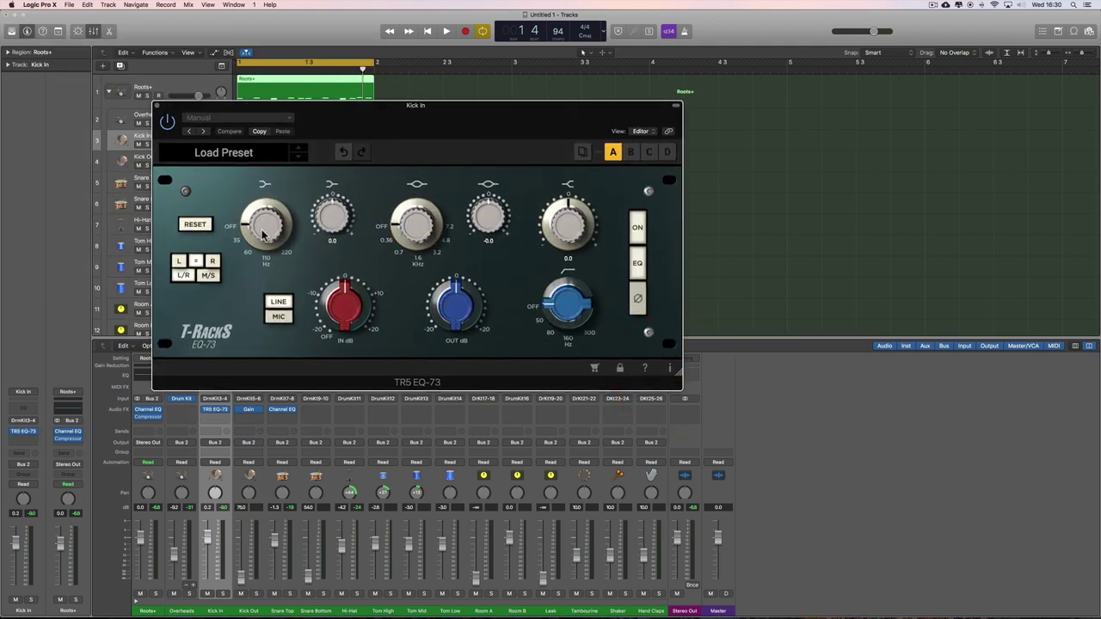
# - On the kick's EQ-73, boost 35 Hz by 8.7, cut 0.36 kHz by 8.8, raise the highs by 4.1, and play back the pattern
pyautogui.moveTo(263, 234); pyautogui.dragTo(267, 258)
pyautogui.moveTo(332, 215); pyautogui.dragTo(327, 183)
pyautogui.click(412, 230)
pyautogui.moveTo(488, 219); pyautogui.dragTo(494, 246)
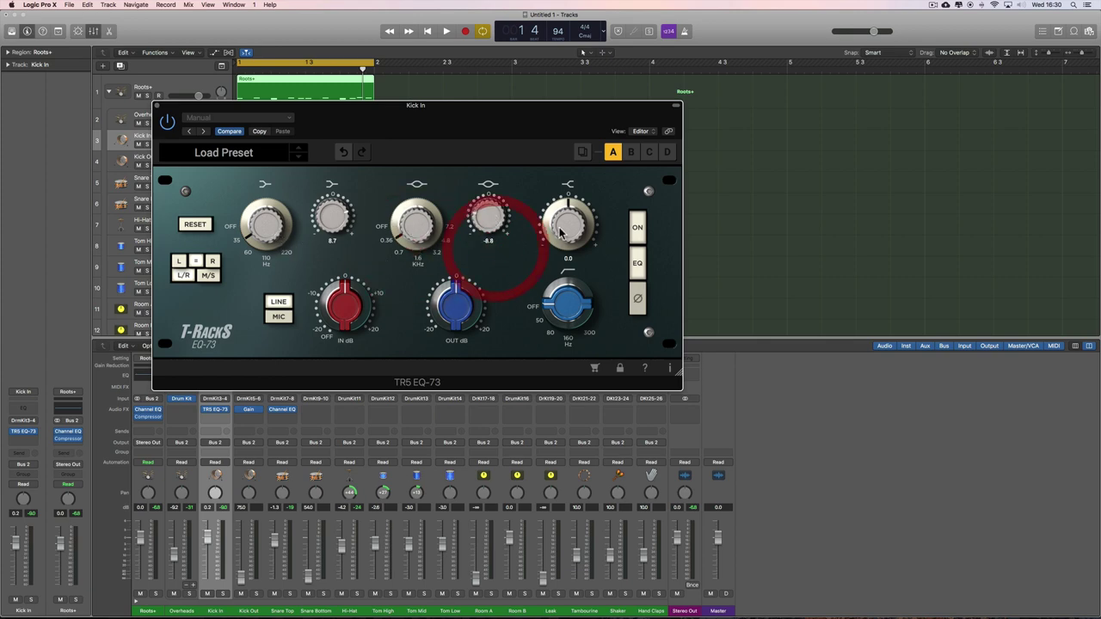
pyautogui.moveTo(560, 230); pyautogui.dragTo(563, 214)
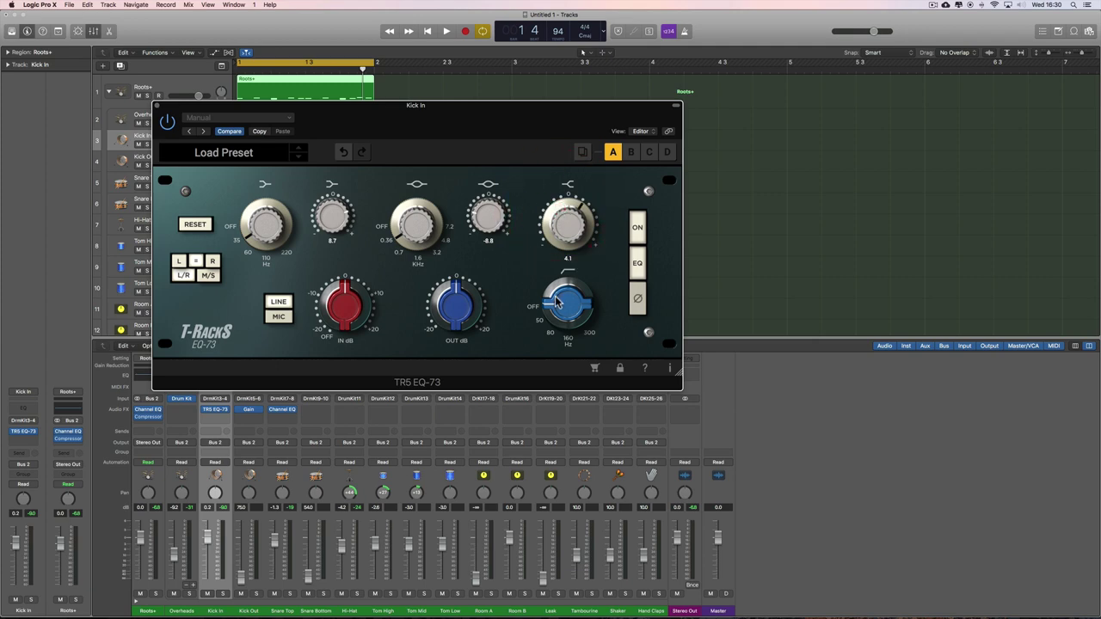
pyautogui.press('space')
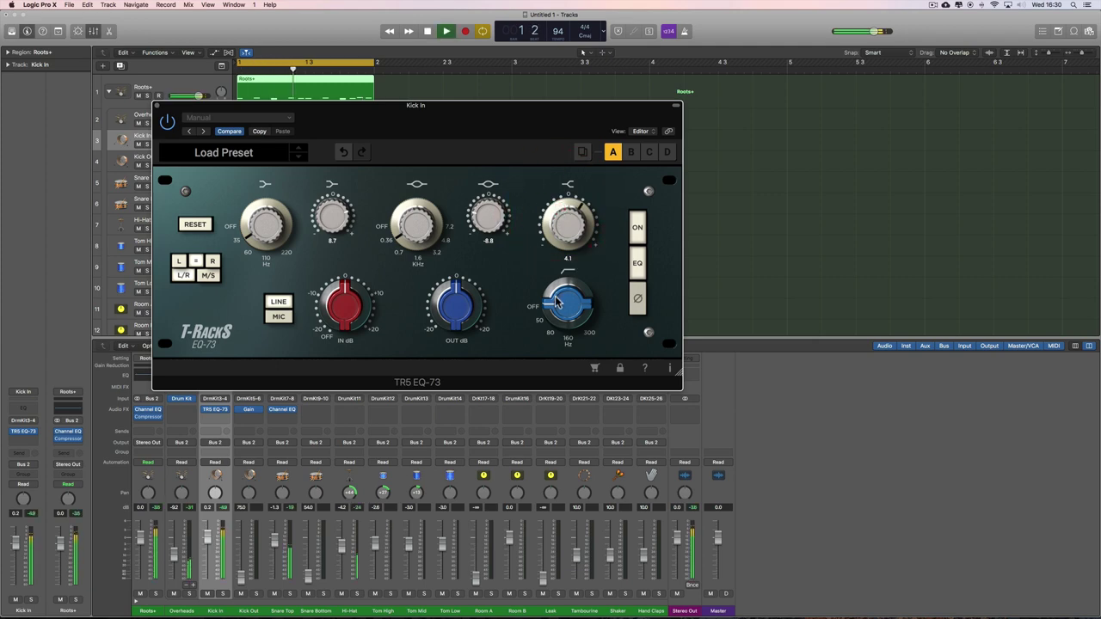
pyautogui.press('space')
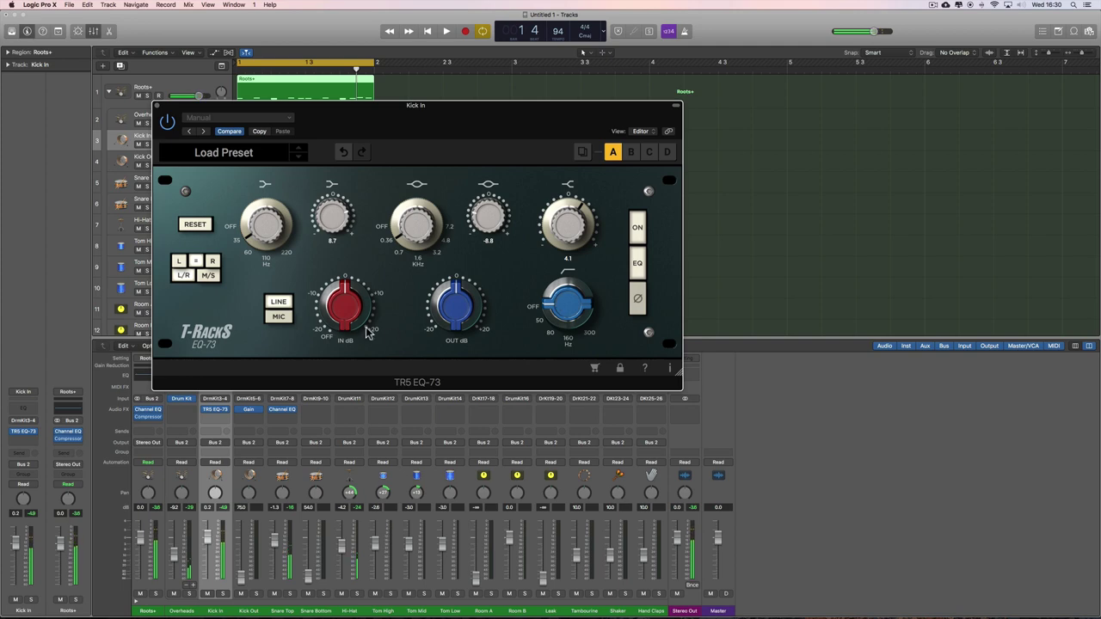
# - Switch the EQ-73 to Mic mode, raise its input gain to about +10 dB, and audition the kick
pyautogui.click(282, 316)
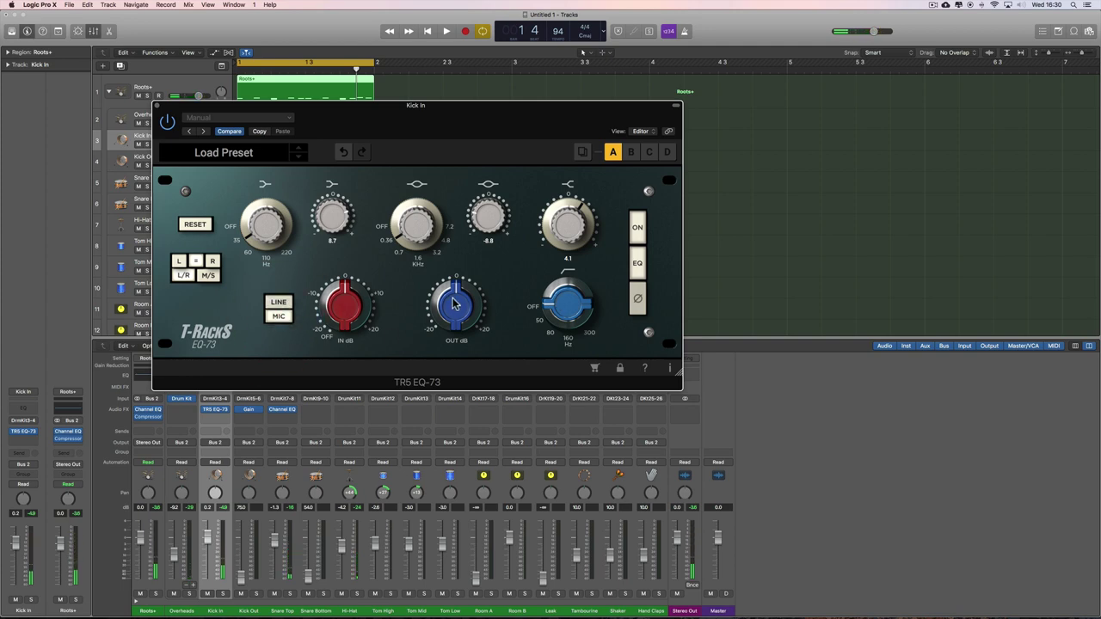
pyautogui.moveTo(346, 297); pyautogui.dragTo(370, 318)
pyautogui.press('space')
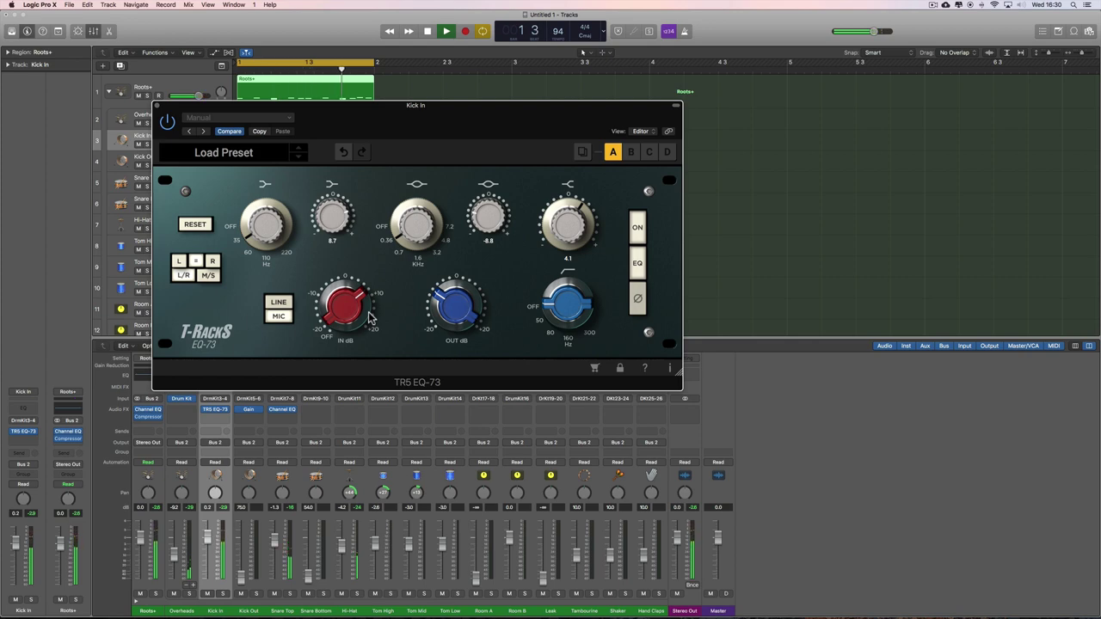
pyautogui.press('space')
# - Set the EQ-73 low band to 60 Hz with a 9.9 boost and the high-pass filter to 50 Hz, checking the kick in playback
pyautogui.moveTo(273, 239); pyautogui.dragTo(275, 245)
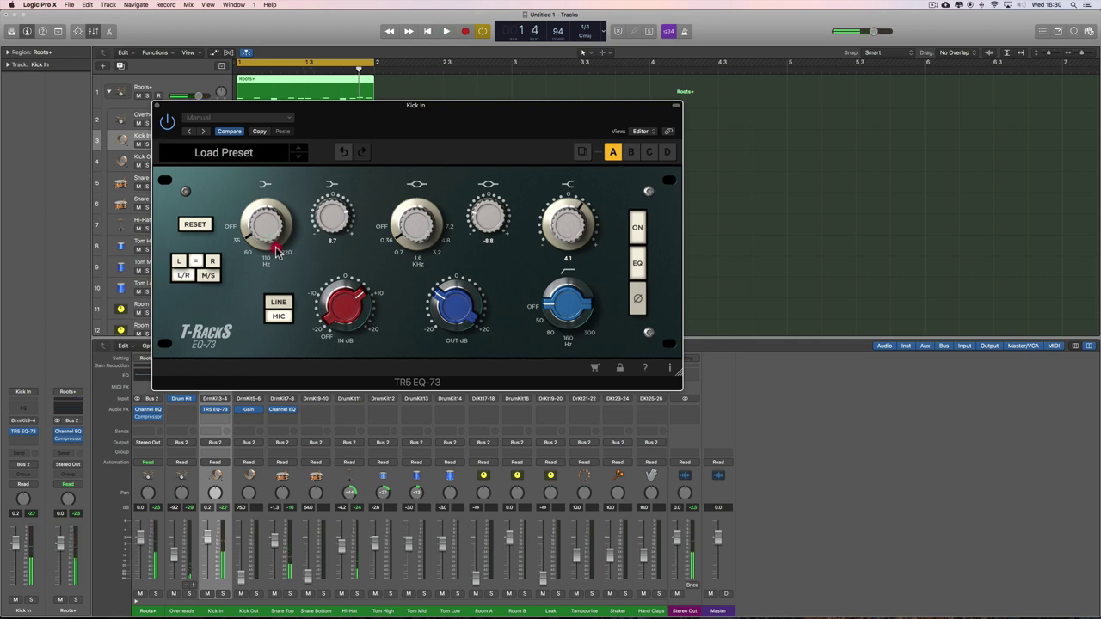
pyautogui.click(276, 250)
pyautogui.click(555, 322)
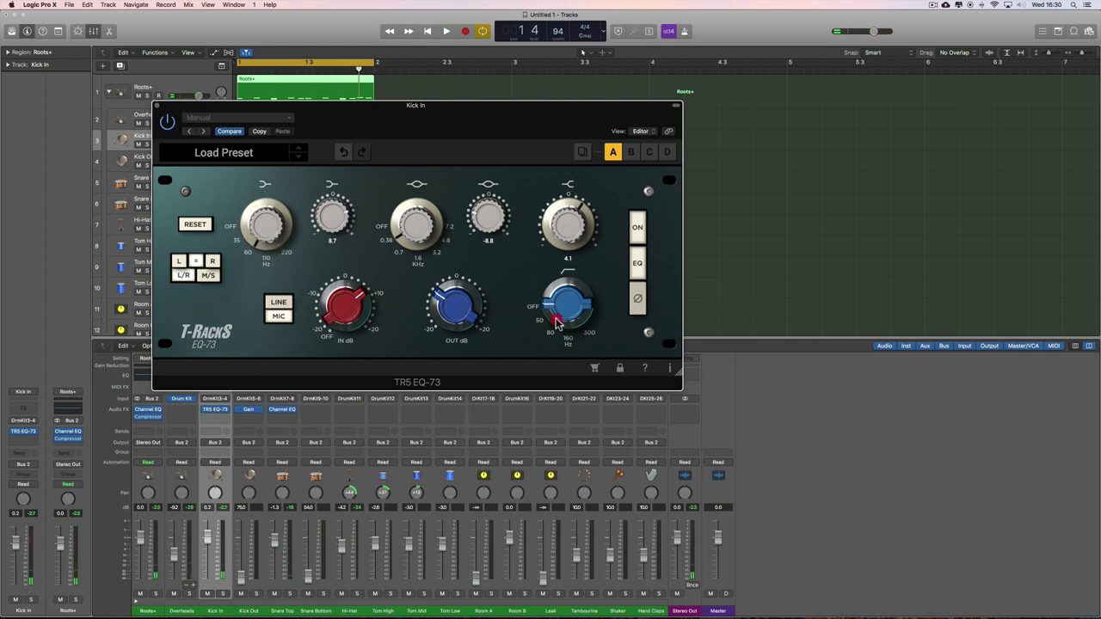
pyautogui.click(556, 332)
pyautogui.press('space')
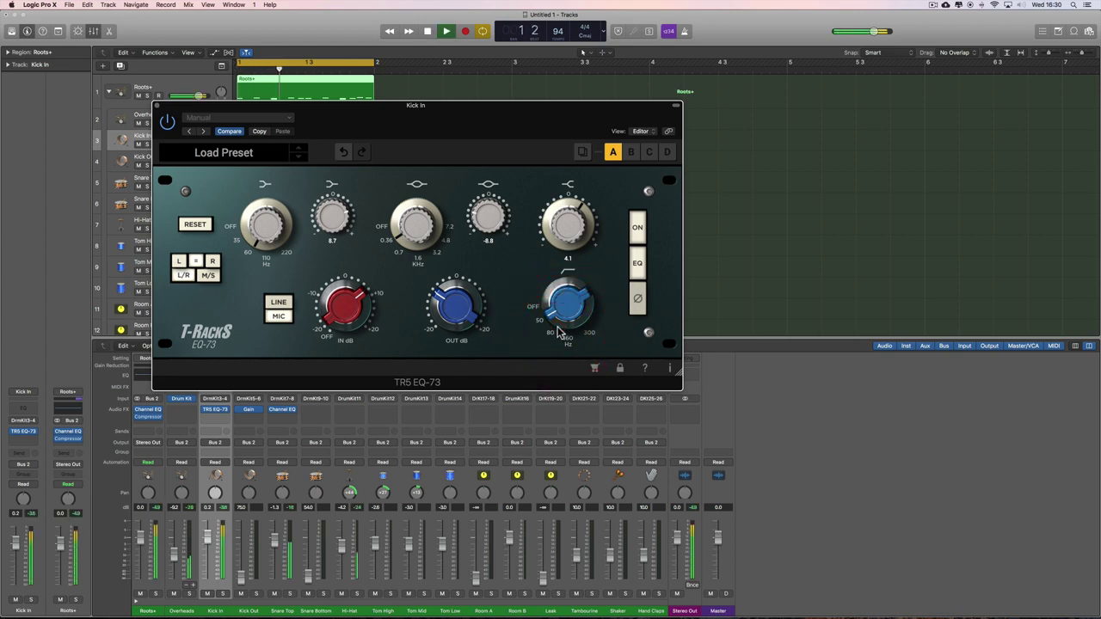
pyautogui.press('space')
pyautogui.moveTo(342, 221); pyautogui.dragTo(342, 218)
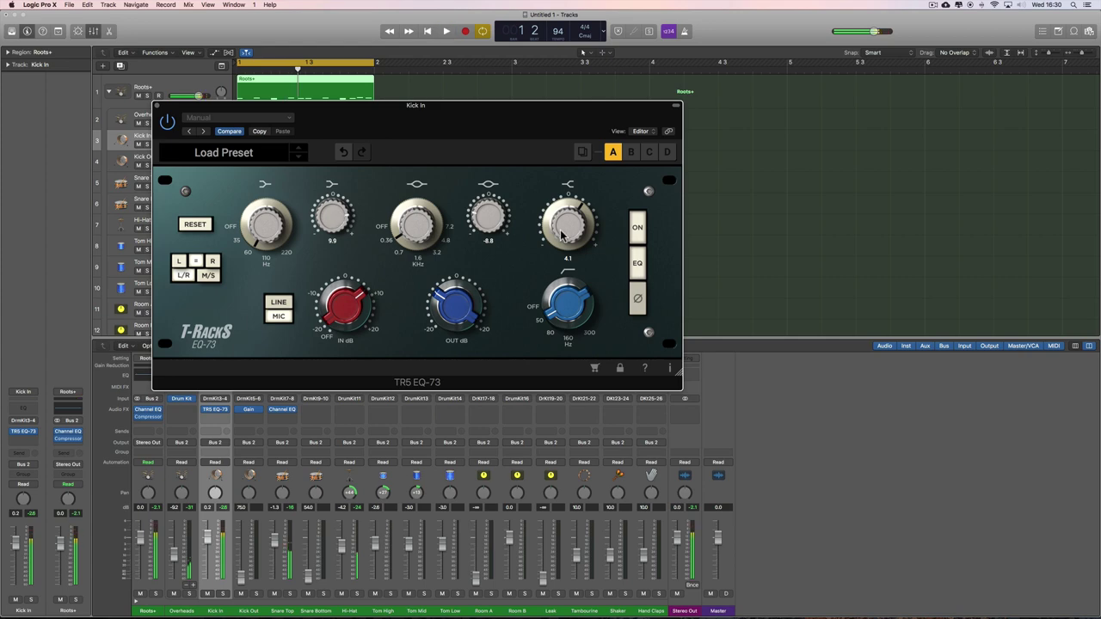
# - Raise the kick EQ-73's highs to 5.7 and deepen its 0.36 kHz cut to -11.7 while playing back the pattern
pyautogui.moveTo(561, 234); pyautogui.dragTo(561, 223)
pyautogui.press('space')
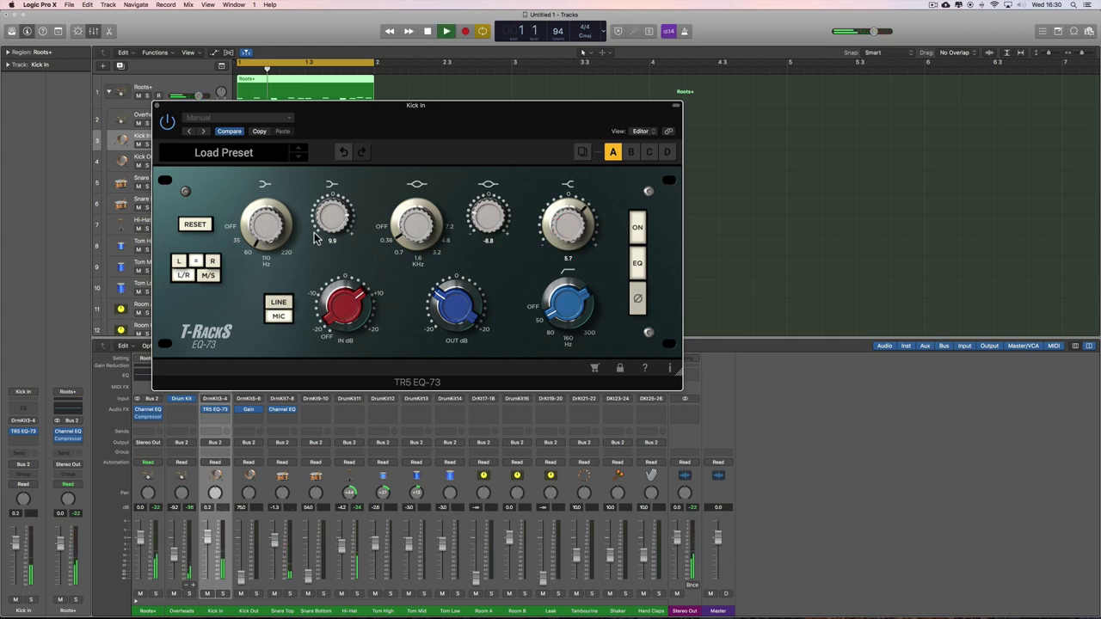
pyautogui.moveTo(482, 231); pyautogui.dragTo(479, 235)
pyautogui.moveTo(445, 301); pyautogui.dragTo(446, 301)
pyautogui.press('space')
pyautogui.click(156, 106)
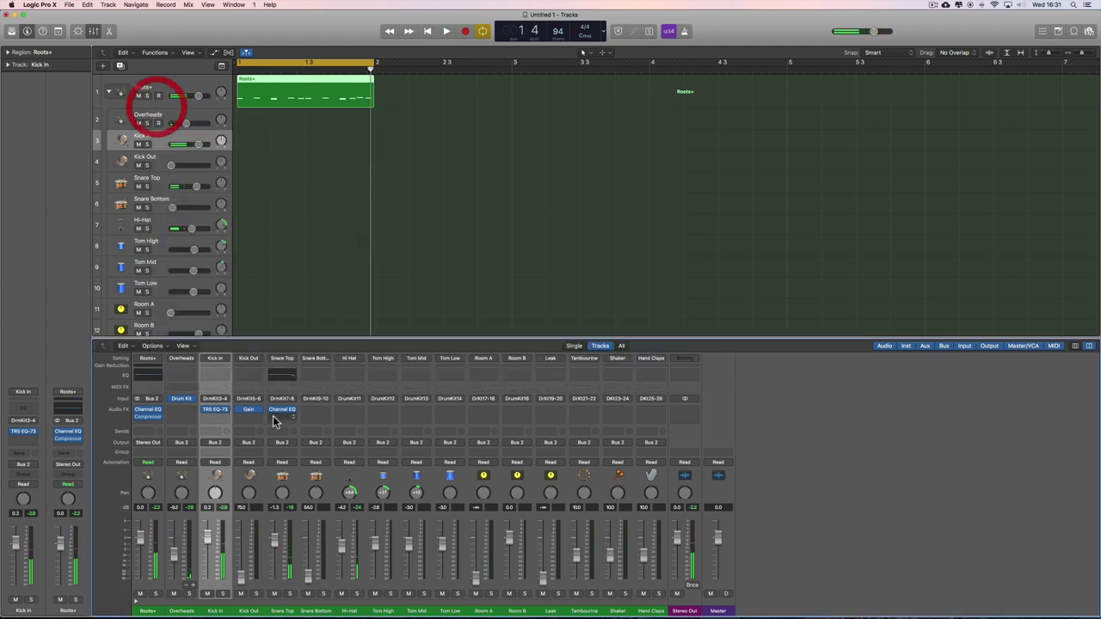
pyautogui.click(221, 421)
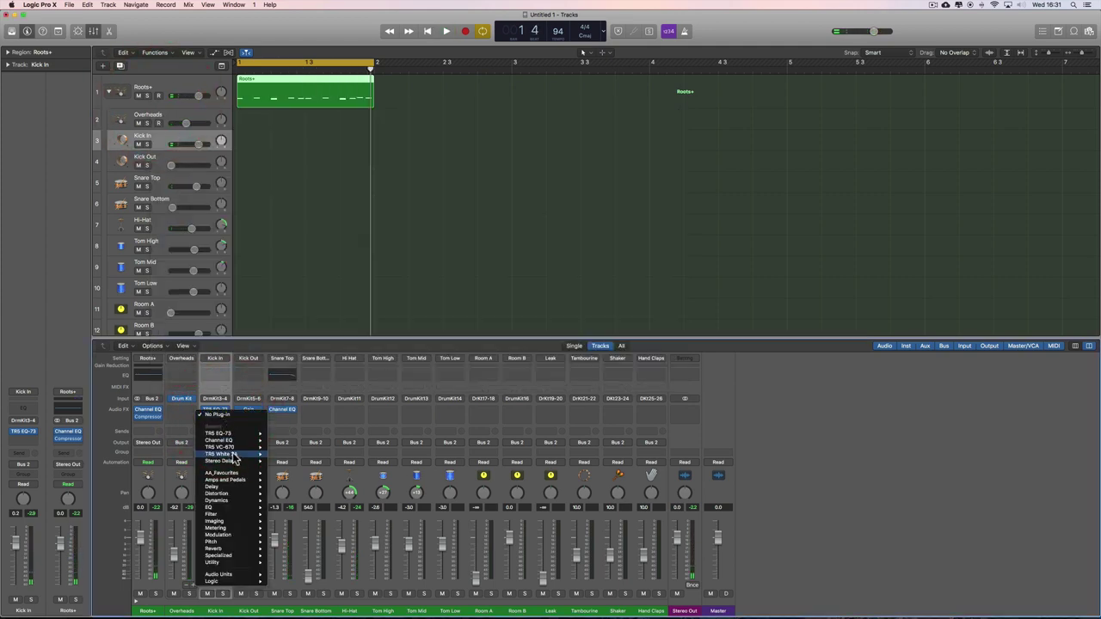
pyautogui.moveTo(236, 480)
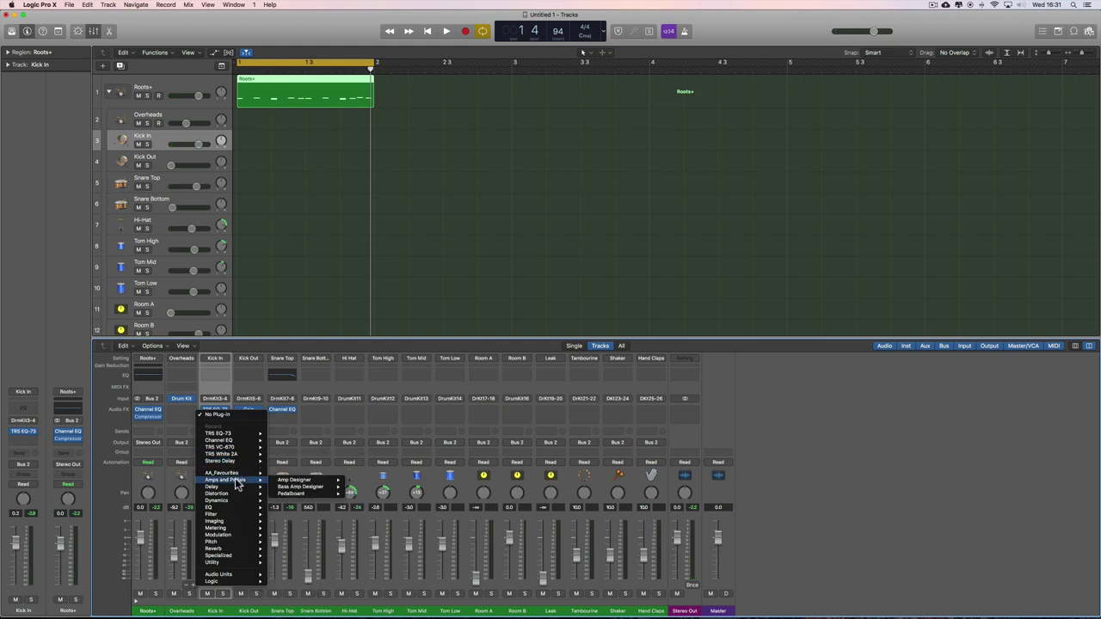
pyautogui.click(289, 215)
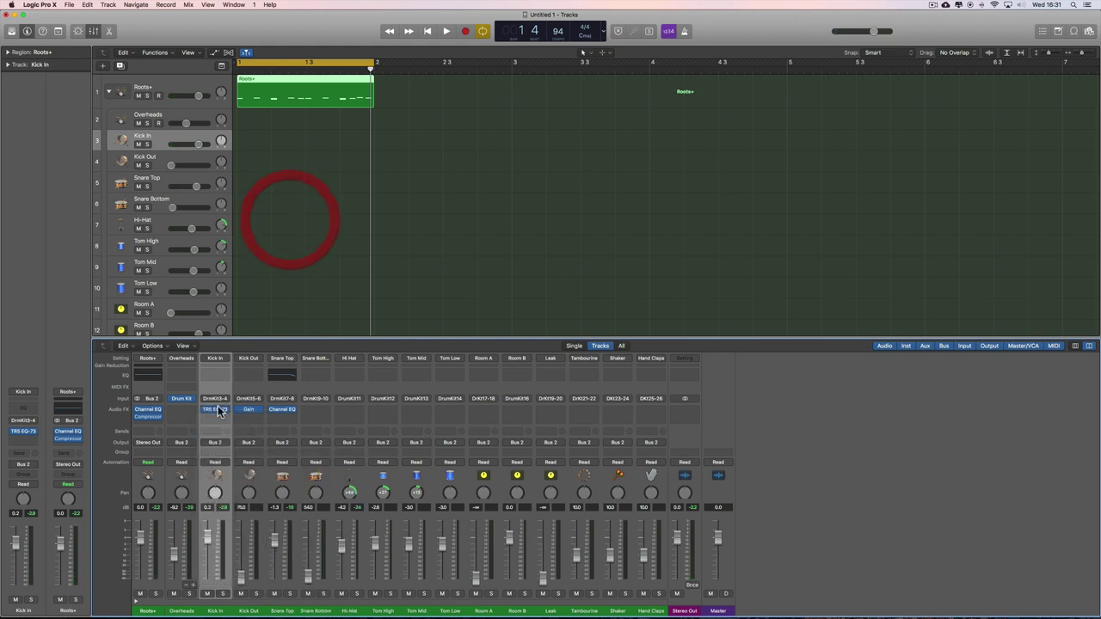
# - Review the EQ-73 settings on the Kick In channel, focusing on the low band
pyautogui.click(217, 411)
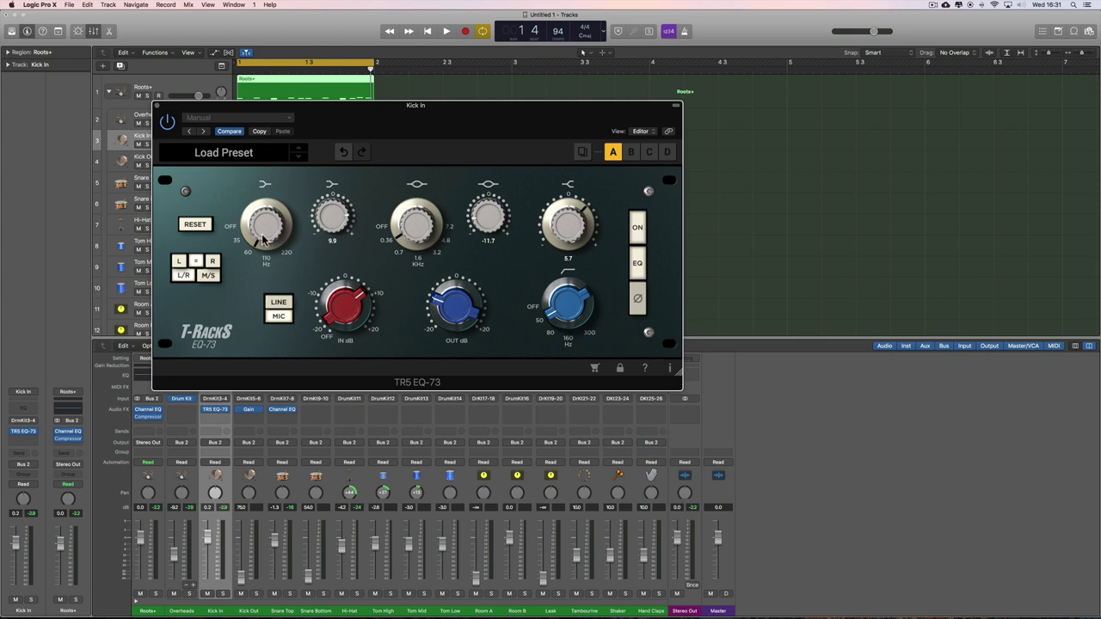
pyautogui.moveTo(275, 239); pyautogui.dragTo(268, 251)
pyautogui.click(157, 106)
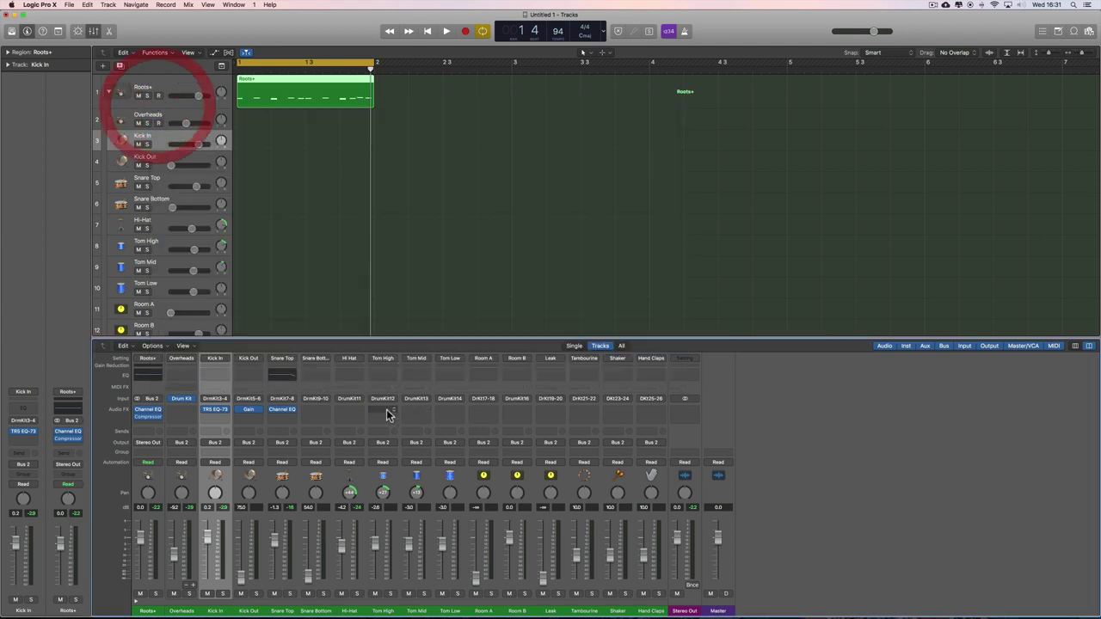
# - Add a Channel EQ to Kick In with a 60 Hz low shelf at +6.0 dB and a 50 Hz, 18 dB/Oct low cut
pyautogui.doubleClick(217, 375)
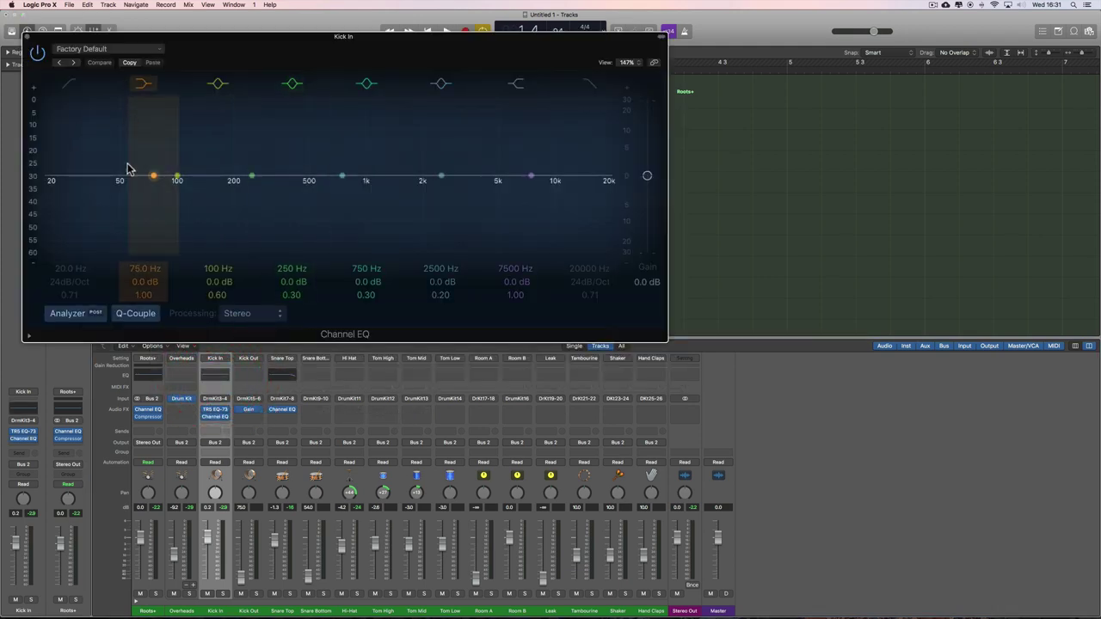
pyautogui.moveTo(143, 278)
pyautogui.mouseDown()
pyautogui.moveTo(142, 292)
pyautogui.moveTo(143, 268)
pyautogui.mouseUp()
pyautogui.click(69, 84)
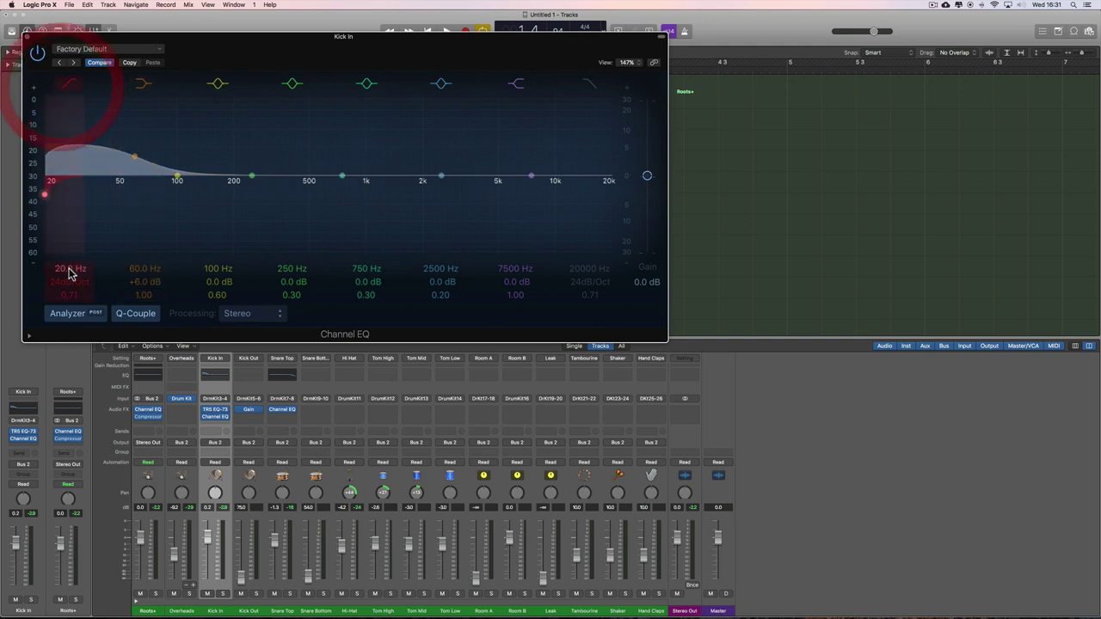
pyautogui.moveTo(50, 194); pyautogui.dragTo(78, 195)
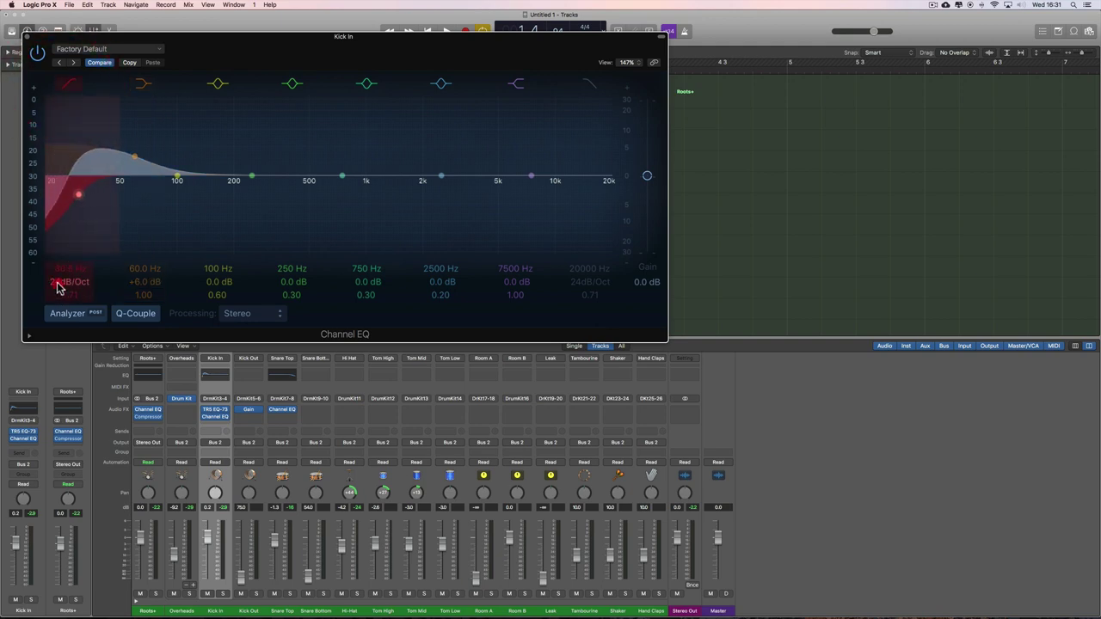
pyautogui.moveTo(58, 288); pyautogui.dragTo(54, 247)
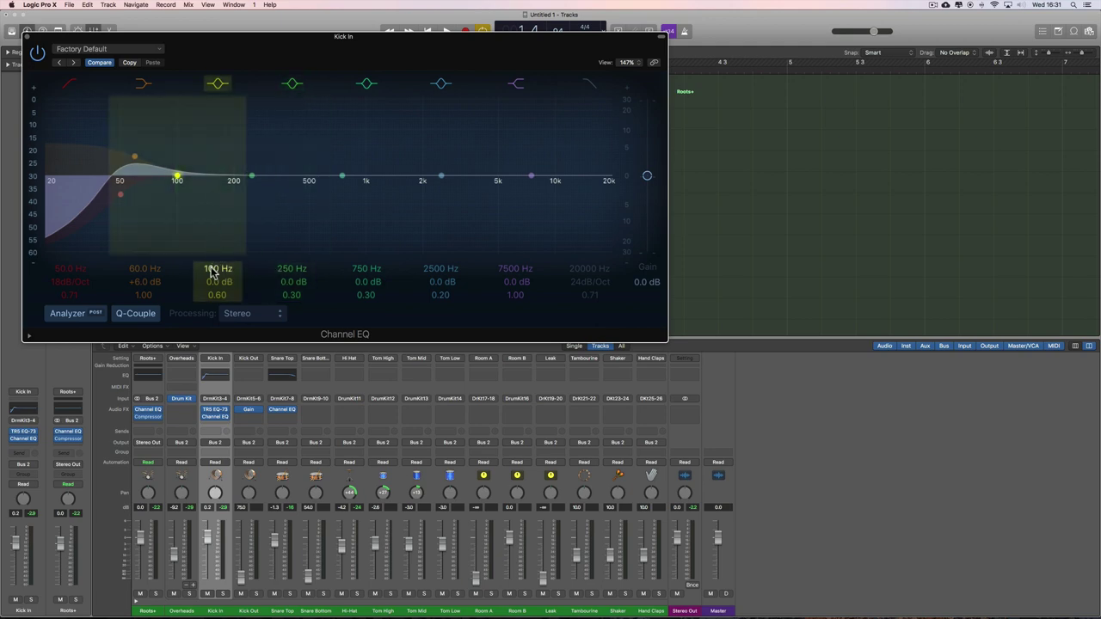
# - Cut 360 Hz by 7.0 dB with Q 0.37, boost the 12000 Hz high shelf by 5.5 dB, and bypass the kick's Channel EQ
pyautogui.moveTo(217, 269); pyautogui.dragTo(217, 297)
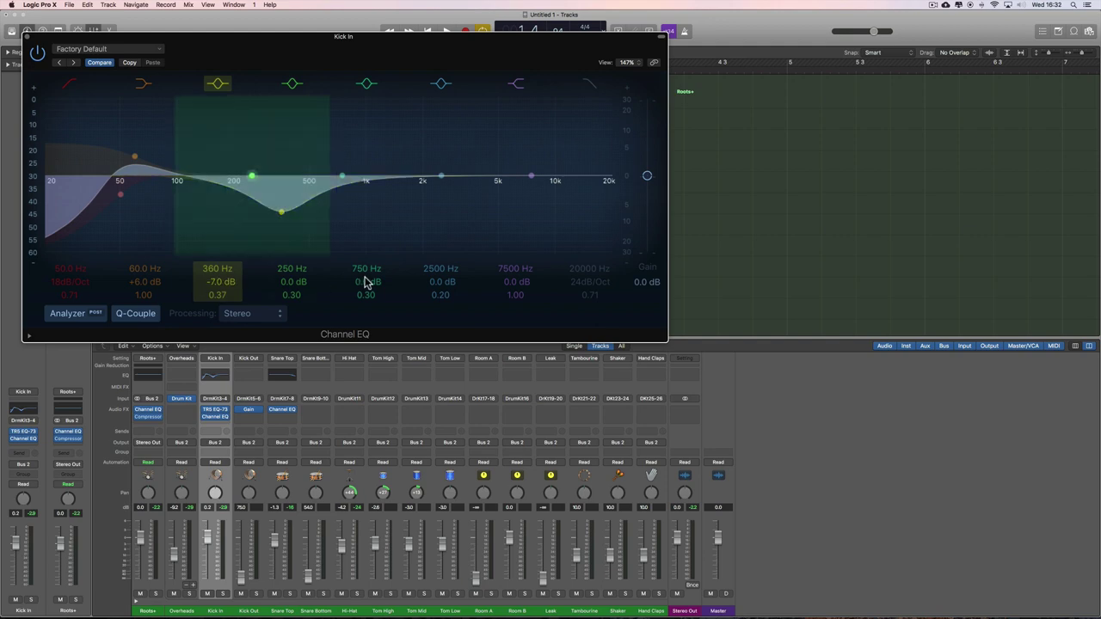
pyautogui.moveTo(513, 282); pyautogui.dragTo(513, 256)
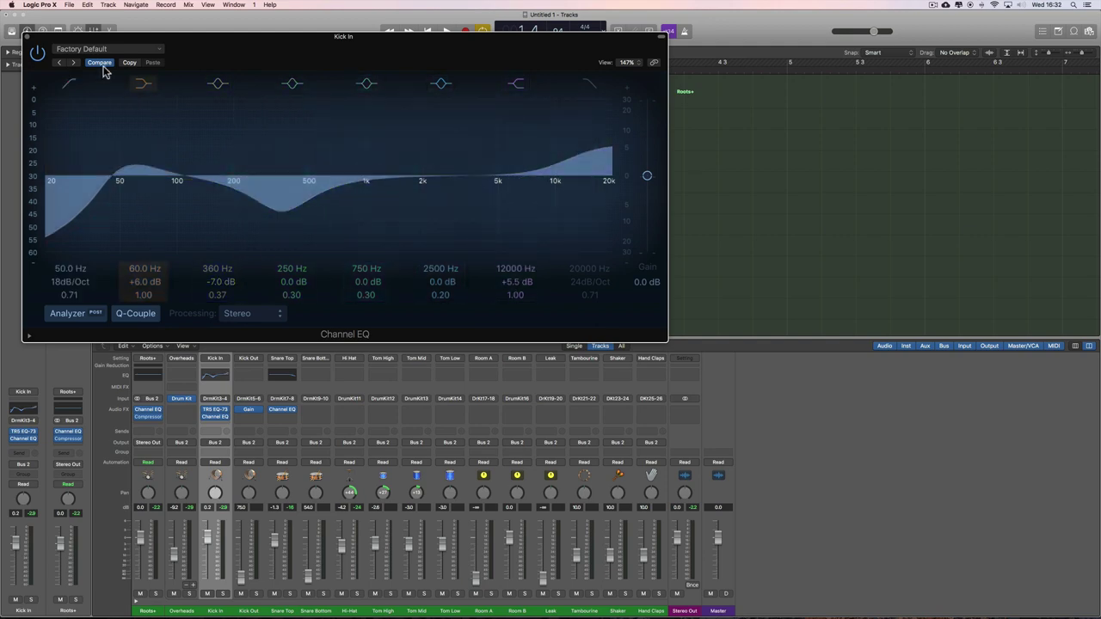
pyautogui.click(37, 53)
pyautogui.click(28, 36)
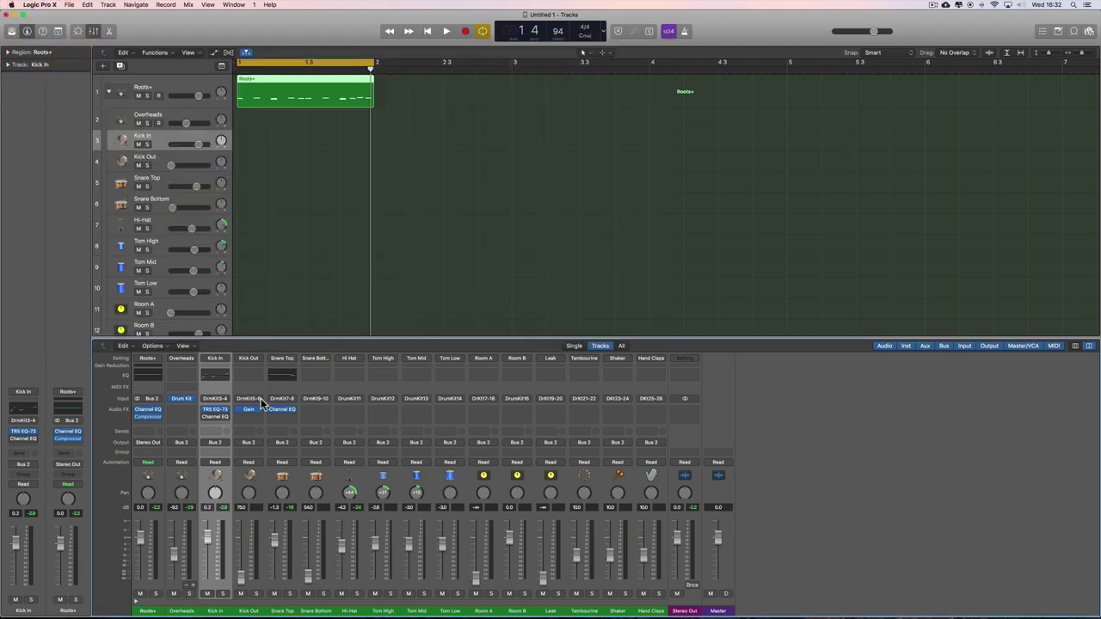
# - Replace the Channel EQ on Kick In with the TR5 Dyna-Mu compressor and load its Drum Smash Kilo1 preset
pyautogui.click(225, 415)
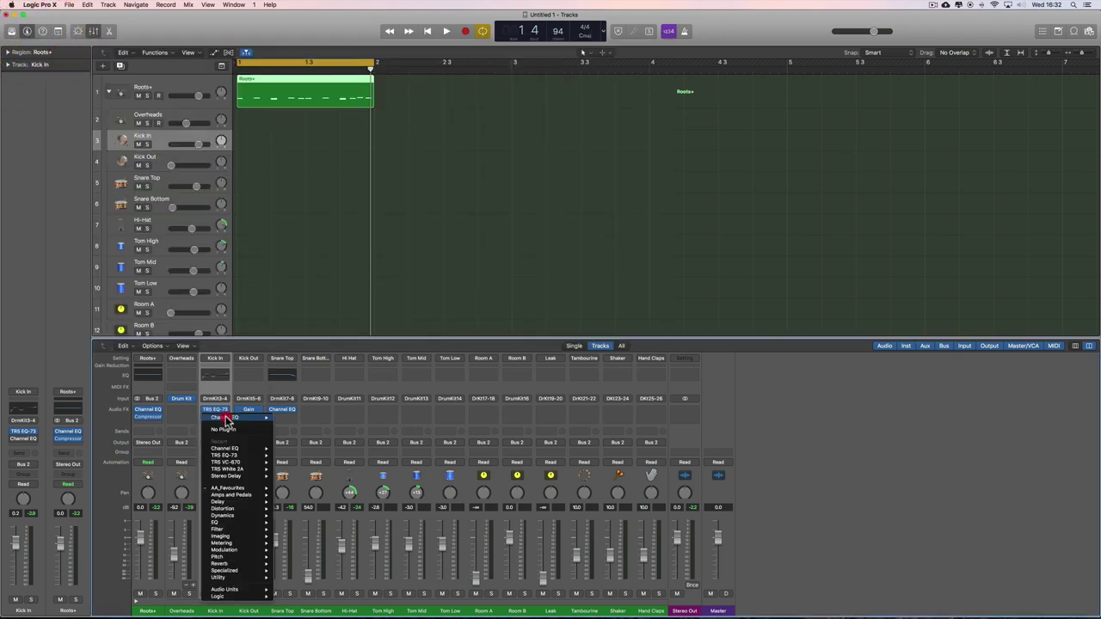
pyautogui.moveTo(234, 488)
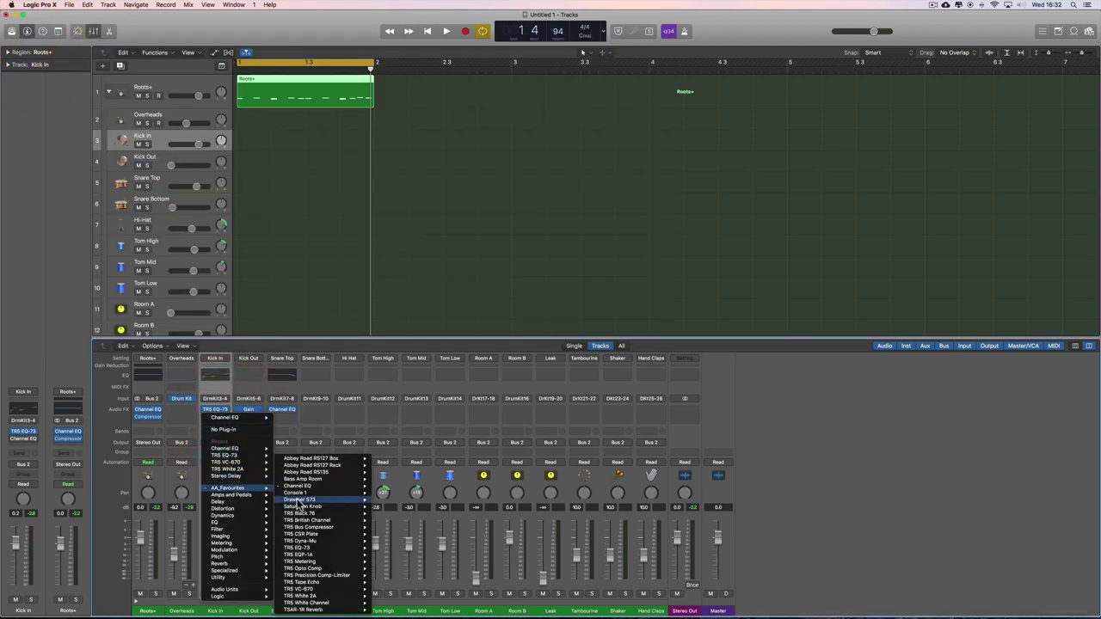
pyautogui.moveTo(324, 551)
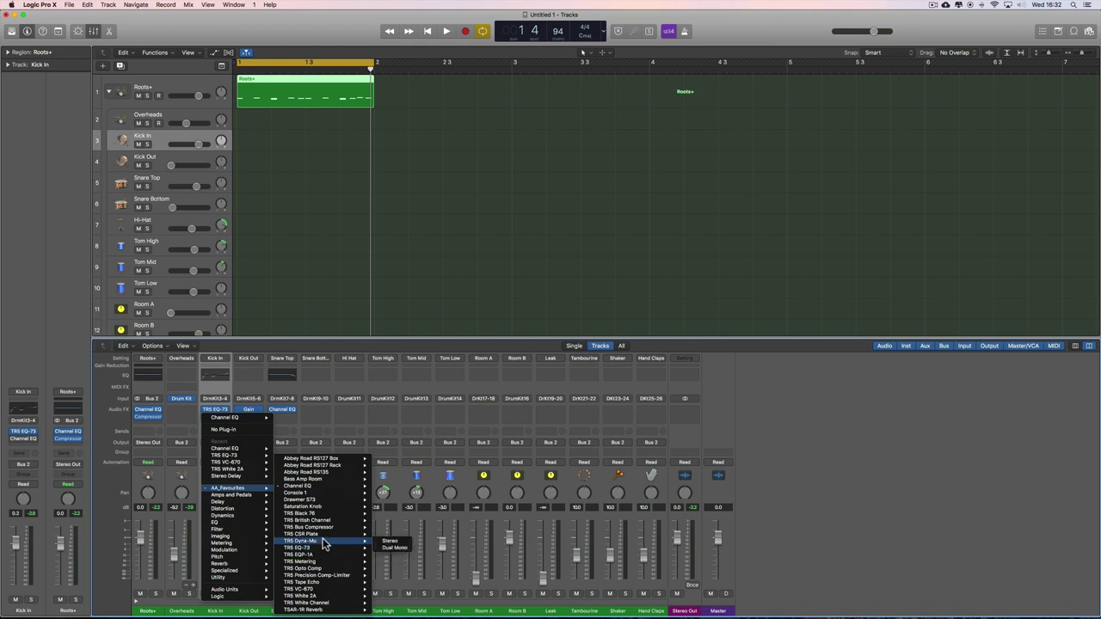
pyautogui.click(389, 548)
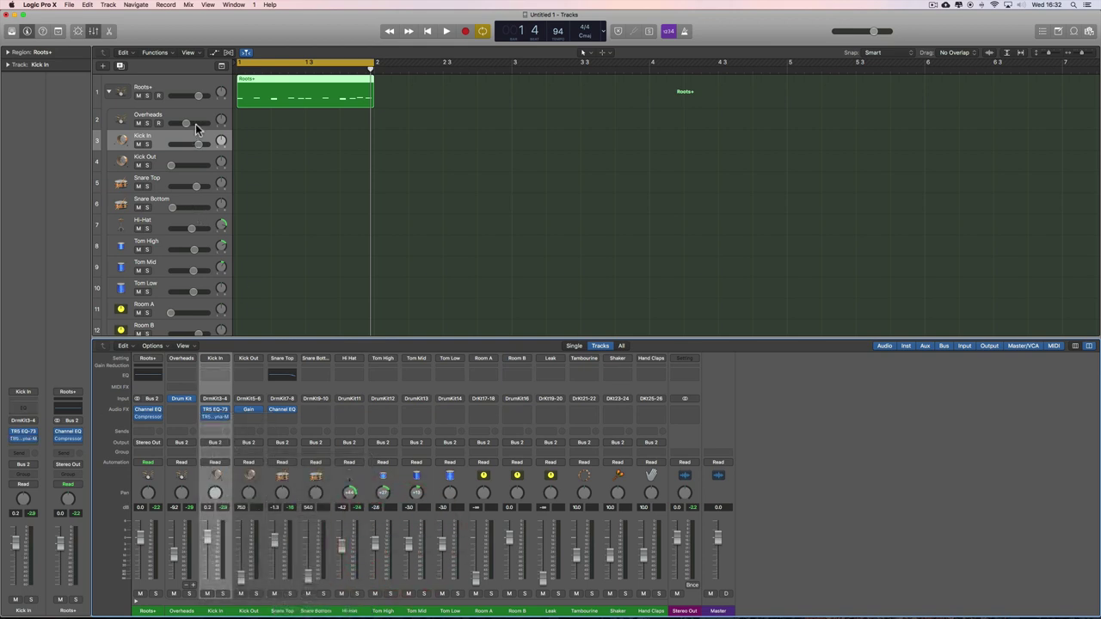
pyautogui.click(215, 416)
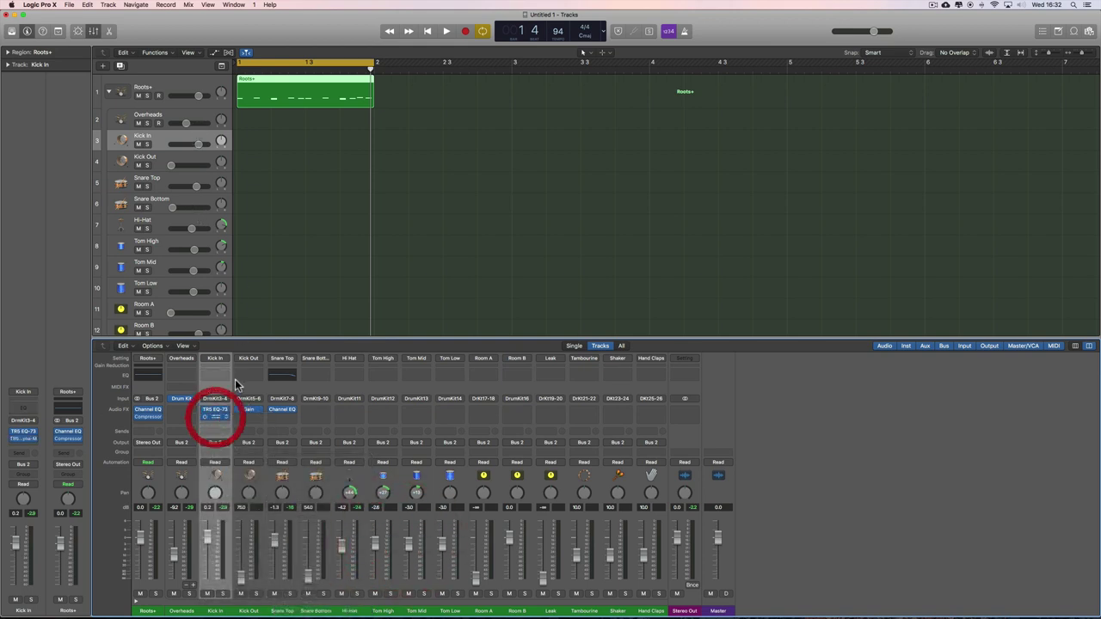
pyautogui.click(94, 83)
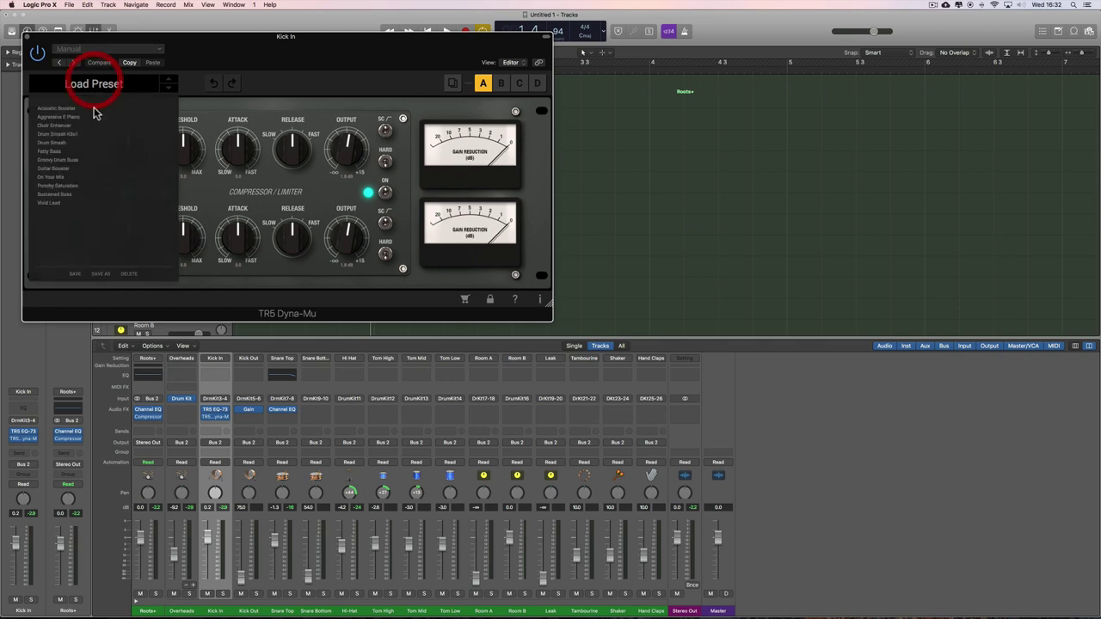
pyautogui.click(74, 132)
pyautogui.moveTo(205, 57); pyautogui.dragTo(400, 136)
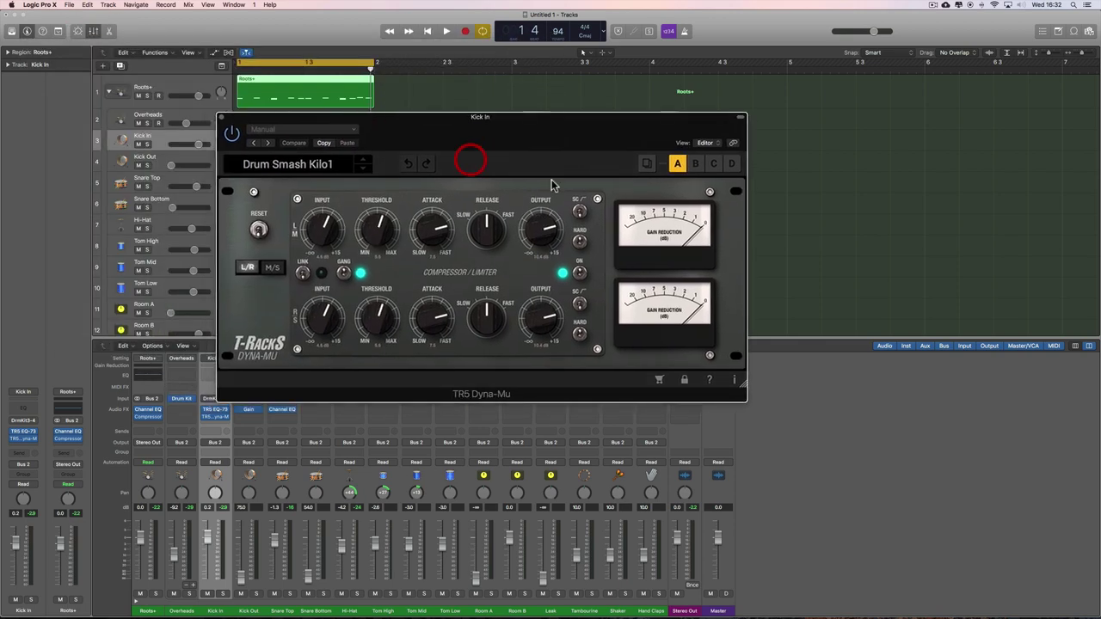
# - Toggle the Dyna-Mu's sidechain filter and lower its output level while playing back the pattern
pyautogui.click(580, 210)
pyautogui.press('space')
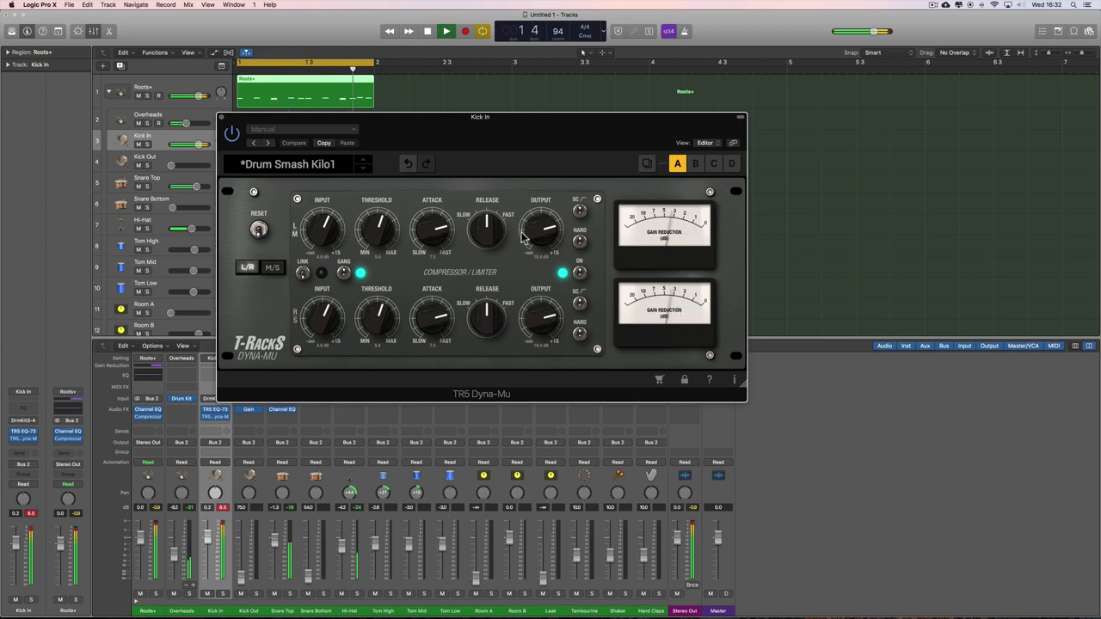
pyautogui.moveTo(530, 237); pyautogui.dragTo(534, 239)
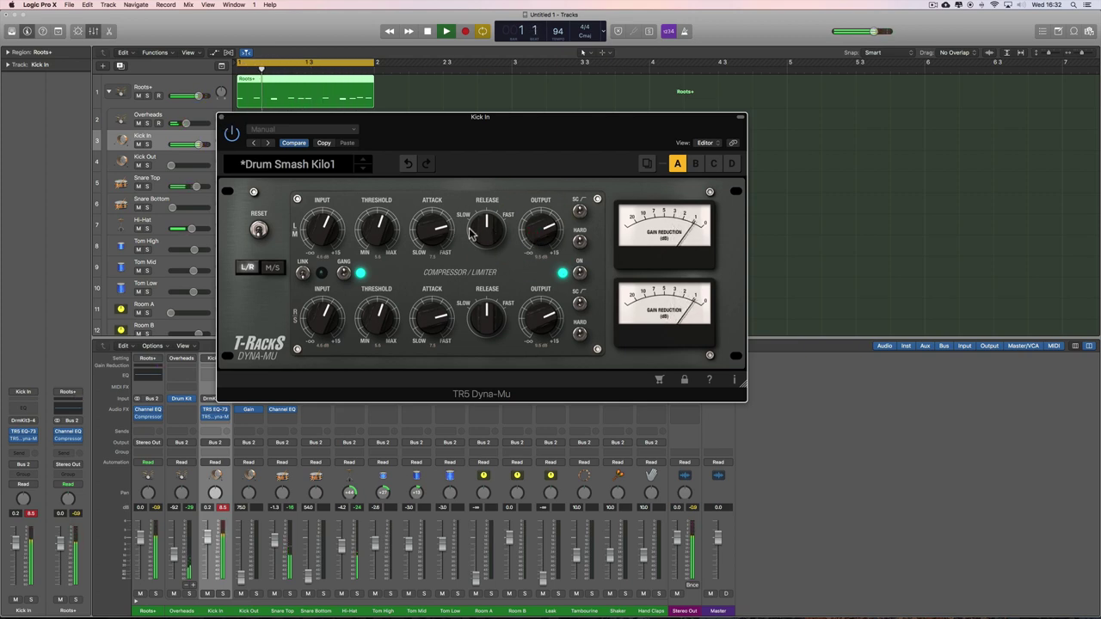
pyautogui.press('super+w')
pyautogui.press('space')
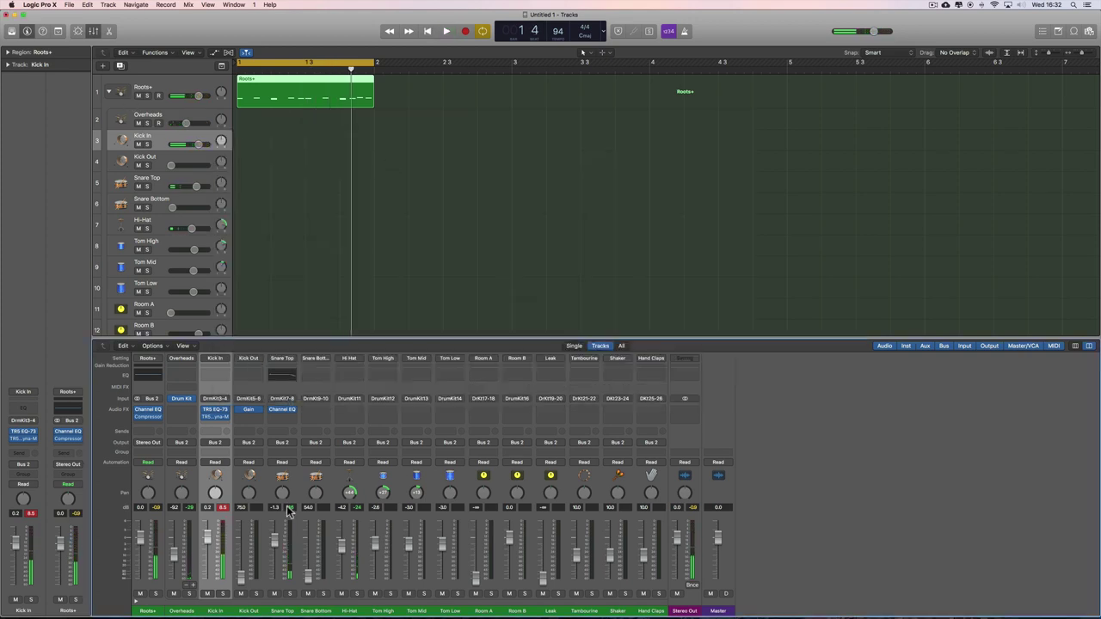
# - Replace the Channel EQ on the Snare Top channel with a stereo TR5 EQ-73
pyautogui.click(291, 586)
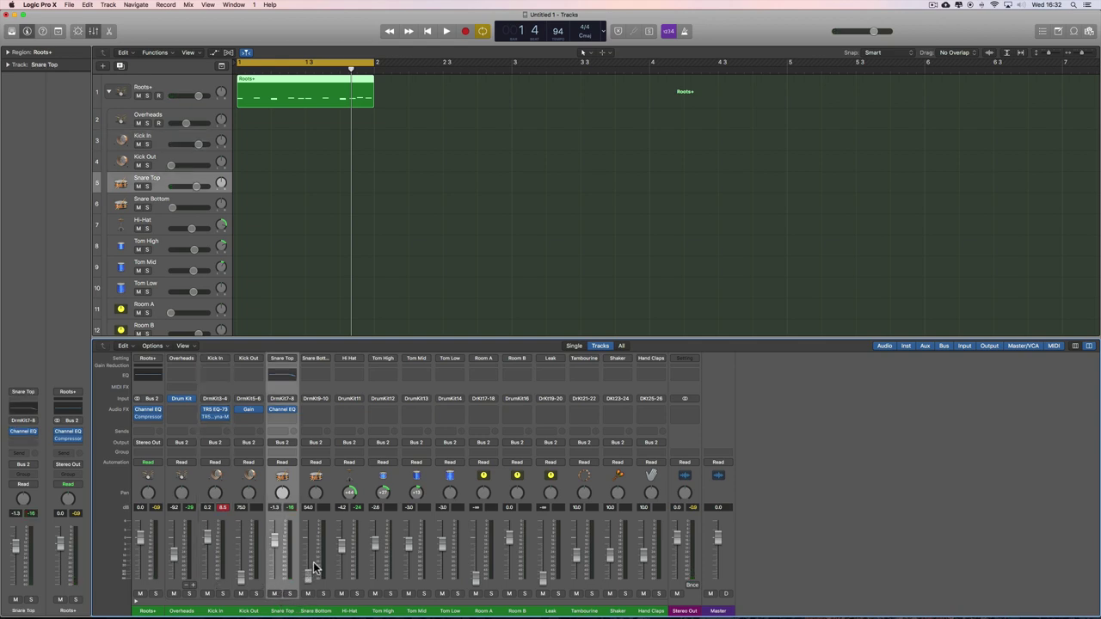
pyautogui.click(312, 566)
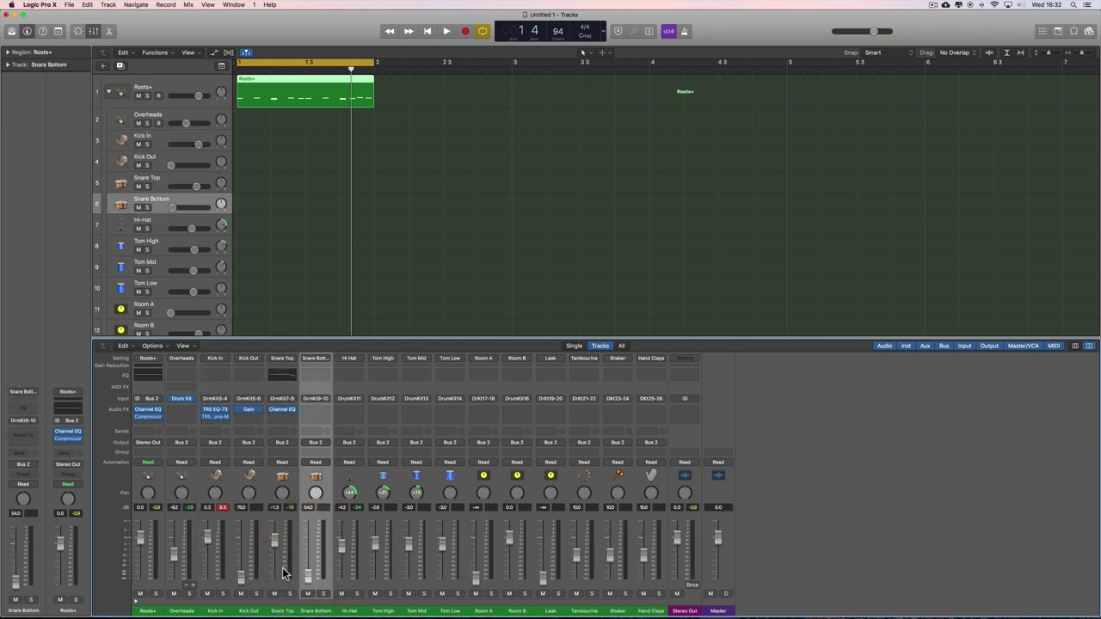
pyautogui.click(283, 573)
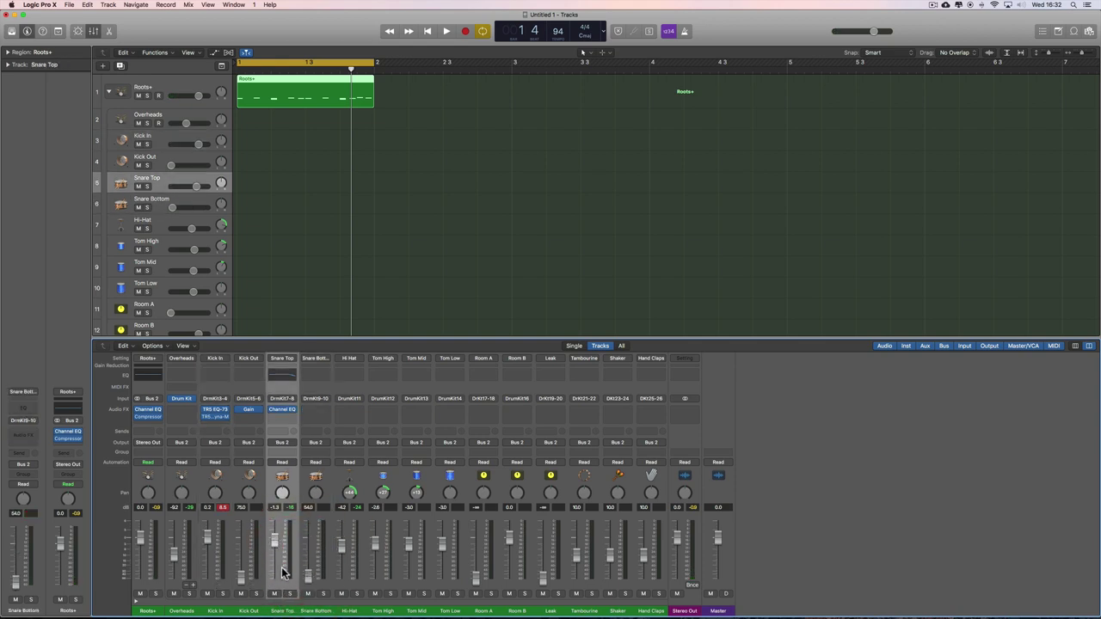
pyautogui.click(282, 418)
pyautogui.moveTo(303, 456)
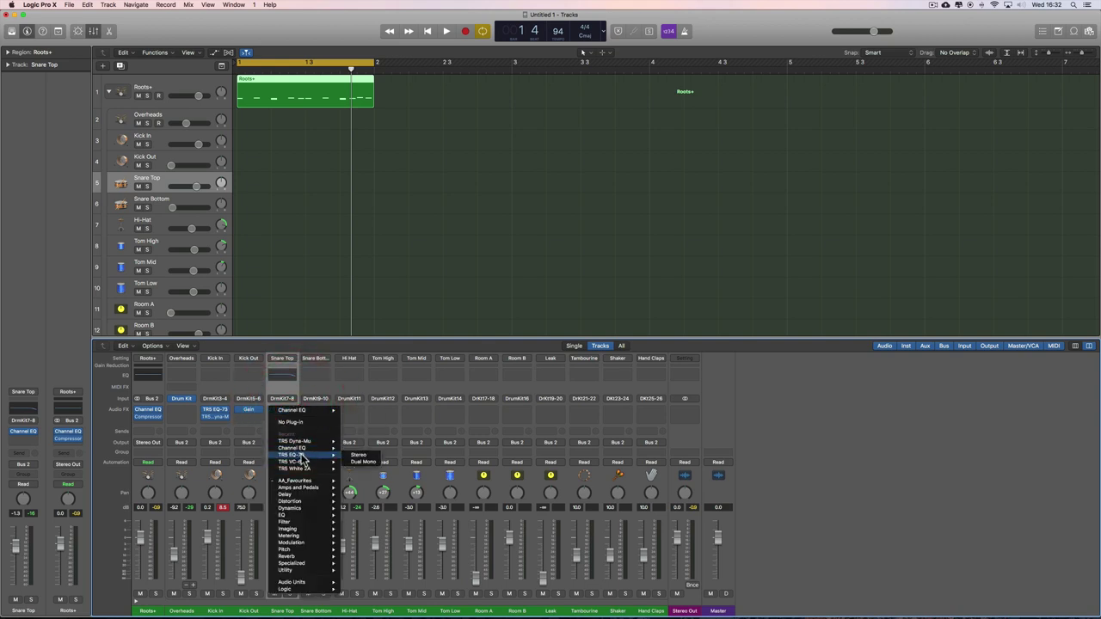
pyautogui.click(360, 455)
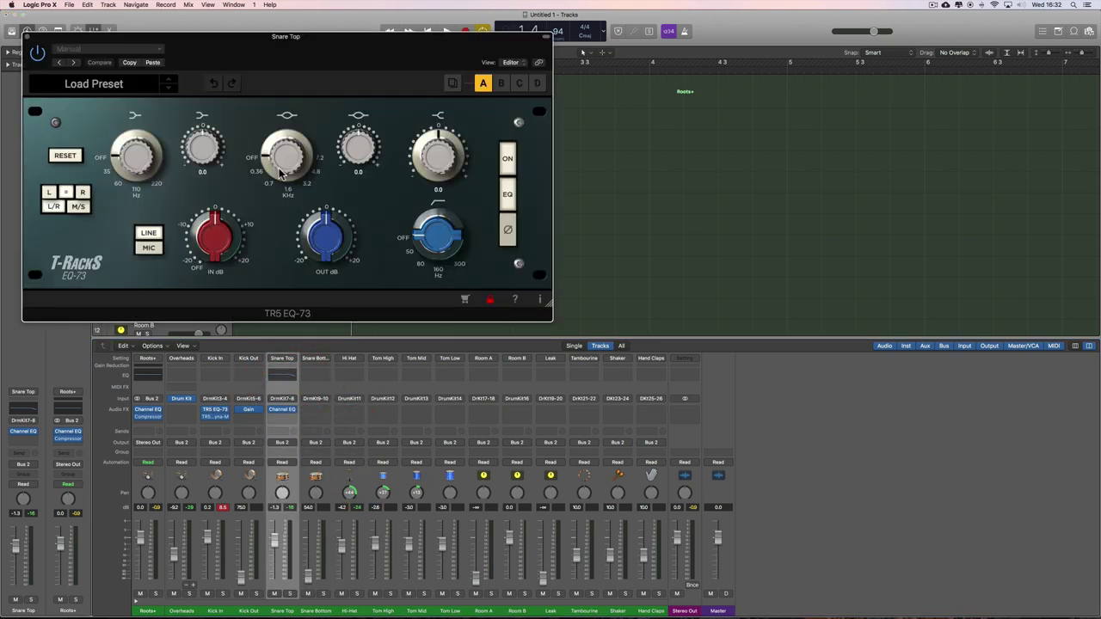
pyautogui.moveTo(250, 54); pyautogui.dragTo(376, 105)
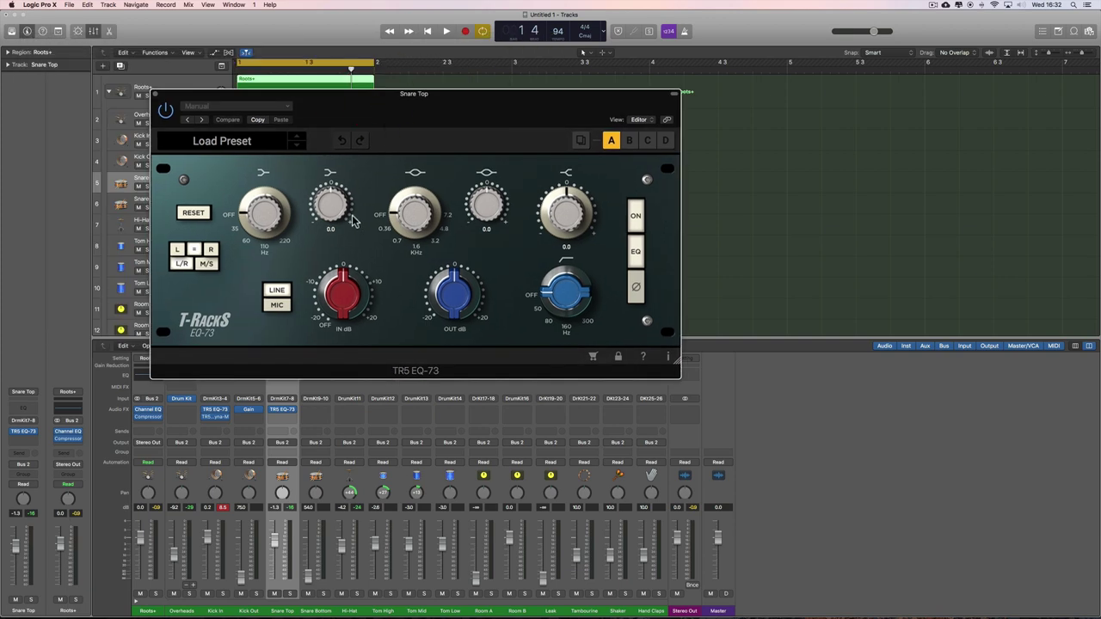
# - Switch to the MARCUS_GARVEY project, expand the Roots+ stack, and open the Snare Top channel's EQ-73 to examine its settings
pyautogui.click(234, 6)
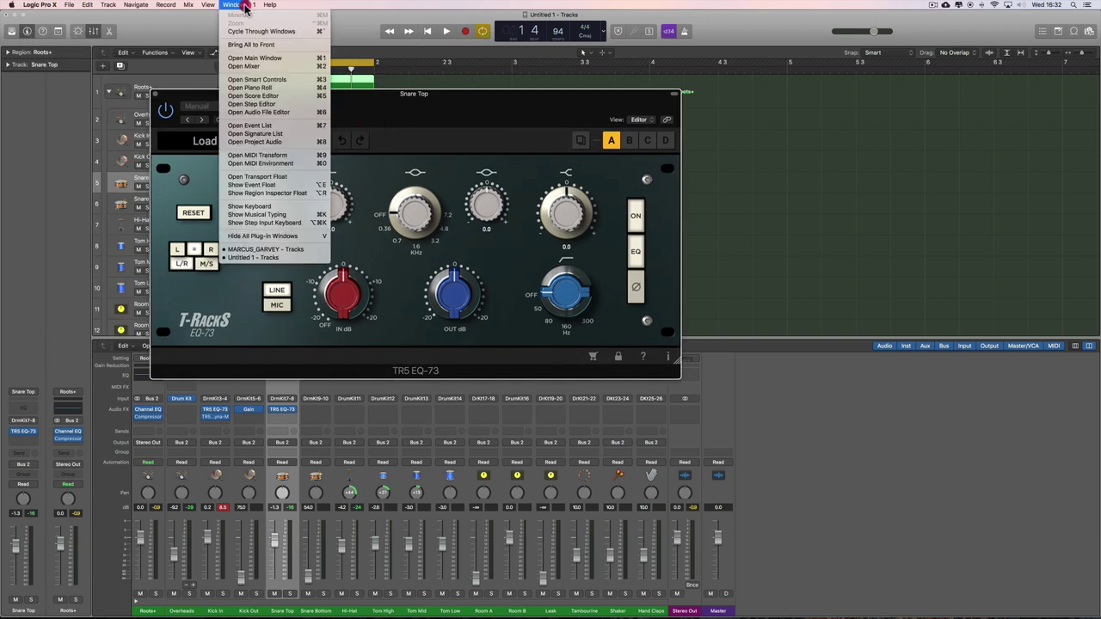
pyautogui.click(267, 250)
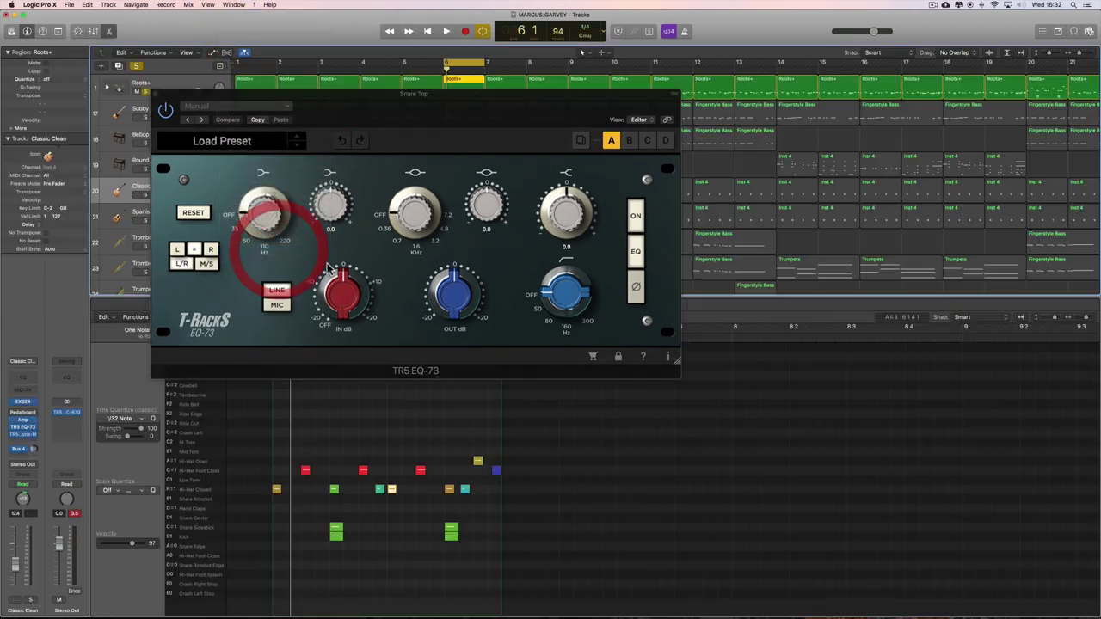
pyautogui.click(158, 99)
pyautogui.click(158, 99)
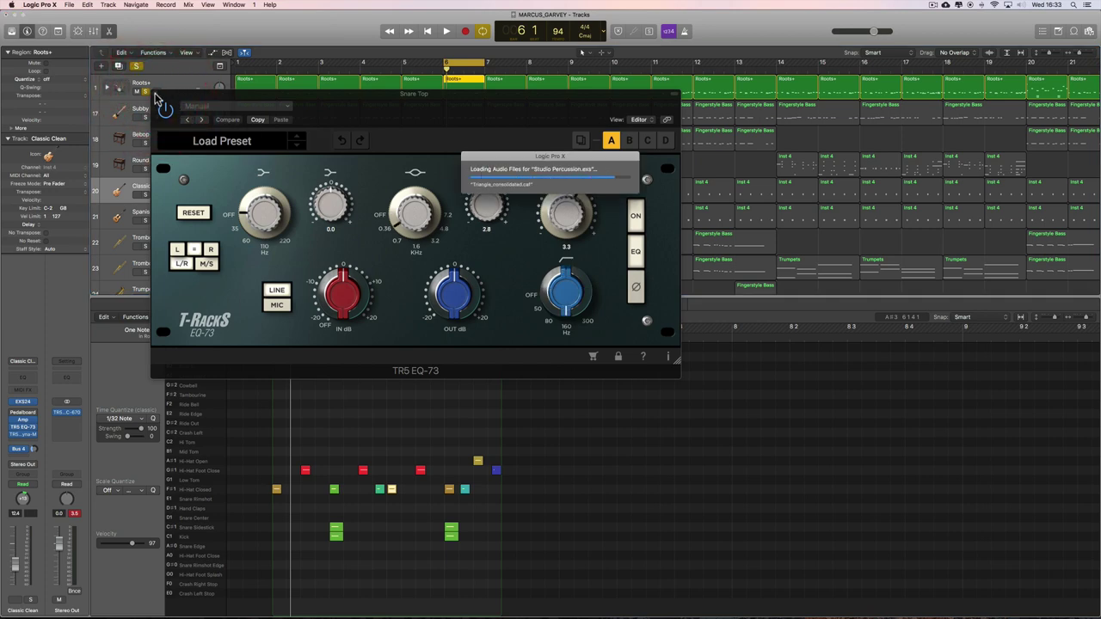
pyautogui.click(106, 89)
pyautogui.click(169, 190)
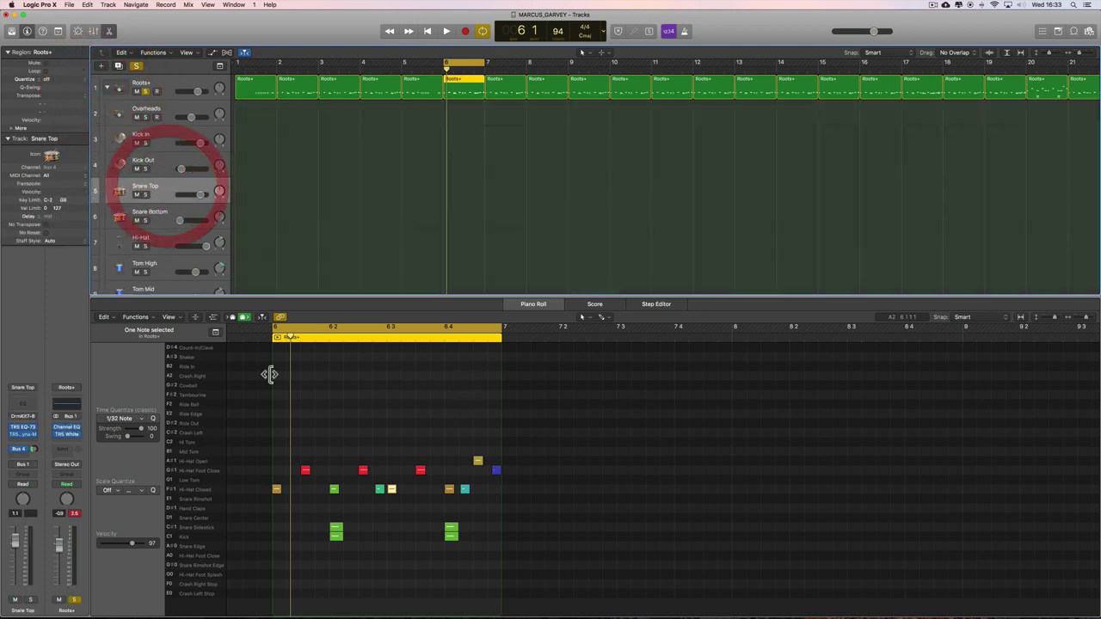
pyautogui.click(26, 428)
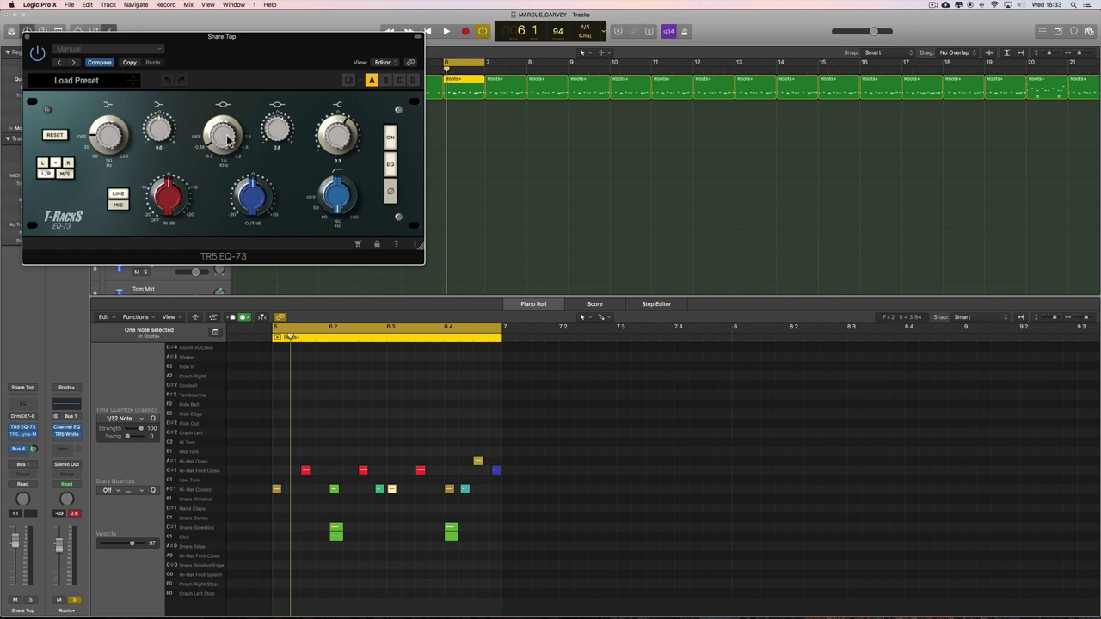
# - Close the reference EQ-73, switch back to the Untitled 1 project and open the Snare Top channel's EQ-73
pyautogui.click(26, 37)
pyautogui.click(234, 4)
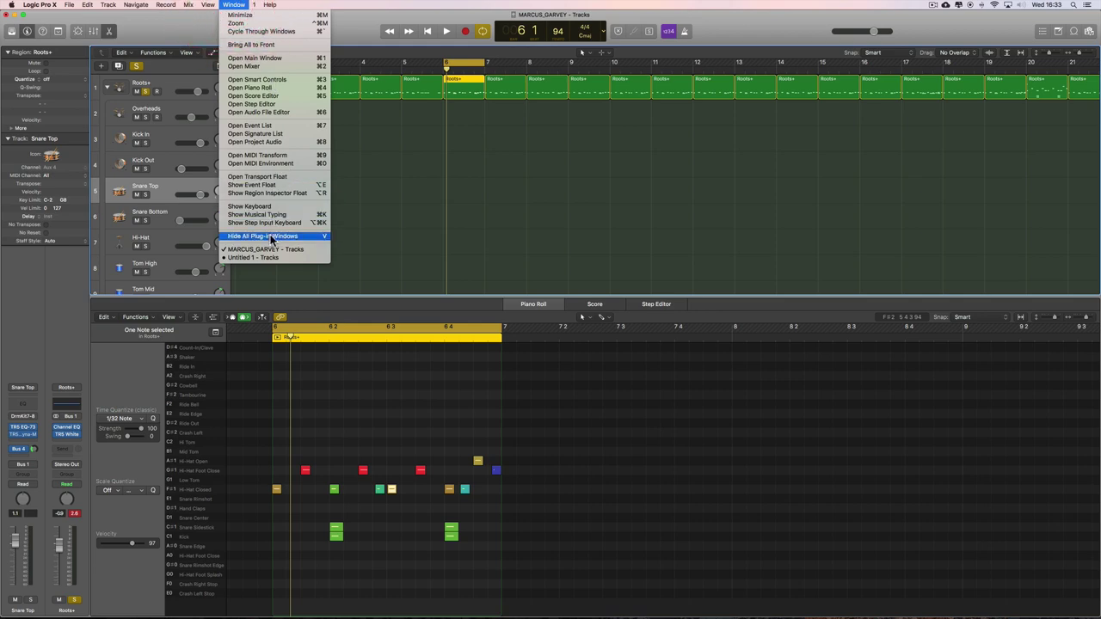
pyautogui.click(270, 257)
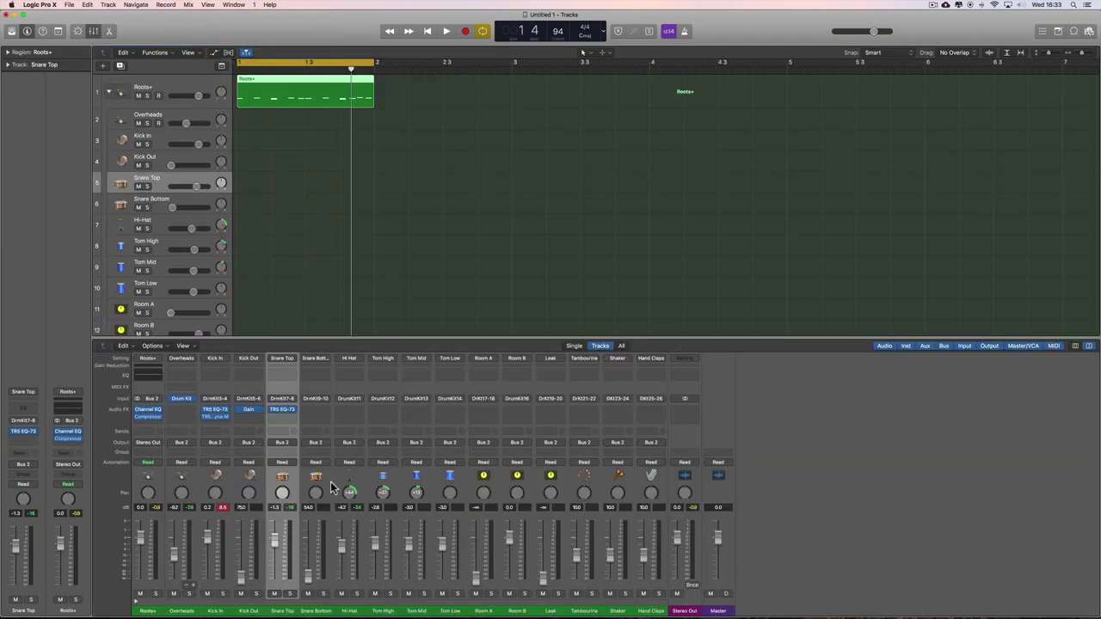
pyautogui.click(285, 412)
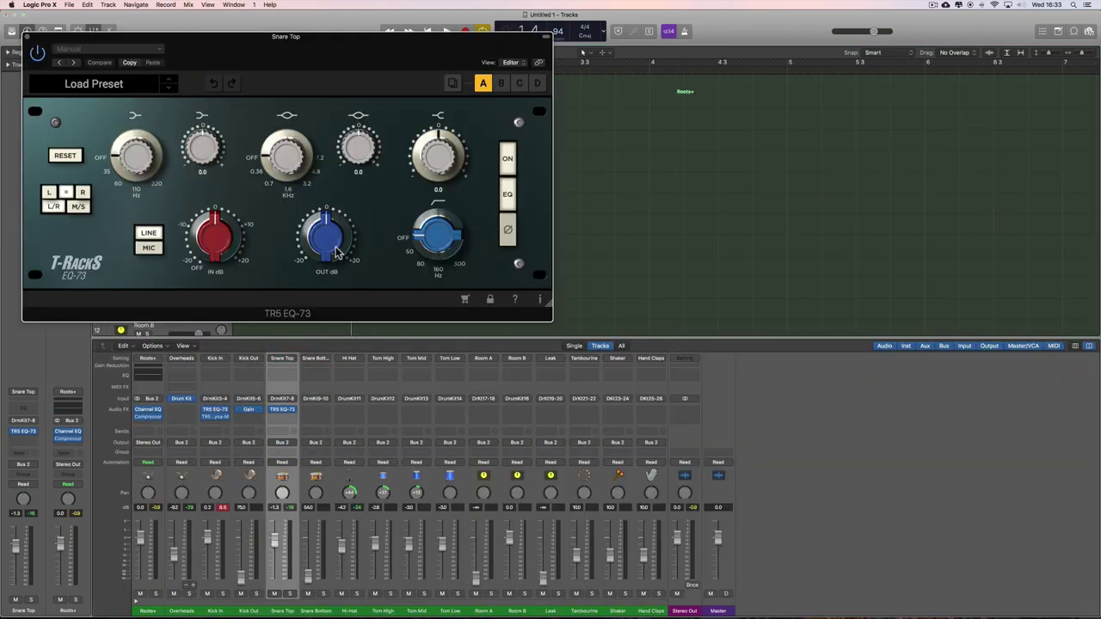
# - Set the Snare Top EQ-73's high-pass filter to 160 Hz, mid gain to 4.7 and high gain to 5.4, and audition the pattern
pyautogui.click(454, 310)
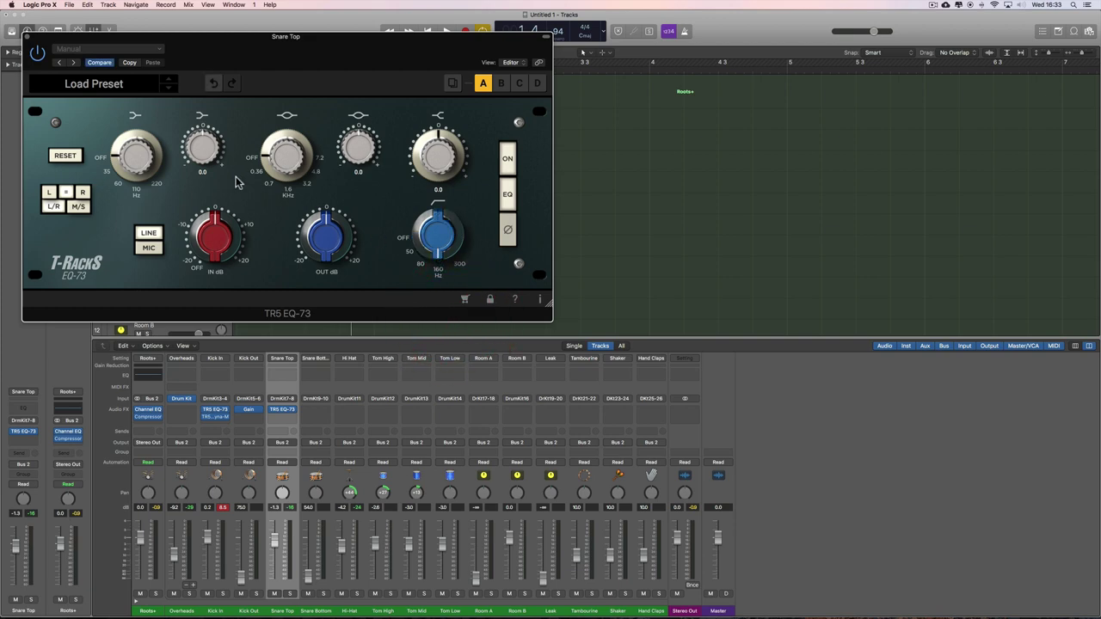
pyautogui.moveTo(342, 166); pyautogui.dragTo(353, 148)
pyautogui.moveTo(358, 153); pyautogui.dragTo(356, 155)
pyautogui.moveTo(428, 145)
pyautogui.mouseDown()
pyautogui.moveTo(426, 129)
pyautogui.moveTo(423, 142)
pyautogui.mouseUp()
pyautogui.press('space')
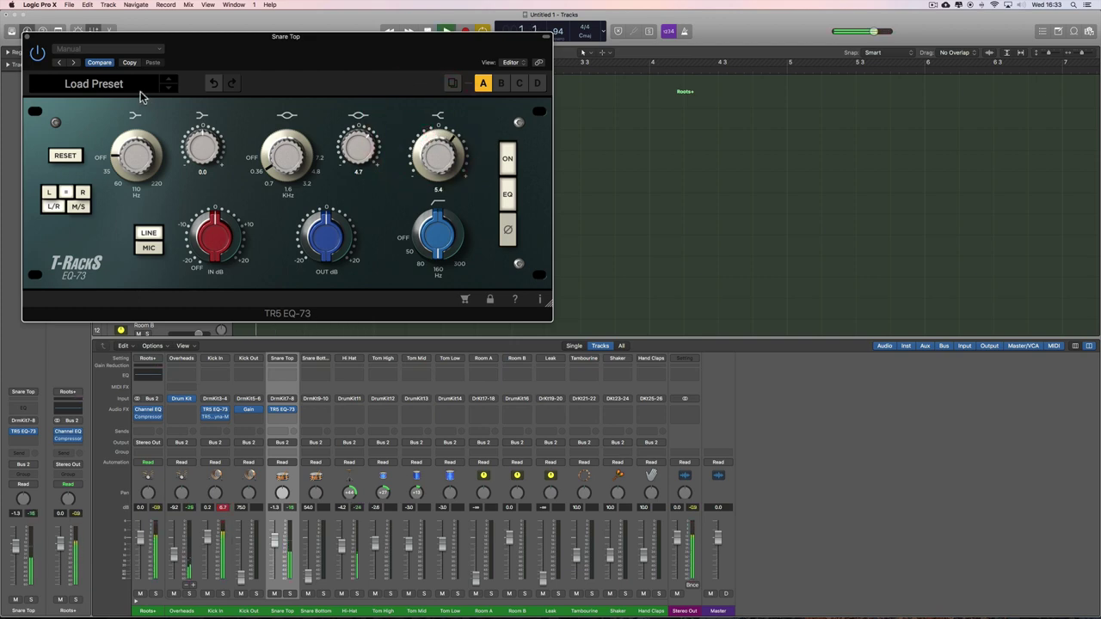
pyautogui.click(26, 35)
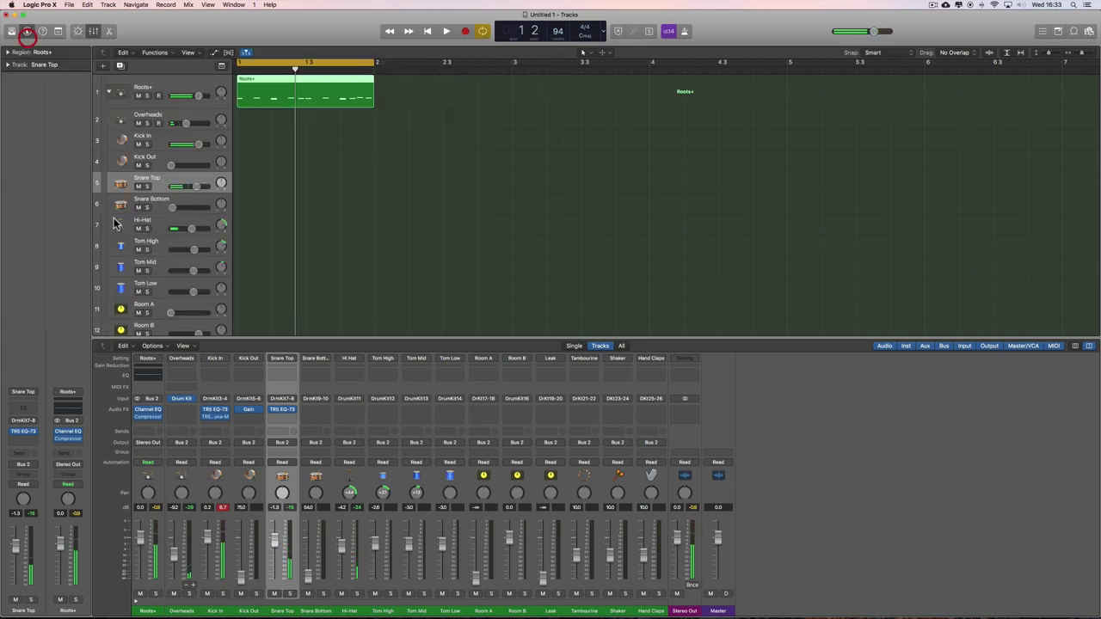
# - Lower the output of the Kick In channel's Dyna-Mu to about 6.3 dB while playing the pattern
pyautogui.click(226, 416)
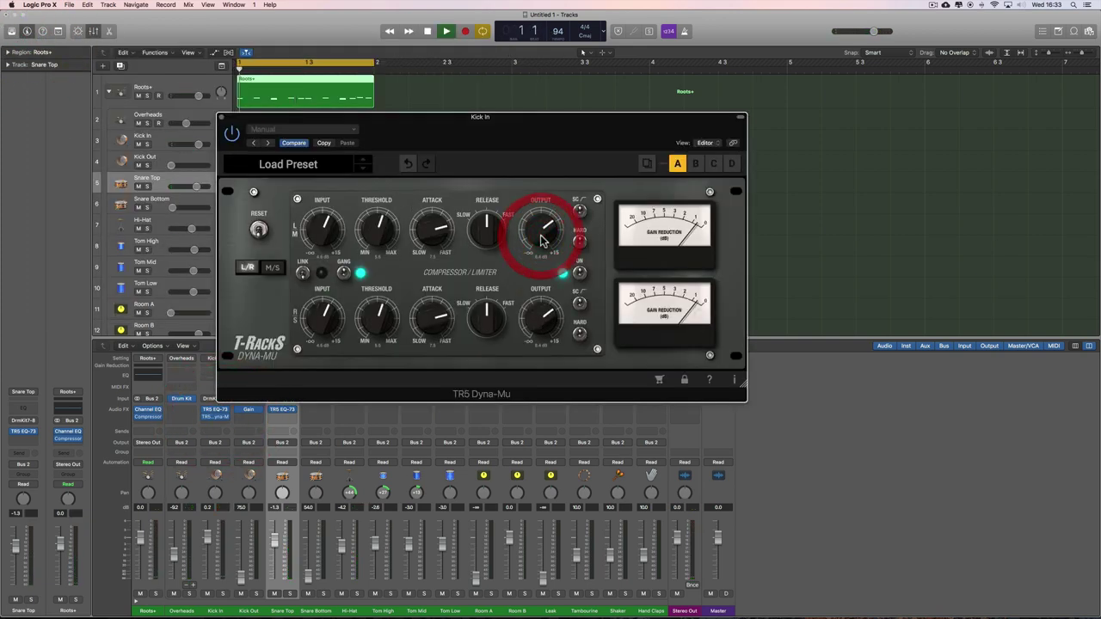
pyautogui.press('space')
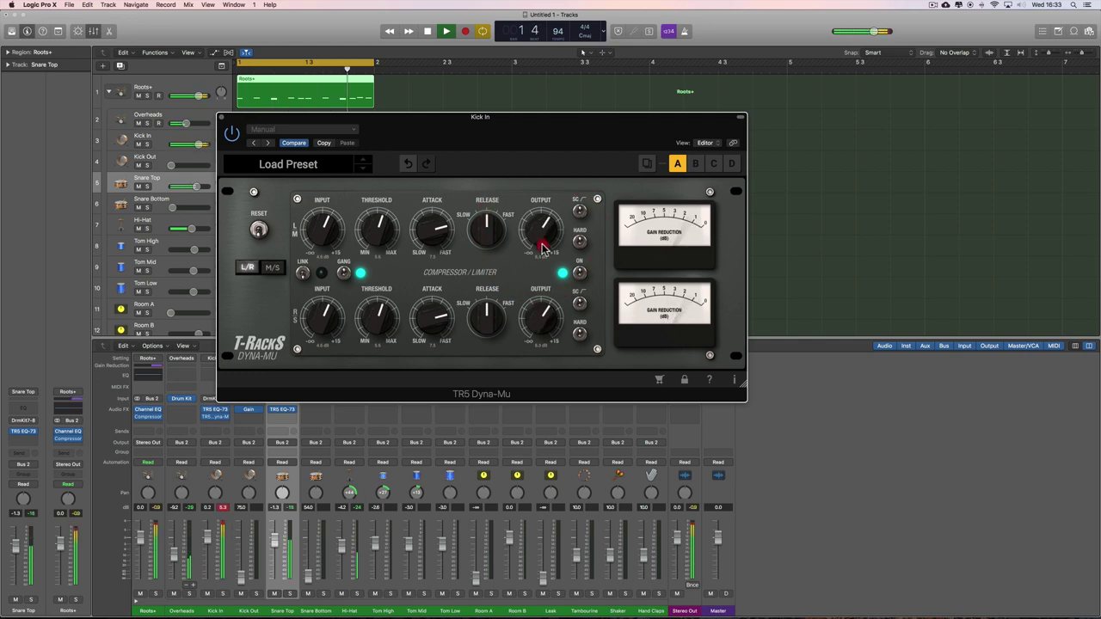
pyautogui.click(542, 247)
pyautogui.click(223, 118)
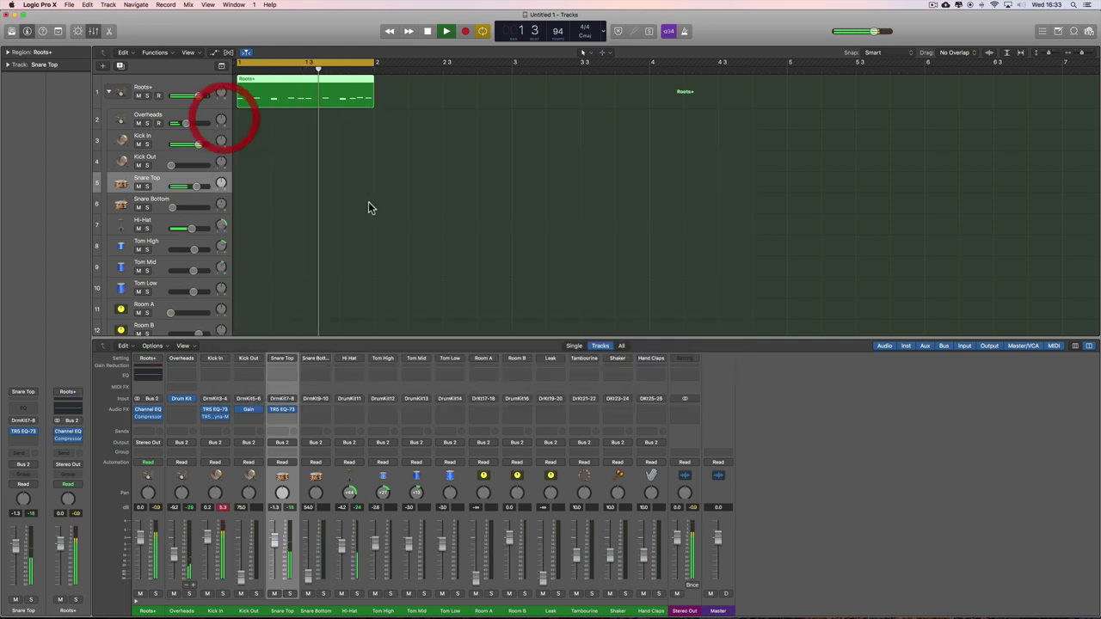
pyautogui.press('space')
# - Add a Channel EQ to the Hi-Hat with a -14 dB low shelf at 365 Hz and a +6 dB high shelf at 7900 Hz
pyautogui.click(160, 228)
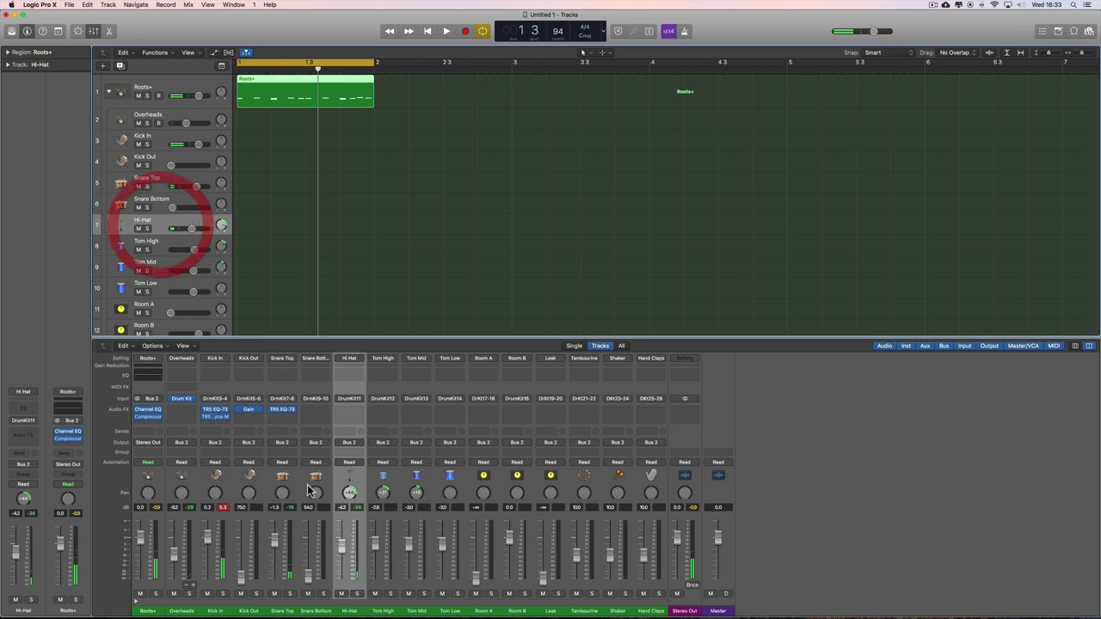
pyautogui.click(356, 379)
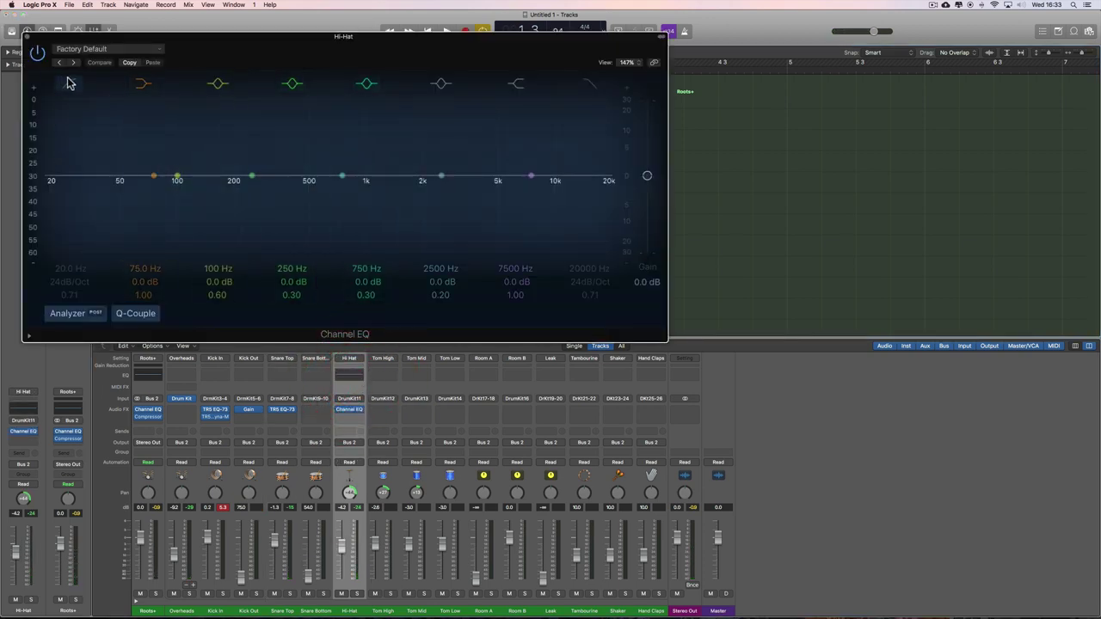
pyautogui.click(142, 83)
pyautogui.click(142, 82)
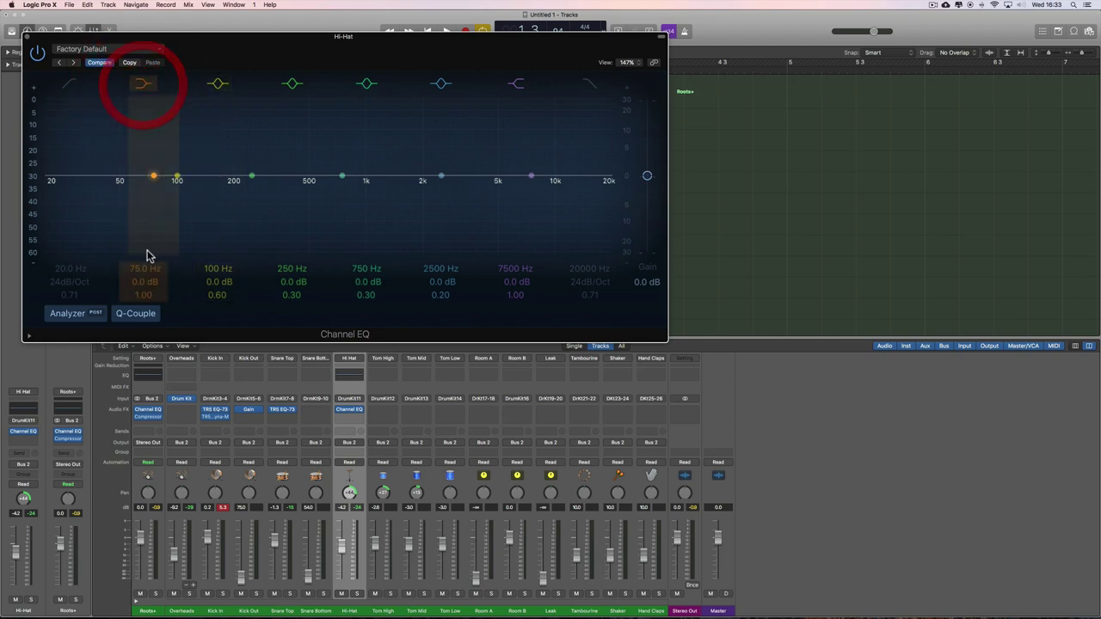
pyautogui.moveTo(142, 284)
pyautogui.mouseDown()
pyautogui.moveTo(143, 301)
pyautogui.moveTo(137, 274)
pyautogui.moveTo(581, 270)
pyautogui.mouseUp()
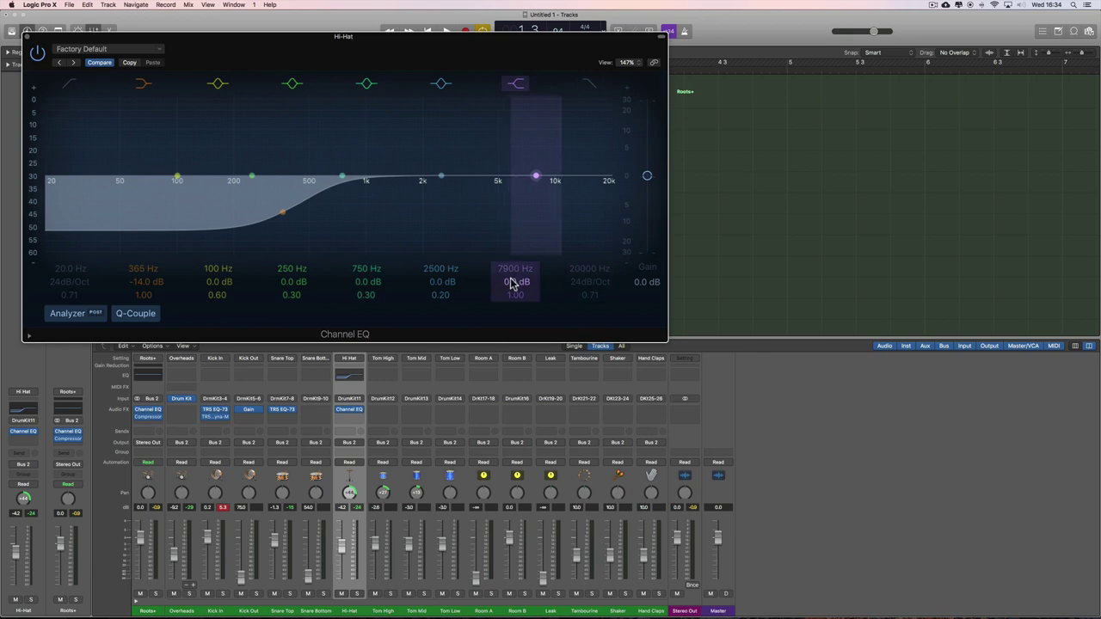
pyautogui.moveTo(511, 284); pyautogui.dragTo(511, 271)
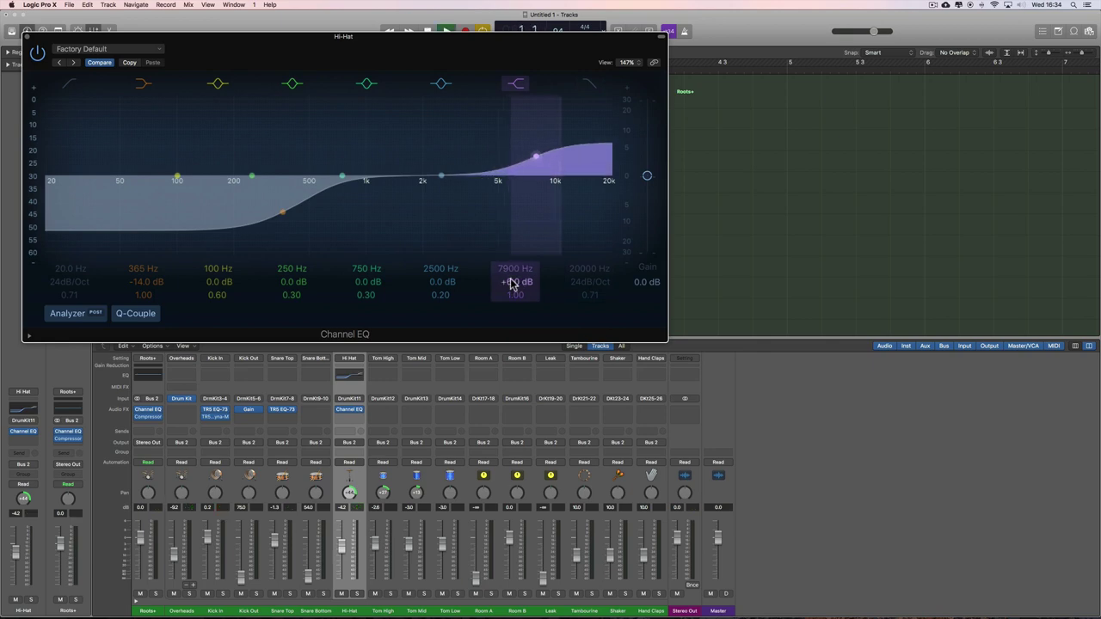
# - Pan the Hi-Hat channel to about +16 and raise its volume to -1.1 dB during playback
pyautogui.click(350, 501)
pyautogui.moveTo(350, 519); pyautogui.dragTo(344, 533)
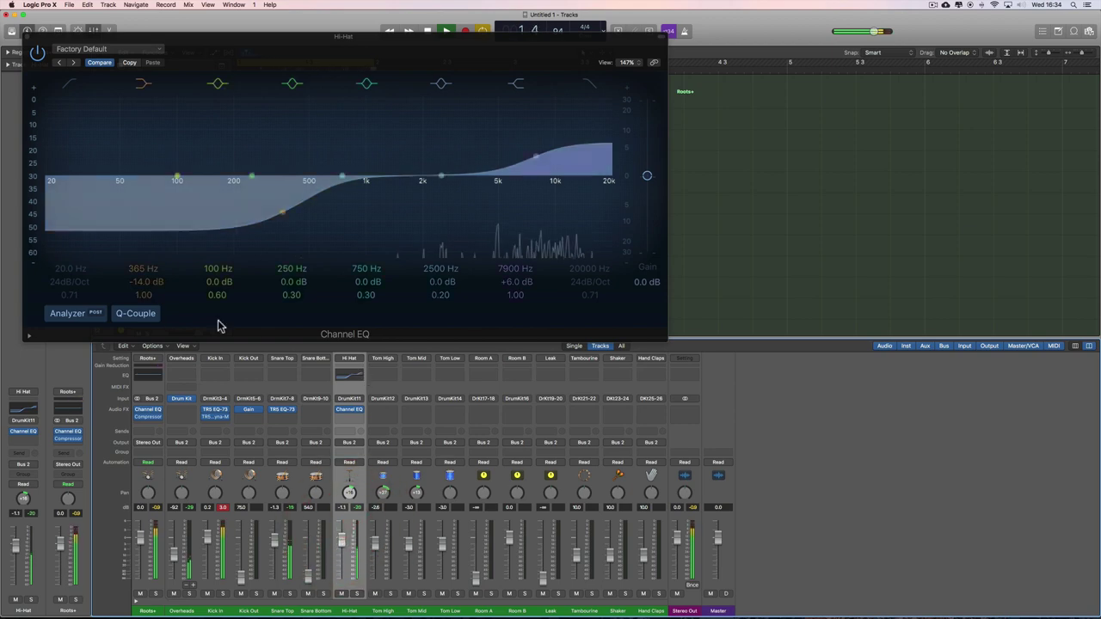
# - Move the Hi-Hat EQ's low shelf to 780 Hz, boost its high shelf further, and lower the channel's volume slightly during playback
pyautogui.moveTo(133, 274); pyautogui.dragTo(133, 273)
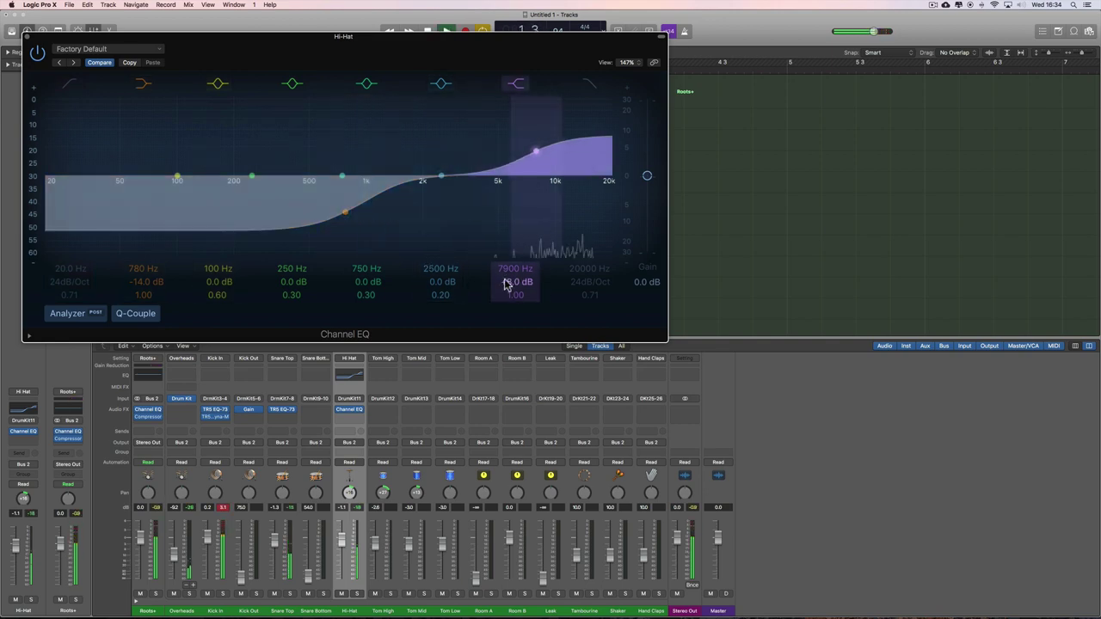
pyautogui.click(28, 36)
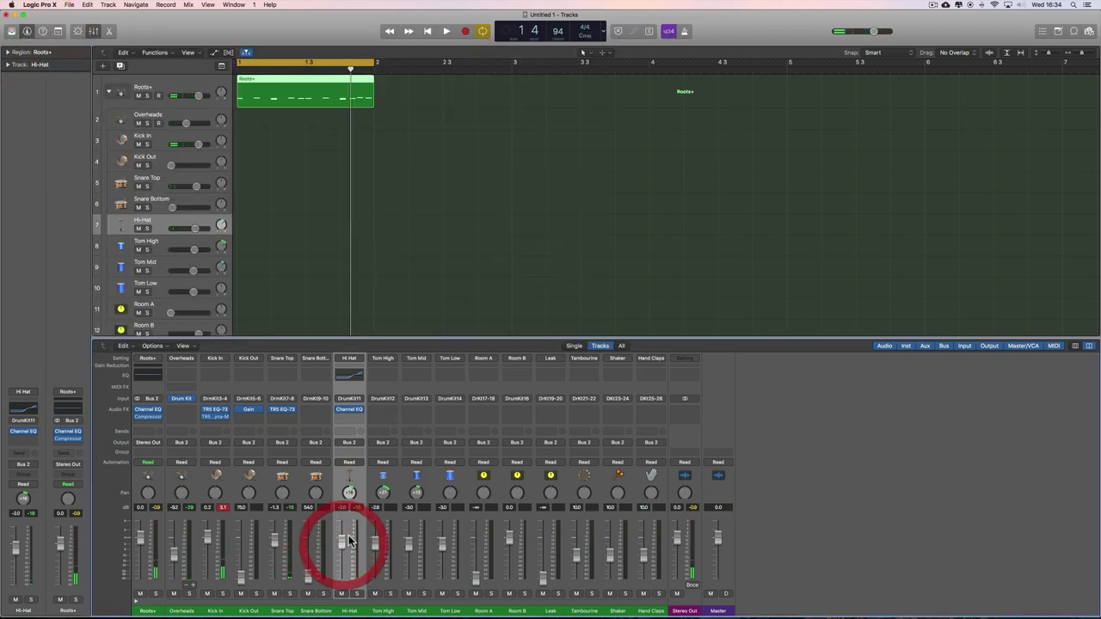
pyautogui.press('space')
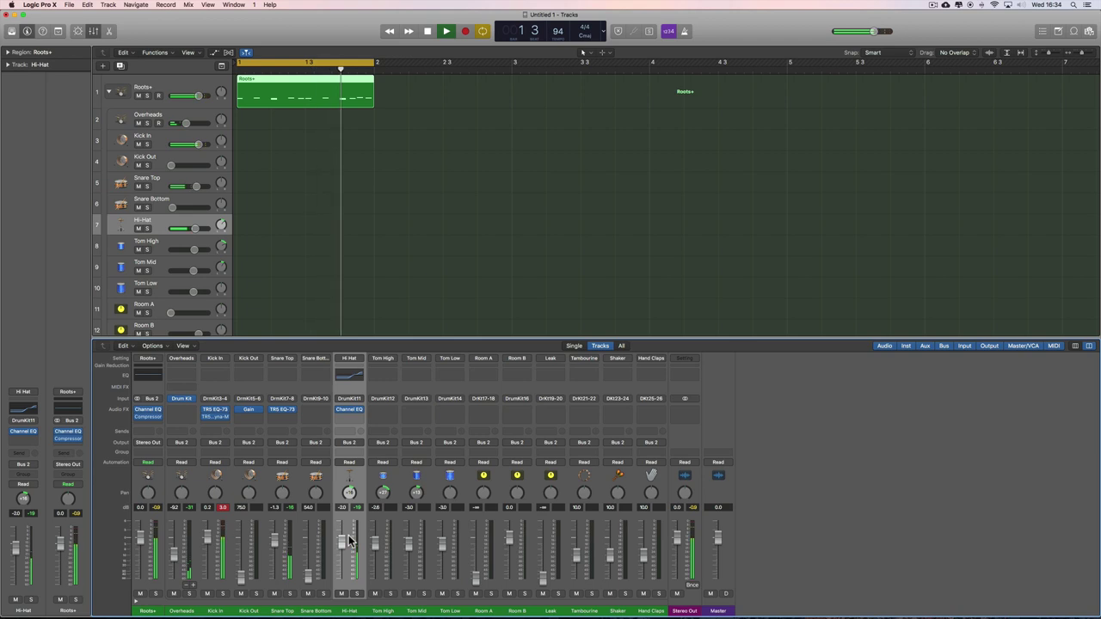
pyautogui.press('space')
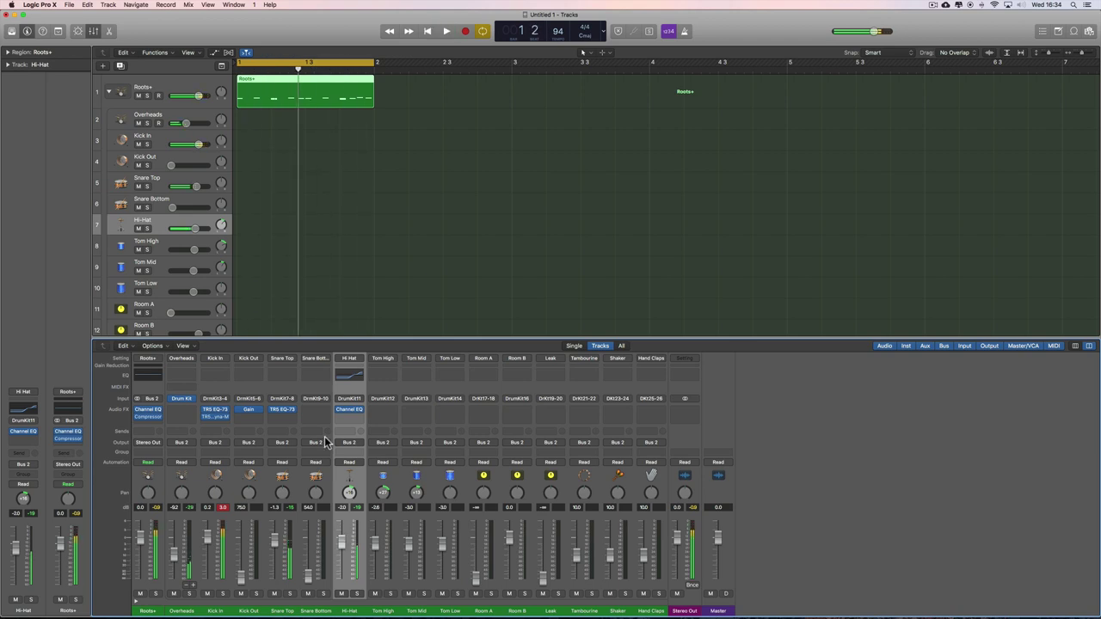
# - Lower the input of the Kick In channel's Dyna-Mu to about 3.9 dB while playing the pattern
pyautogui.click(217, 418)
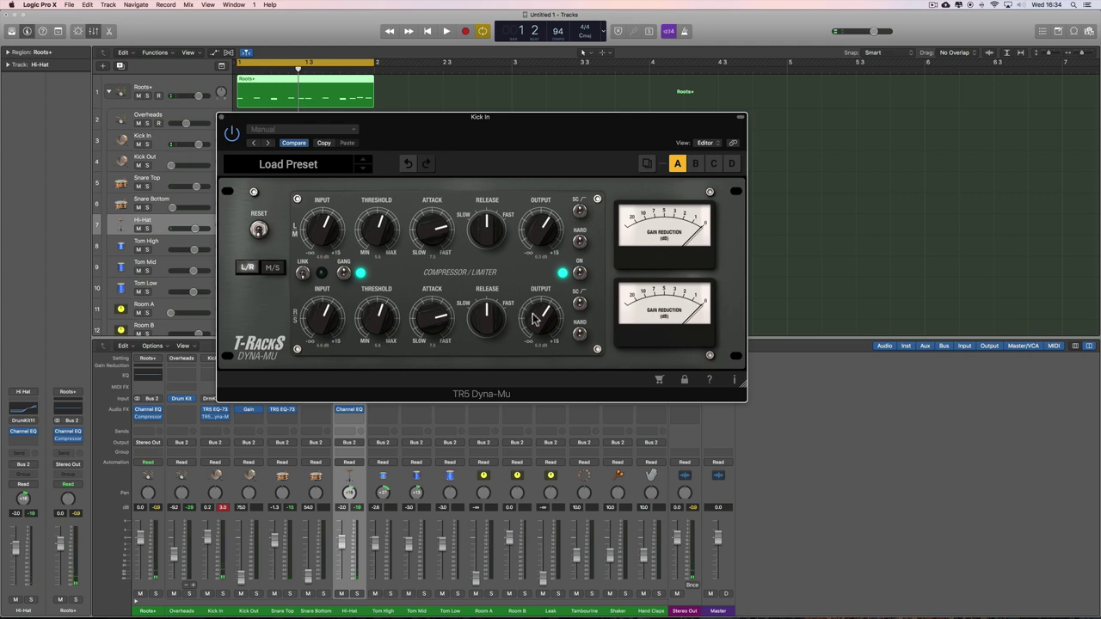
pyautogui.press('space')
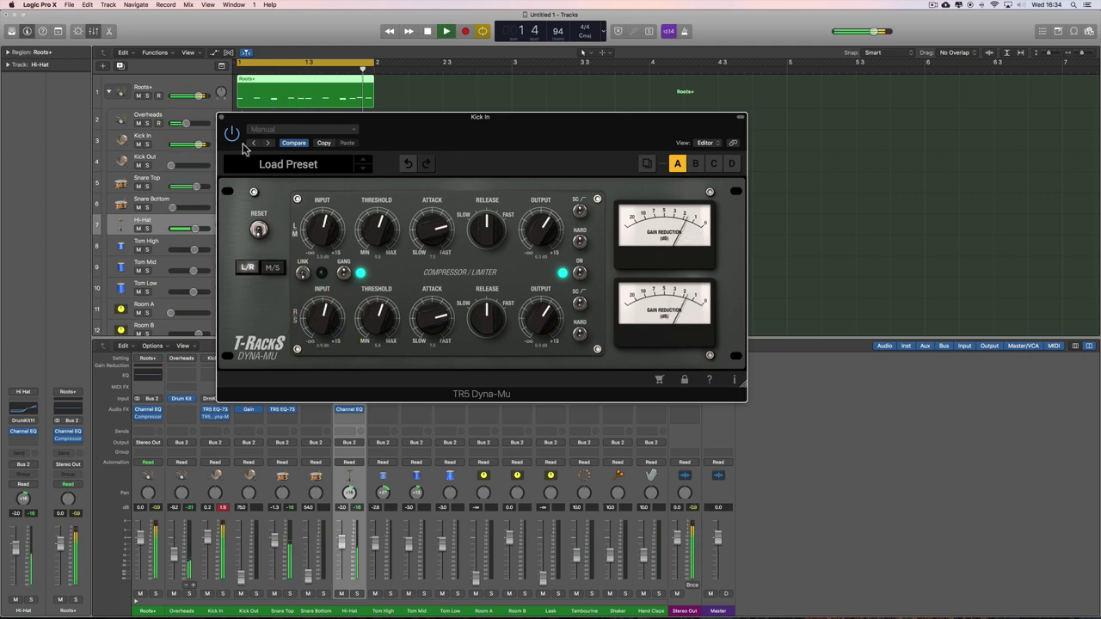
pyautogui.press('space')
pyautogui.click(222, 117)
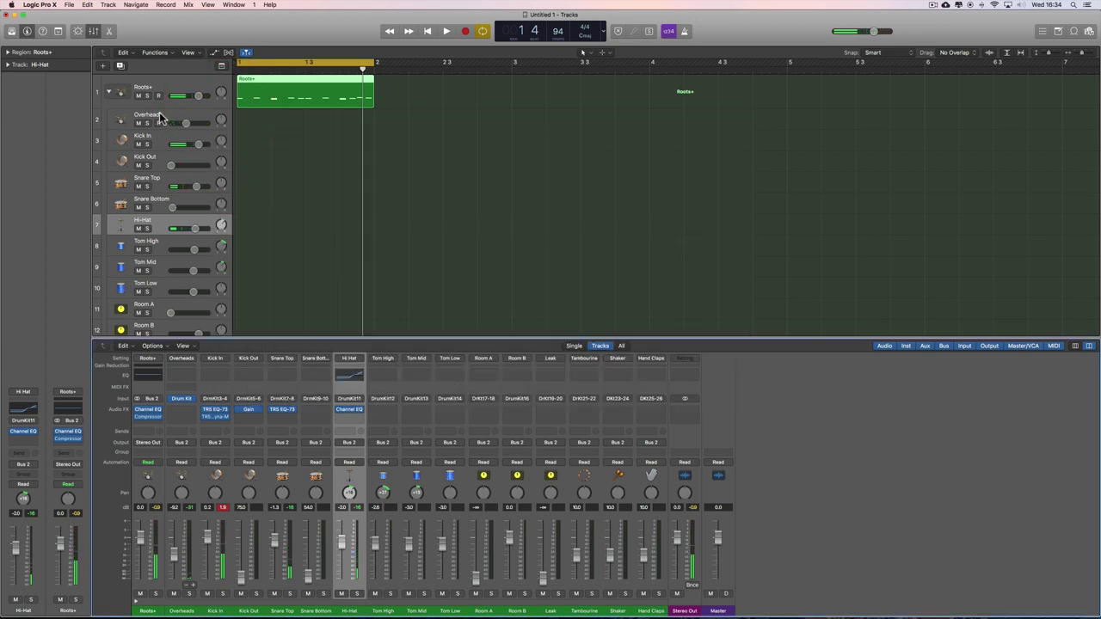
# - Open the Roots+ region in the Piano Roll and play back the pattern
pyautogui.doubleClick(284, 84)
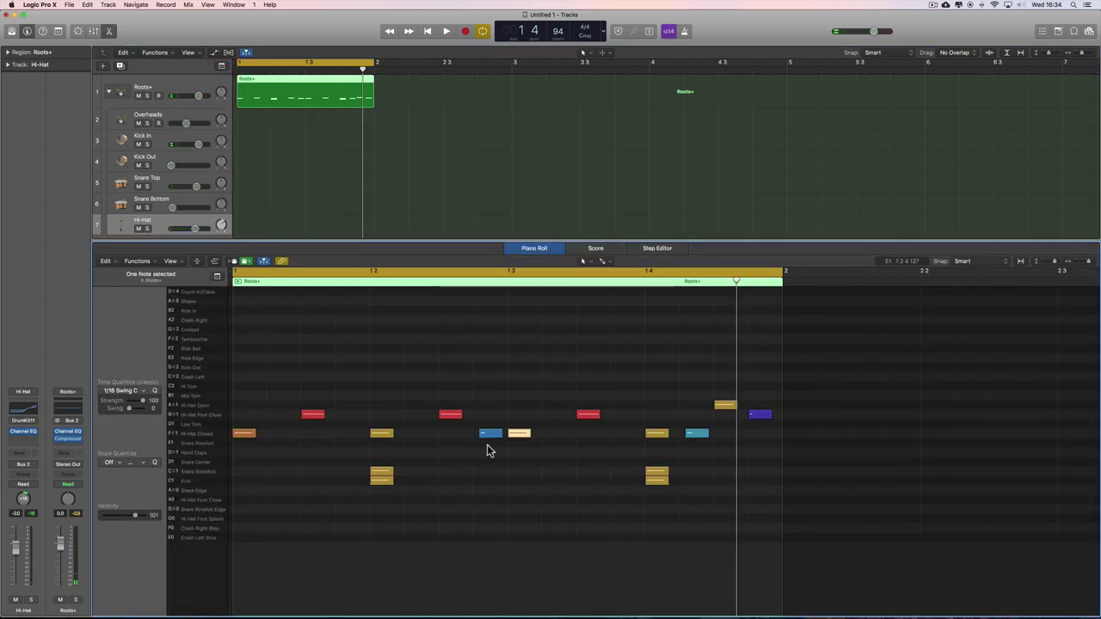
pyautogui.press('space')
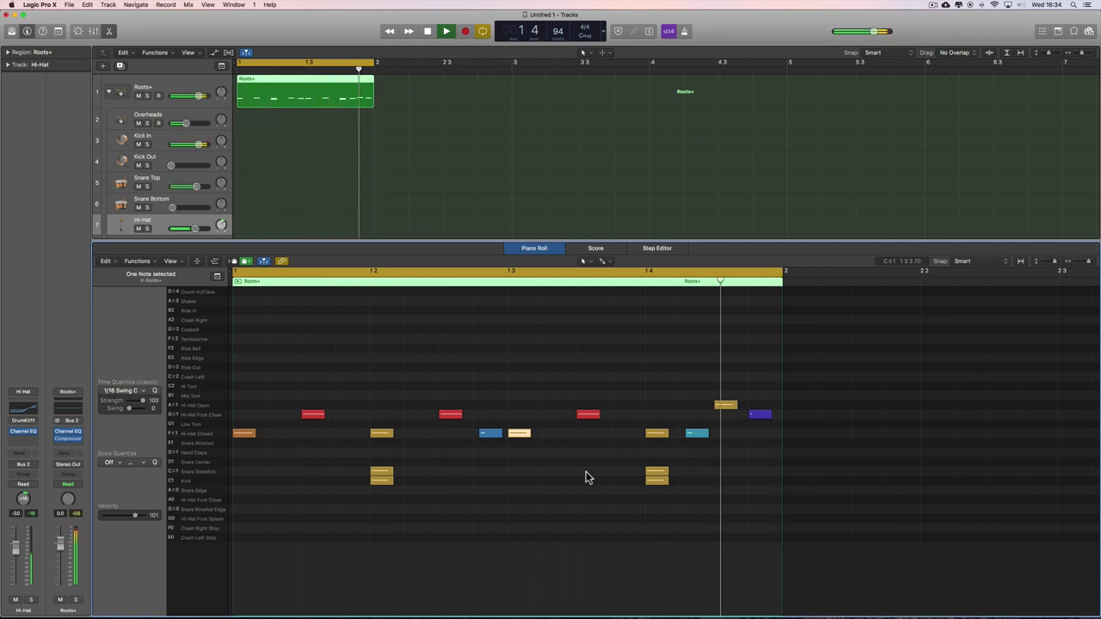
pyautogui.press('space')
# - Raise the Hi-Hat track's volume to 2.7 dB and play back the pattern
pyautogui.scroll(-3, 185, 198)
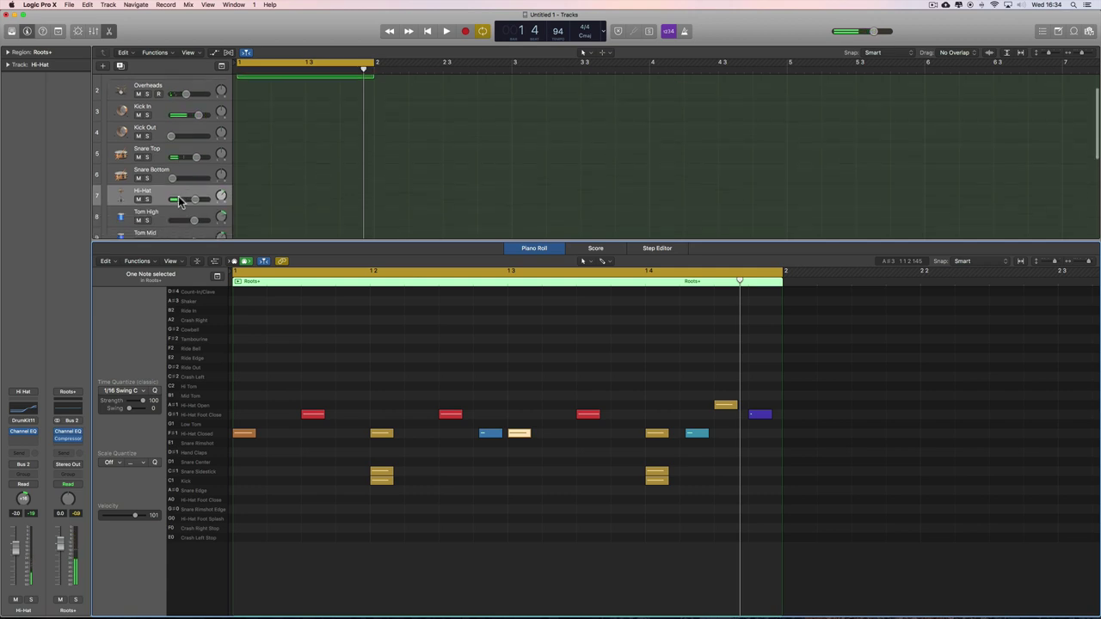
pyautogui.moveTo(190, 188); pyautogui.dragTo(210, 190)
pyautogui.press('space')
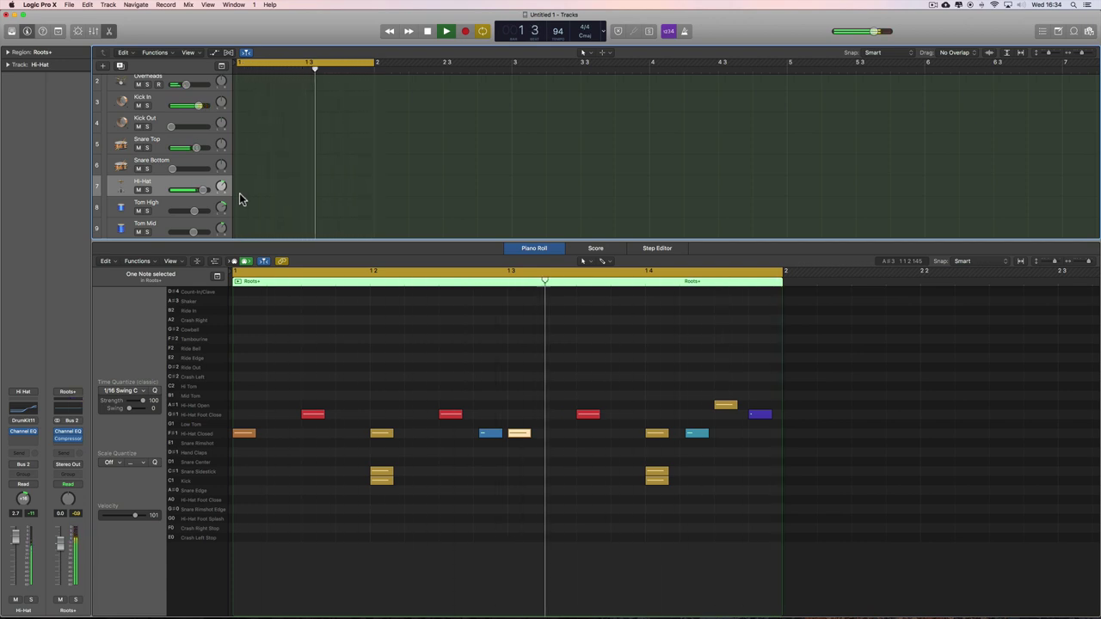
pyautogui.press('space')
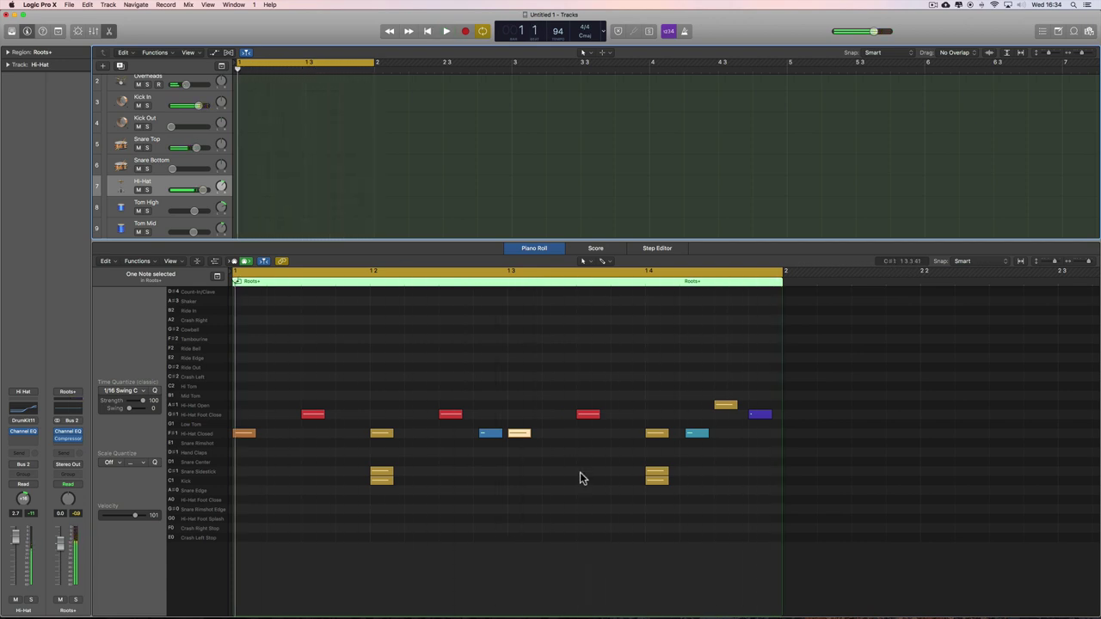
# - Pencil in a Snare Sidestick note on the last sixteenth of beat 2 and audition the pattern
pyautogui.press('t')
pyautogui.click(545, 509)
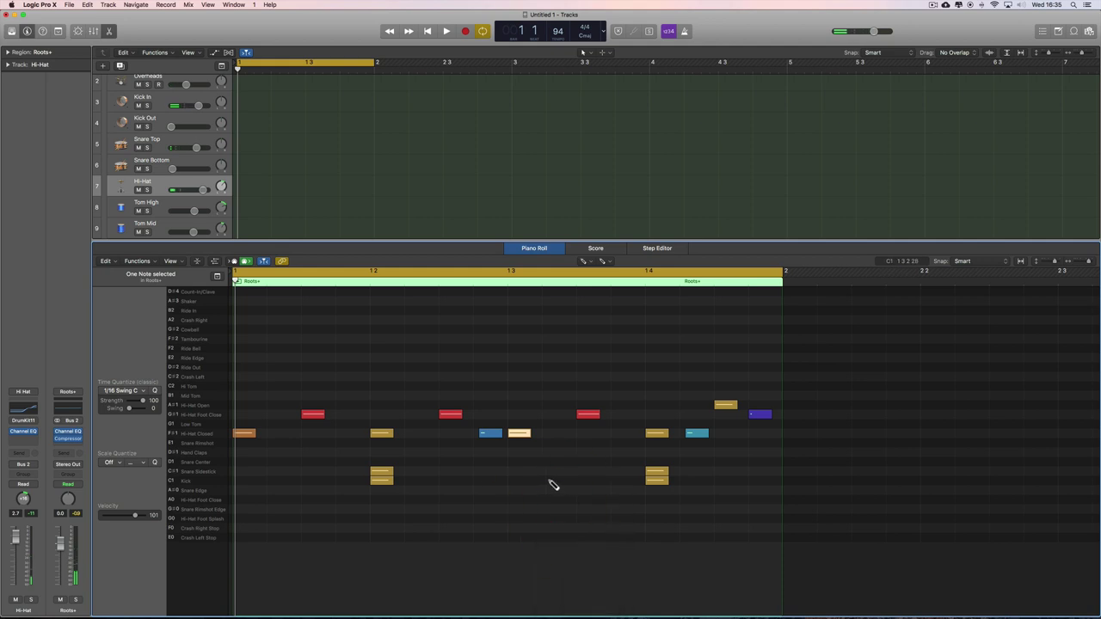
pyautogui.click(483, 472)
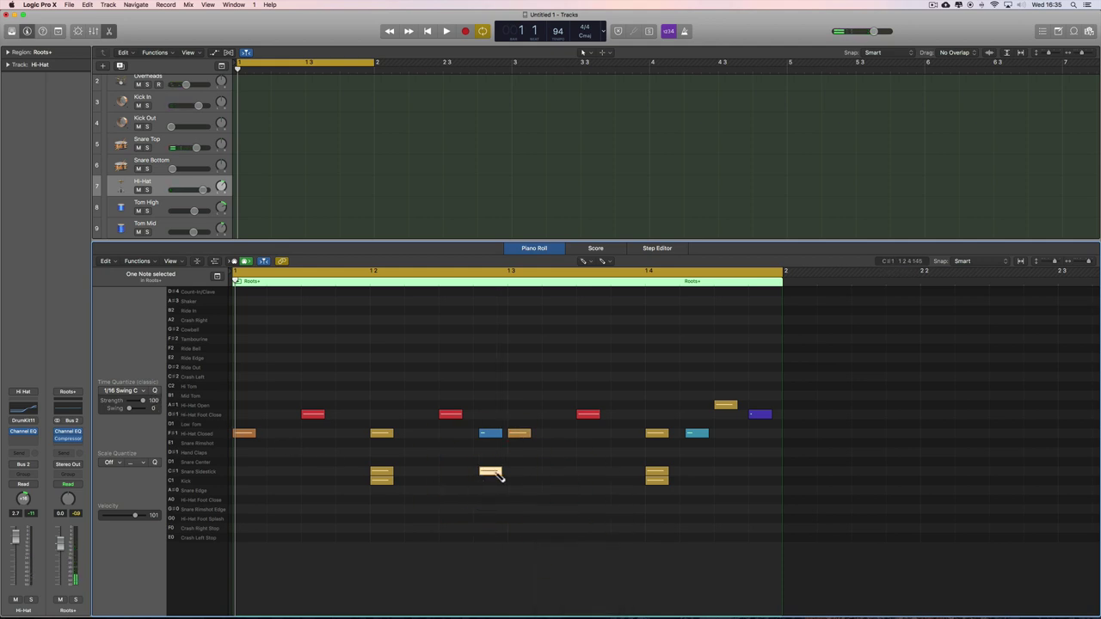
pyautogui.press('space')
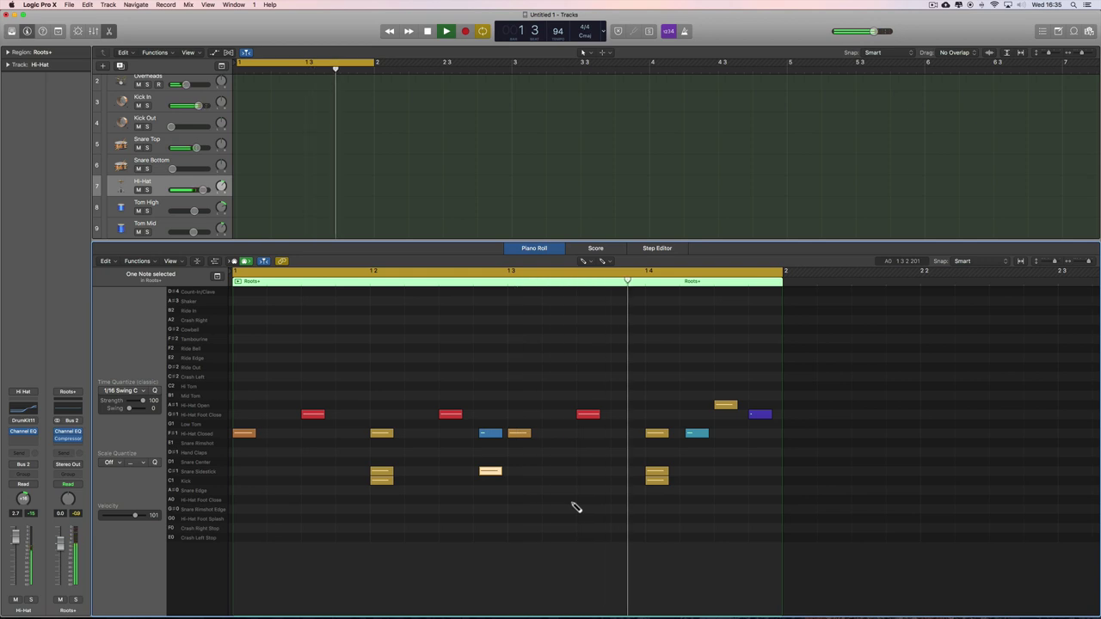
pyautogui.press('space')
# - Add another Snare Sidestick note in beat 3, move it to the second sixteenth, quantize it to 1/16 Swing C and audition it
pyautogui.press('space')
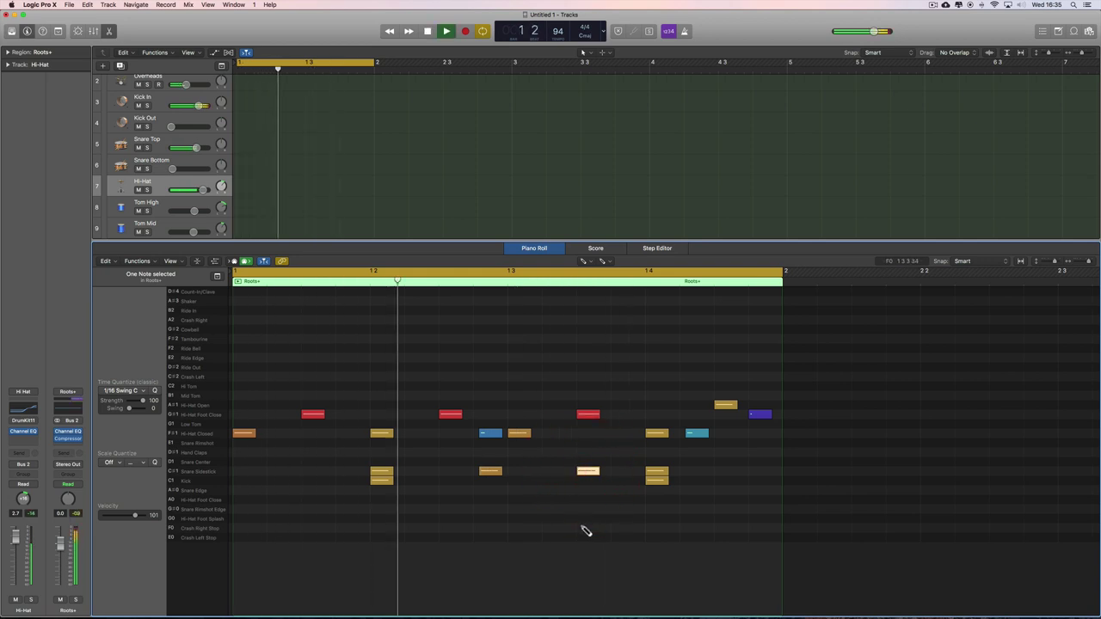
pyautogui.press('space')
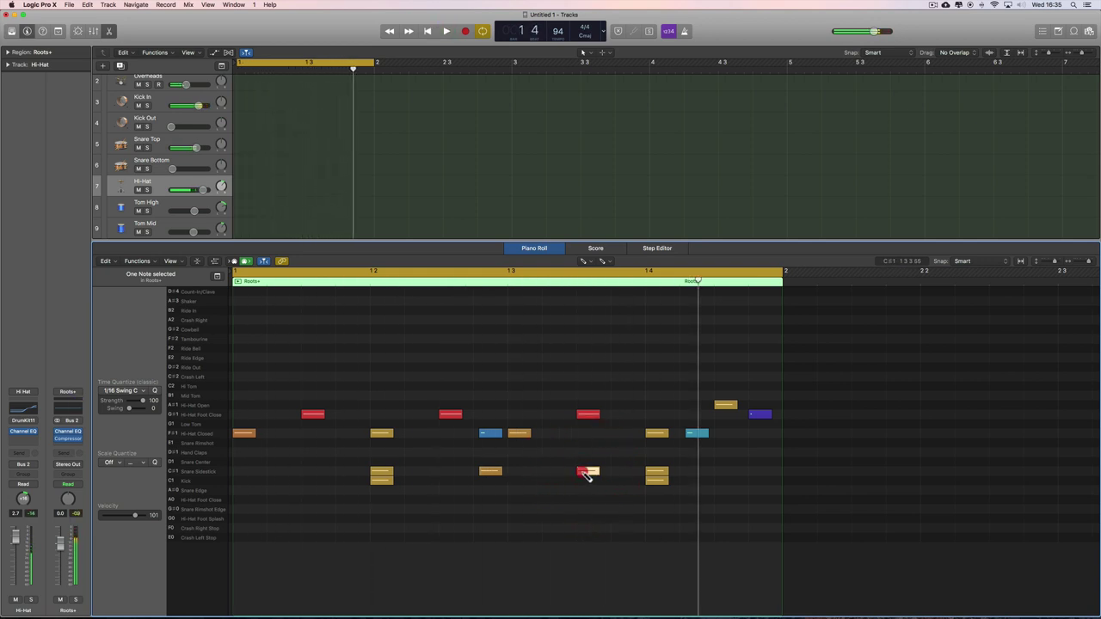
pyautogui.moveTo(585, 476); pyautogui.dragTo(551, 476)
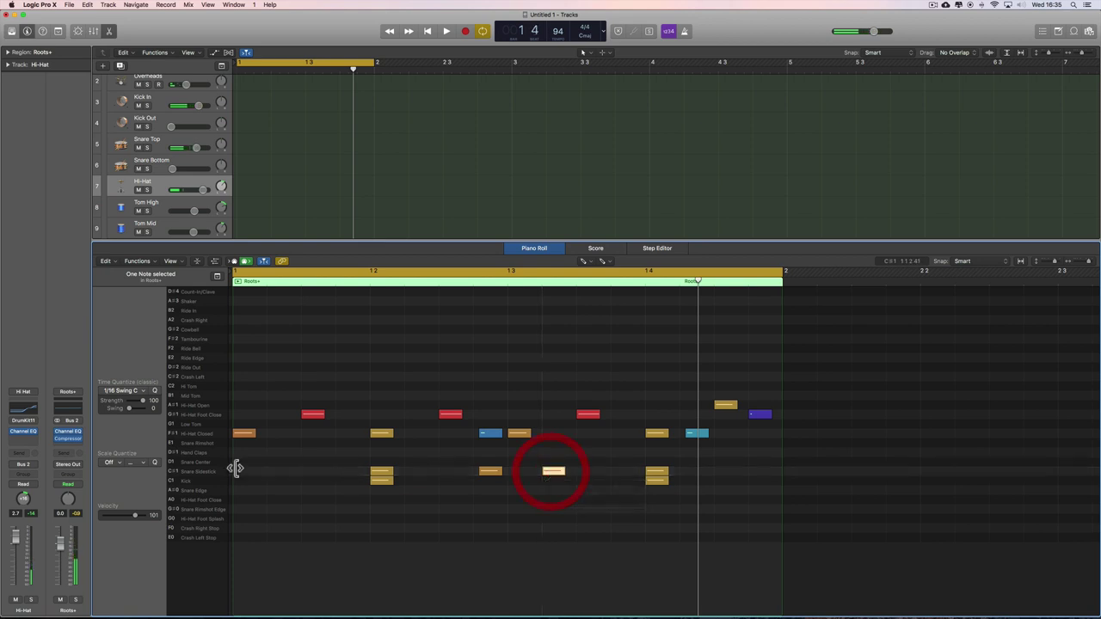
pyautogui.click(156, 392)
pyautogui.press('space')
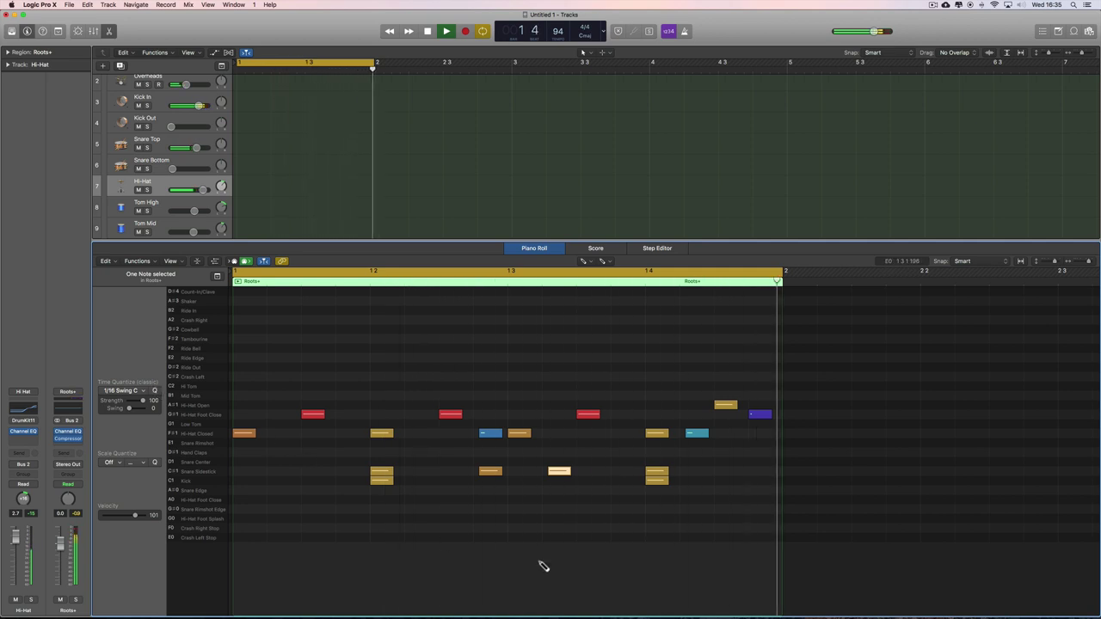
pyautogui.press('space')
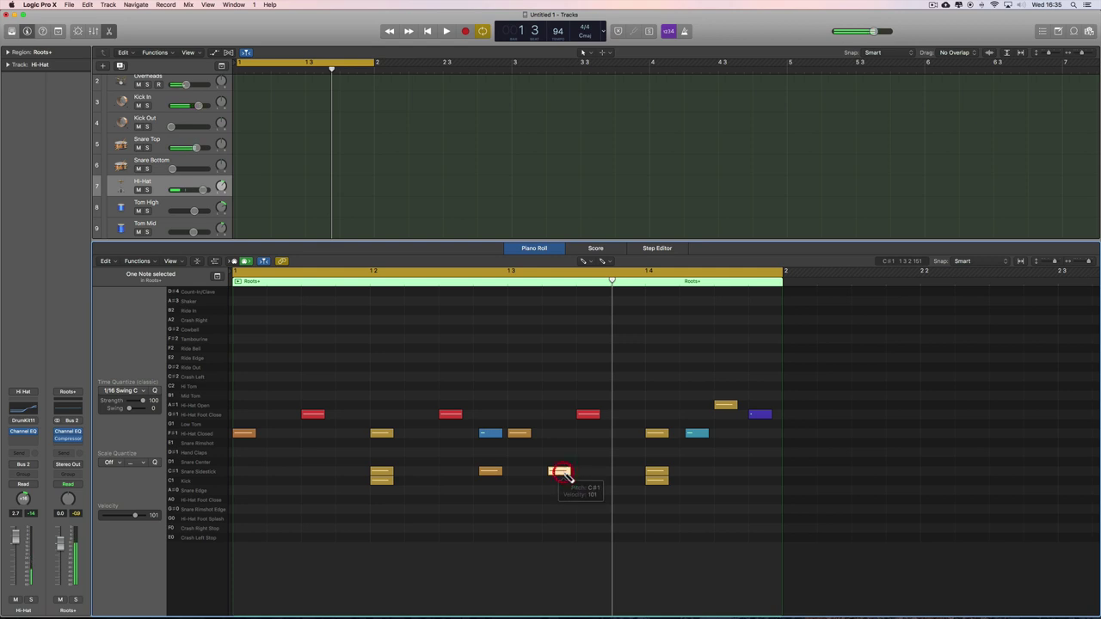
# - Delete the Snare Sidestick notes on the second sixteenth of beat 3 and the last sixteenth of beat 2, auditioning the pattern
pyautogui.press('space')
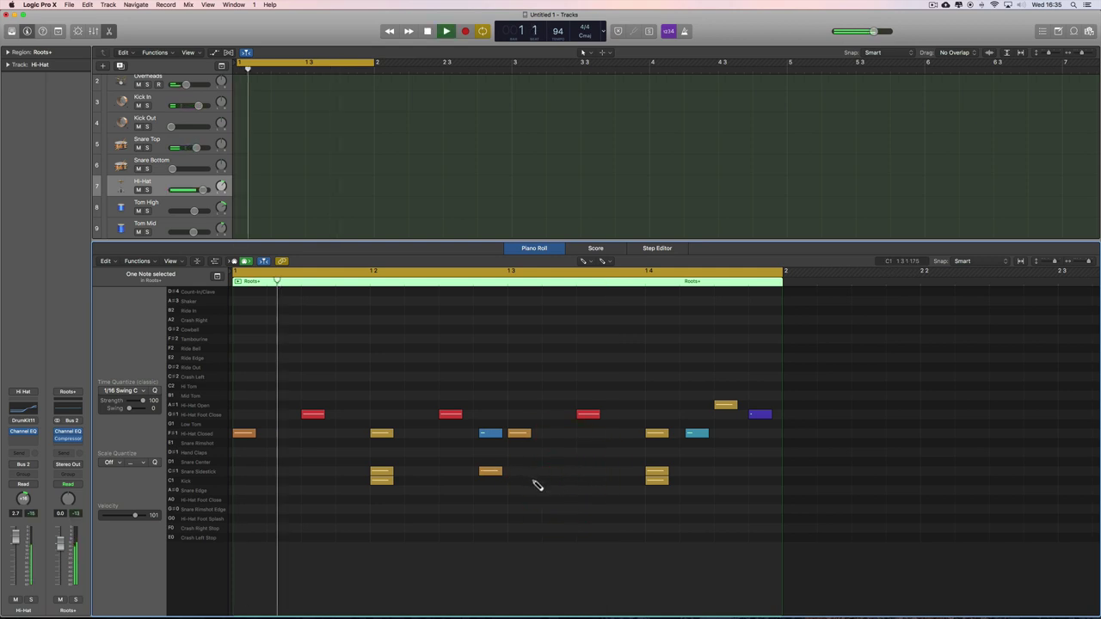
pyautogui.press('space')
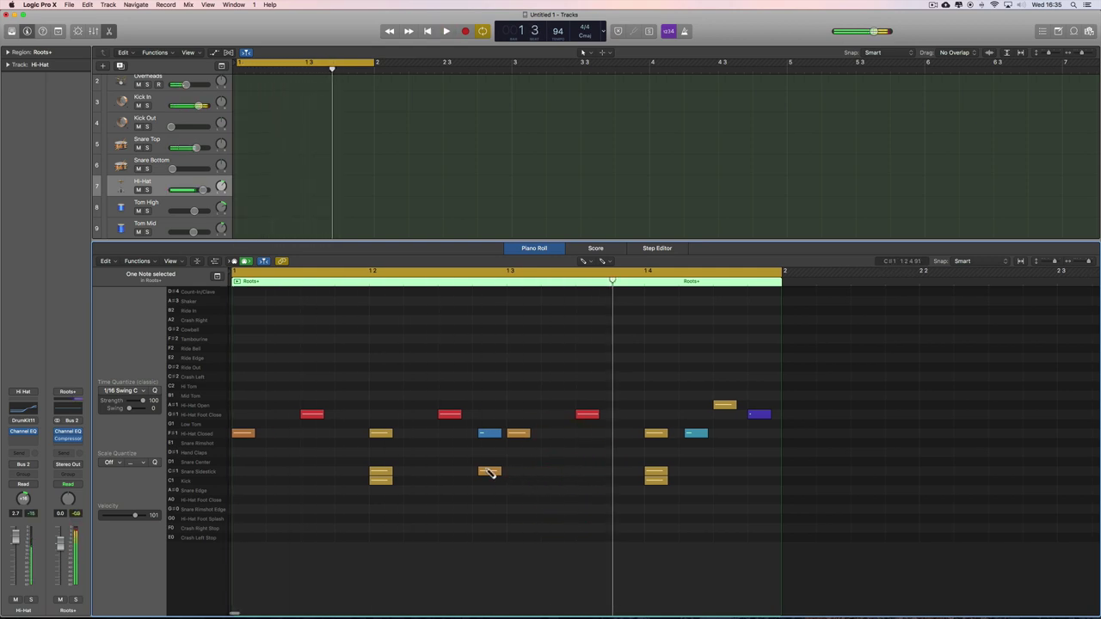
pyautogui.press('space')
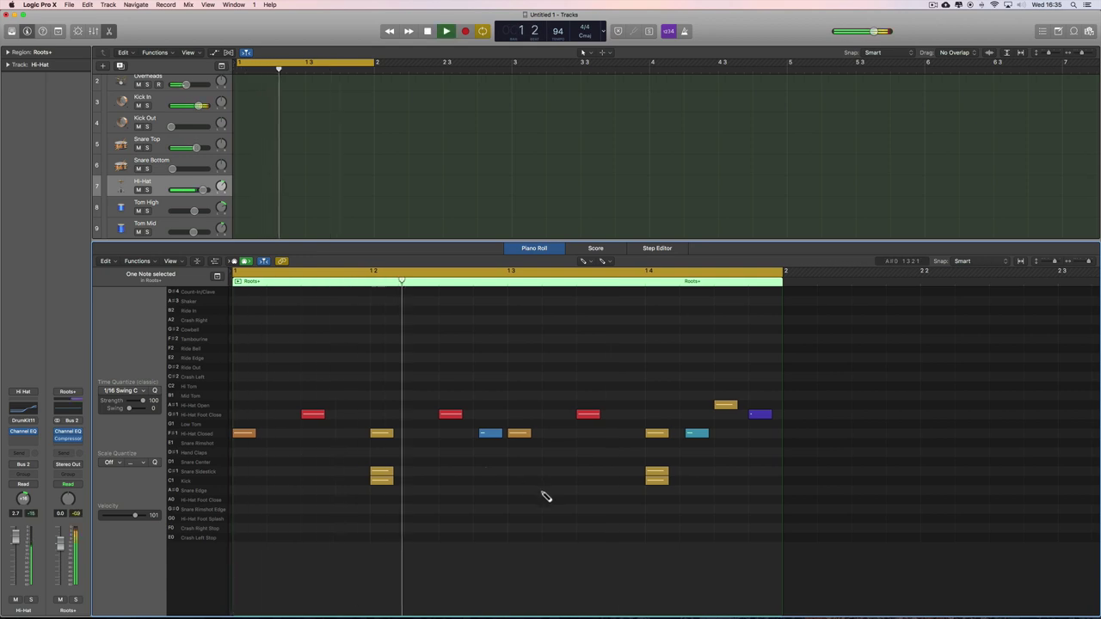
pyautogui.press('space')
# - Pencil in Snare Sidestick notes on beat 3 and the third sixteenth of beat 3, auditioning the pattern
pyautogui.click(516, 472)
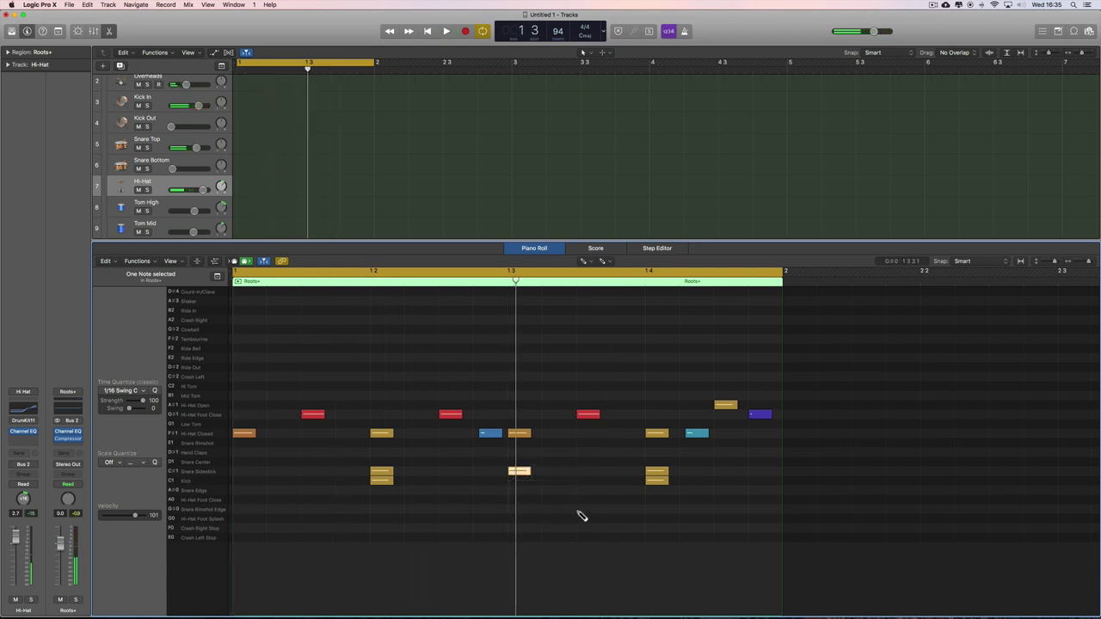
pyautogui.press('space')
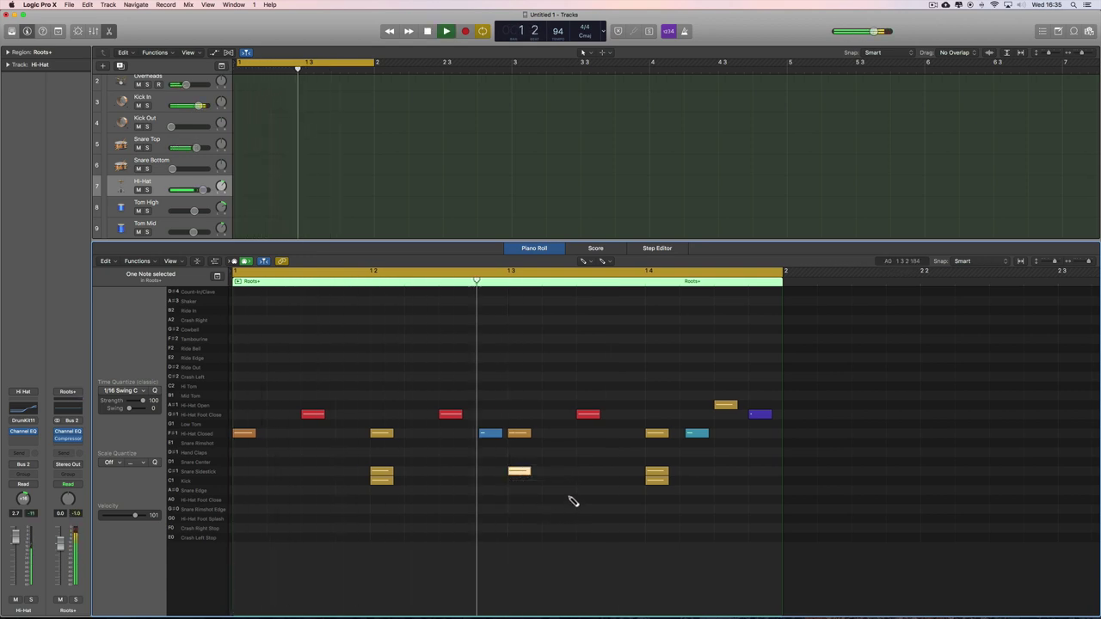
pyautogui.press('space')
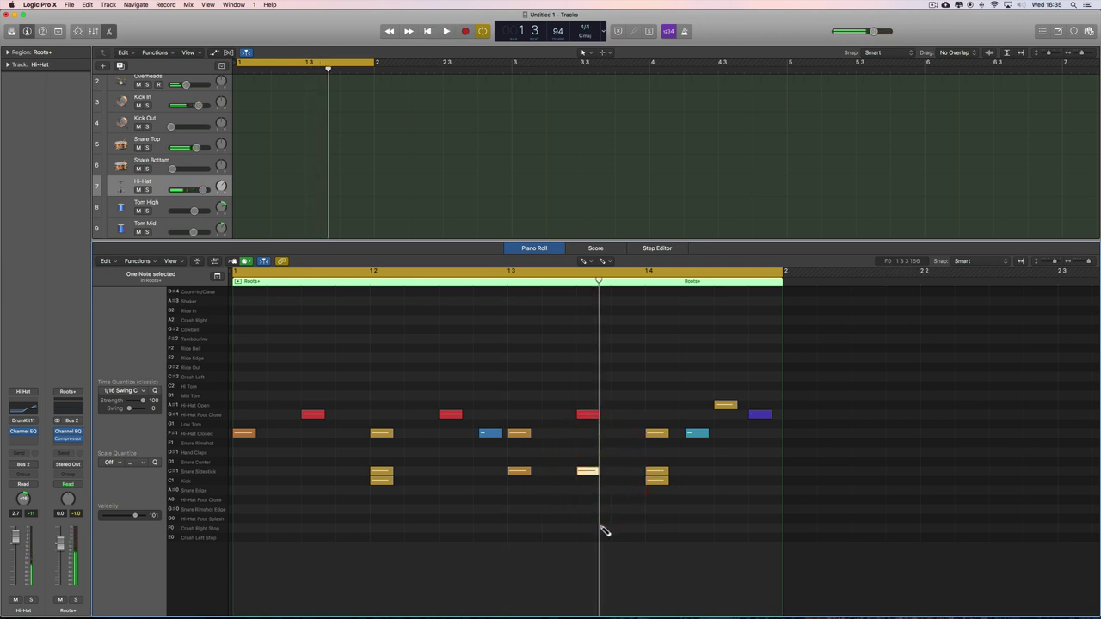
pyautogui.press('space')
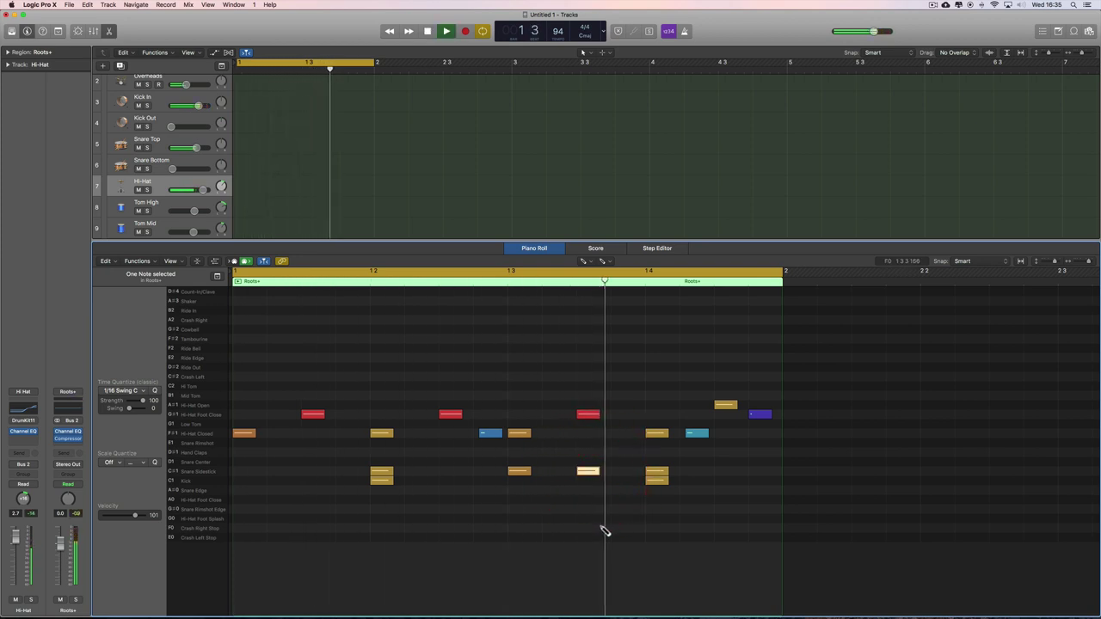
pyautogui.press('space')
# - Move the later Snare Sidestick notes to beat 3's last sixteenth and beat 4's third sixteenth, and quantize the beat 3 one to 1/16 Swing C
pyautogui.moveTo(590, 472); pyautogui.dragTo(725, 472)
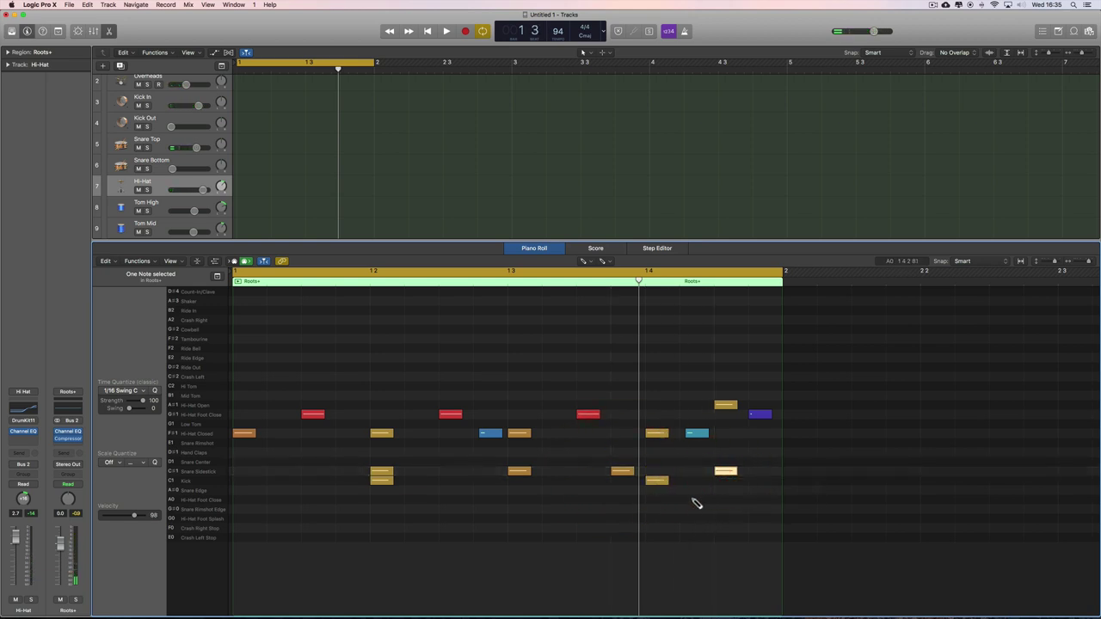
pyautogui.press('space')
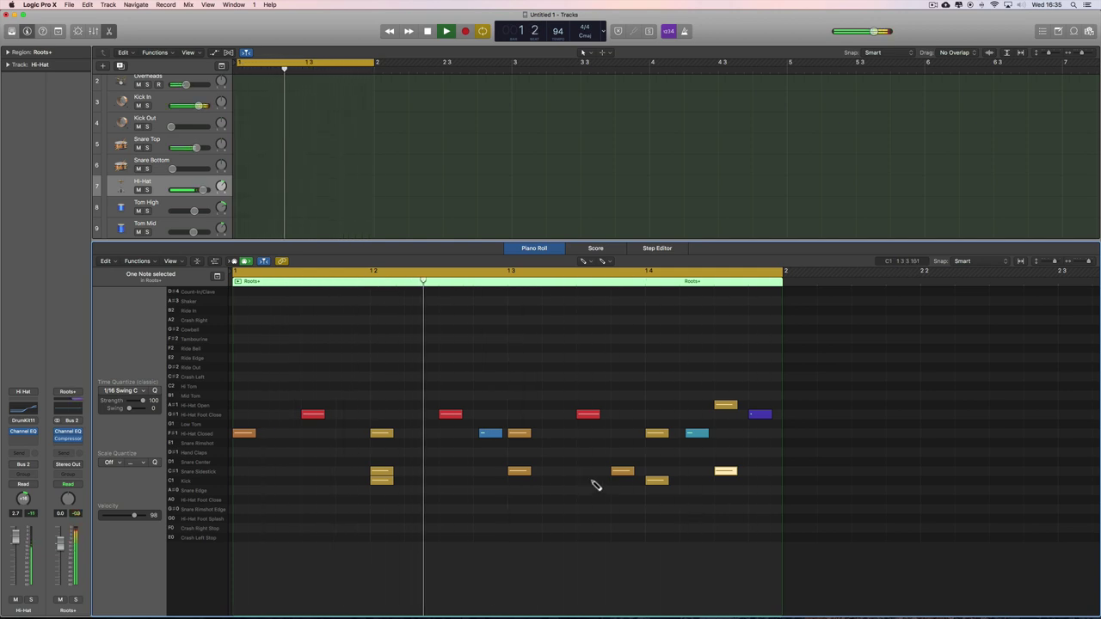
pyautogui.click(619, 471)
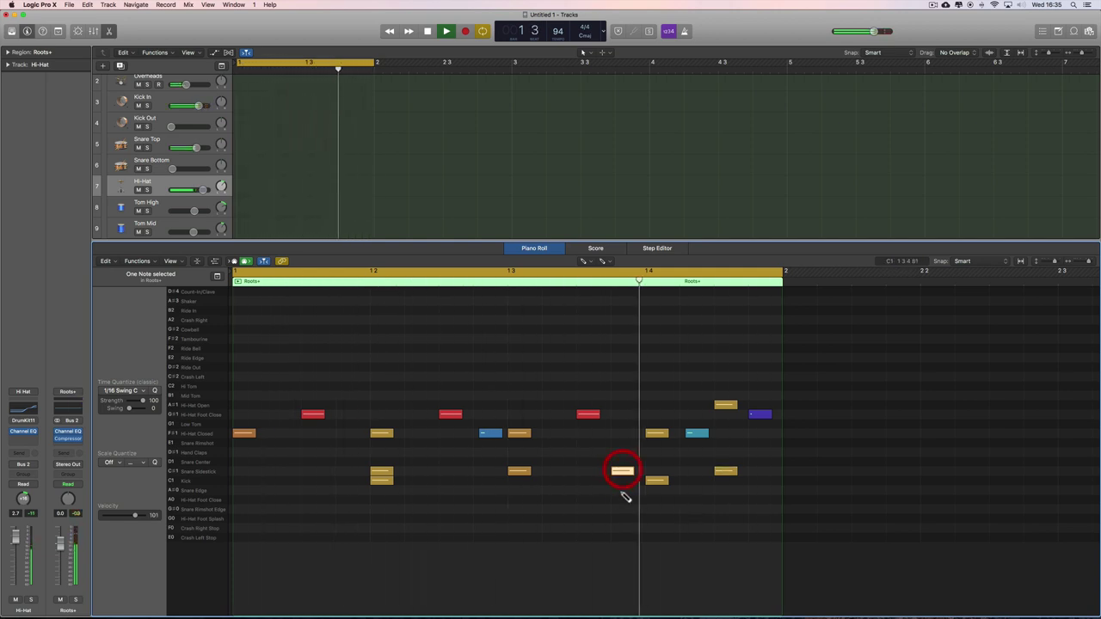
pyautogui.click(155, 391)
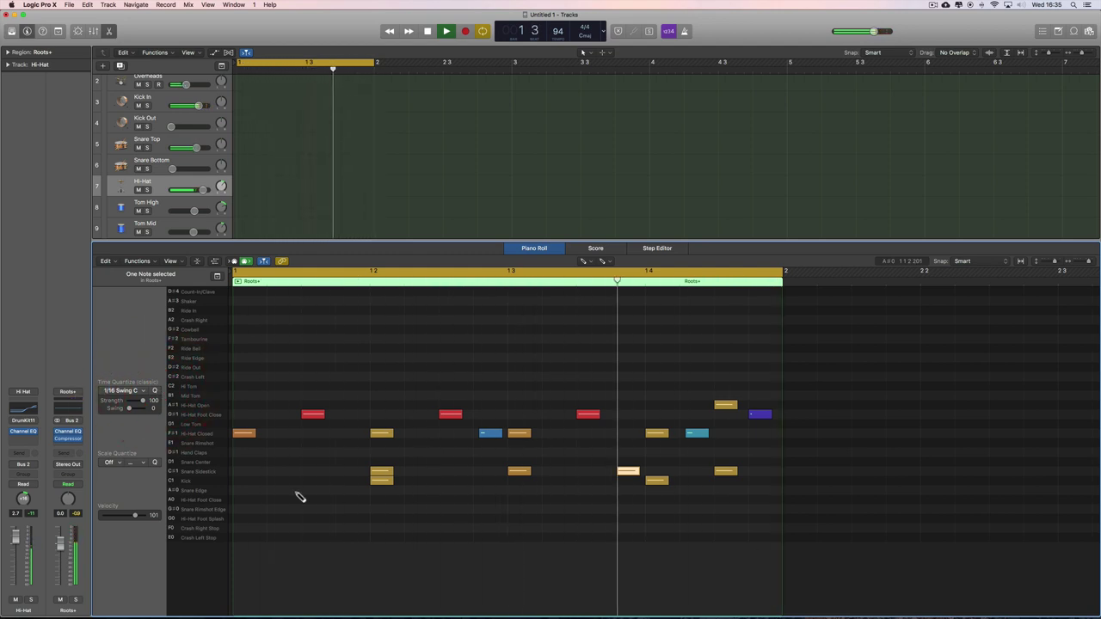
pyautogui.press('space')
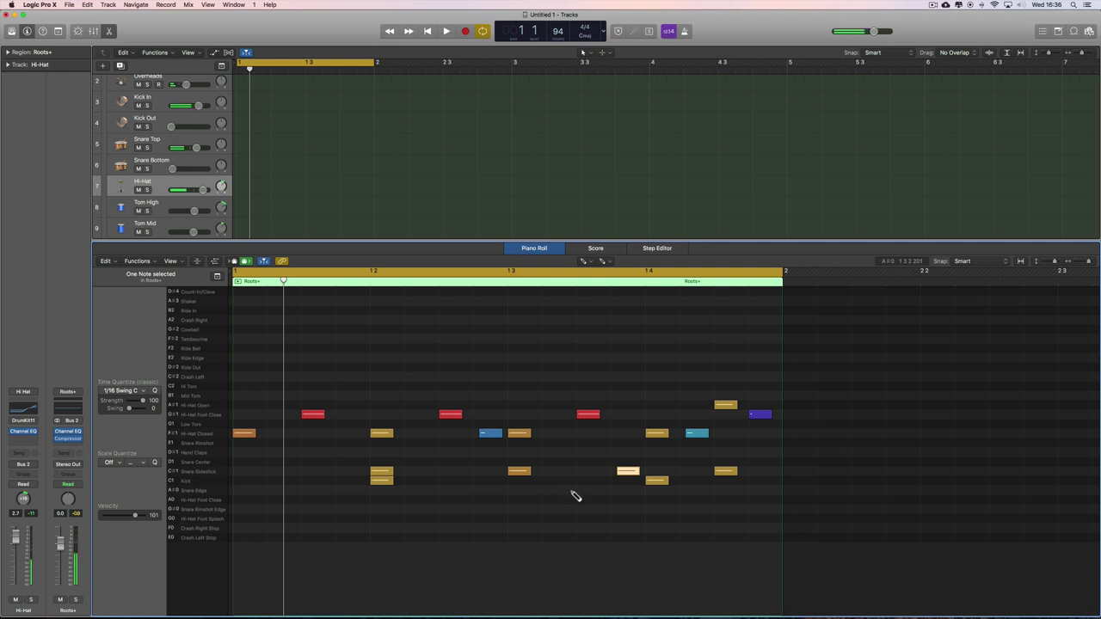
# - Delete the two Snare Sidestick notes in beat 3, move the last one back onto beat 4 and play the pattern
pyautogui.rightClick(572, 494)
pyautogui.click(590, 492)
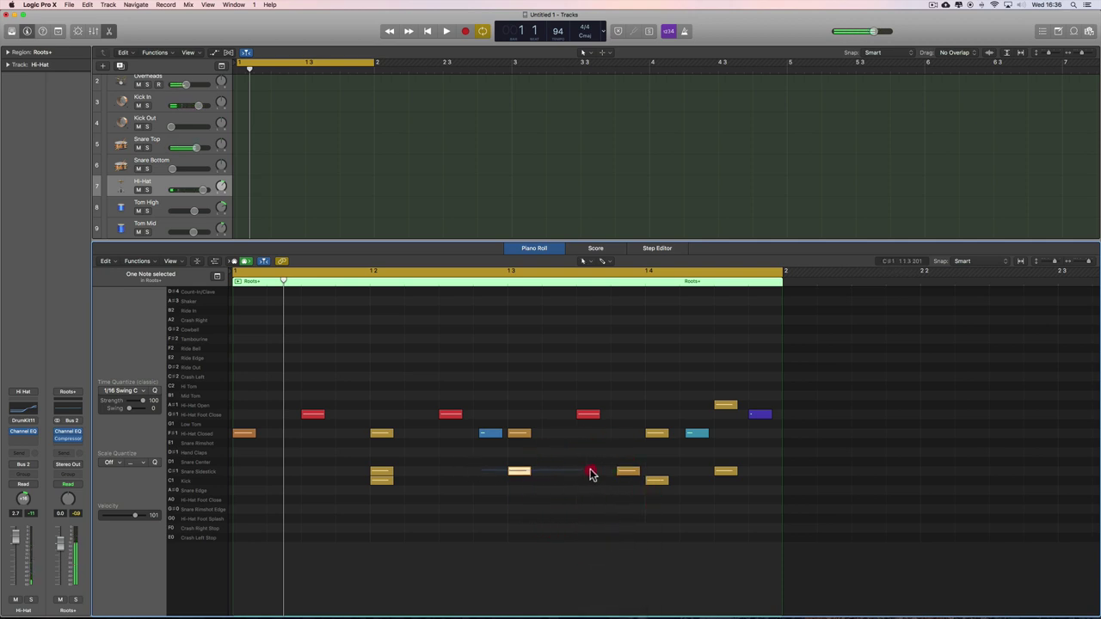
pyautogui.moveTo(723, 472); pyautogui.dragTo(656, 474)
pyautogui.press('space')
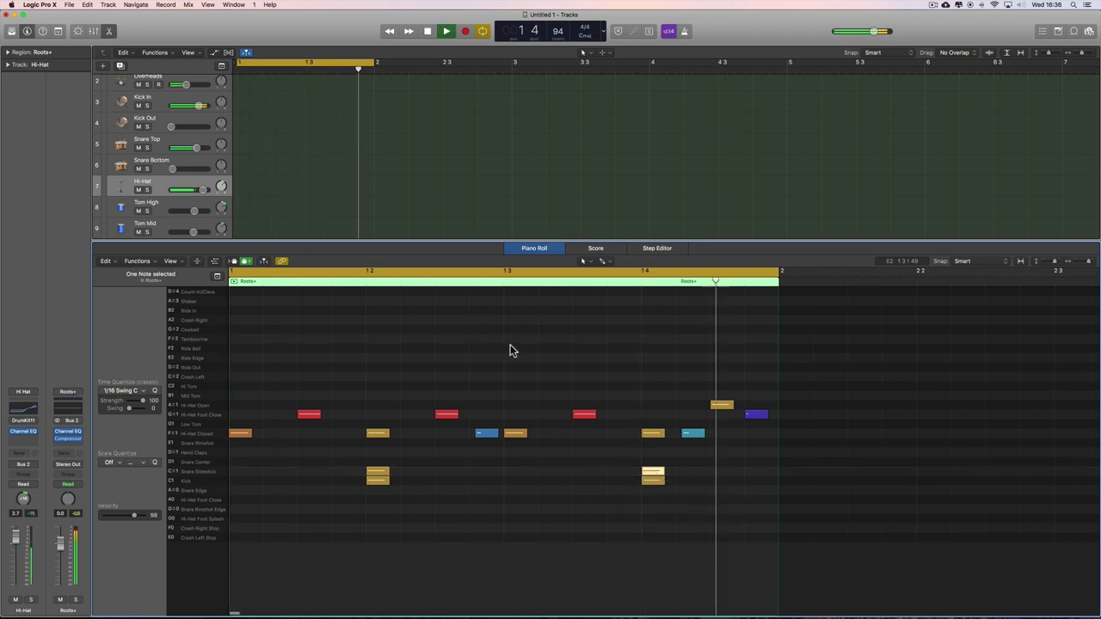
# - Set the velocity of all Snare Sidestick notes to 105 while the pattern plays
pyautogui.click(209, 472)
pyautogui.moveTo(133, 516); pyautogui.dragTo(138, 520)
pyautogui.moveTo(139, 519); pyautogui.dragTo(136, 519)
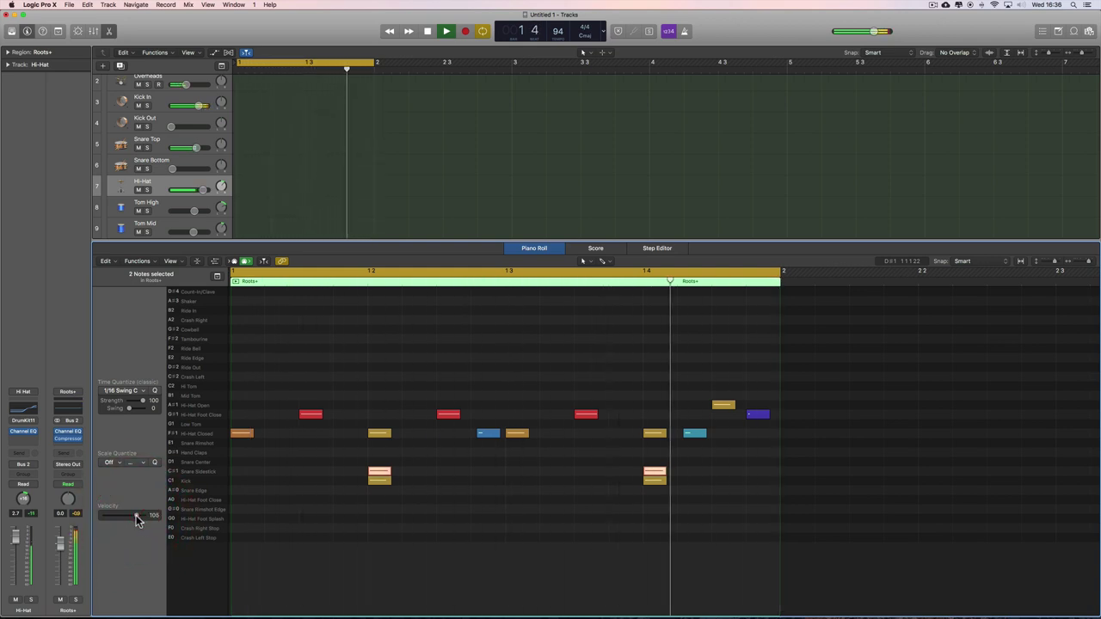
pyautogui.press('space')
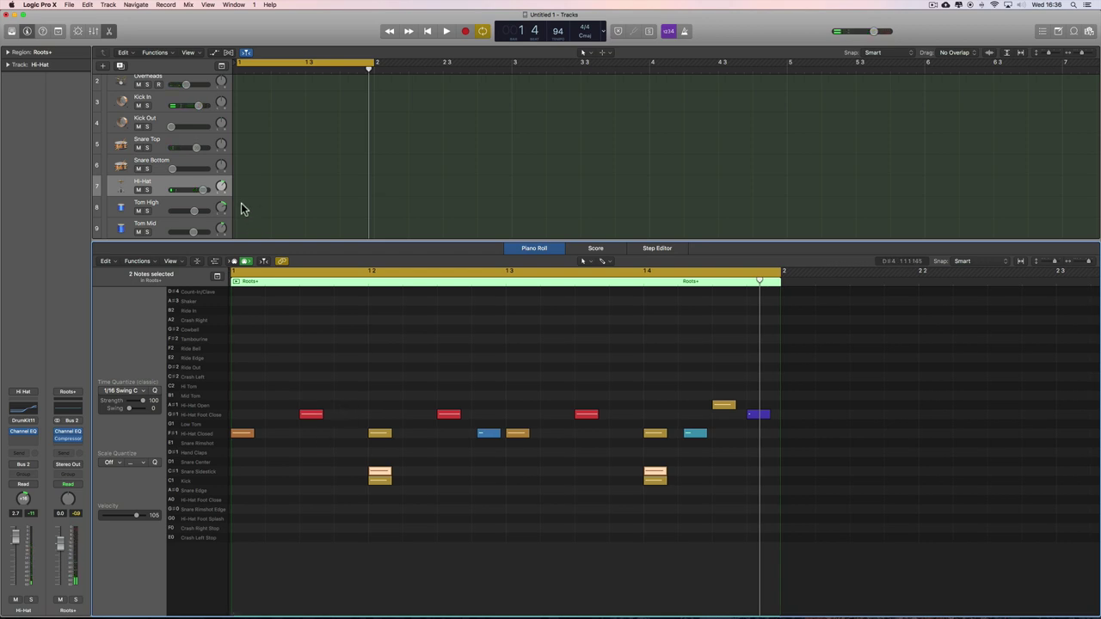
# - Switch to the MARCUS_GARVEY project, show its whole arrangement with the Roots+ stack collapsed, and play the soloed drums
pyautogui.click(234, 5)
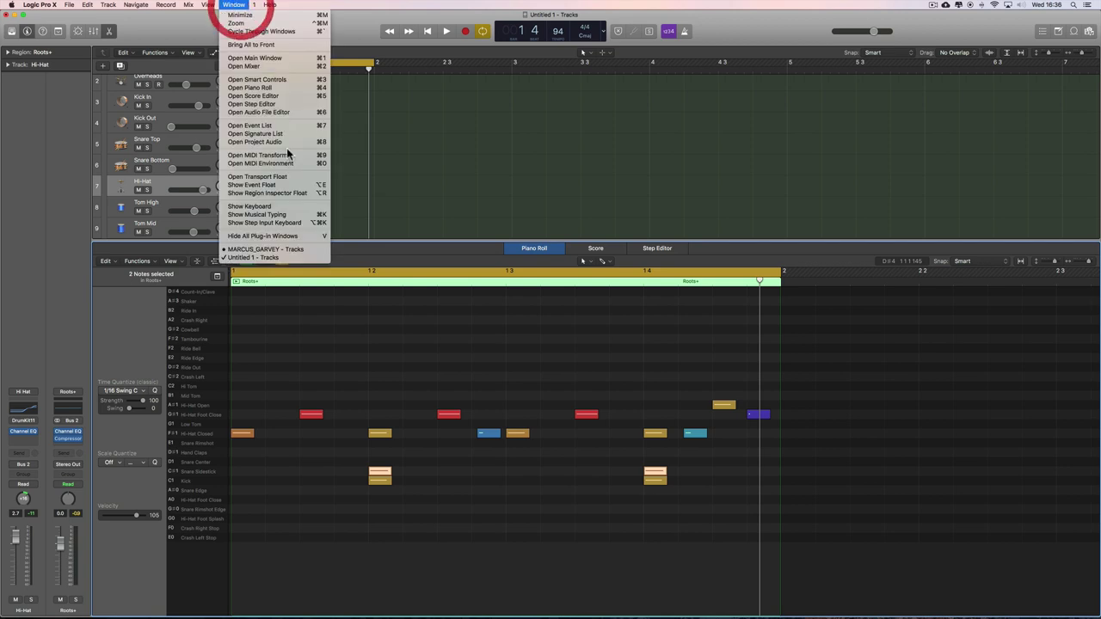
pyautogui.click(276, 248)
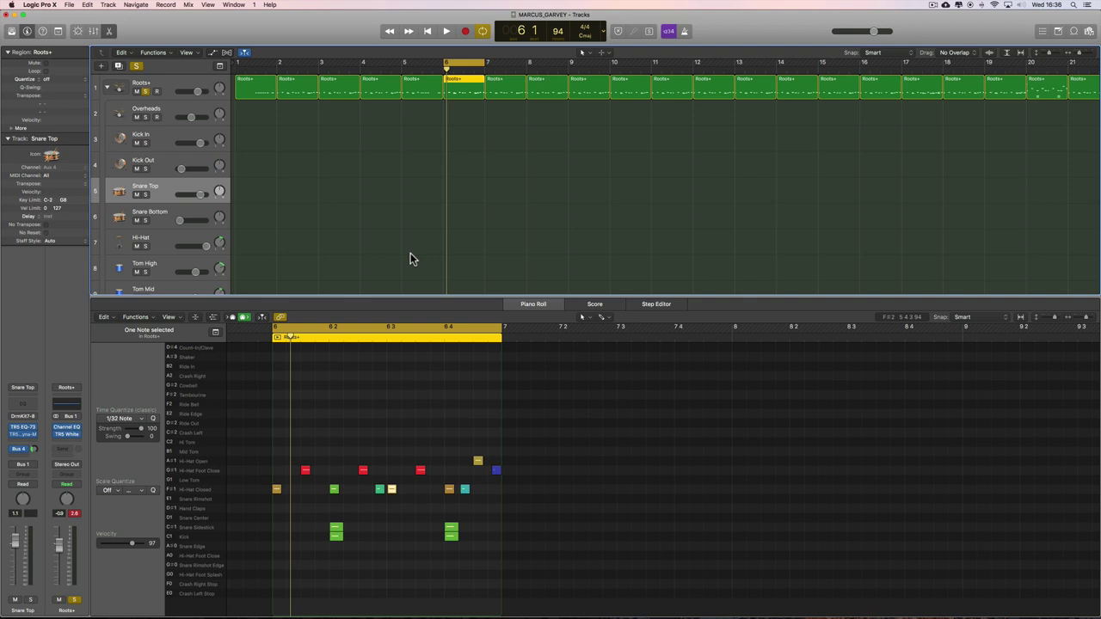
pyautogui.click(107, 89)
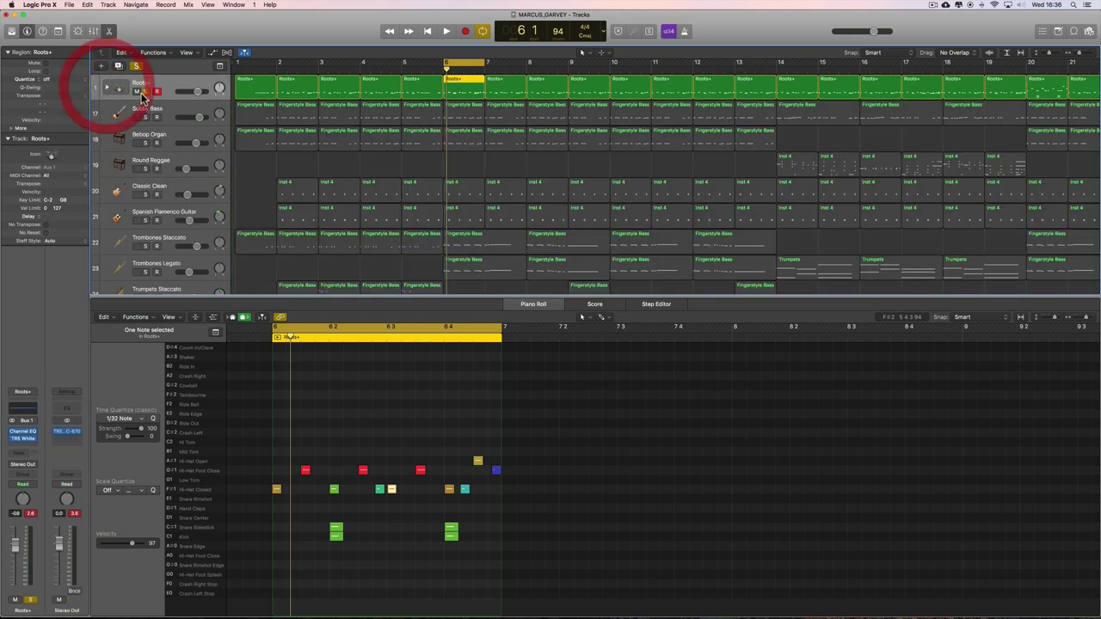
pyautogui.click(110, 33)
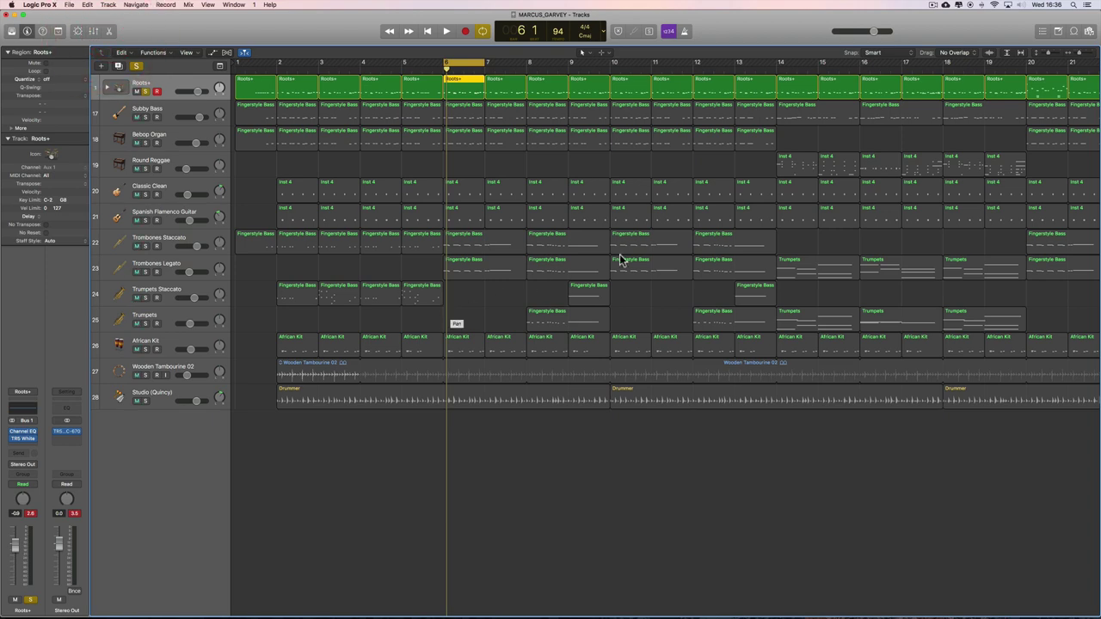
pyautogui.click(1077, 53)
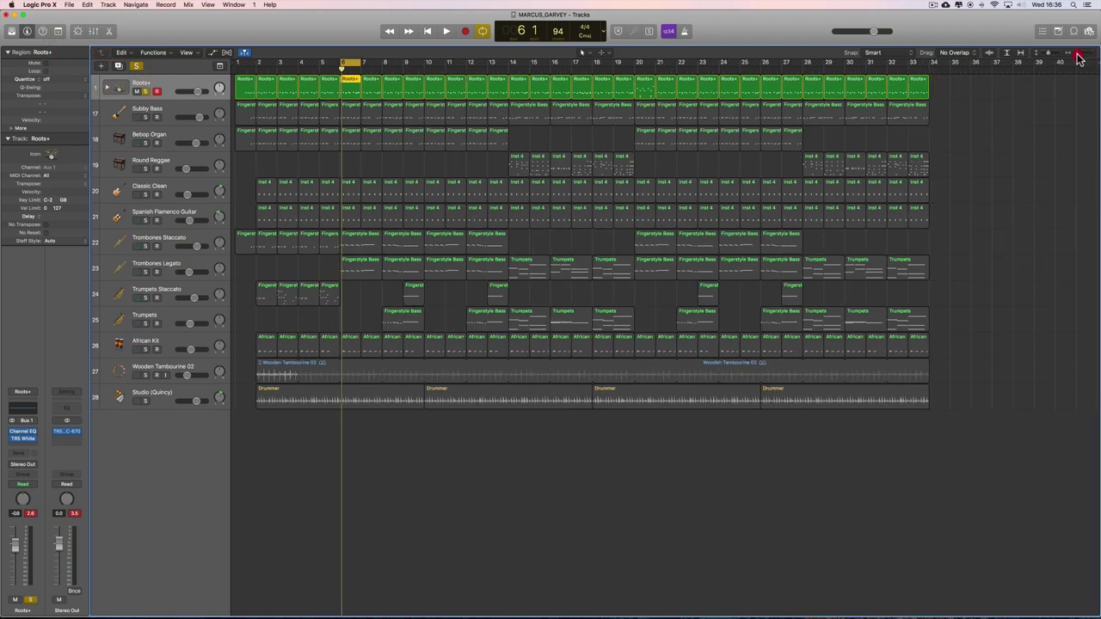
pyautogui.press('space')
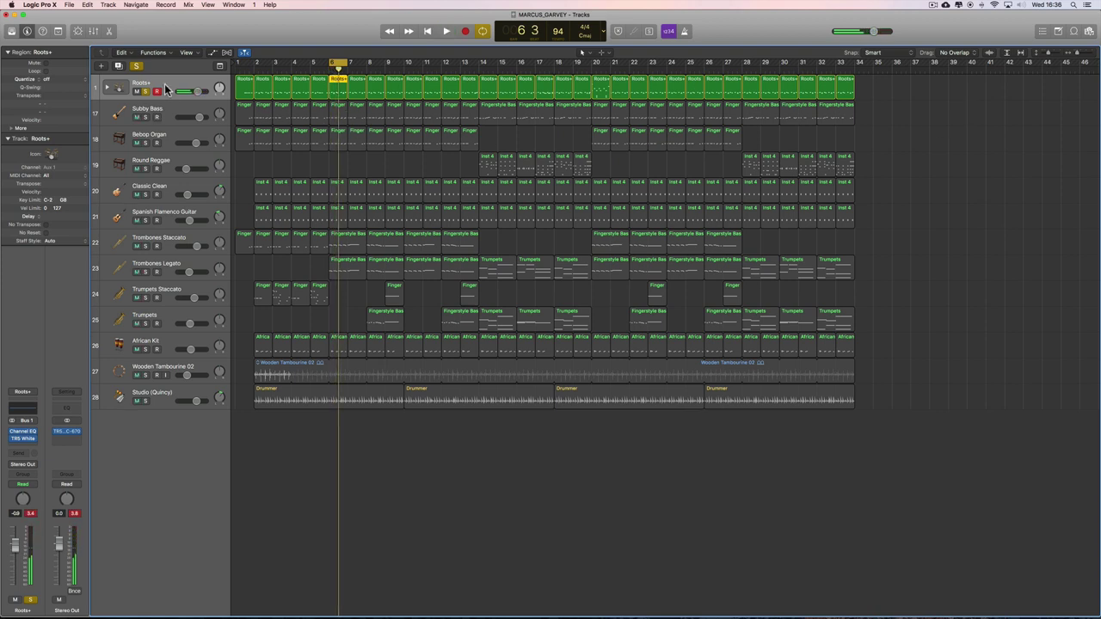
# - Expand the Roots+ stack, examine the Hi-Hat channel's TR5 EQ-73 settings and play the drums
pyautogui.click(106, 89)
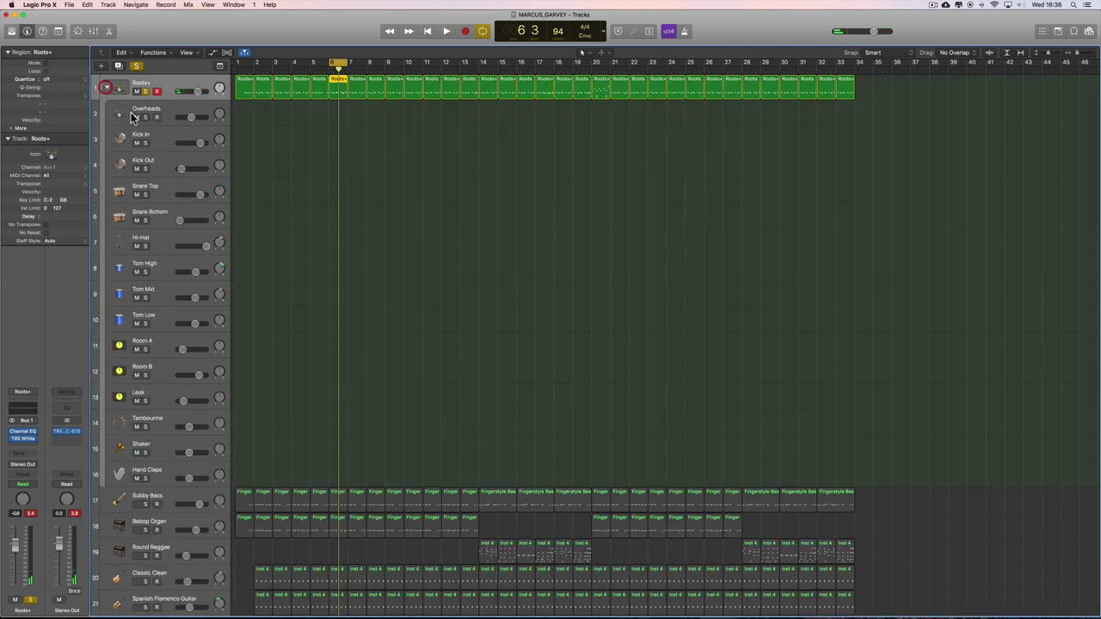
pyautogui.click(163, 239)
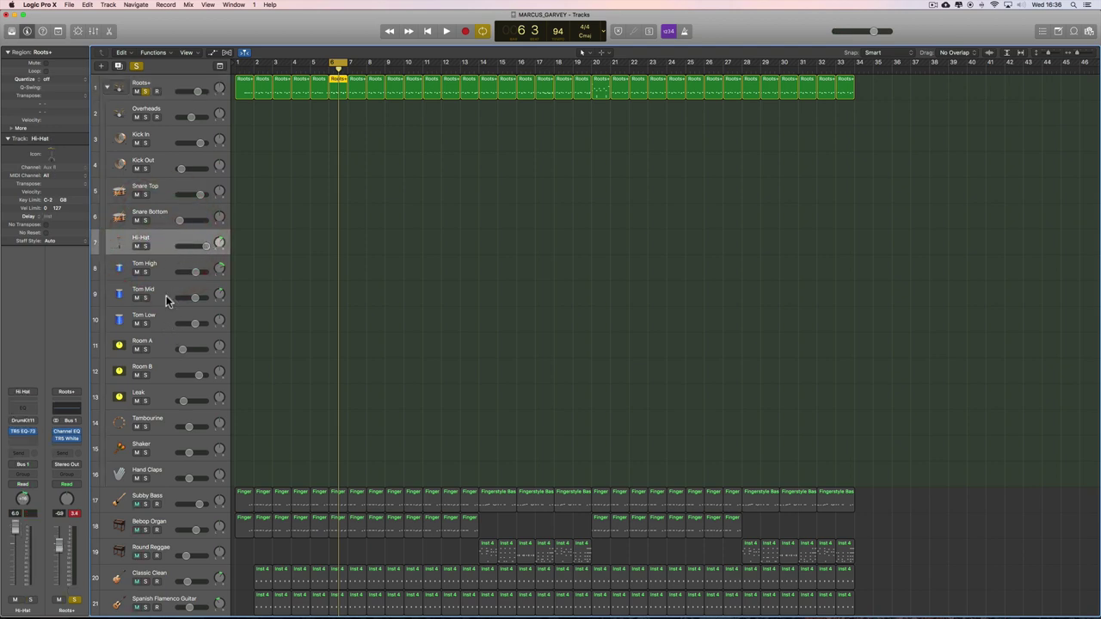
pyautogui.click(23, 432)
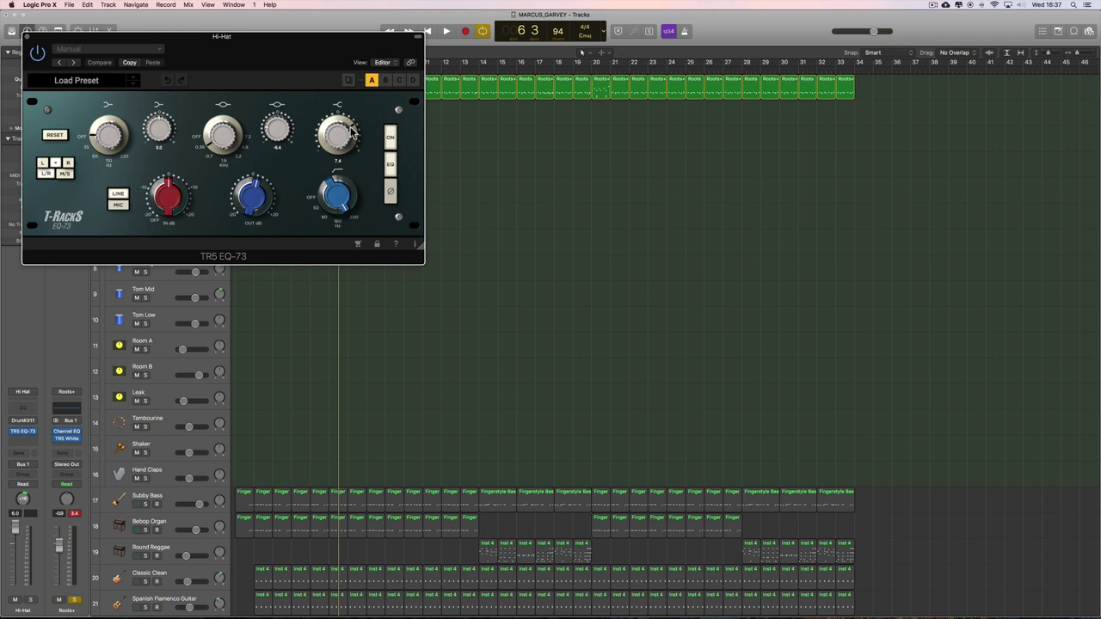
pyautogui.click(28, 38)
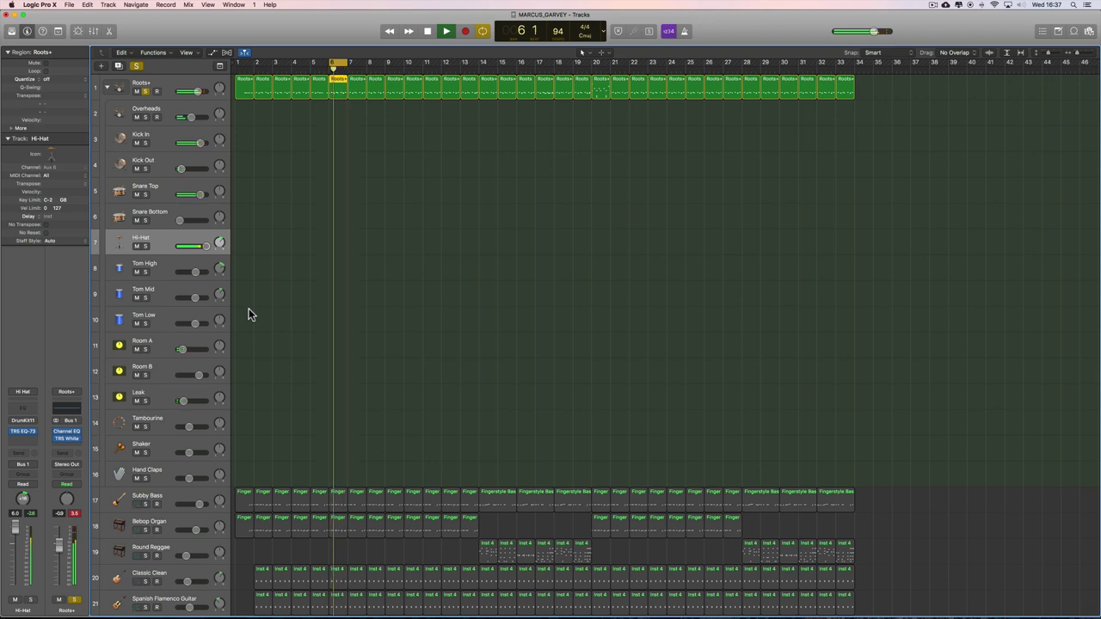
pyautogui.press('space')
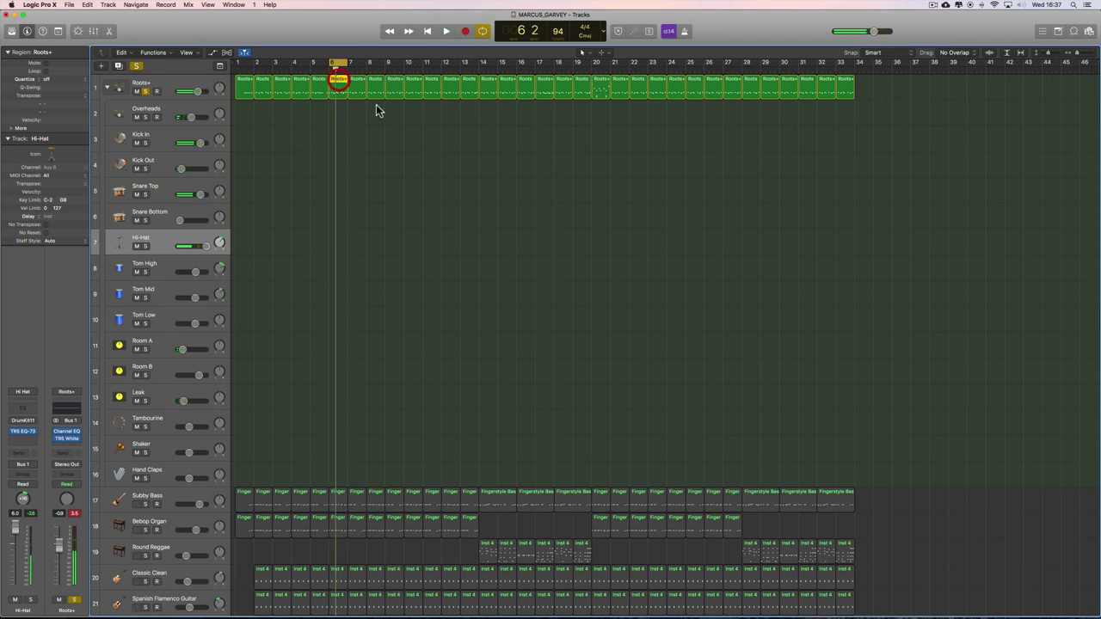
# - Show the bar 6 Roots+ region in the Piano Roll and play back its drum pattern
pyautogui.press('p')
pyautogui.press('space')
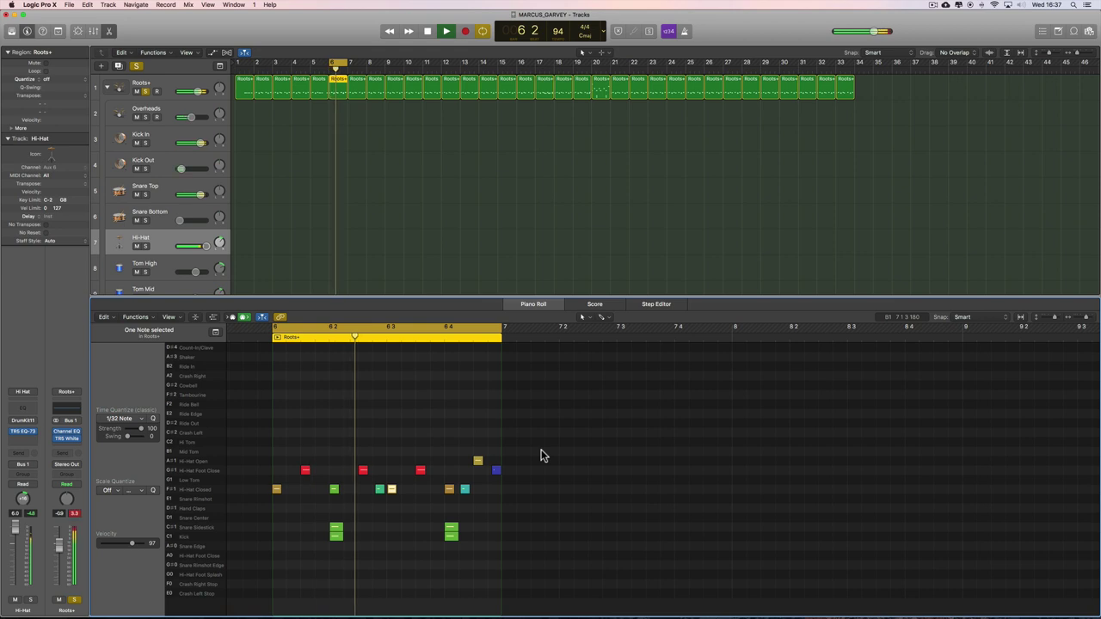
pyautogui.press('space')
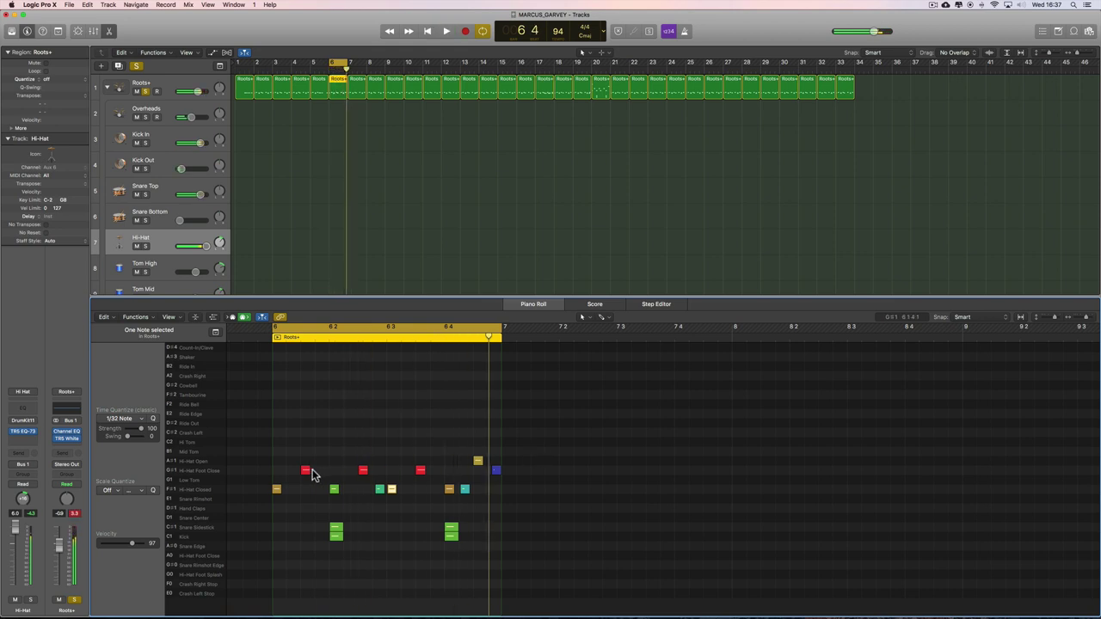
pyautogui.press('space')
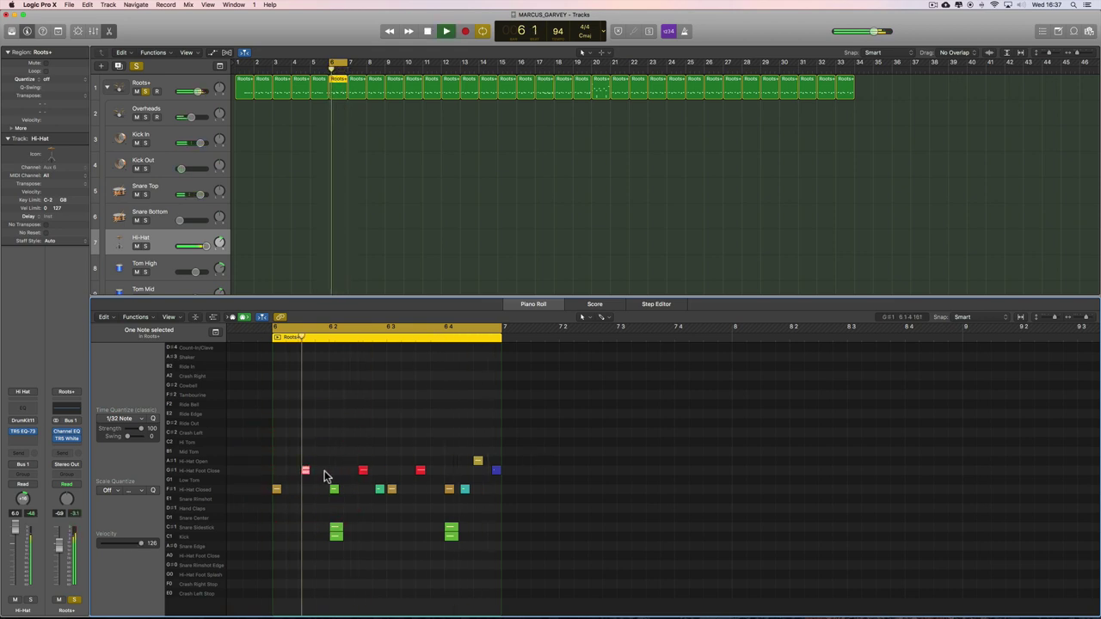
pyautogui.press('space')
# - Audition the first Hi-Hat Foot Close note in bar 6 and play the pattern around it
pyautogui.click(327, 437)
pyautogui.moveTo(307, 472)
pyautogui.mouseDown()
pyautogui.moveTo(308, 483)
pyautogui.moveTo(305, 471)
pyautogui.mouseUp()
pyautogui.press('space')
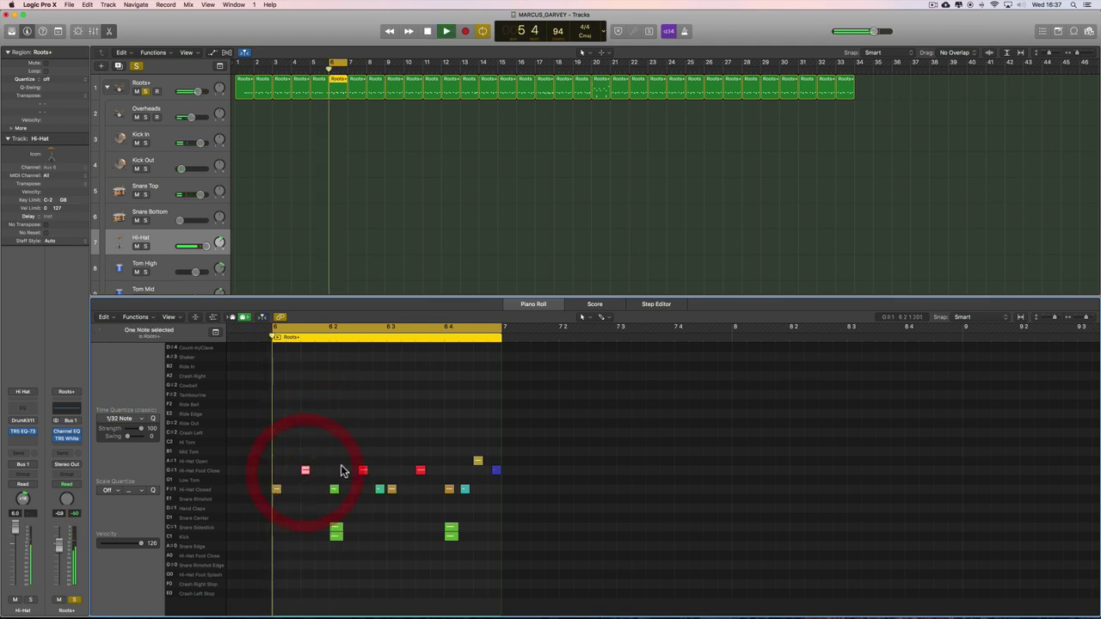
pyautogui.press('space')
# - Reselect the bar 6 Roots+ region and play the looped pattern to examine its hi-hat notes
pyautogui.click(339, 115)
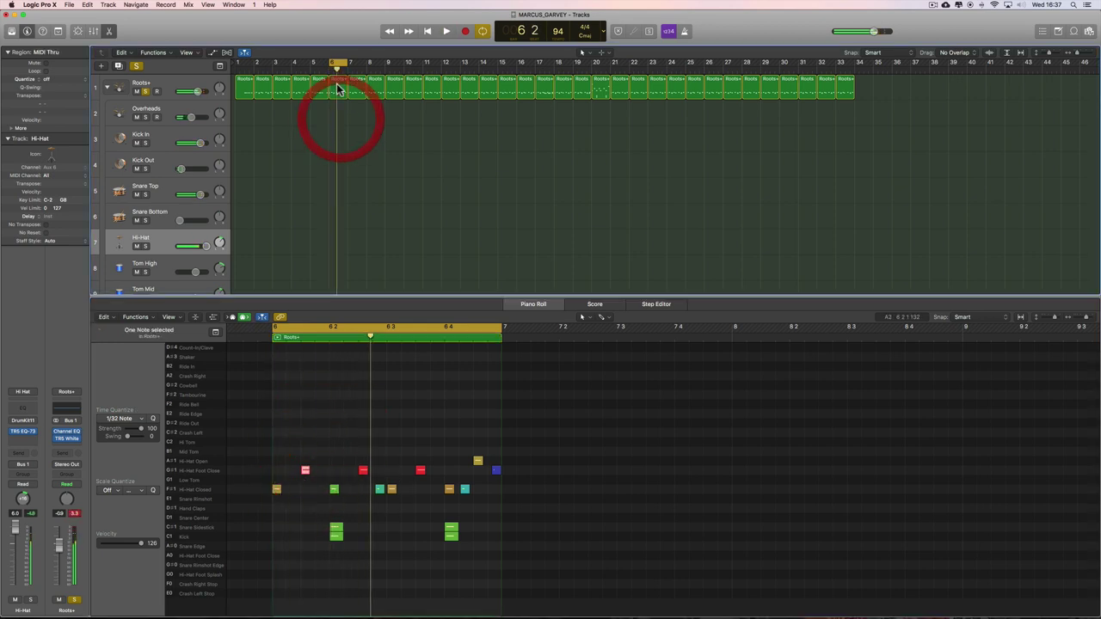
pyautogui.moveTo(336, 86)
pyautogui.mouseDown()
pyautogui.moveTo(336, 108)
pyautogui.moveTo(336, 86)
pyautogui.mouseUp()
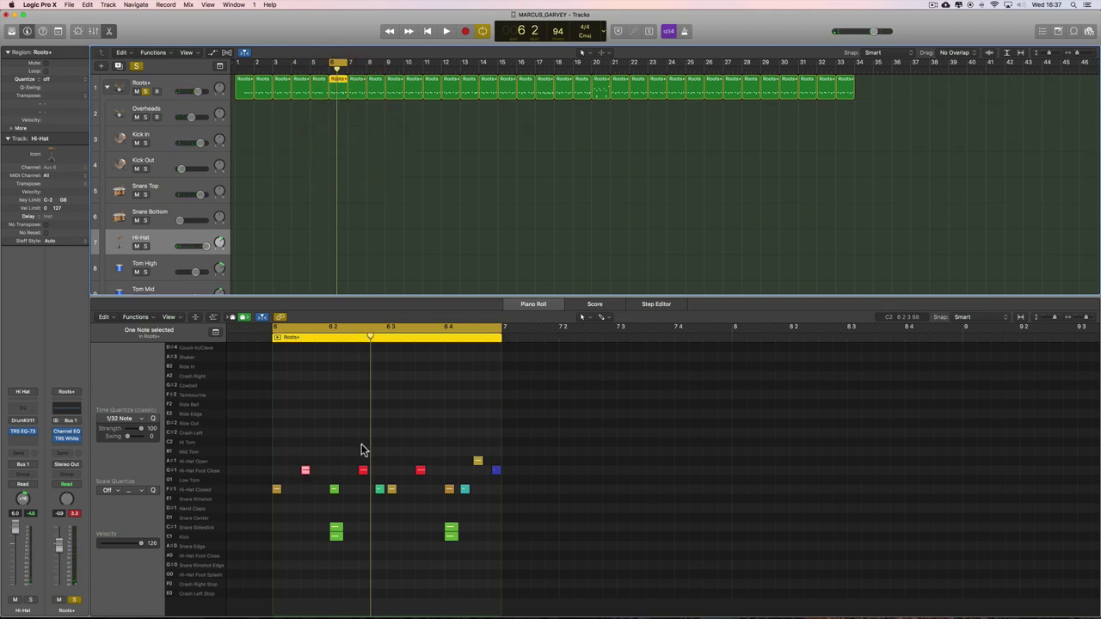
pyautogui.press('space')
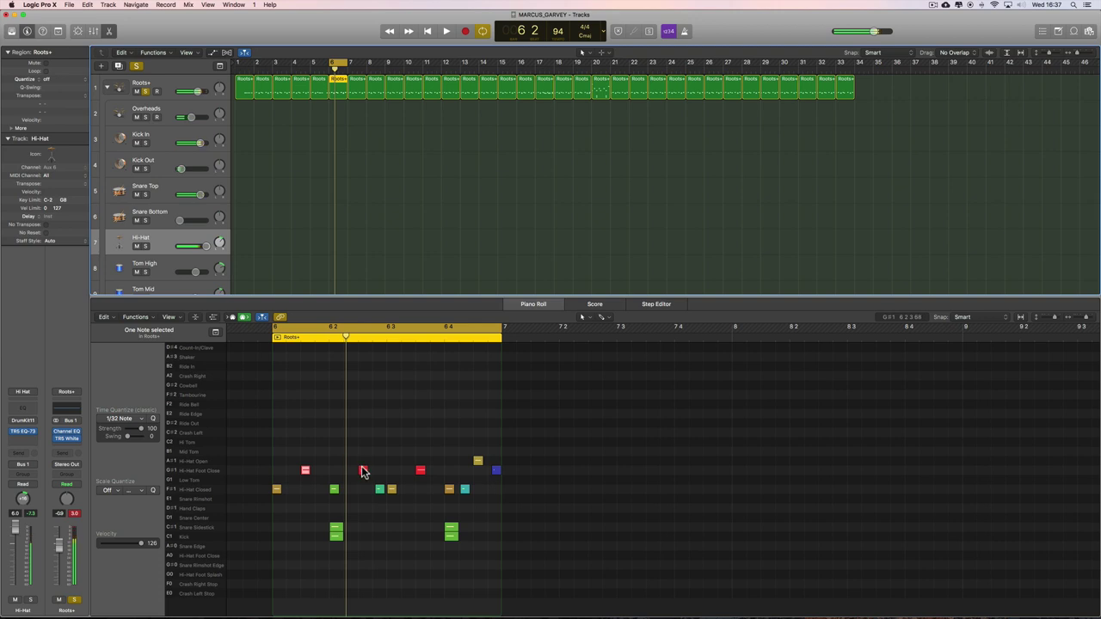
pyautogui.press('space')
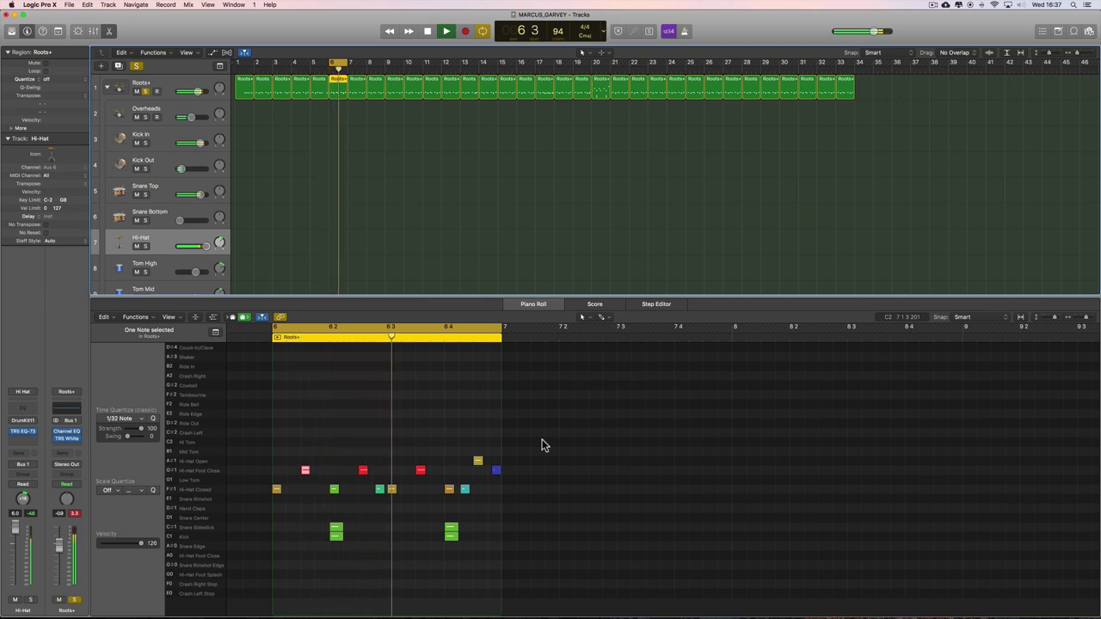
# - Stop the looped playback and collapse the Roots+ track stack
pyautogui.press('space')
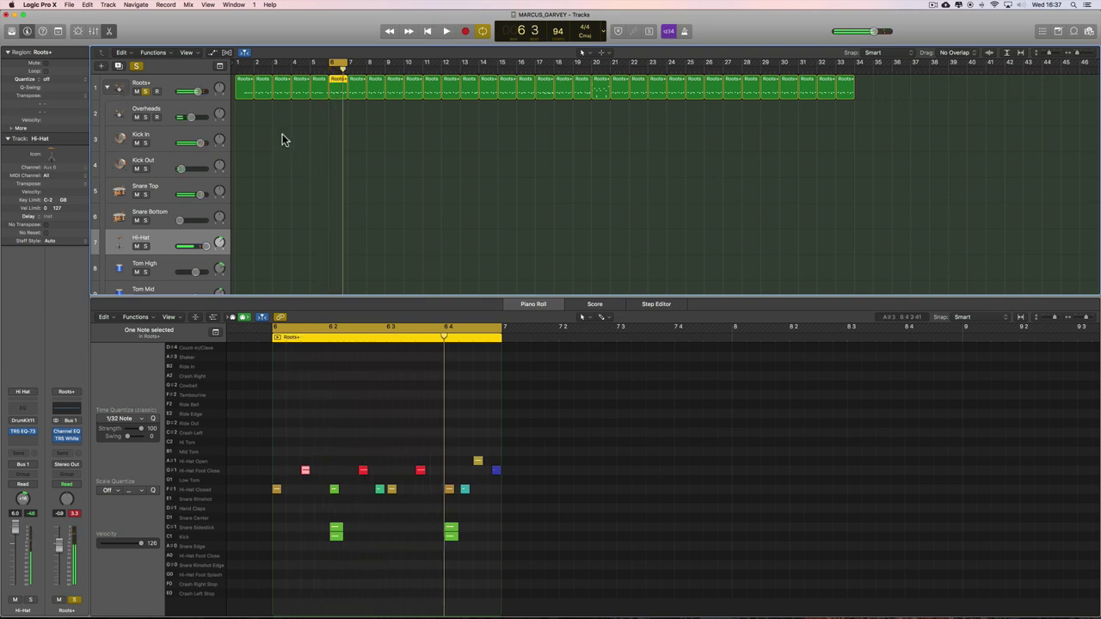
pyautogui.scroll(-10, 301, 150)
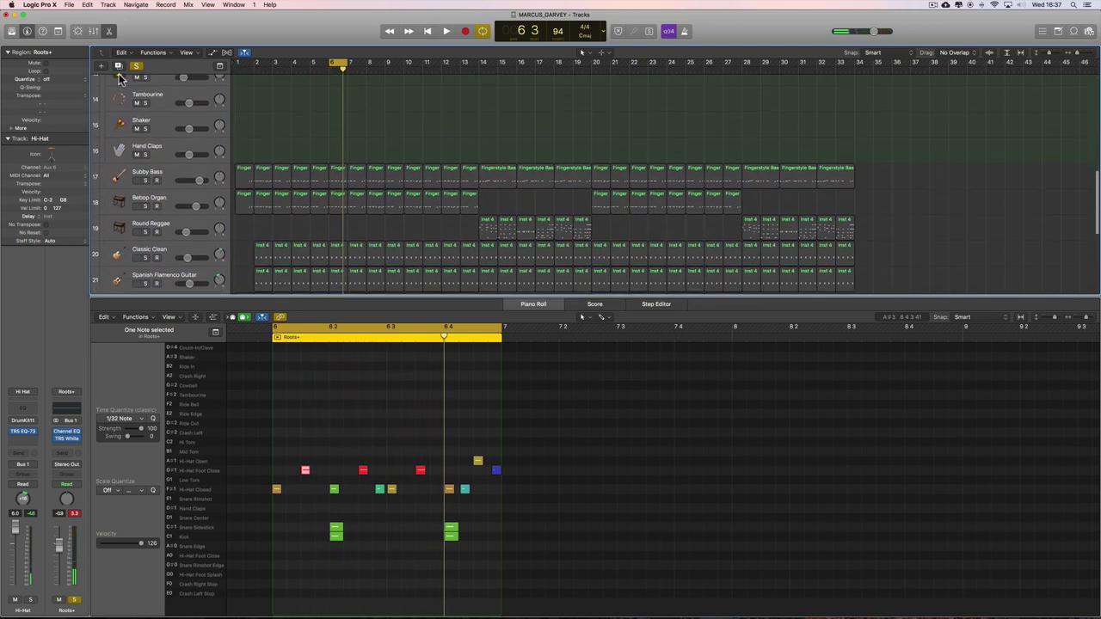
pyautogui.scroll(10, 121, 77)
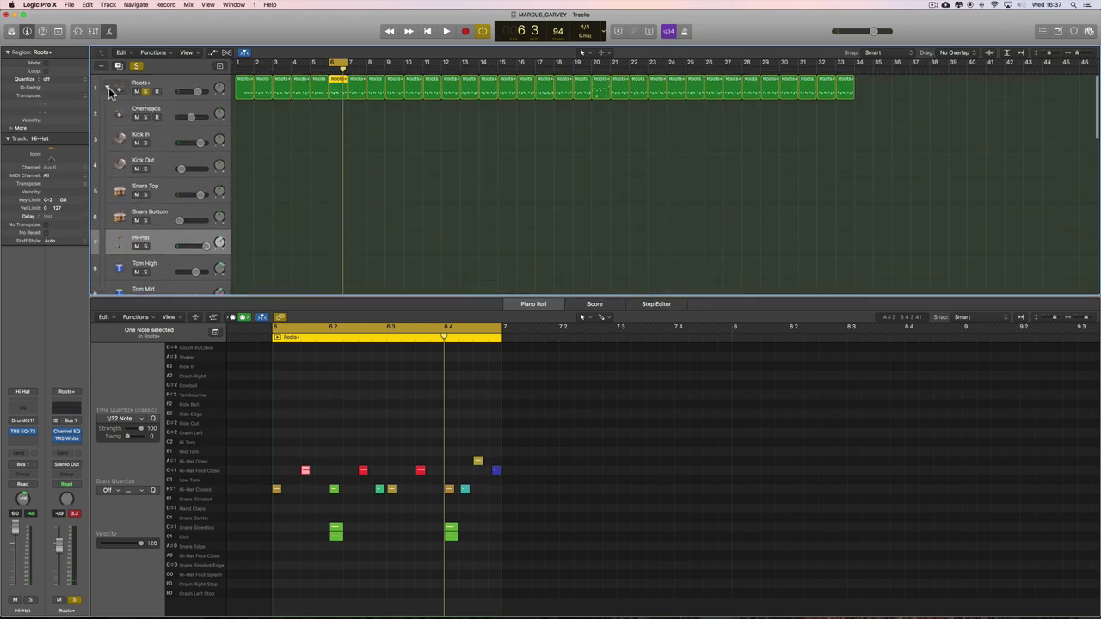
pyautogui.click(108, 89)
# - Play the soloed Roots+ drum loop in bar 6 and look over the other tracks of the arrangement
pyautogui.press('space')
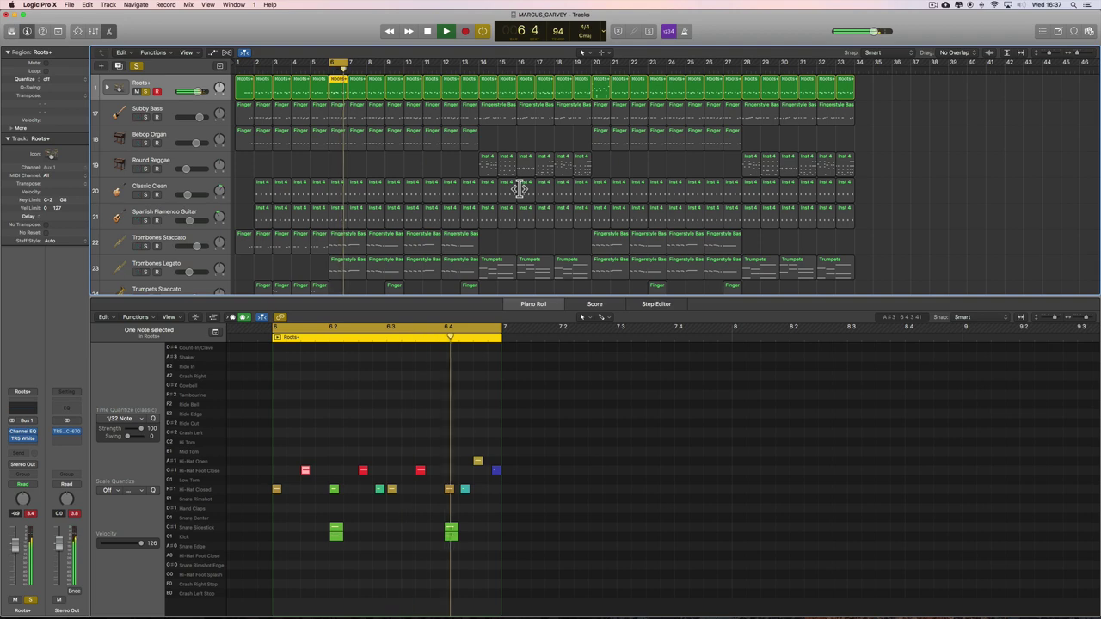
pyautogui.press('space')
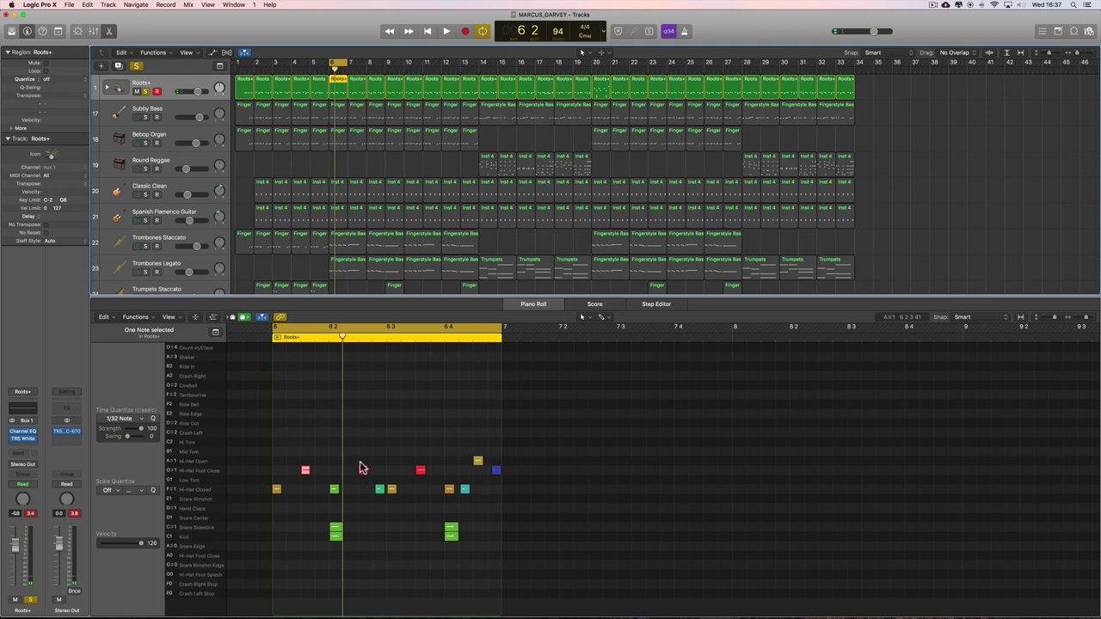
pyautogui.press('space')
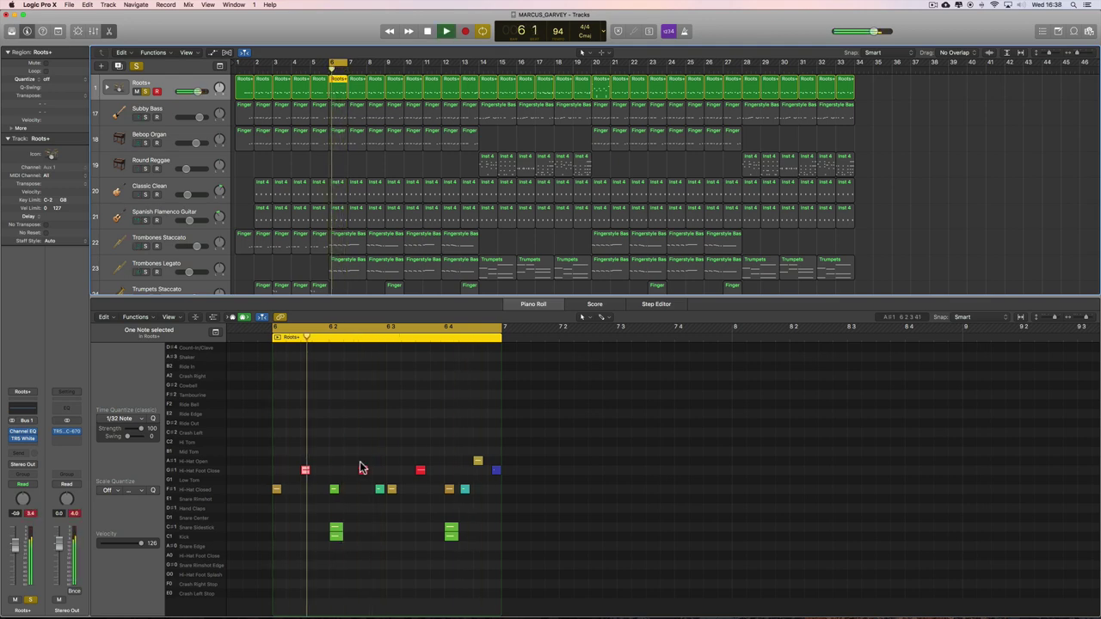
pyautogui.press('space')
pyautogui.scroll(-5, 456, 248)
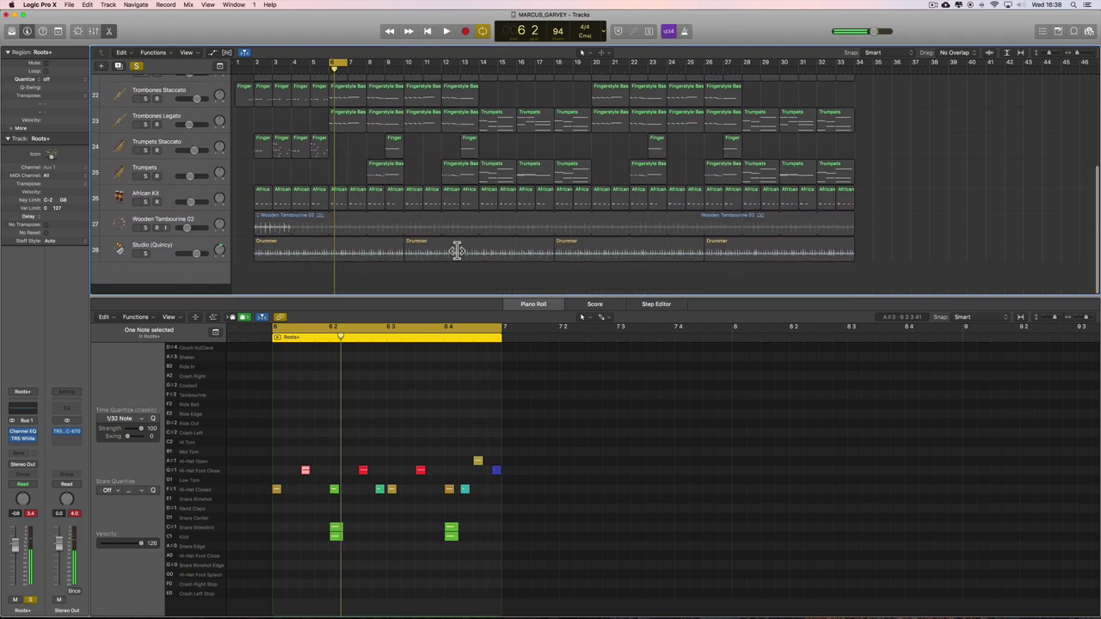
pyautogui.scroll(4, 362, 172)
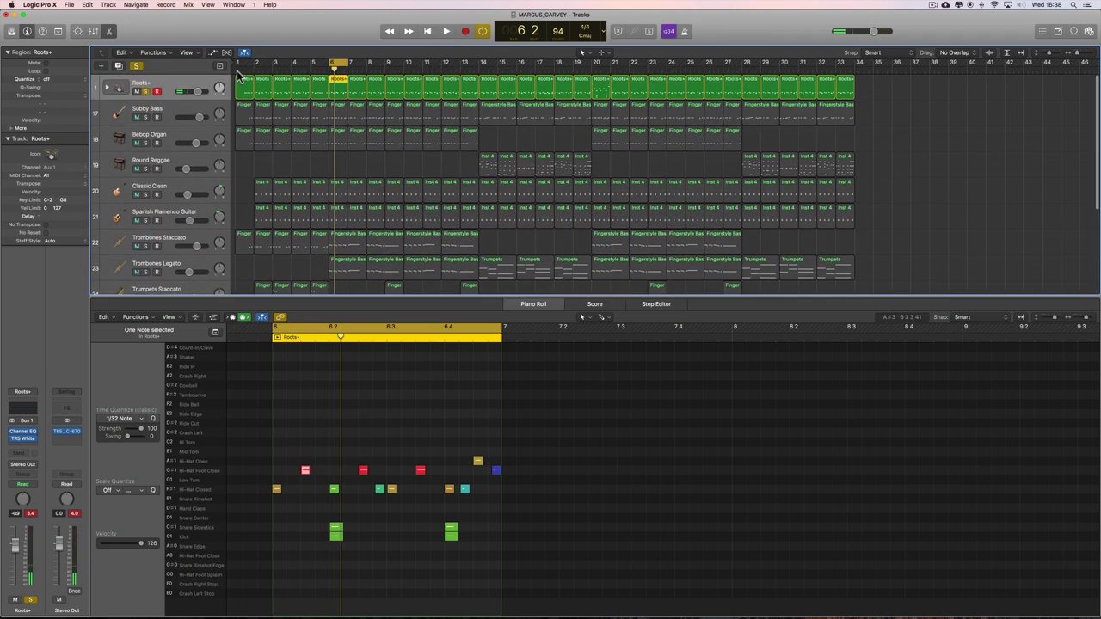
# - Switch to the Untitled 1 project and play its recreated drum pattern for comparison
pyautogui.click(232, 6)
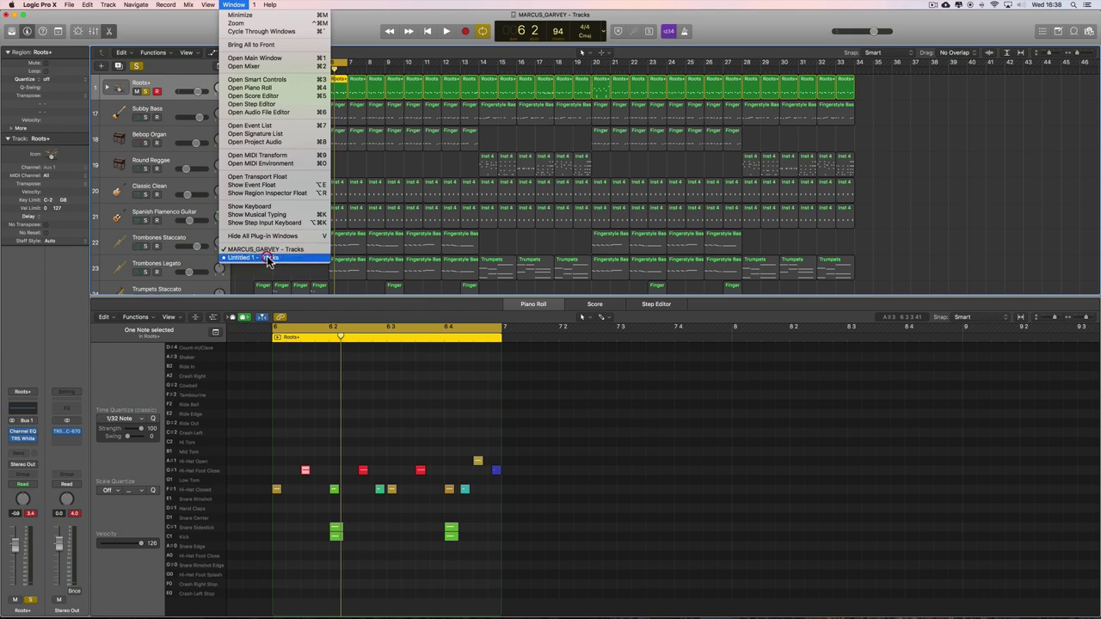
pyautogui.click(267, 256)
pyautogui.press('space')
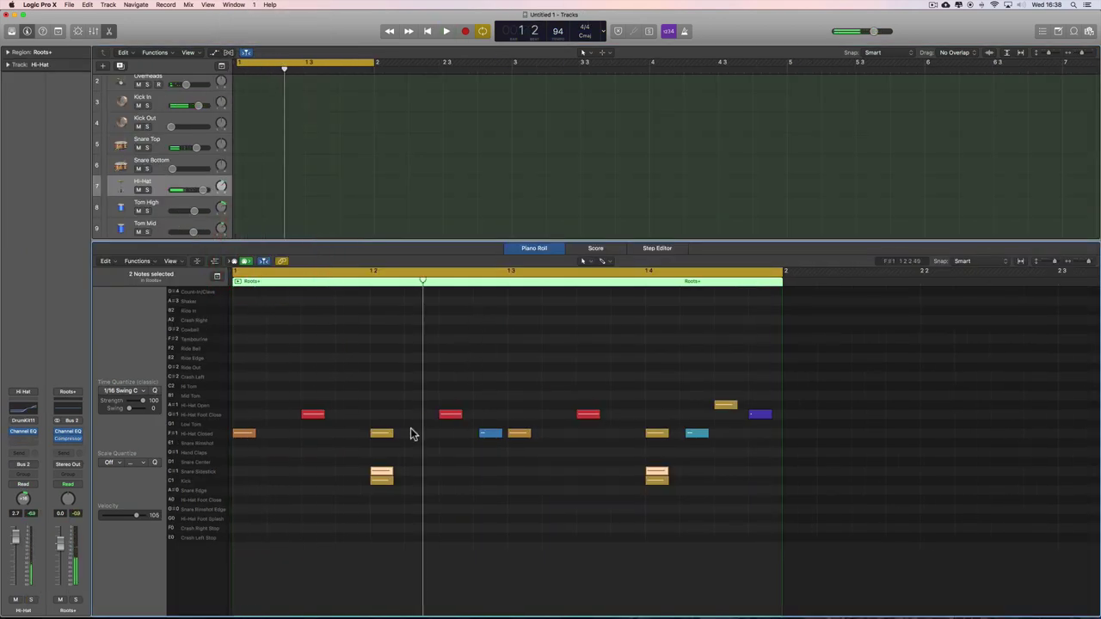
pyautogui.moveTo(323, 414)
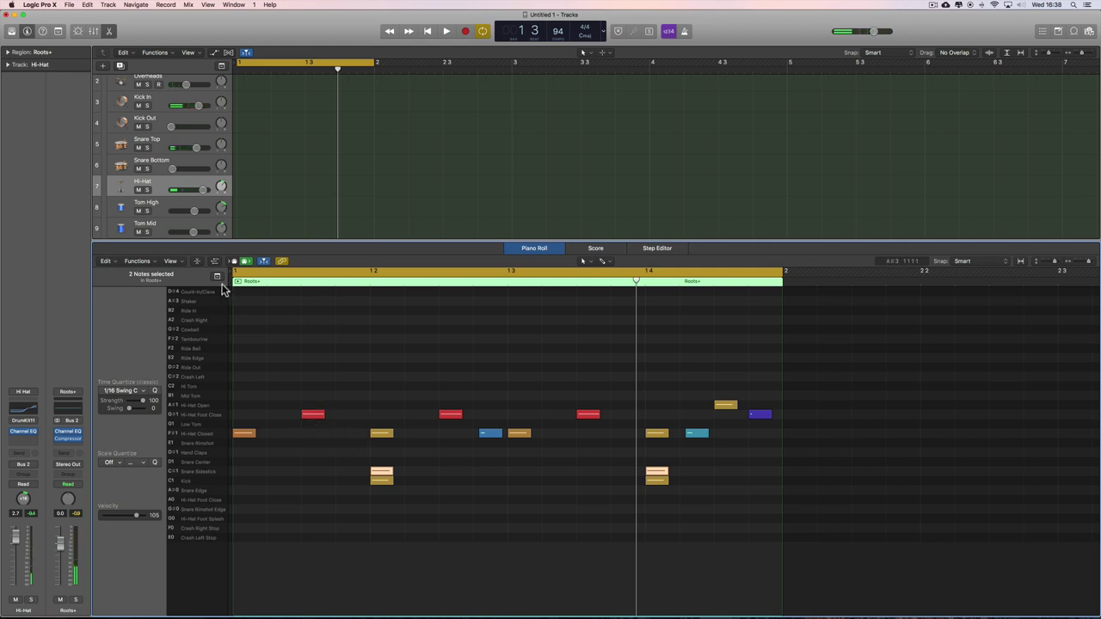
# - Raise the Hi-Hat channel volume to 6.0 dB and play the drum pattern
pyautogui.keyDown('alt'); pyautogui.click(204, 190); pyautogui.keyUp('alt')
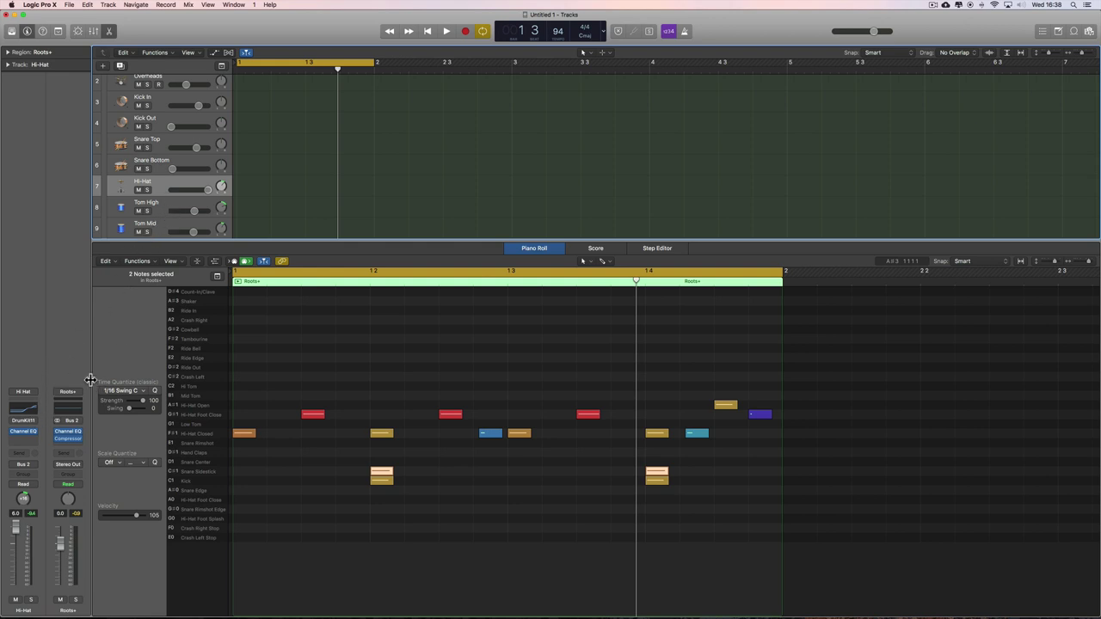
pyautogui.press('space')
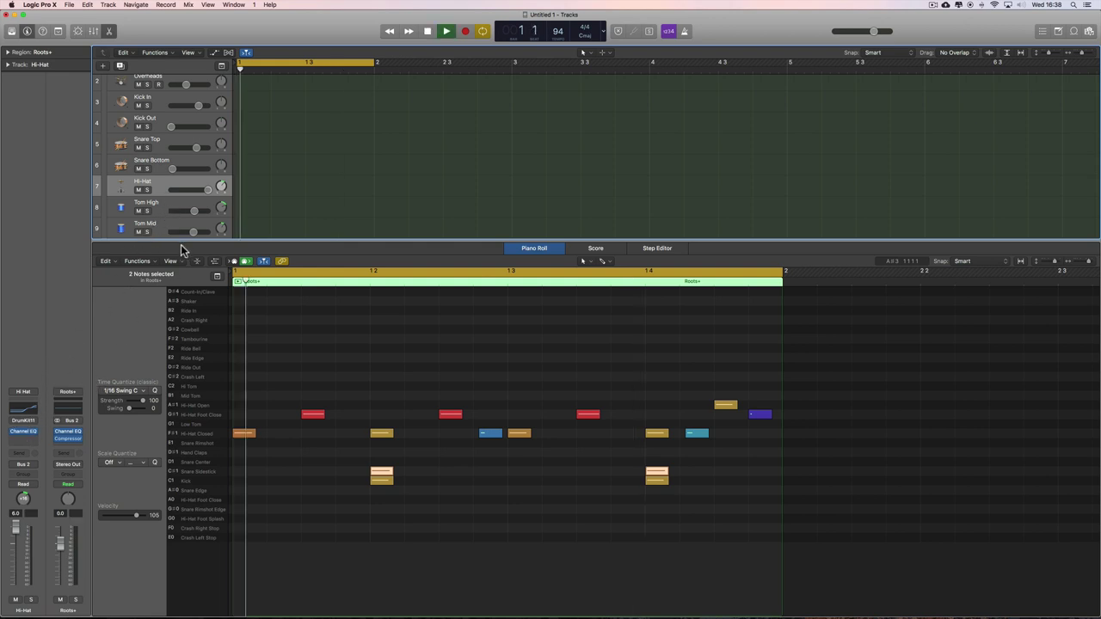
pyautogui.press('space')
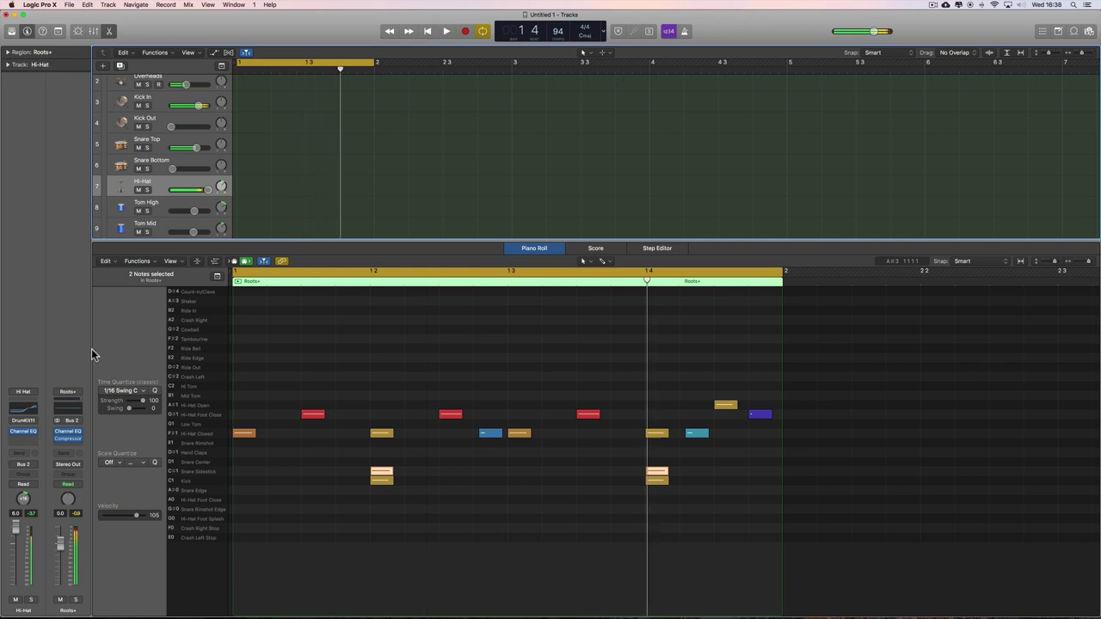
# - Set the output gain of the Hi-Hat's Channel EQ to +3.0 dB and listen to the pattern
pyautogui.click(24, 433)
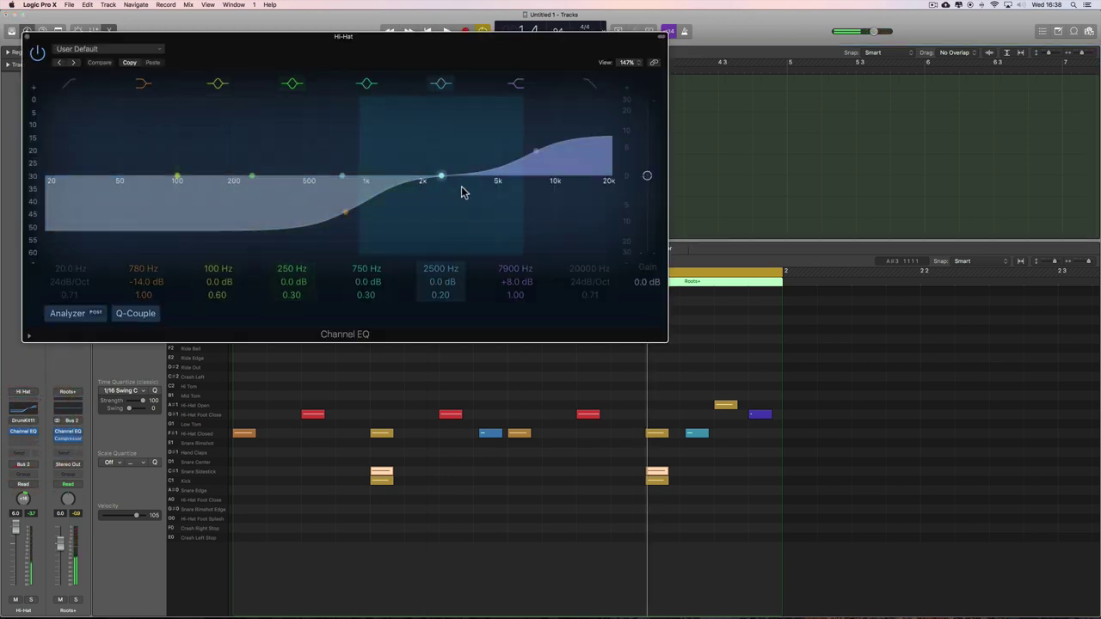
pyautogui.moveTo(649, 178); pyautogui.dragTo(646, 168)
pyautogui.press('space')
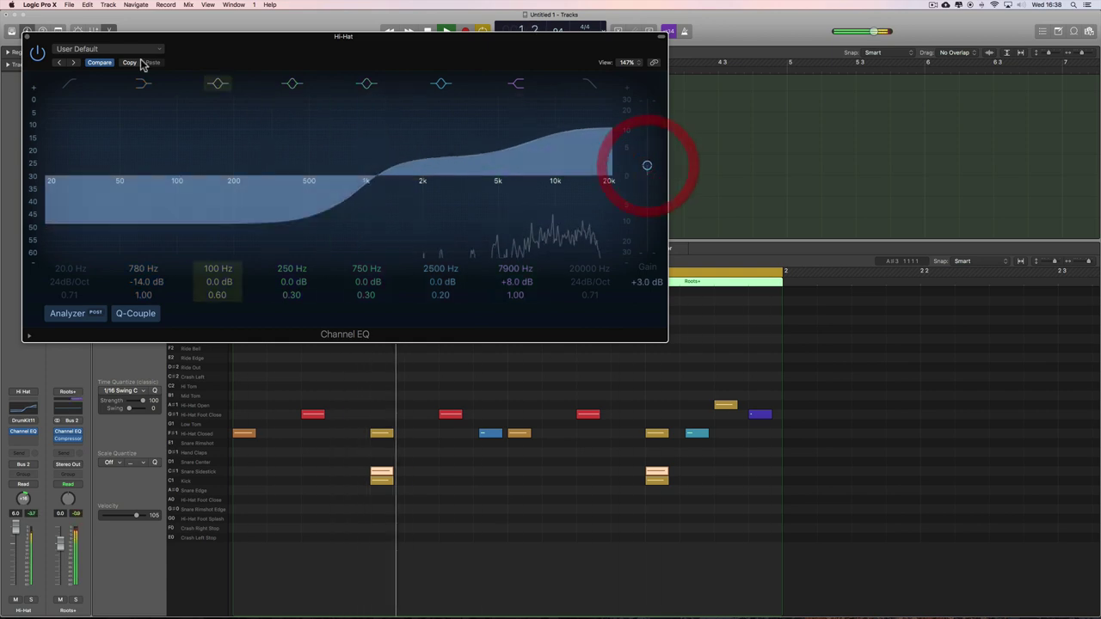
pyautogui.click(27, 36)
pyautogui.press('space')
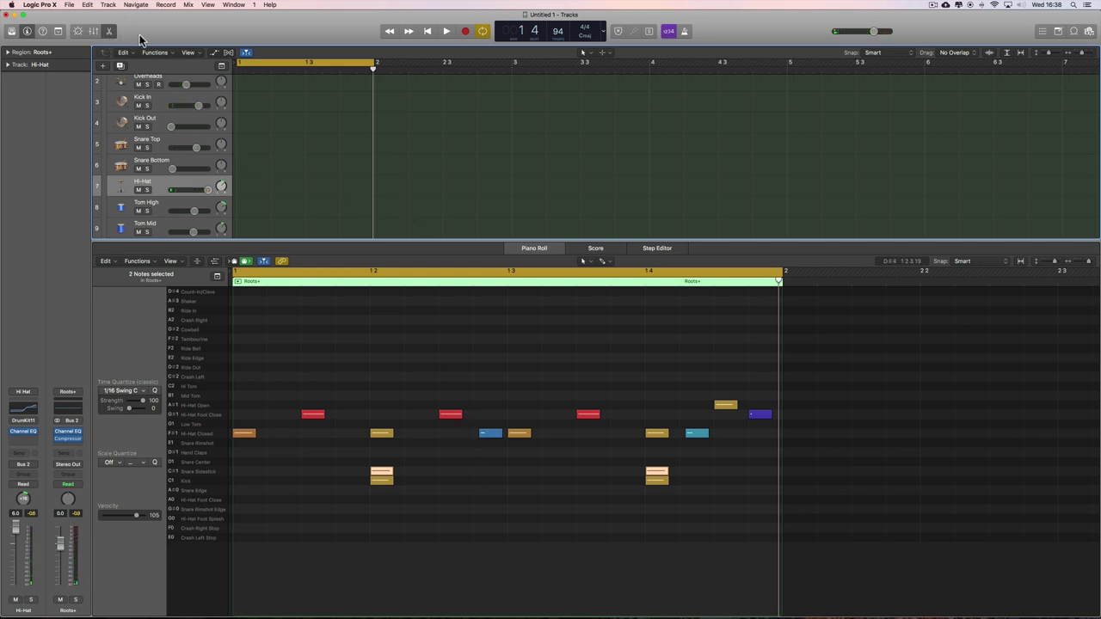
# - Hide the Piano Roll editor, return to the MARCUS_GARVEY project and play its soloed drums in bar 6
pyautogui.click(108, 31)
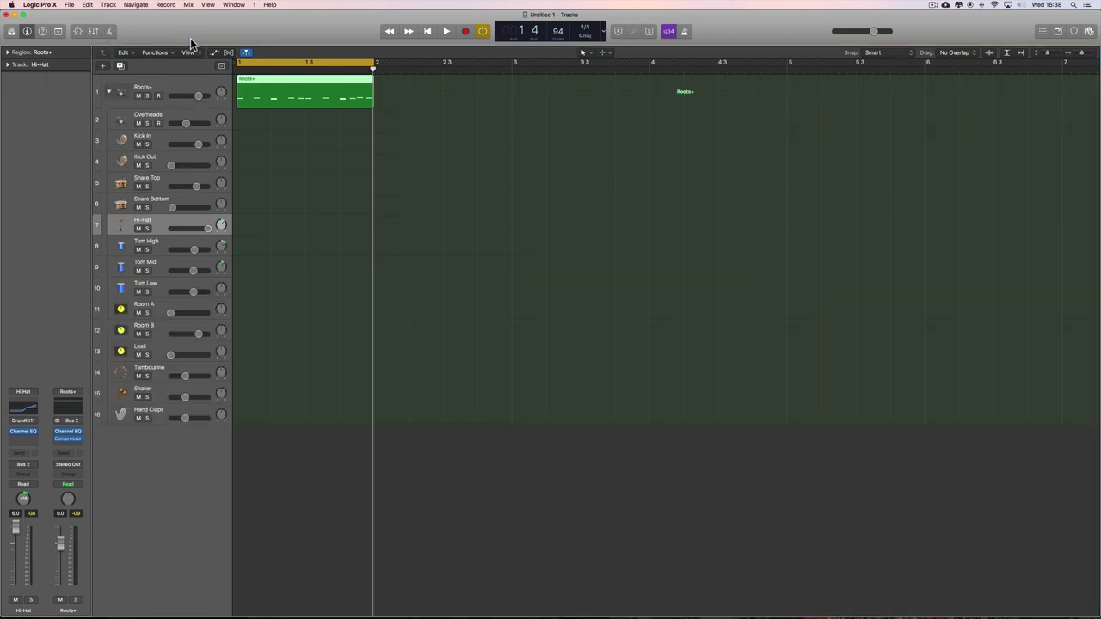
pyautogui.click(234, 5)
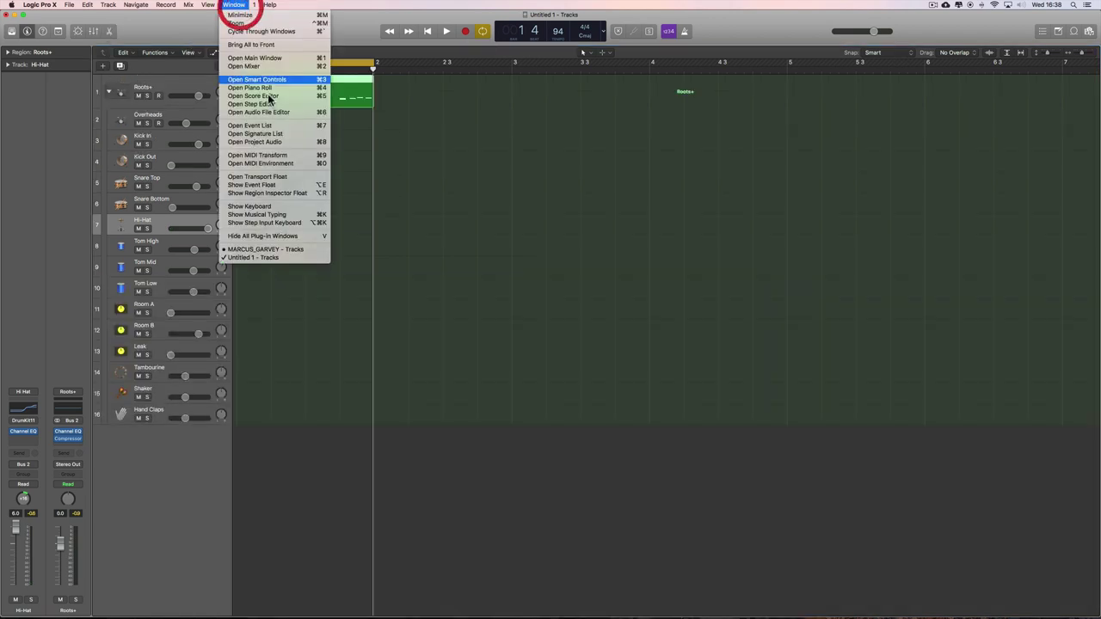
pyautogui.click(275, 250)
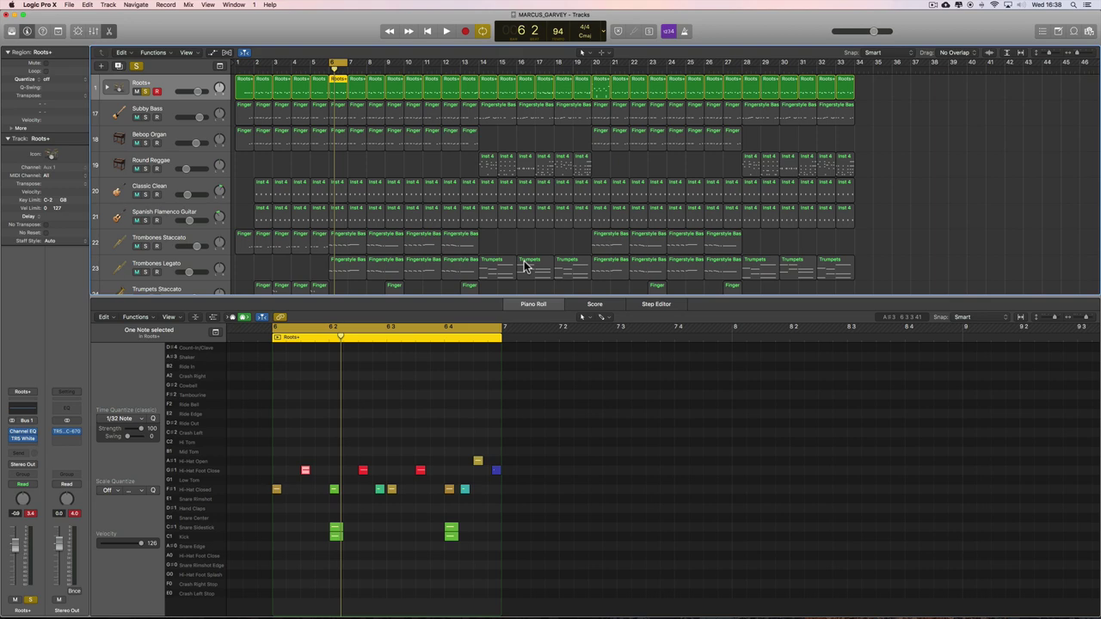
pyautogui.press('space')
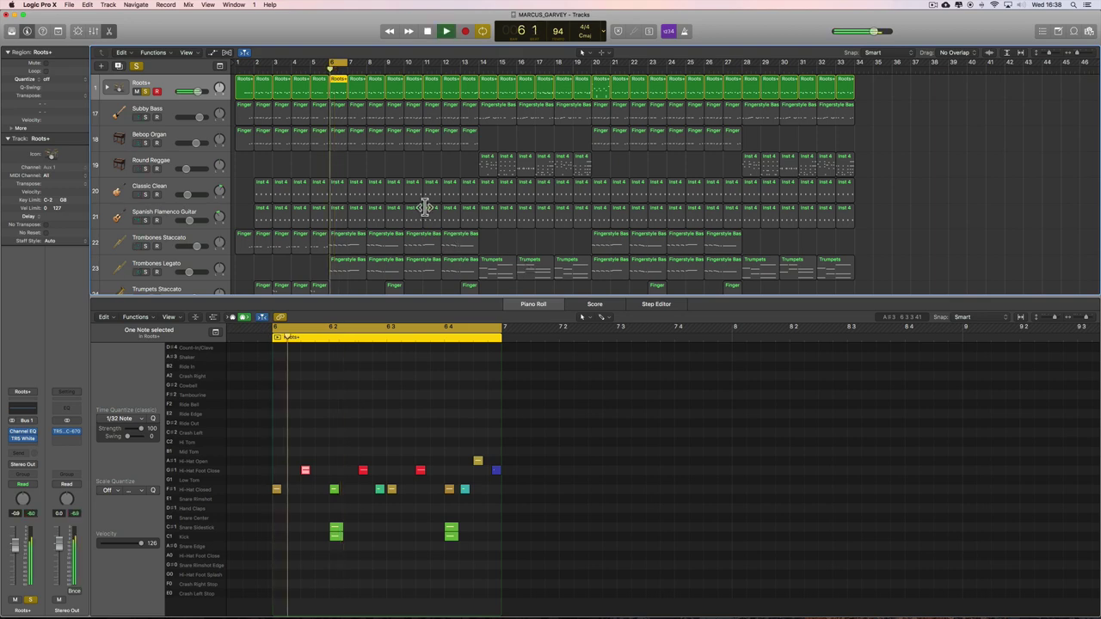
pyautogui.press('space')
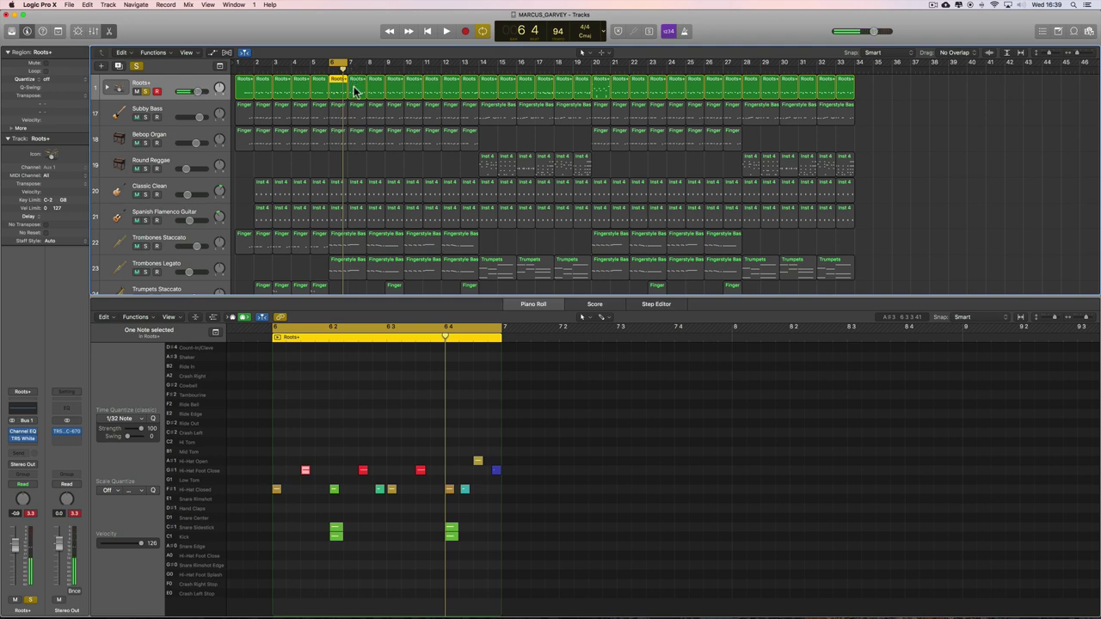
# - Extend the cycle range to four bars starting at bar 6, enlarge the arrangement horizontally and play the drums
pyautogui.moveTo(344, 66); pyautogui.dragTo(404, 66)
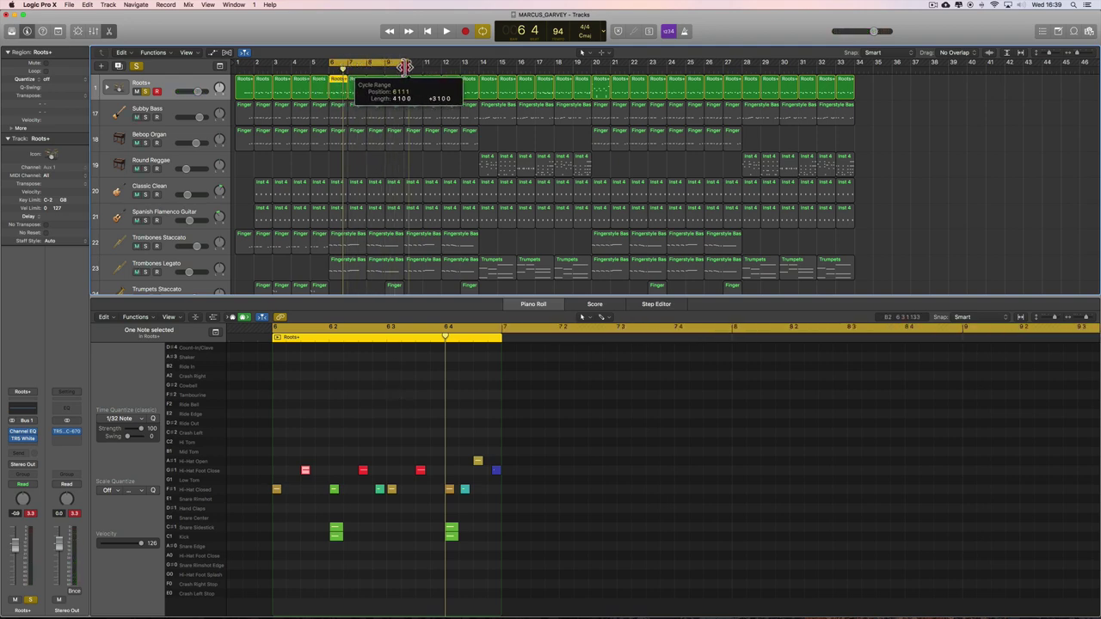
pyautogui.click(571, 75)
pyautogui.press('super+Right')
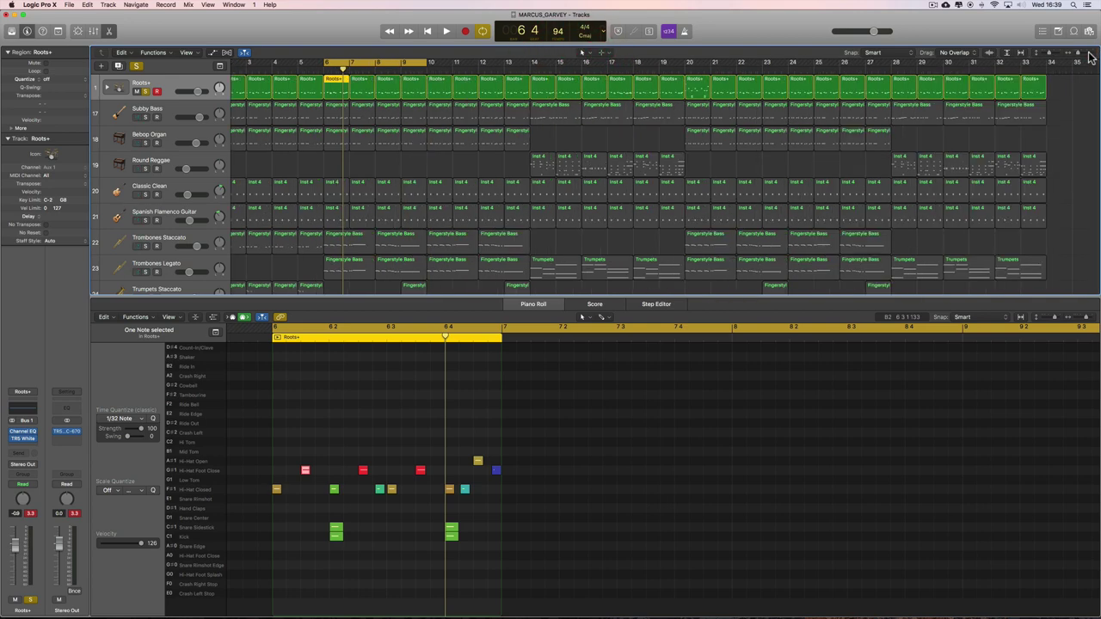
pyautogui.press('super+Right')
pyautogui.press('space')
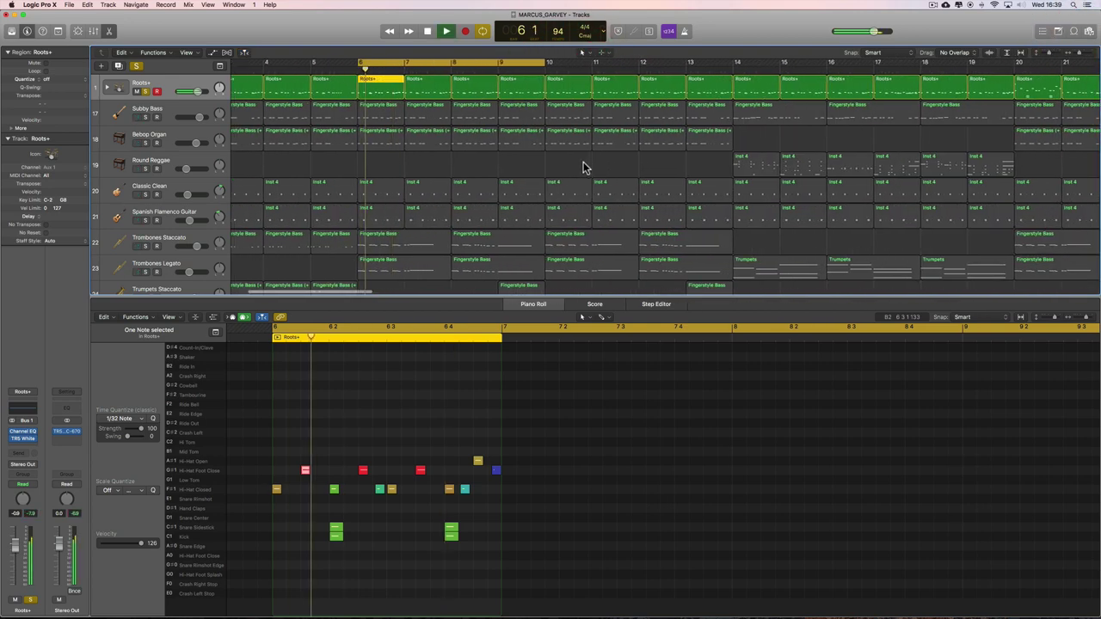
pyautogui.press('space')
# - Unsolo the Roots+ track and play the full arrangement through the cycle of bars 6 to 9
pyautogui.click(144, 92)
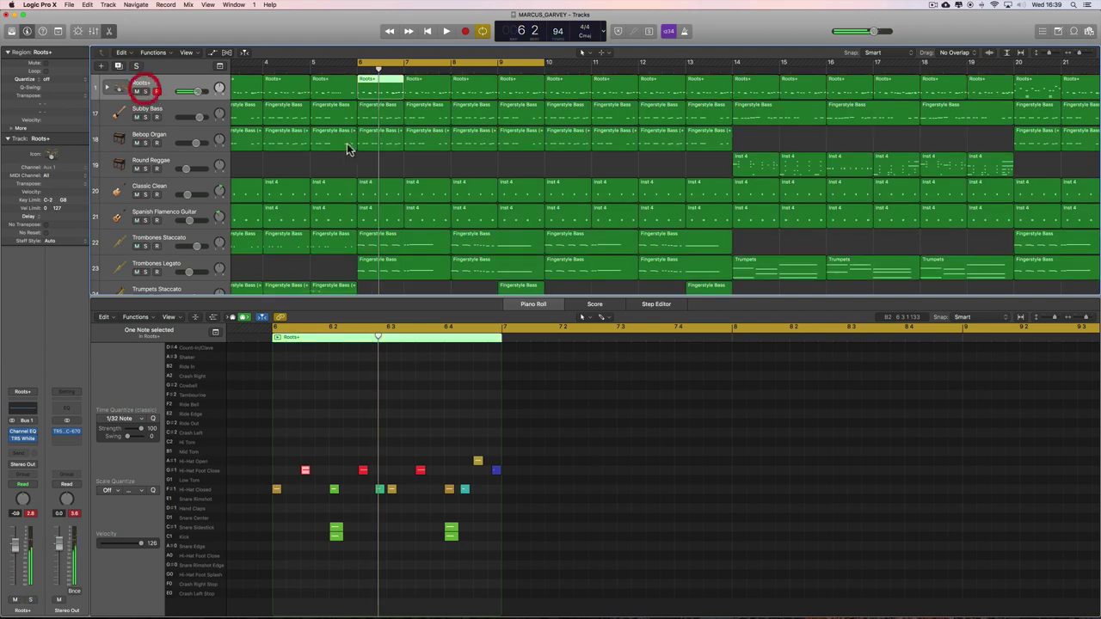
pyautogui.press('space')
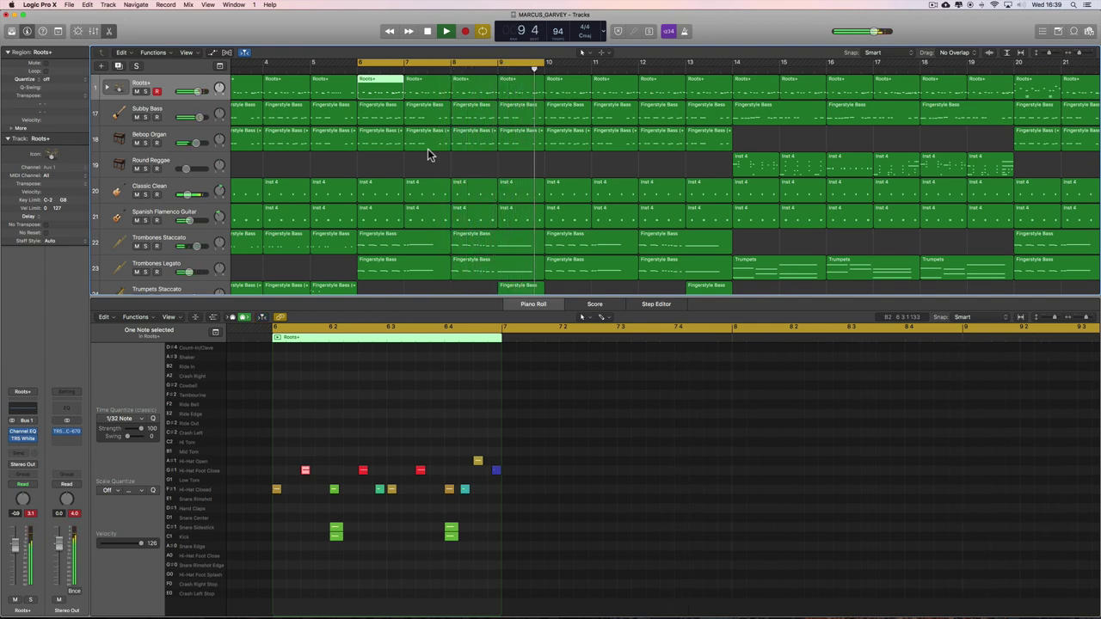
pyautogui.press('space')
# - Select the four Roots+ regions in bars 6 to 9 and examine their drum notes in the Piano Roll
pyautogui.moveTo(432, 84); pyautogui.dragTo(551, 113)
pyautogui.hscroll(-8, 692, 403)
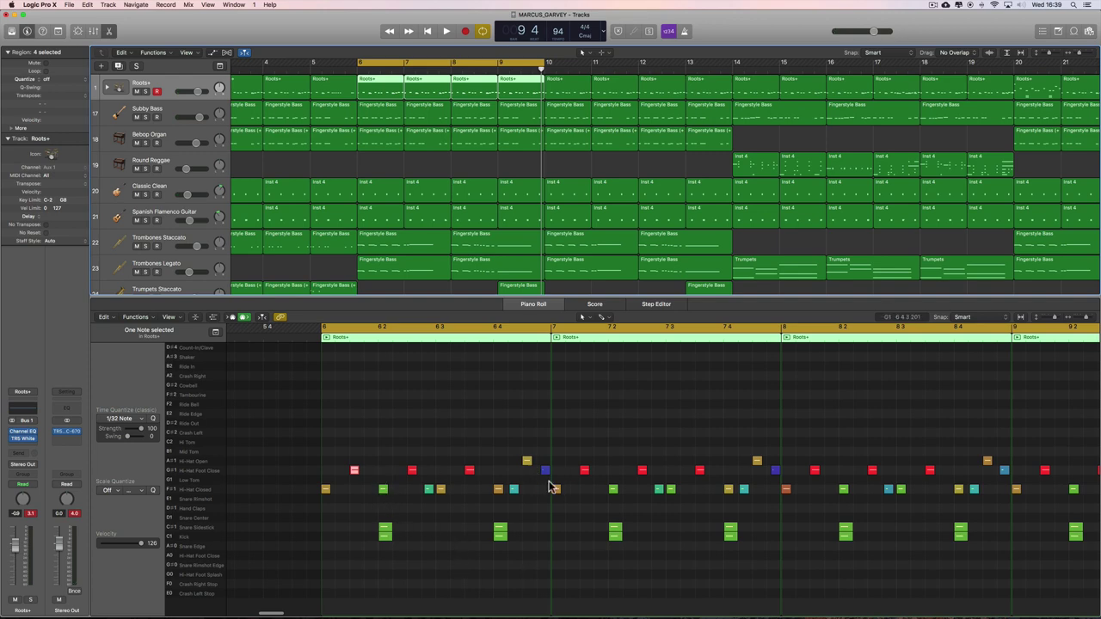
pyautogui.hscroll(4, 550, 488)
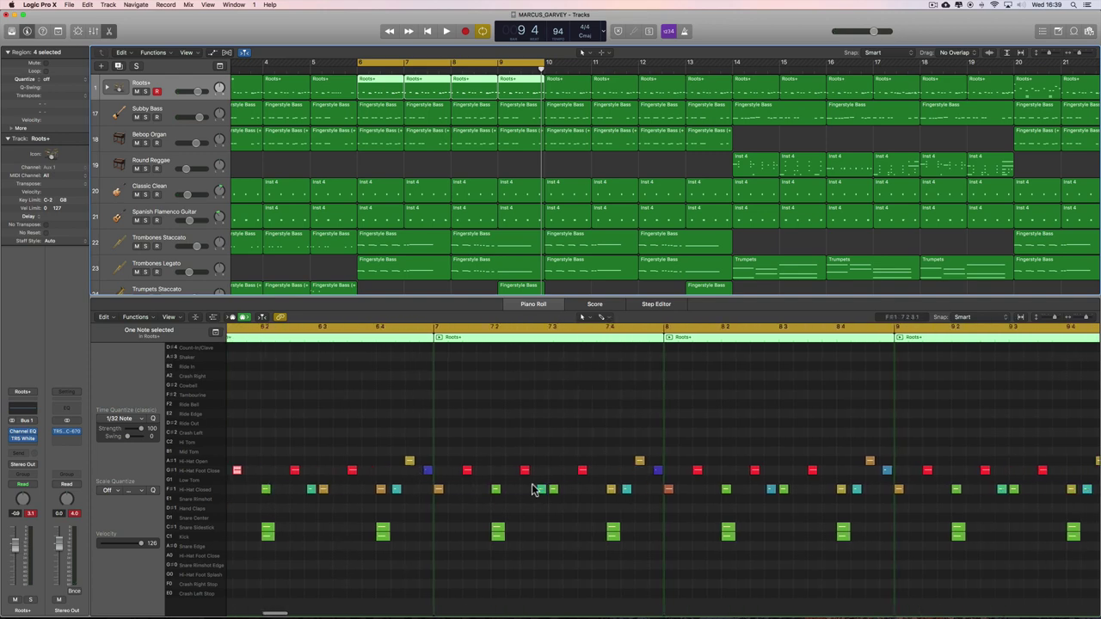
pyautogui.hscroll(2, 621, 511)
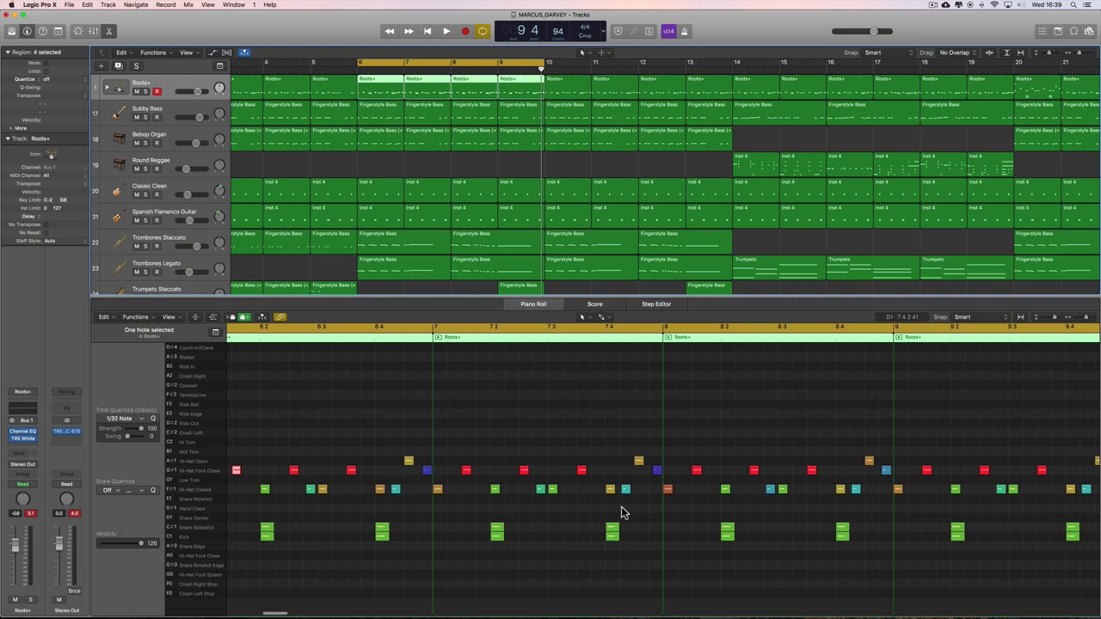
pyautogui.hscroll(2, 624, 513)
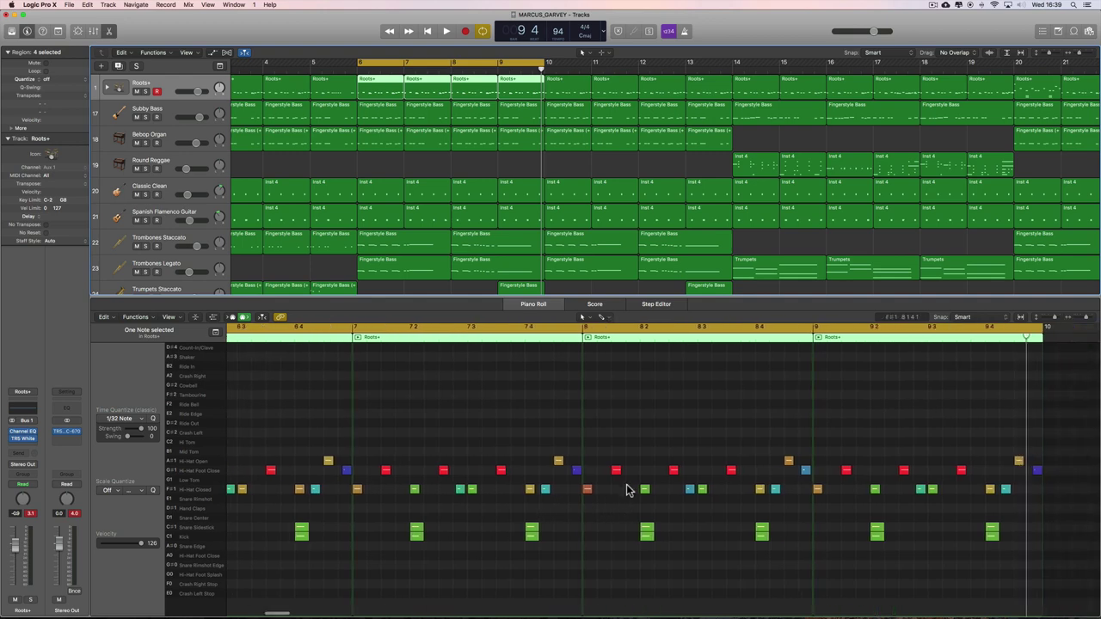
pyautogui.hscroll(5, 757, 507)
pyautogui.hscroll(1, 760, 510)
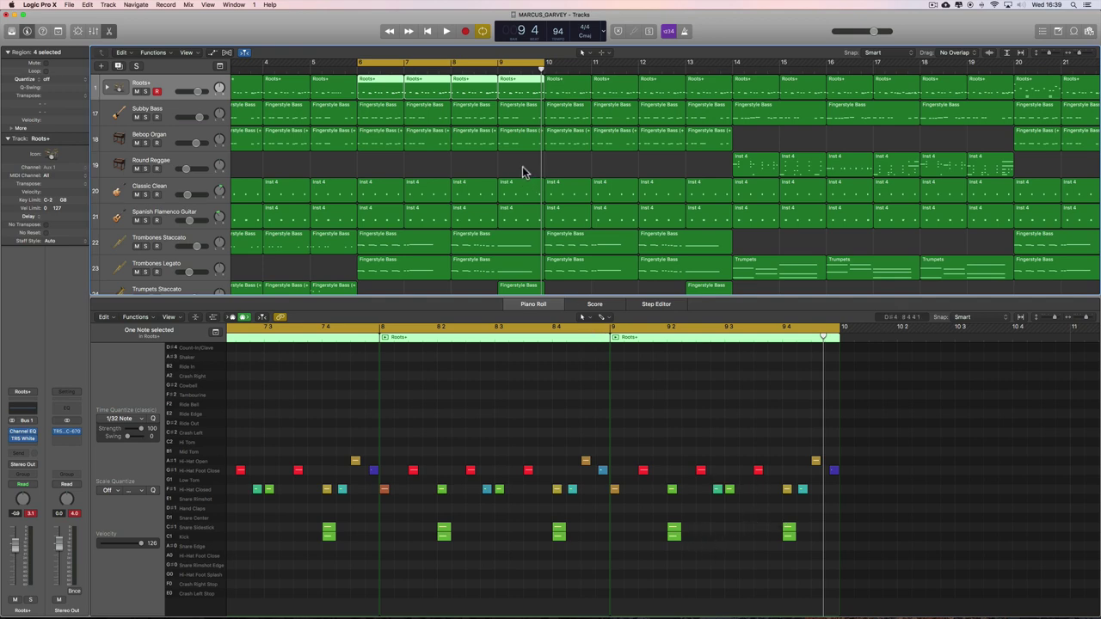
# - Set the cycle range to bar 5 only and play the full arrangement there
pyautogui.click(314, 65)
pyautogui.moveTo(314, 65); pyautogui.dragTo(353, 68)
pyautogui.press('space')
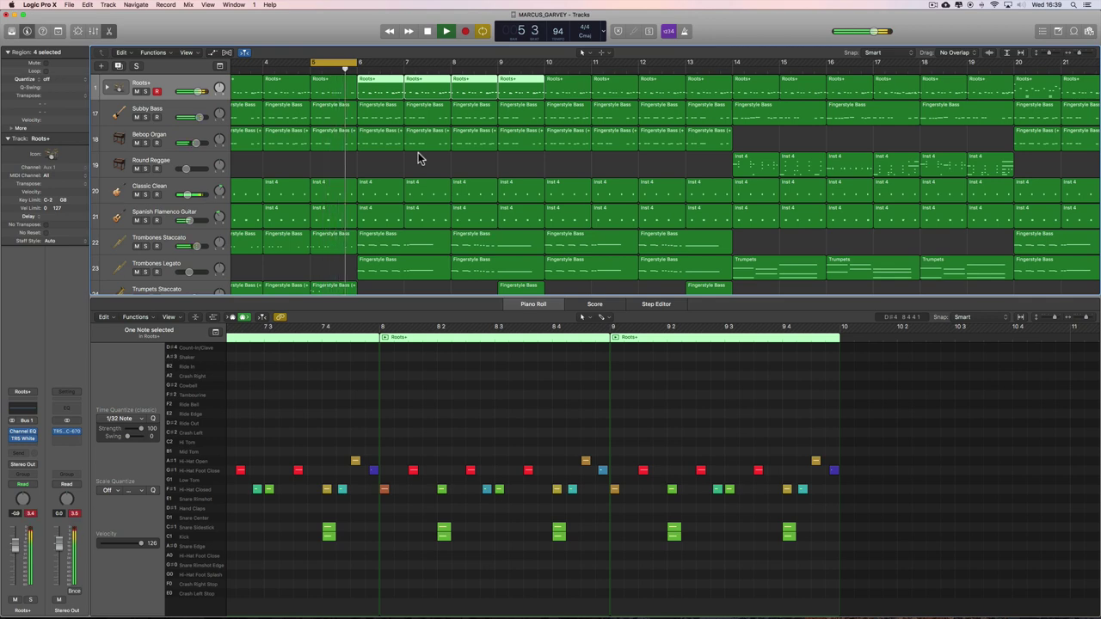
pyautogui.press('space')
# - Show the bar 5 Roots+ region in the Piano Roll and solo the Roots+ track
pyautogui.click(338, 90)
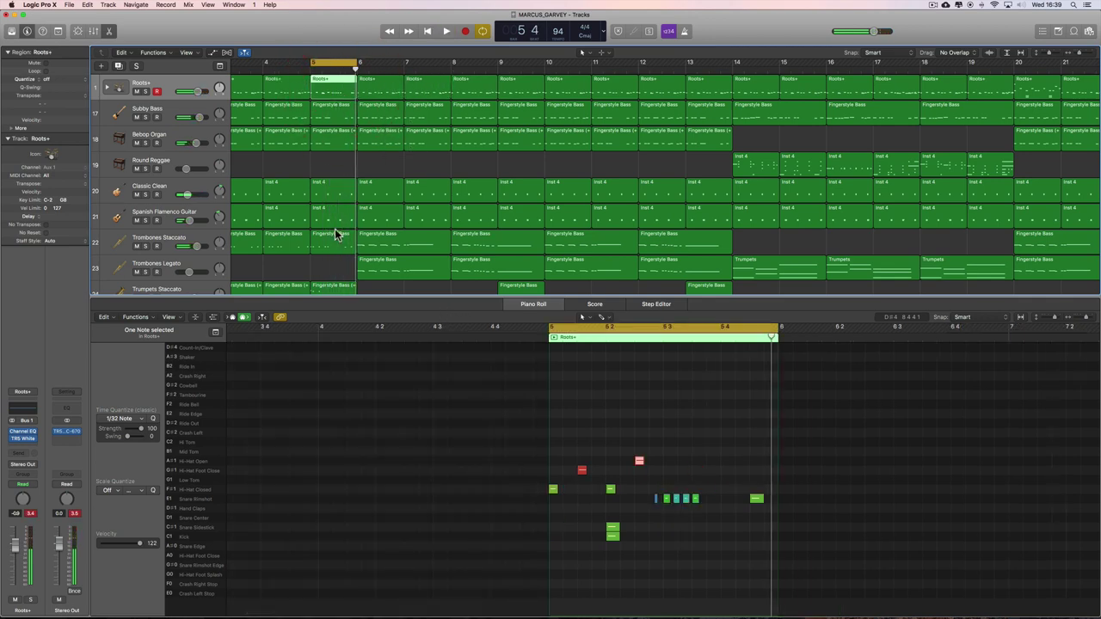
pyautogui.click(145, 92)
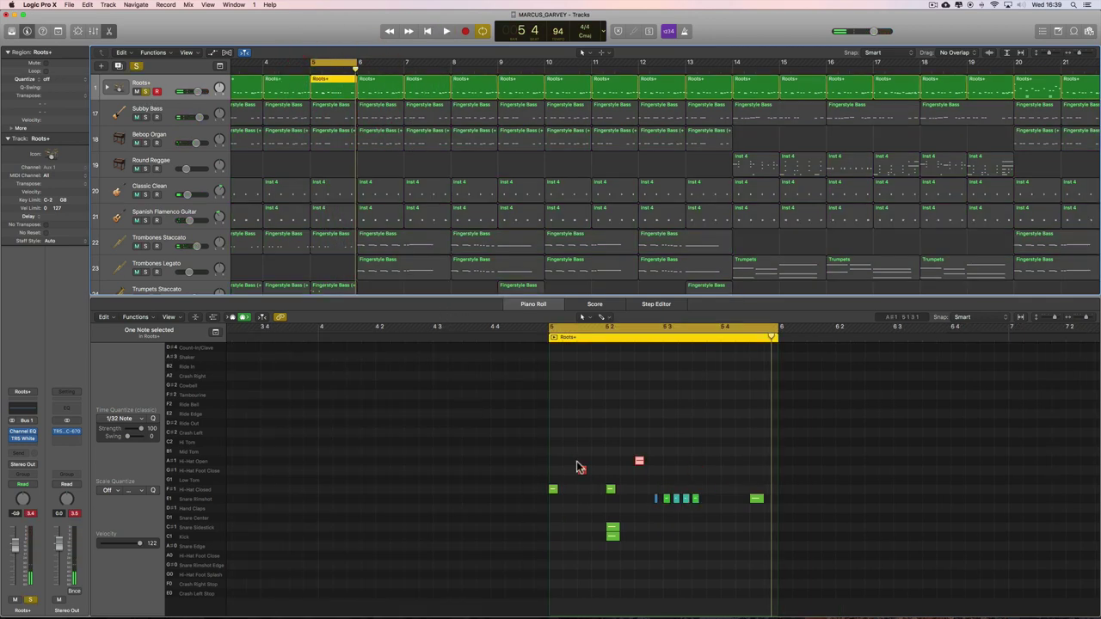
# - Zoom in on the bar 5 fill, audition its first two snare rimshot notes and play the soloed drums
pyautogui.click(1090, 321)
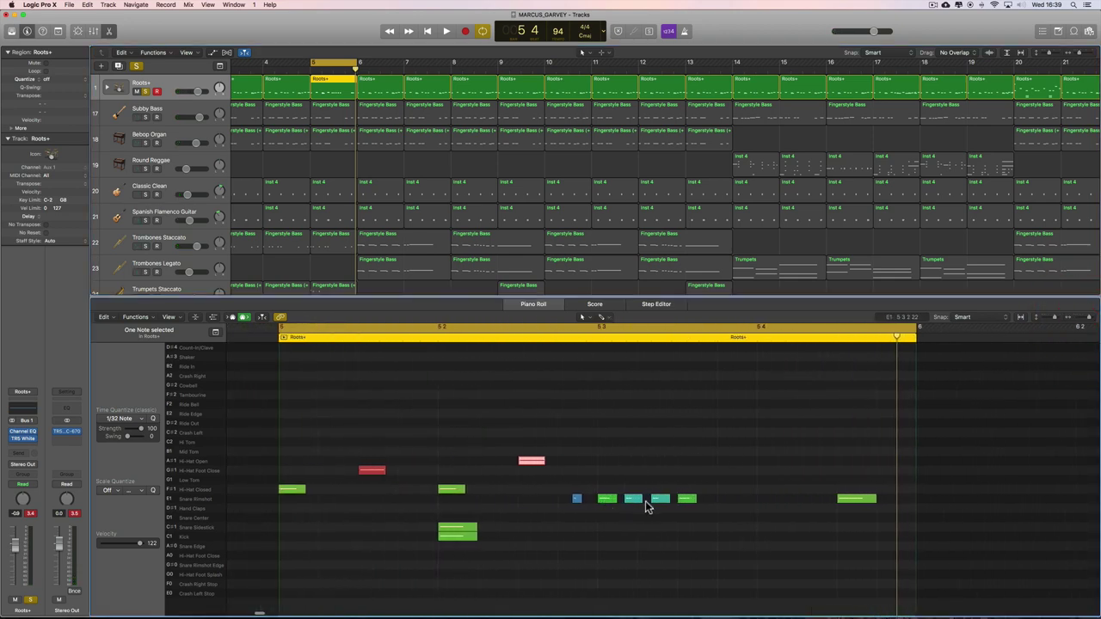
pyautogui.click(575, 500)
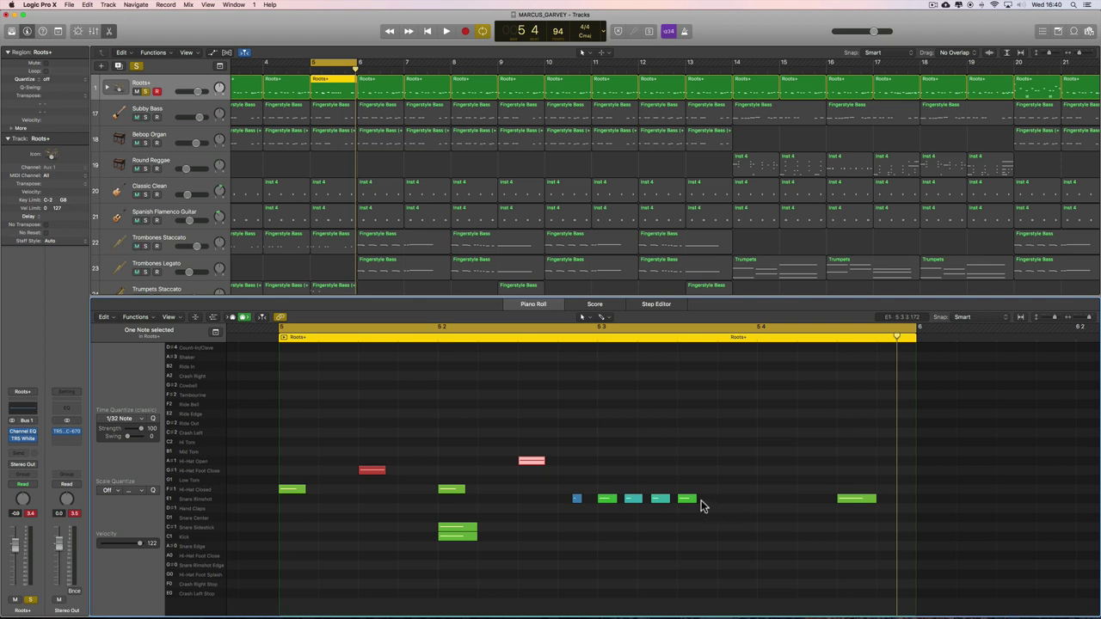
pyautogui.click(607, 501)
pyautogui.press('space')
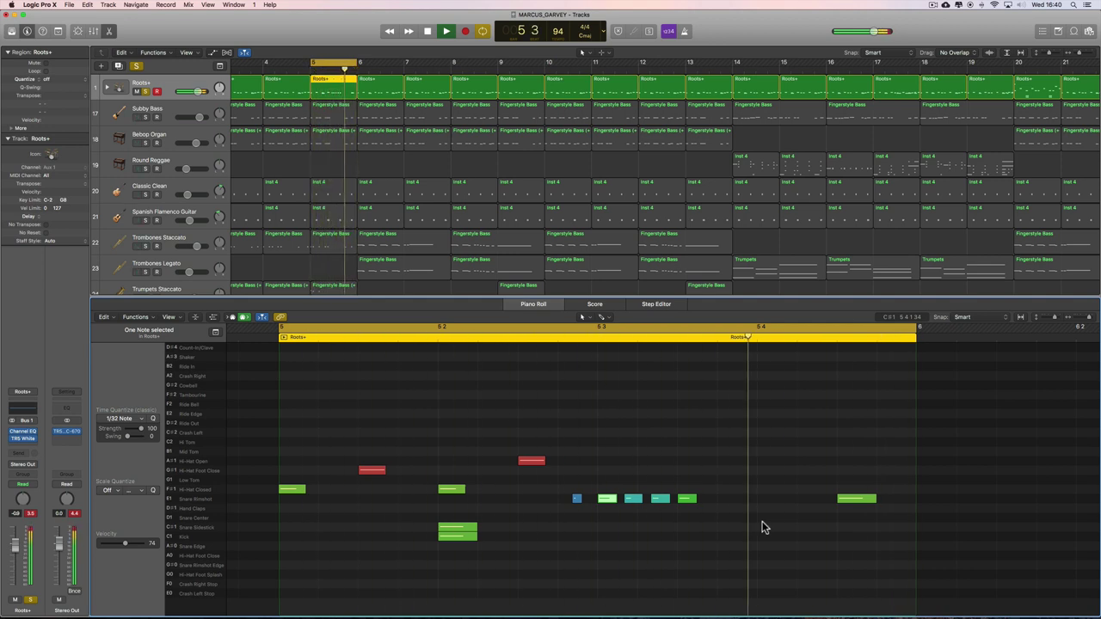
pyautogui.hscroll(-1, 570, 423)
pyautogui.press('space')
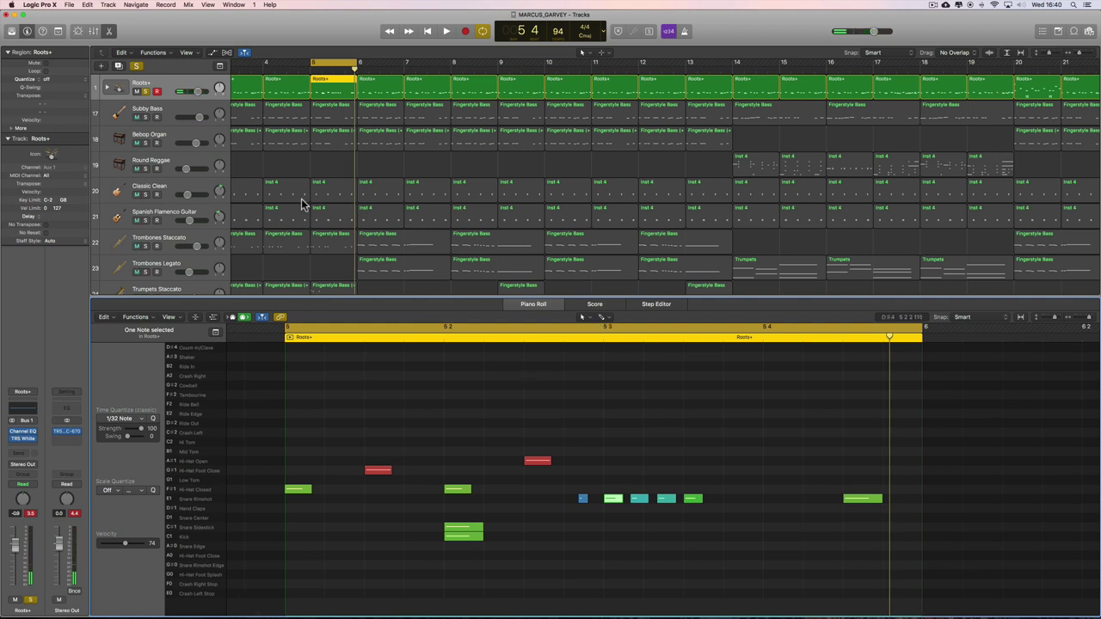
# - Expand the Roots+ drum stack and check in the Mixer where the Snare Top channel's Bus 4 send is routed
pyautogui.click(108, 89)
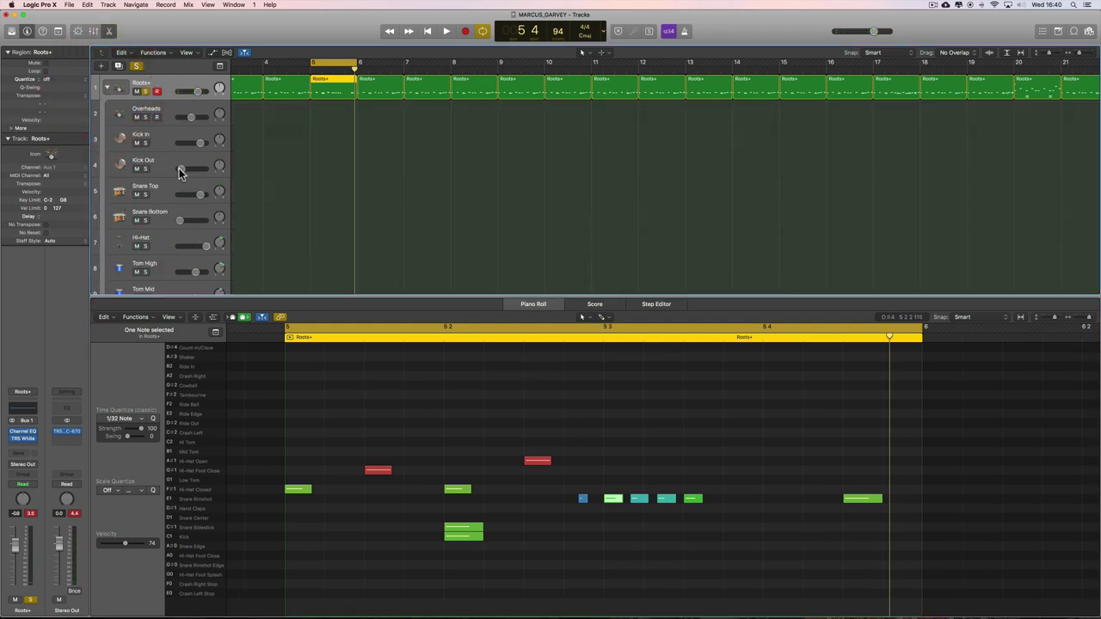
pyautogui.click(164, 191)
pyautogui.click(94, 31)
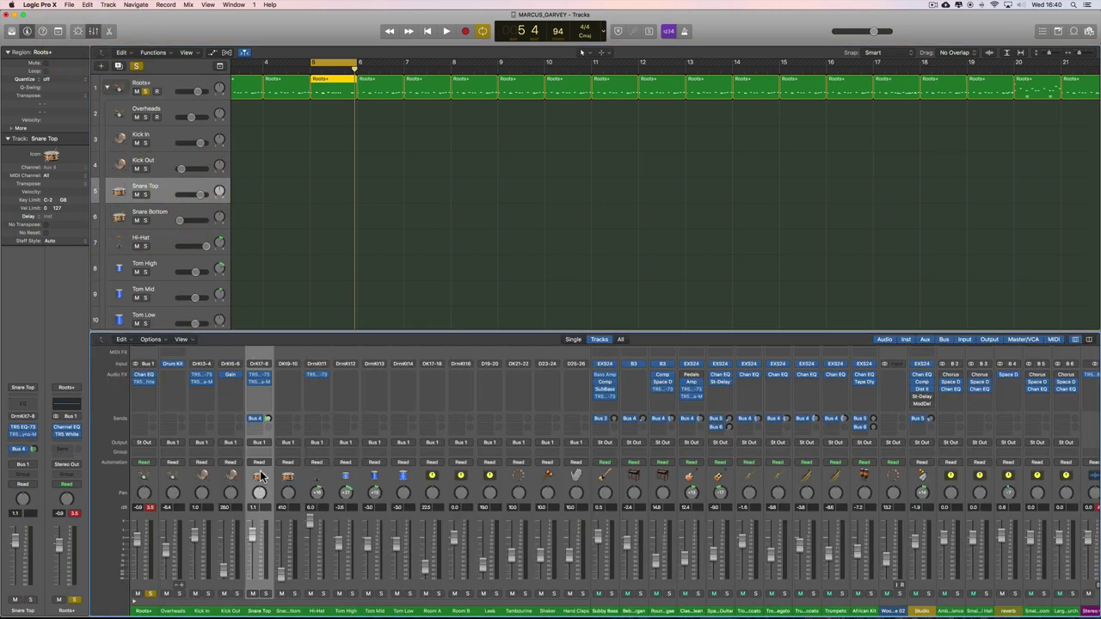
pyautogui.moveTo(264, 421)
pyautogui.click(263, 421)
pyautogui.moveTo(267, 468)
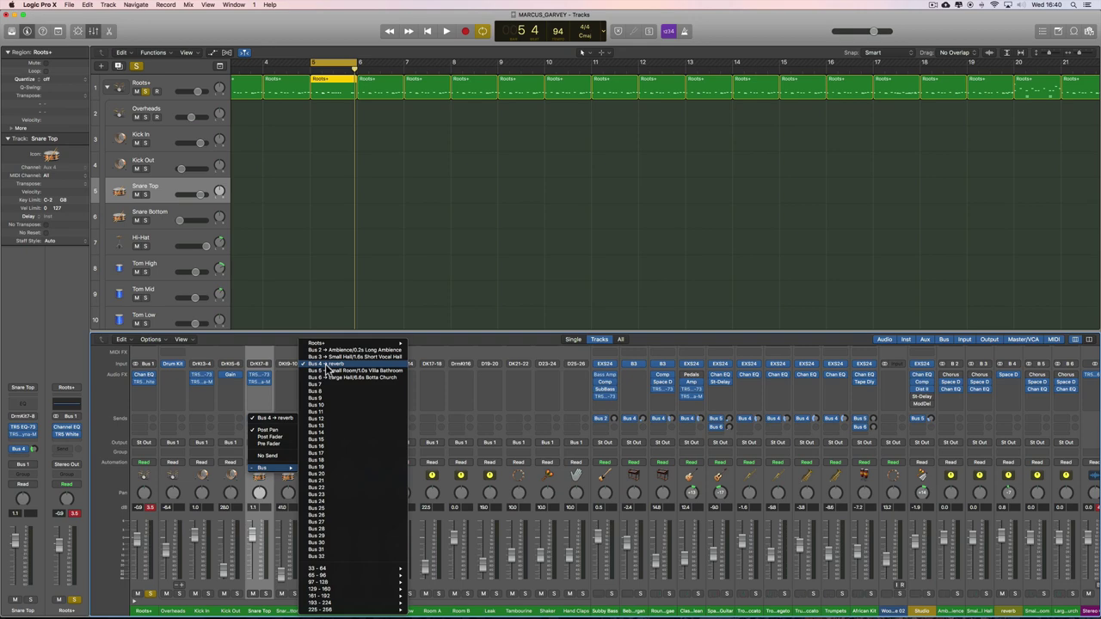
pyautogui.click(327, 398)
# - Check the reverb aux channel's input sources and its Space Designer preset
pyautogui.hscroll(2, 801, 503)
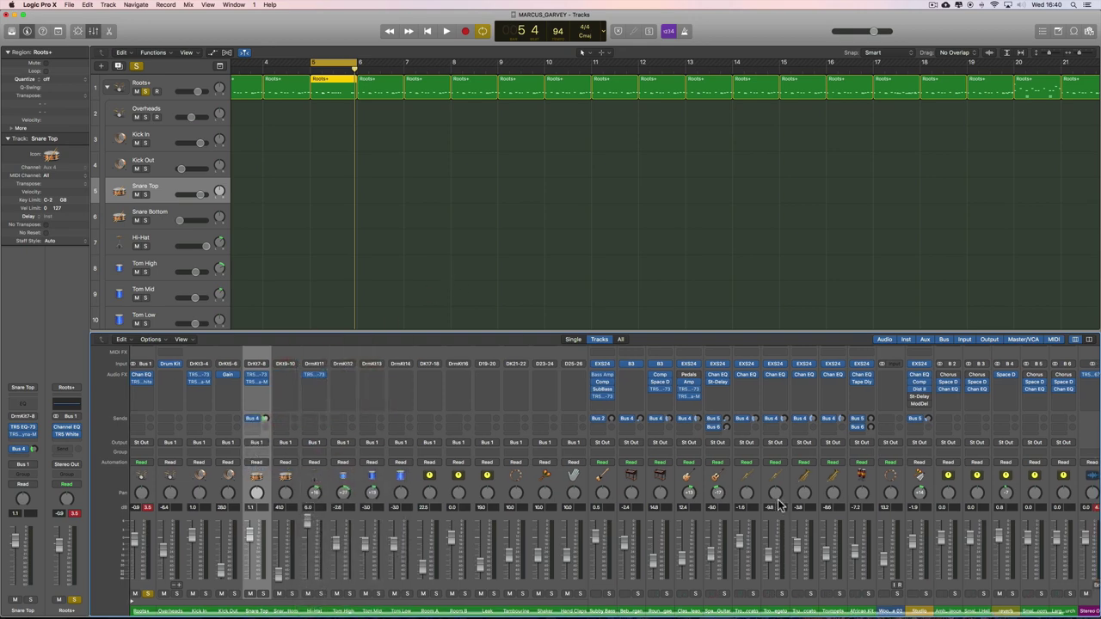
pyautogui.hscroll(3, 802, 503)
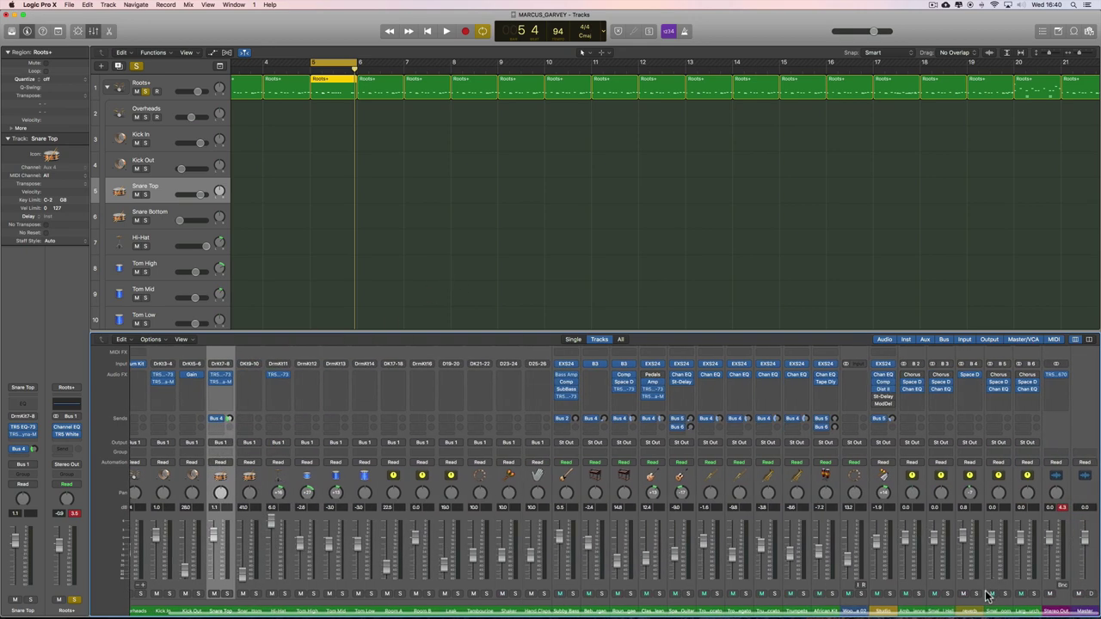
pyautogui.click(974, 610)
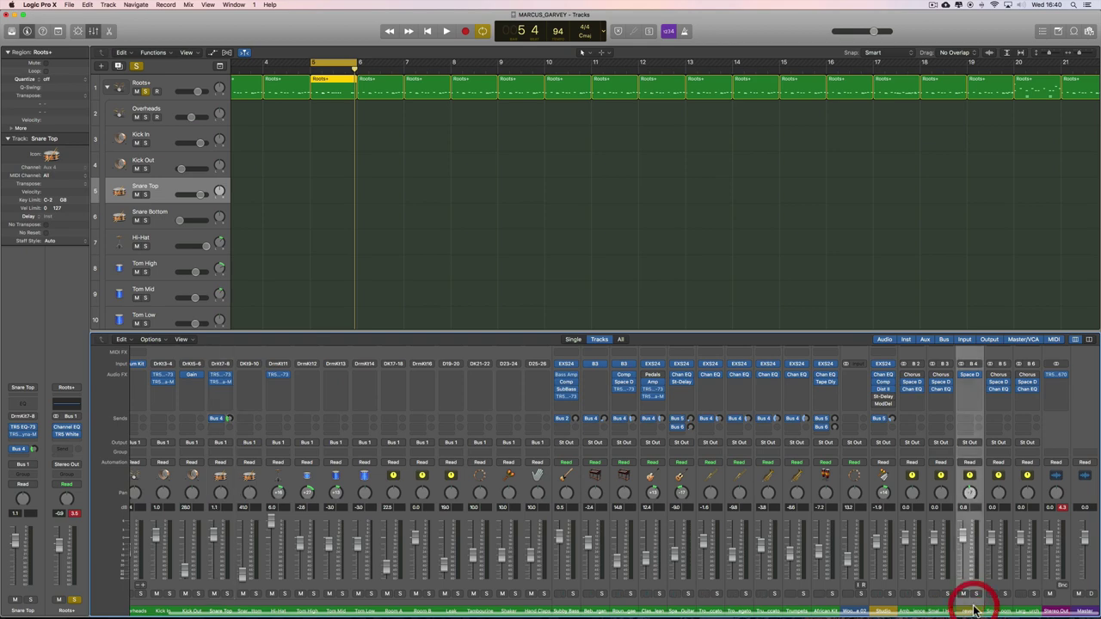
pyautogui.click(979, 364)
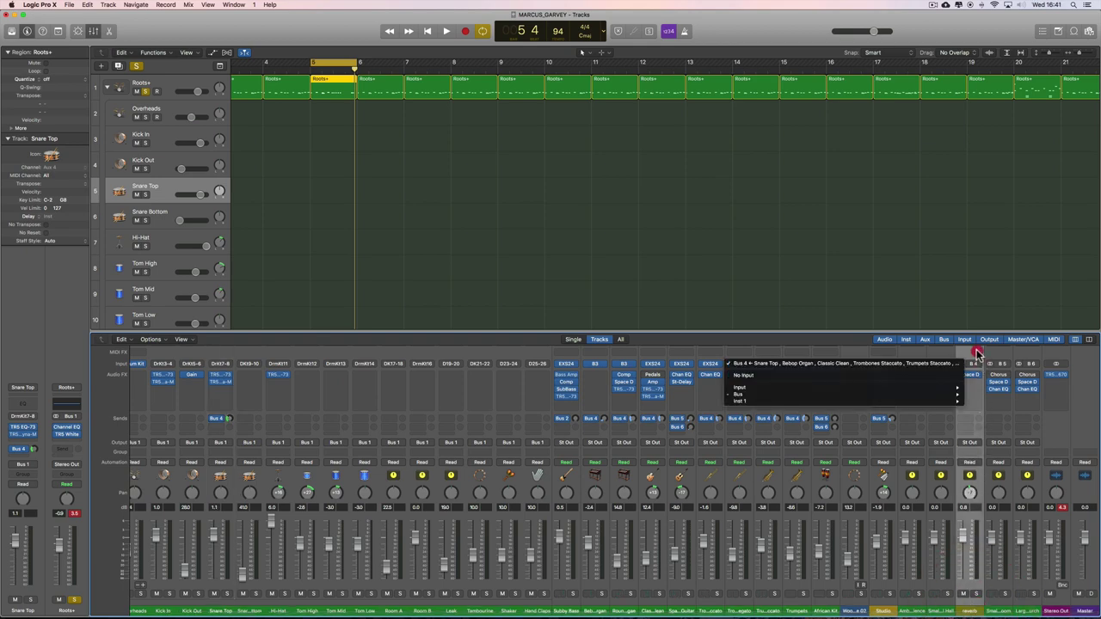
pyautogui.click(978, 364)
pyautogui.click(970, 377)
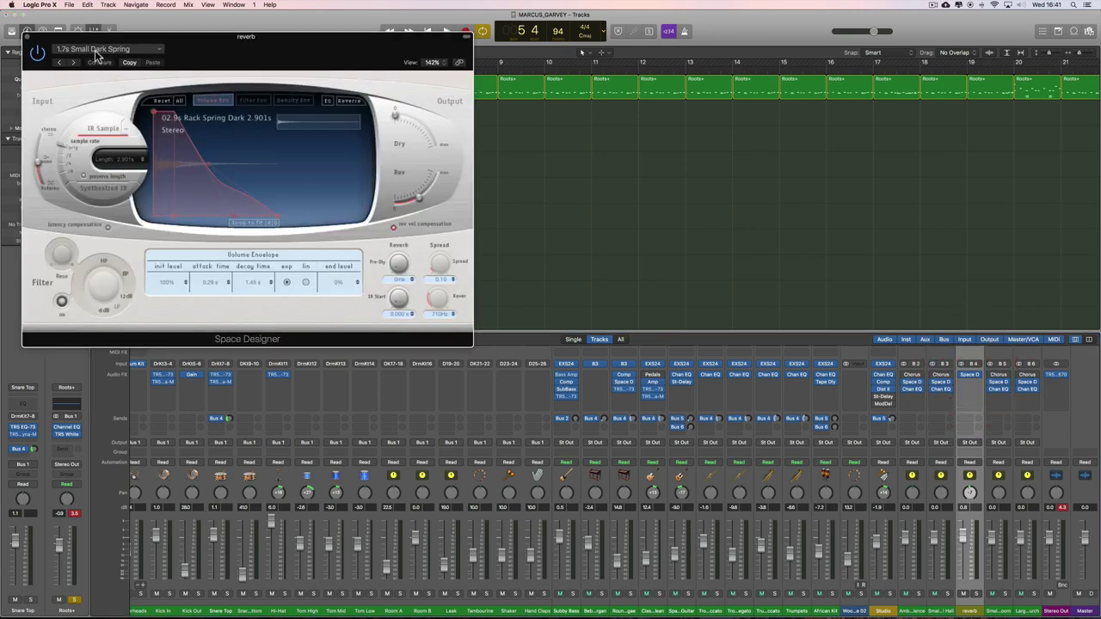
pyautogui.click(28, 37)
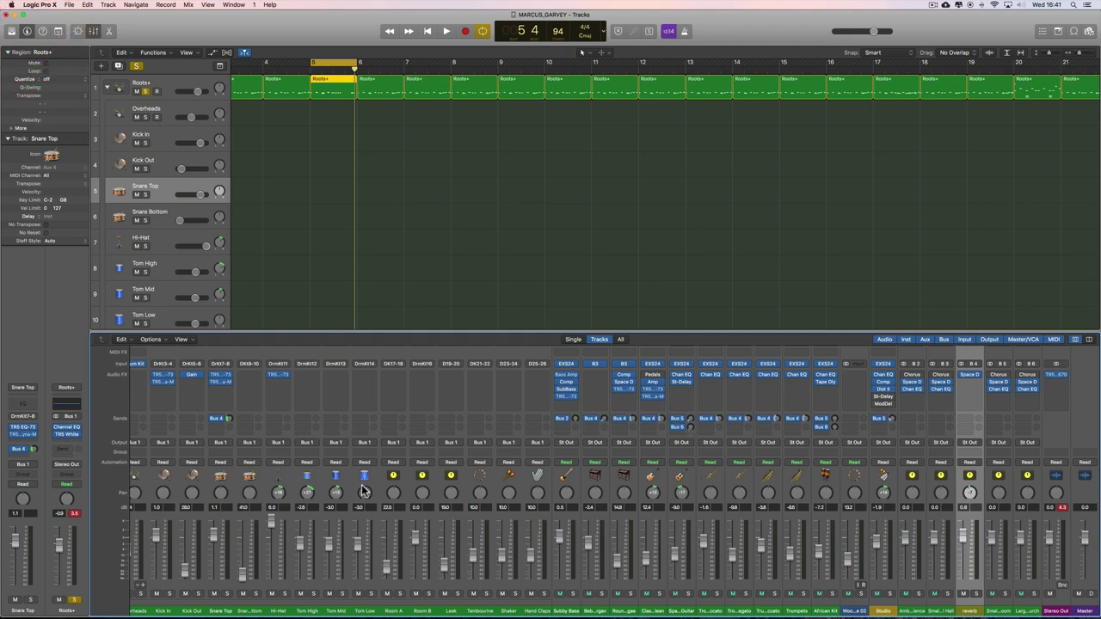
# - Collapse the Roots+ stack, reopen its bar 5 region in the Piano Roll and play the fill
pyautogui.hscroll(-2, 259, 415)
pyautogui.hscroll(-2, 250, 420)
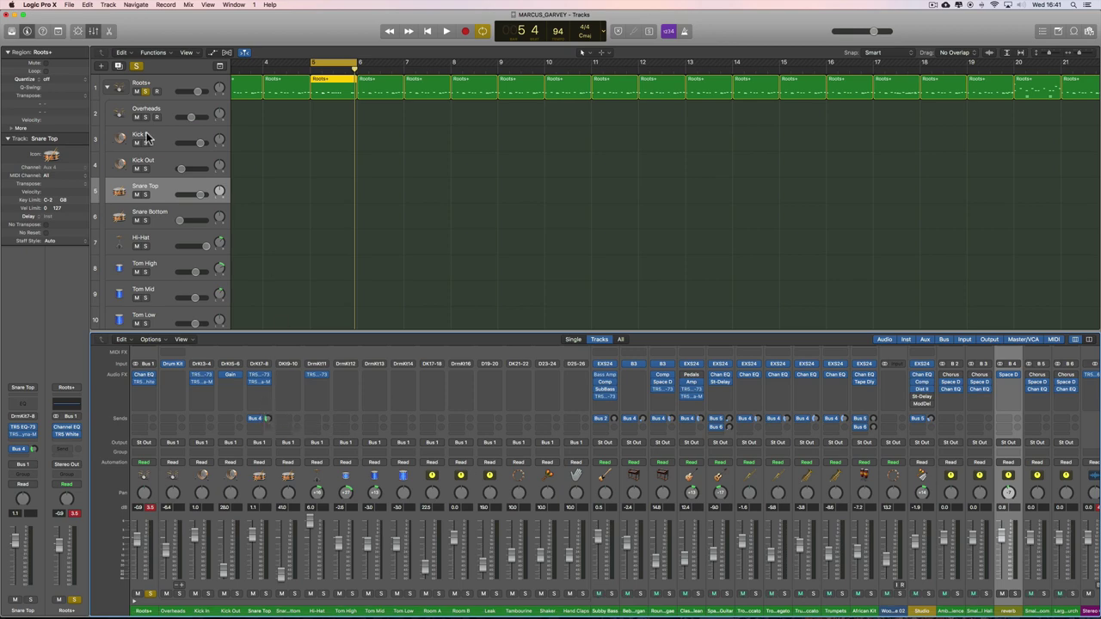
pyautogui.click(109, 90)
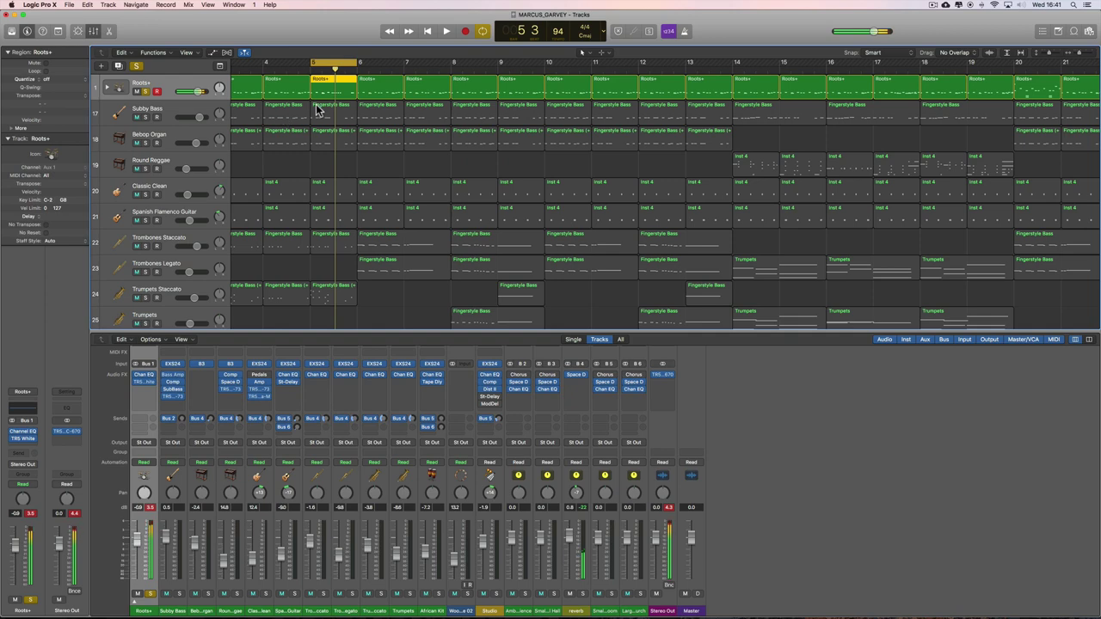
pyautogui.doubleClick(338, 85)
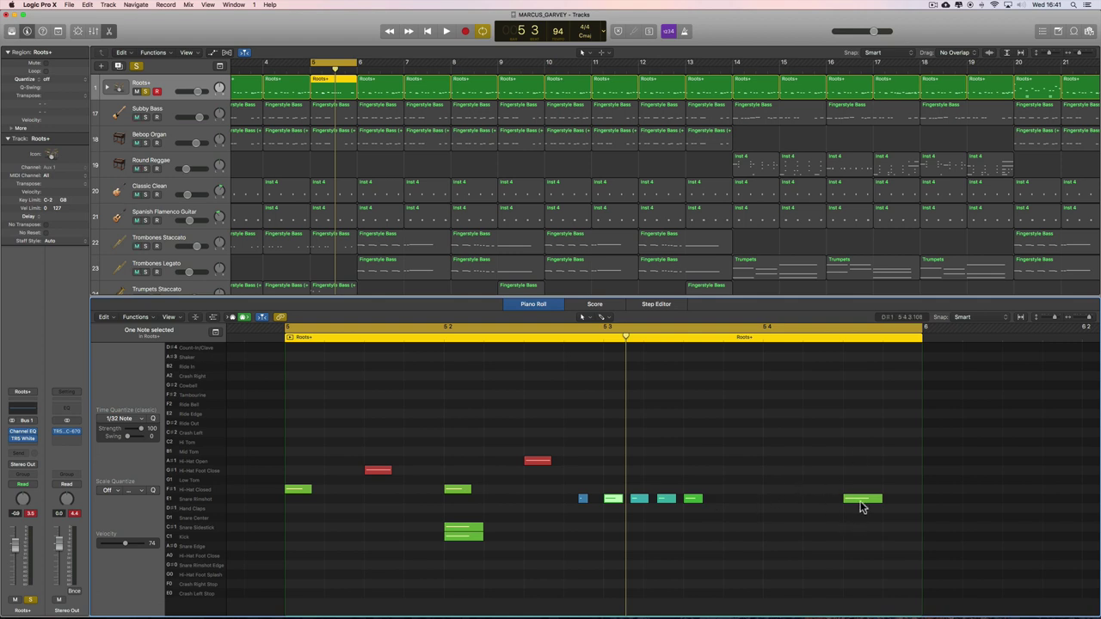
pyautogui.press('space')
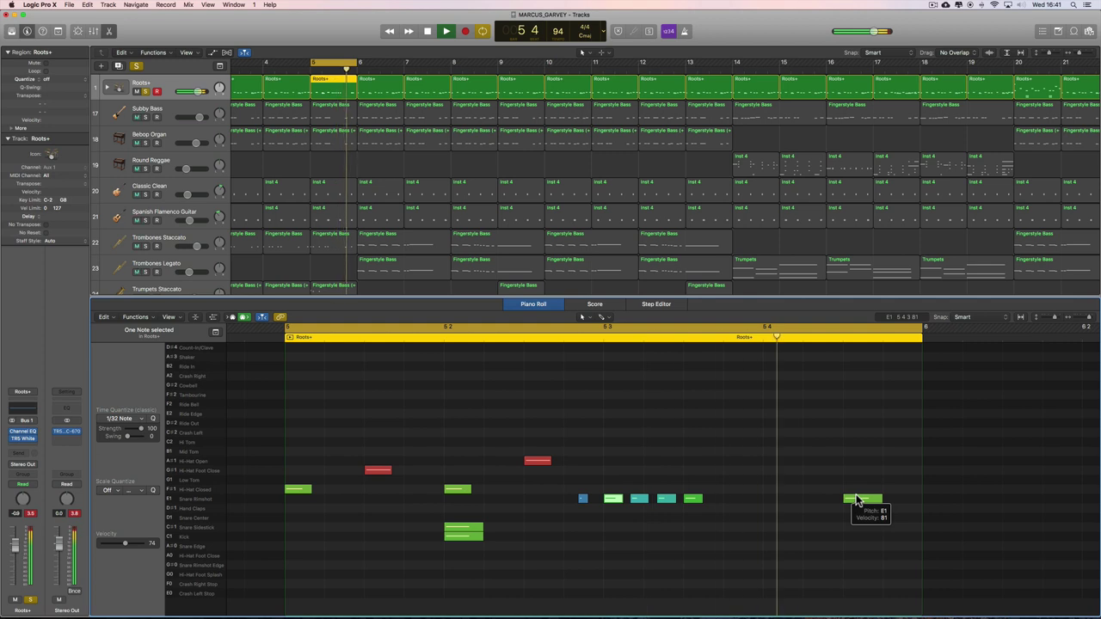
pyautogui.press('space')
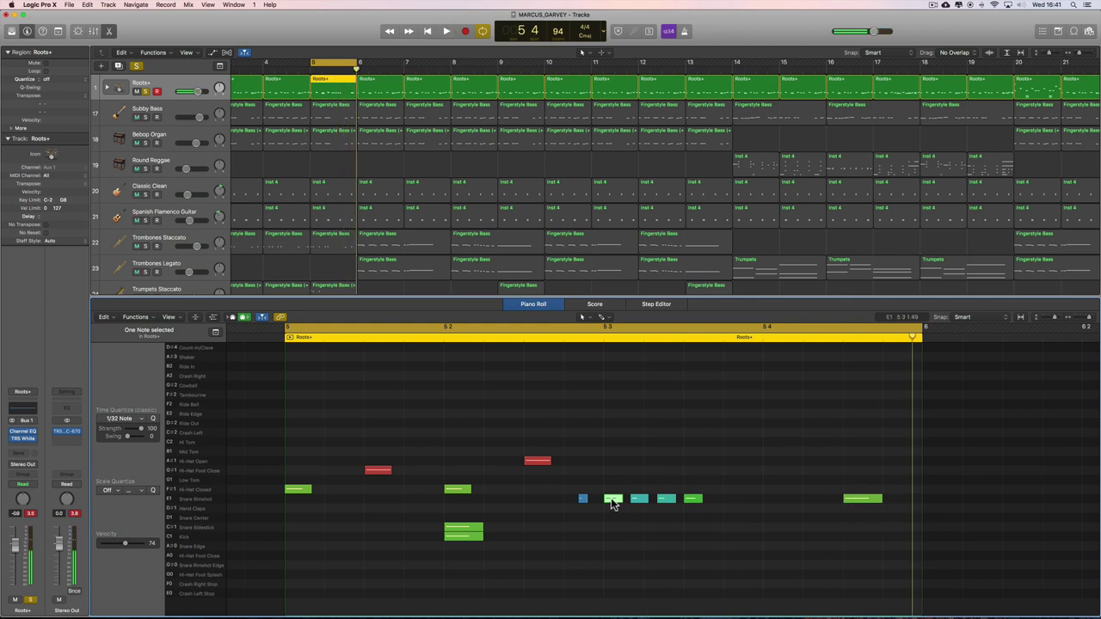
# - Audition the individual snare rimshot notes around beat 3 of bar 5 to compare their velocities
pyautogui.click(612, 500)
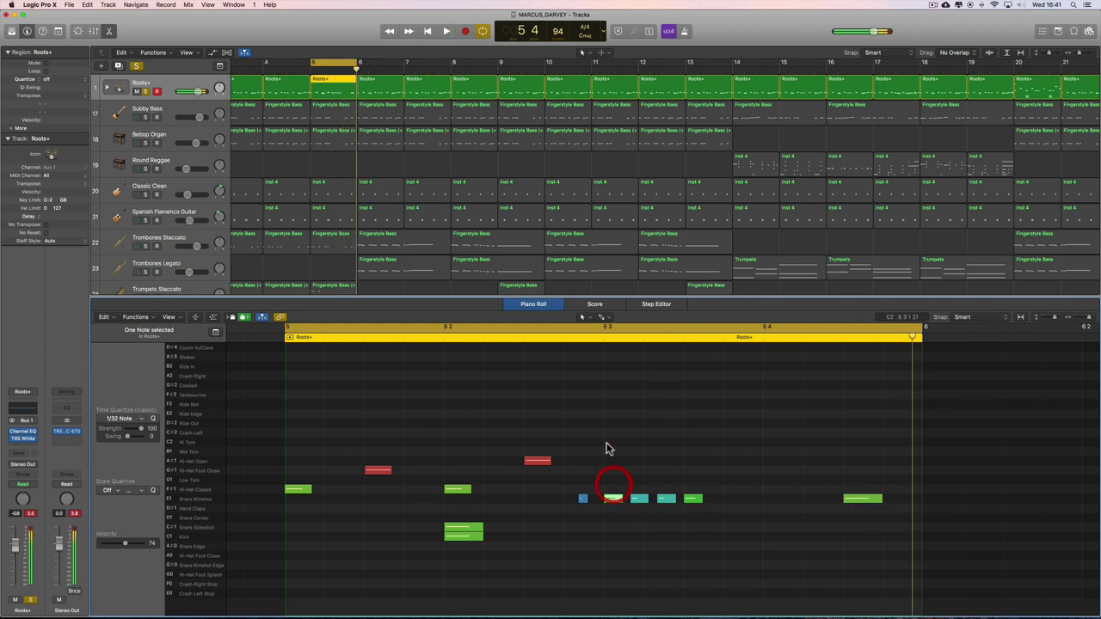
pyautogui.click(696, 499)
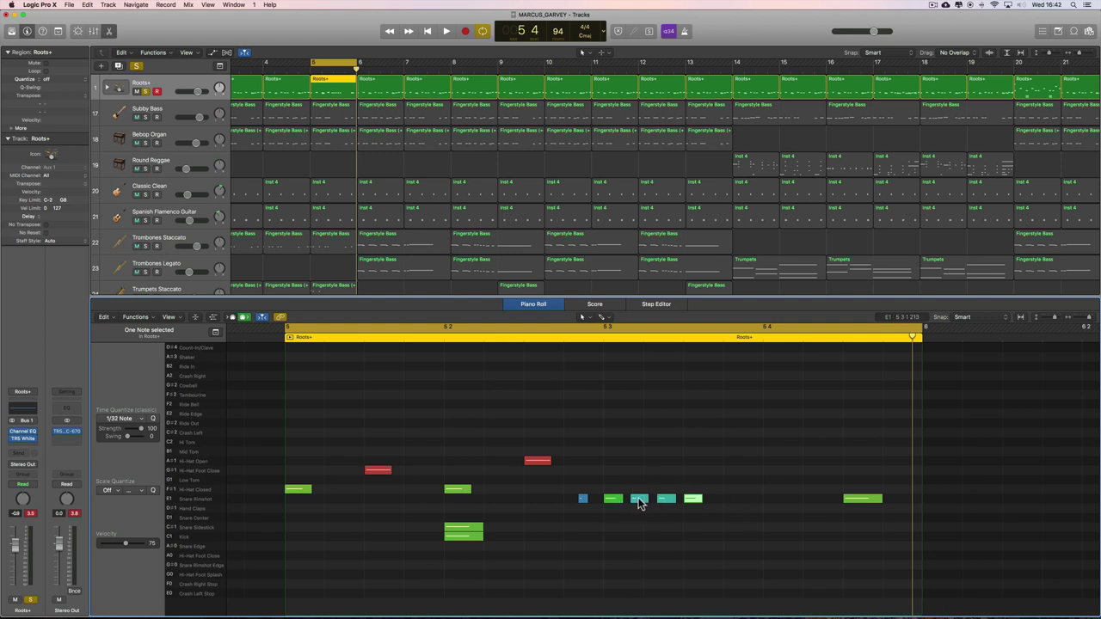
pyautogui.click(616, 499)
pyautogui.click(691, 499)
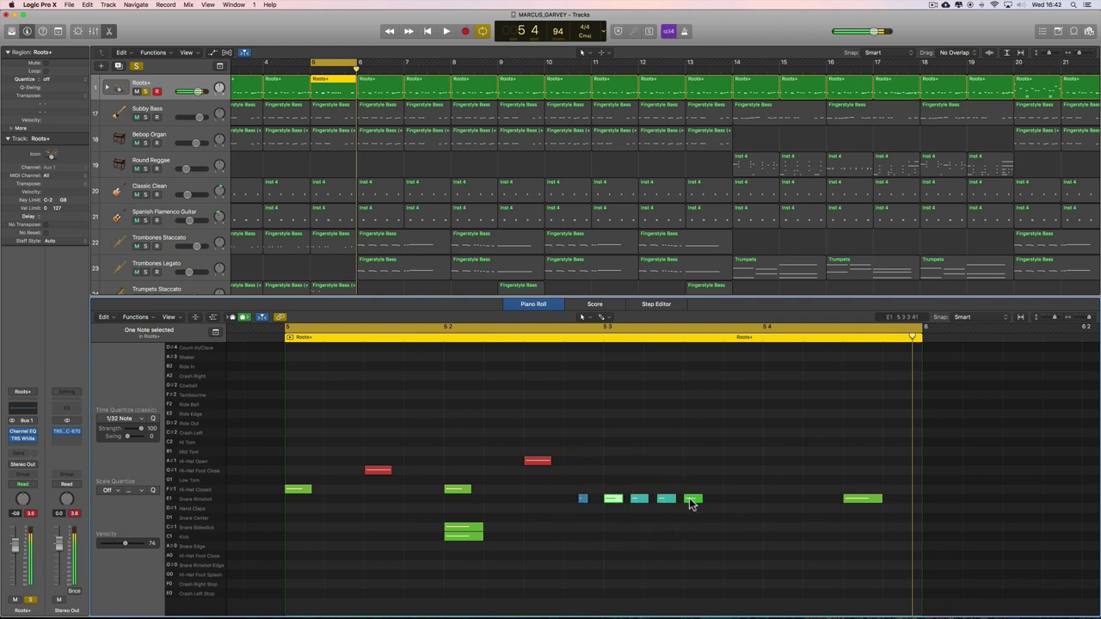
pyautogui.click(582, 499)
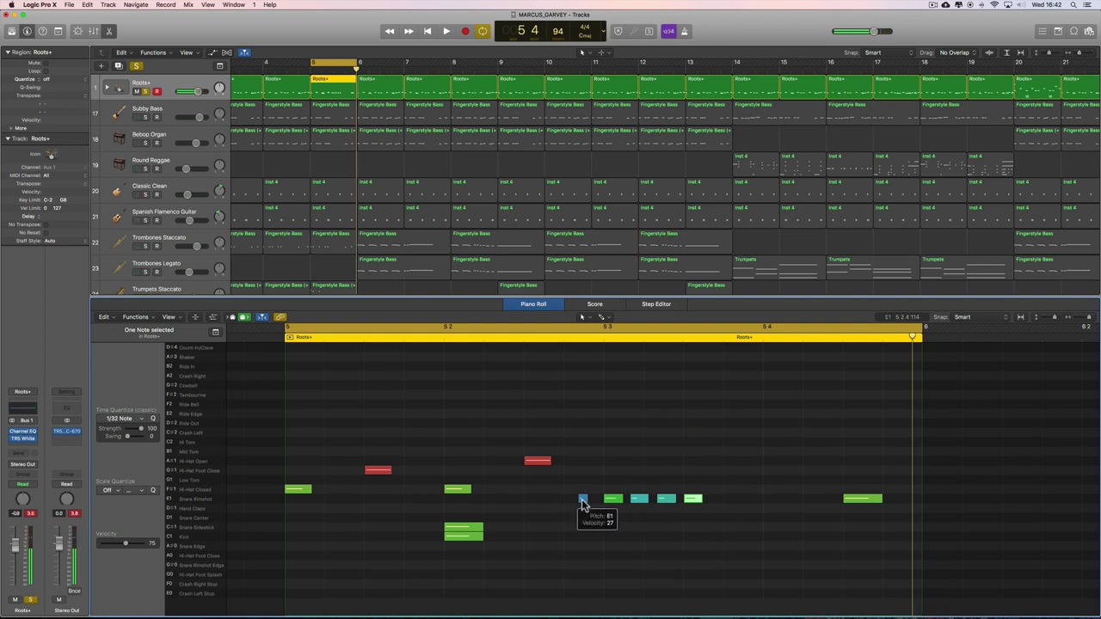
# - Nudge the quiet rimshot note just before beat 3 of bar 5 slightly later and play the bar
pyautogui.moveTo(583, 505)
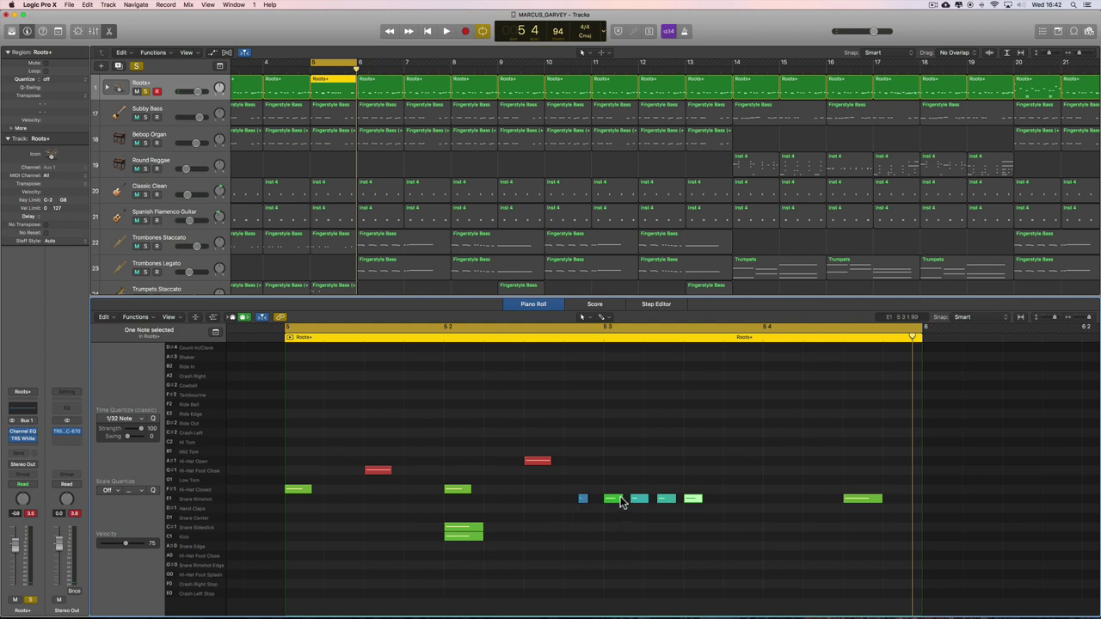
pyautogui.click(583, 503)
pyautogui.moveTo(583, 503); pyautogui.dragTo(586, 505)
pyautogui.press('space')
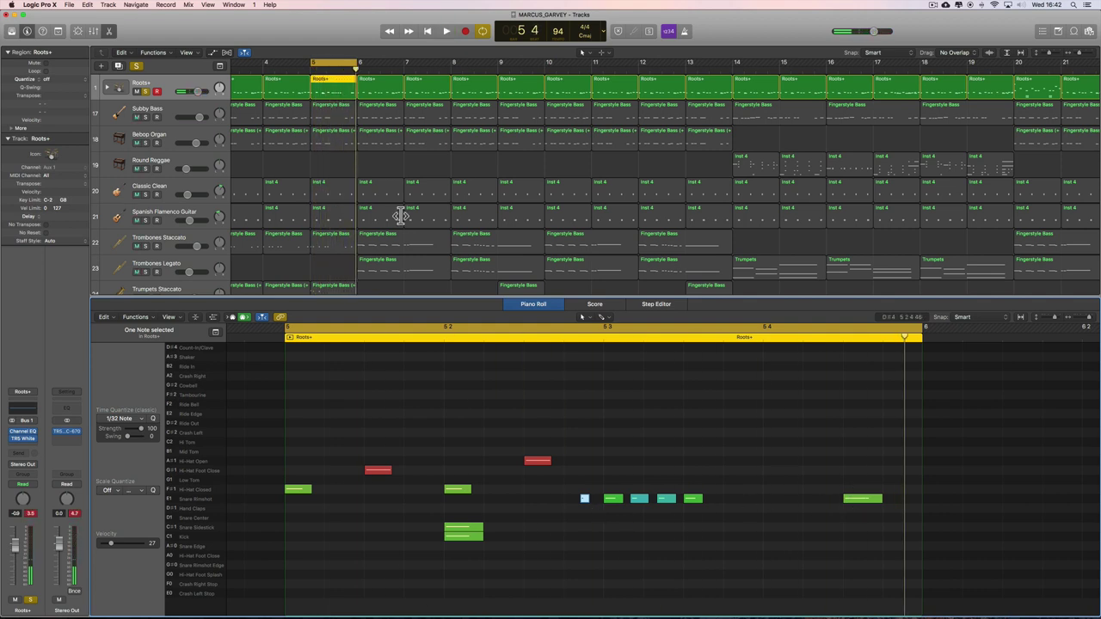
# - Set the cycle range to bars 6 to 9 and select the four Roots+ regions there
pyautogui.moveTo(338, 64); pyautogui.dragTo(543, 64)
pyautogui.moveTo(385, 89); pyautogui.dragTo(563, 90)
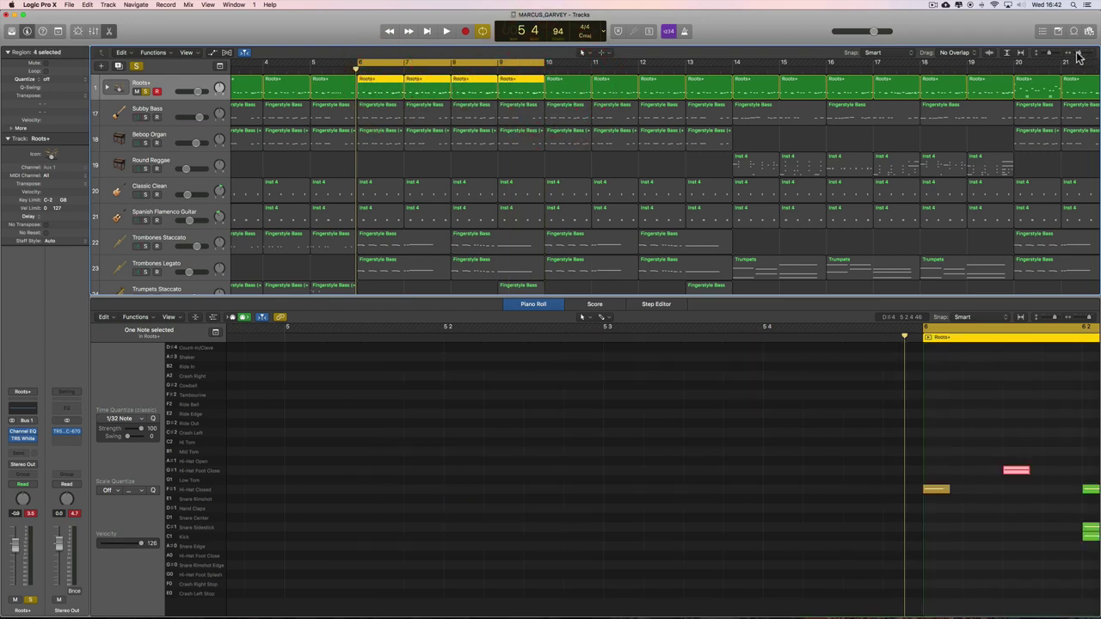
pyautogui.press('super+Left')
pyautogui.press('super+Left')
pyautogui.hscroll(1, 785, 351)
pyautogui.hscroll(10, 782, 347)
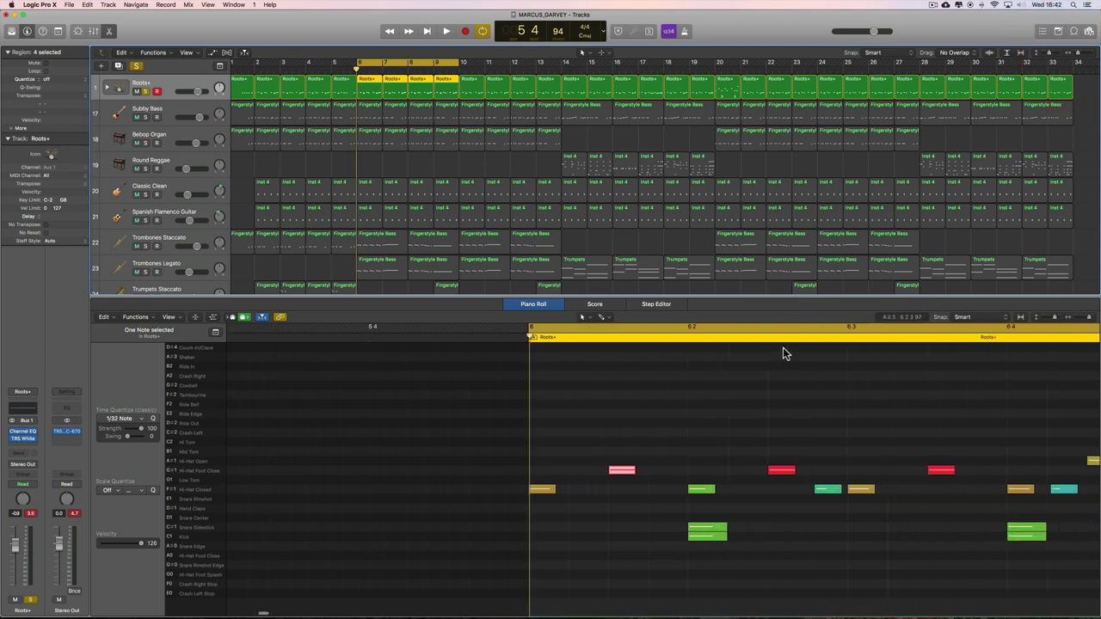
# - Fit the drum notes of bars 6 to 9 in the Piano Roll and play the soloed Roots+ track through them
pyautogui.press('super+Left')
pyautogui.press('super+Left')
pyautogui.press('super+Left')
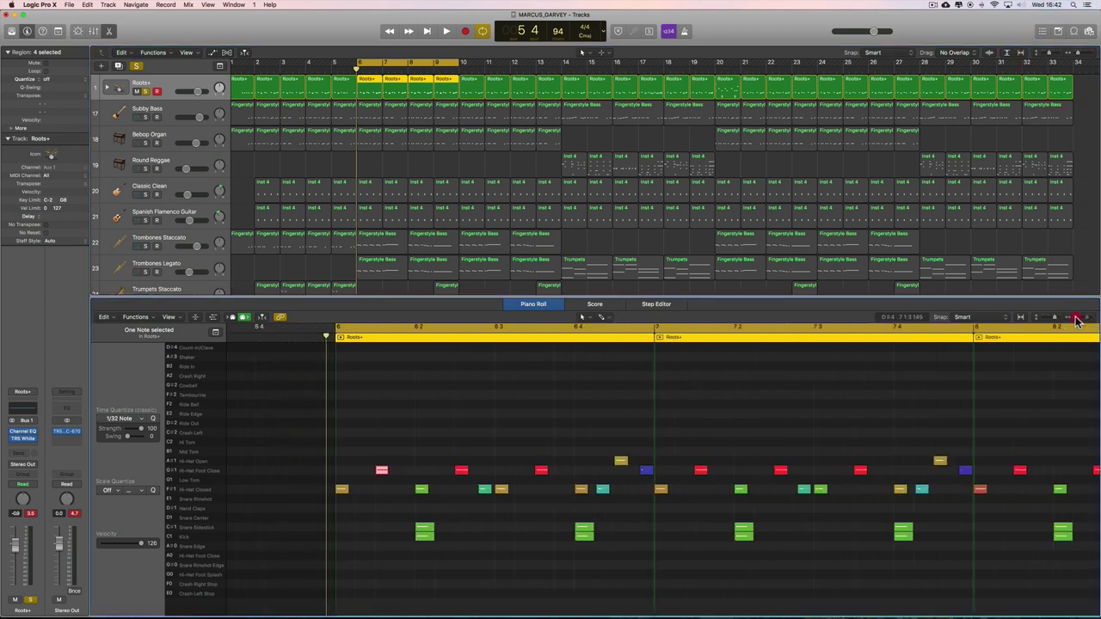
pyautogui.hscroll(2, 888, 424)
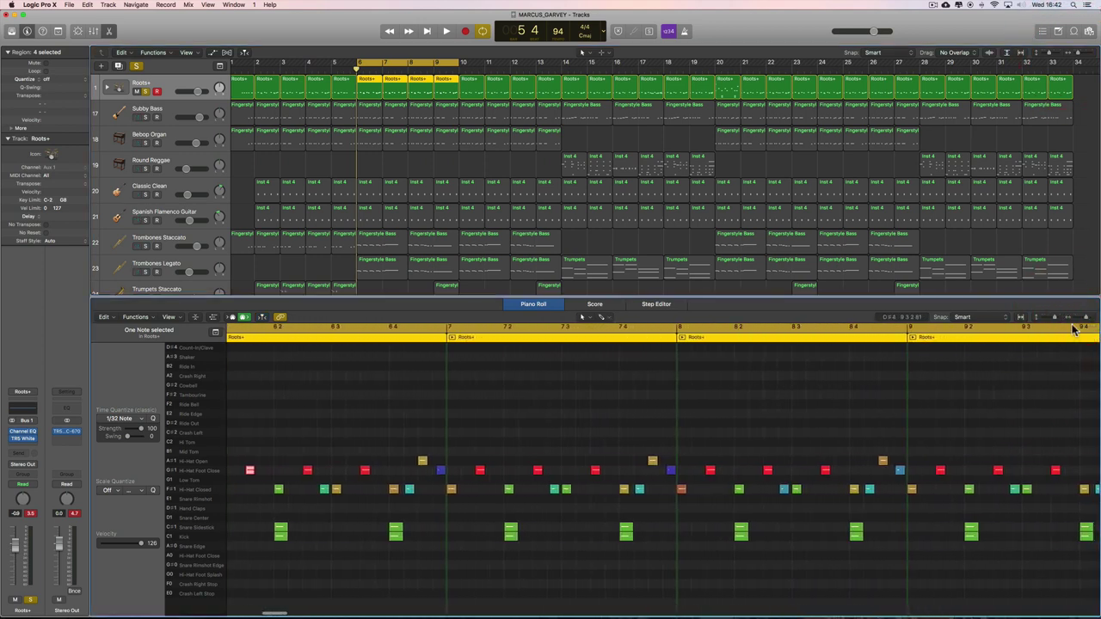
pyautogui.press('super+Left')
pyautogui.hscroll(-2, 835, 386)
pyautogui.press('space')
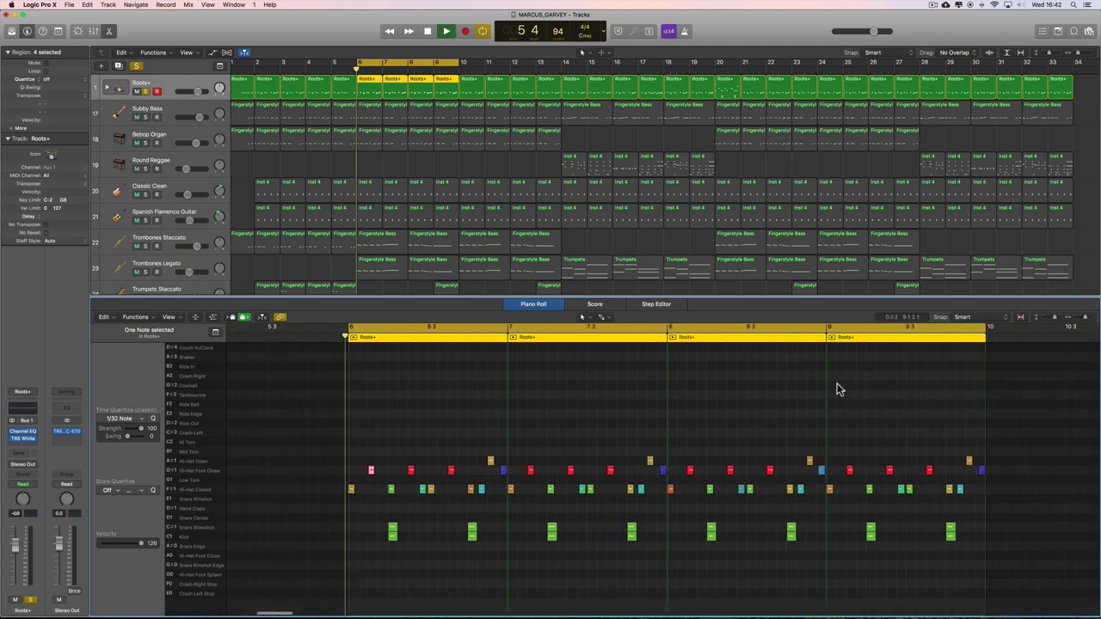
pyautogui.hscroll(2, 716, 404)
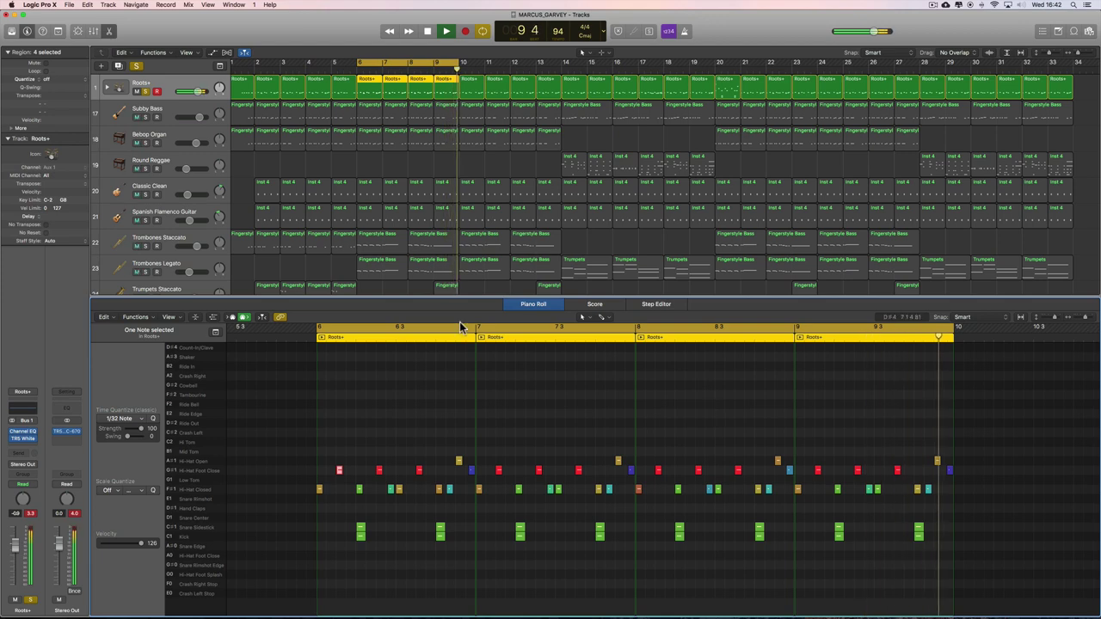
pyautogui.press('space')
# - Select the Subby Bass track and inspect its Library patch and Bass Amp Designer settings
pyautogui.click(170, 114)
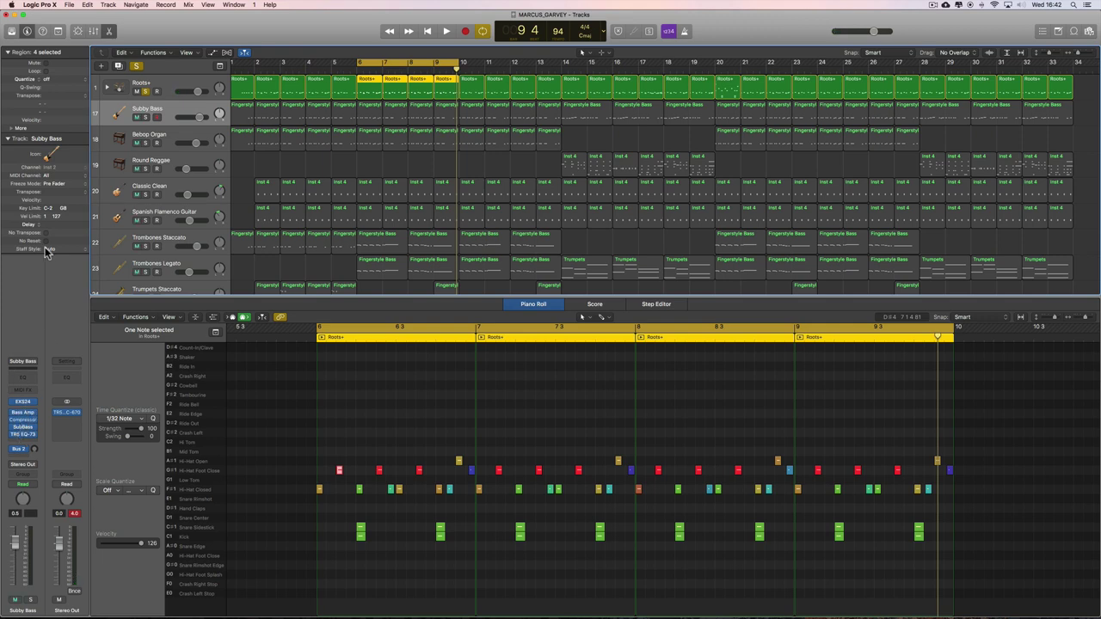
pyautogui.click(11, 31)
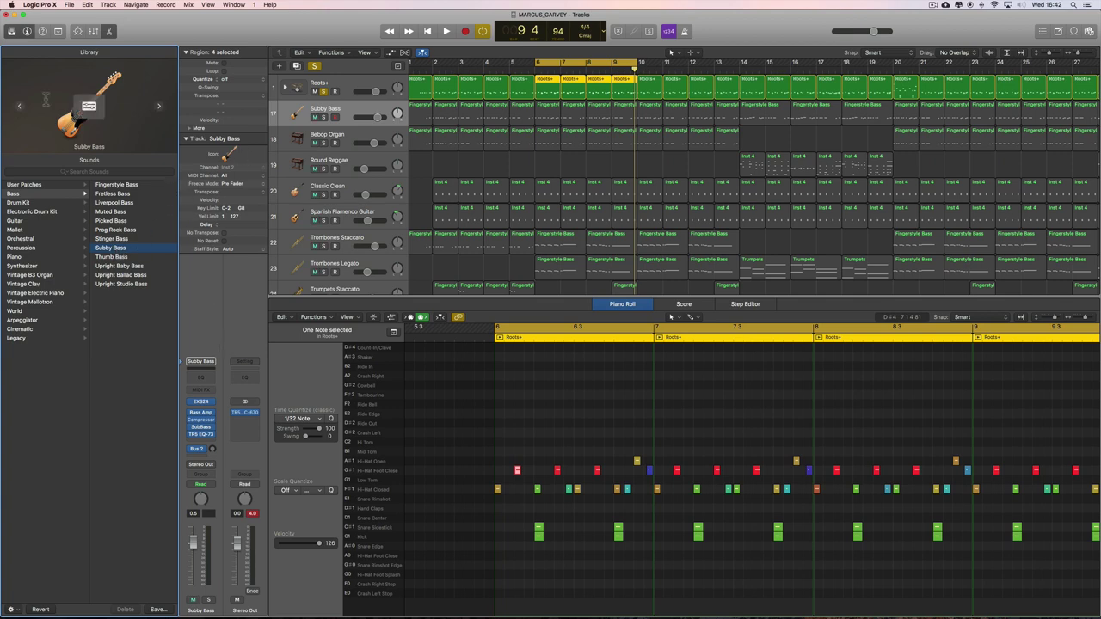
pyautogui.click(11, 31)
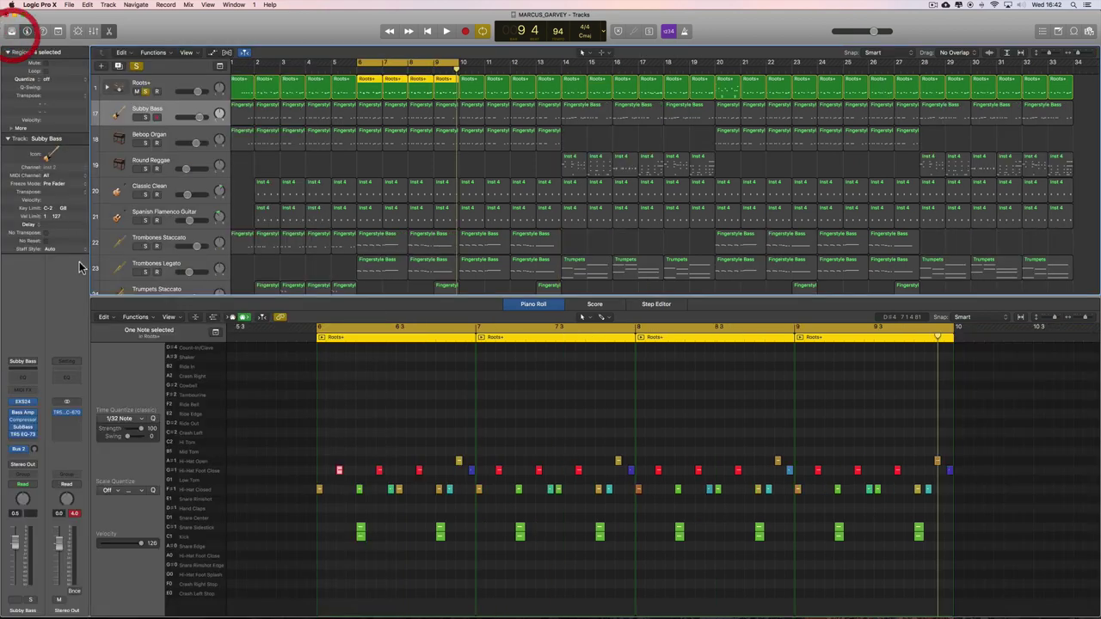
pyautogui.click(24, 415)
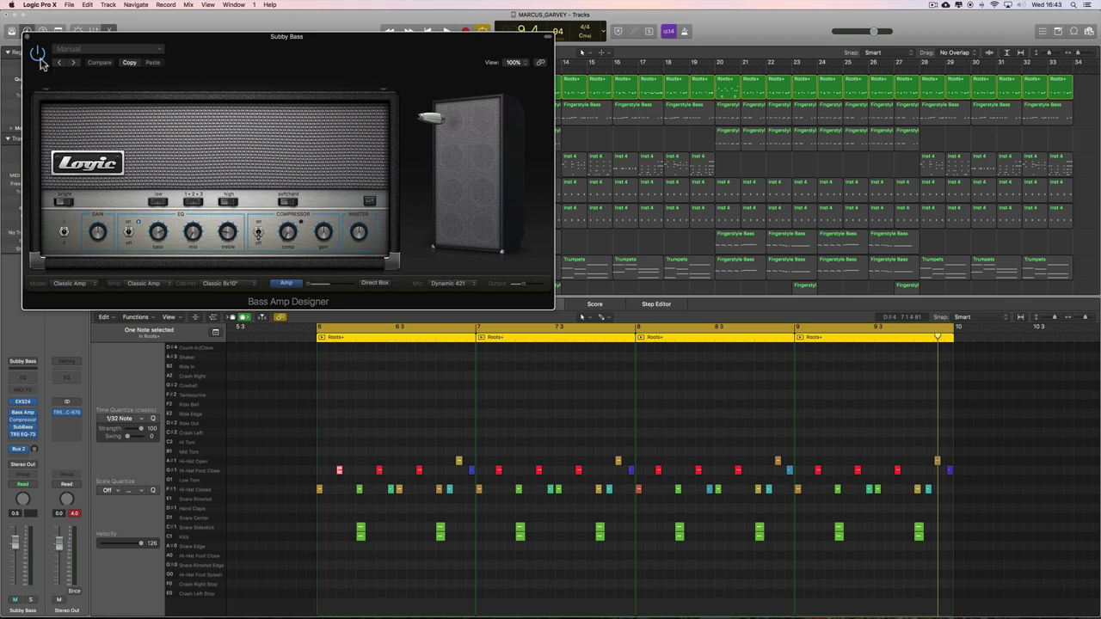
pyautogui.click(27, 36)
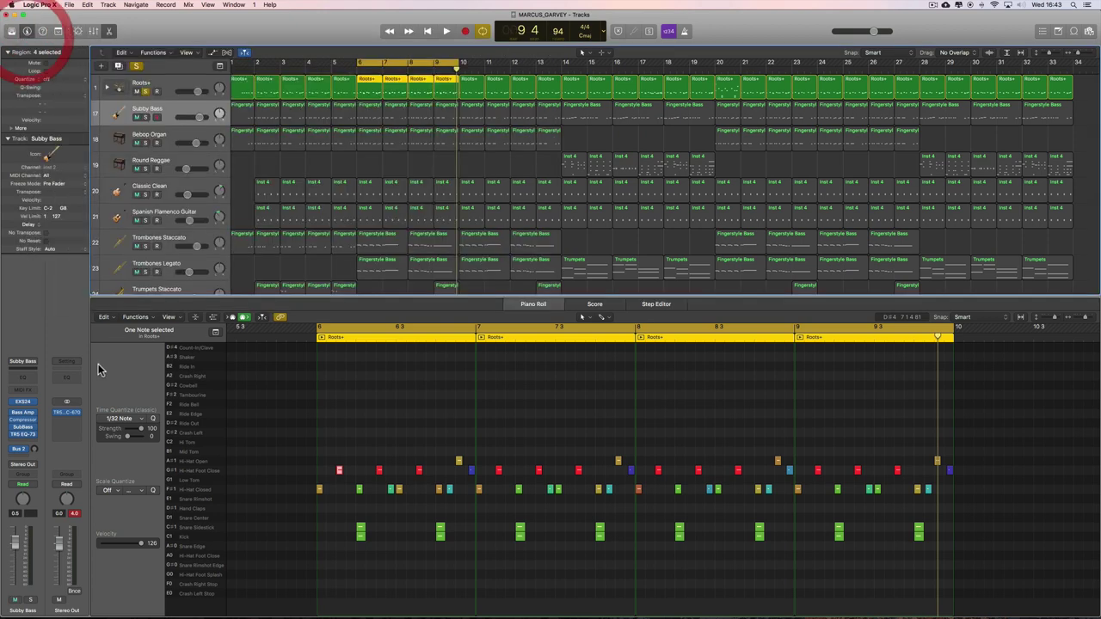
# - Inspect the SubBass and TR5 EQ-73 plug-in settings on the Subby Bass track
pyautogui.click(22, 427)
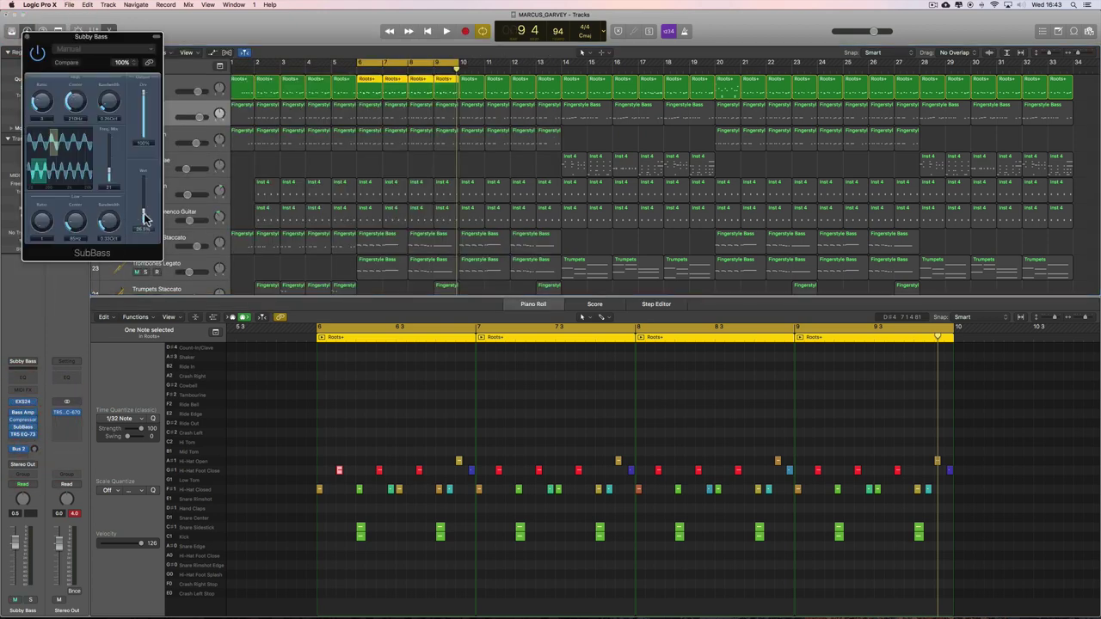
pyautogui.click(29, 39)
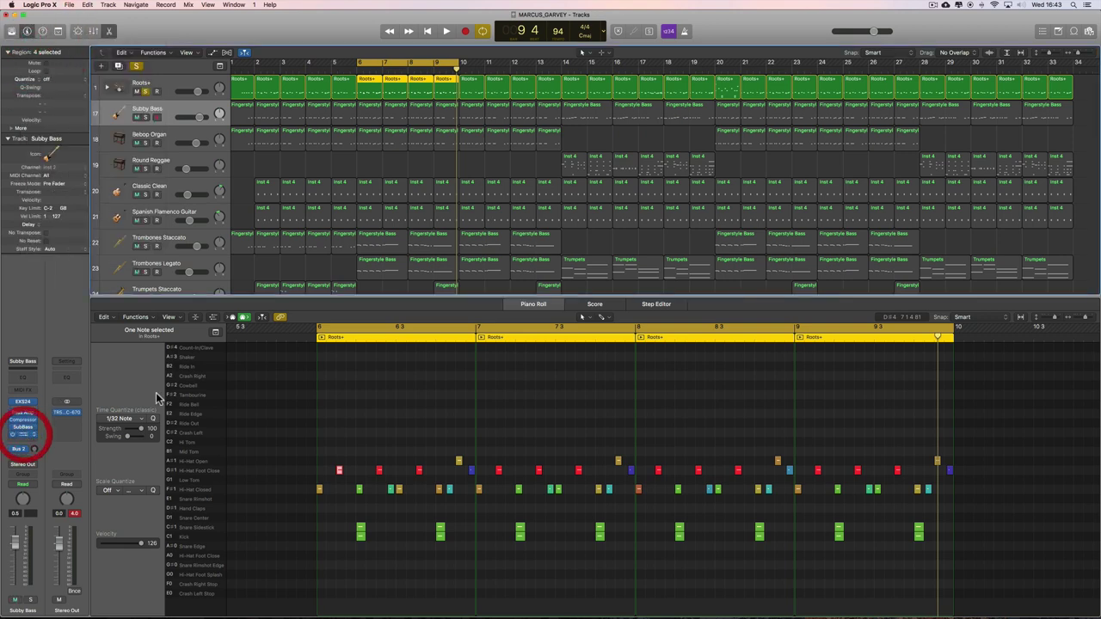
pyautogui.click(23, 434)
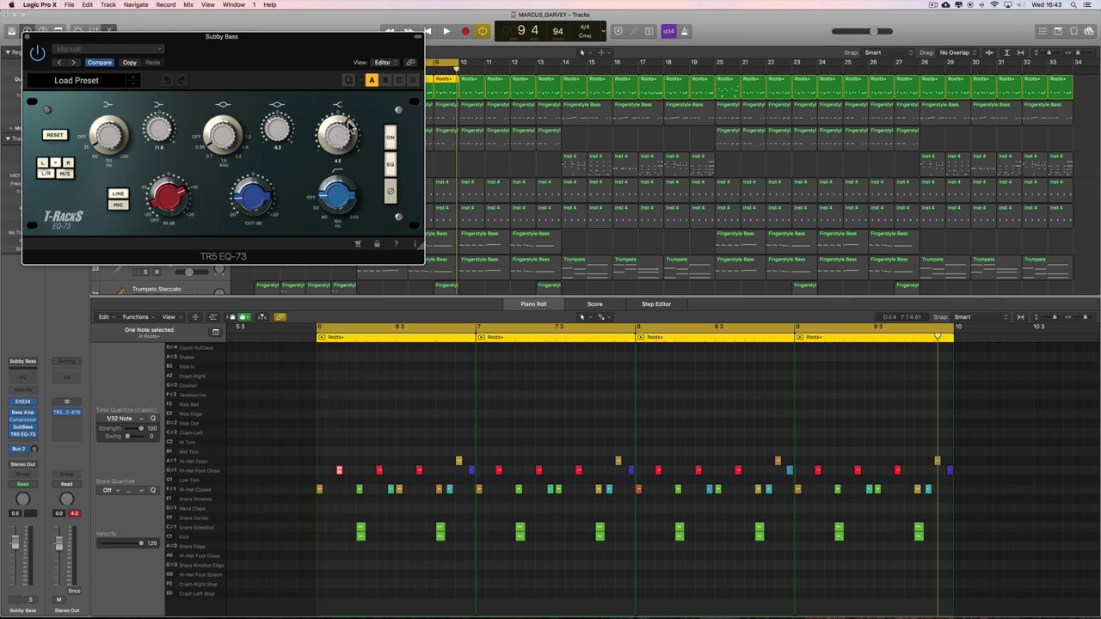
pyautogui.click(28, 37)
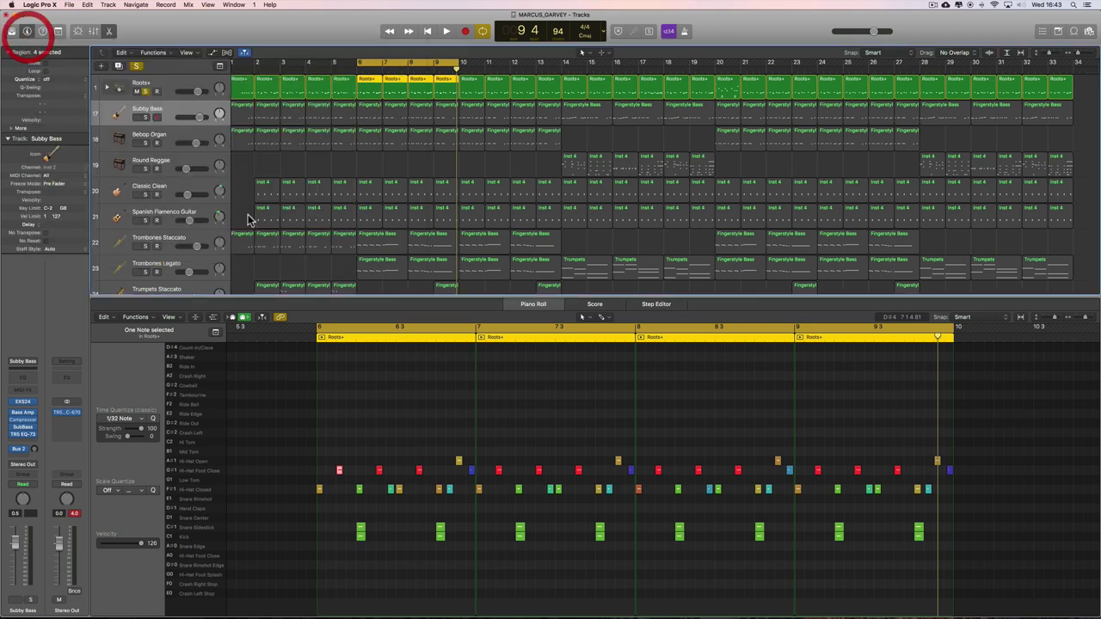
# - Open the Subby Bass region of bar 6 in the Piano Roll, fitted to view, and set the cycle range to bar 6
pyautogui.click(369, 112)
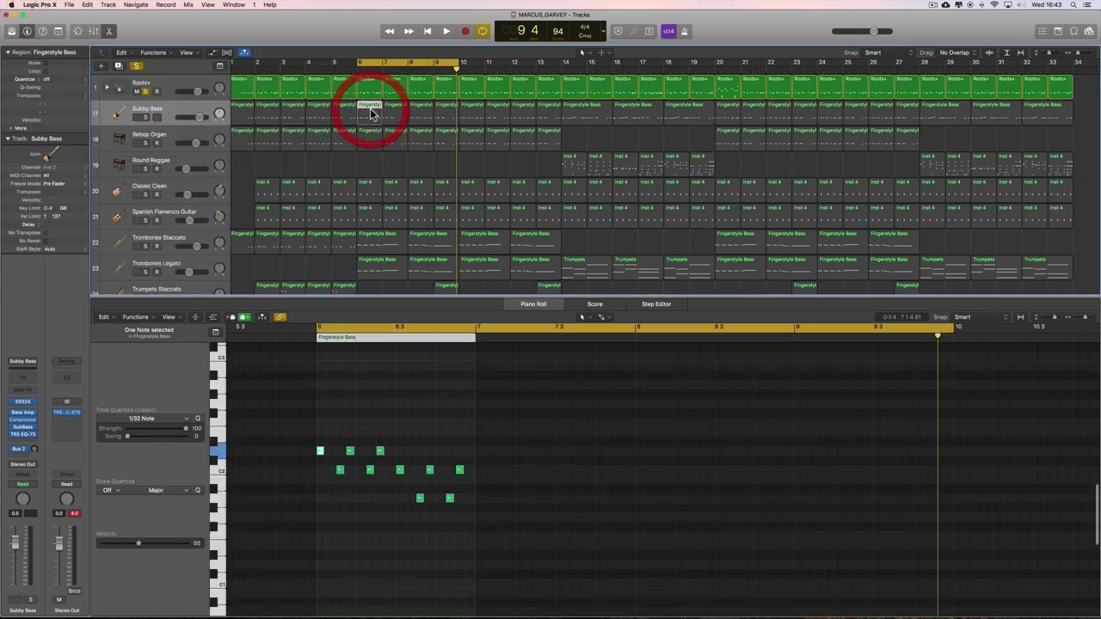
pyautogui.click(365, 61)
pyautogui.moveTo(362, 65); pyautogui.dragTo(381, 67)
pyautogui.click(1089, 53)
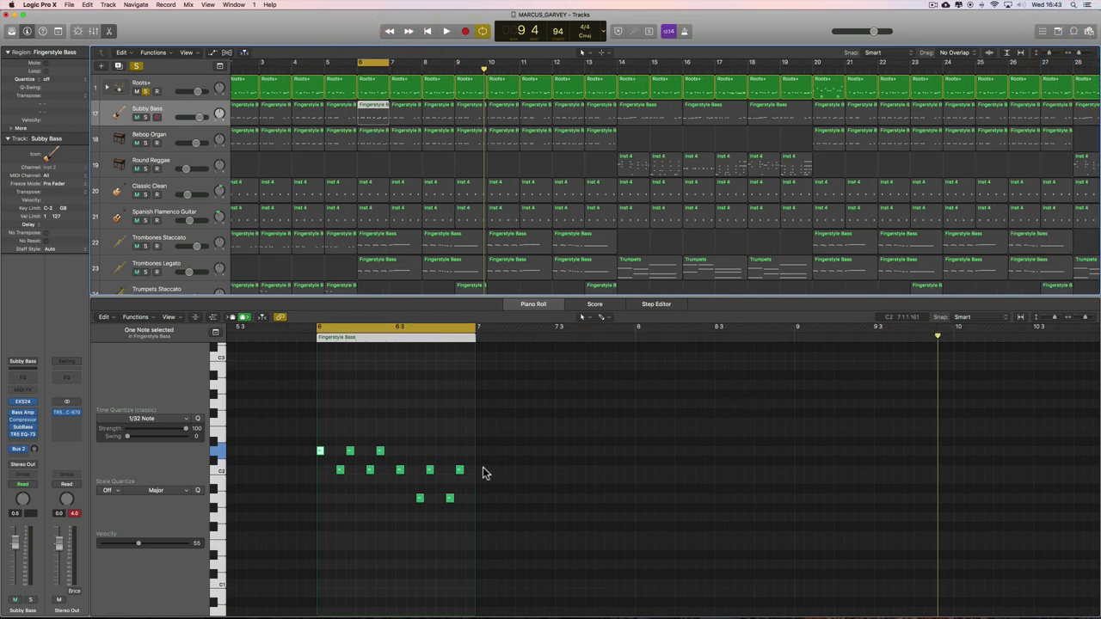
pyautogui.click(1089, 318)
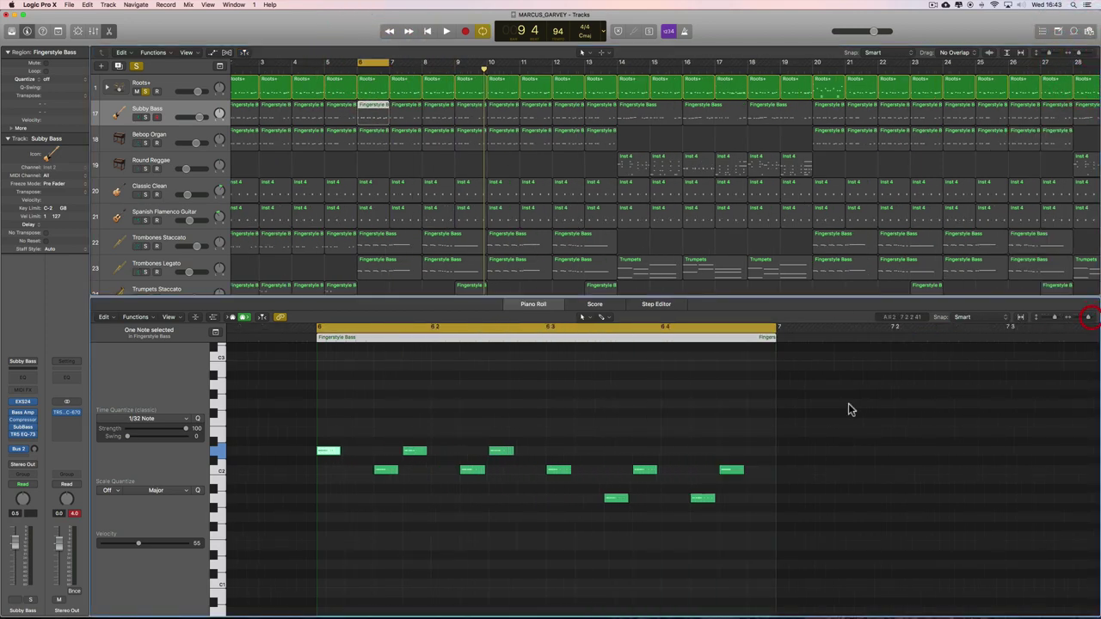
# - Solo the Subby Bass track together with Roots+ and play the bar 6 cycle
pyautogui.press('space')
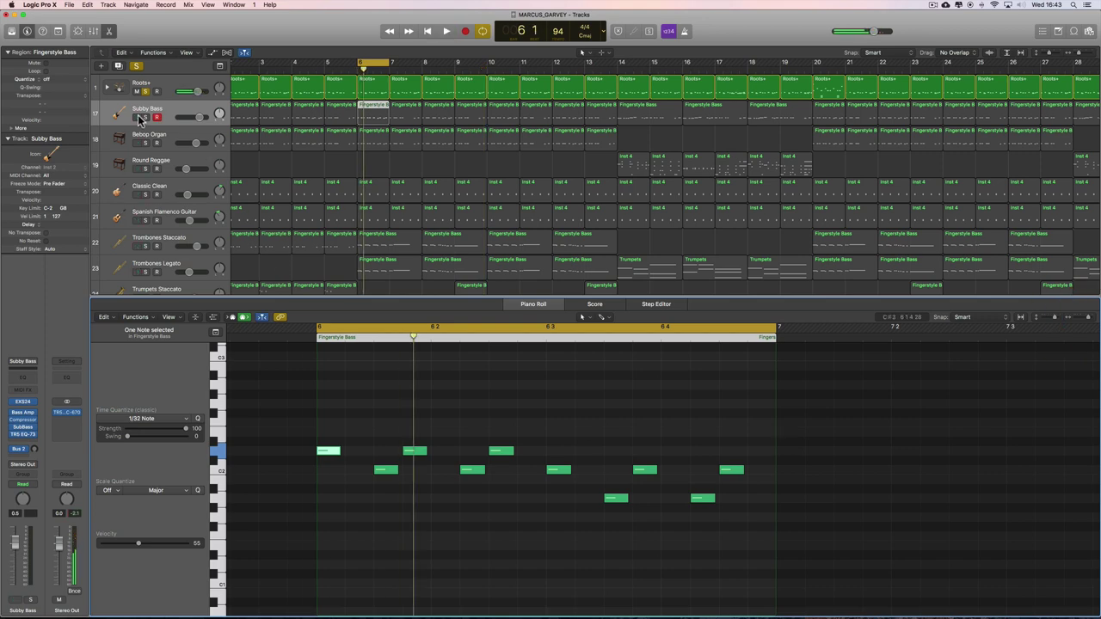
pyautogui.click(145, 118)
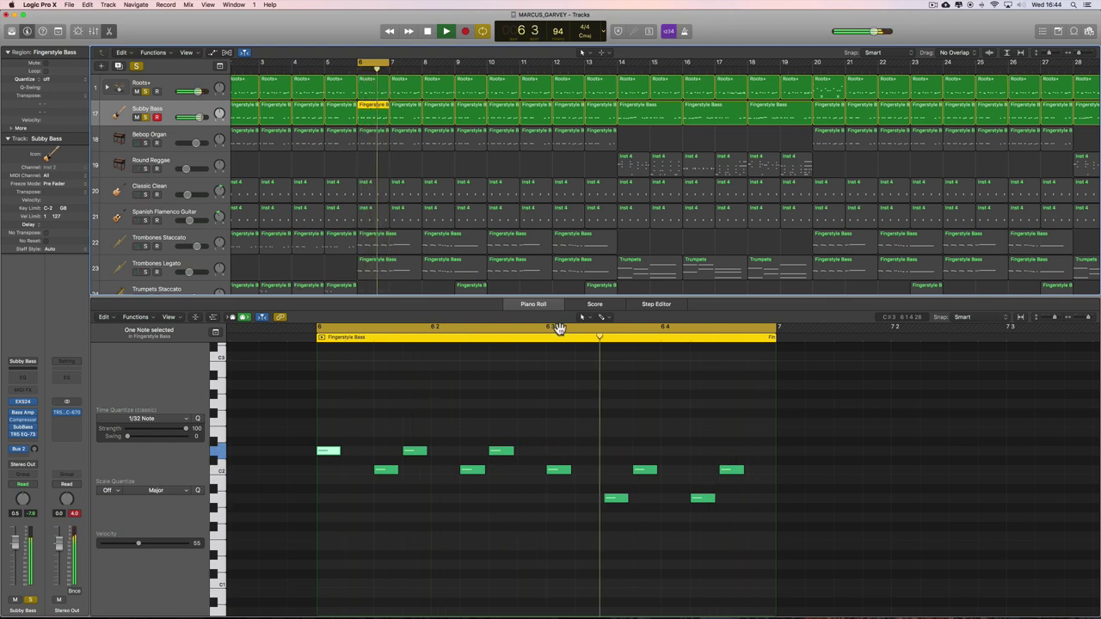
pyautogui.scroll(2, 559, 331)
pyautogui.scroll(1, 568, 344)
pyautogui.press('space')
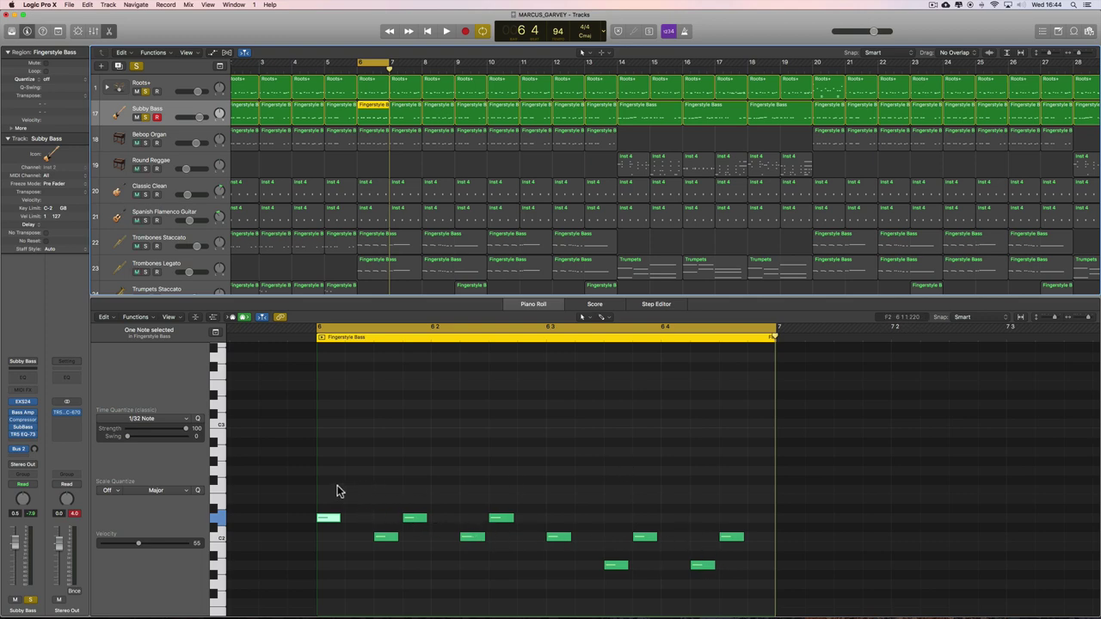
# - Transpose all ten bass notes of bar 6 up one octave and play the cycle
pyautogui.moveTo(337, 486); pyautogui.dragTo(722, 573)
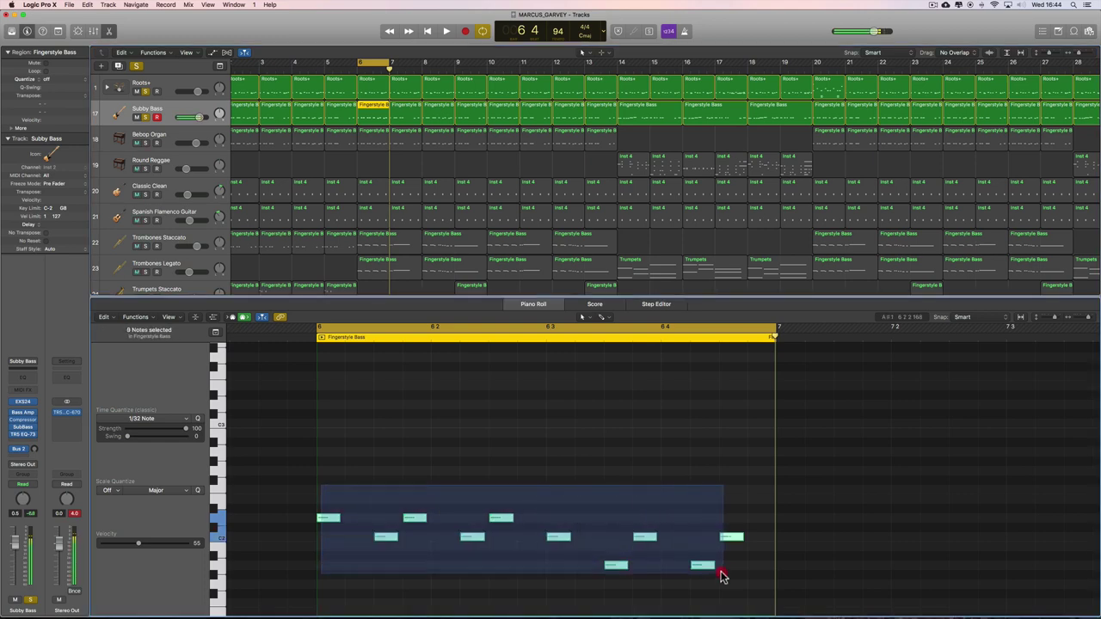
pyautogui.click(325, 519)
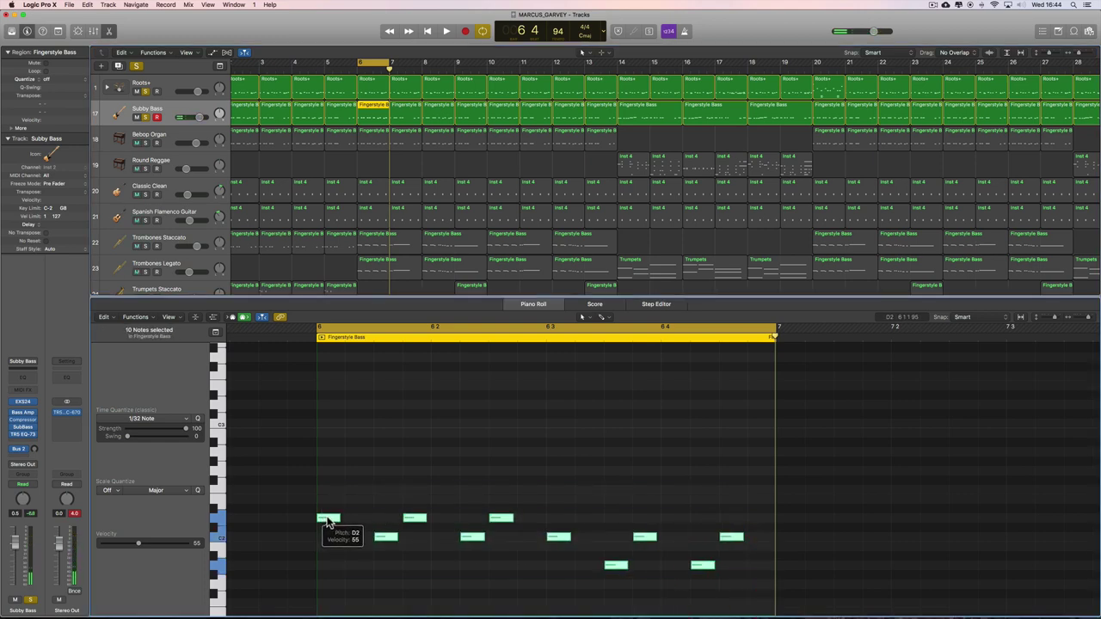
pyautogui.moveTo(327, 520); pyautogui.dragTo(329, 404)
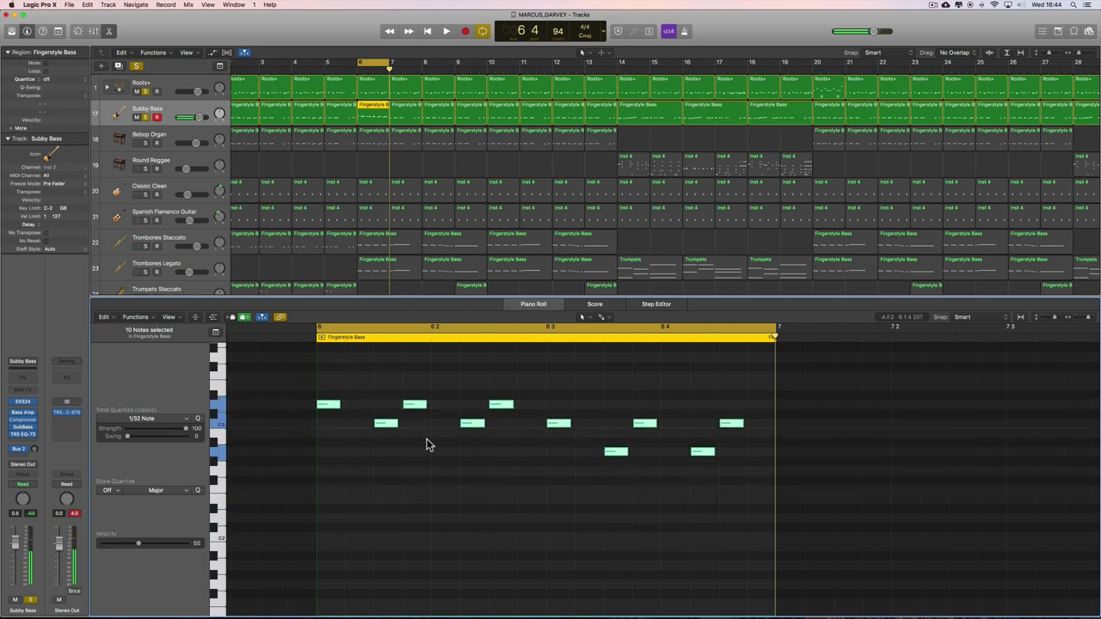
pyautogui.scroll(2, 445, 469)
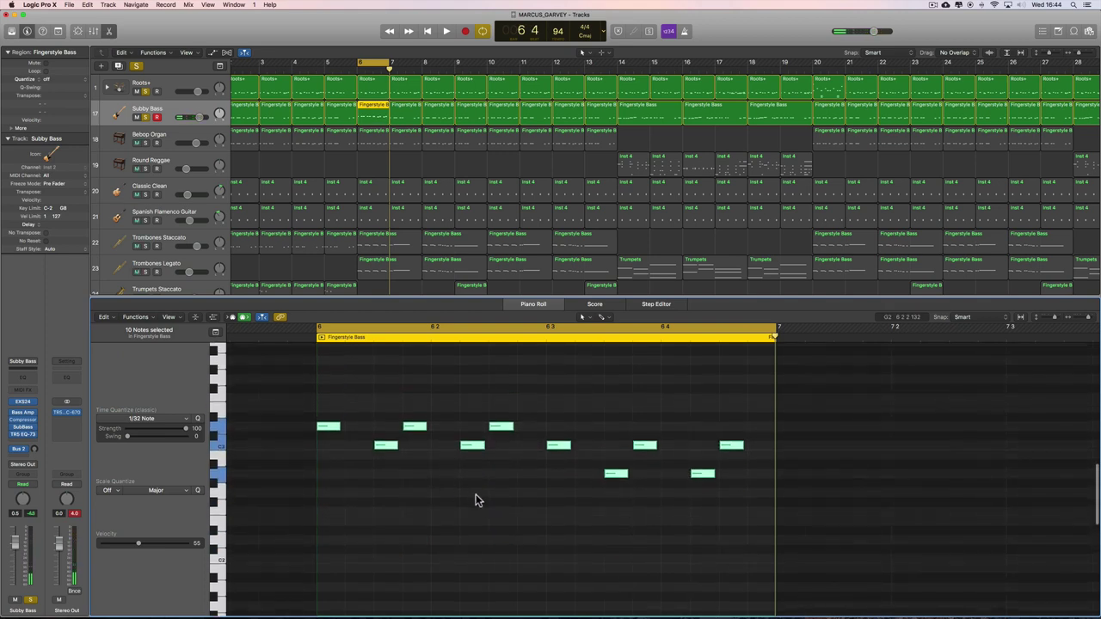
pyautogui.press('space')
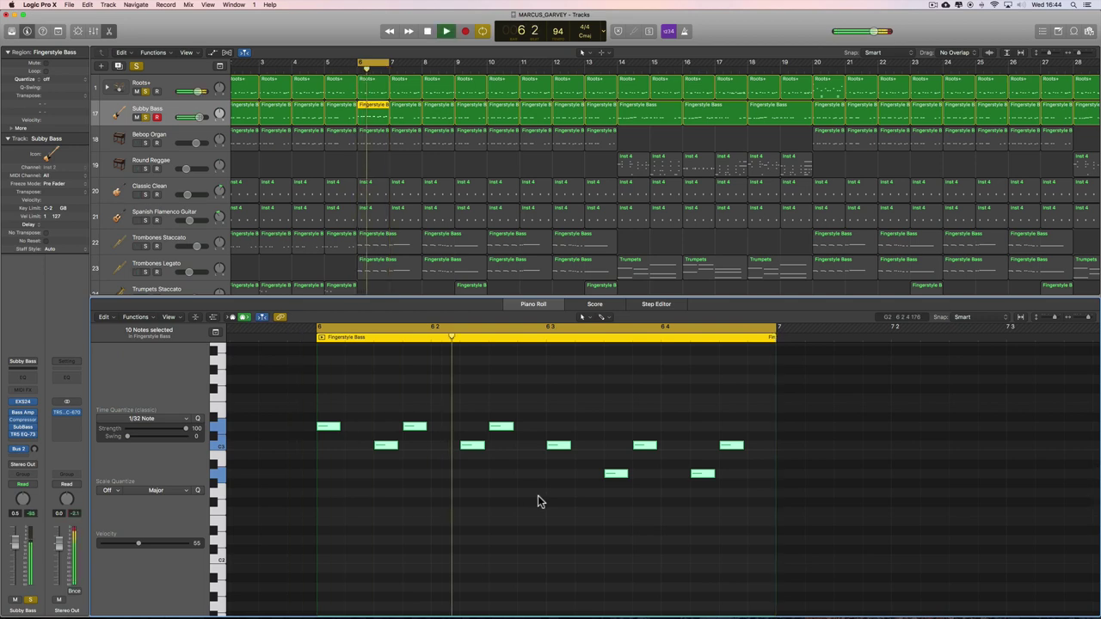
pyautogui.press('space')
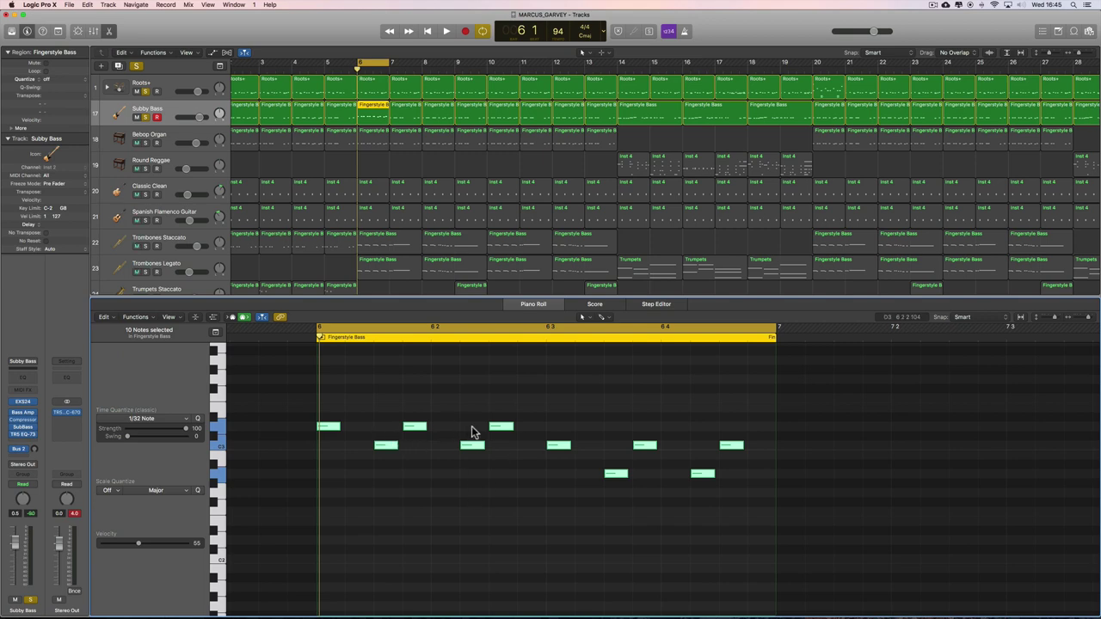
pyautogui.press('space')
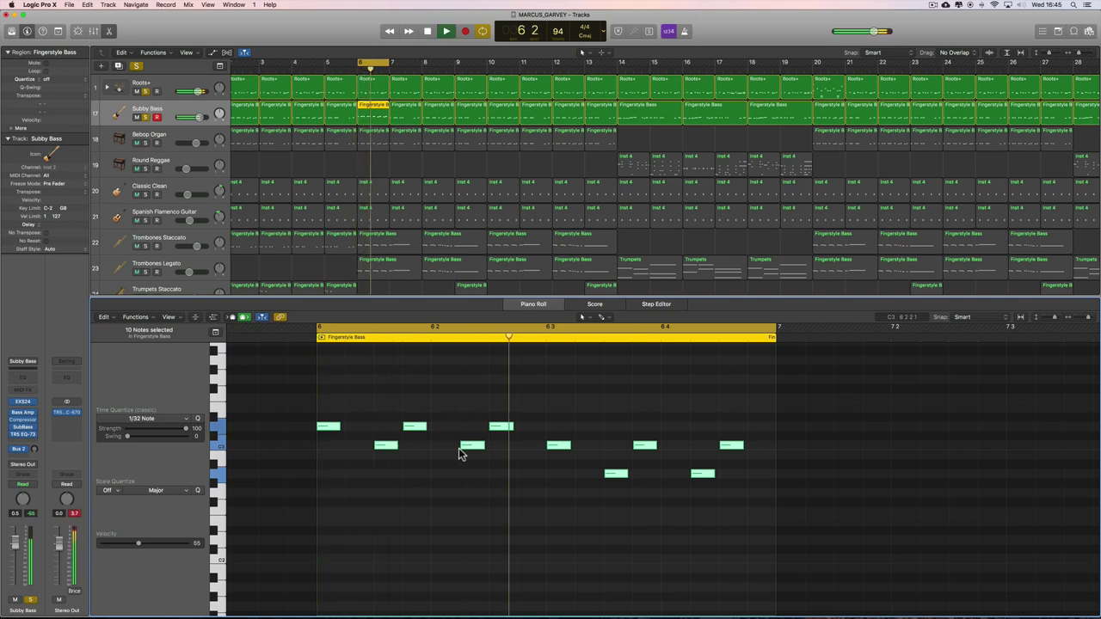
pyautogui.press('space')
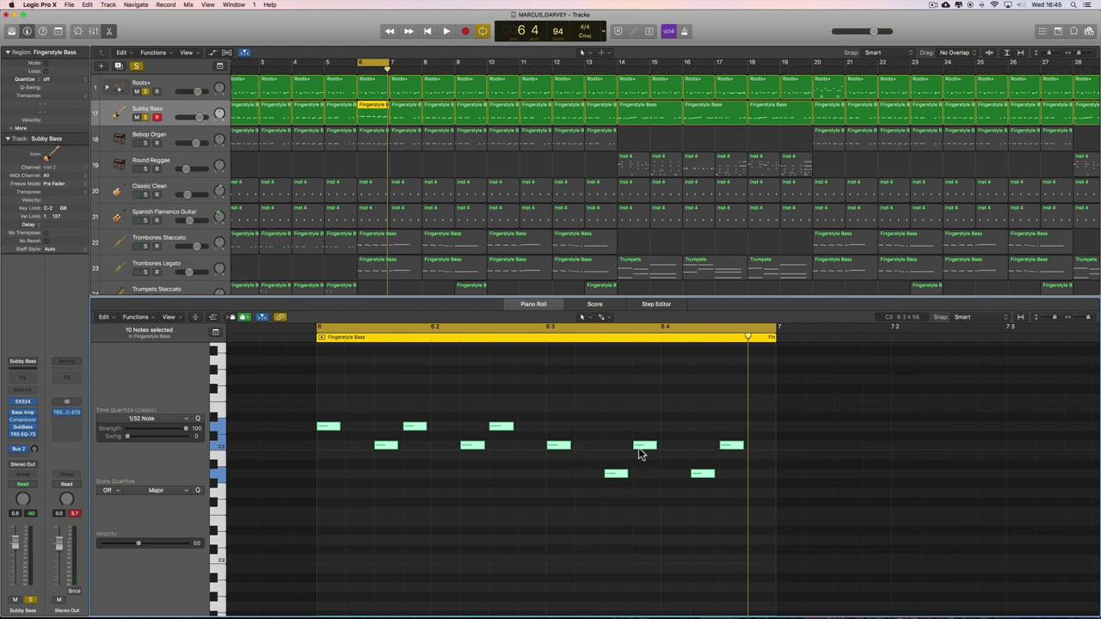
# - Examine the two halves of the bar 6 bass riff by selecting its first five and last five notes, and play it
pyautogui.click(622, 469)
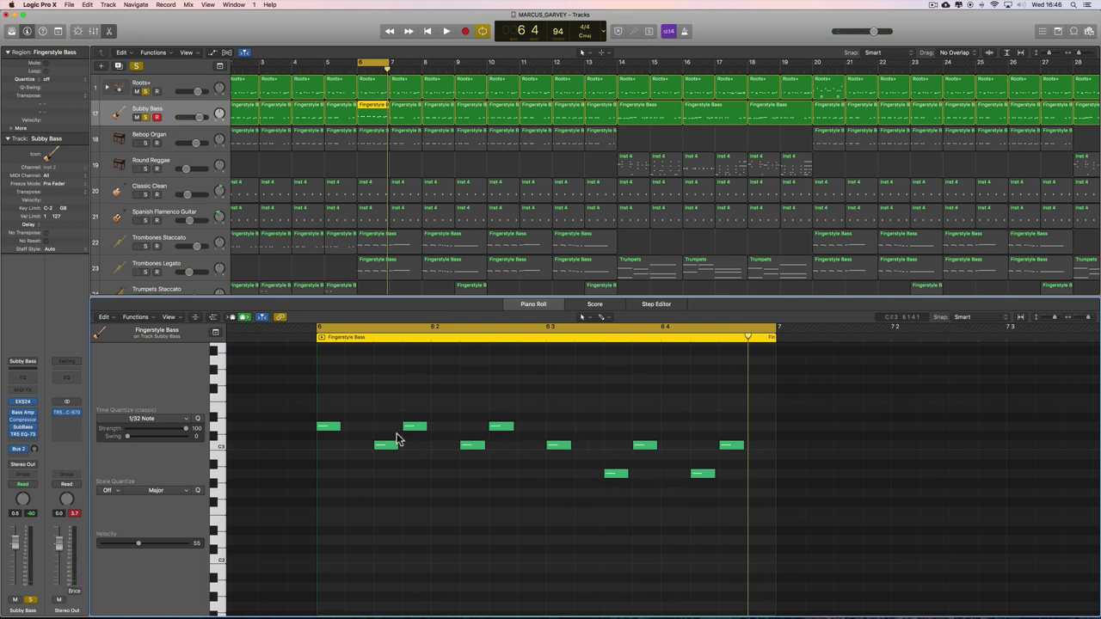
pyautogui.moveTo(336, 406); pyautogui.dragTo(499, 466)
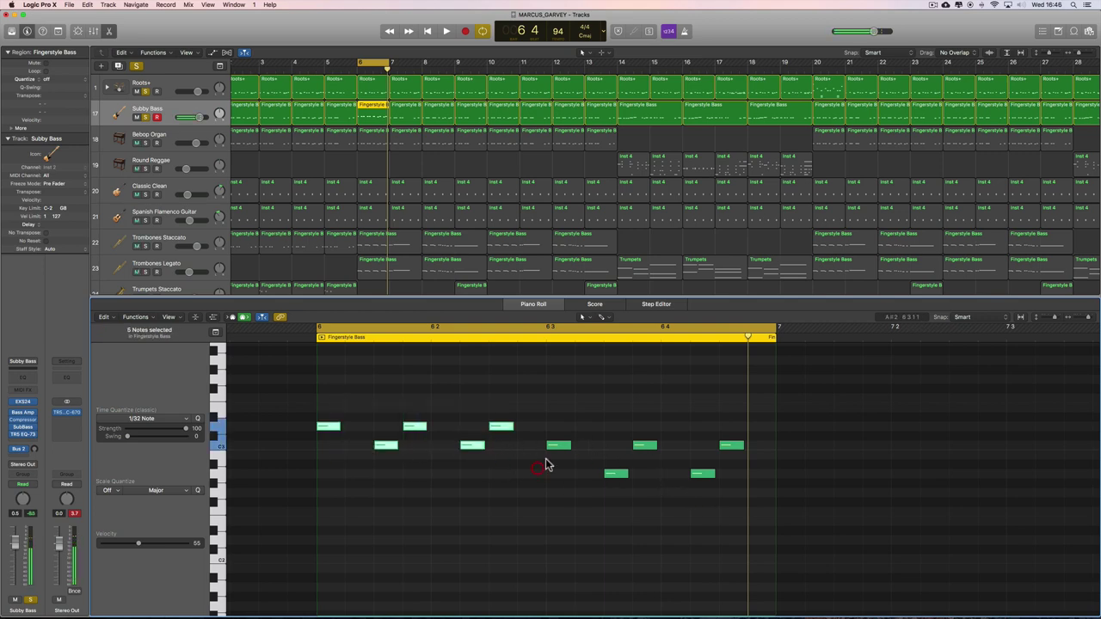
pyautogui.moveTo(554, 419); pyautogui.dragTo(749, 505)
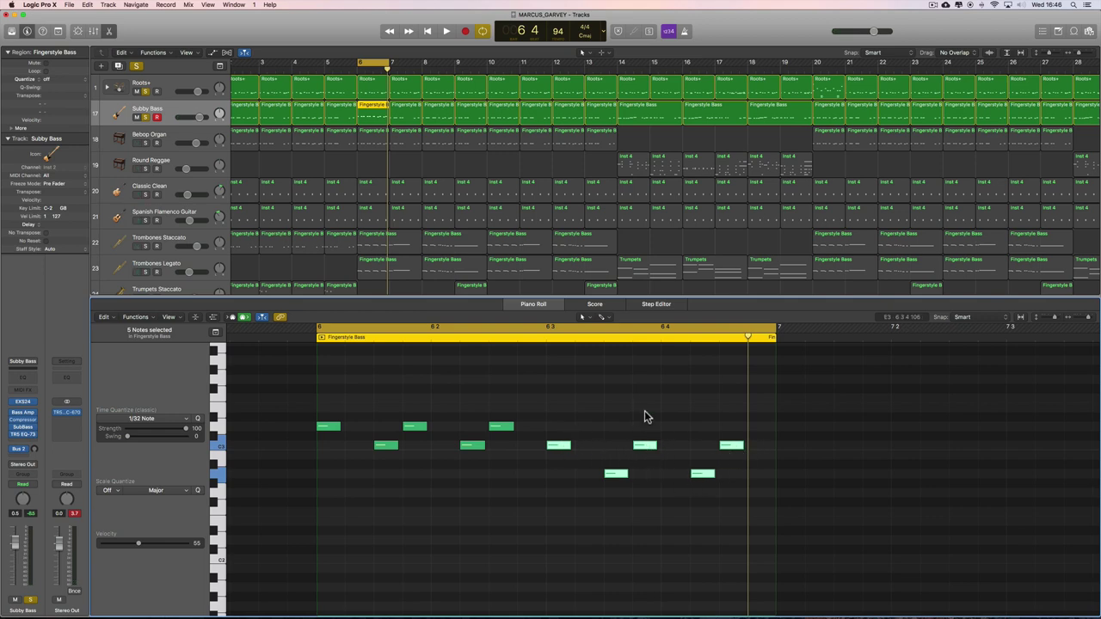
pyautogui.press('space')
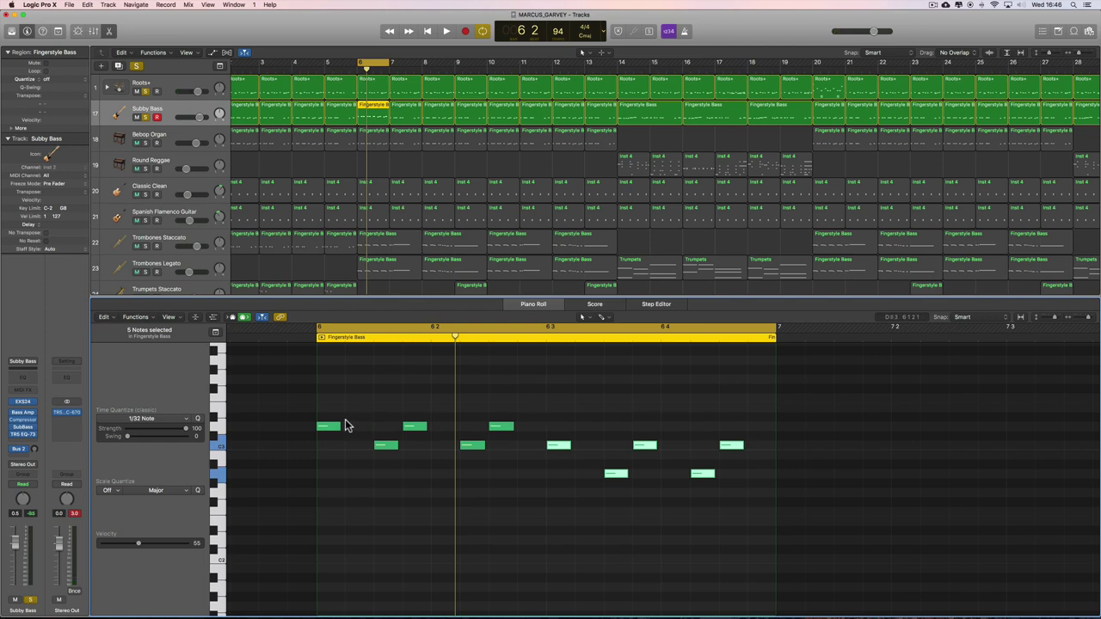
# - Move all ten bass notes of bar 6 back down one octave and play the cycle
pyautogui.moveTo(320, 405); pyautogui.dragTo(789, 479)
pyautogui.scroll(-2, 438, 495)
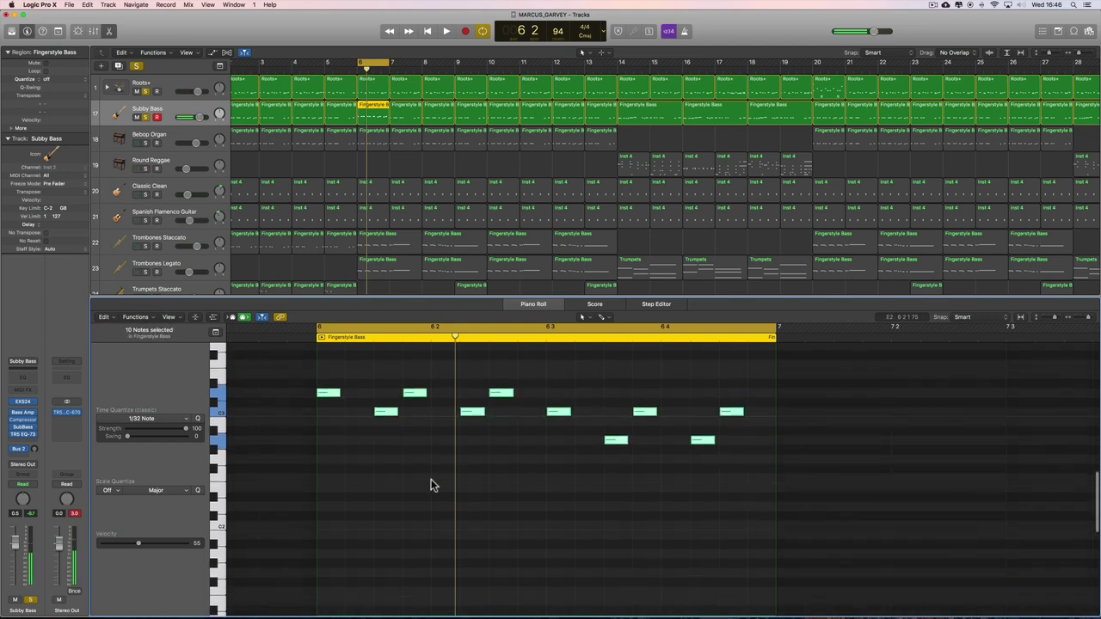
pyautogui.moveTo(327, 386); pyautogui.dragTo(326, 495)
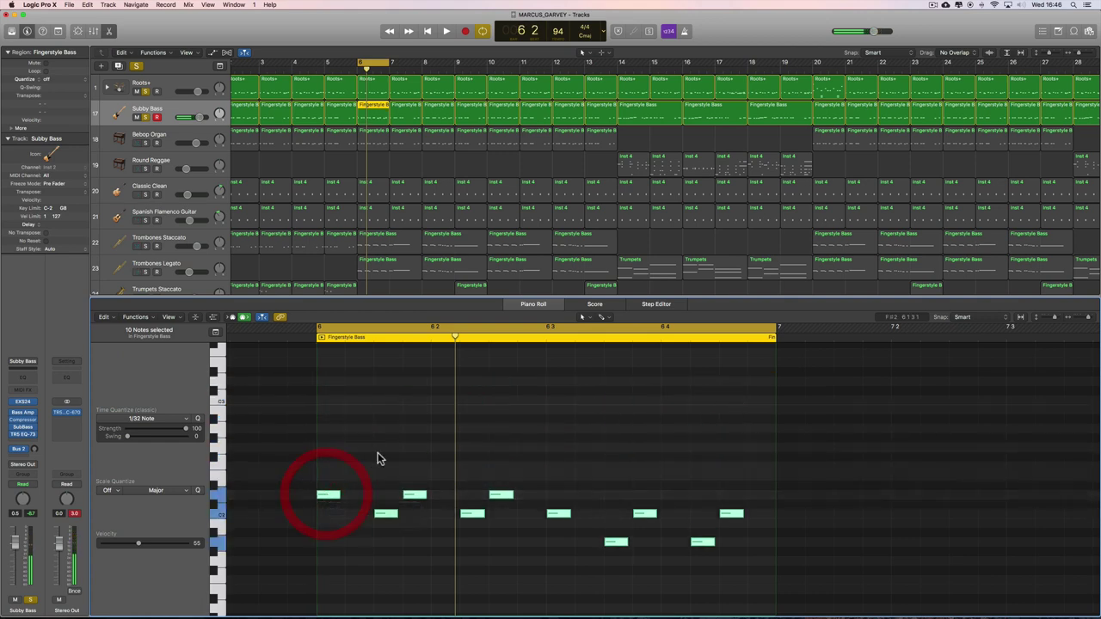
pyautogui.click(382, 455)
pyautogui.press('space')
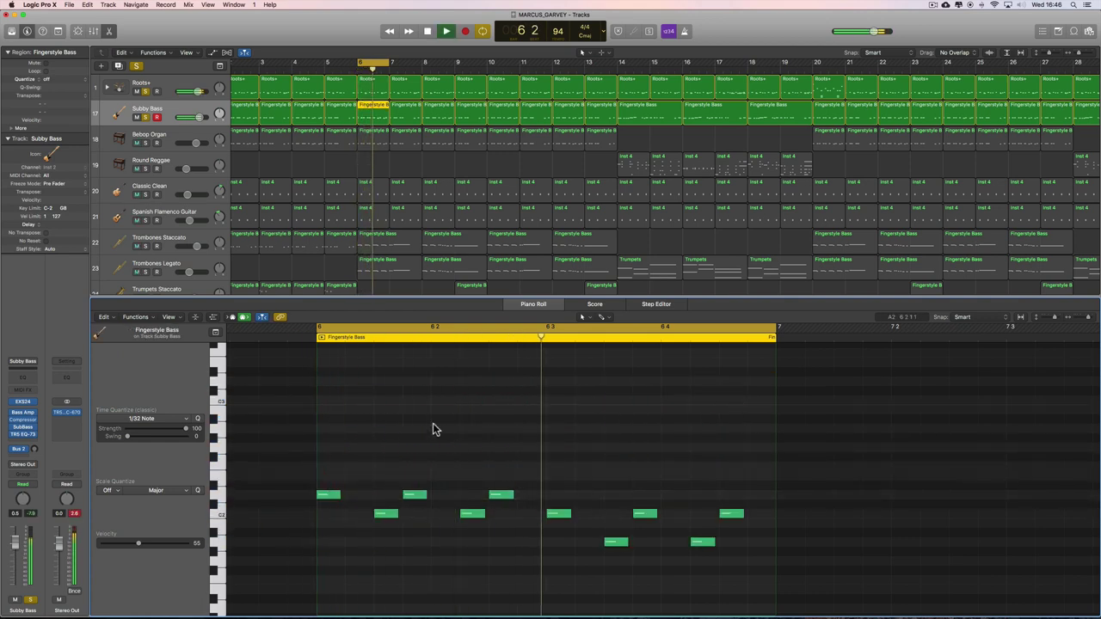
pyautogui.press('space')
# - Lower the velocity of all ten bass notes in bar 6 to 48, playing the bar to check the sound
pyautogui.click(327, 495)
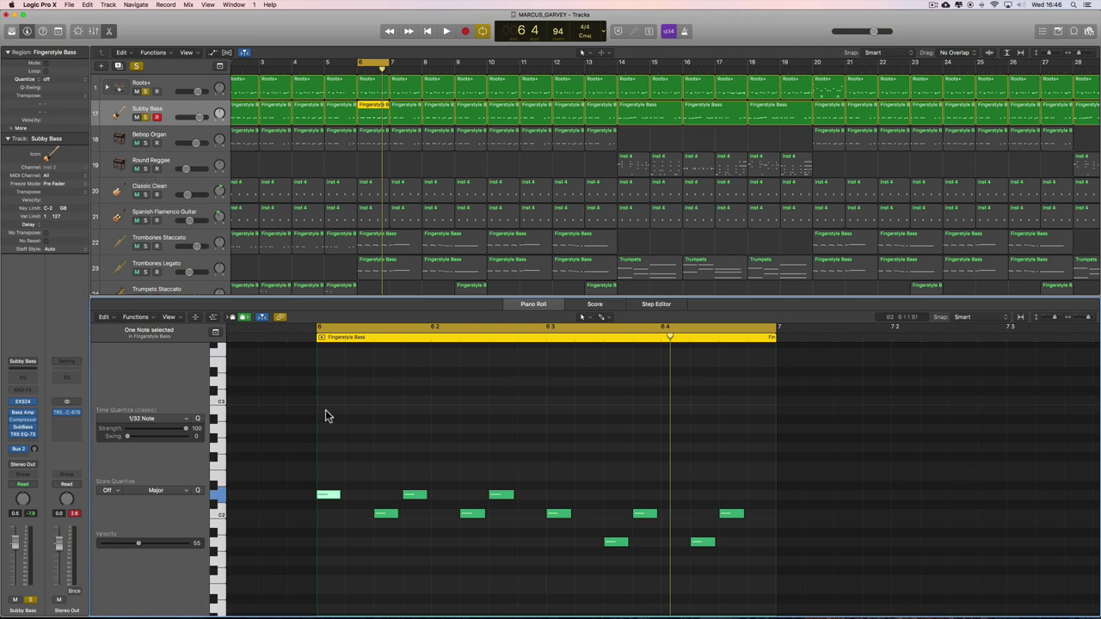
pyautogui.moveTo(309, 444); pyautogui.dragTo(731, 565)
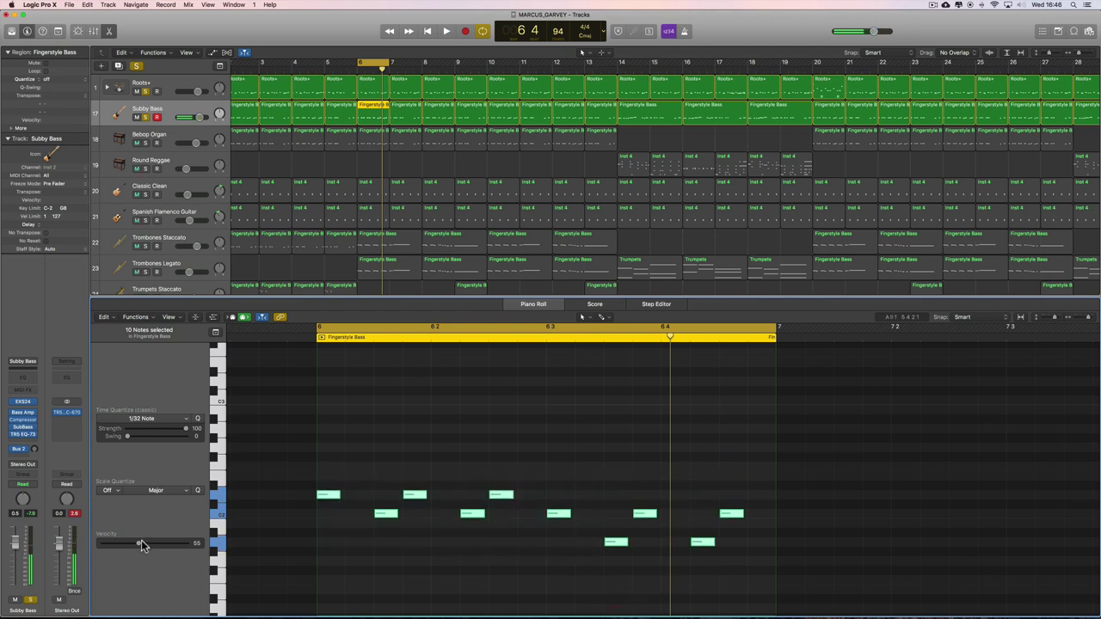
pyautogui.moveTo(167, 547); pyautogui.dragTo(135, 546)
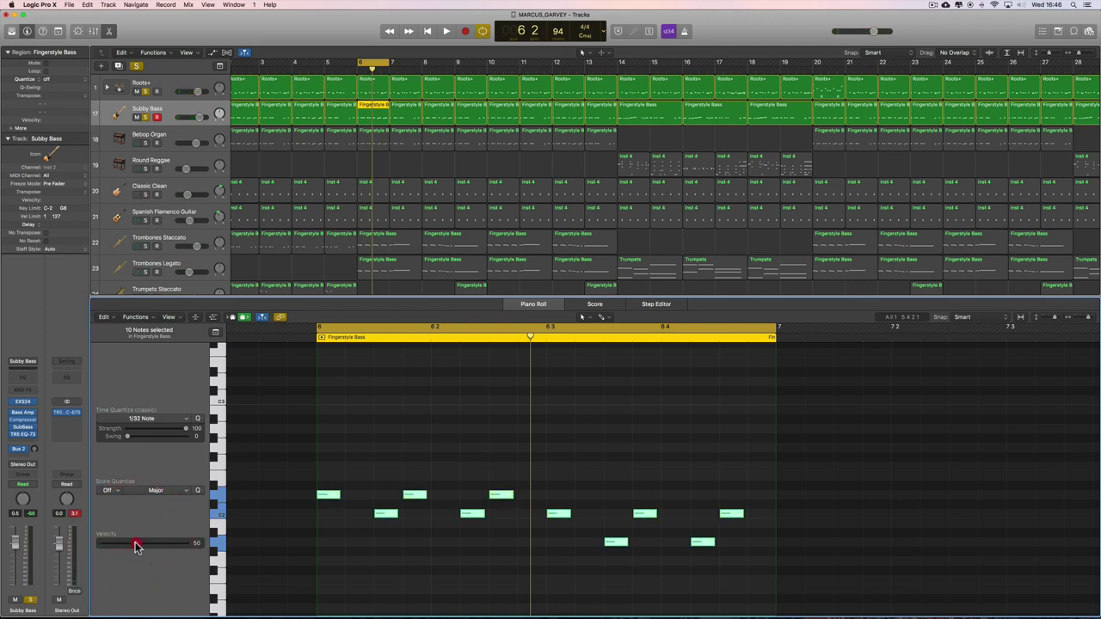
pyautogui.press('space')
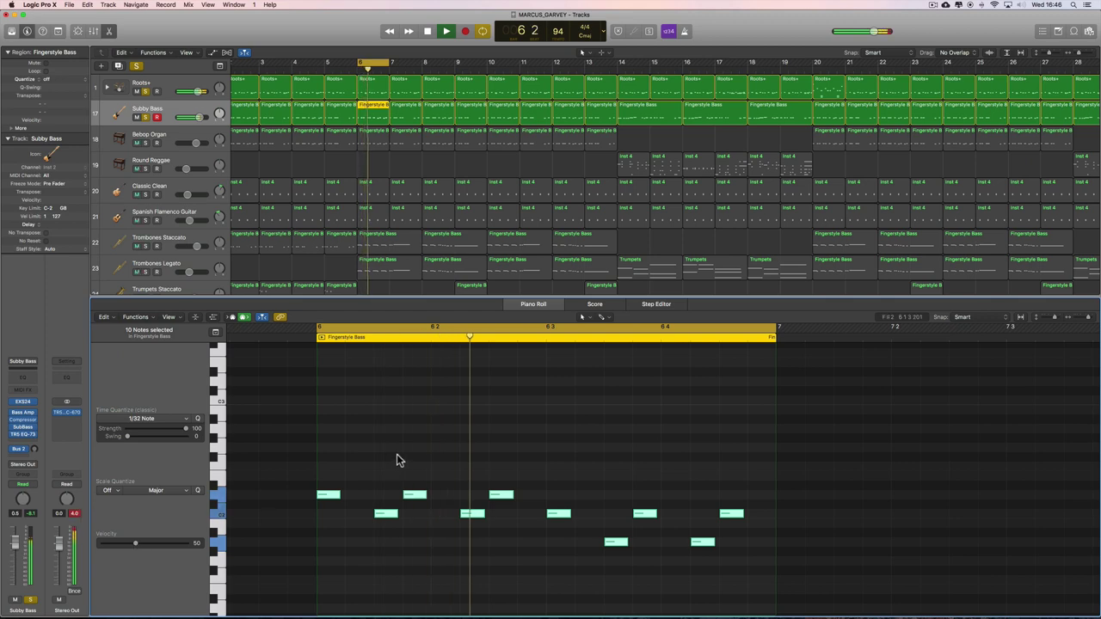
pyautogui.press('space')
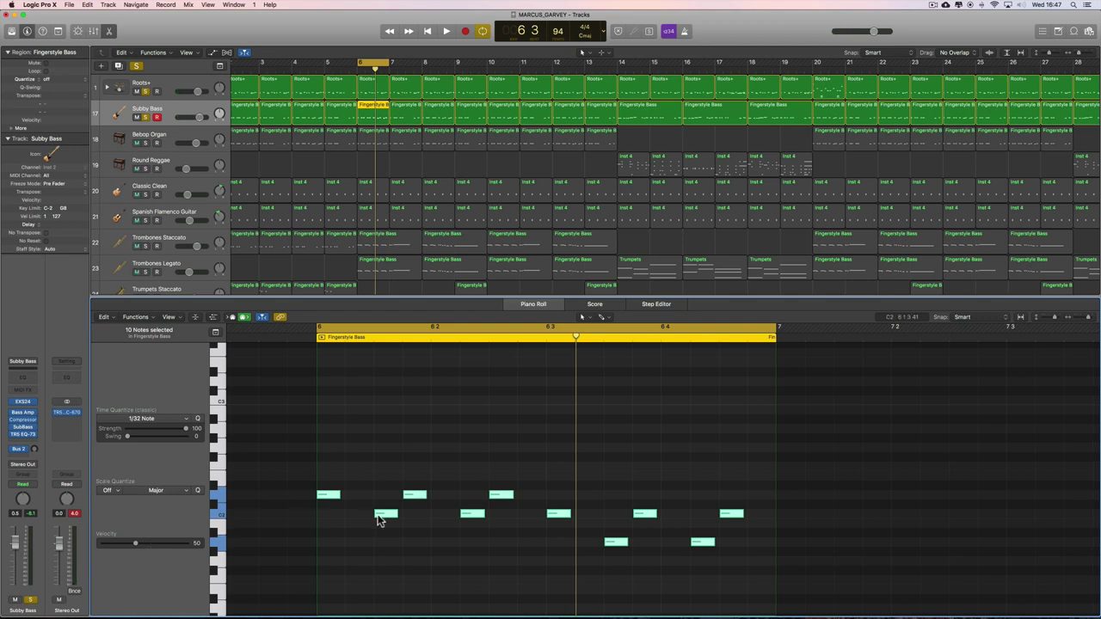
pyautogui.moveTo(378, 519)
pyautogui.press('space')
pyautogui.press('space')
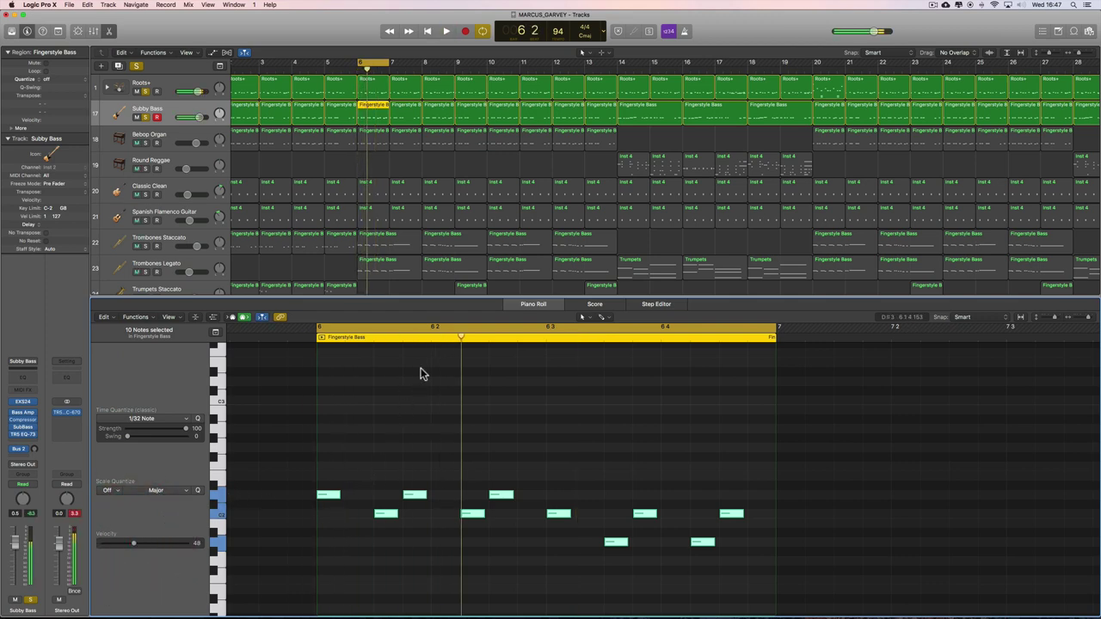
# - Move the cycle range to bar 7, view its bass region, and select the first five notes of the bar 6 riff to compare
pyautogui.moveTo(377, 65); pyautogui.dragTo(405, 66)
pyautogui.click(406, 115)
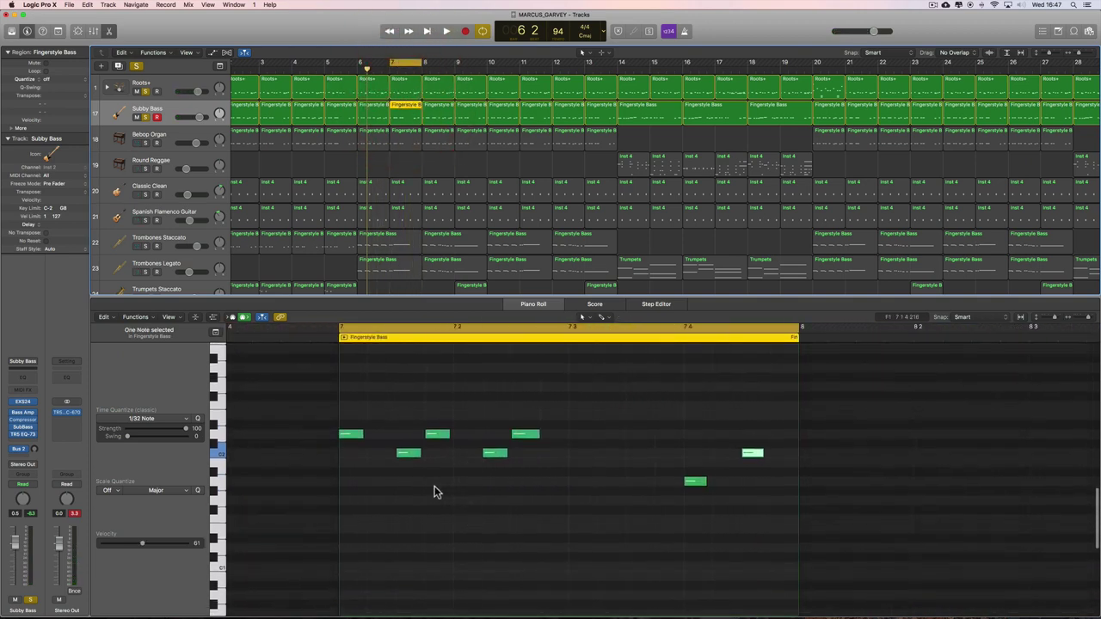
pyautogui.click(371, 116)
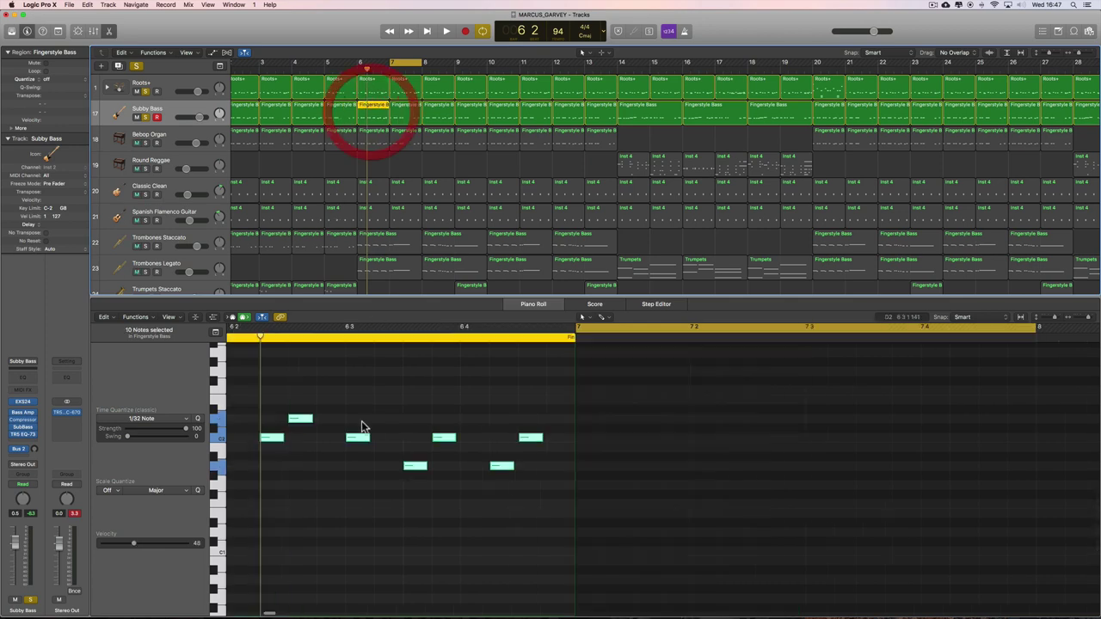
pyautogui.click(363, 421)
pyautogui.moveTo(407, 403); pyautogui.dragTo(576, 468)
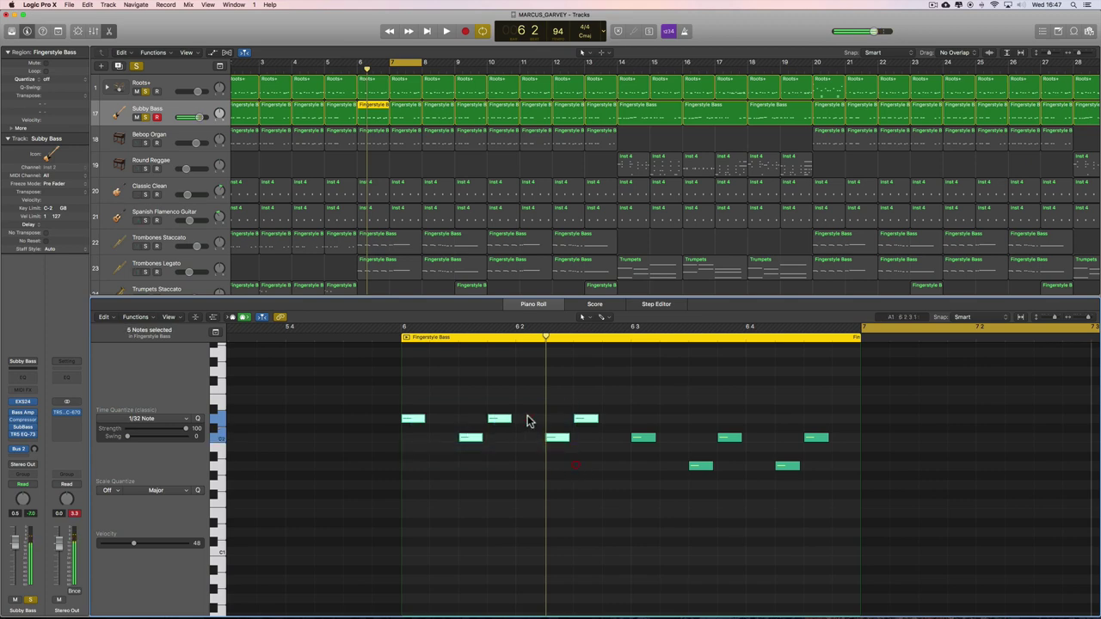
# - Examine the bar 7 bass riff by selecting its first five notes and its last two notes in turn
pyautogui.click(405, 117)
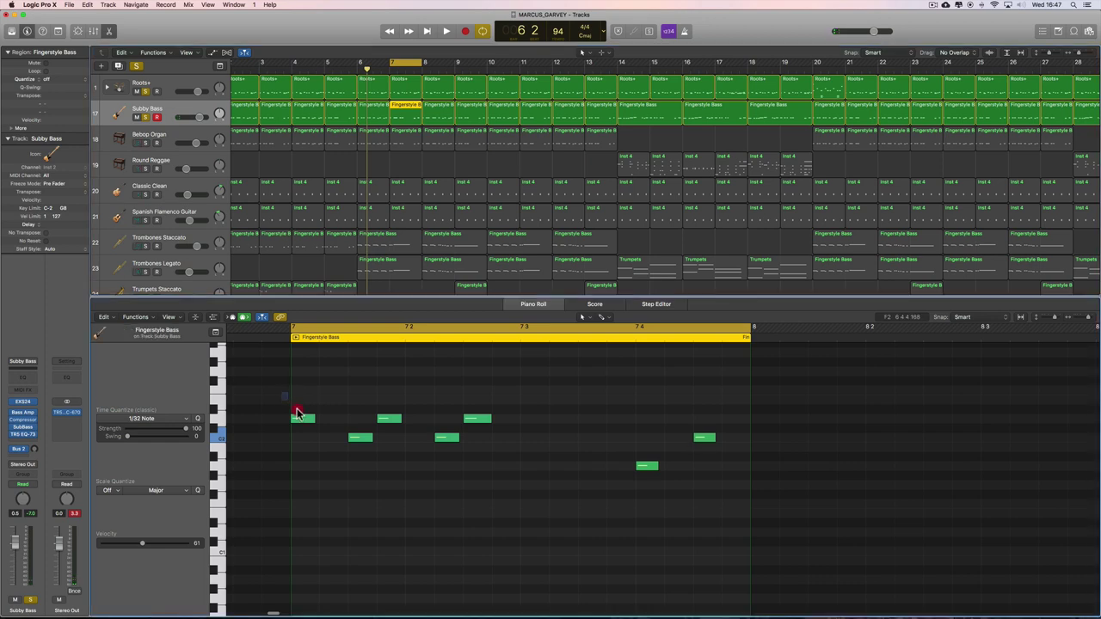
pyautogui.moveTo(281, 393); pyautogui.dragTo(486, 469)
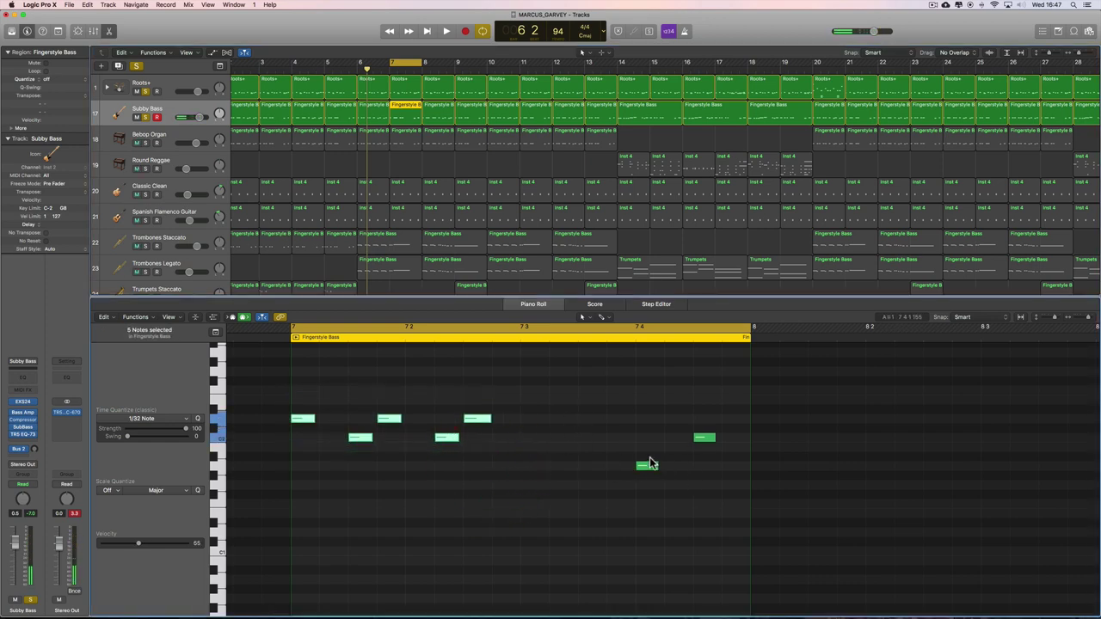
pyautogui.moveTo(617, 428); pyautogui.dragTo(721, 469)
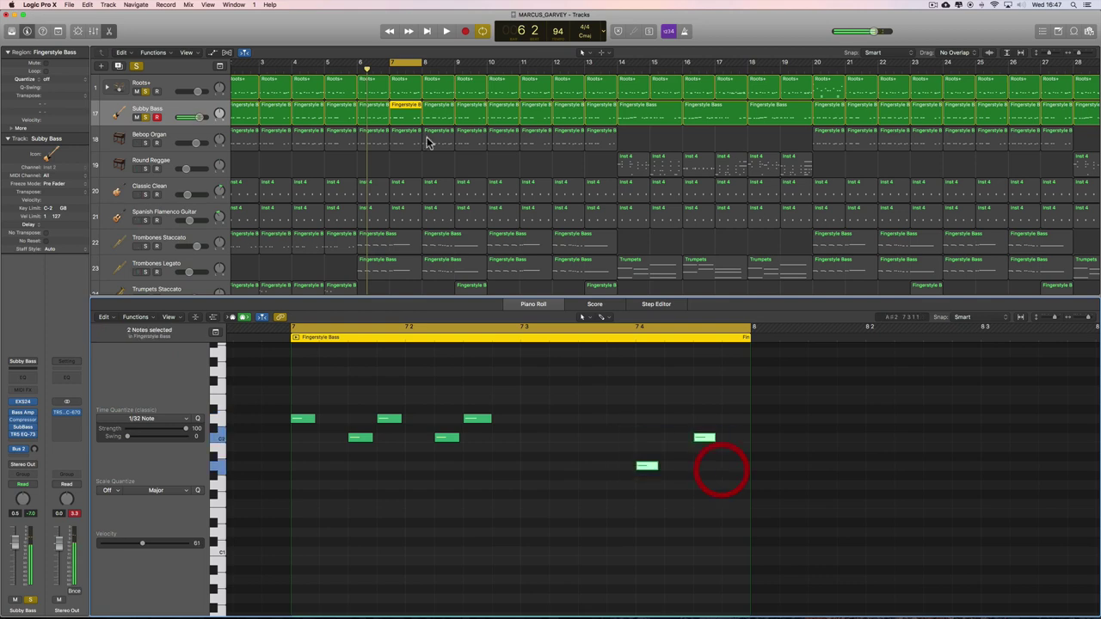
# - Compare the last two bass notes of bar 6 with the ending of bar 7, and play the bar 7 cycle
pyautogui.click(380, 118)
pyautogui.moveTo(482, 426); pyautogui.dragTo(546, 475)
pyautogui.click(409, 107)
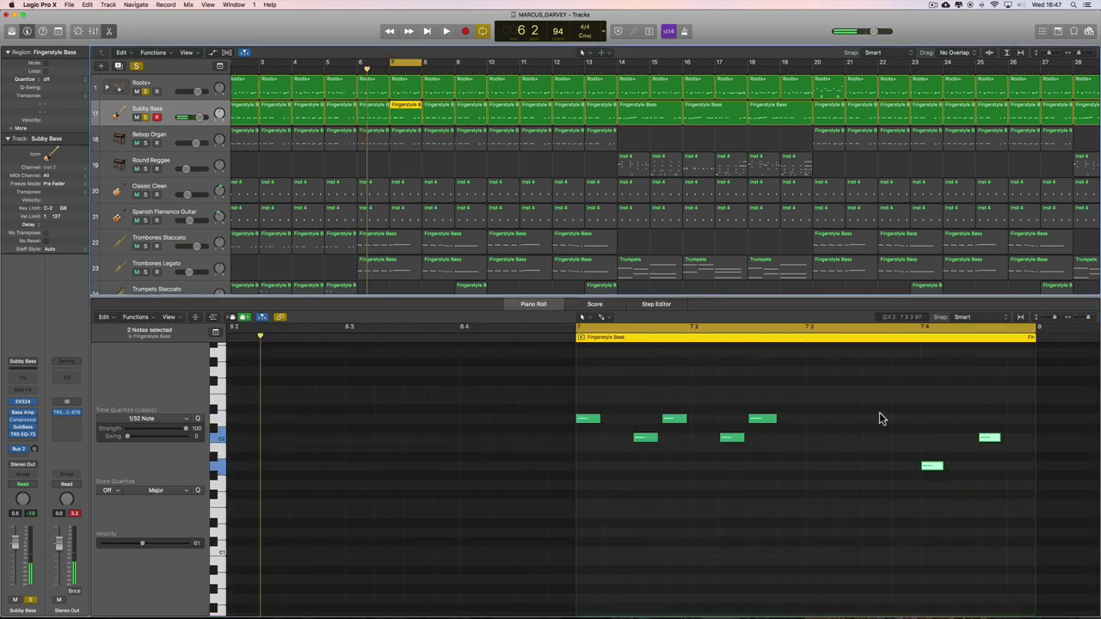
pyautogui.hscroll(5, 914, 452)
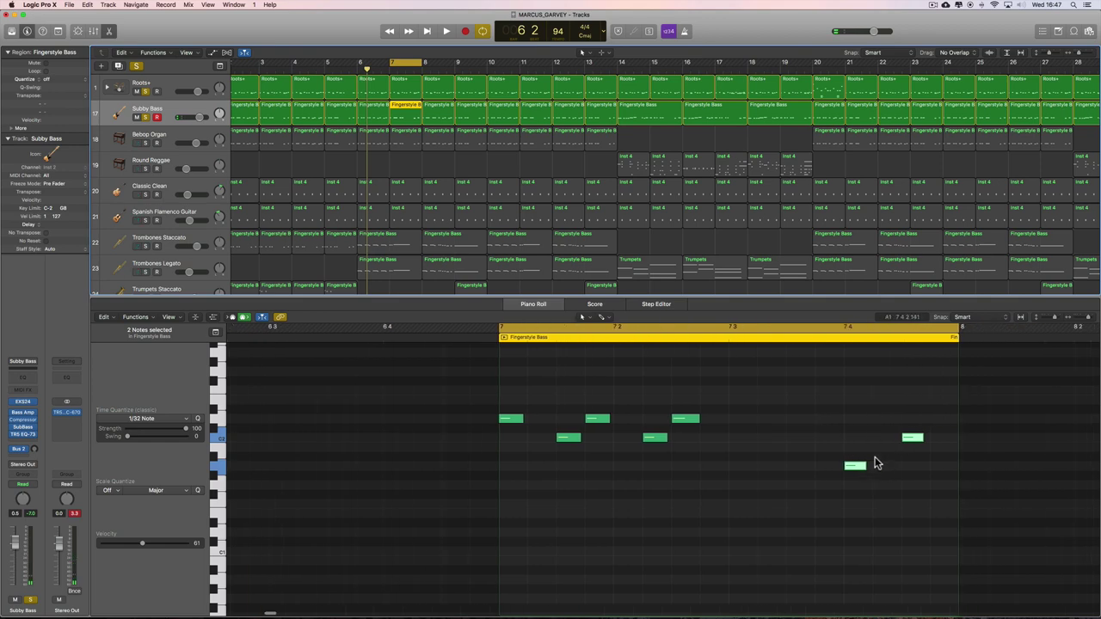
pyautogui.press('space')
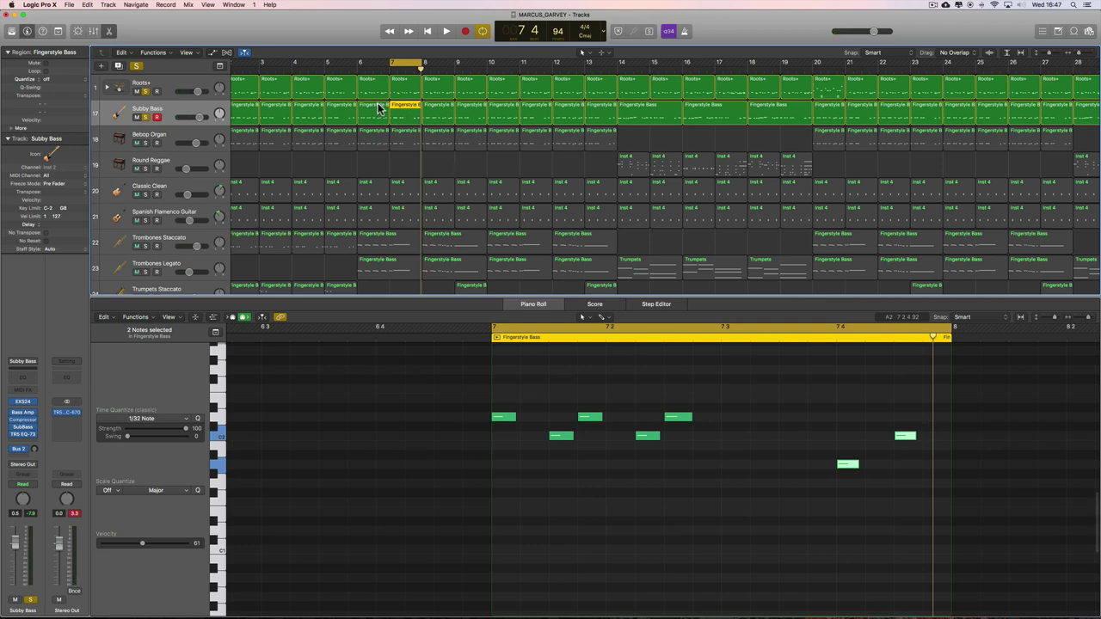
# - Show the bar 6 Subby Bass region's notes and move the cycle range back to bar 6
pyautogui.click(376, 109)
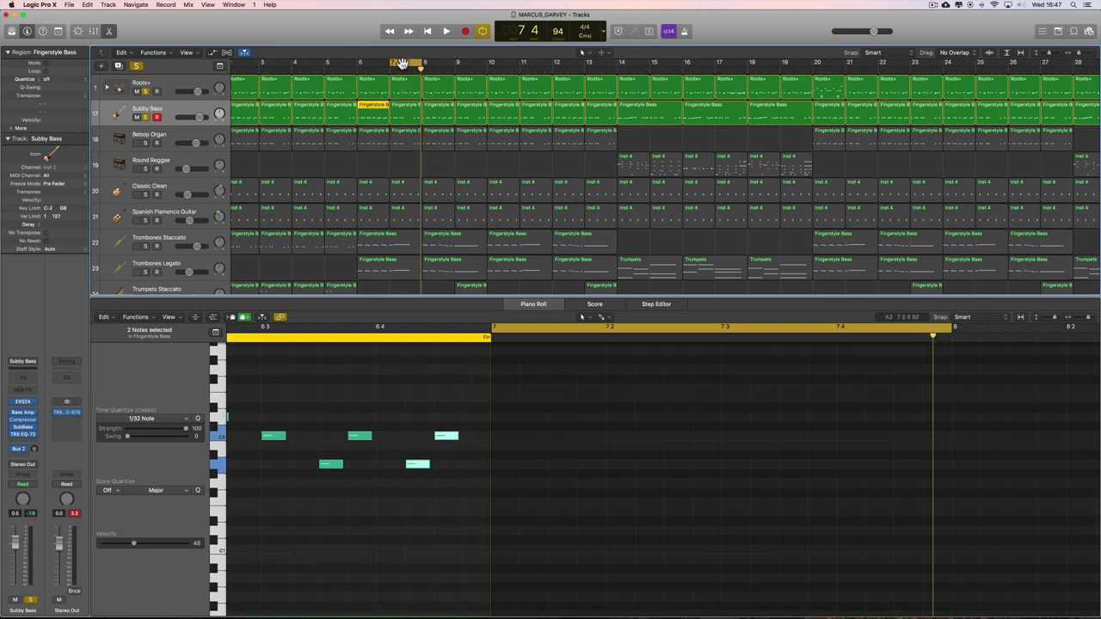
pyautogui.moveTo(402, 63); pyautogui.dragTo(368, 65)
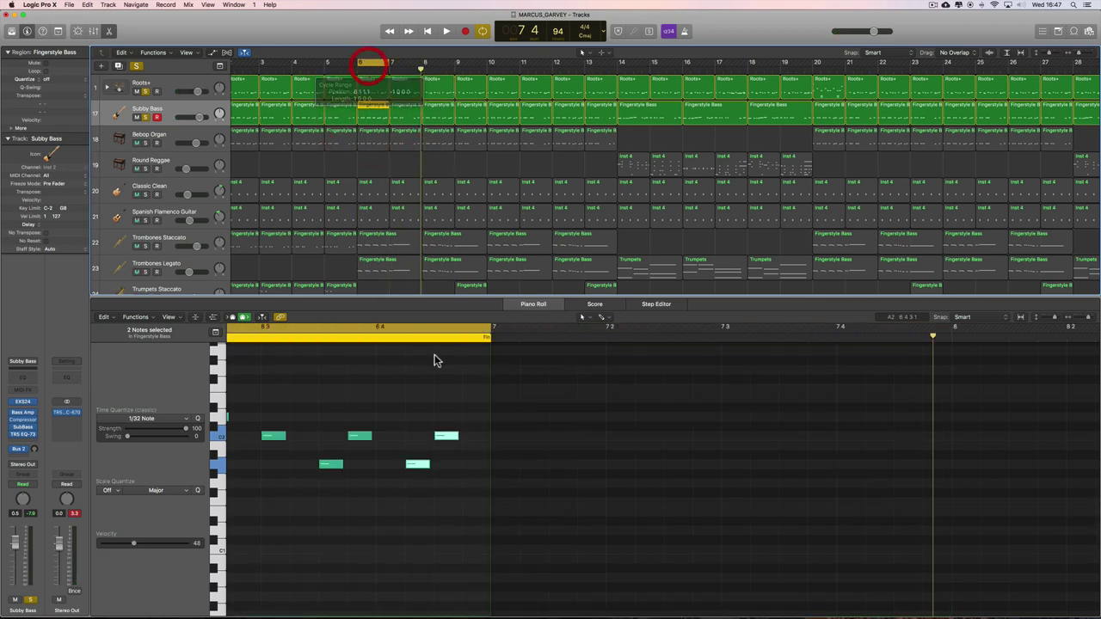
pyautogui.hscroll(-5, 497, 403)
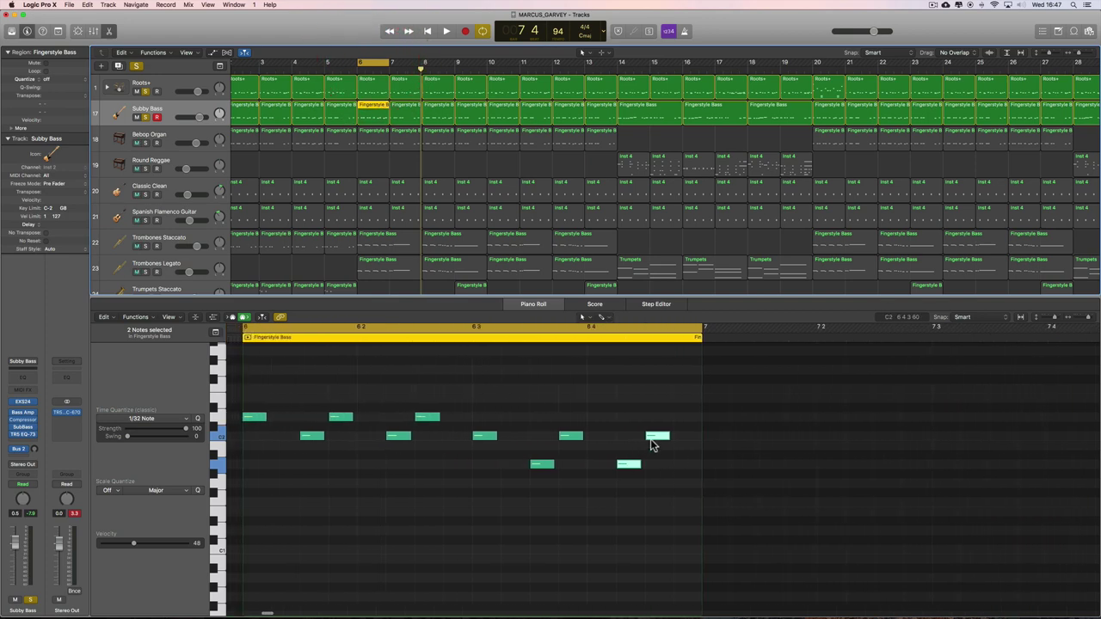
# - Select the last low A1 note in the bar 6 bass region and play the looped bar
pyautogui.click(632, 476)
pyautogui.moveTo(626, 467)
pyautogui.mouseDown()
pyautogui.moveTo(600, 468)
pyautogui.moveTo(627, 471)
pyautogui.mouseUp()
pyautogui.press('space')
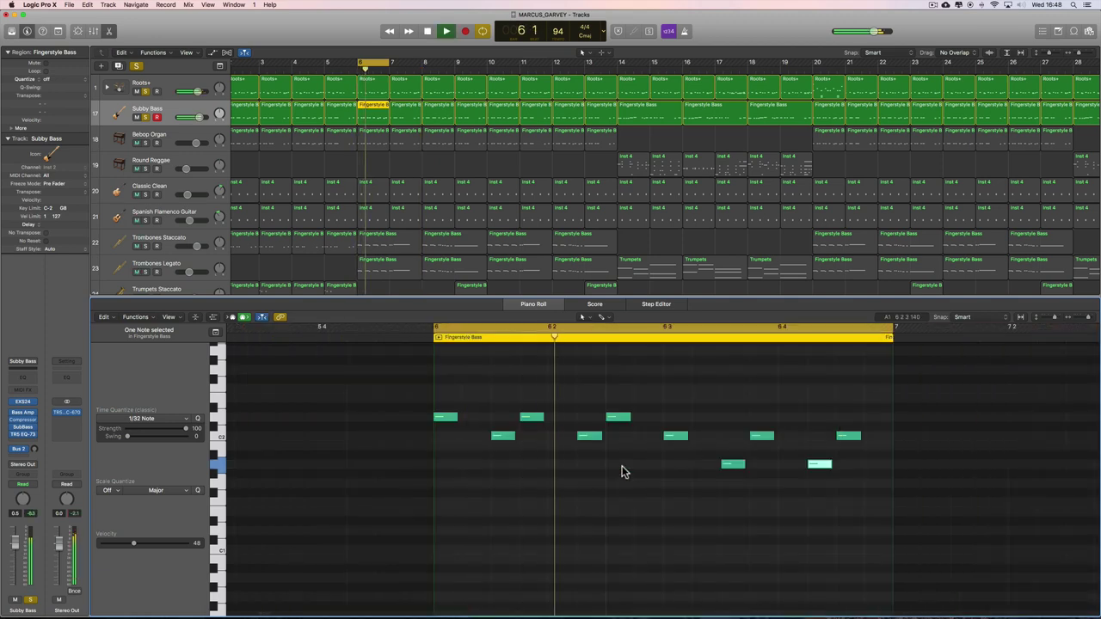
pyautogui.press('space')
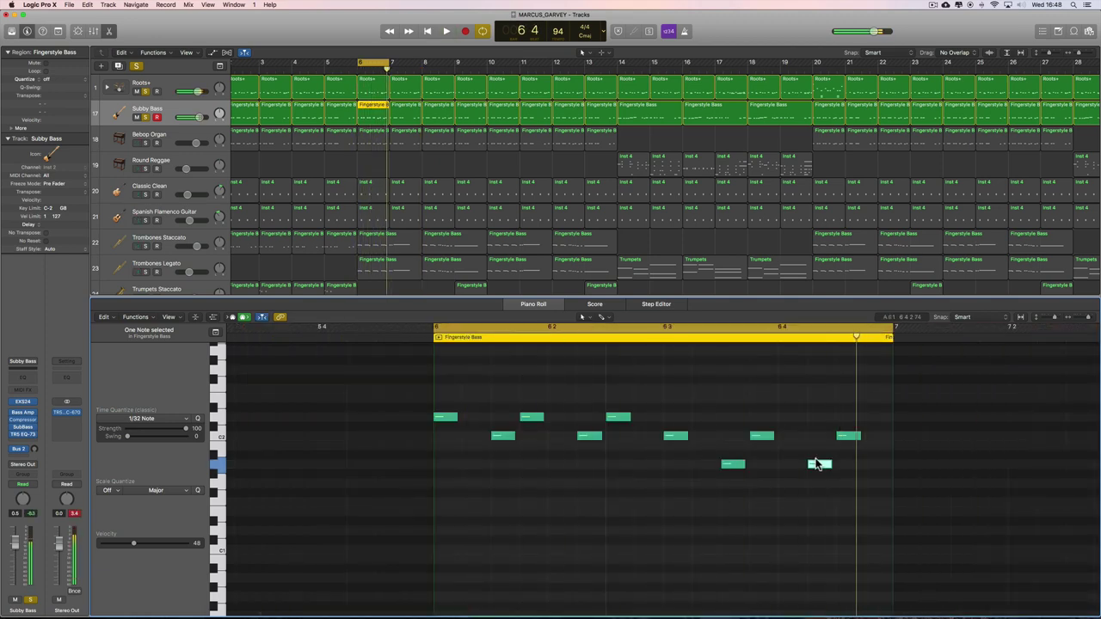
# - Try the last A1 note of bar 6 on beat 4, a sixteenth earlier, and audition the bar
pyautogui.moveTo(823, 469); pyautogui.dragTo(795, 468)
pyautogui.click(774, 338)
pyautogui.press('space')
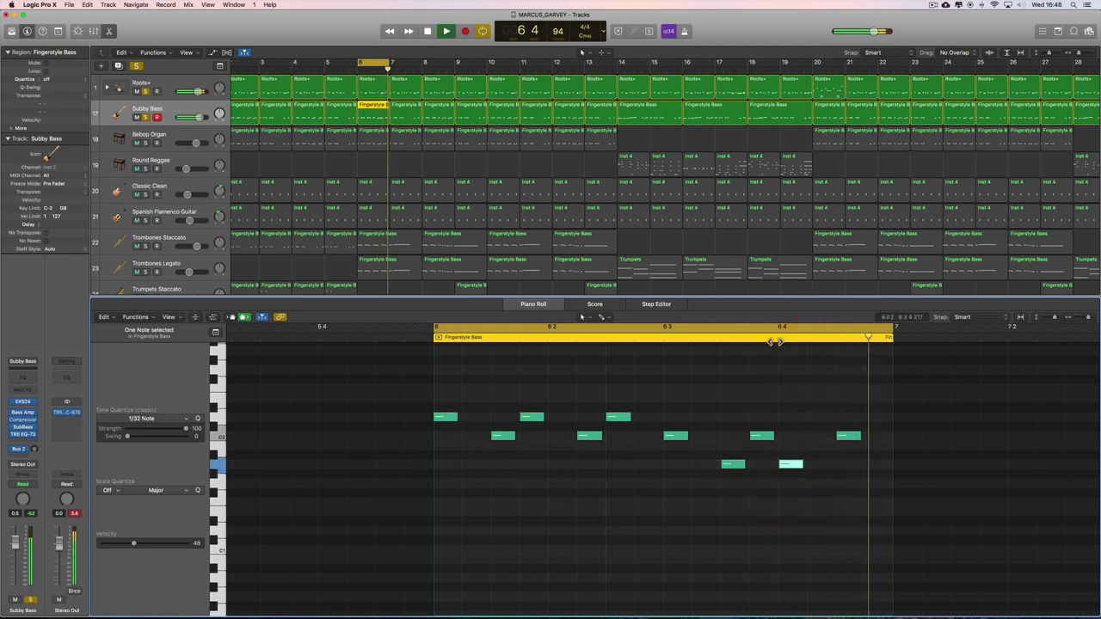
pyautogui.press('space')
# - Move the A1 note back a sixteenth to its original off-beat position and replay the end of bar 6
pyautogui.moveTo(789, 468); pyautogui.dragTo(820, 464)
pyautogui.click(776, 338)
pyautogui.press('space')
pyautogui.press('space')
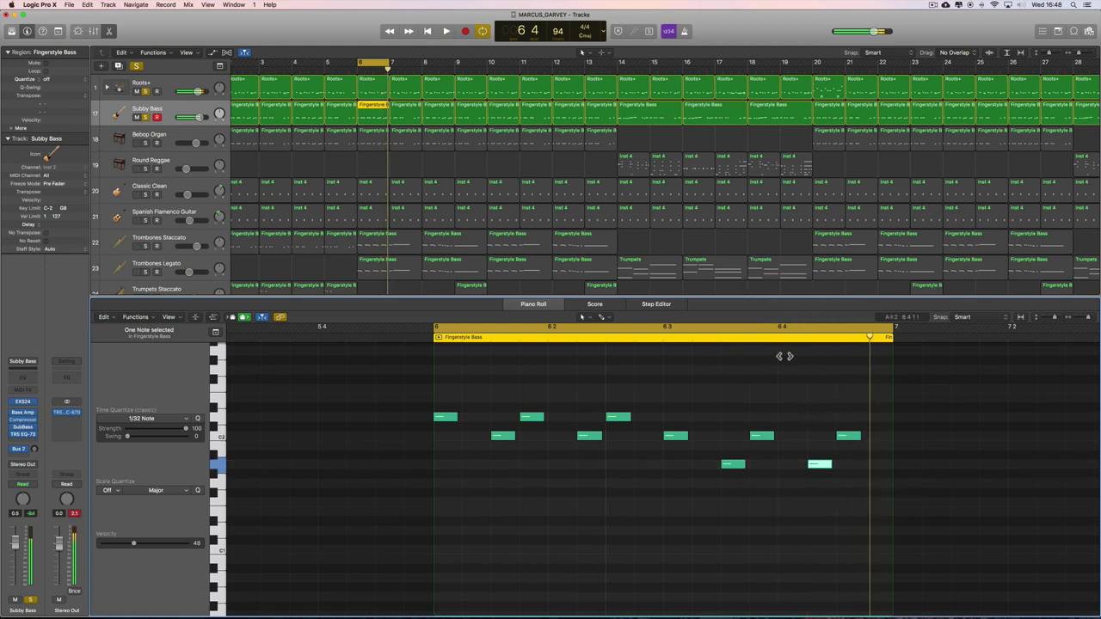
# - Compare the first five notes of the Subby Bass regions in bars 7 and 6 by selecting them
pyautogui.click(411, 118)
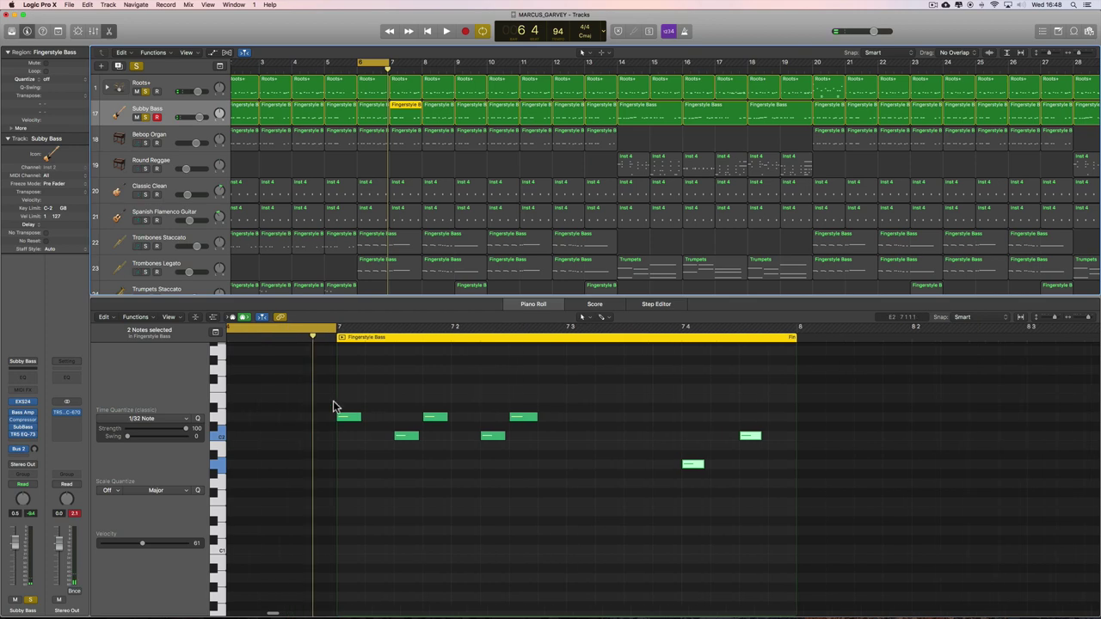
pyautogui.moveTo(341, 398); pyautogui.dragTo(533, 465)
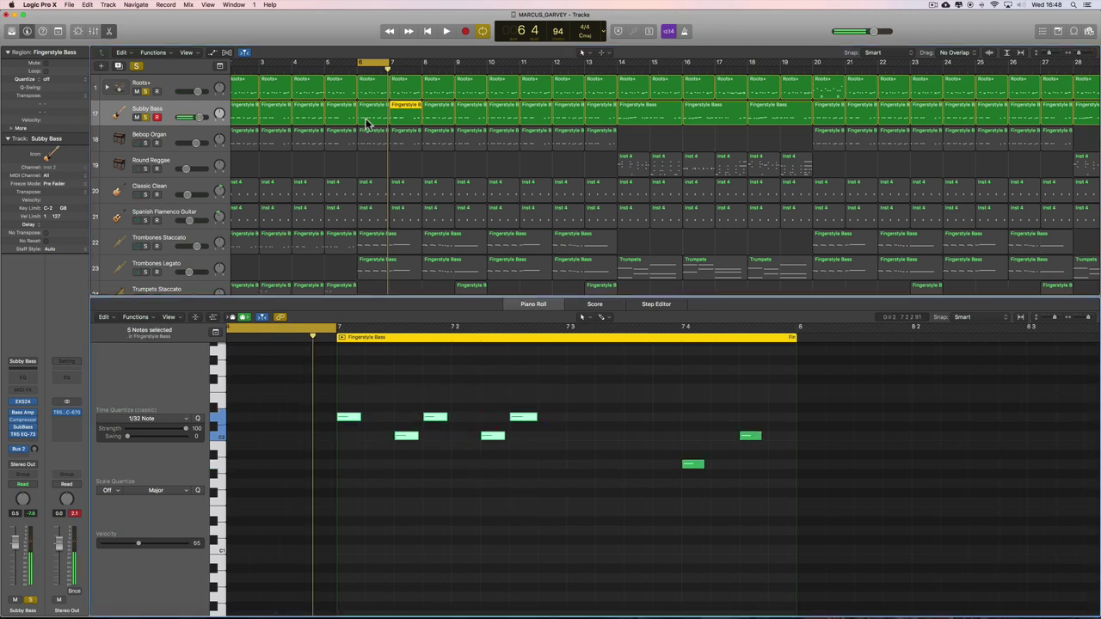
pyautogui.click(365, 117)
pyautogui.click(464, 425)
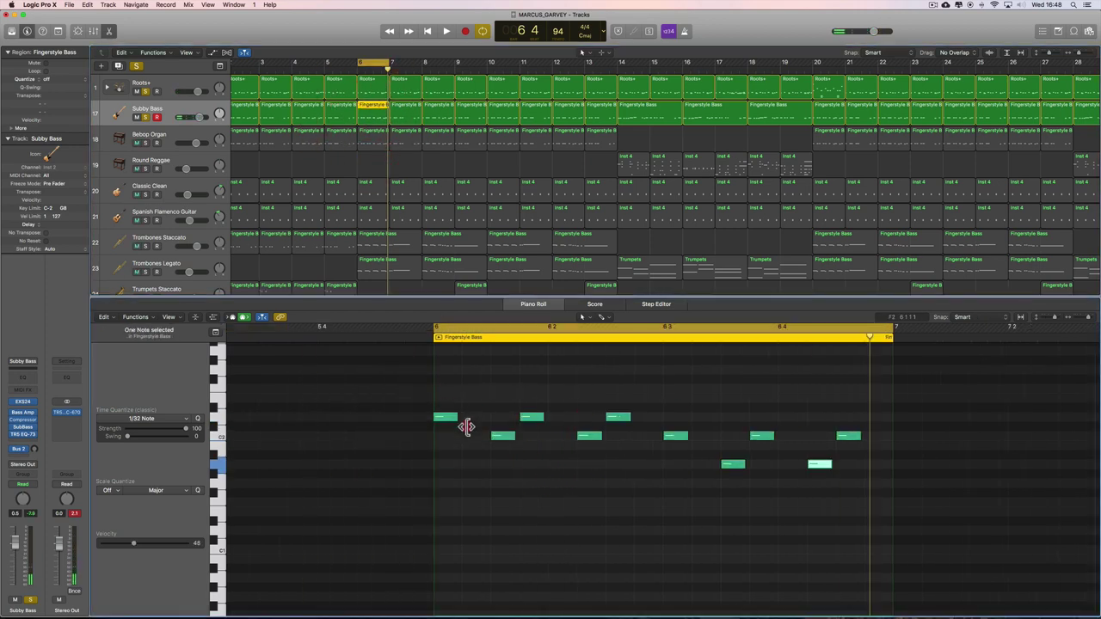
pyautogui.click(435, 453)
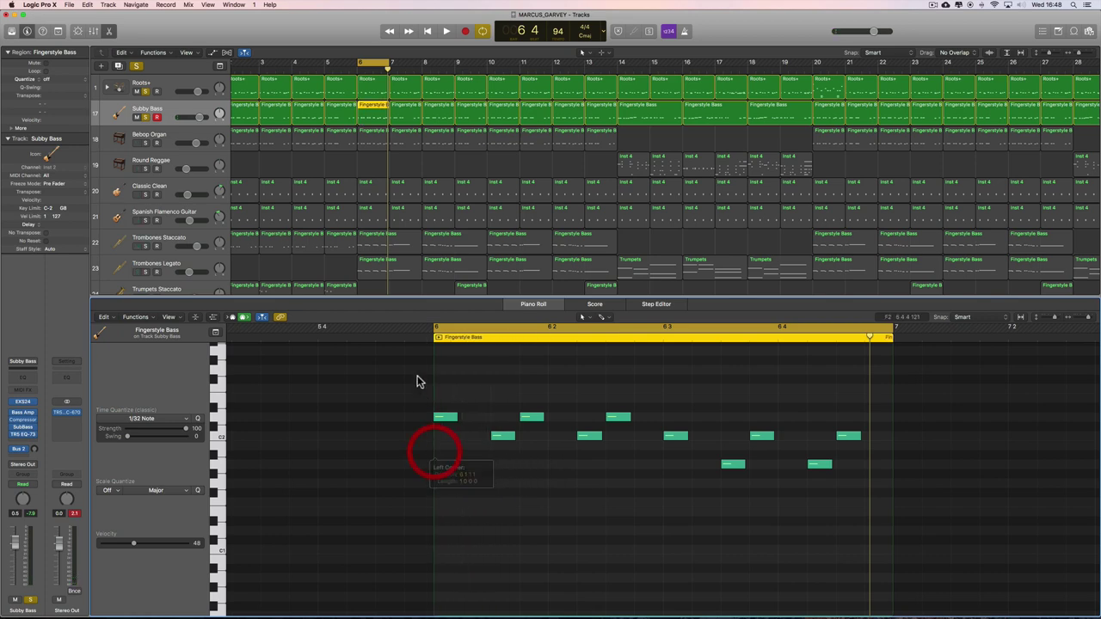
pyautogui.moveTo(416, 363); pyautogui.dragTo(620, 473)
# - Highlight the first five notes and the low A1 note of the bar 7 bass region, and audition bar 7 in a cycle
pyautogui.click(412, 115)
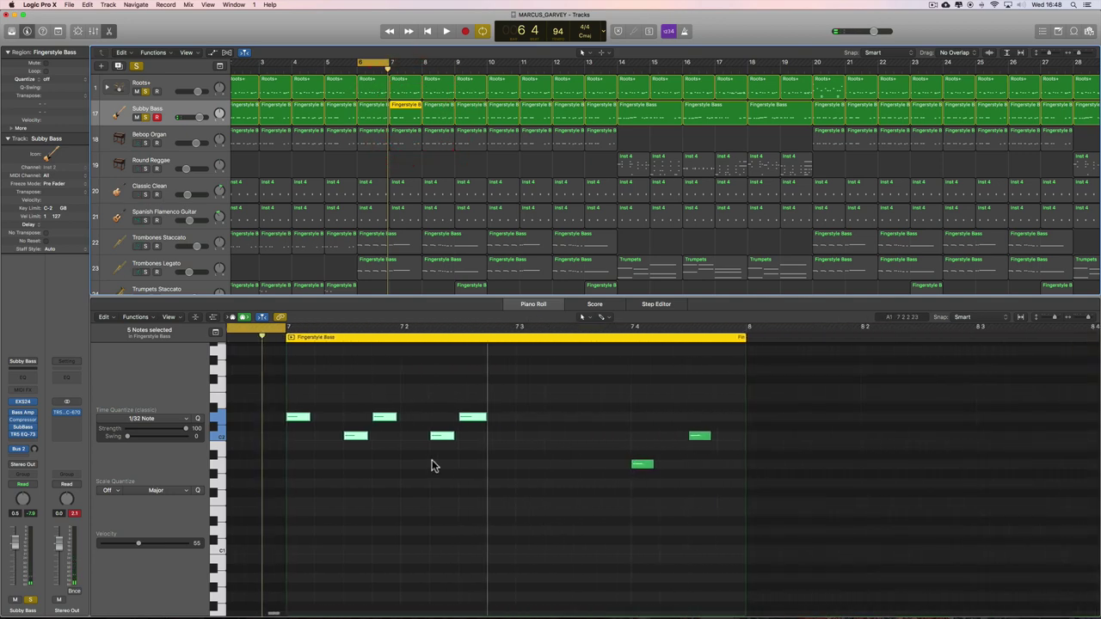
pyautogui.moveTo(295, 373); pyautogui.dragTo(496, 480)
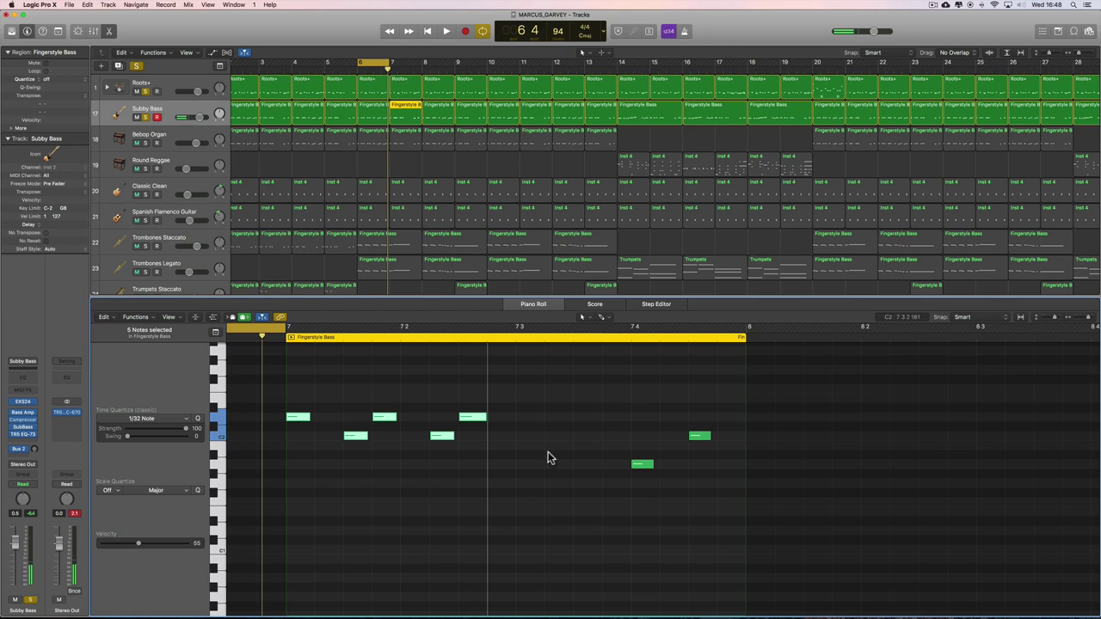
pyautogui.moveTo(645, 465)
pyautogui.mouseDown()
pyautogui.moveTo(671, 467)
pyautogui.moveTo(643, 467)
pyautogui.mouseUp()
pyautogui.press('space')
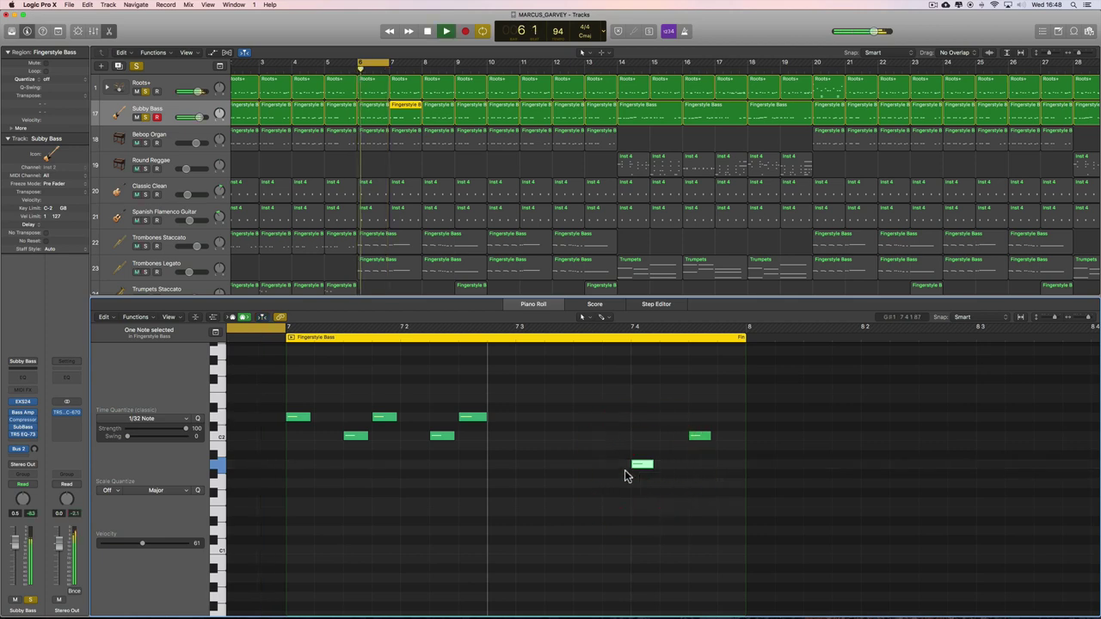
pyautogui.moveTo(276, 328); pyautogui.dragTo(734, 343)
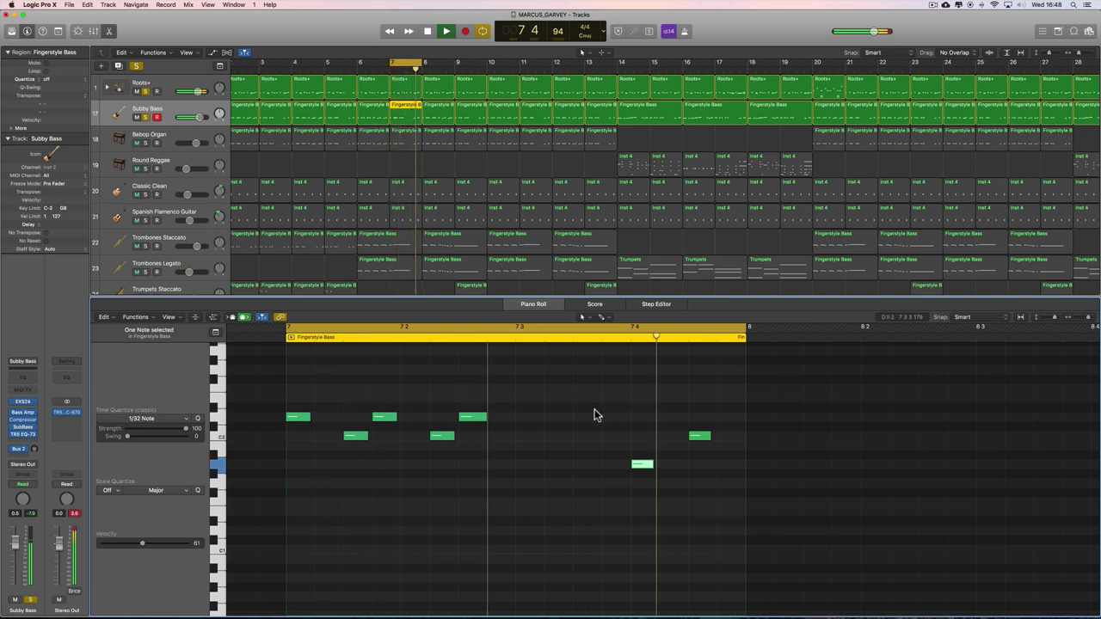
pyautogui.press('space')
# - Shift the cycle range to bar 8, select all notes of its Subby Bass region, and play the bar
pyautogui.moveTo(400, 67); pyautogui.dragTo(433, 66)
pyautogui.click(439, 116)
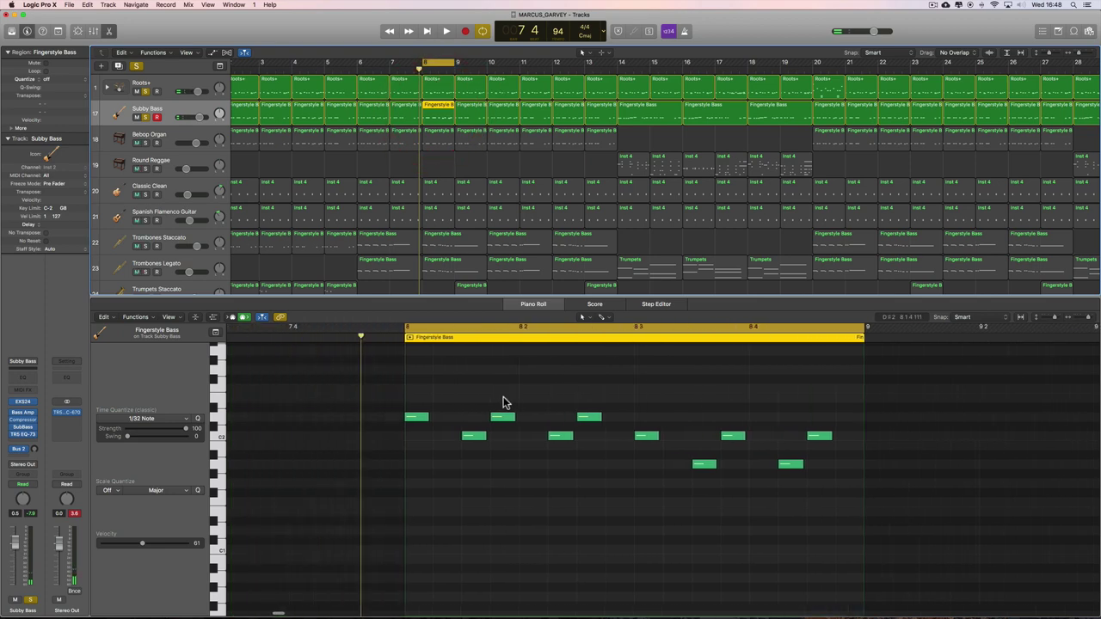
pyautogui.moveTo(420, 392); pyautogui.dragTo(817, 501)
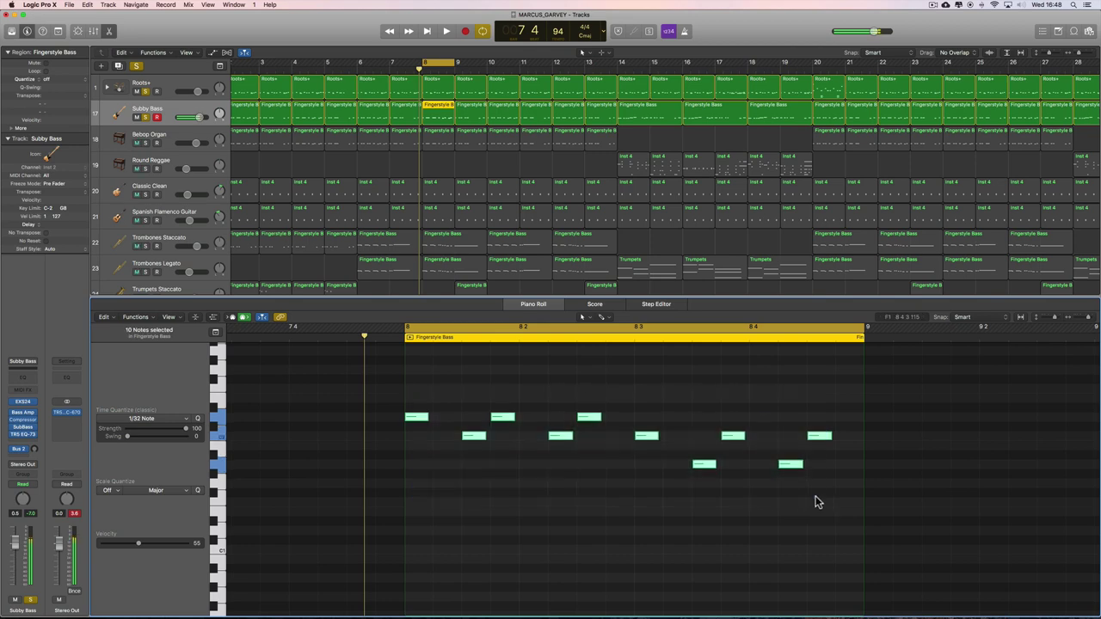
pyautogui.press('space')
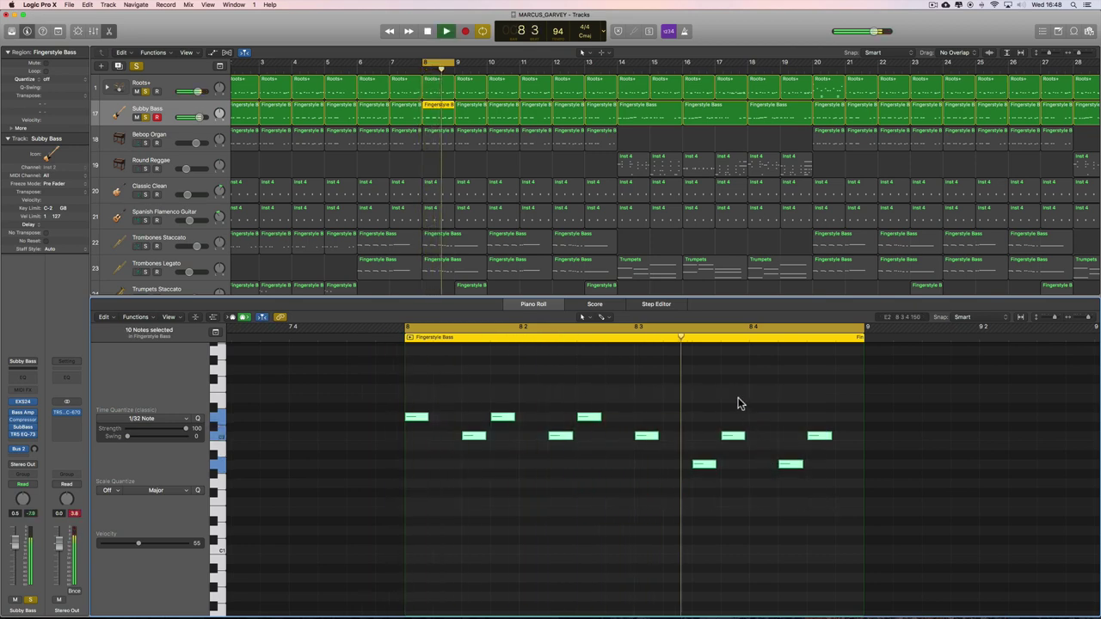
pyautogui.press('space')
# - Shift the cycle range to bar 9 and highlight the first five and last two notes of its bass region
pyautogui.moveTo(434, 64); pyautogui.dragTo(467, 63)
pyautogui.click(473, 110)
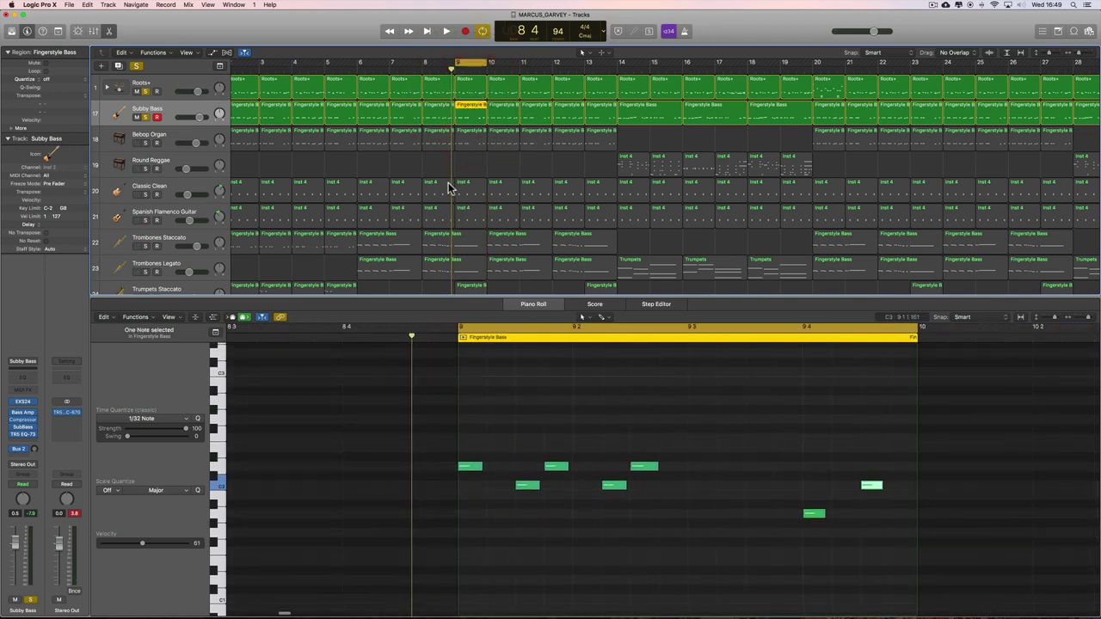
pyautogui.moveTo(464, 414); pyautogui.dragTo(671, 528)
pyautogui.moveTo(800, 438); pyautogui.dragTo(881, 541)
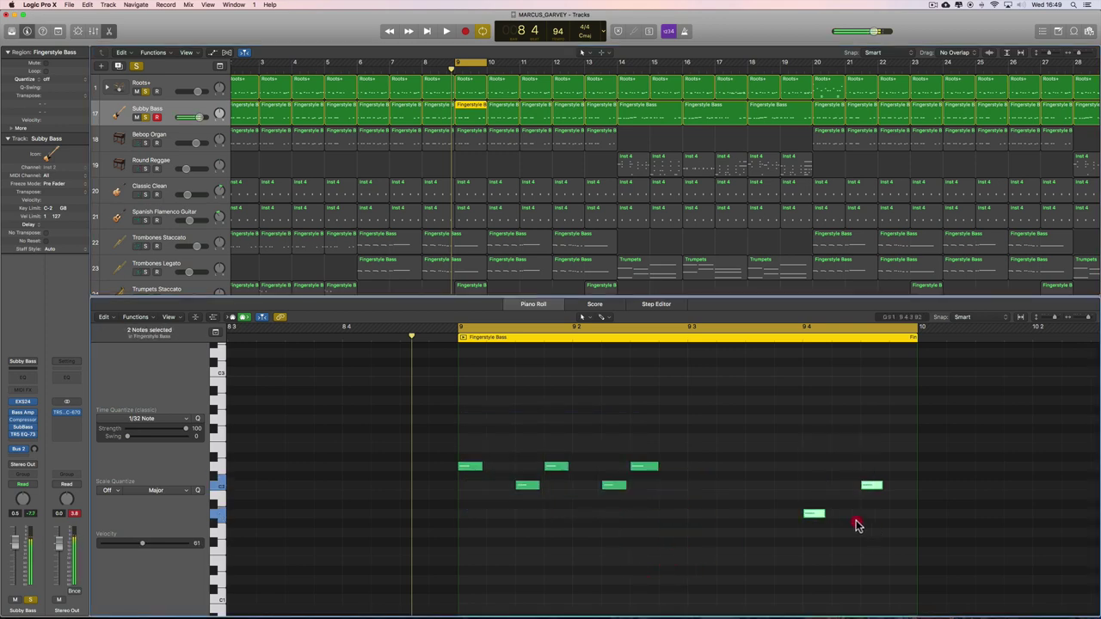
# - Compare the note patterns of the Subby Bass regions in bars 6 to 9
pyautogui.click(381, 116)
pyautogui.click(432, 114)
pyautogui.click(417, 112)
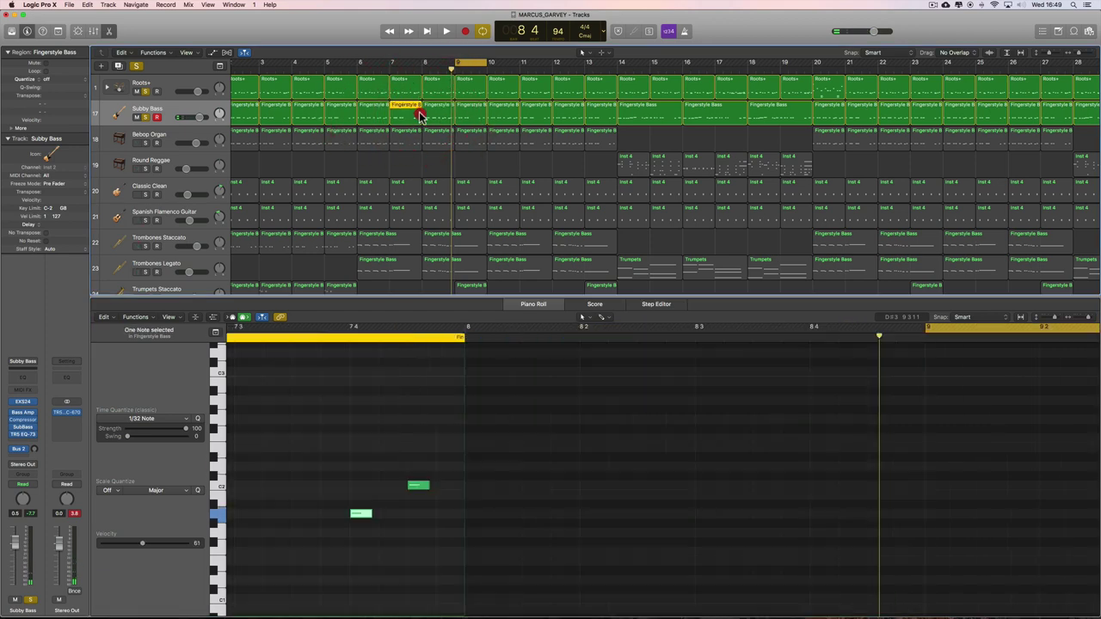
pyautogui.click(469, 116)
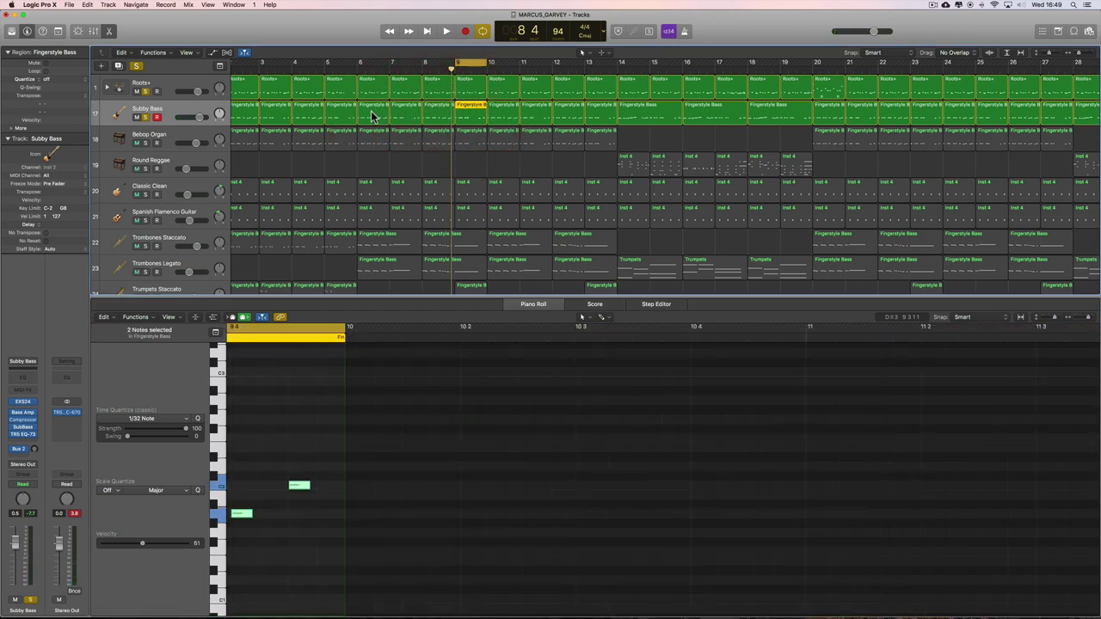
pyautogui.click(371, 113)
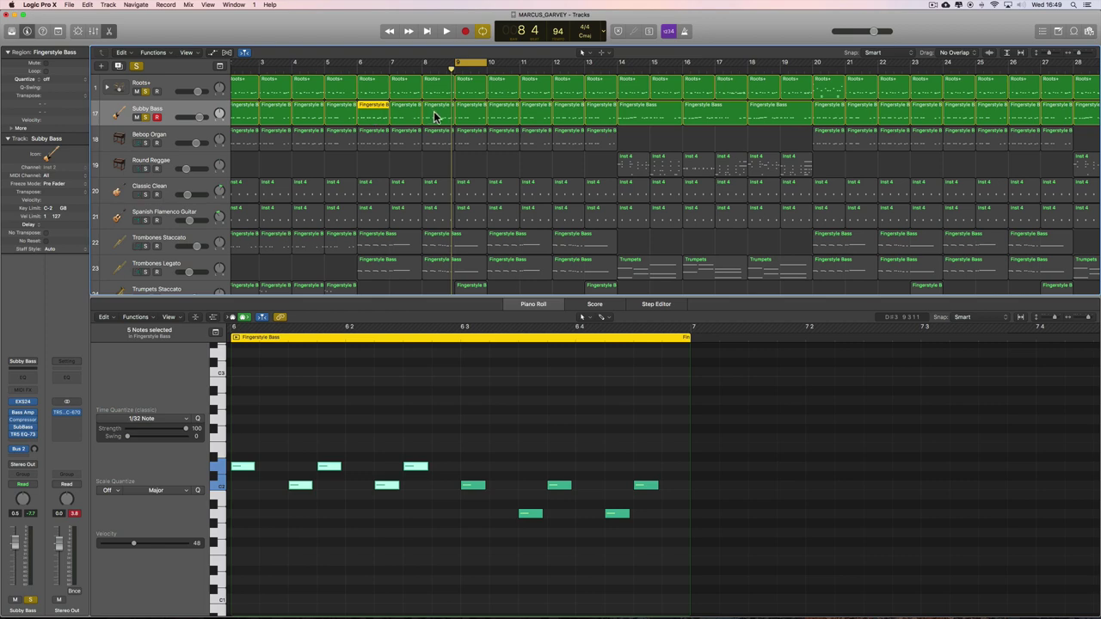
pyautogui.click(436, 113)
pyautogui.click(401, 111)
pyautogui.click(469, 115)
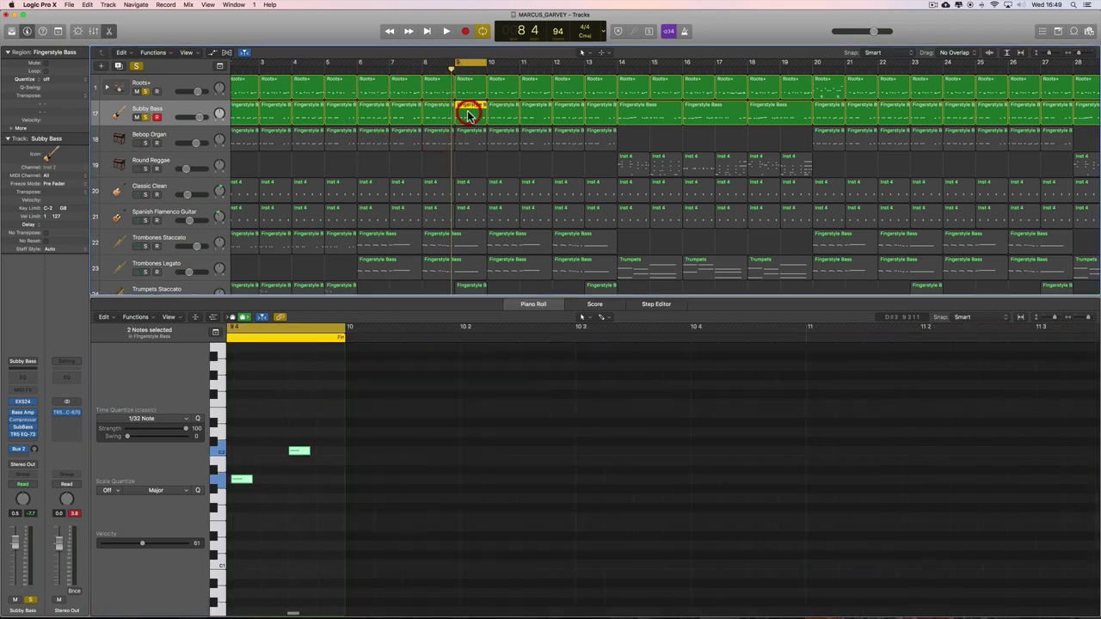
# - Set the cycle range to bars 6 through 9 and unsolo the Subby Bass and Roots+ tracks to hear the full arrangement
pyautogui.moveTo(359, 68); pyautogui.dragTo(484, 71)
pyautogui.press('space')
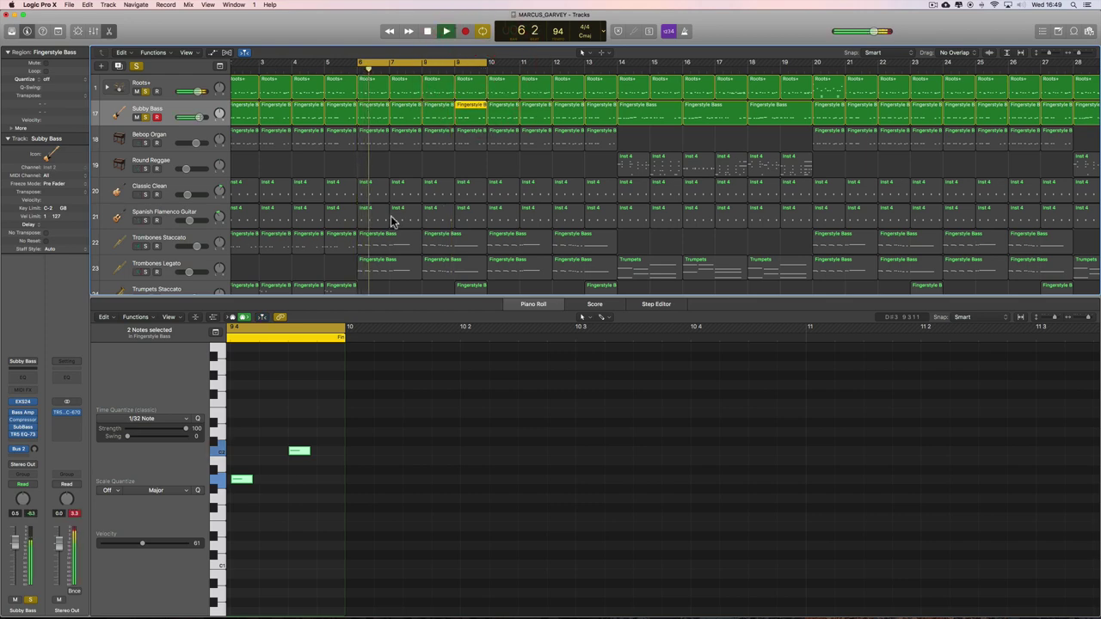
pyautogui.hscroll(-3, 383, 218)
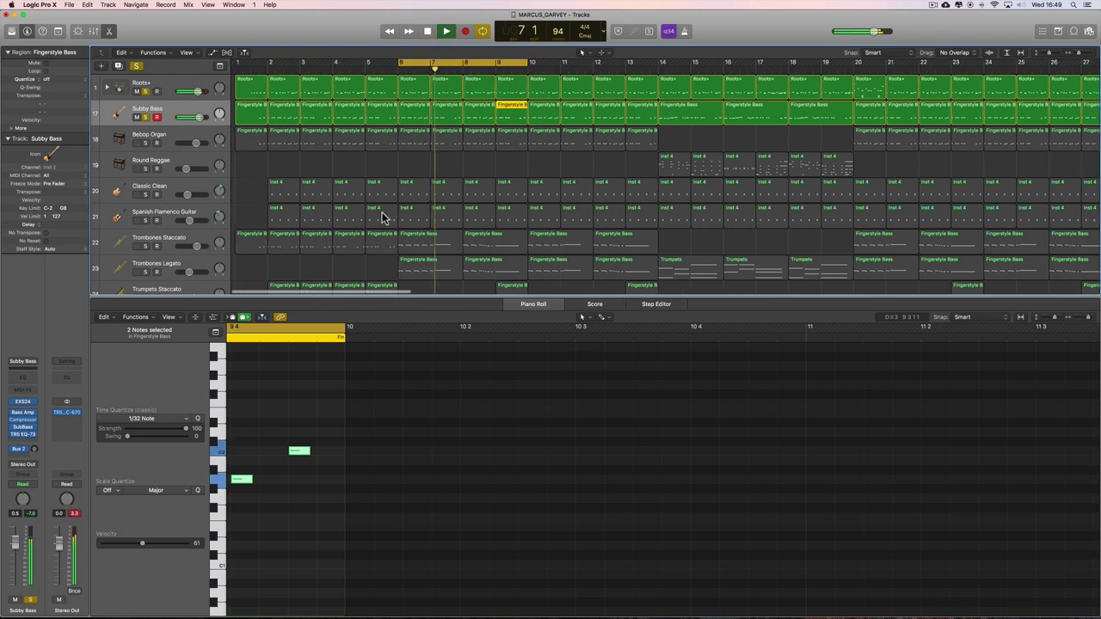
pyautogui.click(146, 118)
pyautogui.click(146, 118)
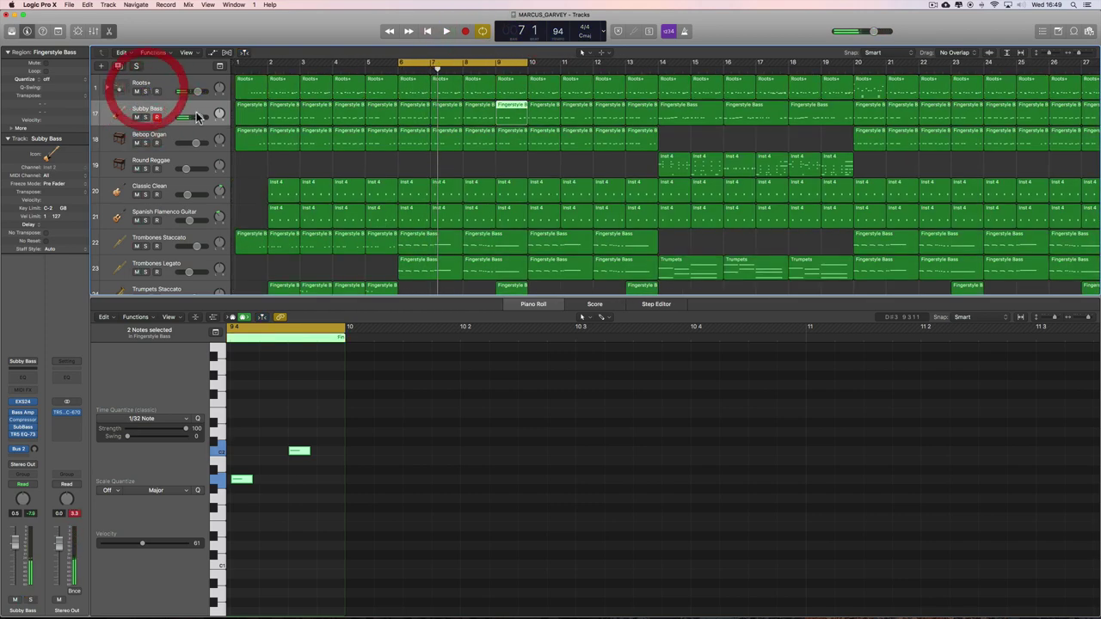
pyautogui.click(509, 166)
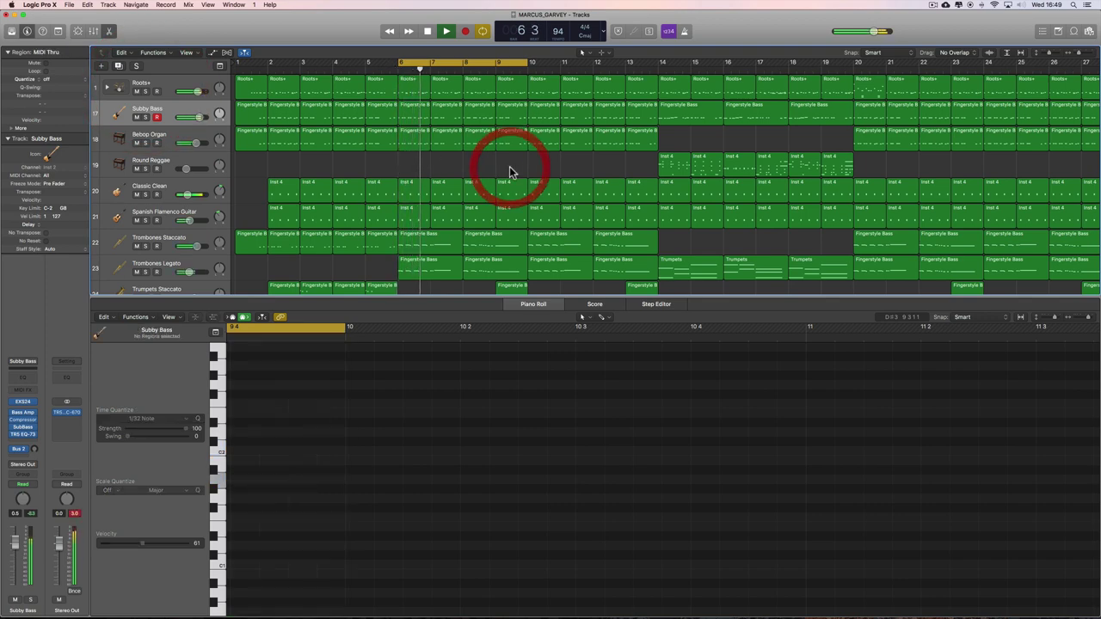
pyautogui.press('space')
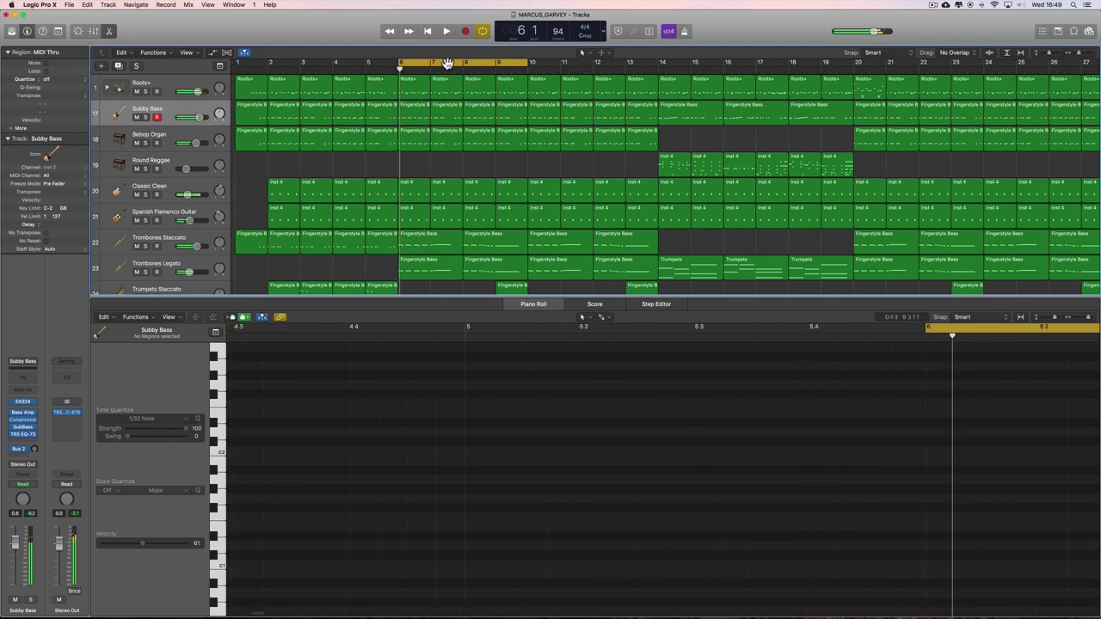
# - Shift the four-bar cycle range to bars 14 through 17 and play the start of that section
pyautogui.moveTo(449, 62); pyautogui.dragTo(681, 66)
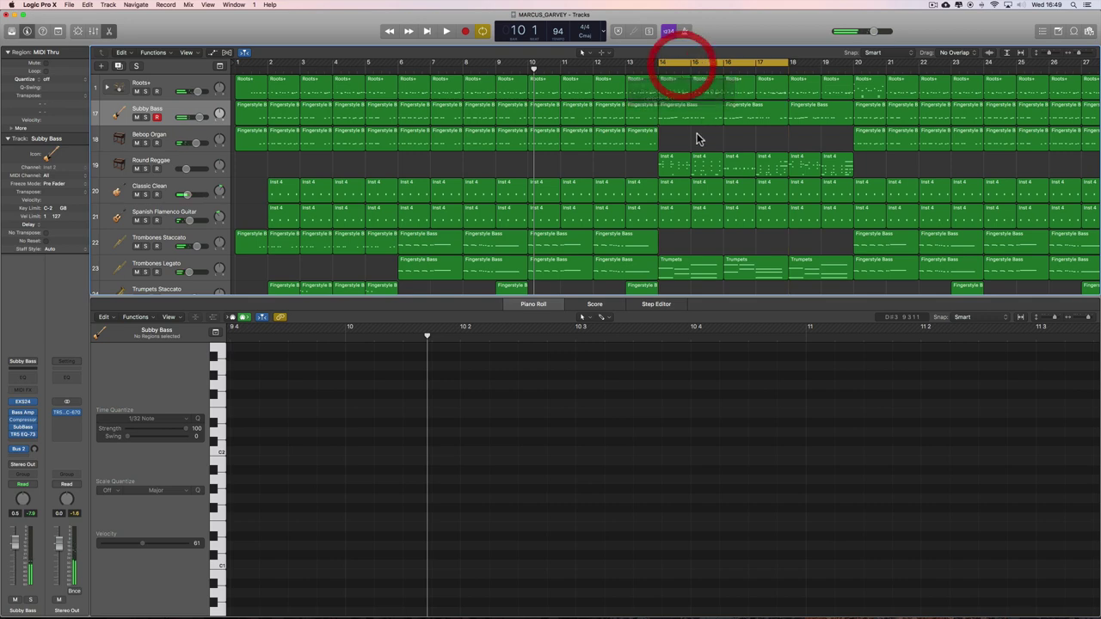
pyautogui.hscroll(3, 698, 138)
pyautogui.press('space')
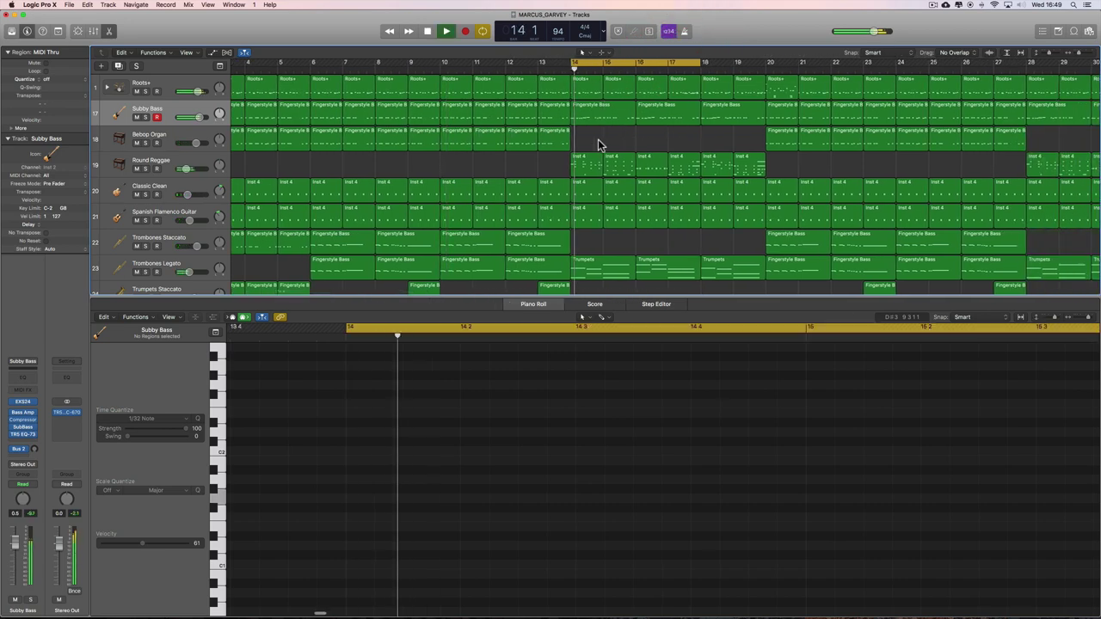
pyautogui.press('space')
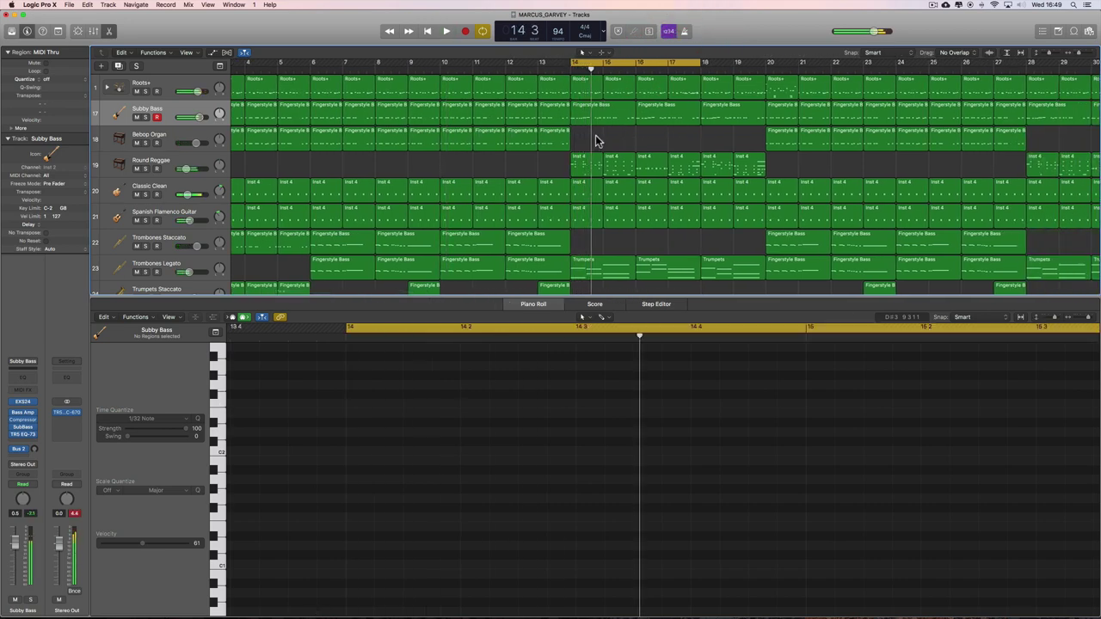
# - Examine the drum patterns of the Roots+ regions in bars 14, 15, 16 and 17
pyautogui.click(590, 87)
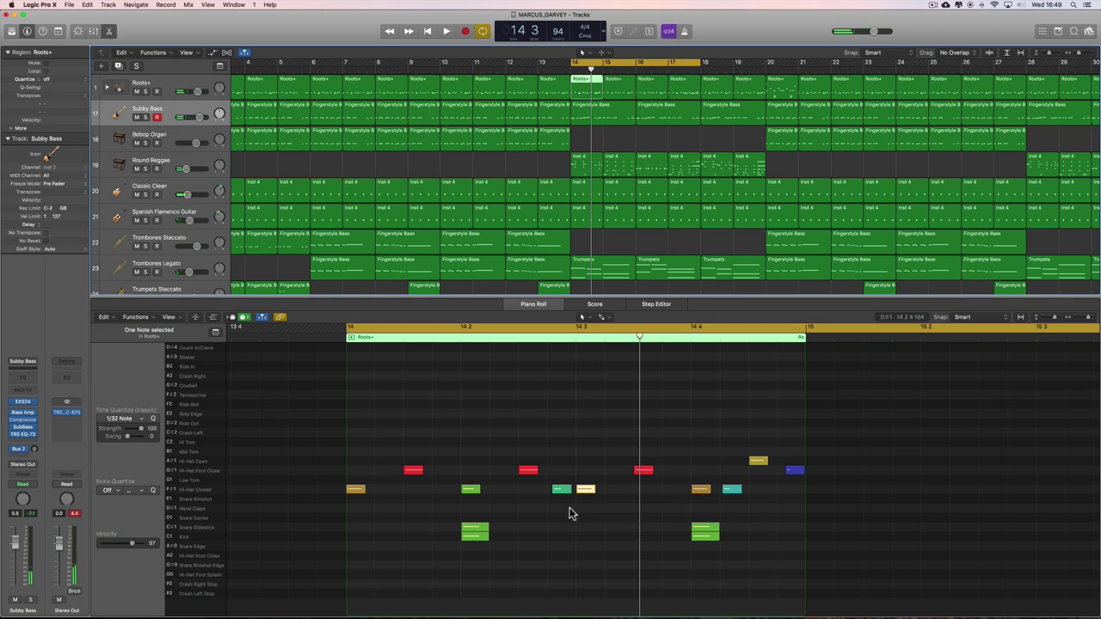
pyautogui.click(621, 90)
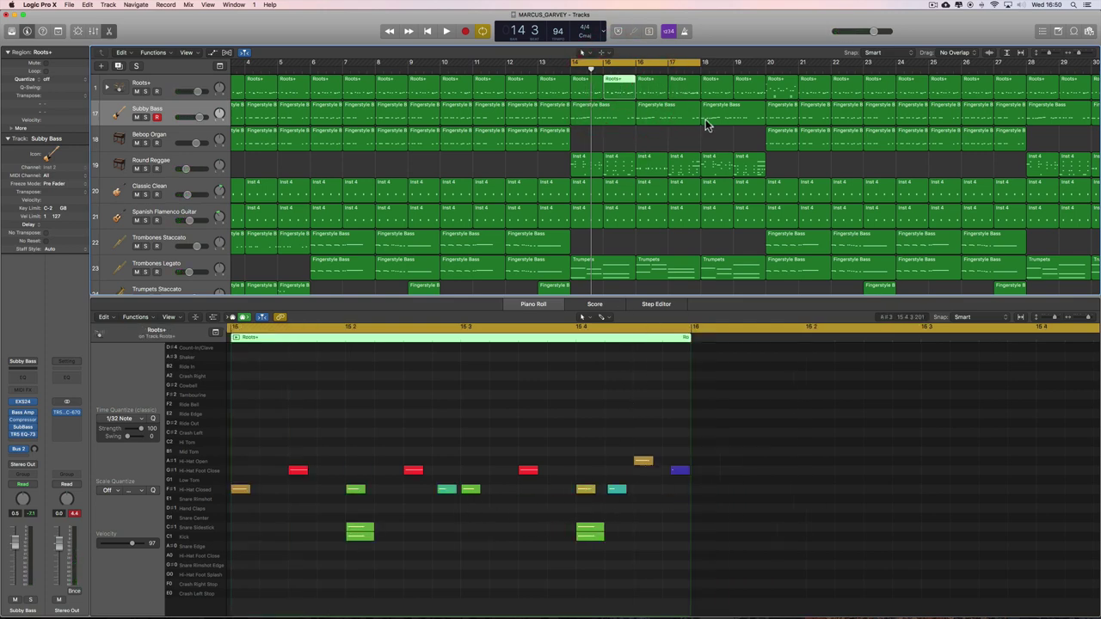
pyautogui.click(652, 89)
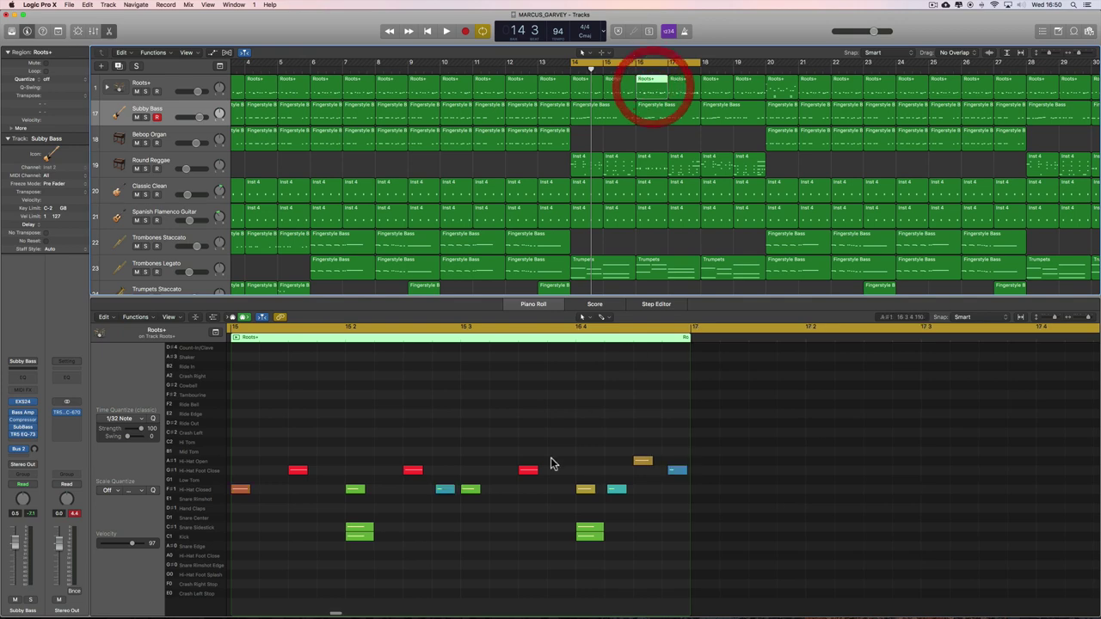
pyautogui.click(693, 89)
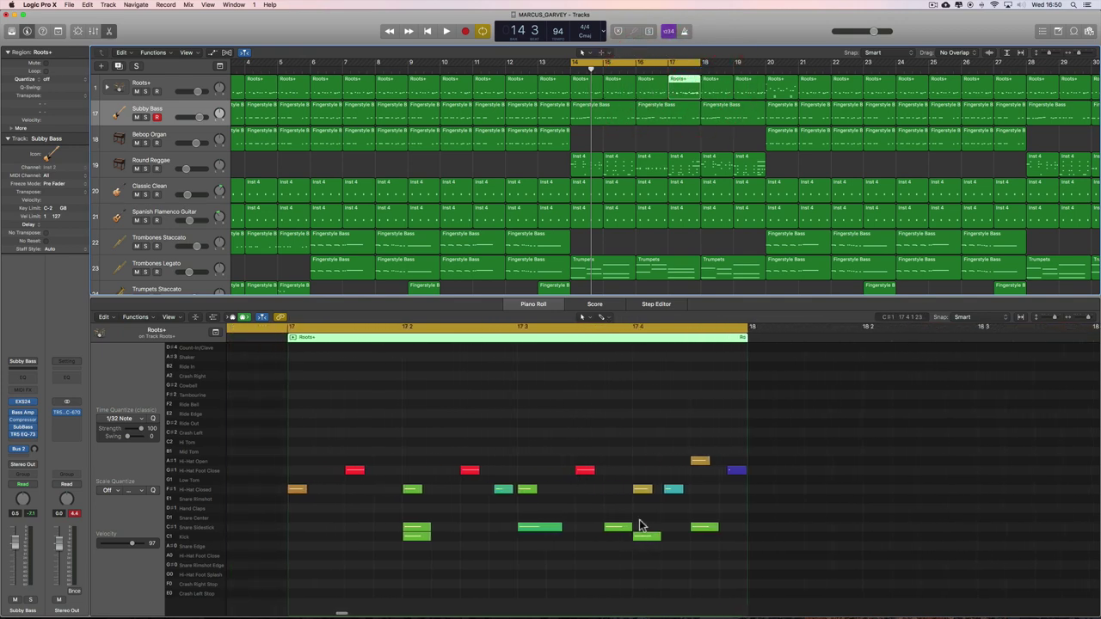
# - Fit the cycle range to the Roots+ region in bar 17 and play it in a loop
pyautogui.click(682, 93)
pyautogui.press('super+u')
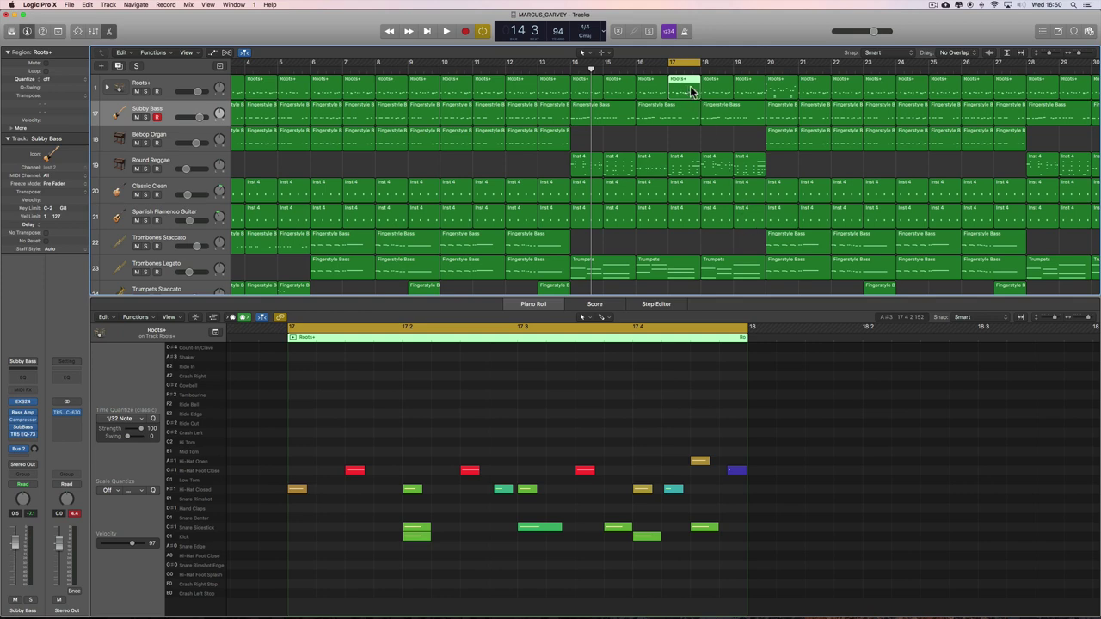
pyautogui.press('space')
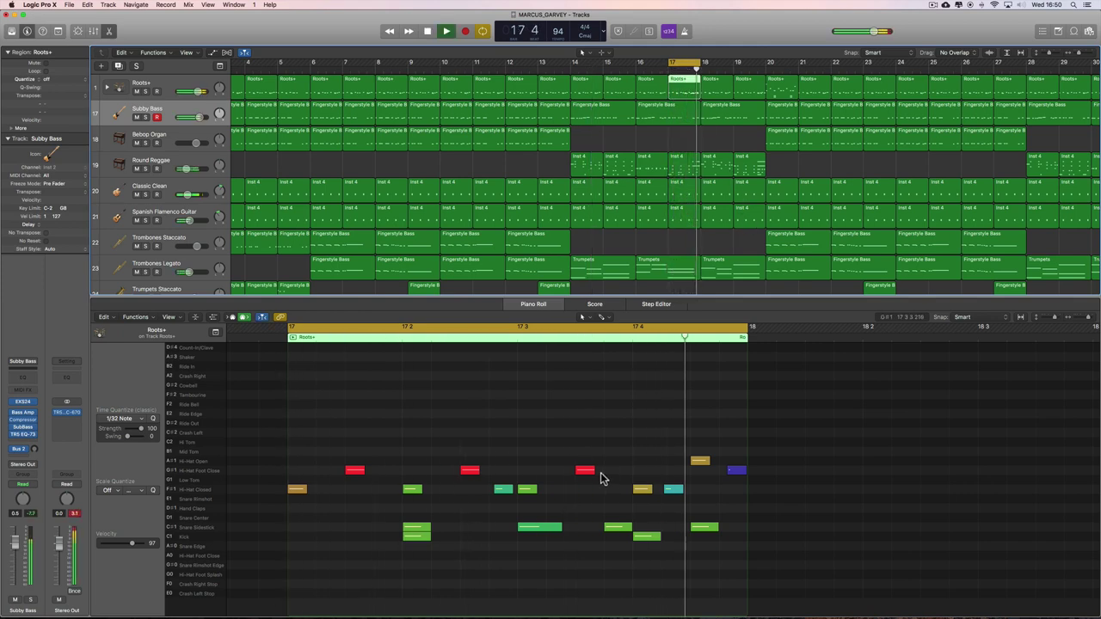
# - Audition the snare sidestick and kick notes in bar 17 of Roots+ one by one, and replay the one-bar loop
pyautogui.press('space')
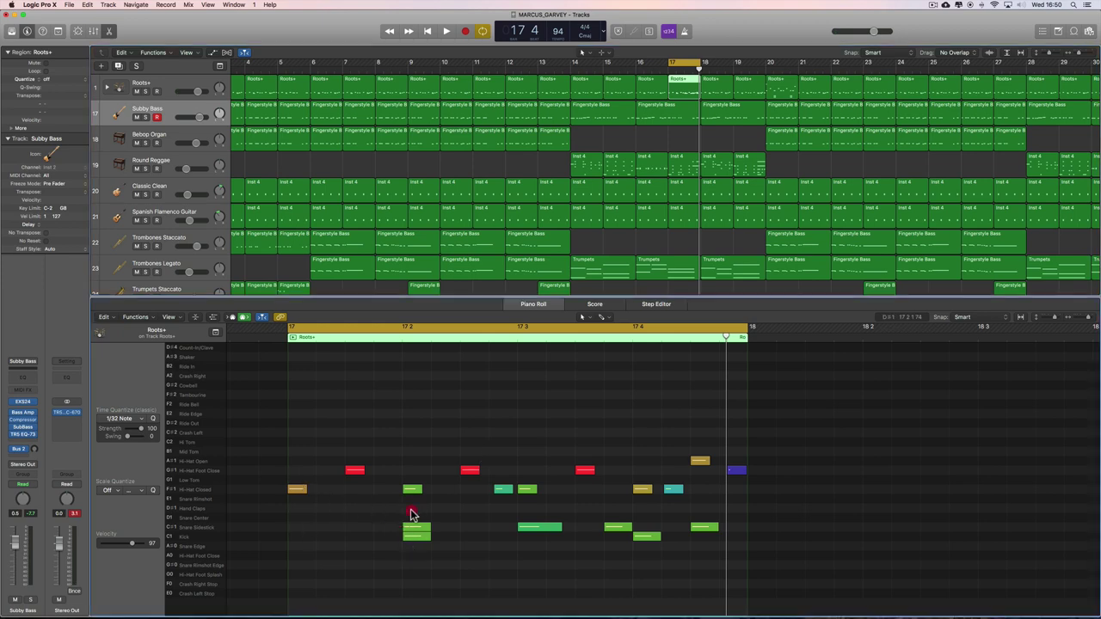
pyautogui.moveTo(411, 512); pyautogui.dragTo(418, 556)
pyautogui.click(537, 529)
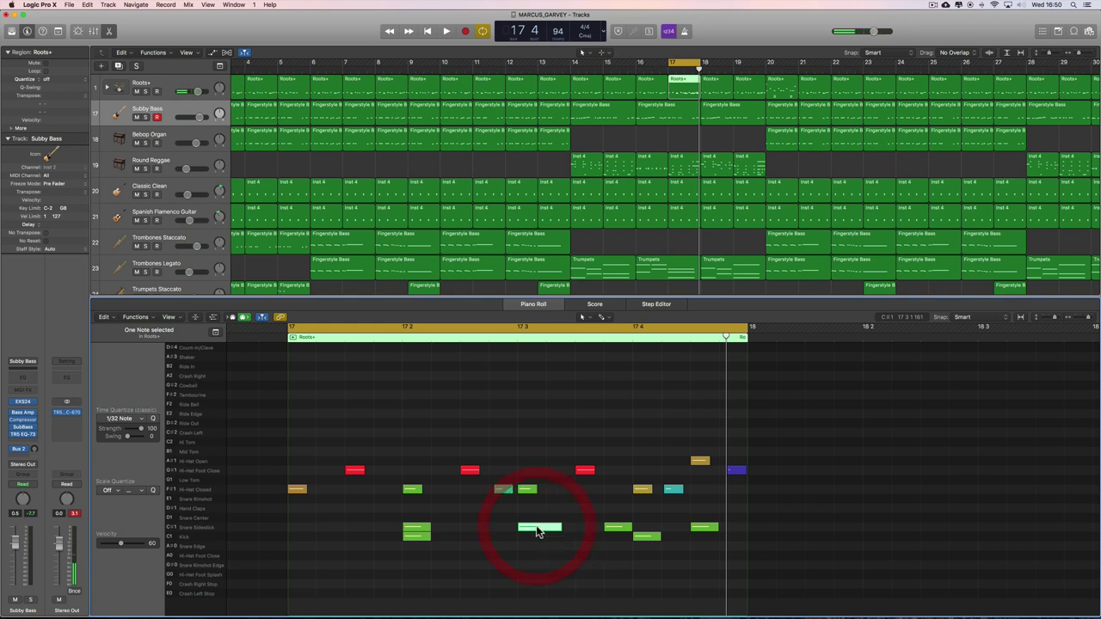
pyautogui.click(608, 528)
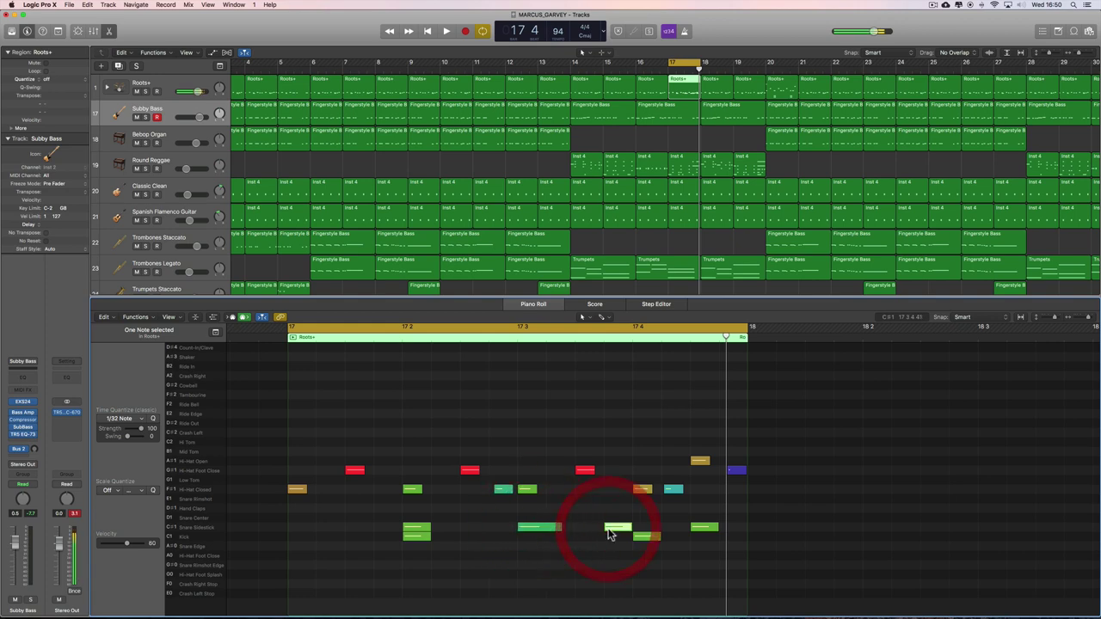
pyautogui.click(645, 537)
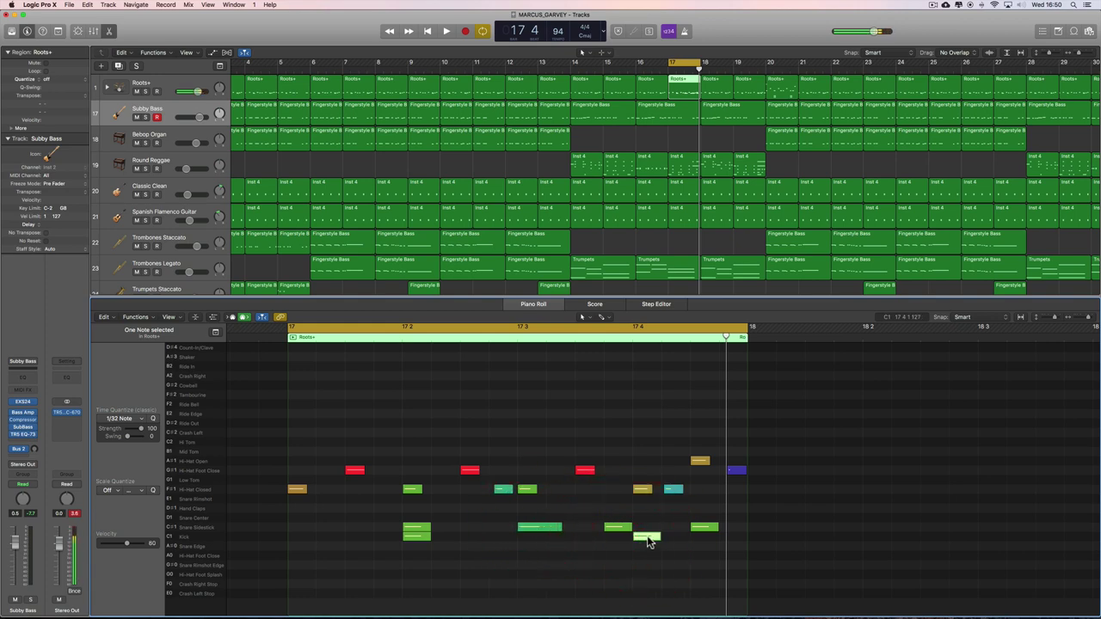
pyautogui.click(699, 528)
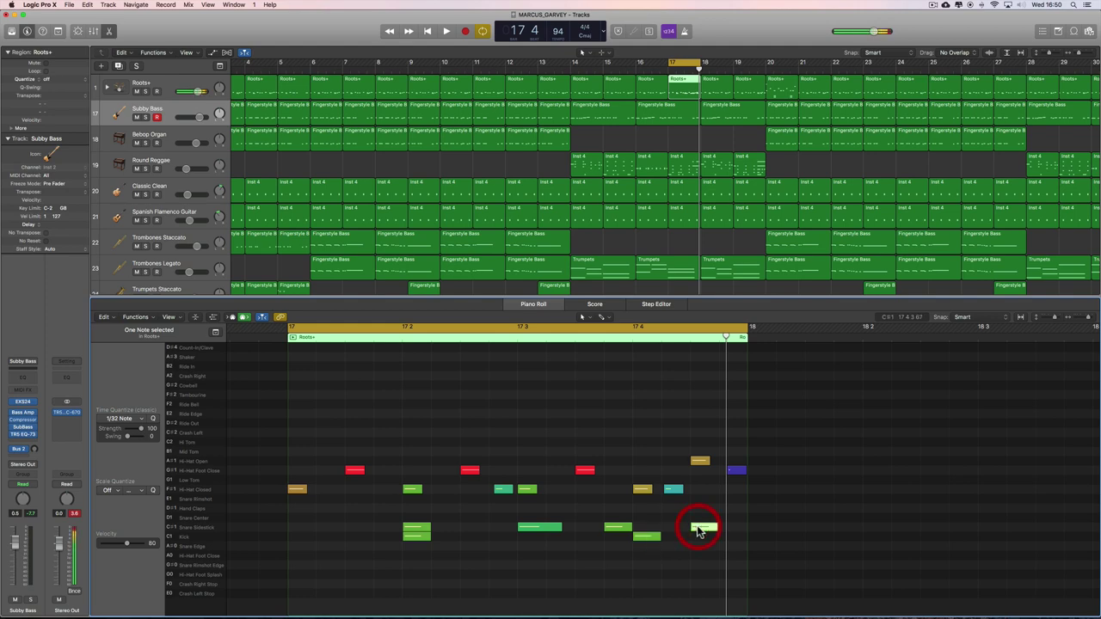
pyautogui.press('space')
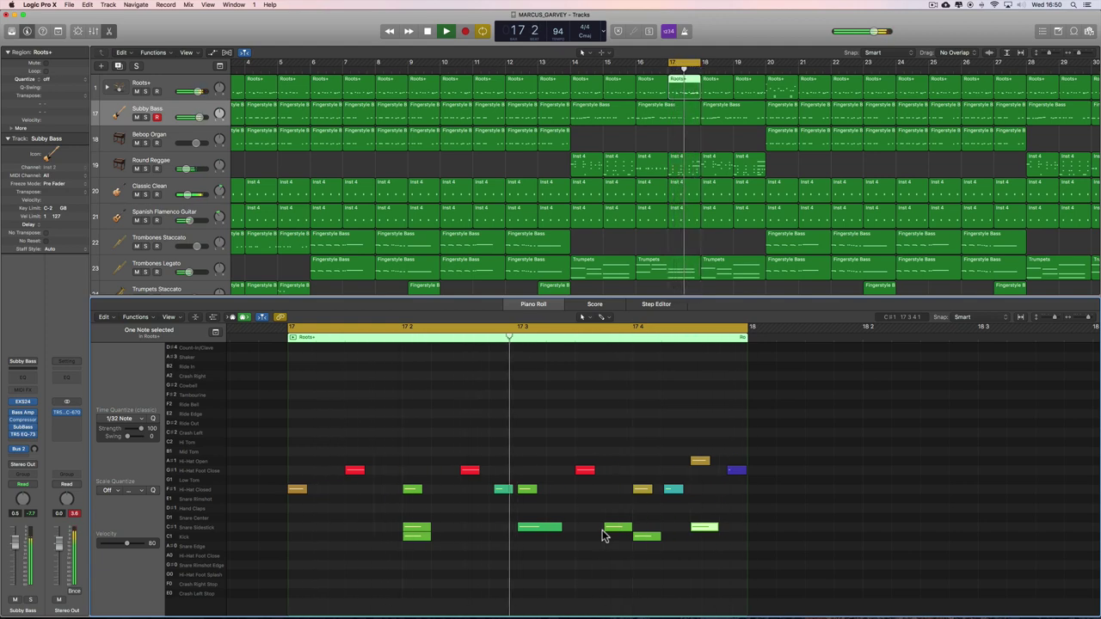
pyautogui.press('space')
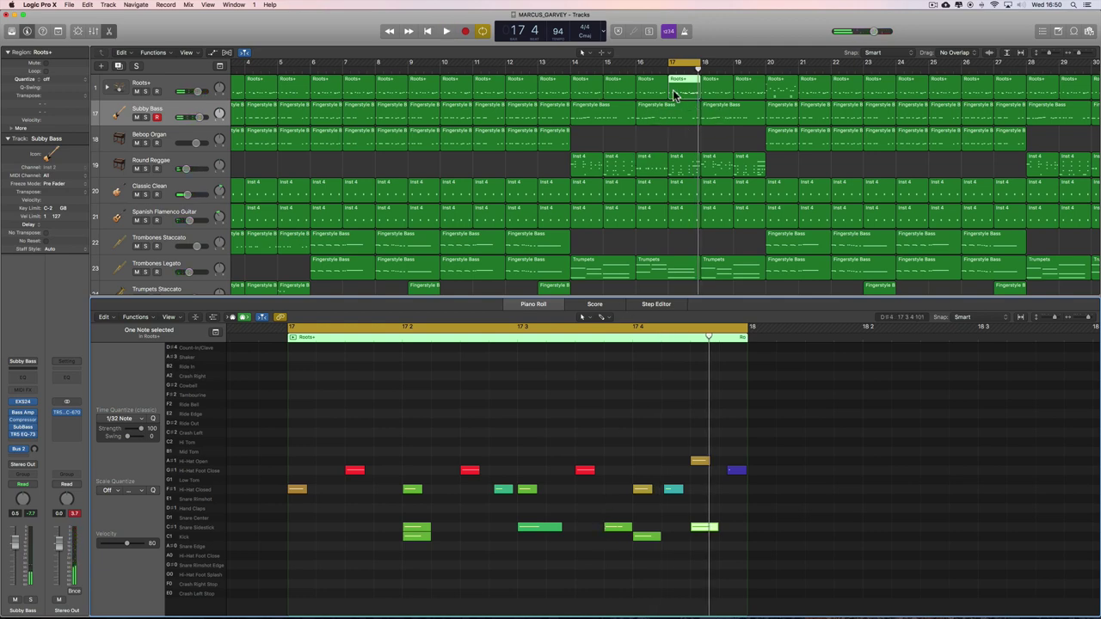
# - Extend the cycle range to bars 14 through 19 and select the six Roots+ regions inside it to show all their notes together
pyautogui.moveTo(670, 62); pyautogui.dragTo(574, 67)
pyautogui.moveTo(697, 67); pyautogui.dragTo(762, 69)
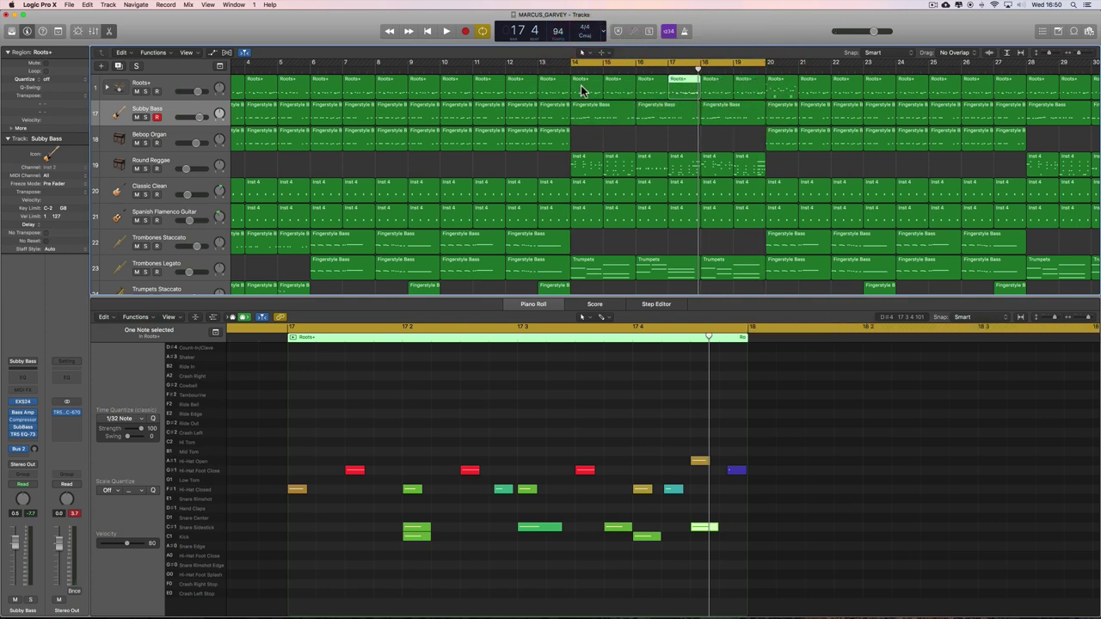
pyautogui.click(585, 87)
pyautogui.keyDown('shift'); pyautogui.click(607, 86); pyautogui.keyUp('shift')
pyautogui.keyDown('shift'); pyautogui.click(666, 90); pyautogui.keyUp('shift')
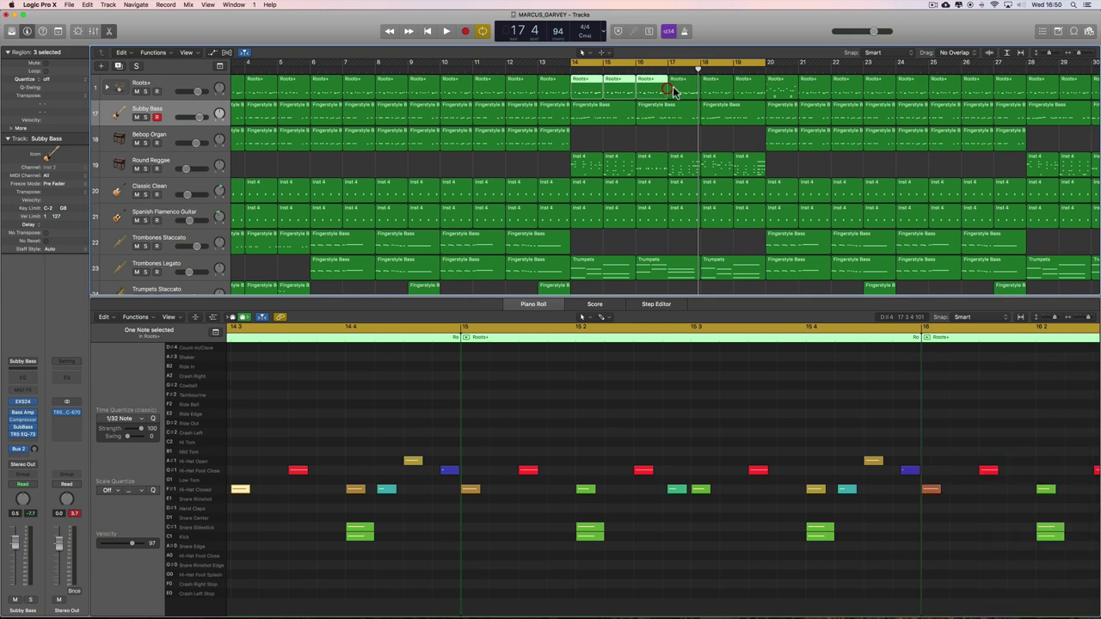
pyautogui.keyDown('shift'); pyautogui.click(688, 91); pyautogui.keyUp('shift')
pyautogui.keyDown('shift'); pyautogui.click(720, 92); pyautogui.keyUp('shift')
pyautogui.keyDown('shift'); pyautogui.click(745, 93); pyautogui.keyUp('shift')
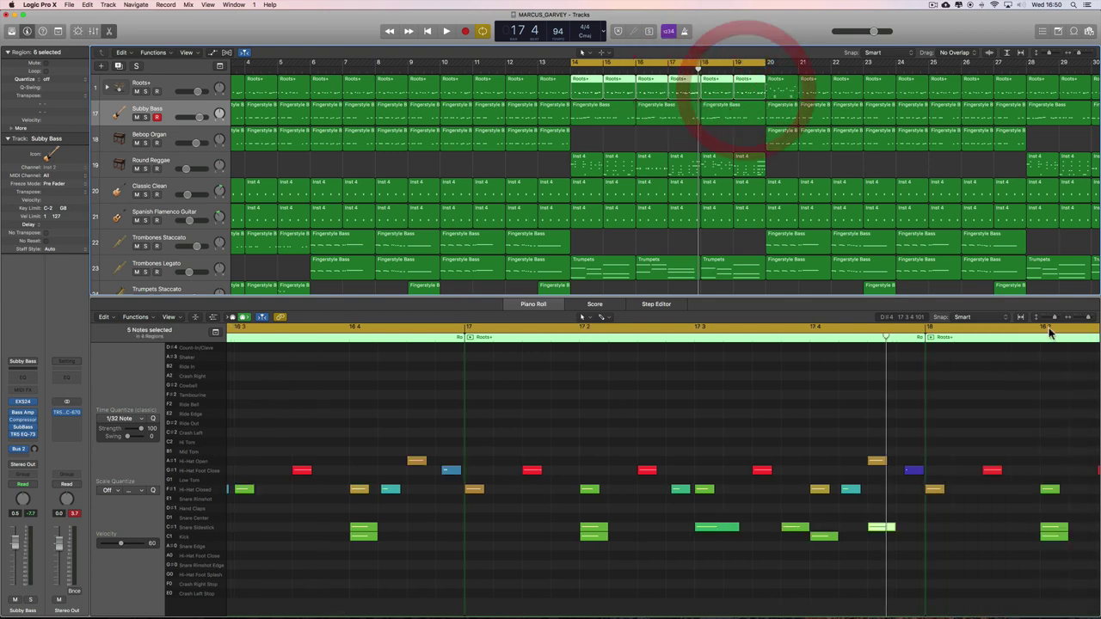
pyautogui.moveTo(1084, 318); pyautogui.dragTo(1084, 320)
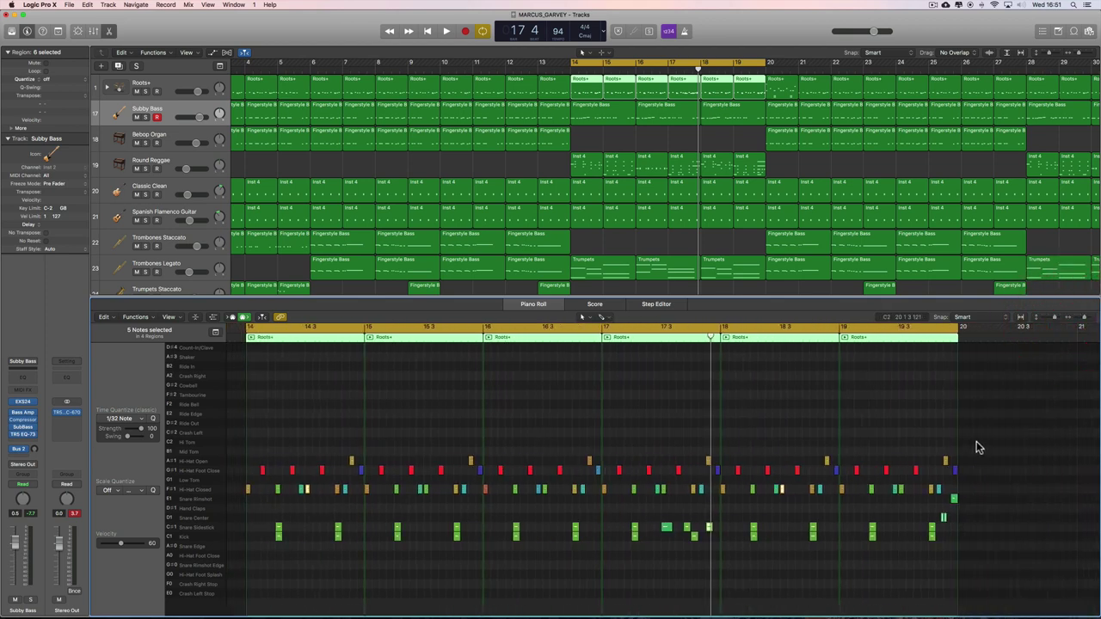
# - Play the bars 14 through 19 cycle while following the drum pattern to the fill at its end
pyautogui.press('space')
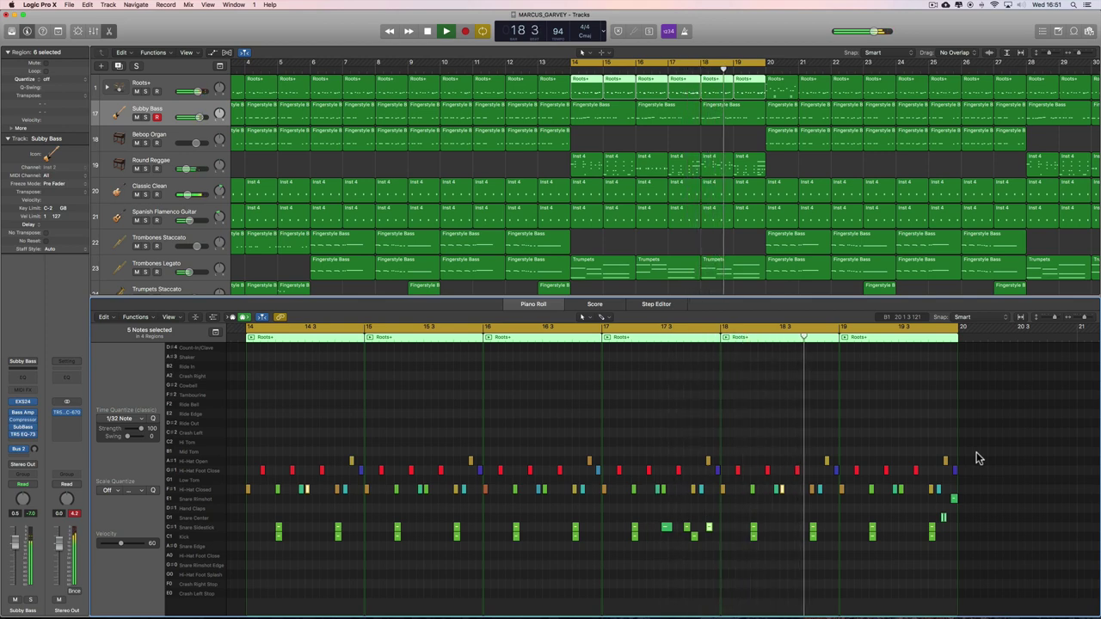
pyautogui.hscroll(3, 980, 456)
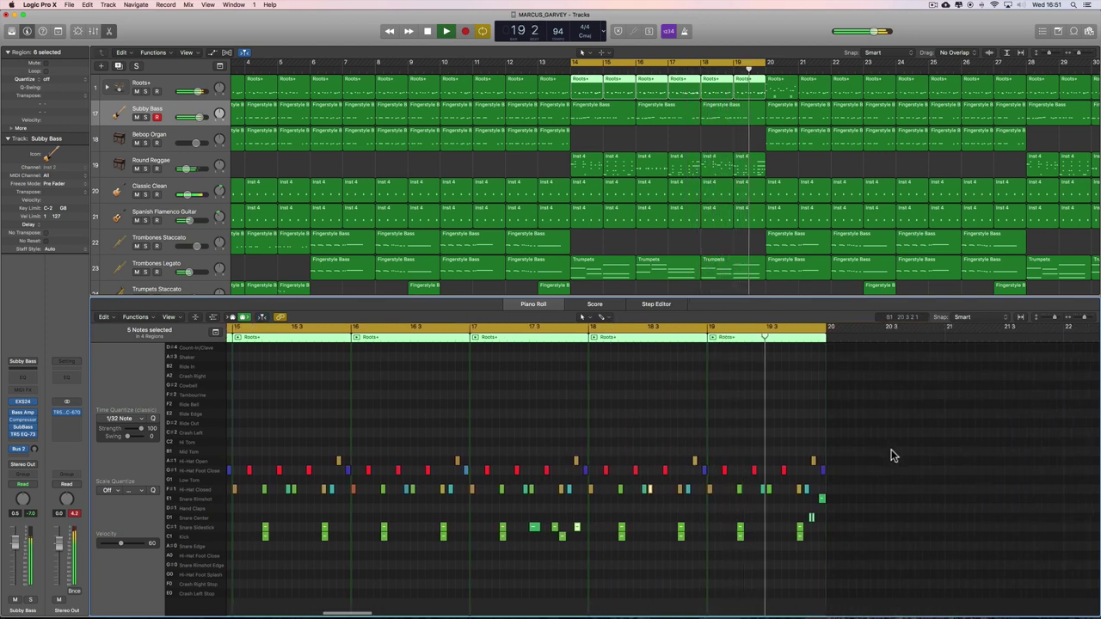
pyautogui.press('space')
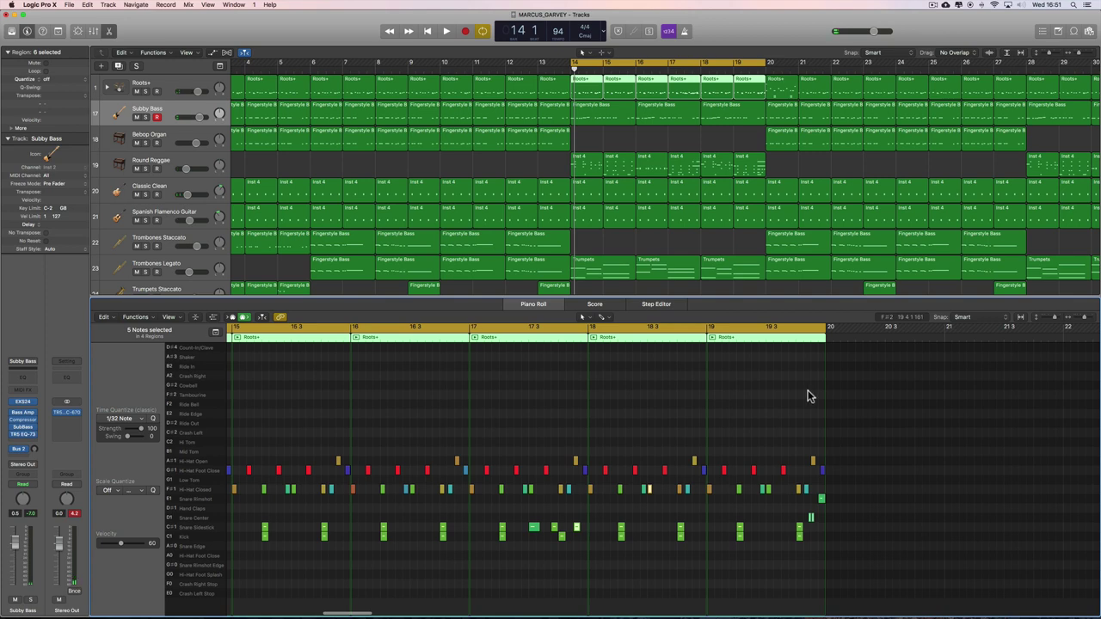
# - Set the cycle range to bar 19 only, with that bar's drum notes enlarged in the Piano Roll
pyautogui.press('super+Right')
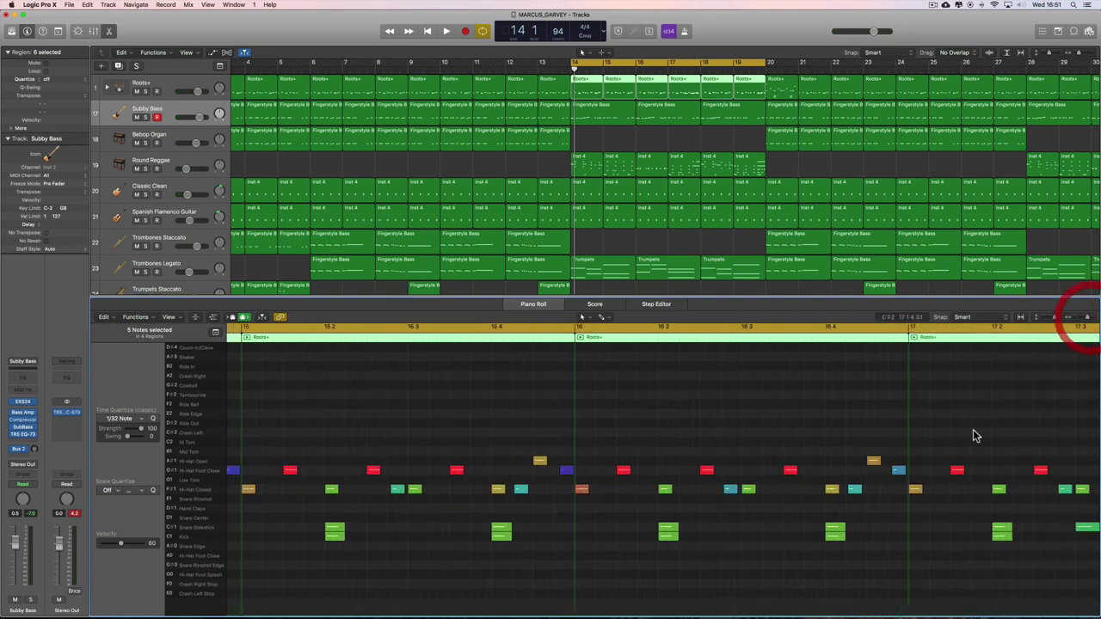
pyautogui.hscroll(10, 972, 434)
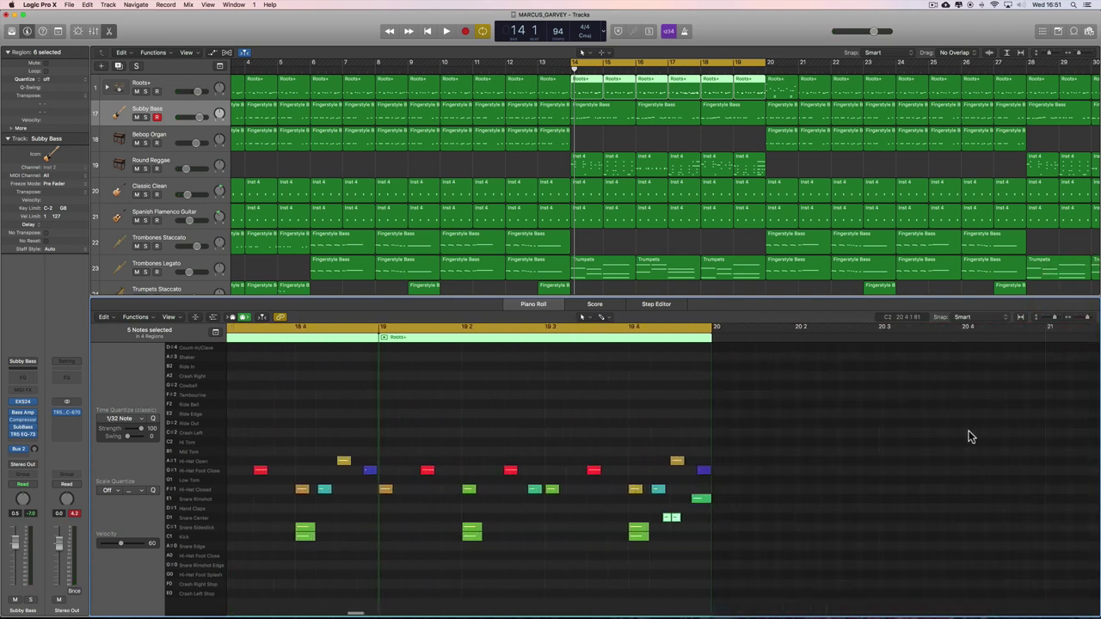
pyautogui.click(381, 327)
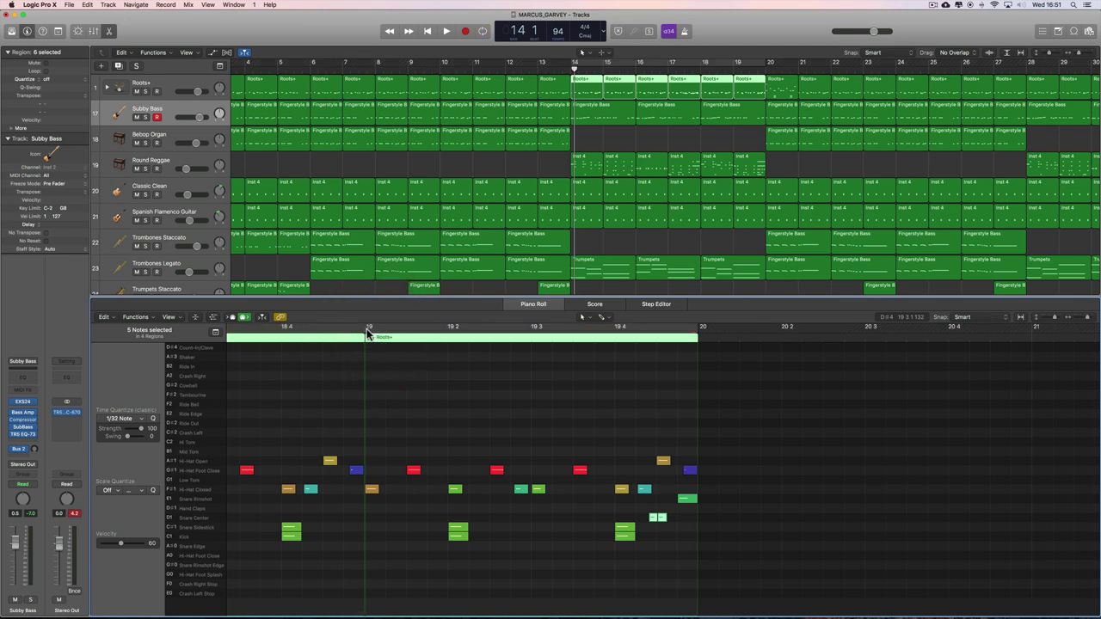
pyautogui.moveTo(367, 333); pyautogui.dragTo(699, 344)
pyautogui.click(1089, 317)
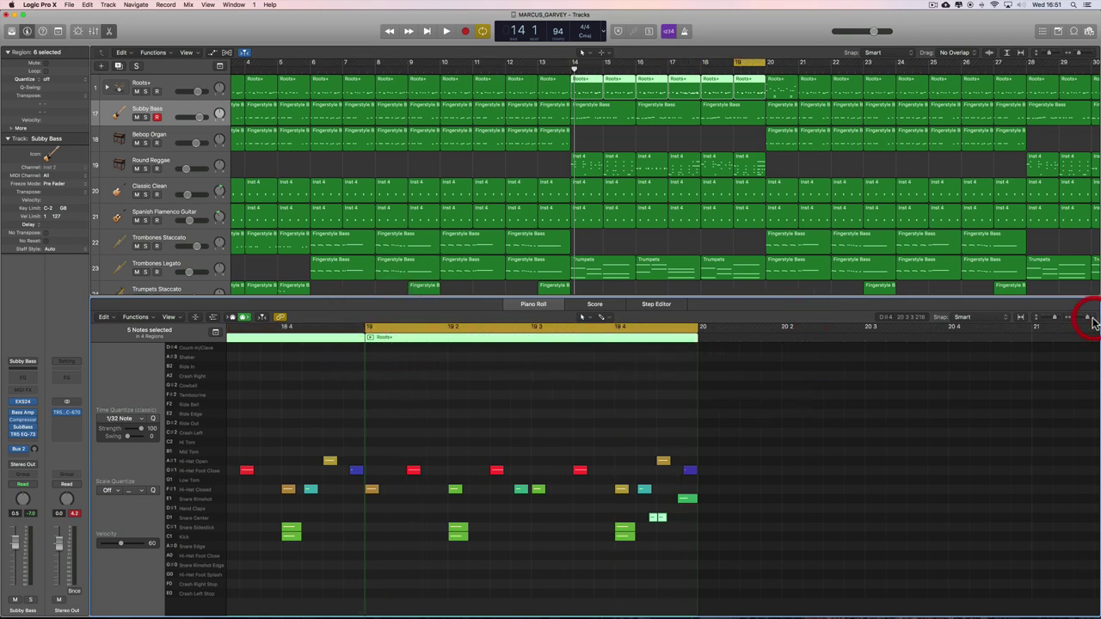
pyautogui.hscroll(2, 847, 388)
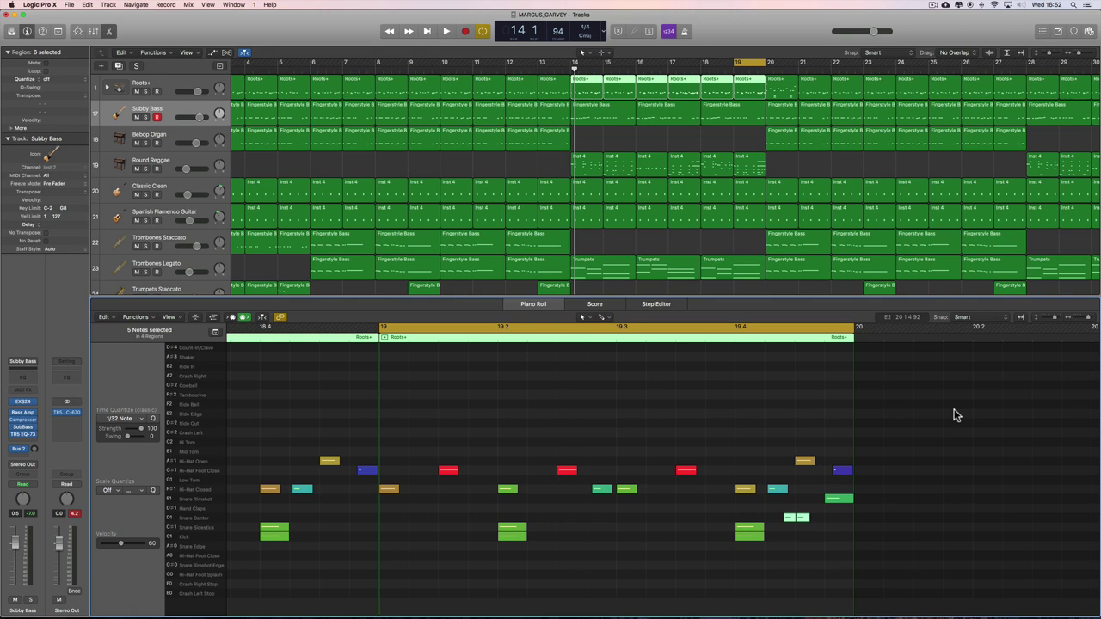
# - Collapse the region and track parameter sections of the inspector
pyautogui.hscroll(3, 869, 431)
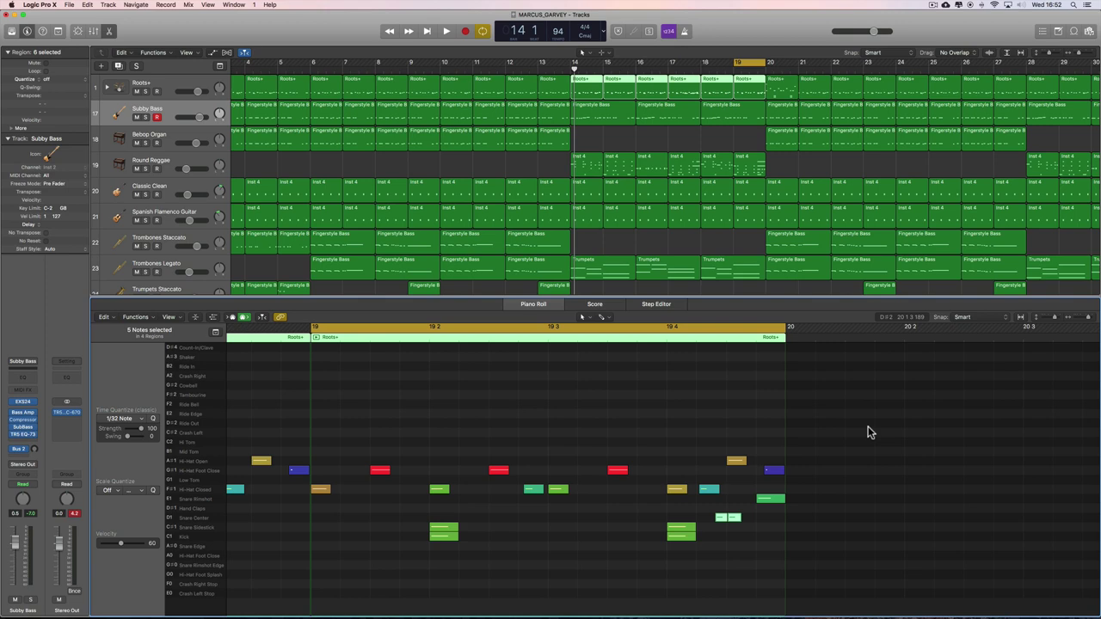
pyautogui.click(8, 138)
pyautogui.click(8, 53)
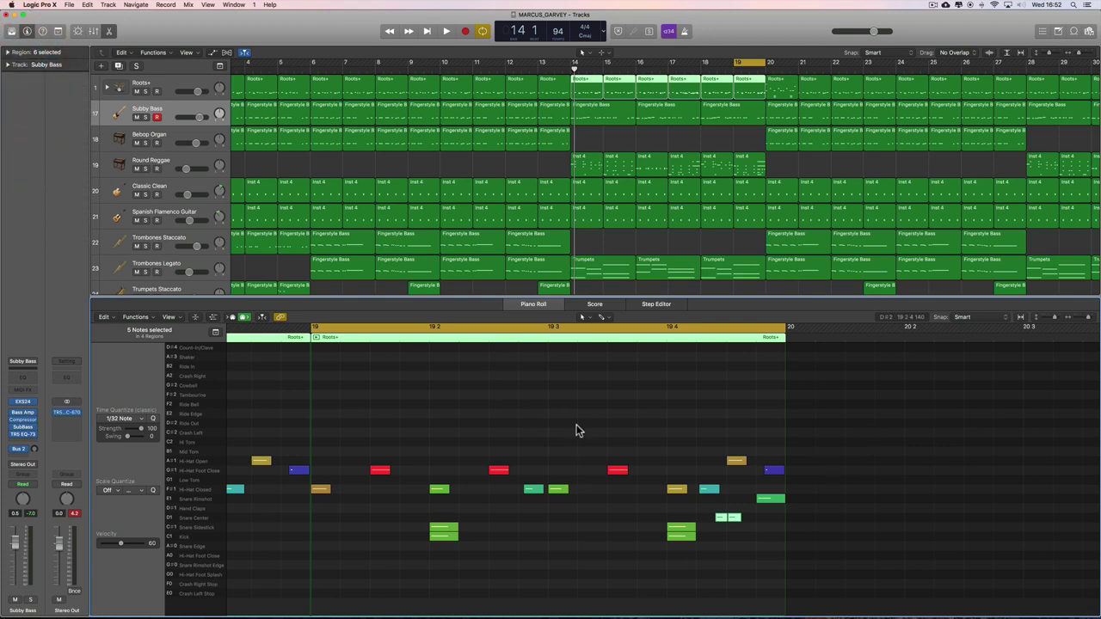
pyautogui.hscroll(-2, 699, 428)
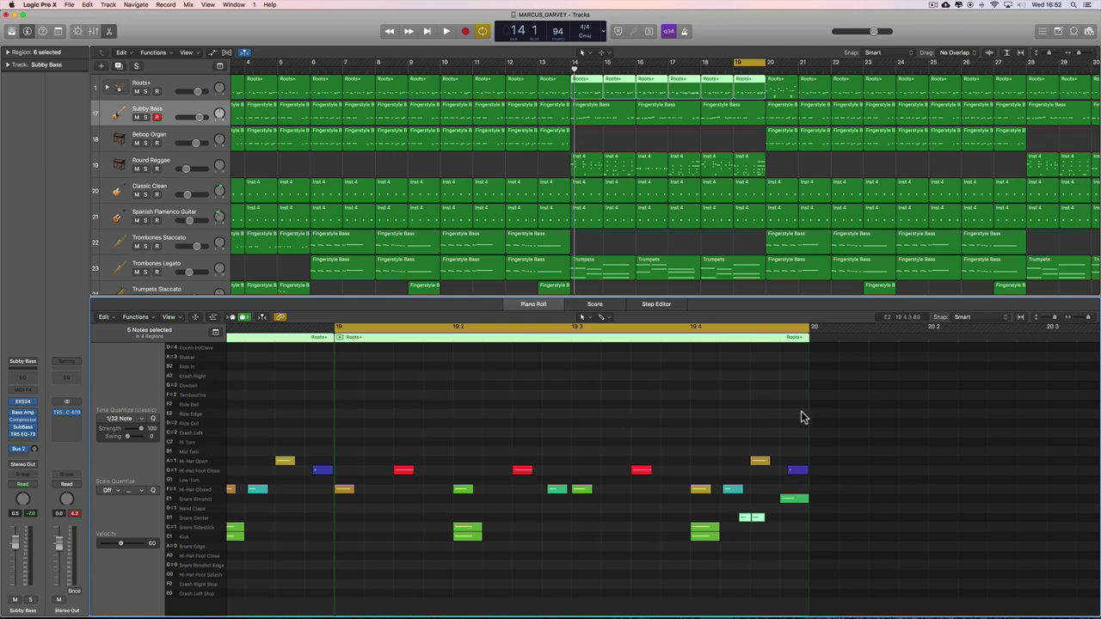
# - Play bar 19 and audition the closed hi-hat, two Snare Center and Snare Rimshot notes of its closing fill individually
pyautogui.press('space')
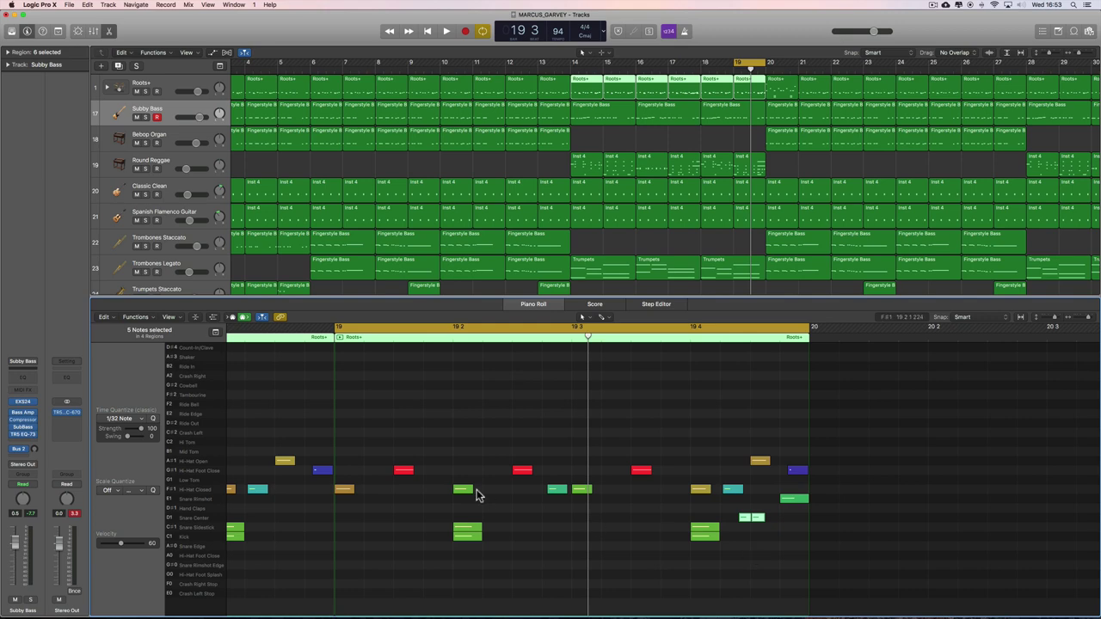
pyautogui.click(737, 490)
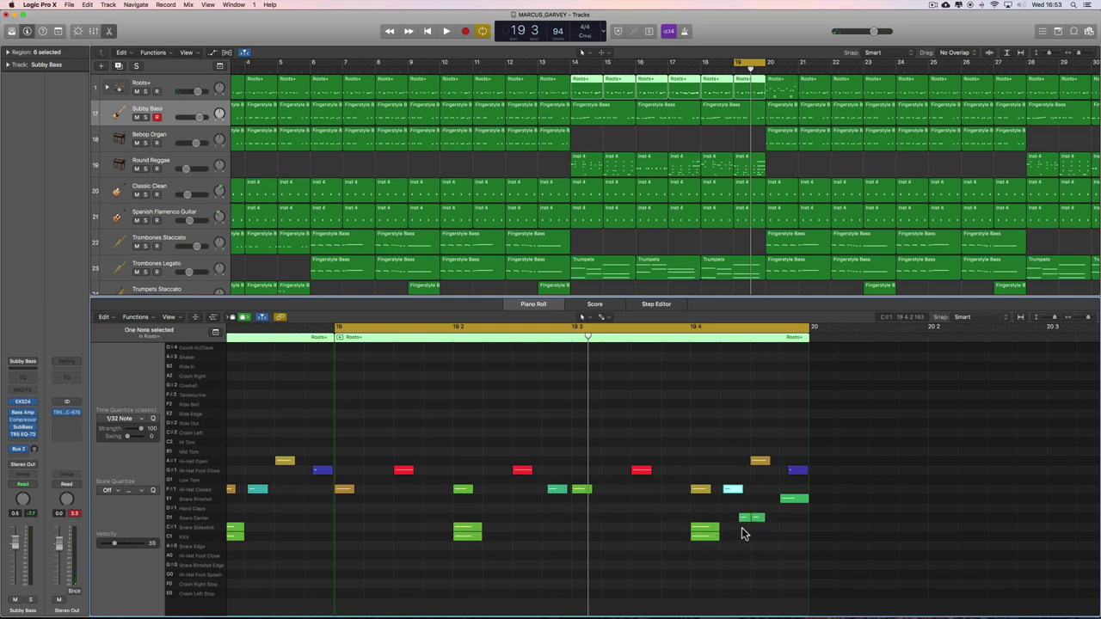
pyautogui.click(743, 519)
pyautogui.click(745, 519)
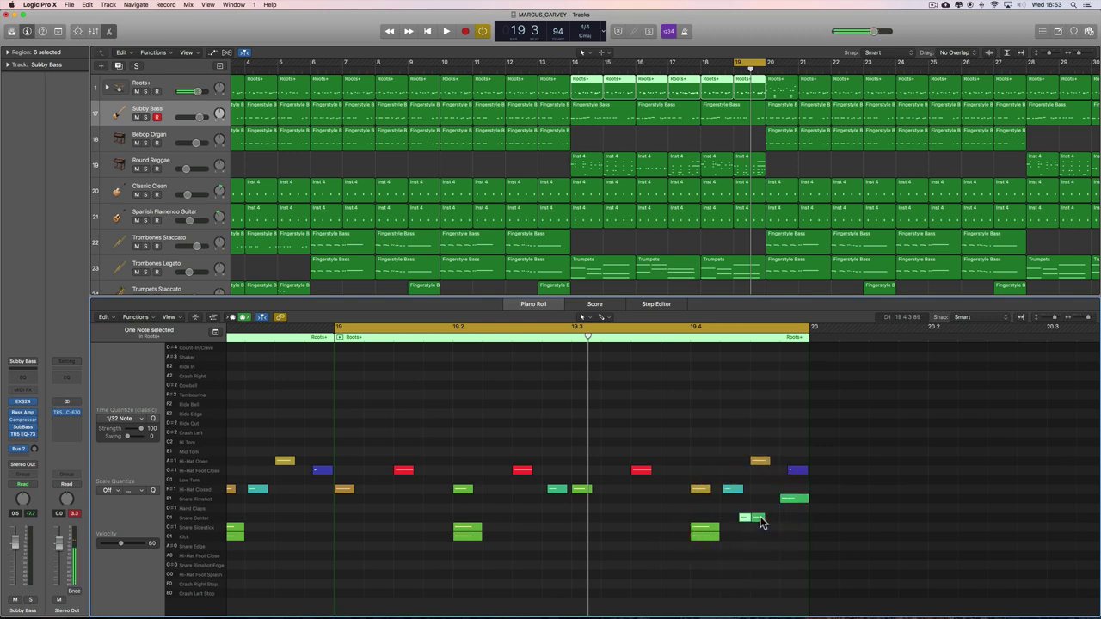
pyautogui.click(760, 519)
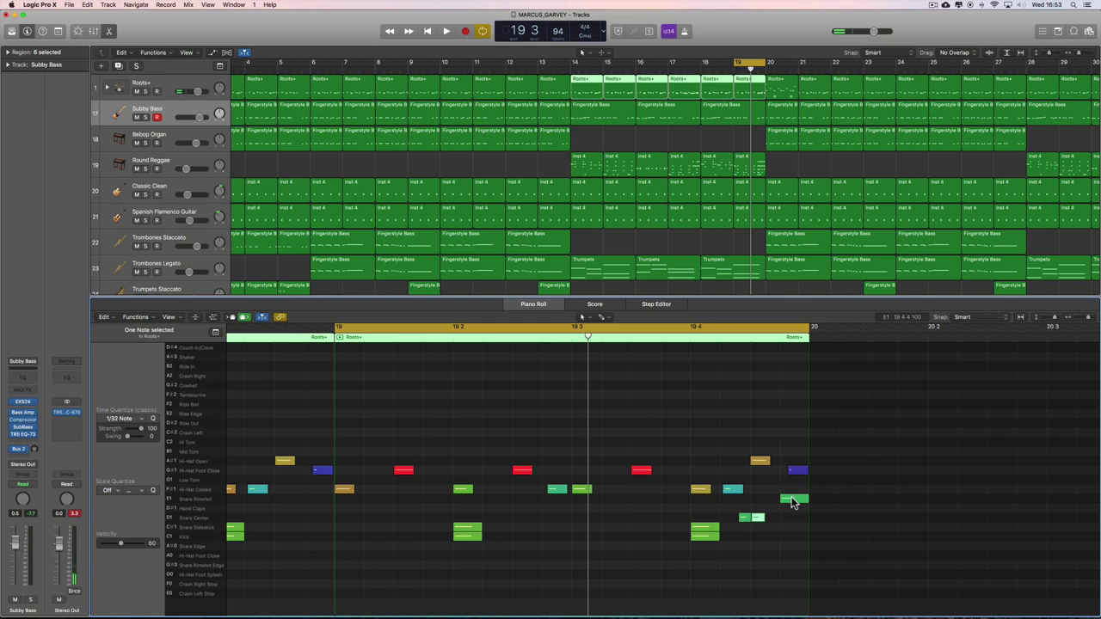
pyautogui.click(793, 502)
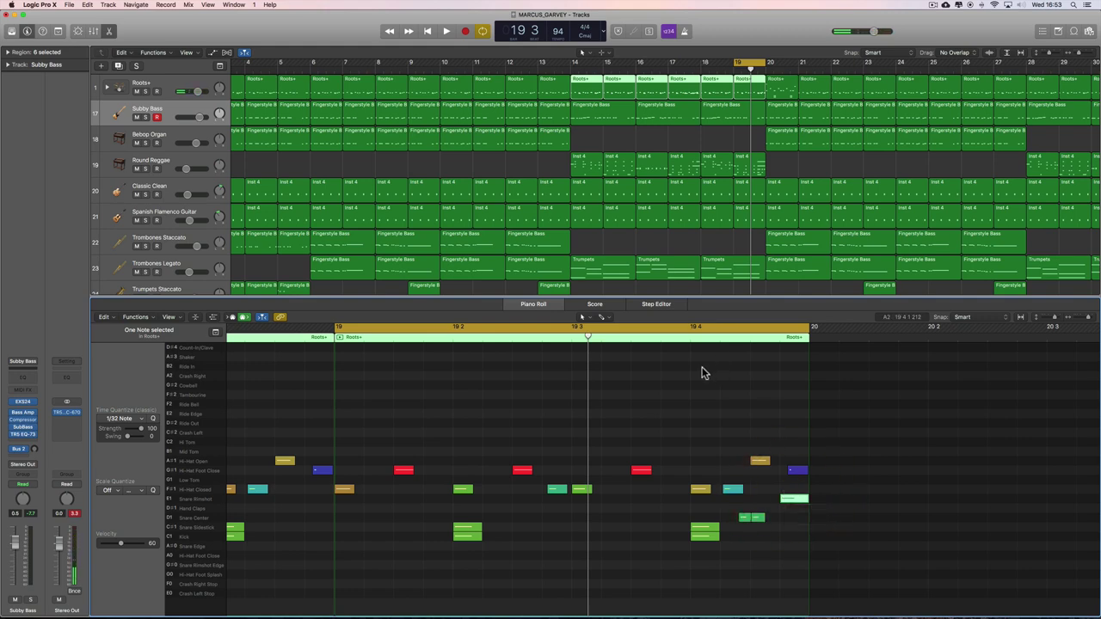
# - Solo the Roots+ track to loop bar 19, and slightly shorten the first Snare Center note of its fill
pyautogui.click(145, 91)
pyautogui.press('space')
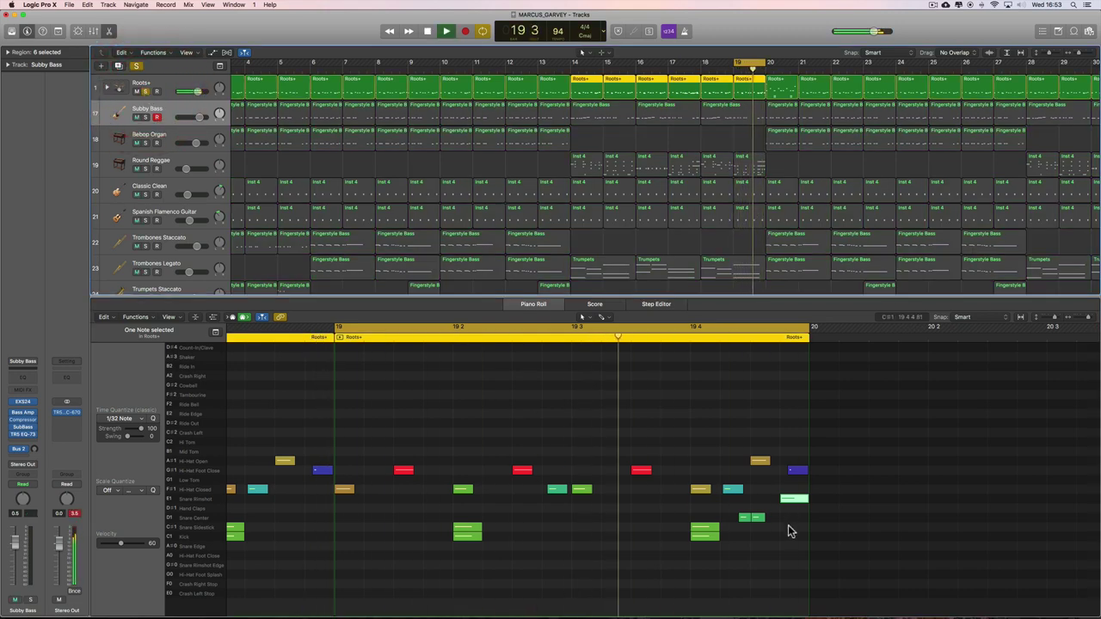
pyautogui.press('space')
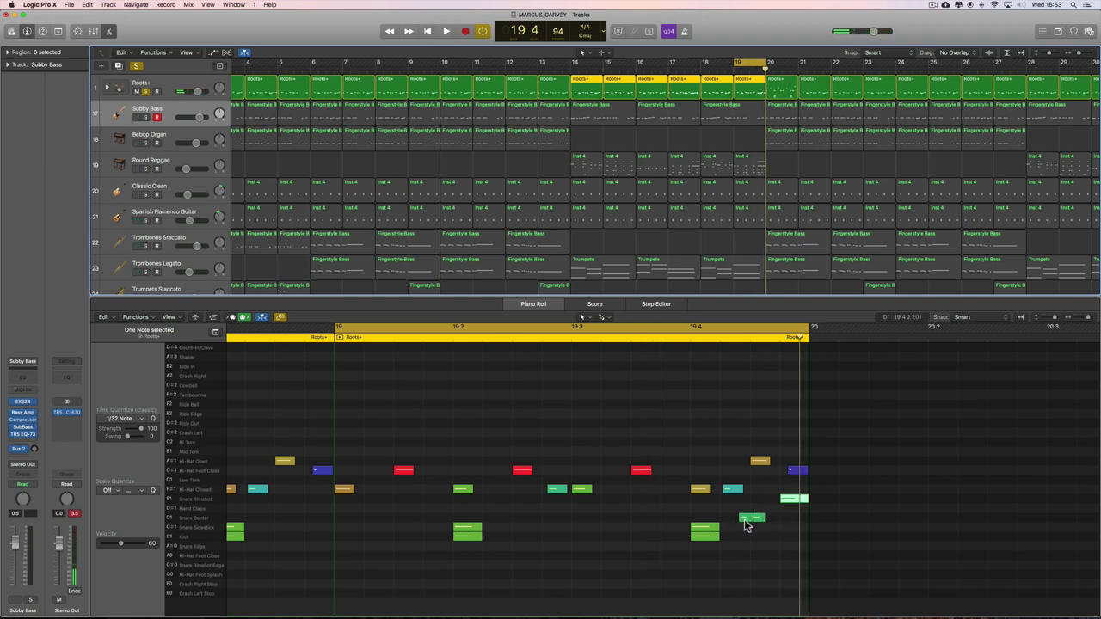
pyautogui.moveTo(742, 518); pyautogui.dragTo(746, 519)
pyautogui.press('space')
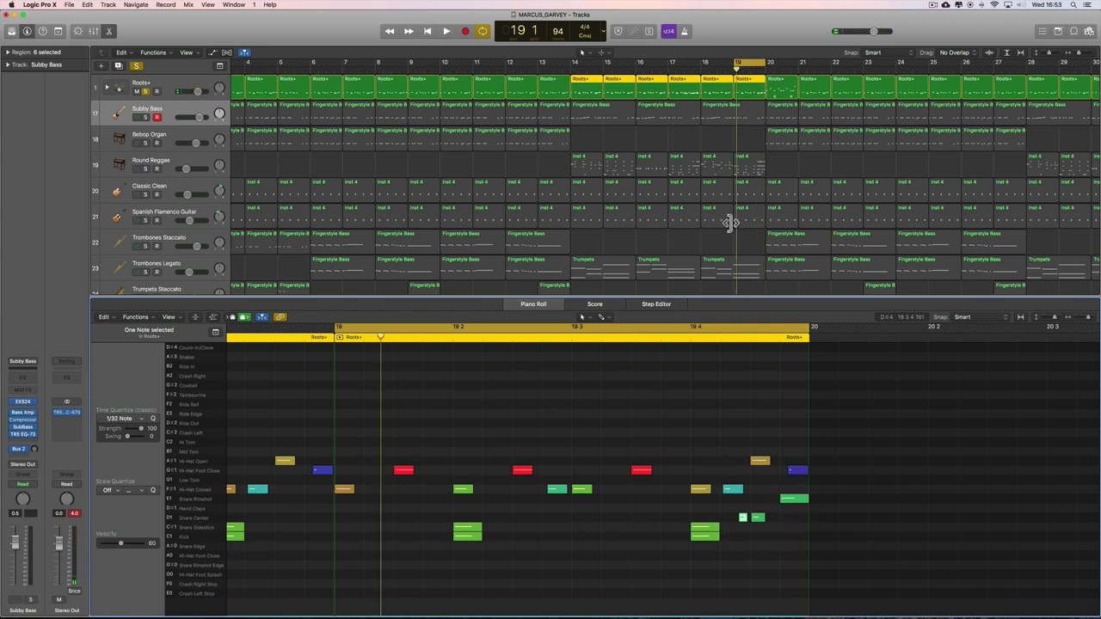
# - Move the playhead to beat 3 of bar 17 and view the Roots+ drum pattern there
pyautogui.hscroll(-3, 730, 223)
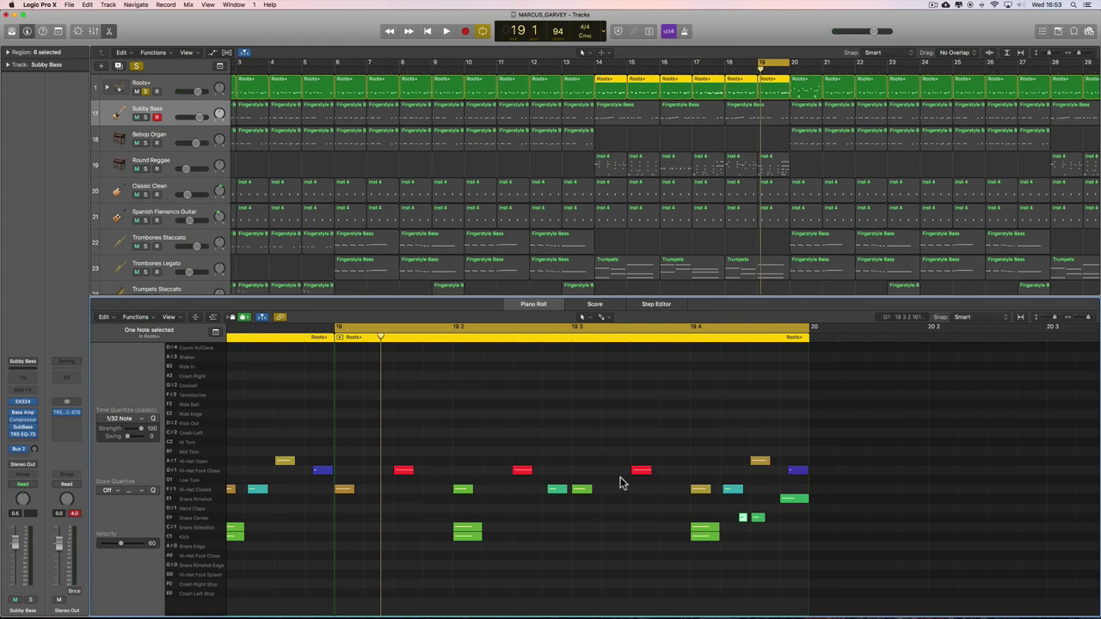
pyautogui.click(707, 97)
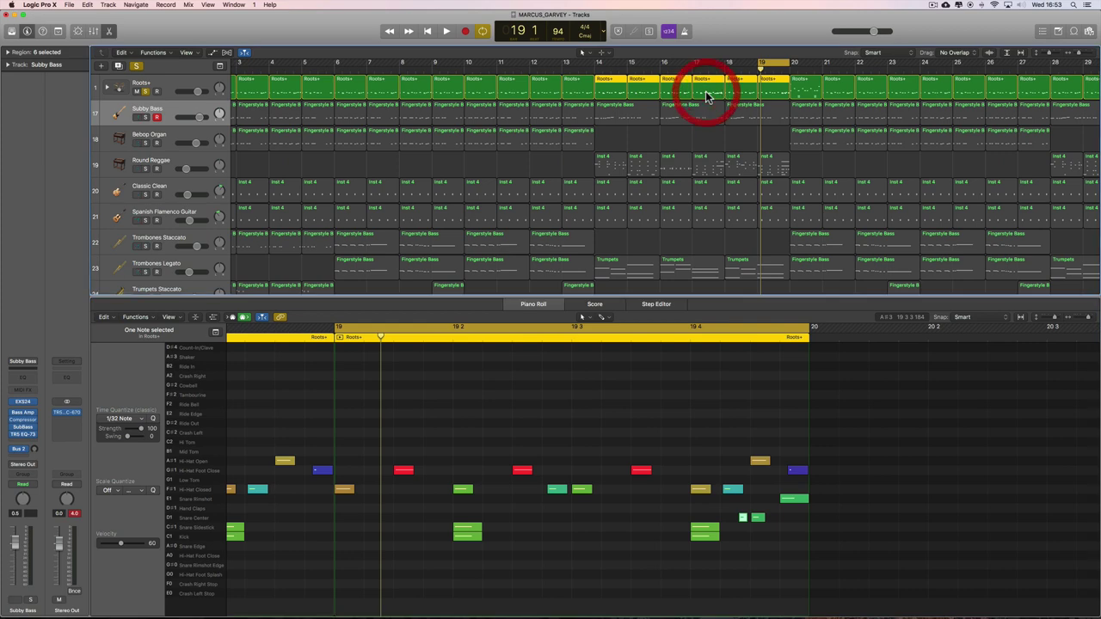
pyautogui.click(707, 107)
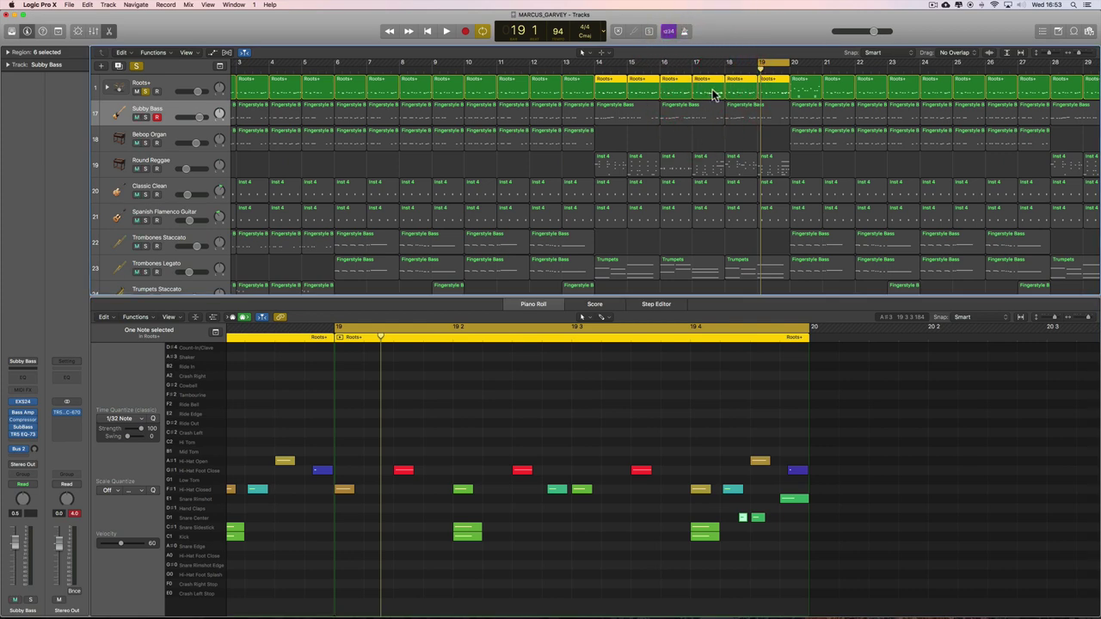
pyautogui.click(711, 67)
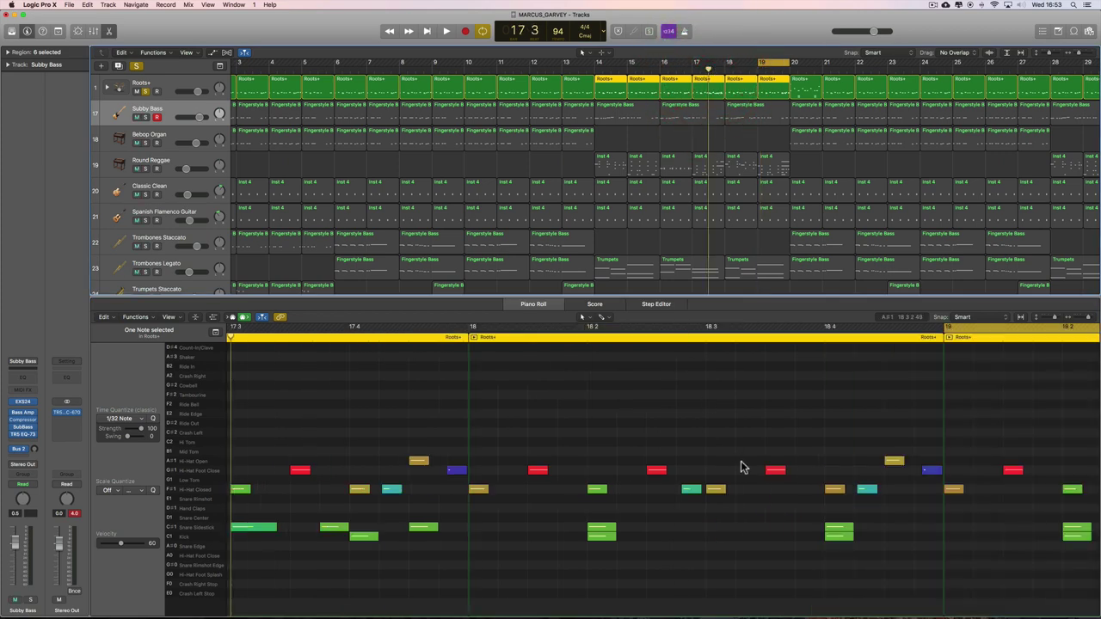
pyautogui.hscroll(-5, 542, 550)
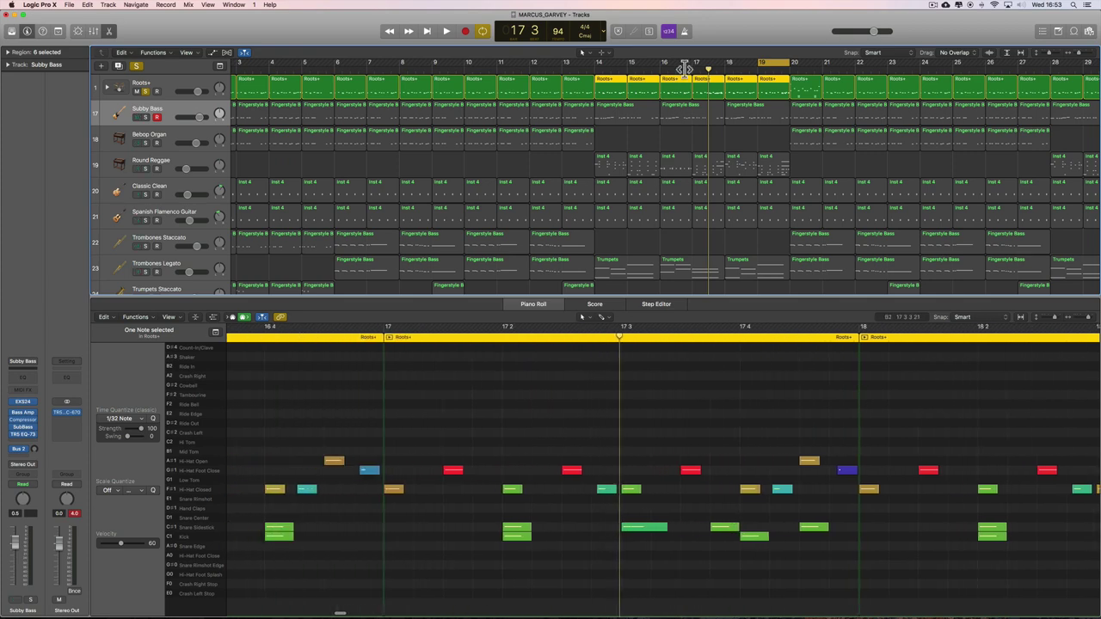
# - Set the cycle to bar 17 and play the soloed Roots+ drum pattern there
pyautogui.moveTo(694, 67); pyautogui.dragTo(726, 69)
pyautogui.press('space')
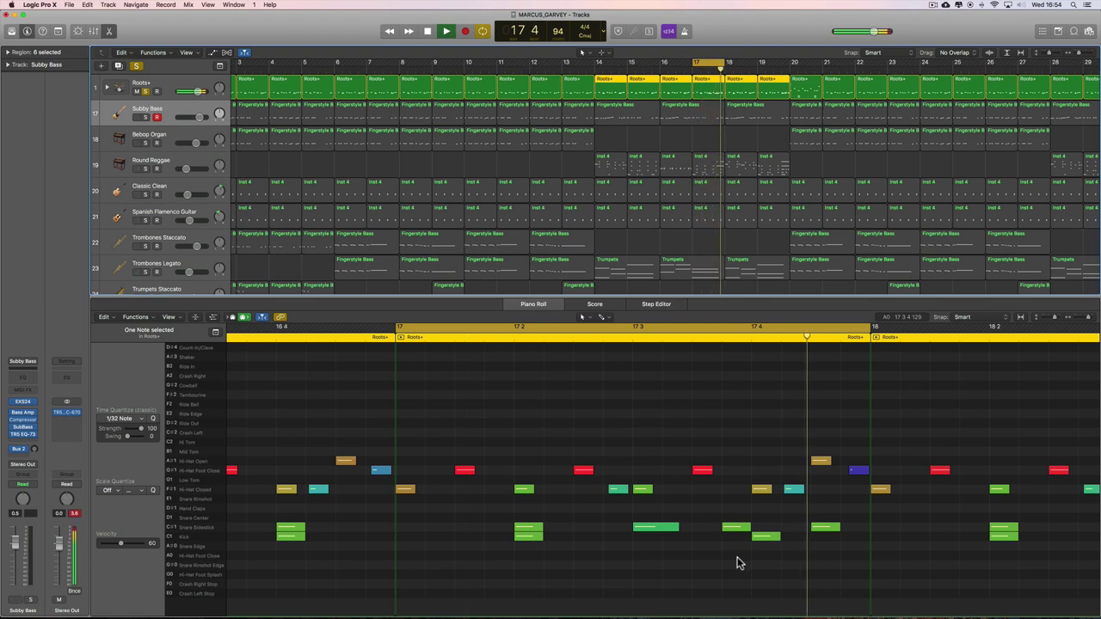
pyautogui.press('space')
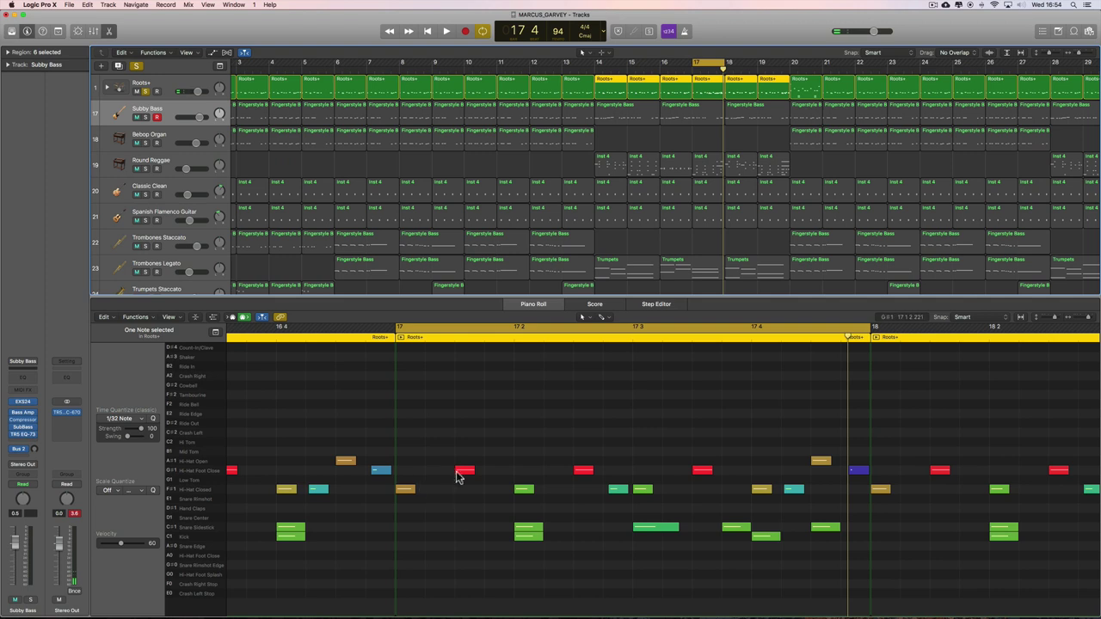
# - Audition the Snare Sidestick and Kick notes from beat 3 to the end of bar 17 one at a time
pyautogui.click(647, 528)
pyautogui.click(737, 527)
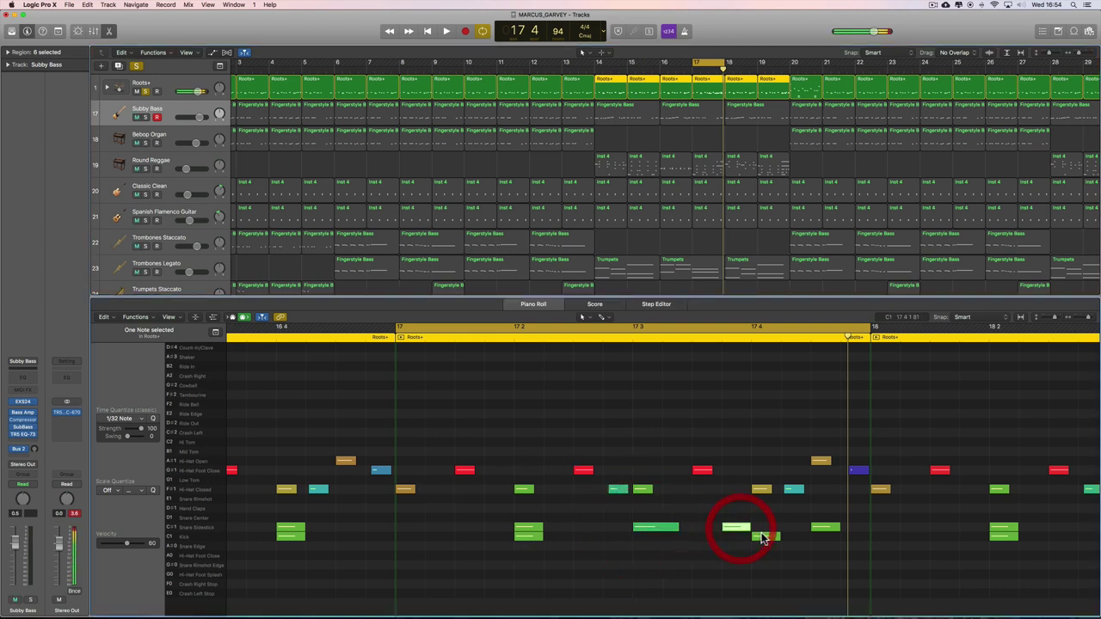
pyautogui.click(763, 536)
pyautogui.click(821, 529)
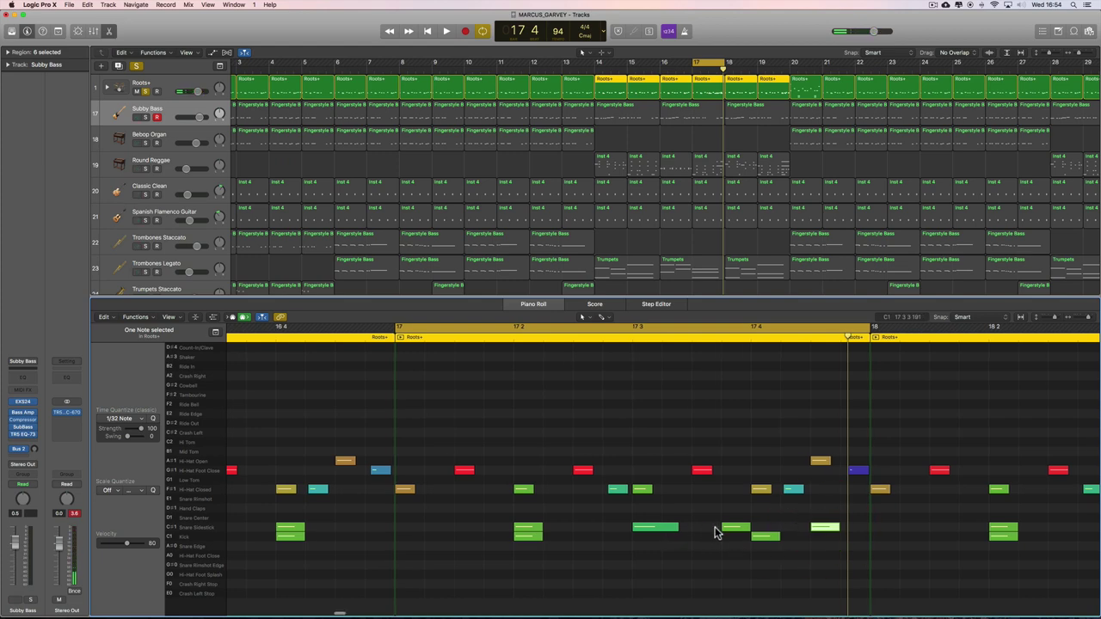
pyautogui.hscroll(1, 716, 530)
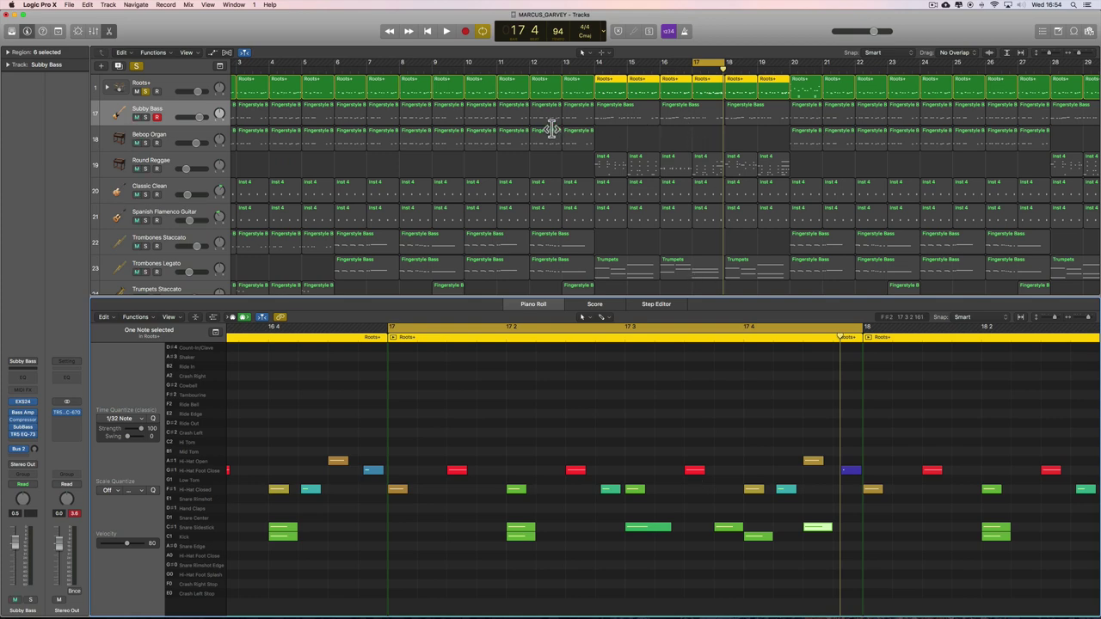
# - Set the cycle to bars 10 through 13 and display the four Subby Bass regions of that range together in the Piano Roll
pyautogui.click(519, 118)
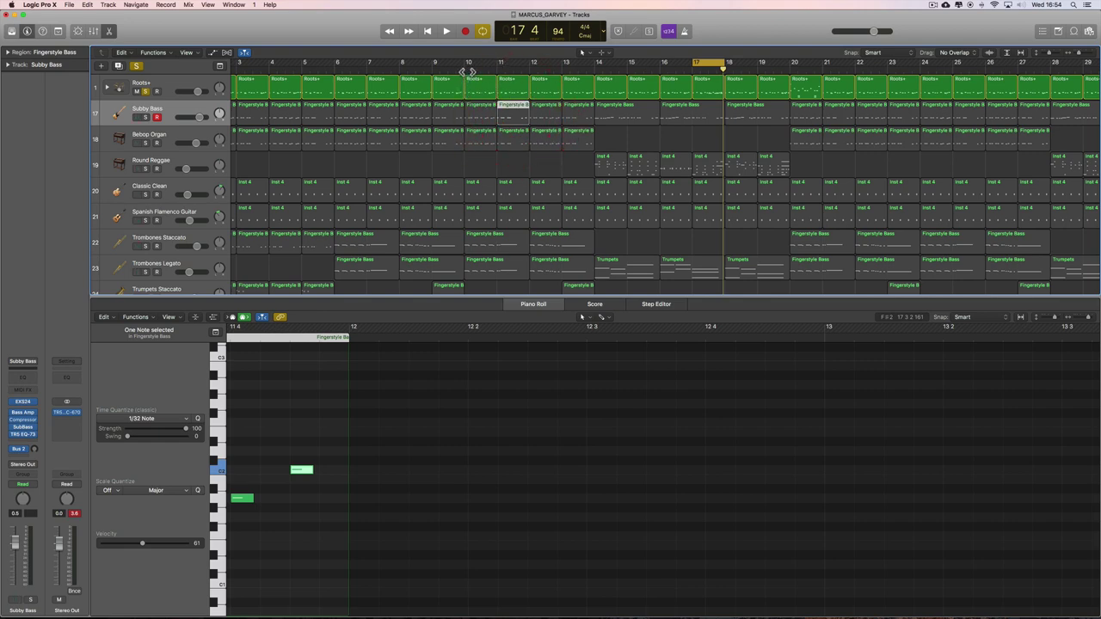
pyautogui.moveTo(465, 67); pyautogui.dragTo(594, 67)
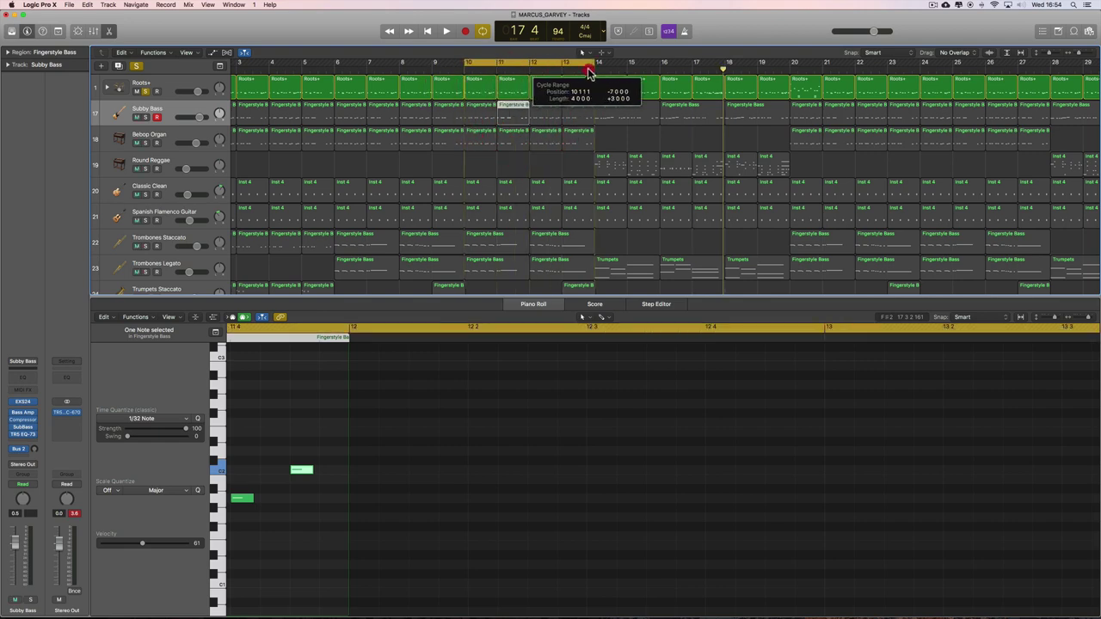
pyautogui.click(578, 117)
pyautogui.keyDown('shift'); pyautogui.click(485, 112); pyautogui.keyUp('shift')
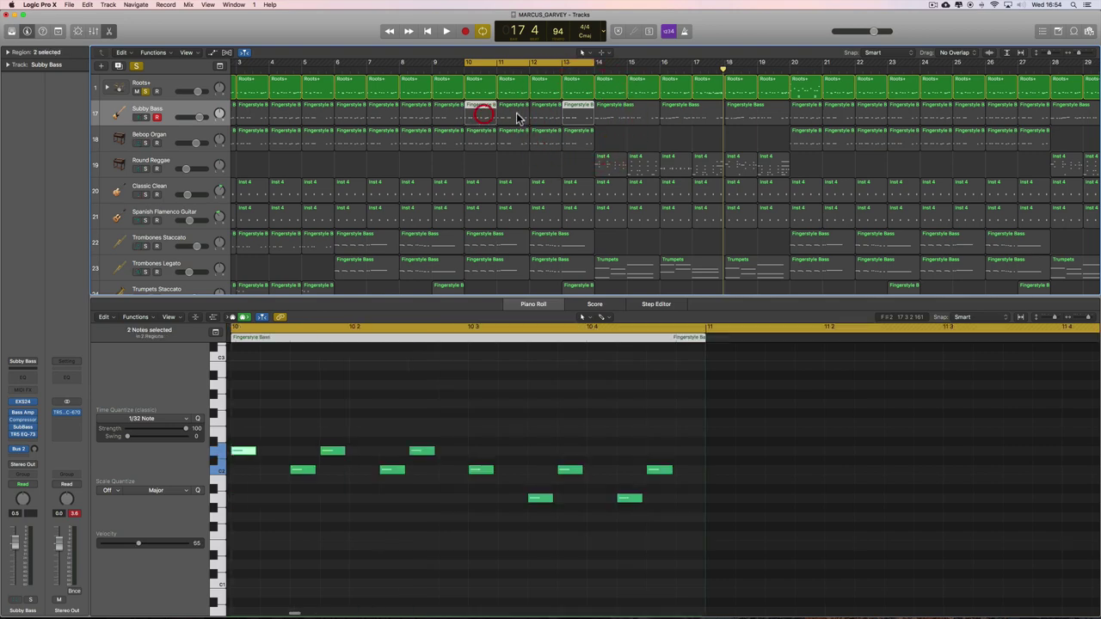
pyautogui.keyDown('shift'); pyautogui.click(516, 112); pyautogui.keyUp('shift')
pyautogui.keyDown('shift'); pyautogui.click(538, 113); pyautogui.keyUp('shift')
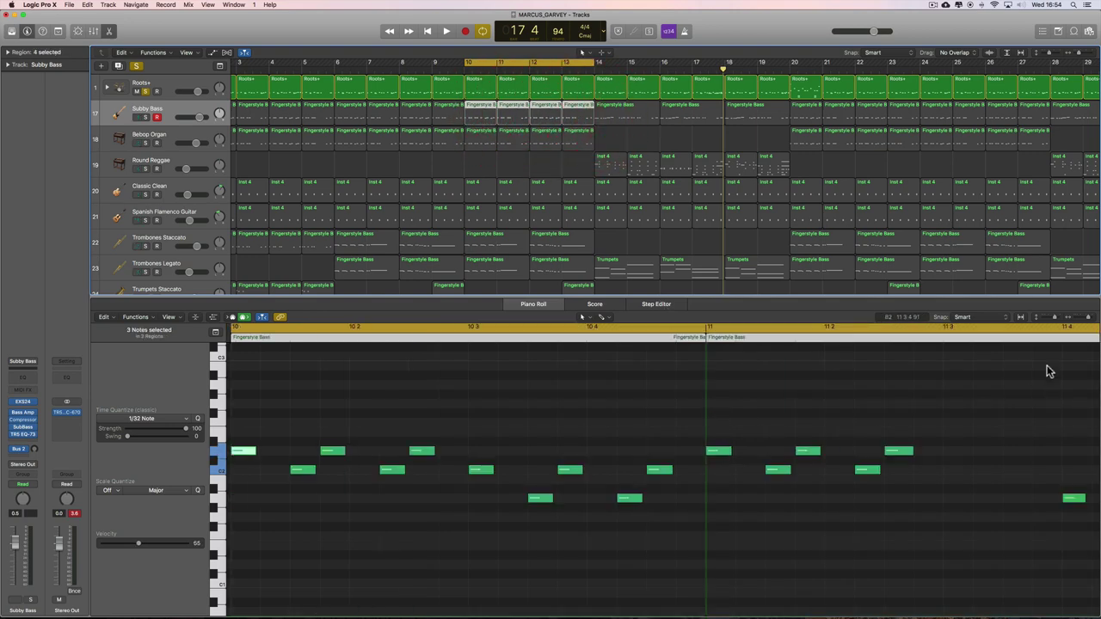
pyautogui.click(1080, 320)
pyautogui.click(1079, 320)
pyautogui.hscroll(-5, 823, 433)
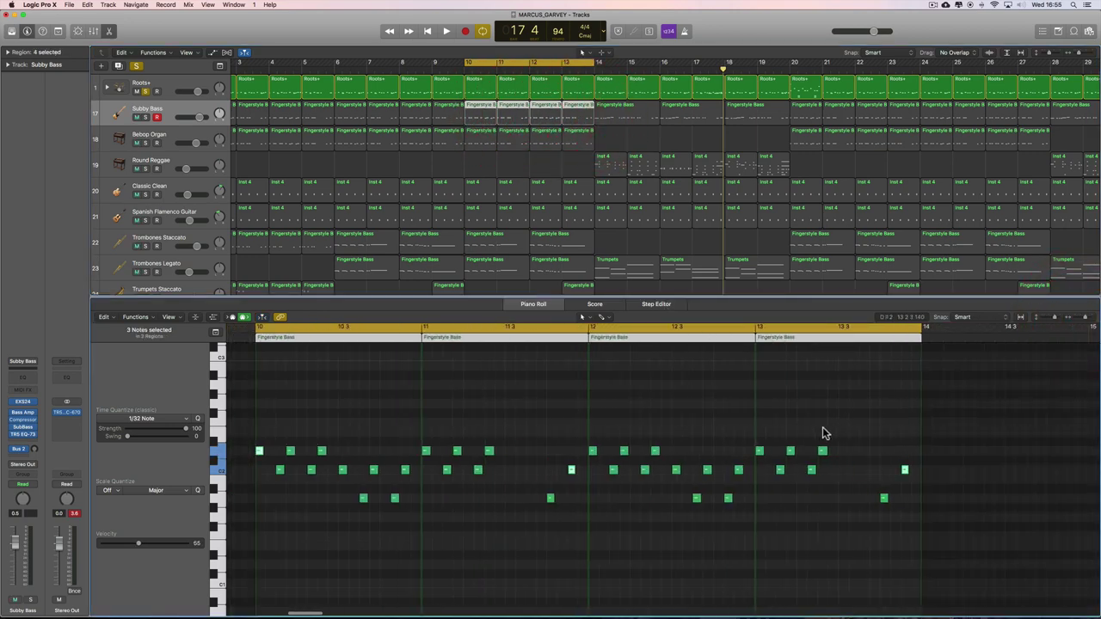
# - Solo the Subby Bass track alongside the Roots+ drums
pyautogui.click(359, 452)
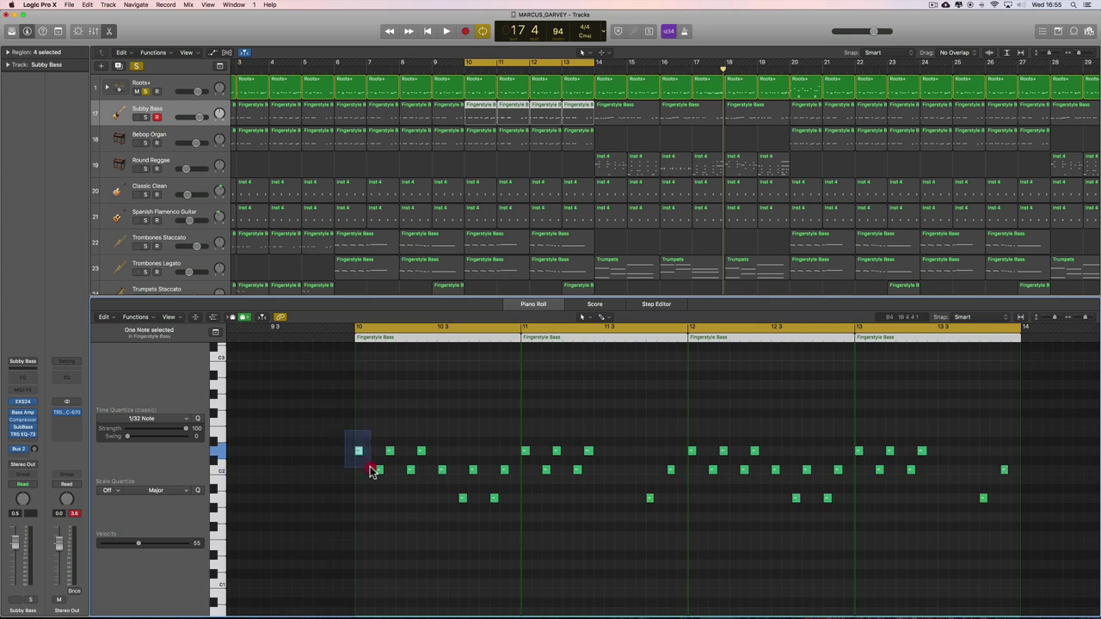
pyautogui.click(145, 91)
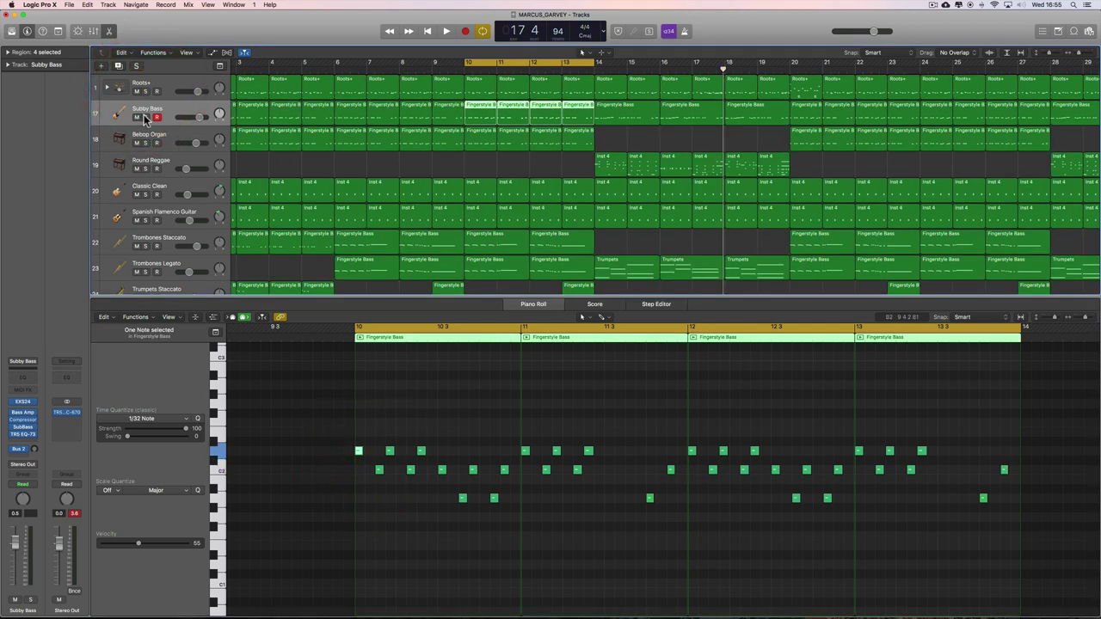
pyautogui.click(146, 91)
pyautogui.click(145, 117)
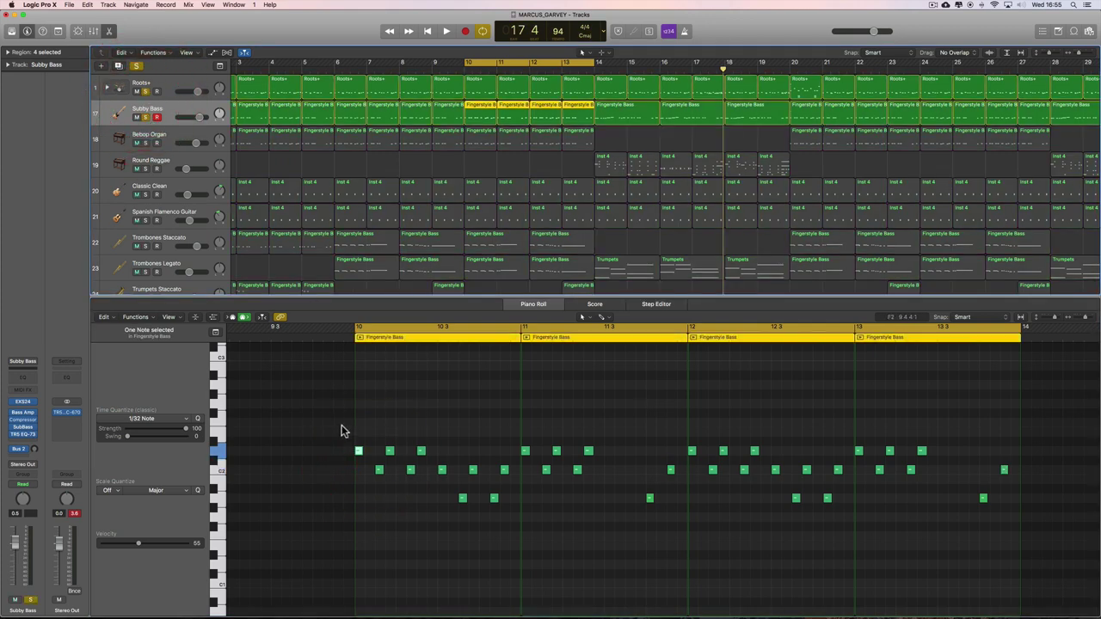
# - Highlight the bass notes of bars 10 to 13 bar by bar, and play the cycle with bass and drums
pyautogui.moveTo(342, 430); pyautogui.dragTo(503, 529)
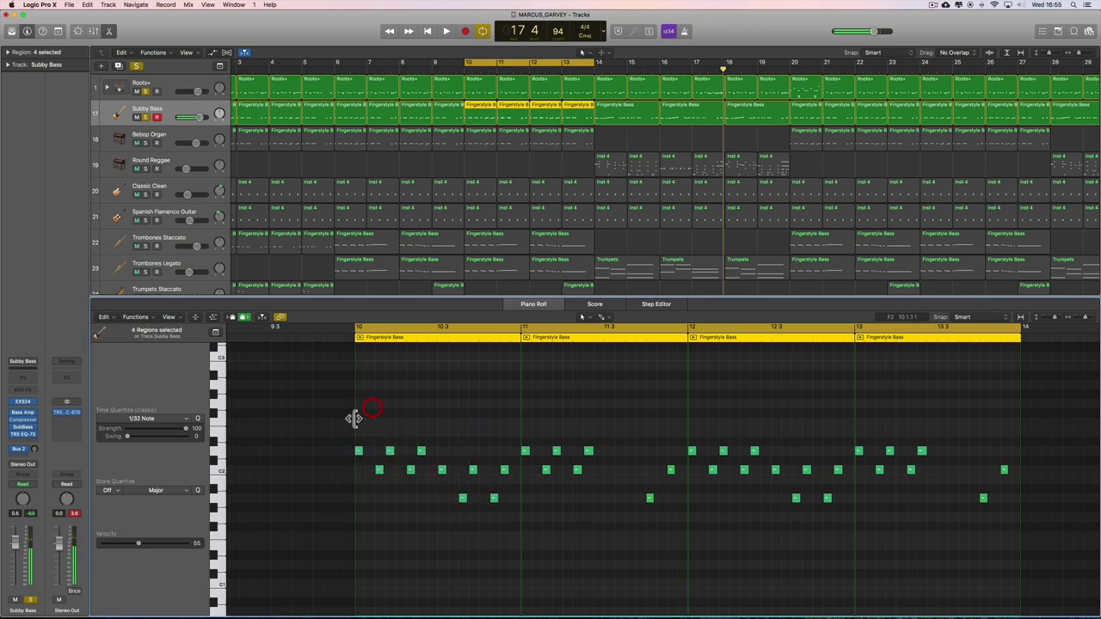
pyautogui.moveTo(344, 421); pyautogui.dragTo(501, 520)
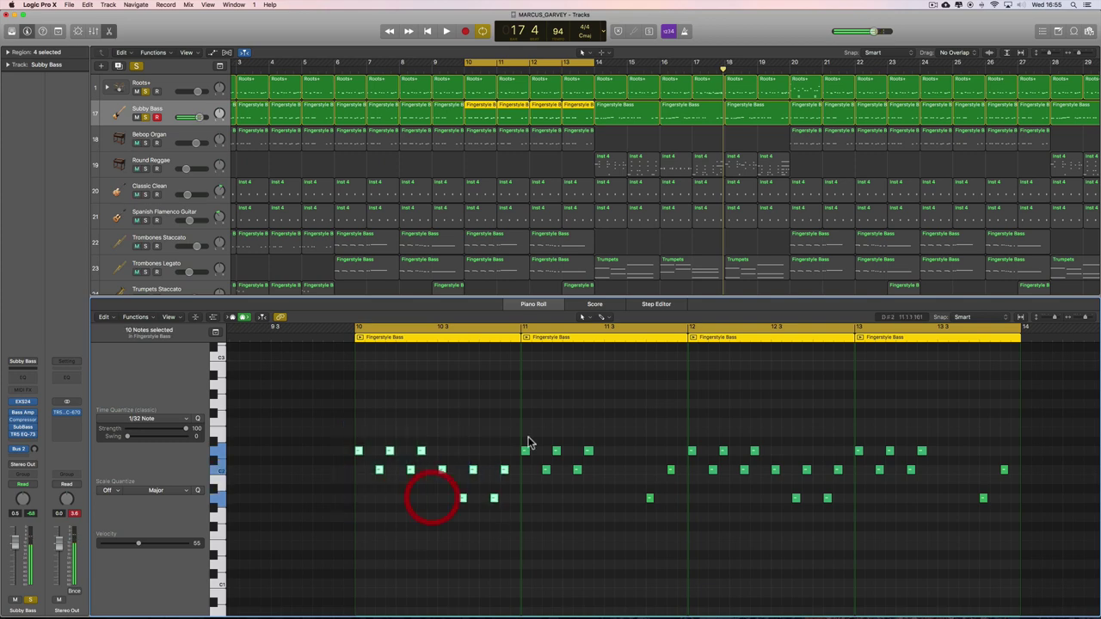
pyautogui.moveTo(527, 421); pyautogui.dragTo(672, 515)
pyautogui.moveTo(695, 429); pyautogui.dragTo(834, 516)
pyautogui.moveTo(861, 423); pyautogui.dragTo(928, 499)
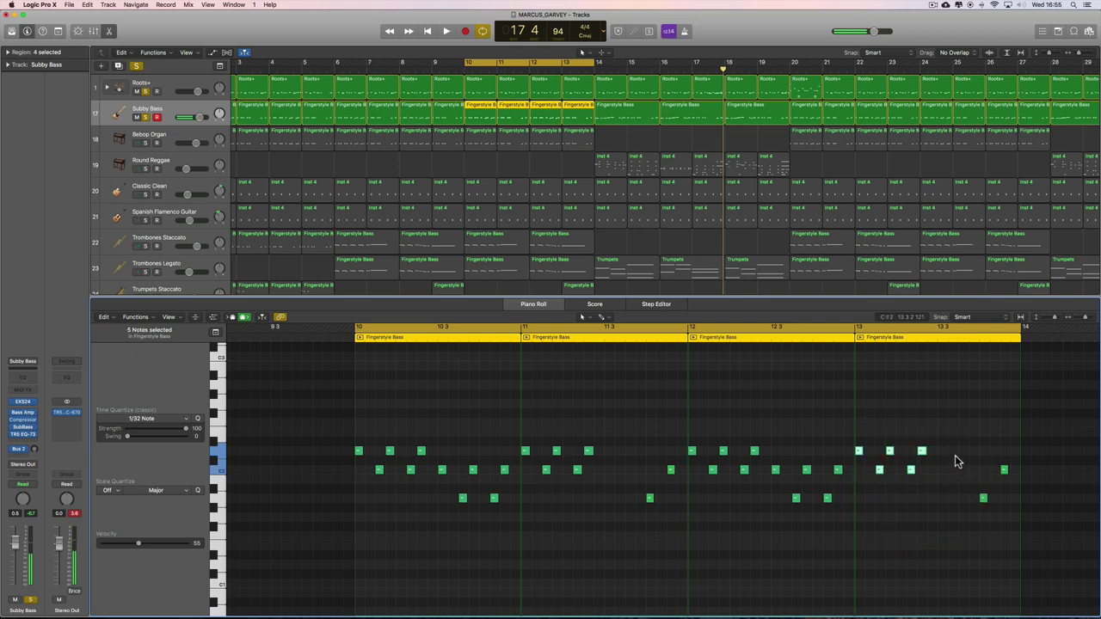
pyautogui.moveTo(960, 454); pyautogui.dragTo(999, 512)
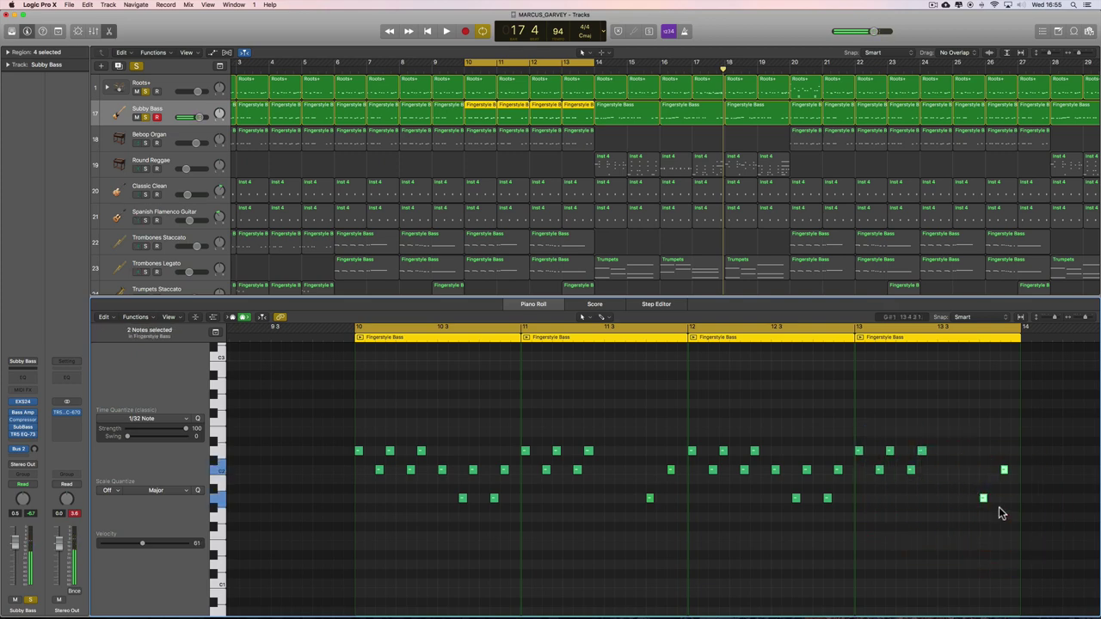
pyautogui.press('space')
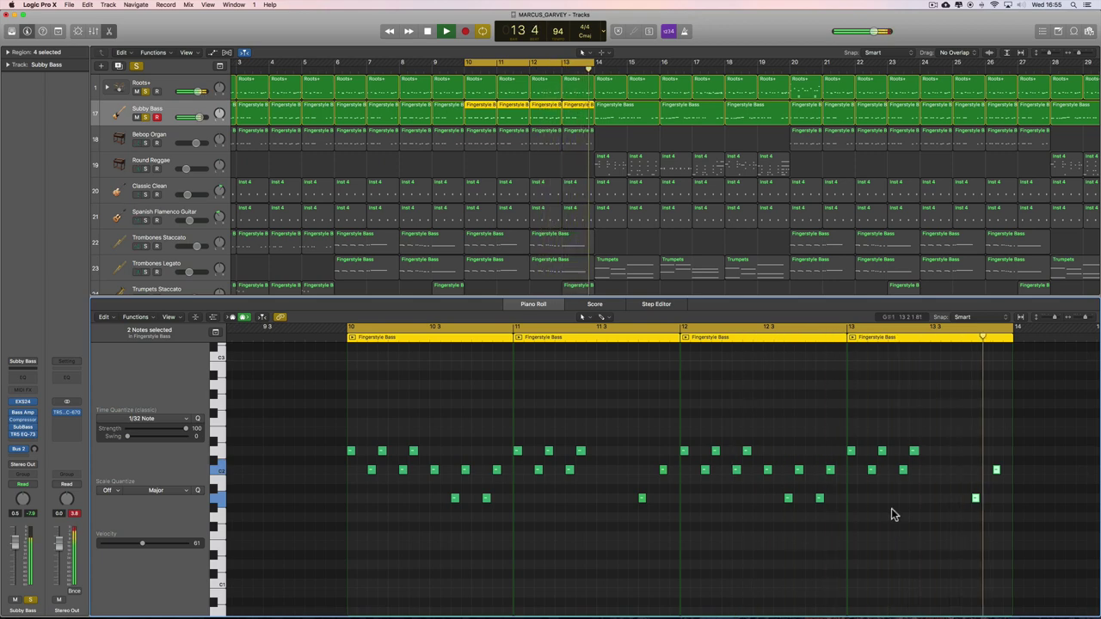
pyautogui.press('space')
# - Move the cycle to bars 14 through 17, open the Subby Bass region starting at bar 14, and play its opening notes
pyautogui.moveTo(515, 60); pyautogui.dragTo(641, 65)
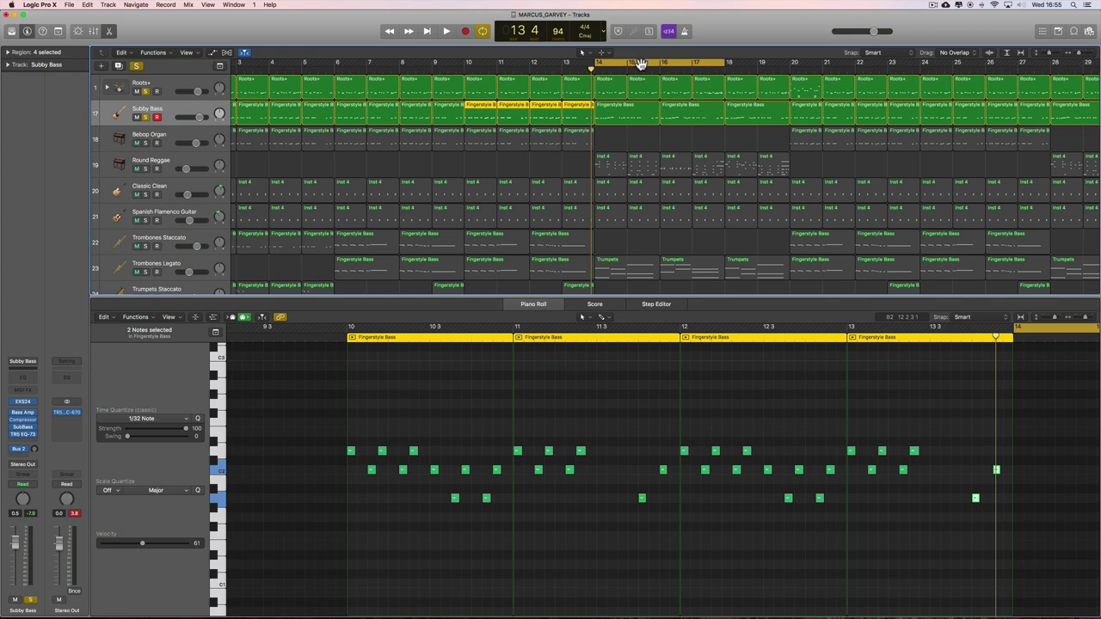
pyautogui.click(618, 114)
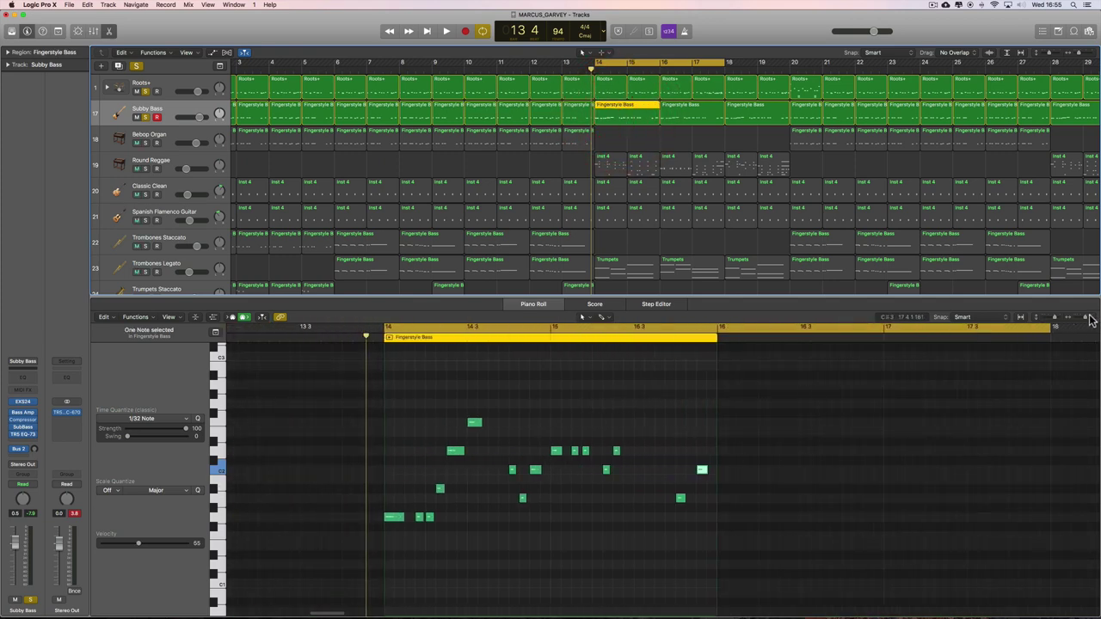
pyautogui.press('super+Right')
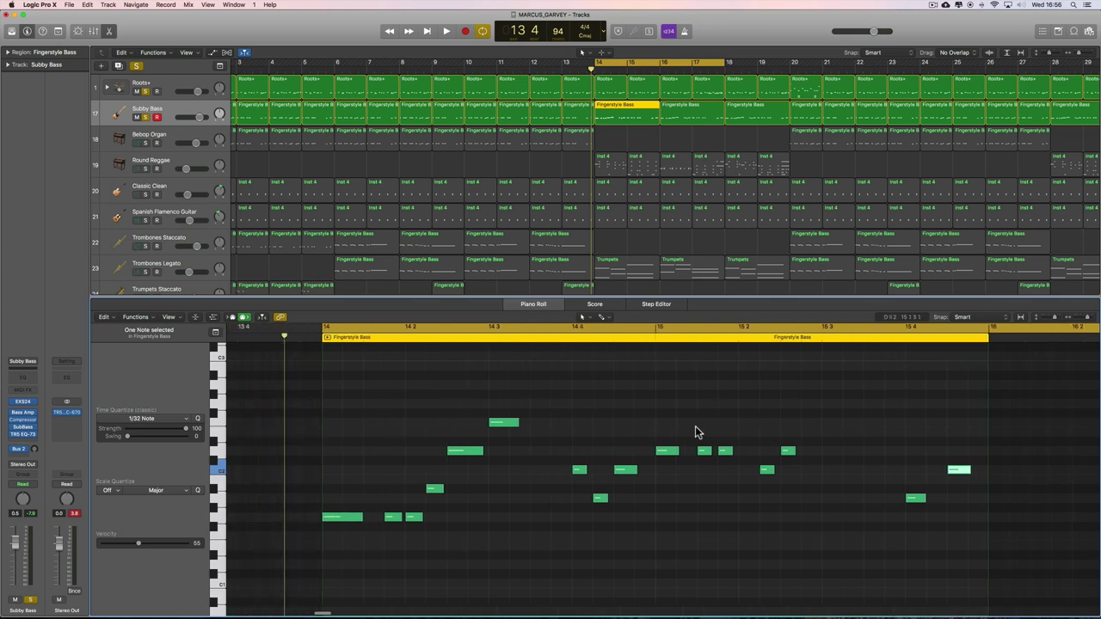
pyautogui.press('space')
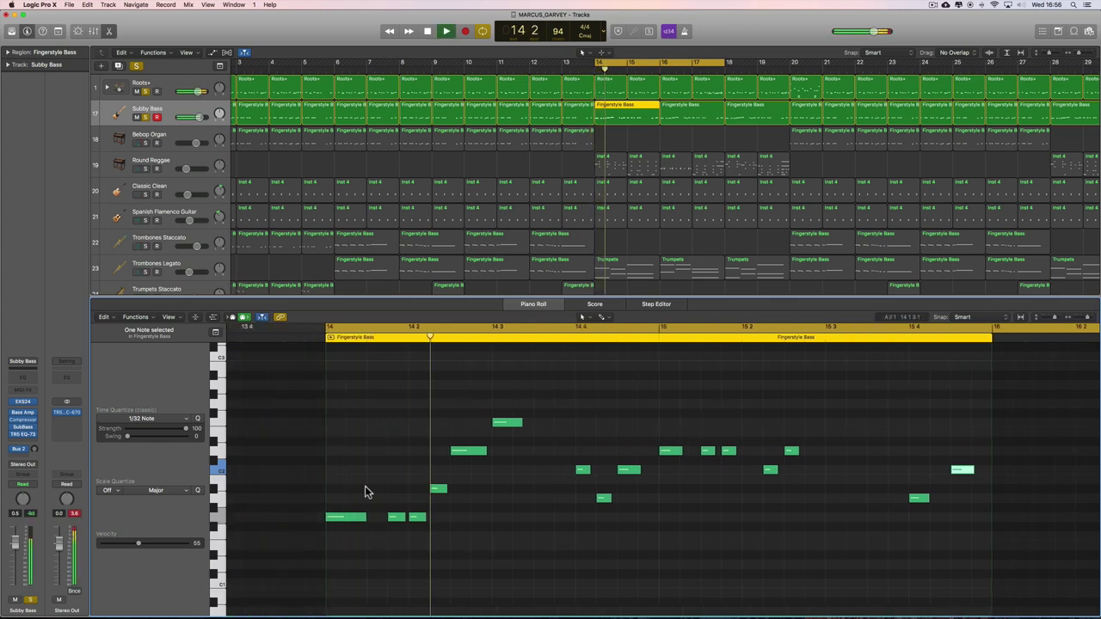
pyautogui.press('space')
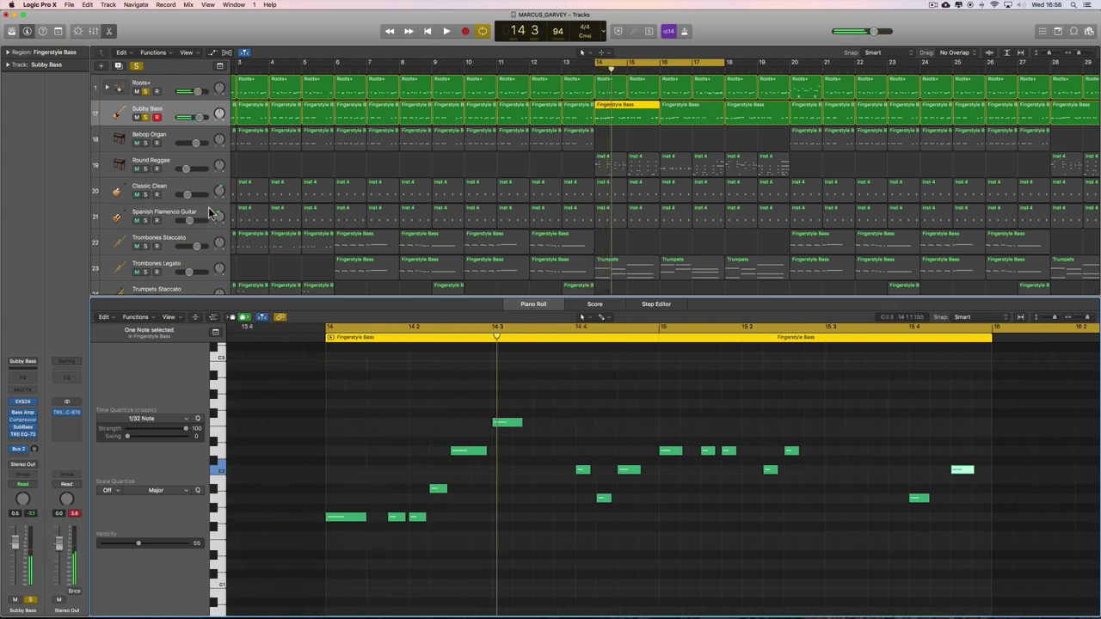
# - Audition the opening low notes of the bar 14 bass phrase individually, up to its high F2 note on beat 3
pyautogui.click(357, 516)
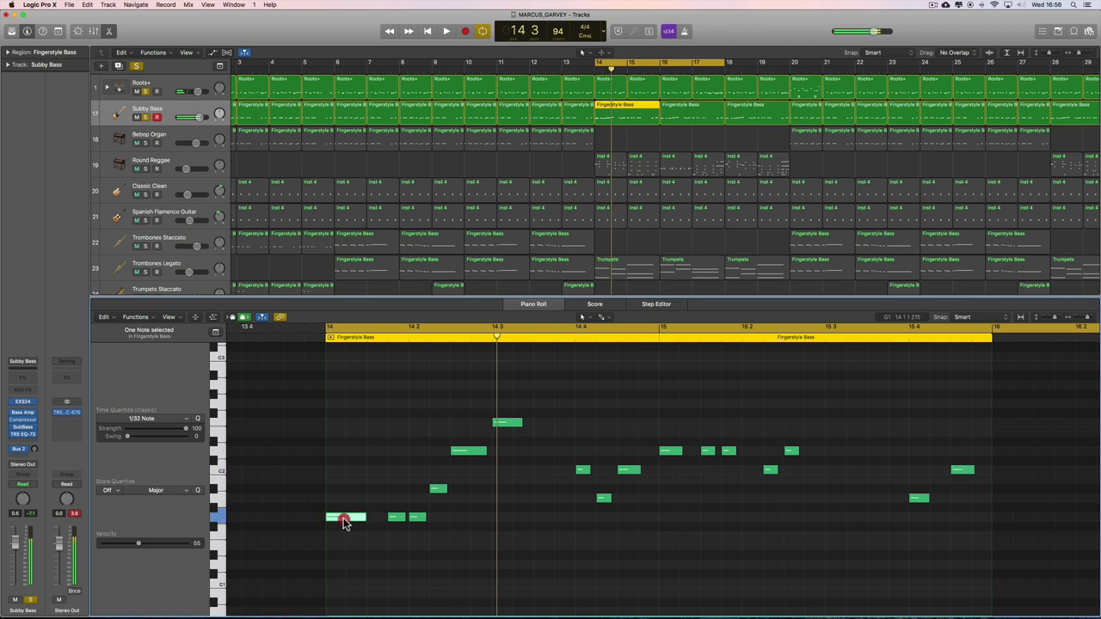
pyautogui.click(394, 517)
pyautogui.click(415, 517)
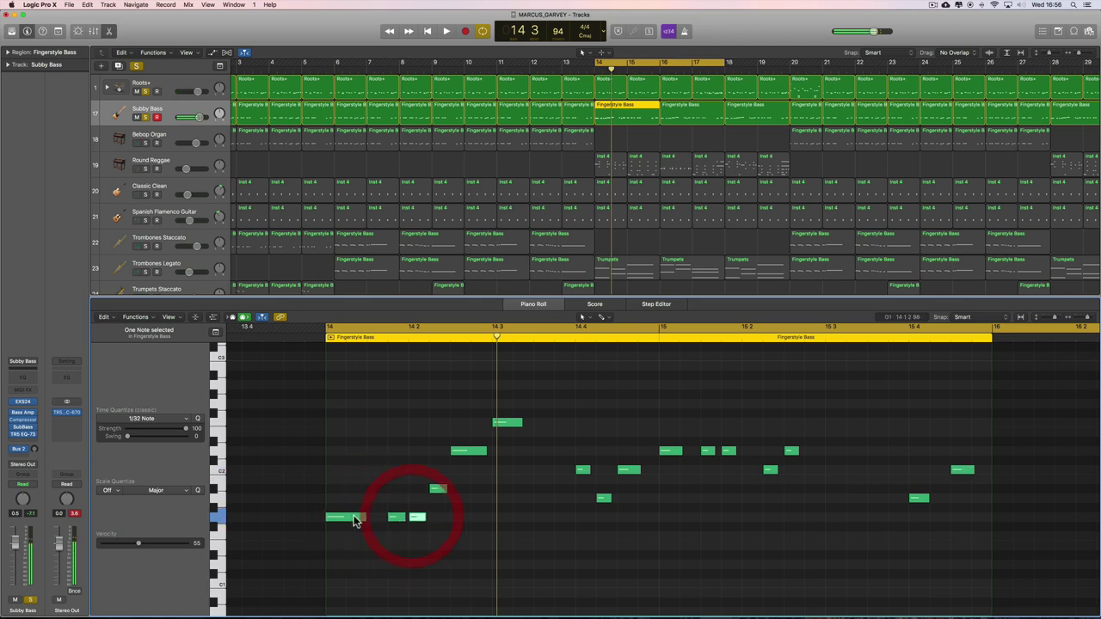
pyautogui.click(355, 517)
pyautogui.click(394, 517)
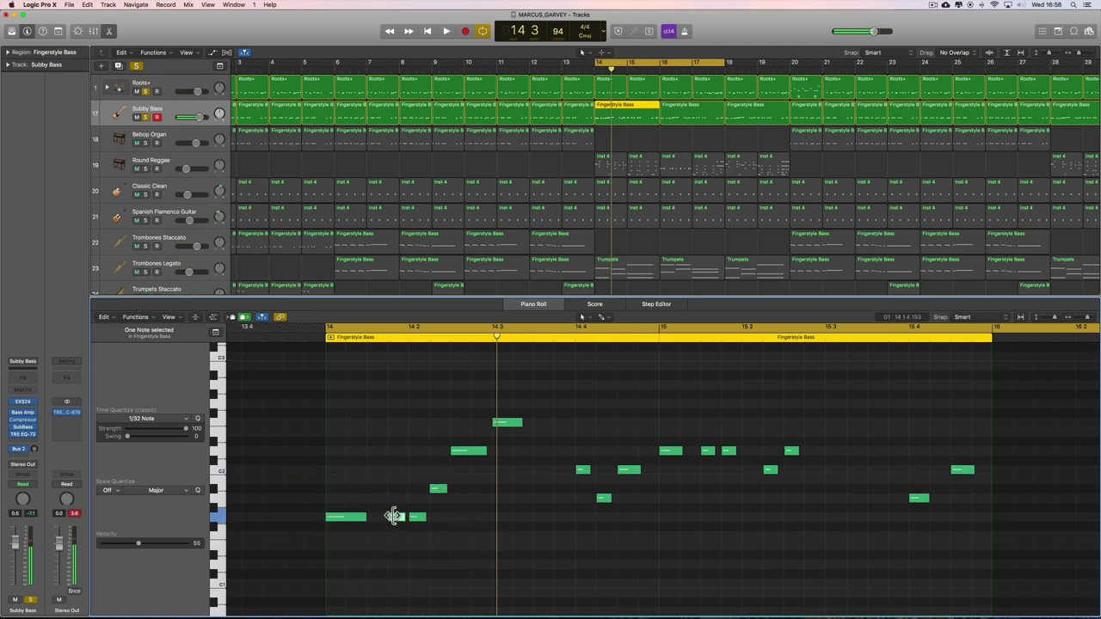
pyautogui.moveTo(344, 491); pyautogui.dragTo(421, 538)
pyautogui.click(344, 493)
pyautogui.click(344, 516)
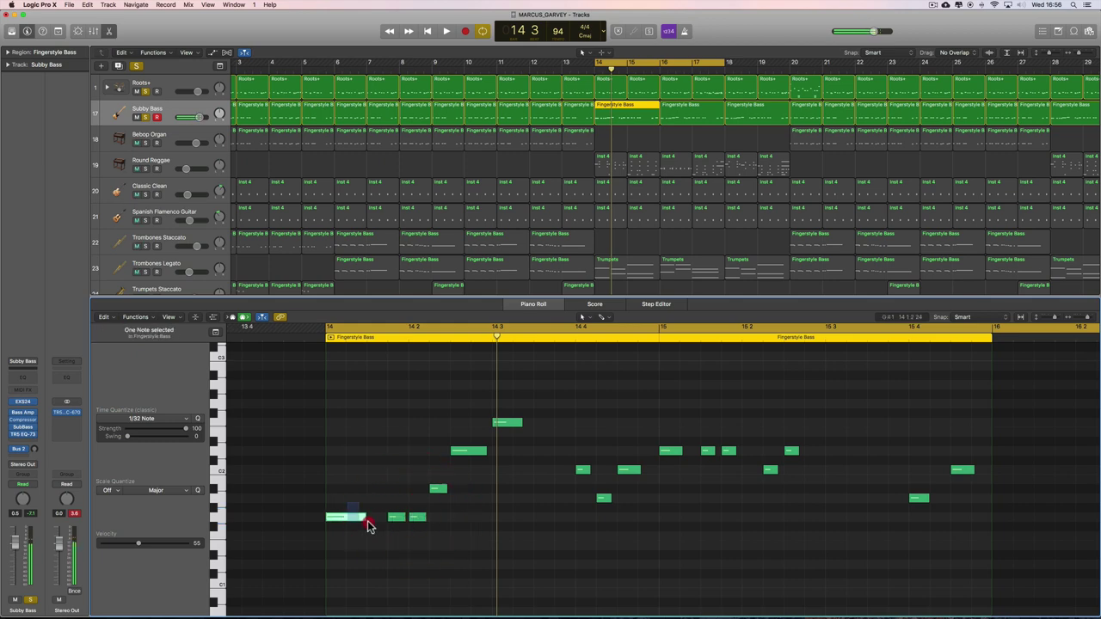
pyautogui.moveTo(410, 532); pyautogui.dragTo(410, 529)
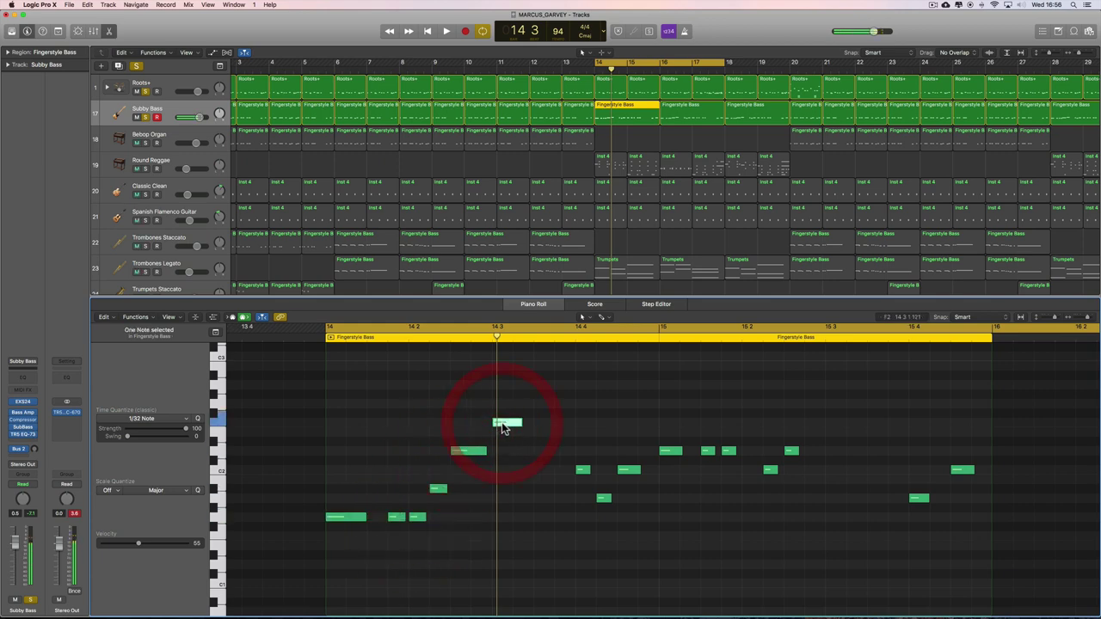
# - Play the bass and drums onward from beat 3 of bar 14 into bar 16
pyautogui.press('space')
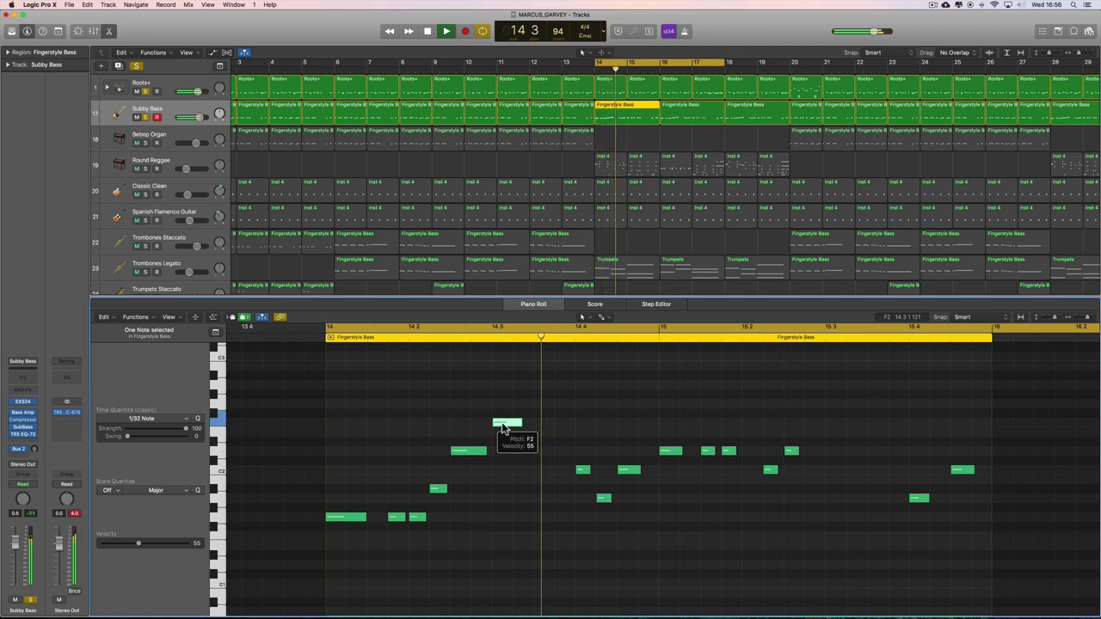
pyautogui.press('space')
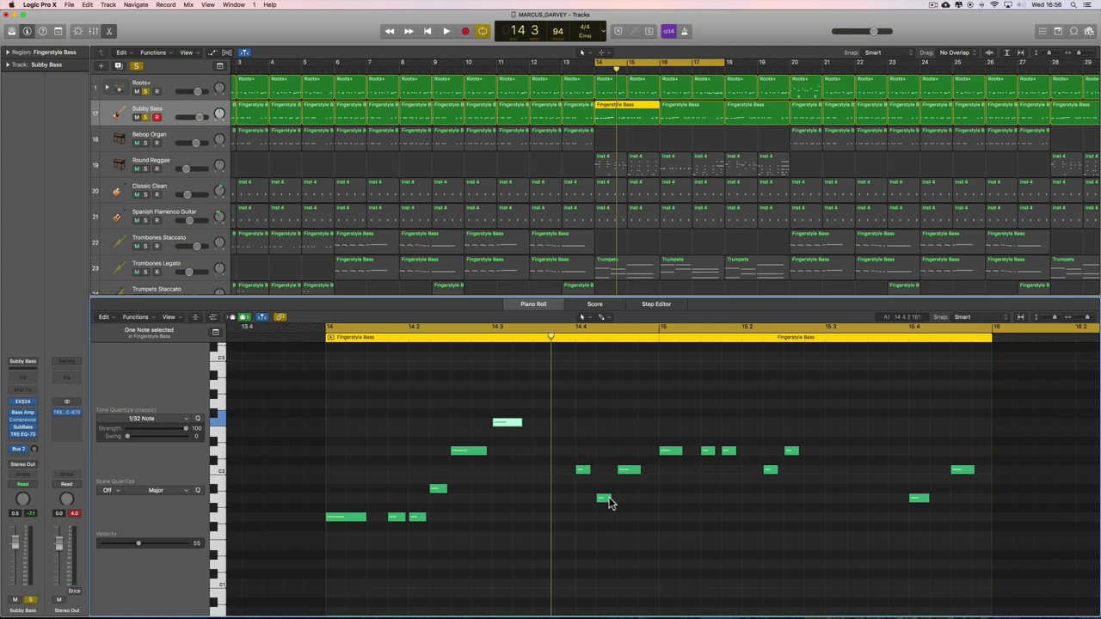
pyautogui.press('space')
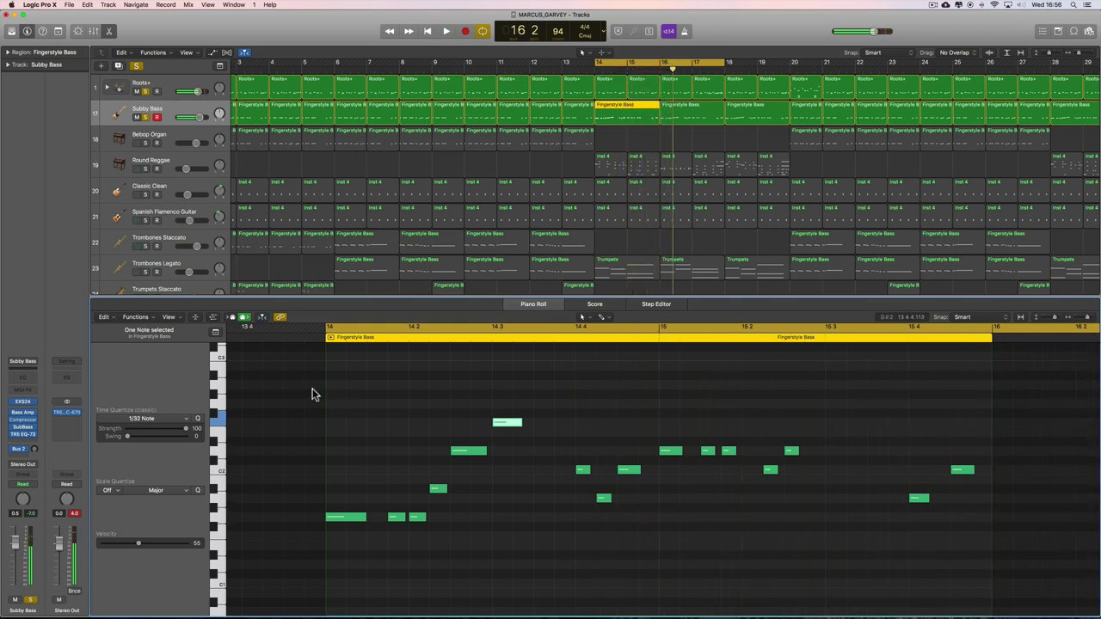
# - Select all notes of the Subby Bass region in bars 14 and 15 and transpose them up one octave
pyautogui.moveTo(312, 394); pyautogui.dragTo(965, 556)
pyautogui.scroll(3, 376, 561)
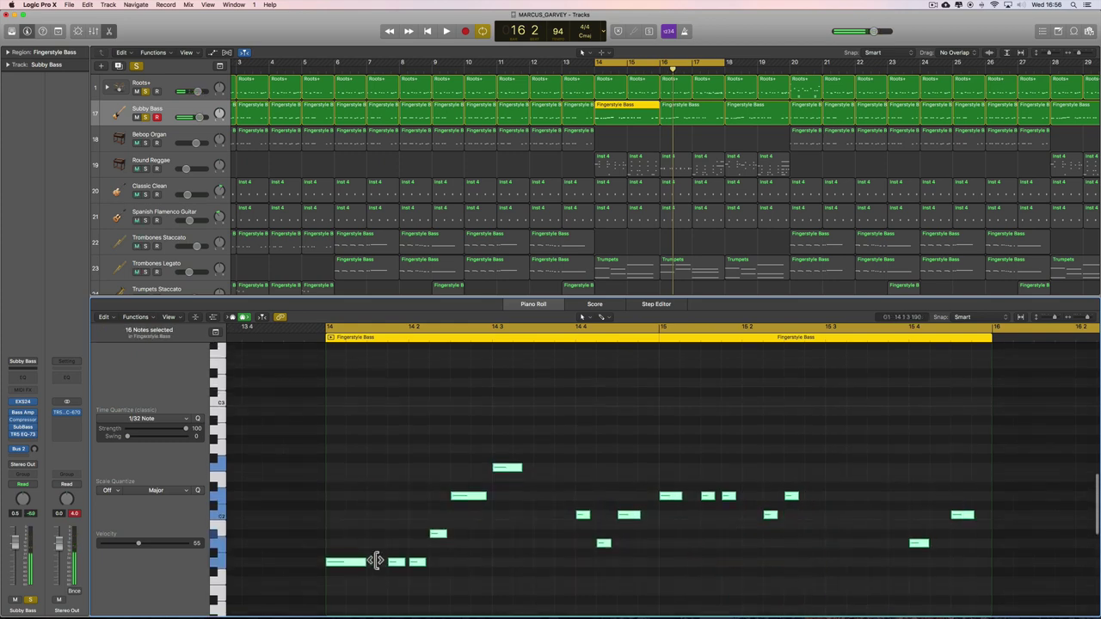
pyautogui.click(344, 564)
pyautogui.moveTo(345, 563); pyautogui.dragTo(341, 452)
pyautogui.scroll(2, 440, 519)
# - Play the transposed bass phrase with the Roots+ solo switched off and the metronome turned on
pyautogui.press('space')
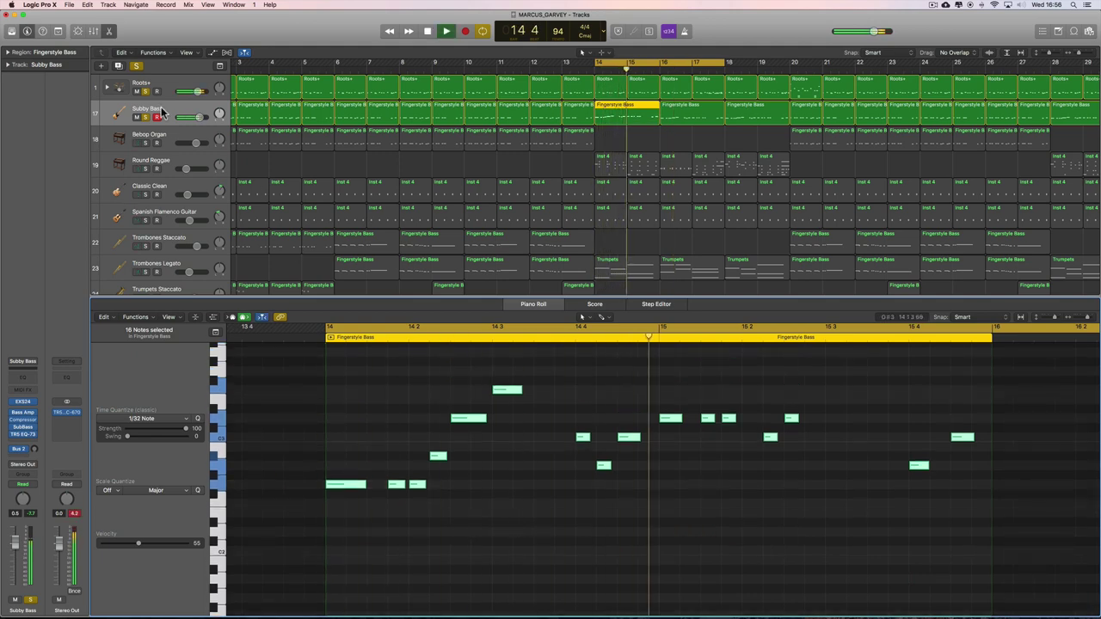
pyautogui.click(145, 117)
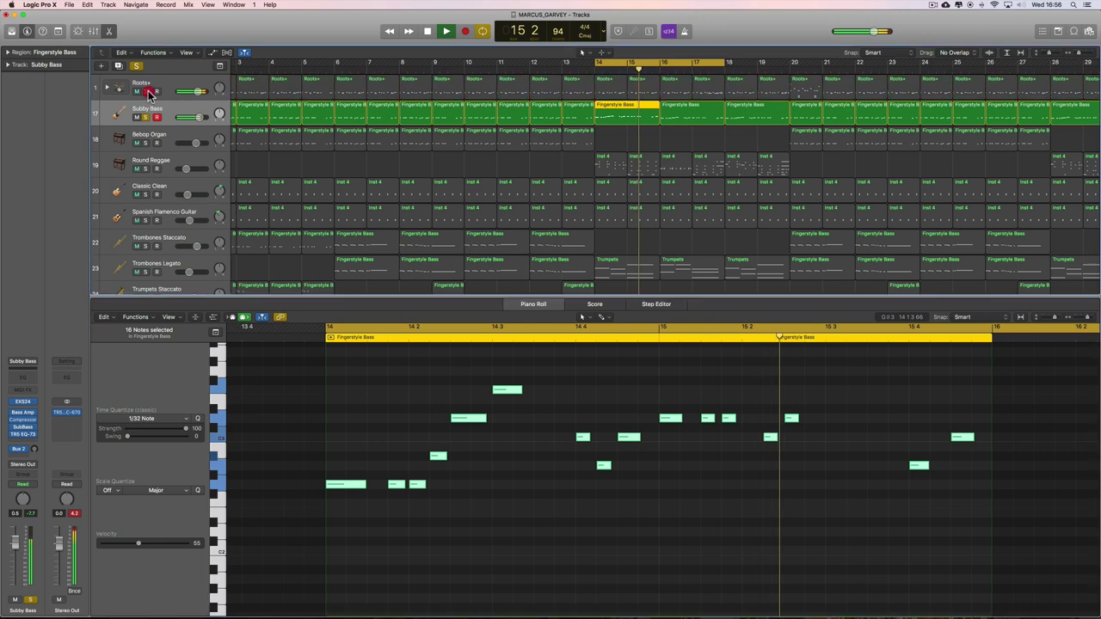
pyautogui.click(684, 32)
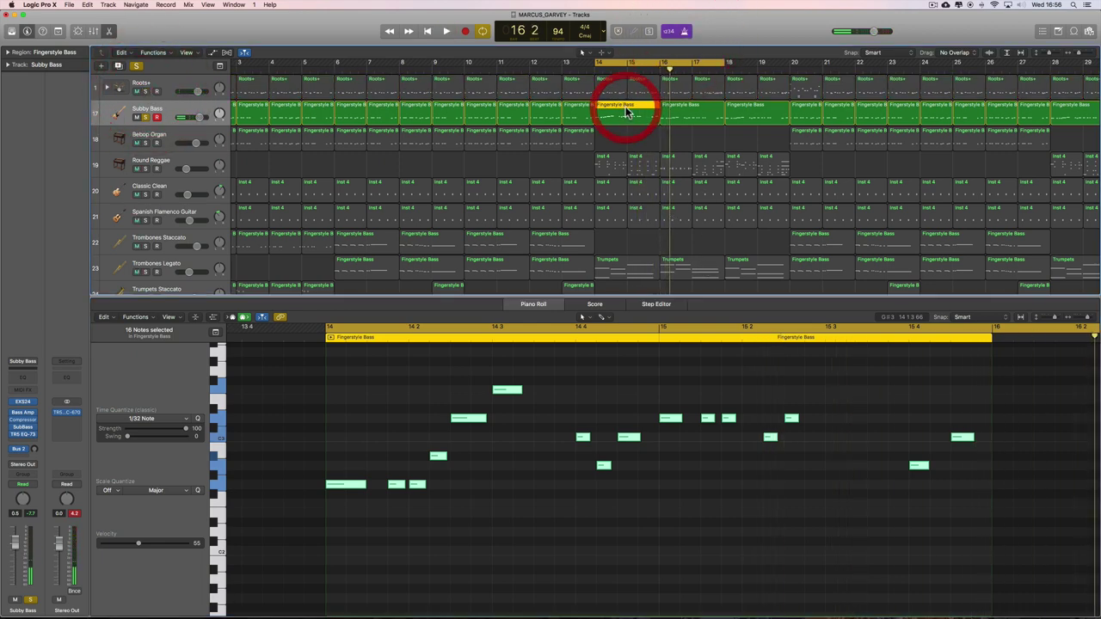
# - Set the cycle to bars 14 and 15, play the octave-raised bass phrase, and return the playhead to bar 14
pyautogui.press('super+u')
pyautogui.press('space')
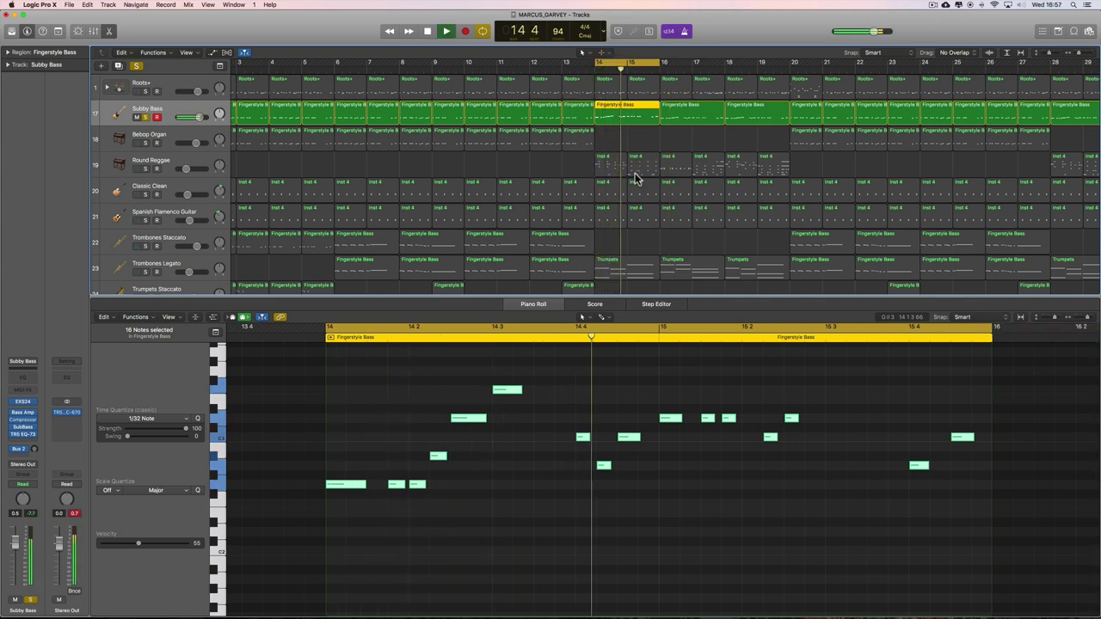
pyautogui.scroll(2, 694, 373)
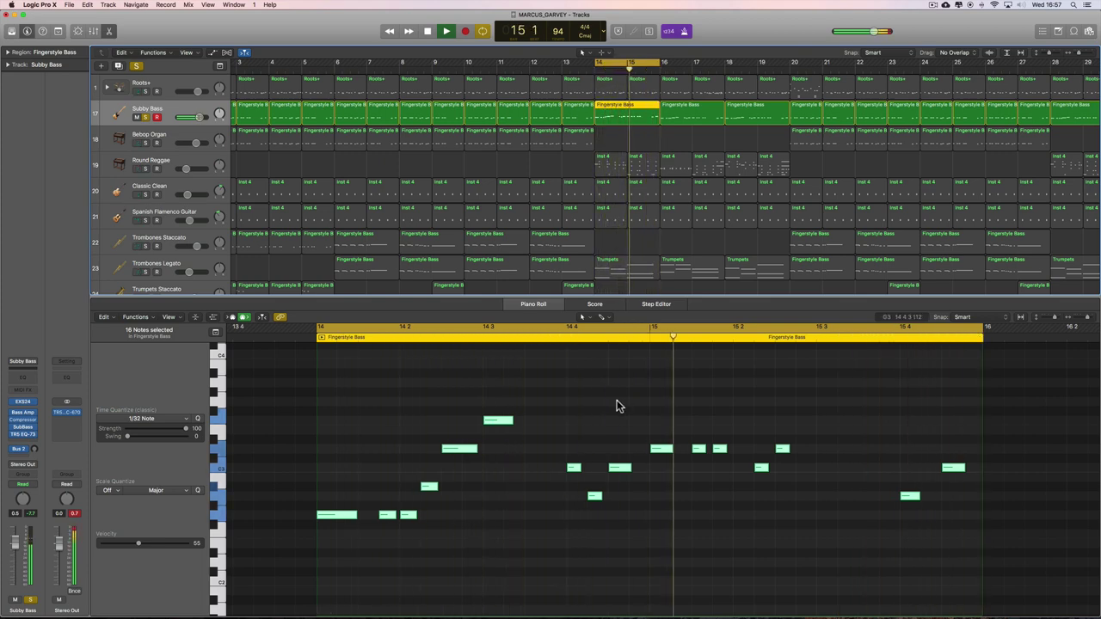
pyautogui.press('space')
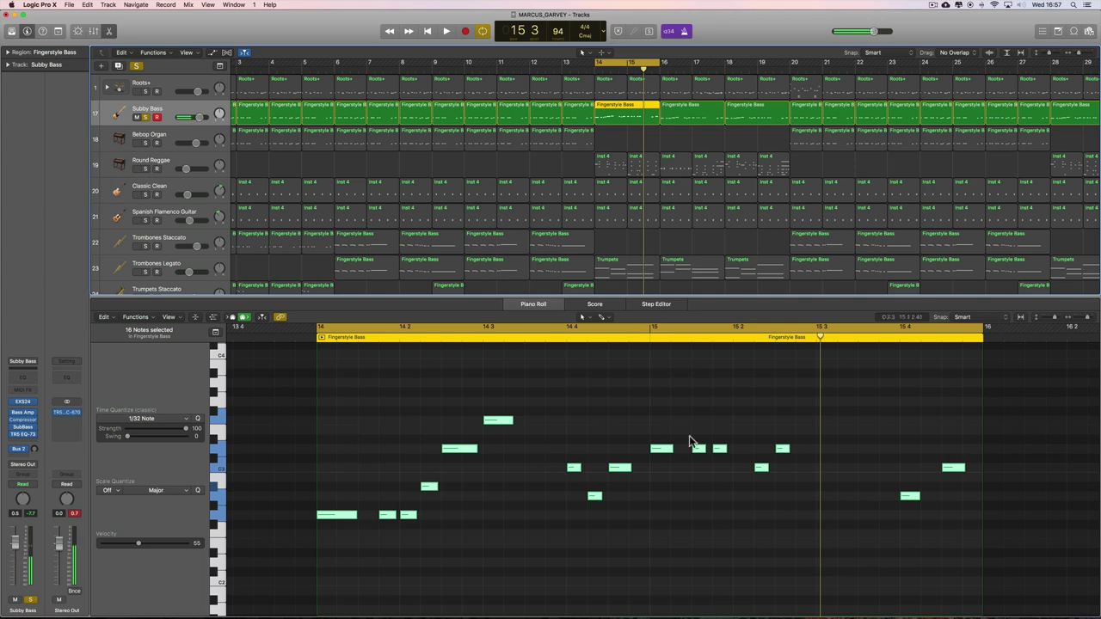
pyautogui.moveTo(816, 340); pyautogui.dragTo(316, 348)
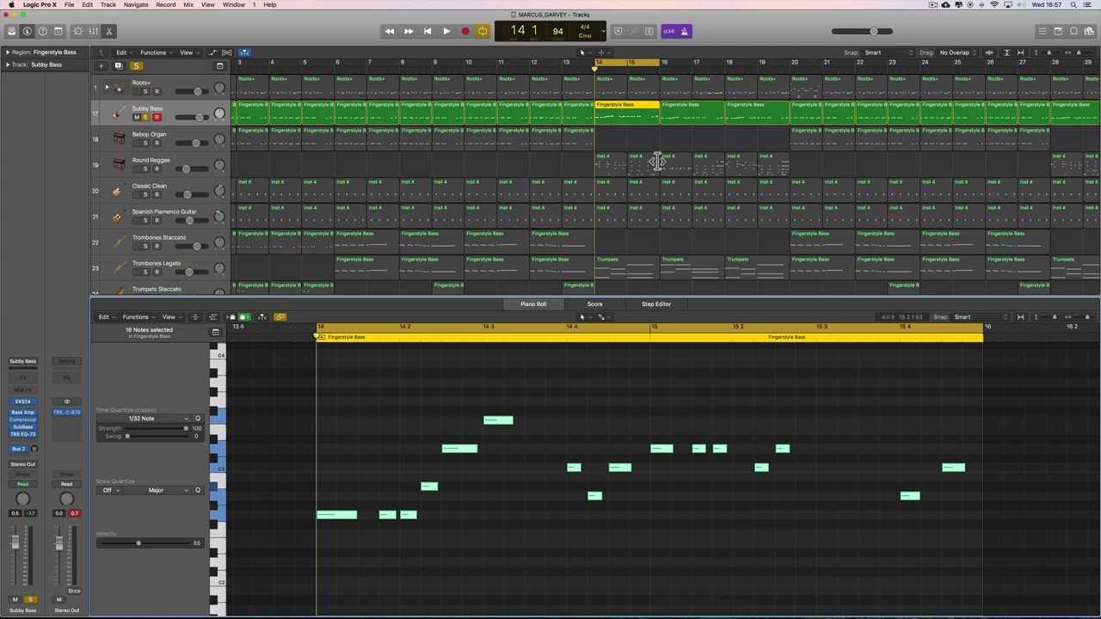
# - Move the cycle to bars 16 and 17, open the Subby Bass region there, and play its phrase
pyautogui.moveTo(619, 67); pyautogui.dragTo(688, 68)
pyautogui.click(689, 118)
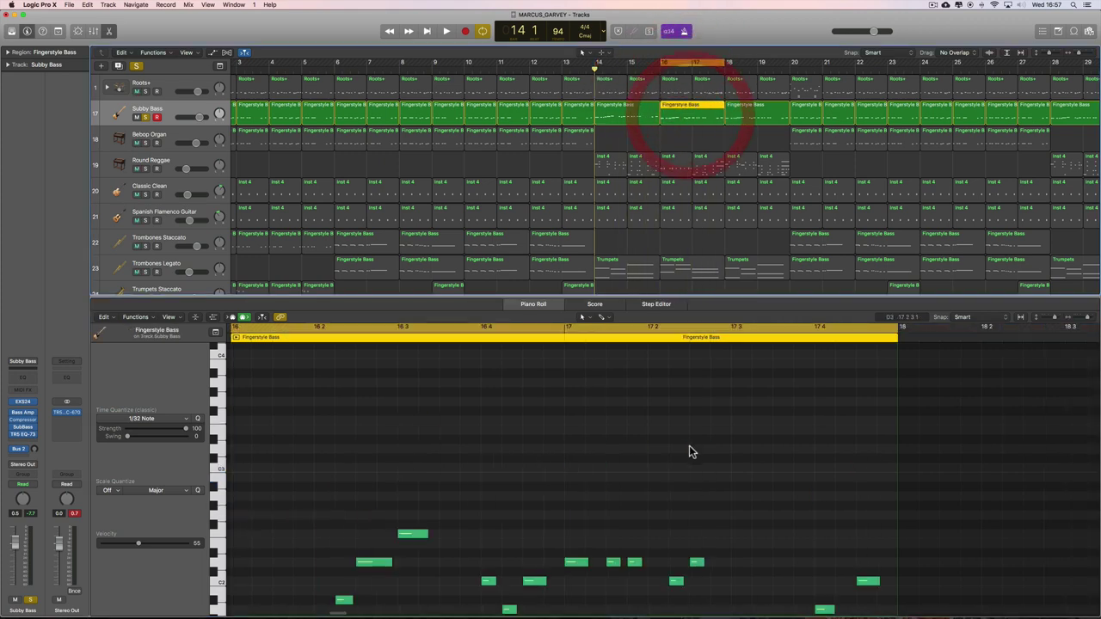
pyautogui.scroll(-2, 691, 447)
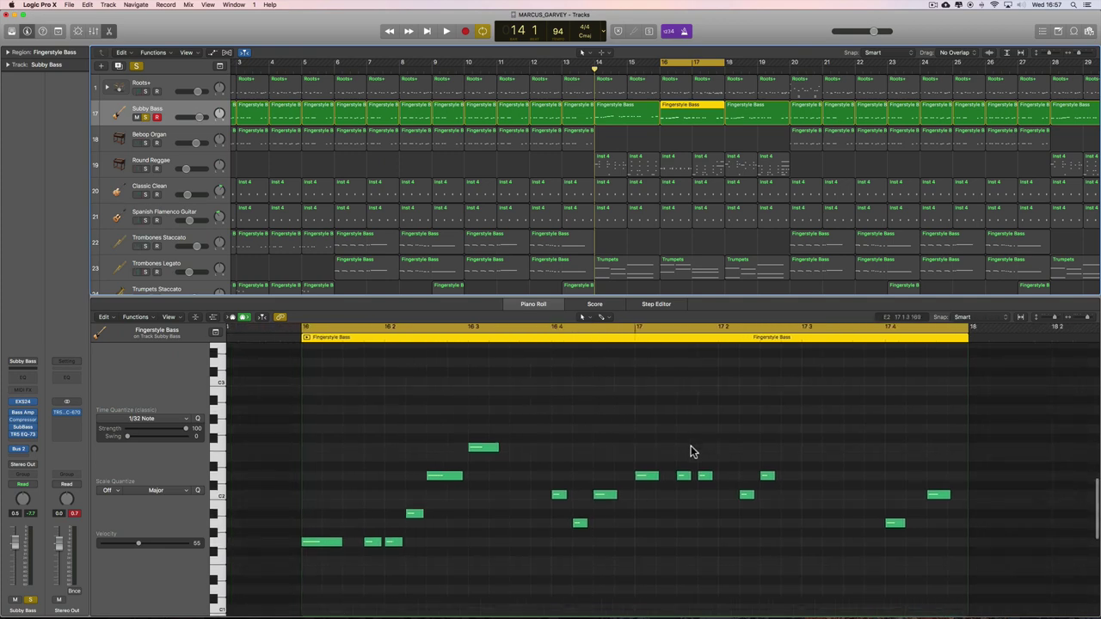
pyautogui.press('space')
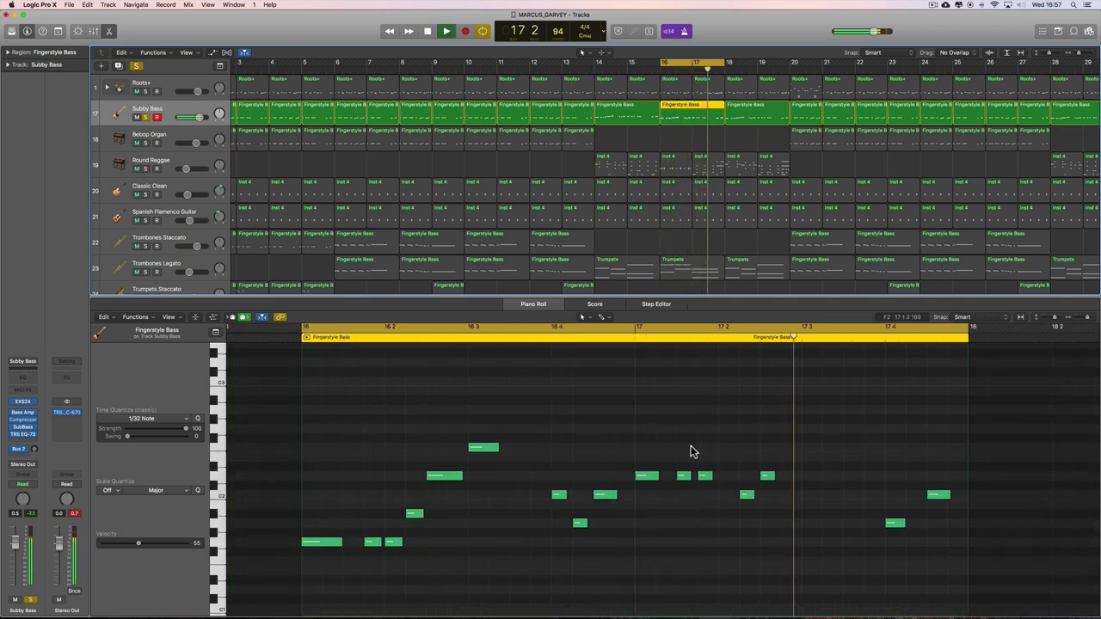
pyautogui.press('space')
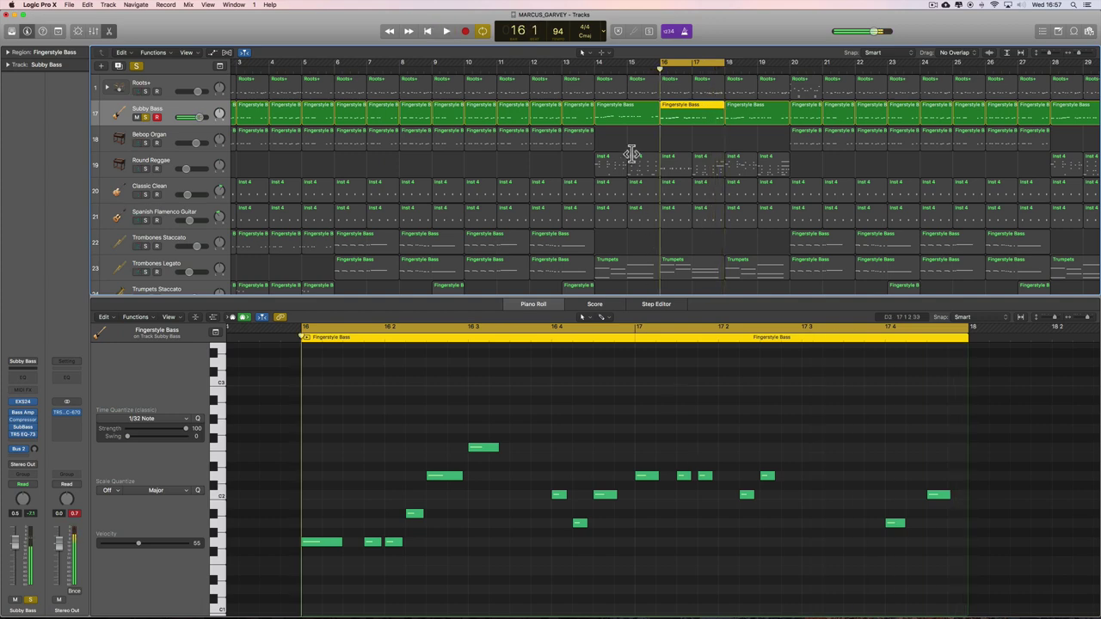
# - Transpose all notes of the Subby Bass region in bars 14 and 15 down one octave
pyautogui.click(630, 115)
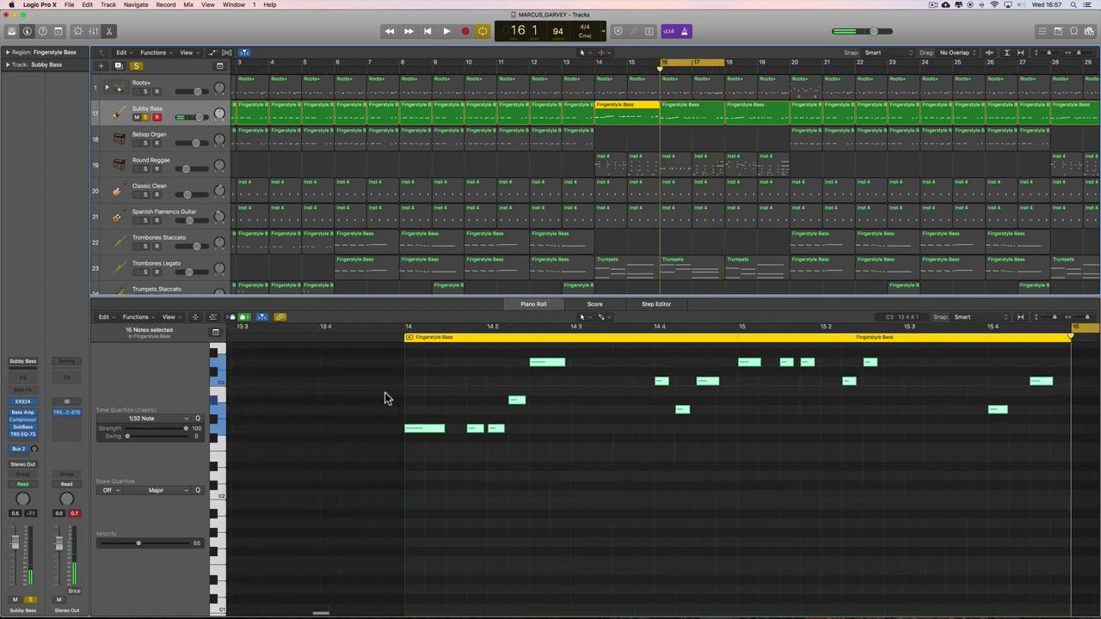
pyautogui.scroll(-2, 446, 434)
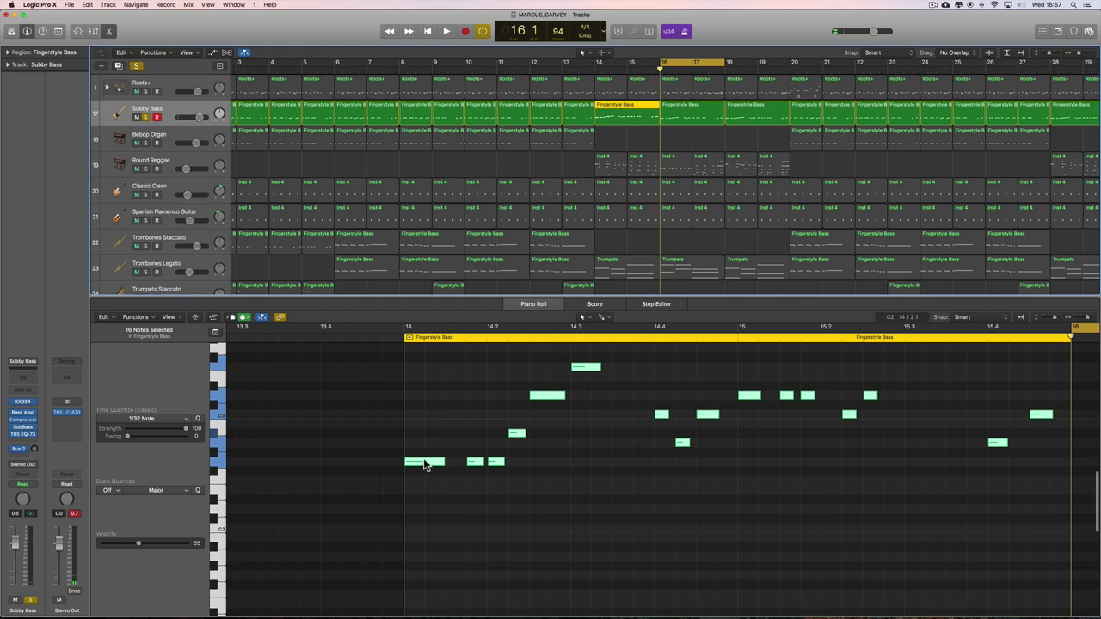
pyautogui.scroll(-2, 424, 457)
pyautogui.moveTo(422, 396); pyautogui.dragTo(421, 510)
# - Reopen the Subby Bass region in bars 16 and 17 and play its phrase through to beat 4 of bar 17
pyautogui.press('space')
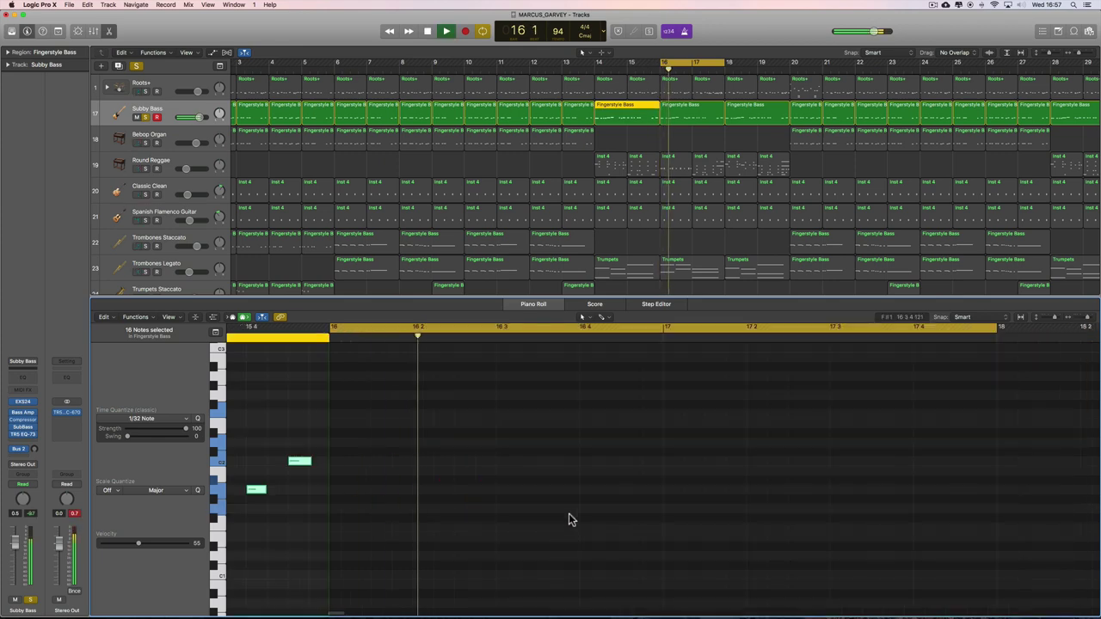
pyautogui.press('space')
pyautogui.click(695, 122)
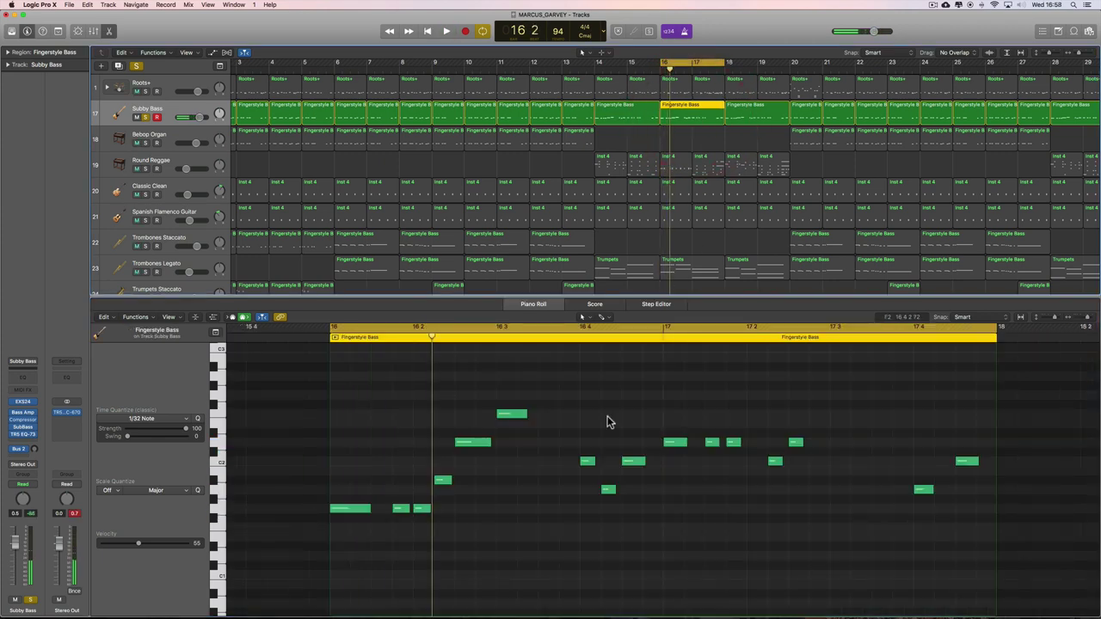
pyautogui.press('space')
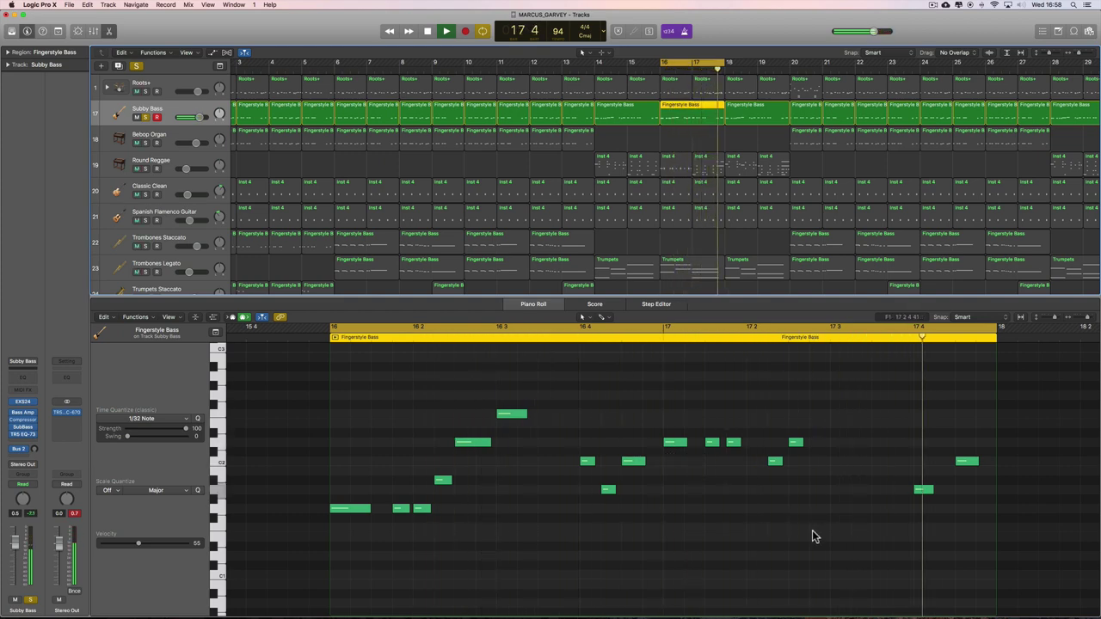
# - Move the cycle to bars 18 and 19, open the Subby Bass region there, and play its phrase
pyautogui.moveTo(694, 64); pyautogui.dragTo(759, 67)
pyautogui.click(762, 114)
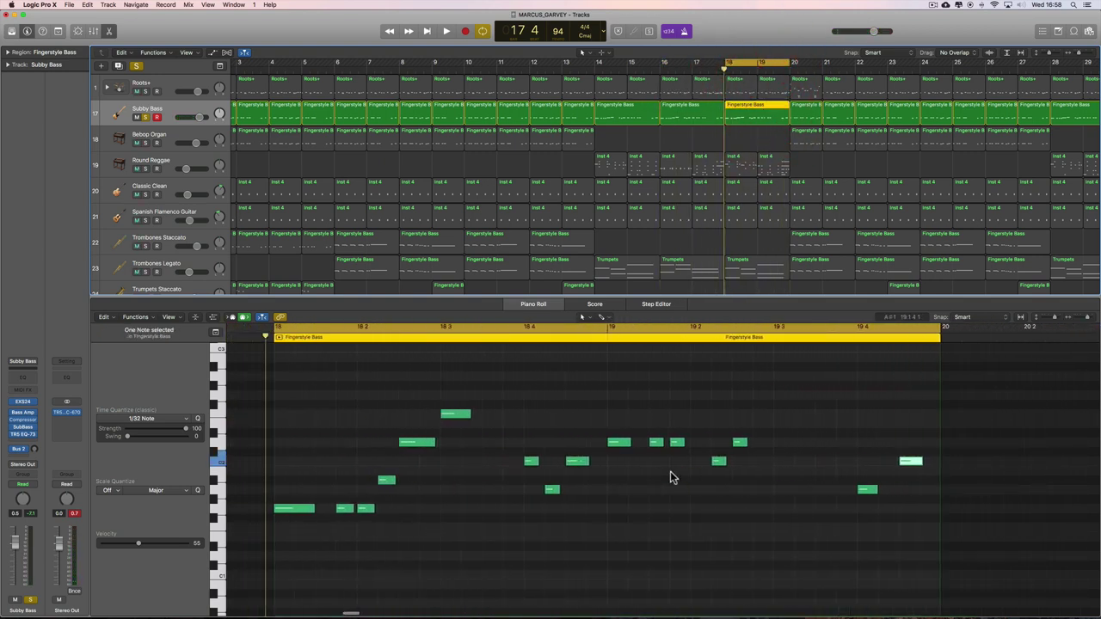
pyautogui.press('space')
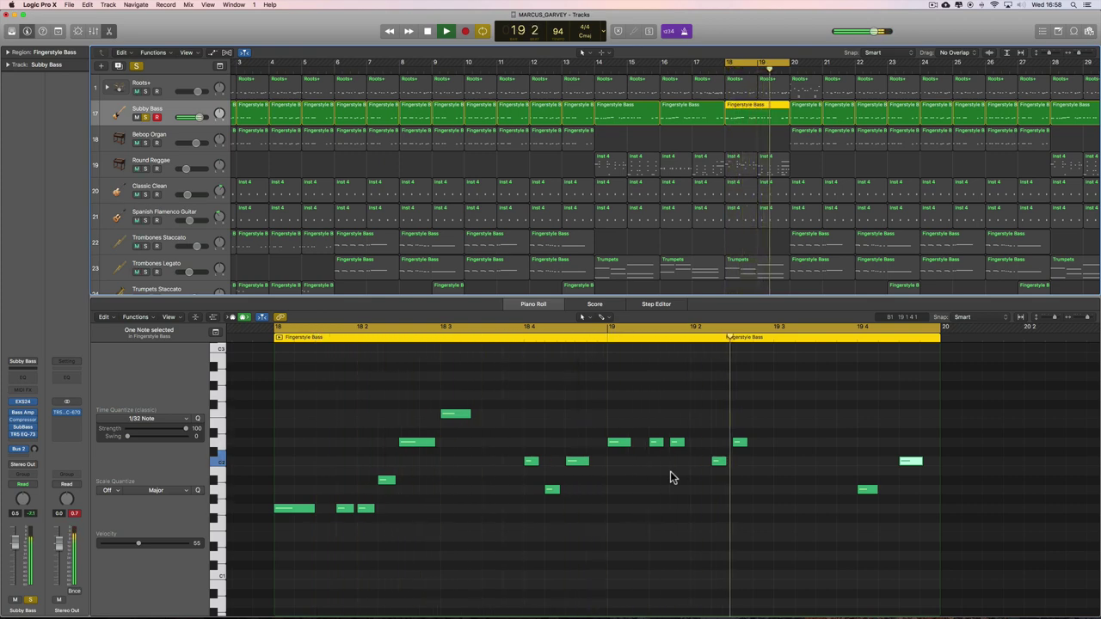
pyautogui.press('space')
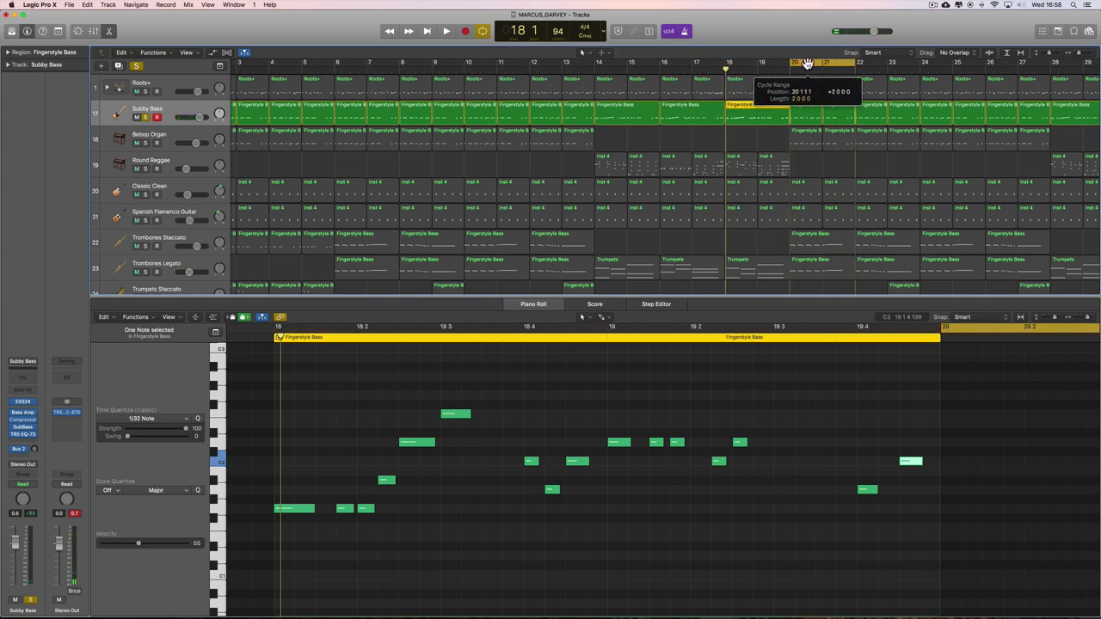
# - Select both Subby Bass regions in bars 20 and 21, play them, and return the playhead to just before bar 20
pyautogui.click(806, 108)
pyautogui.keyDown('shift'); pyautogui.click(835, 110); pyautogui.keyUp('shift')
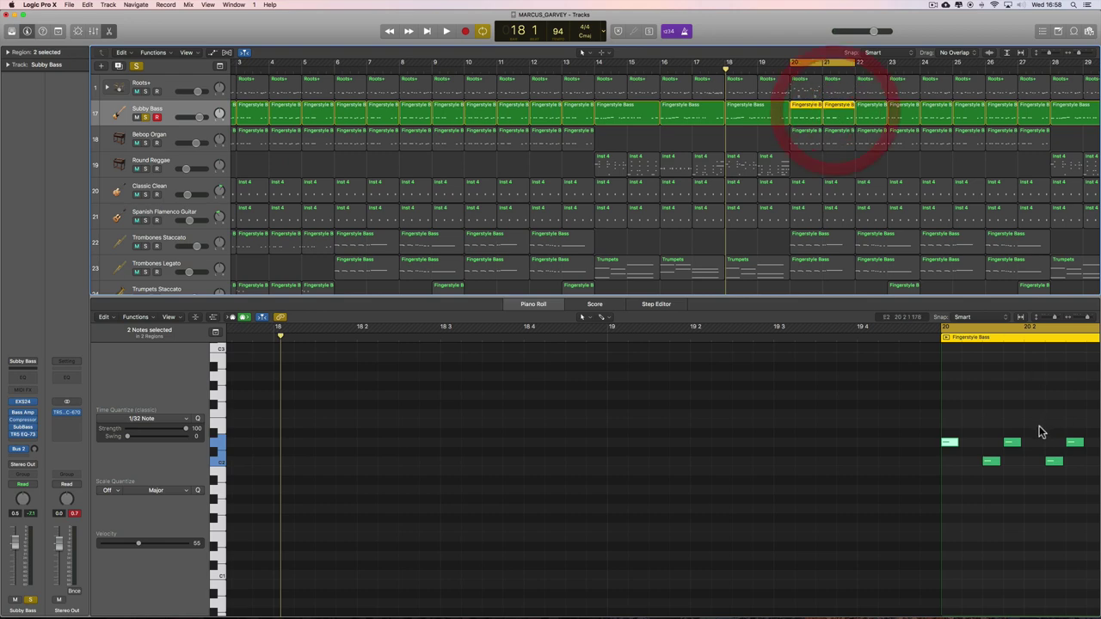
pyautogui.press('space')
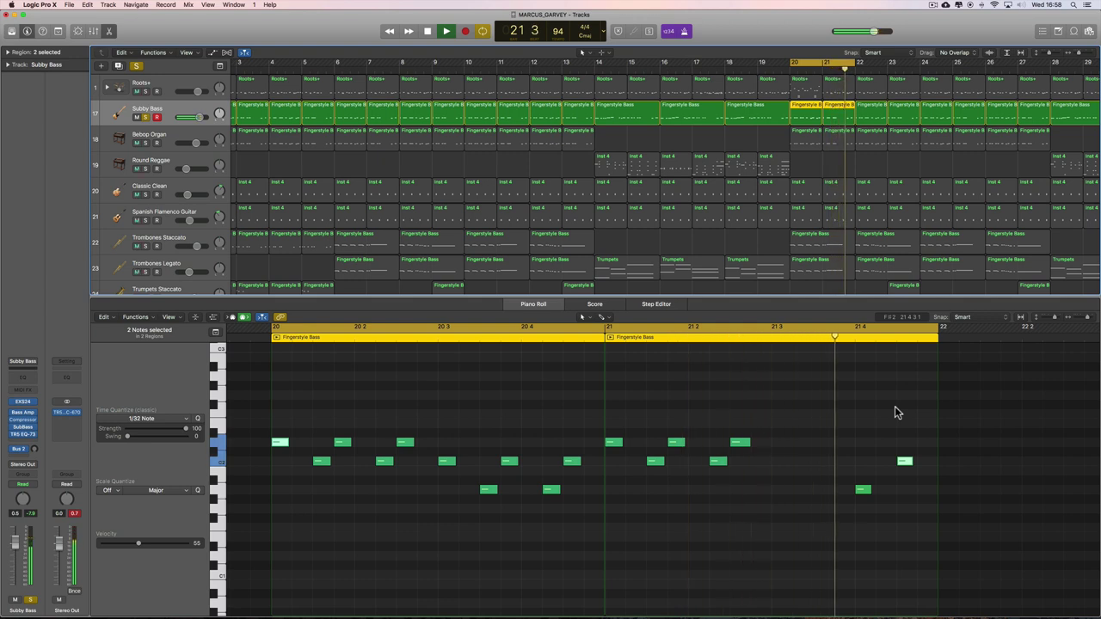
pyautogui.click(773, 409)
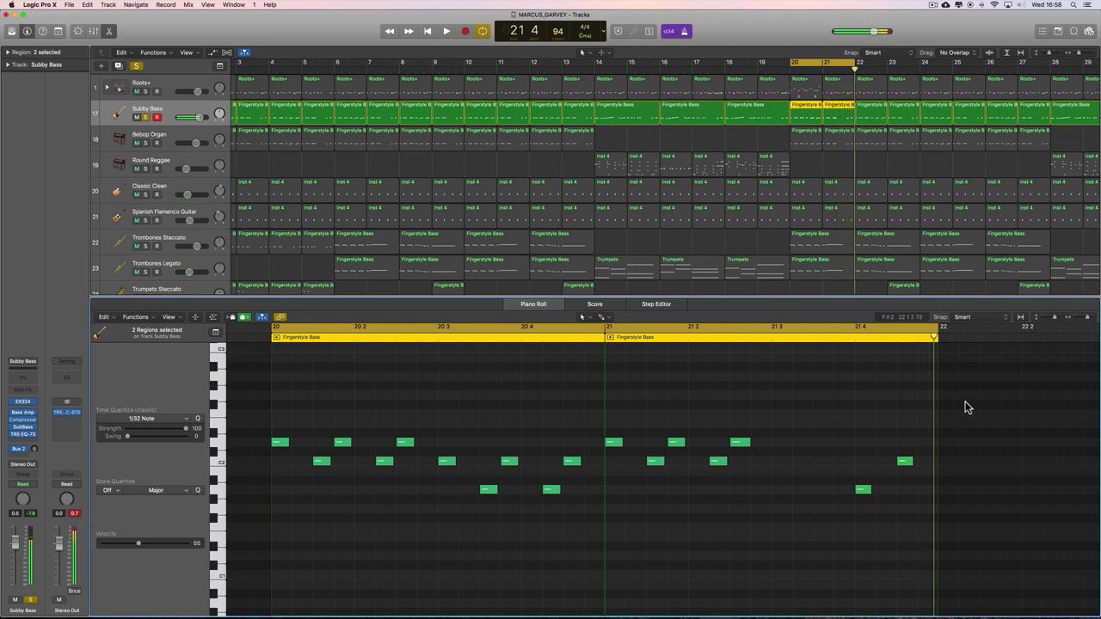
pyautogui.click(263, 329)
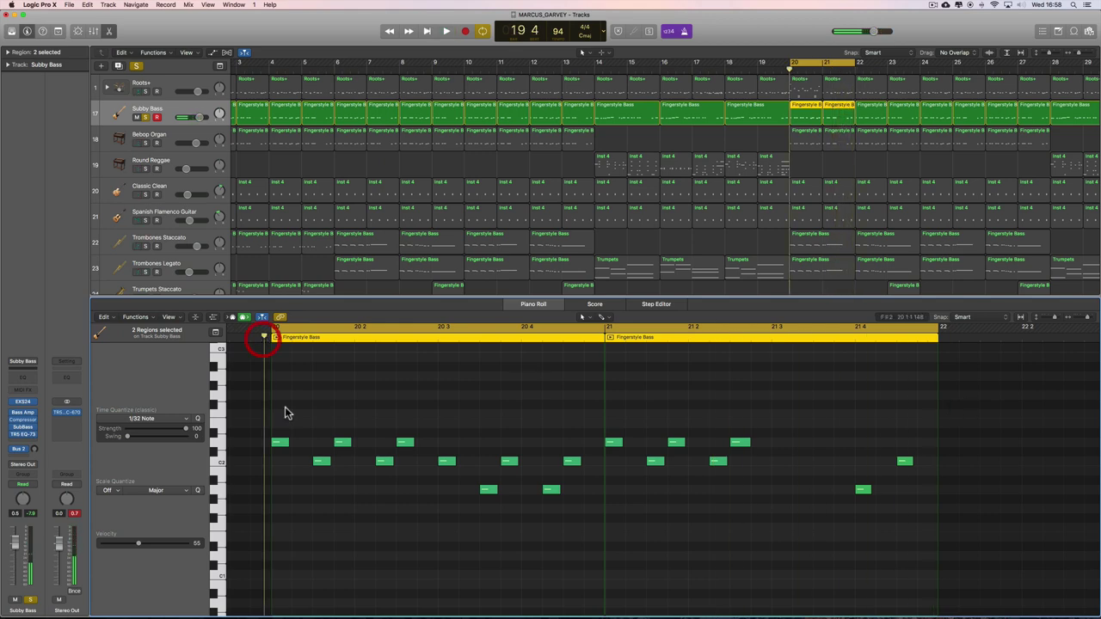
# - Return the playhead to bar 1 at the start of the arrangement and switch off cycle mode
pyautogui.hscroll(-3, 798, 529)
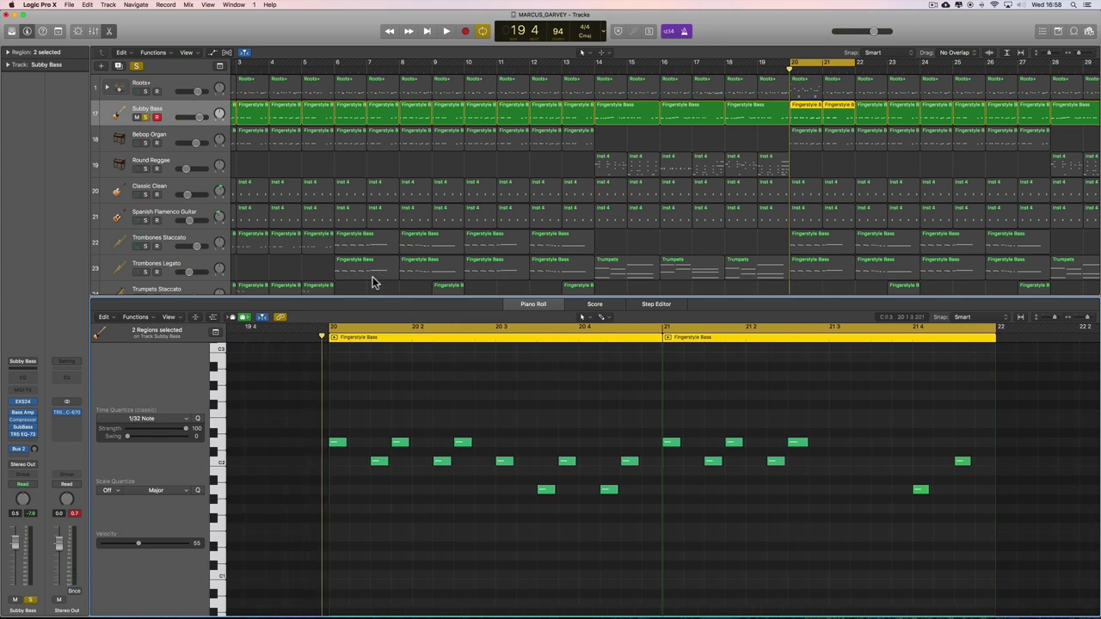
pyautogui.hscroll(-3, 365, 224)
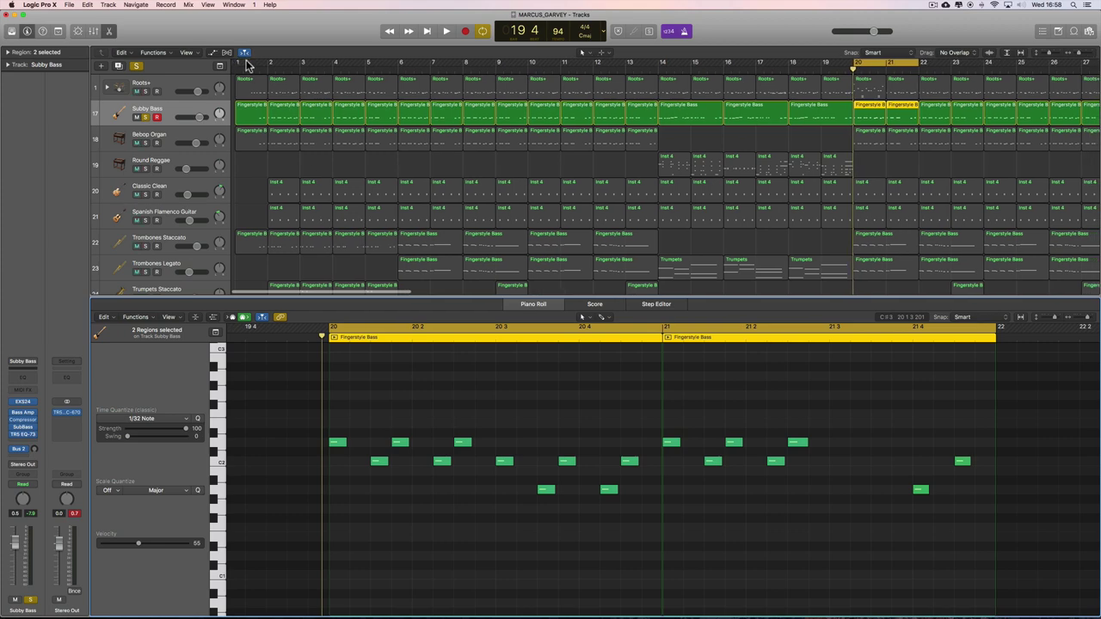
pyautogui.hscroll(1, 249, 88)
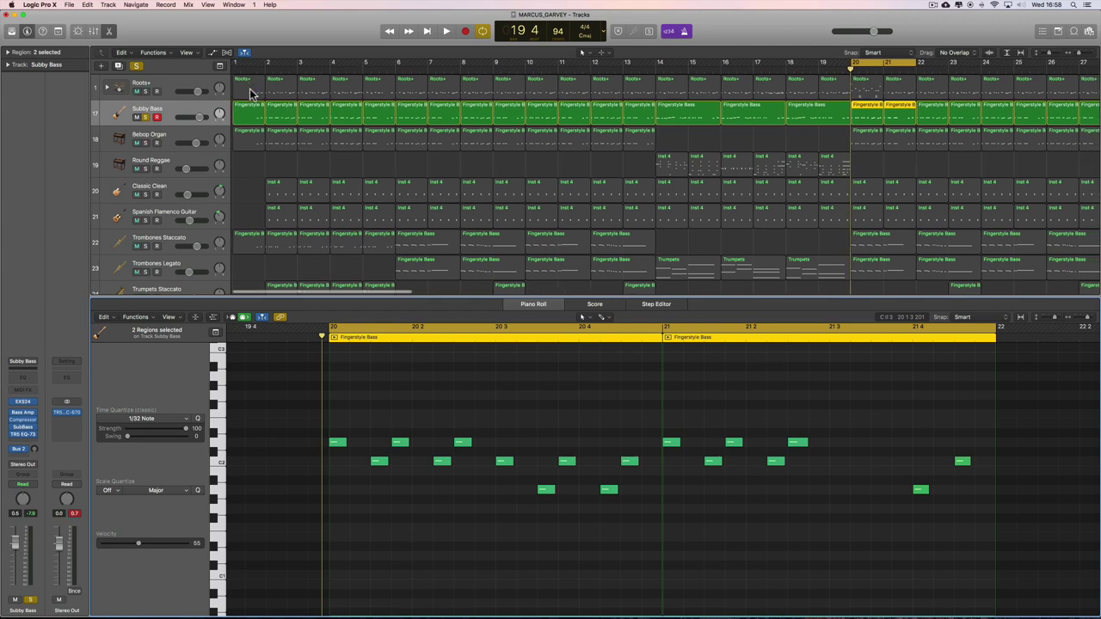
pyautogui.click(233, 73)
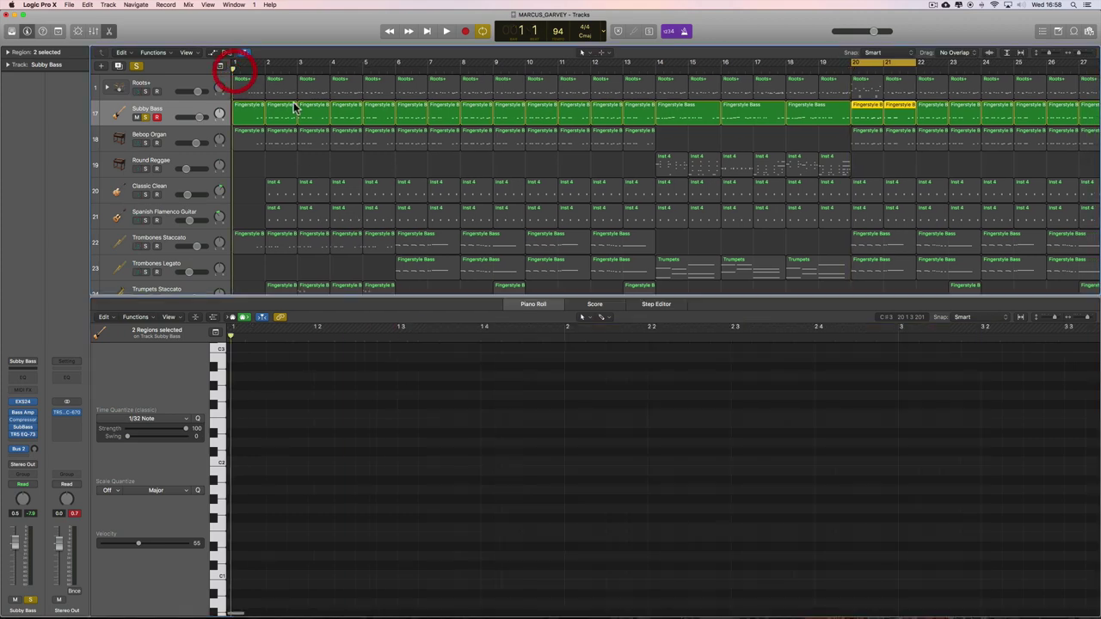
pyautogui.hotkey('shift', 'space')
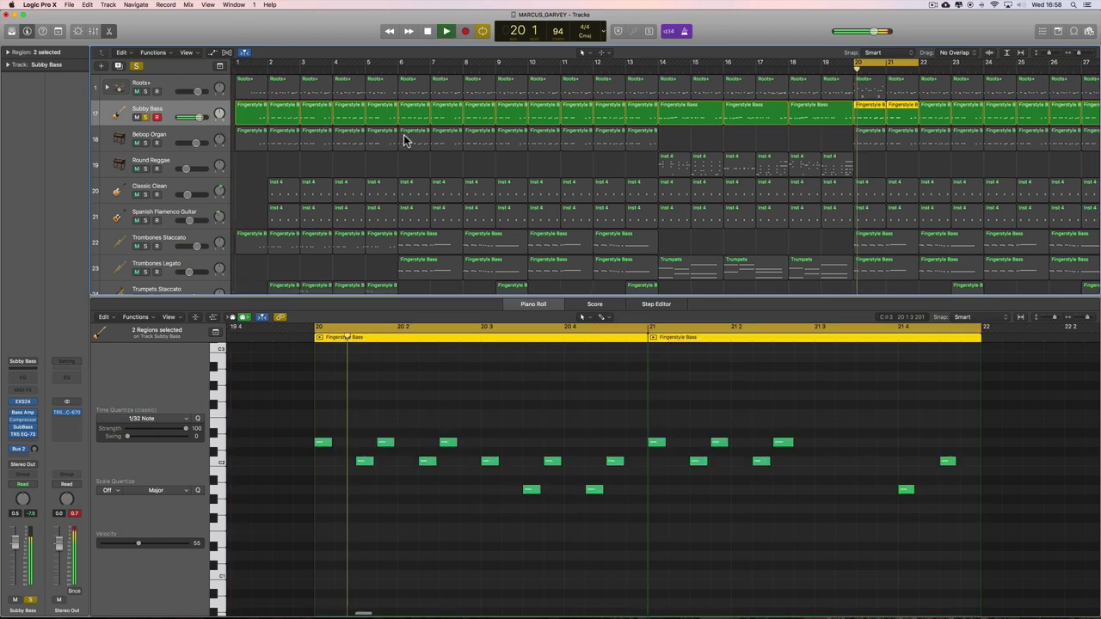
pyautogui.click(429, 31)
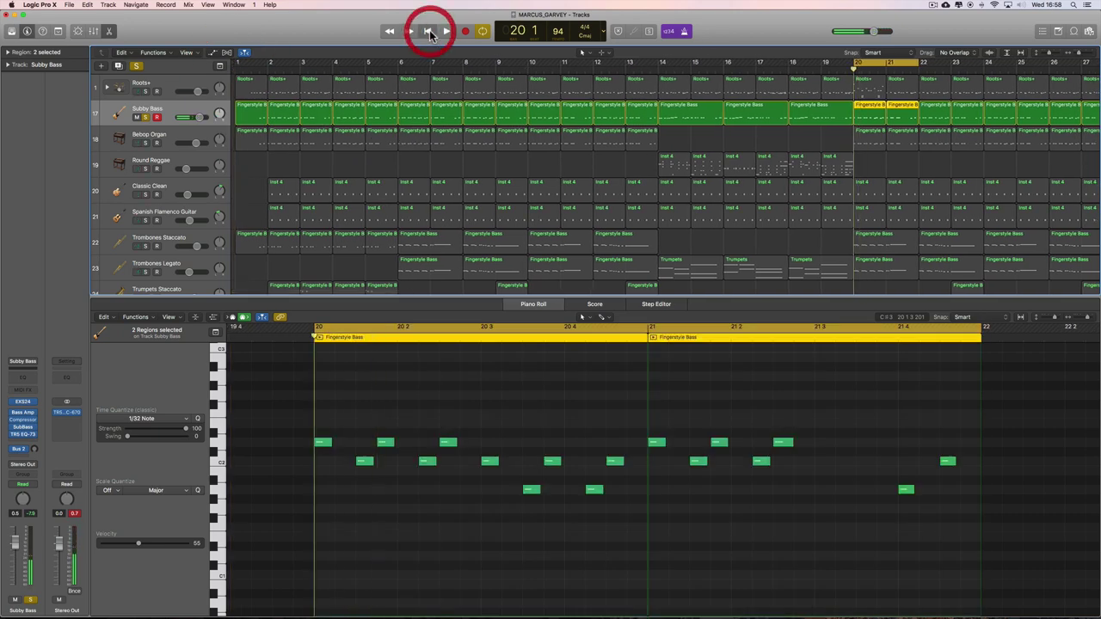
pyautogui.click(482, 31)
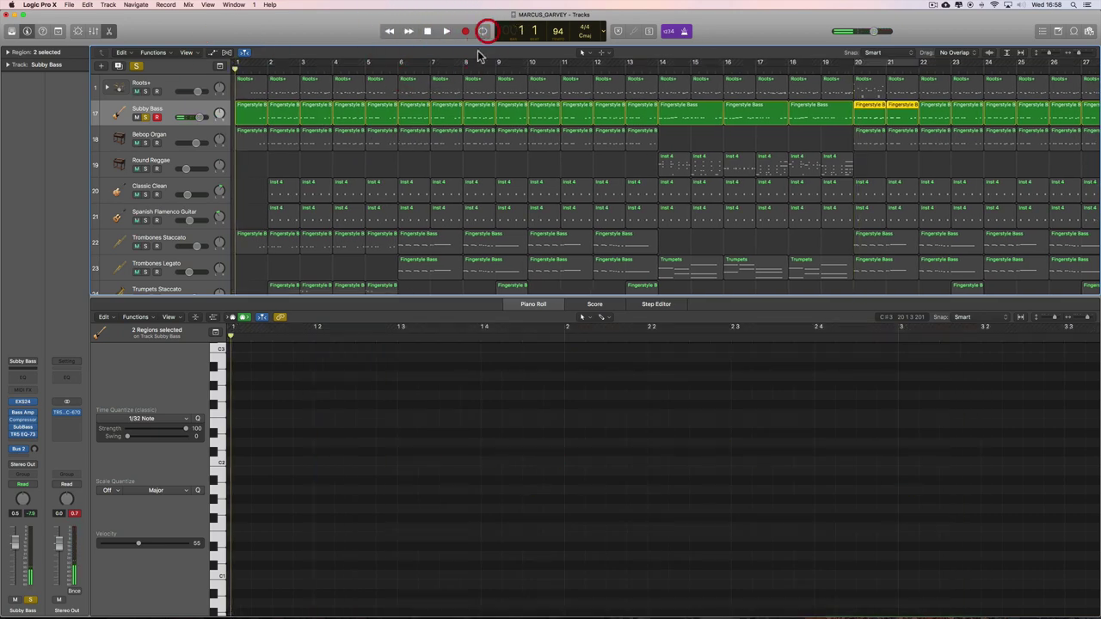
# - Open the Subby Bass region and the Roots+ drum region of bar 1, and play from bar 1 to beat 4
pyautogui.click(252, 110)
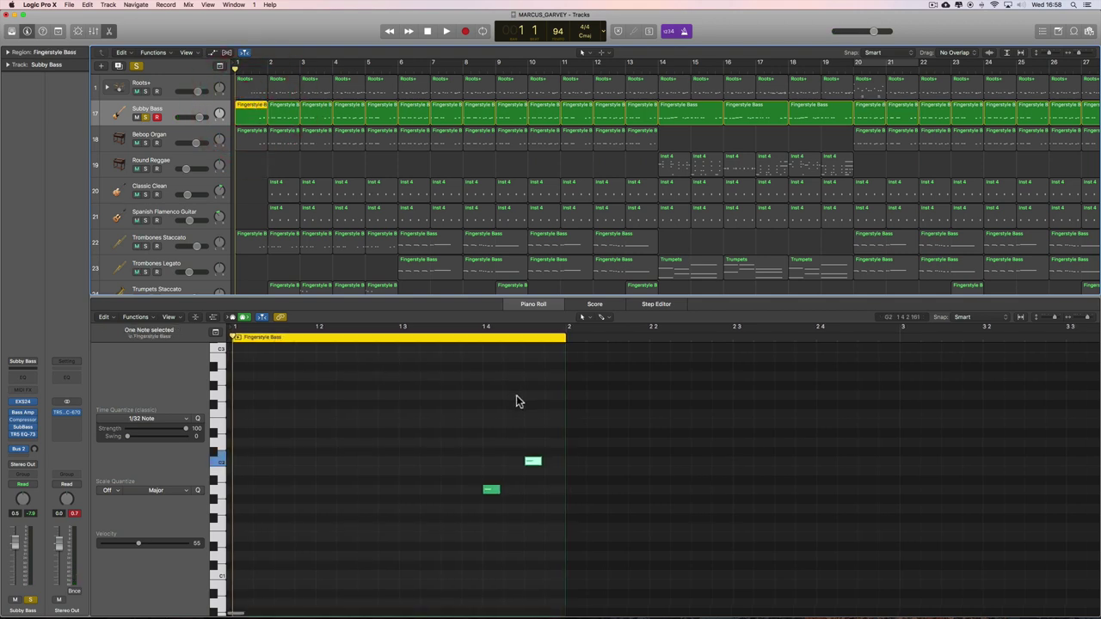
pyautogui.click(254, 91)
pyautogui.press('space')
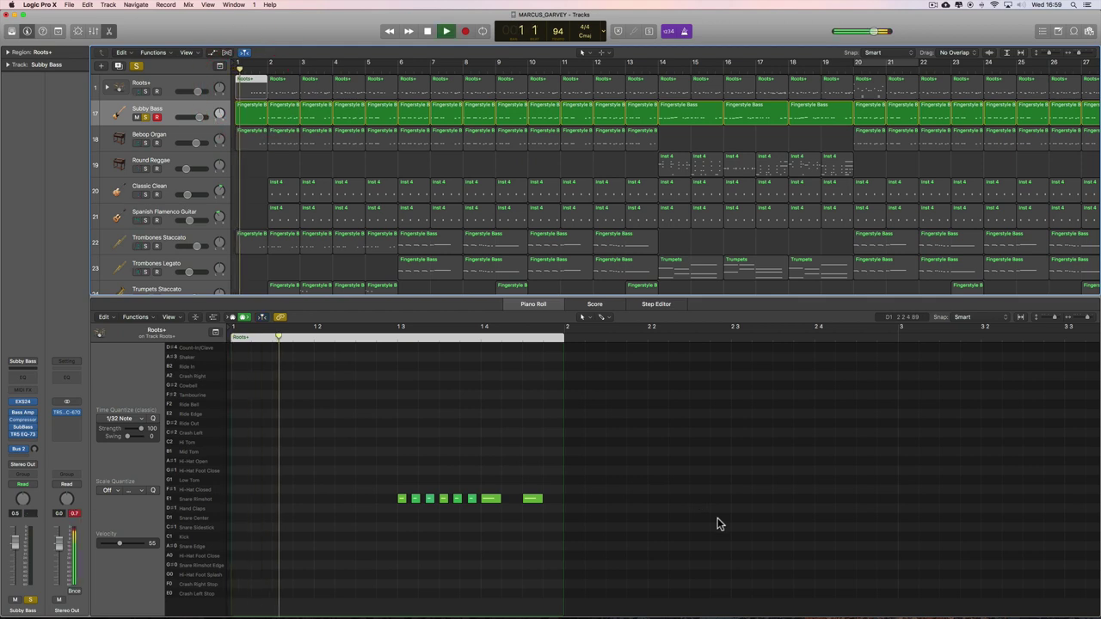
pyautogui.press('space')
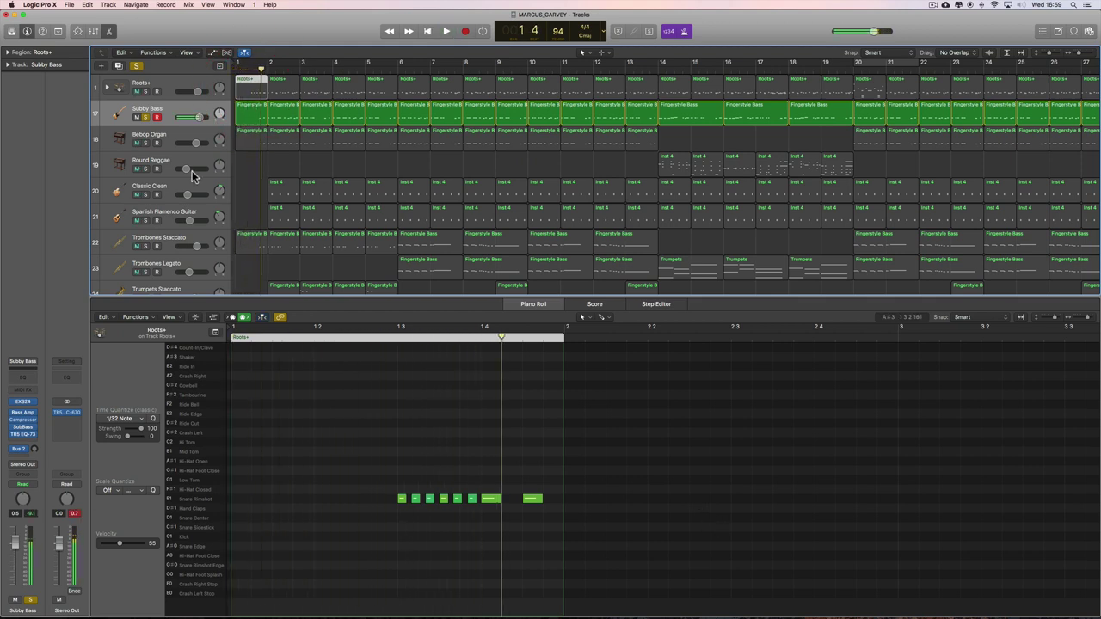
# - Switch the solo from Subby Bass to Roots+ and play the end of the bar 1 drum fill
pyautogui.click(146, 94)
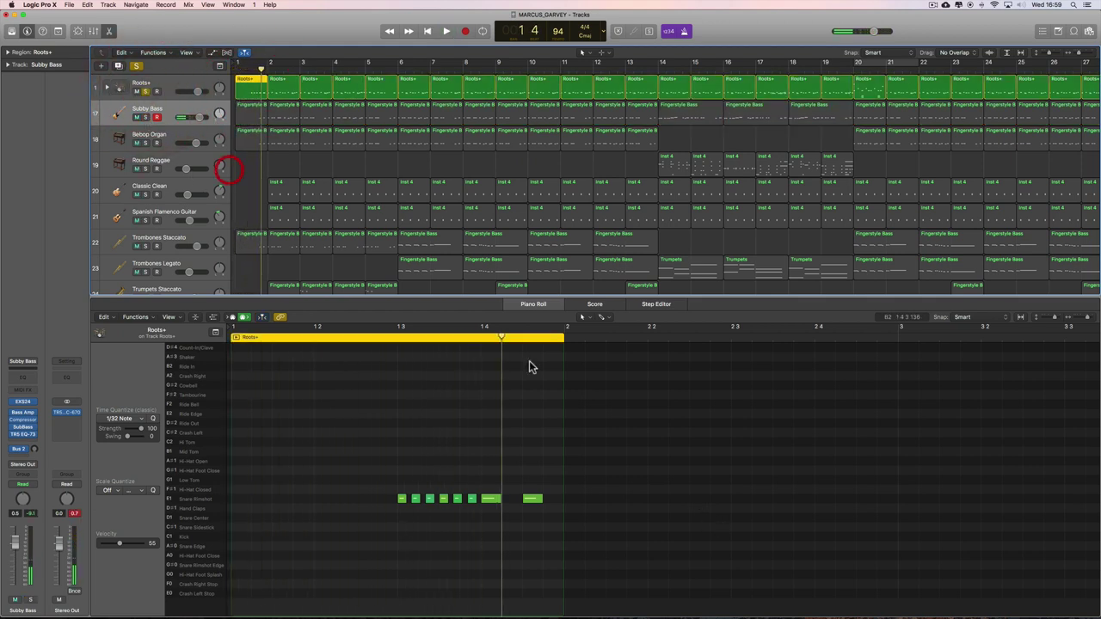
pyautogui.press('space')
pyautogui.press('space')
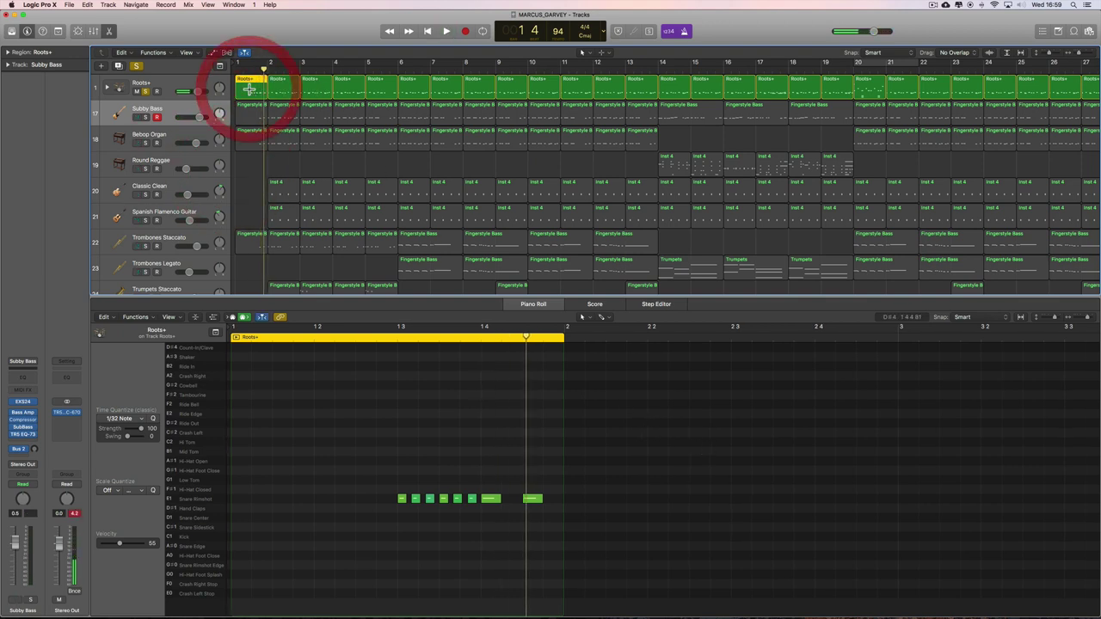
# - Set the cycle to the Roots+ region in bar 1 and play its snare rimshot fill repeatedly
pyautogui.press('super+u')
pyautogui.press('space')
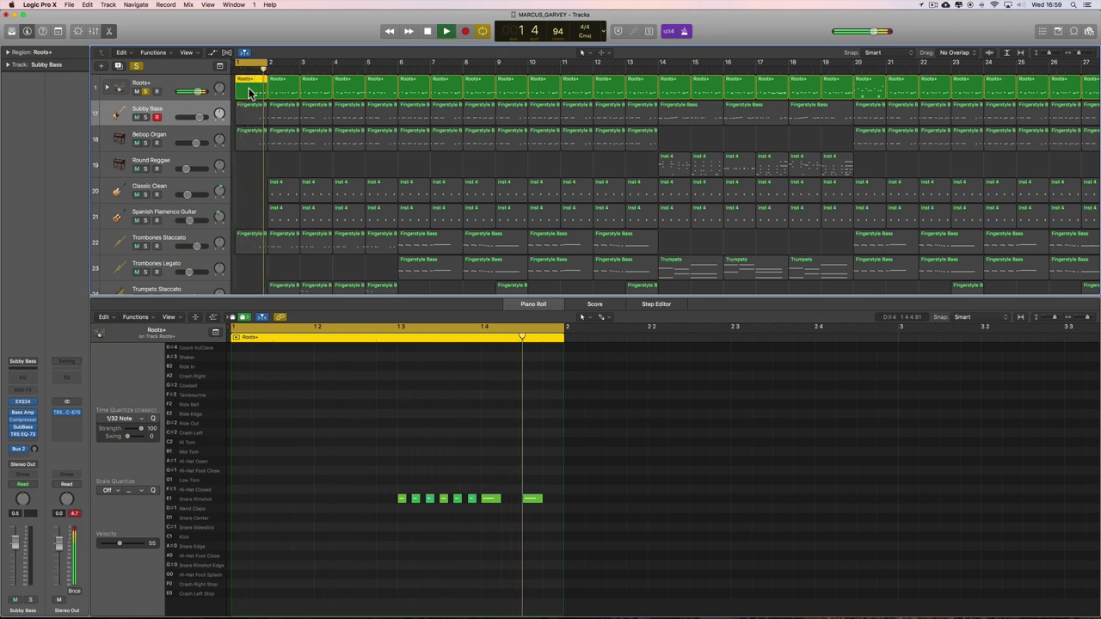
pyautogui.press('space')
pyautogui.press('space')
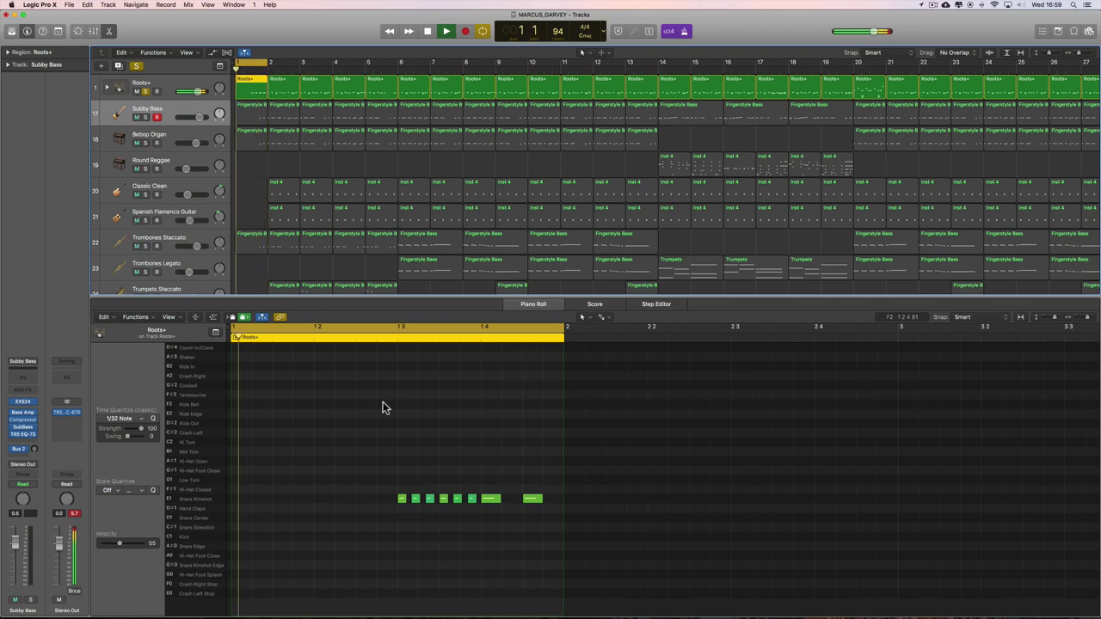
pyautogui.press('space')
pyautogui.press('space')
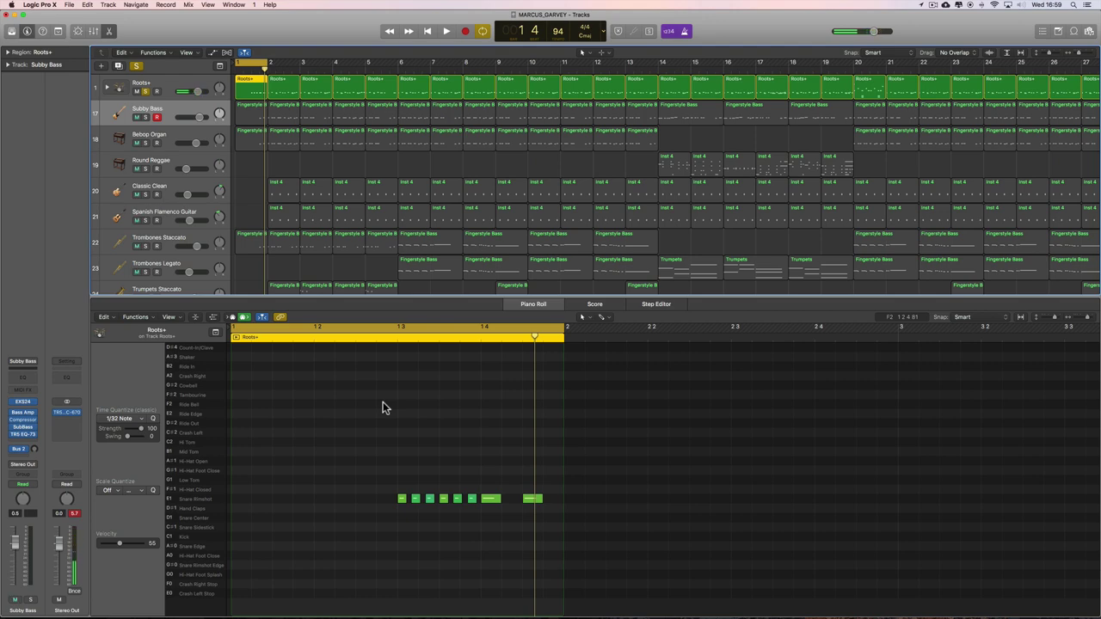
# - Replay the cycled snare rimshot fill in the bar 1 Roots+ region and examine its notes on beats 3 and 4
pyautogui.press('space')
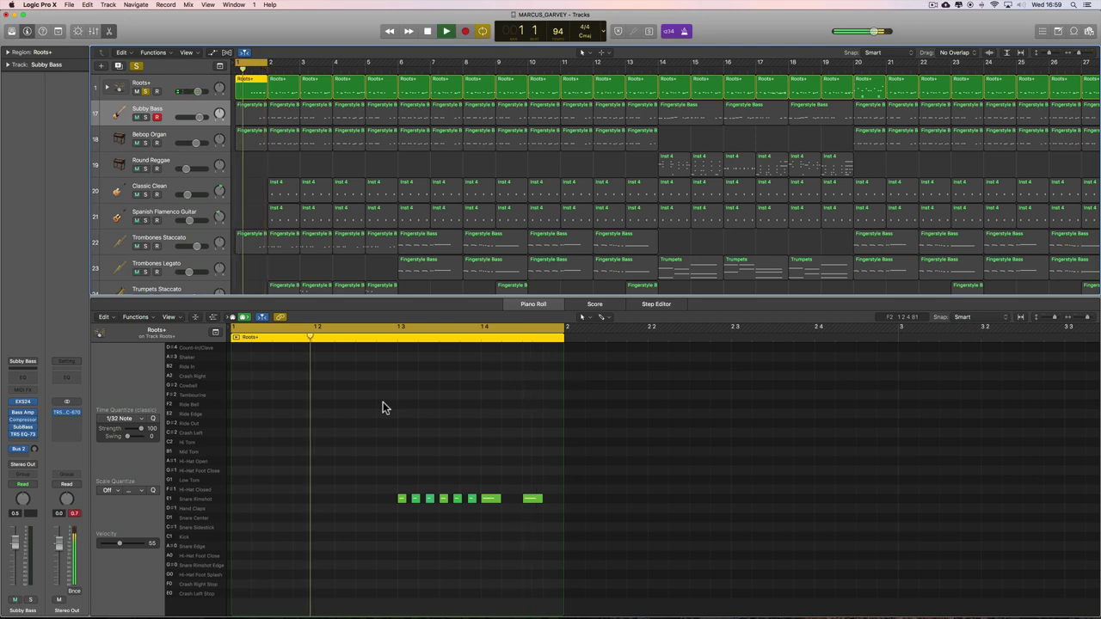
pyautogui.press('space')
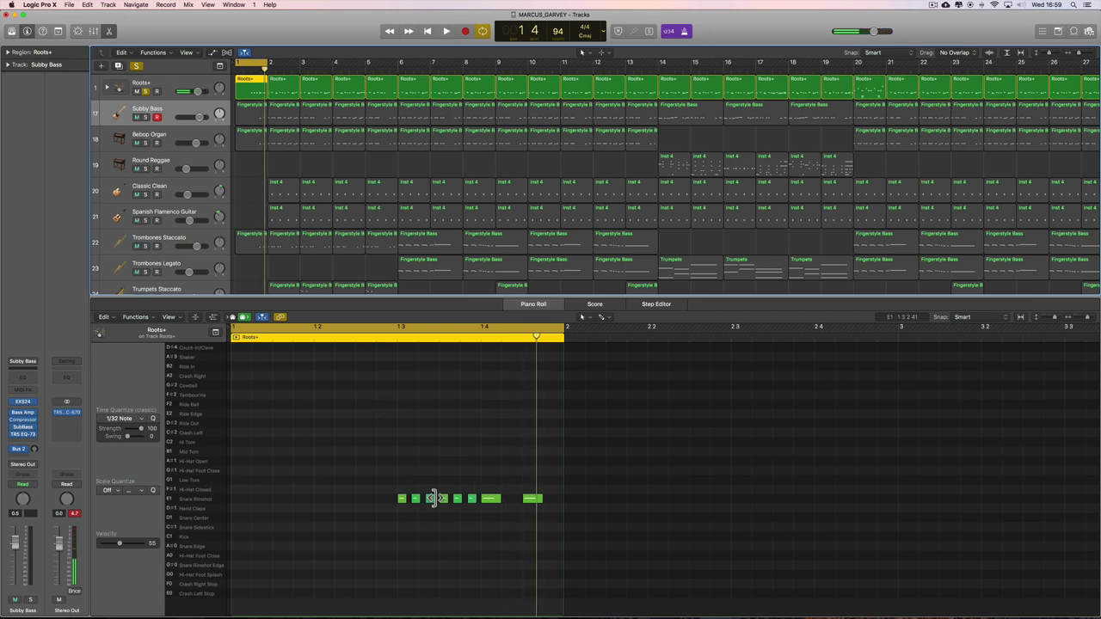
pyautogui.click(1093, 321)
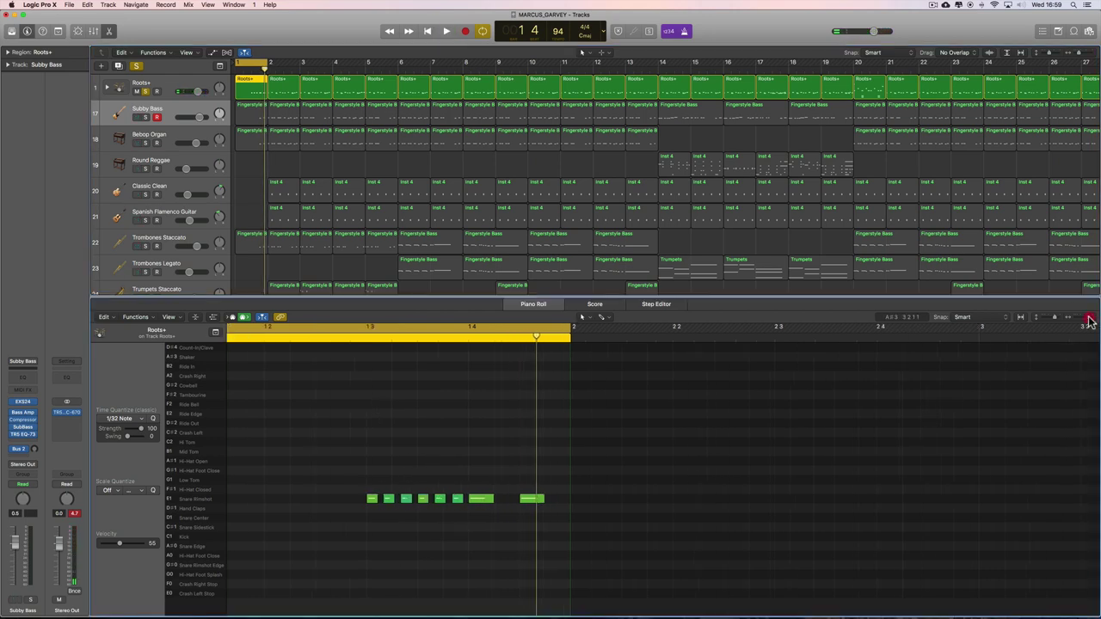
pyautogui.hscroll(-5, 449, 509)
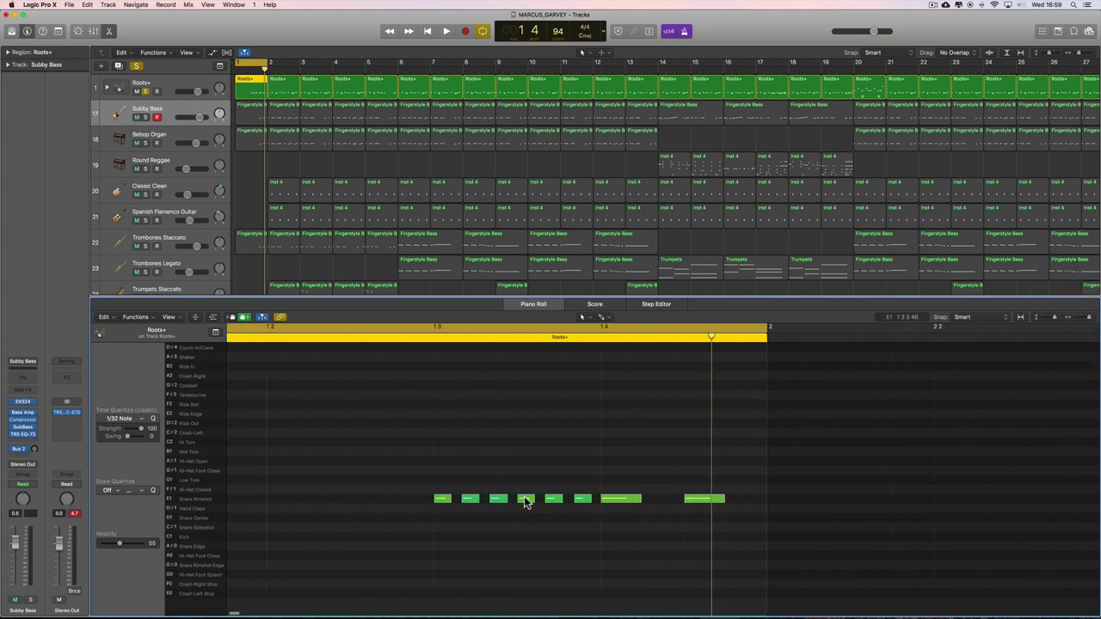
# - Switch the control bar display to Custom and set the grid division to /24
pyautogui.click(602, 35)
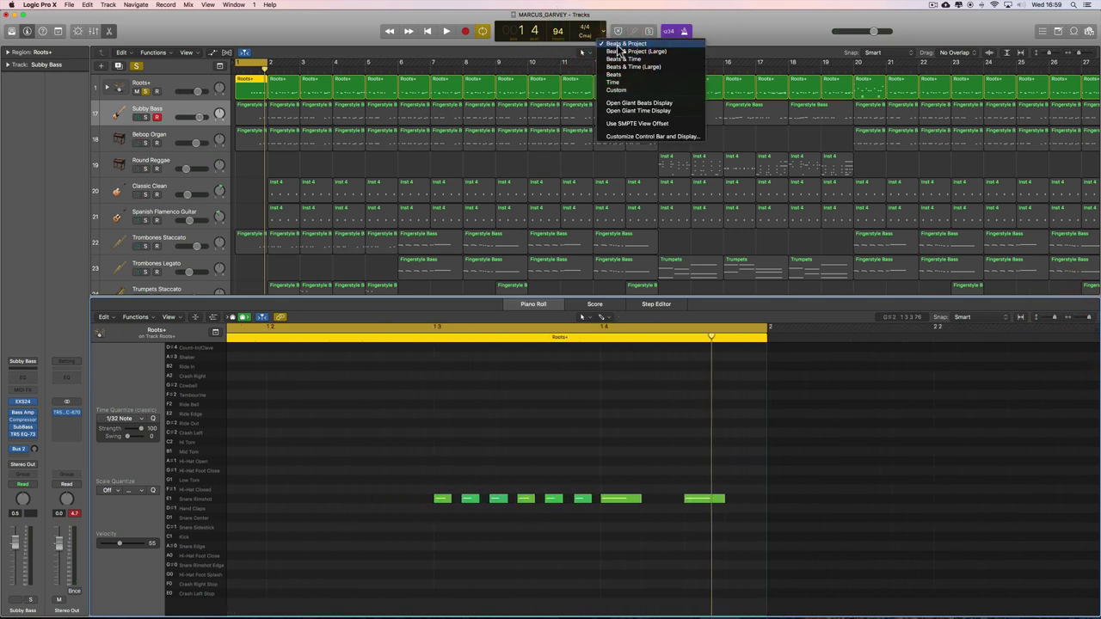
pyautogui.click(620, 89)
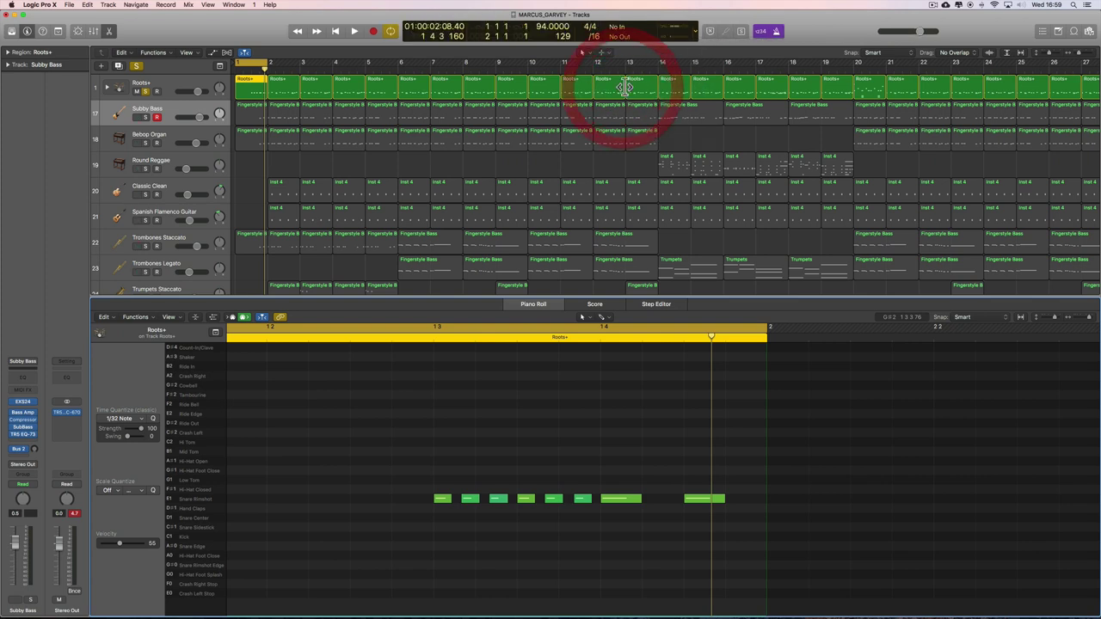
pyautogui.click(596, 37)
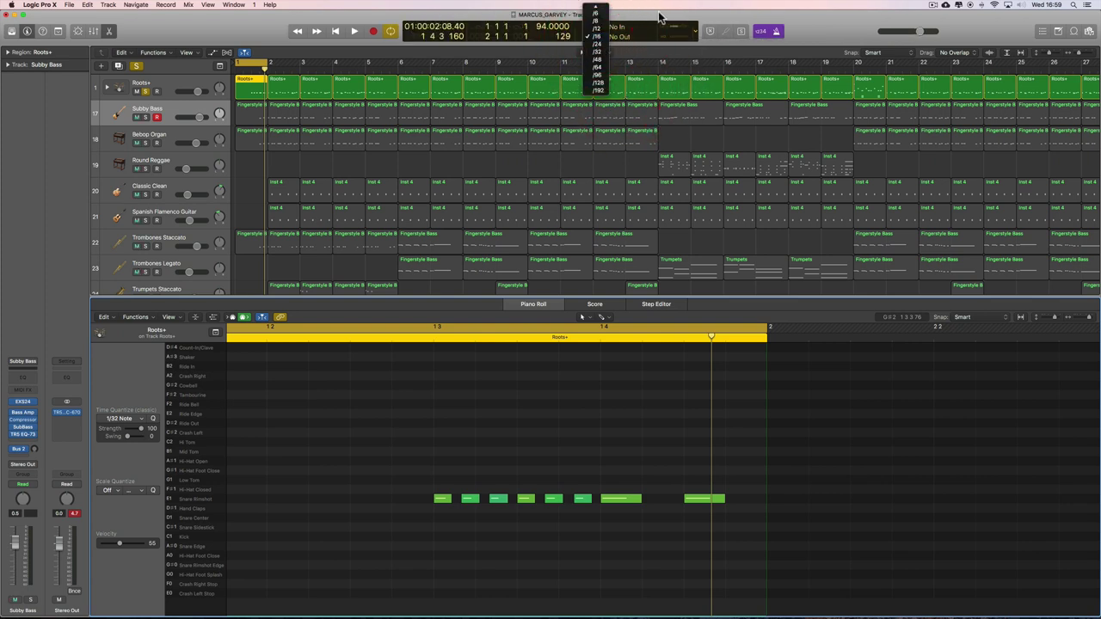
pyautogui.click(662, 16)
pyautogui.click(597, 37)
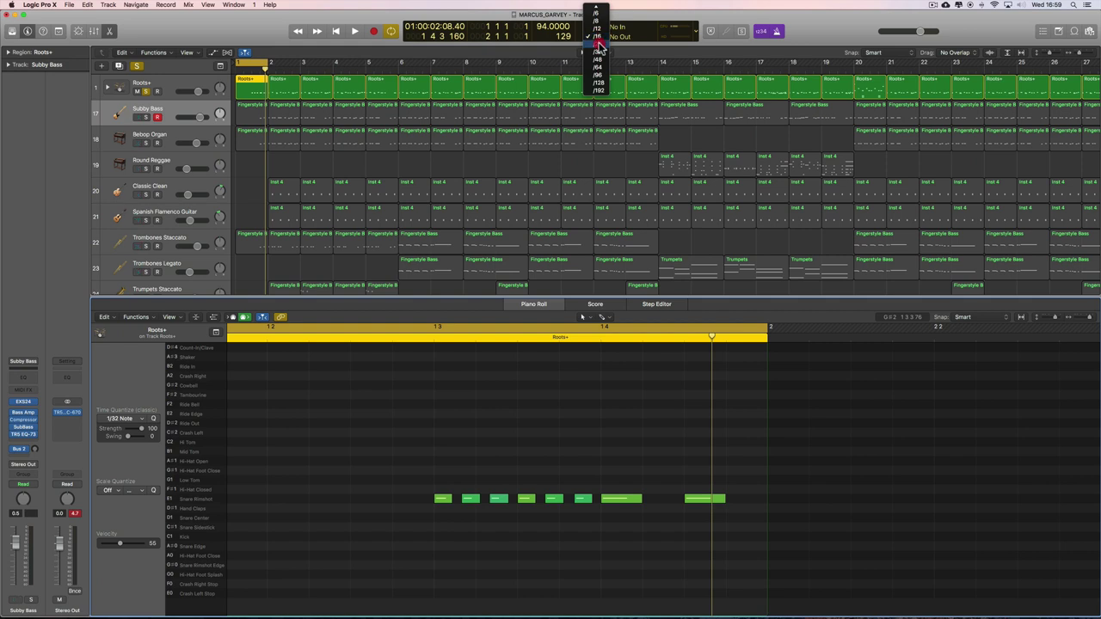
pyautogui.click(599, 45)
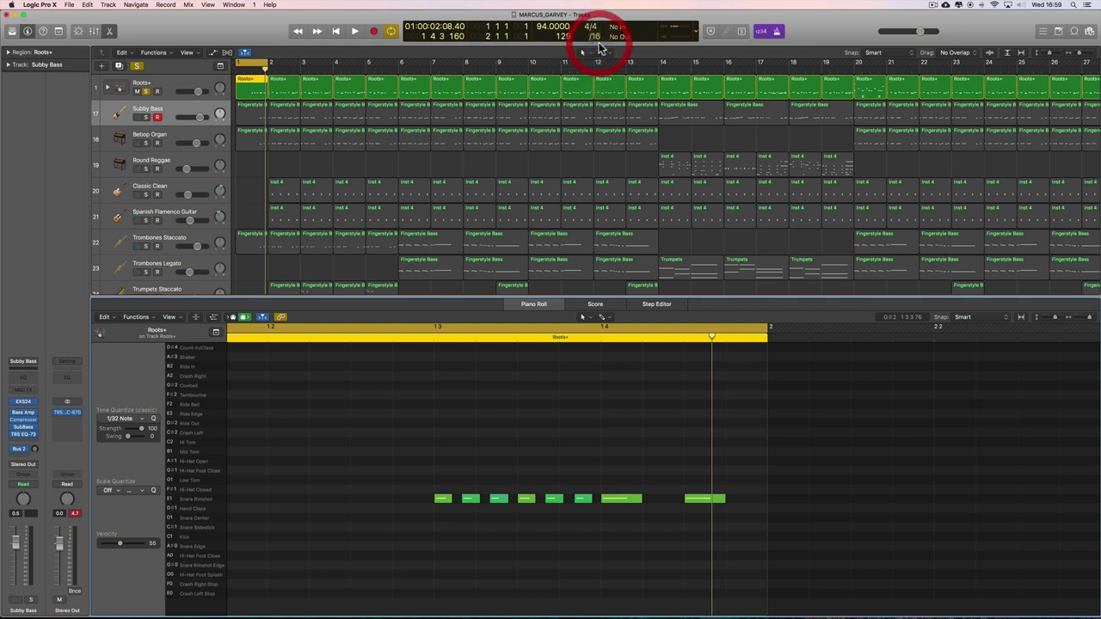
# - Select the sixth snare rimshot note on beat 3 and check its position against the /24 grid
pyautogui.click(712, 502)
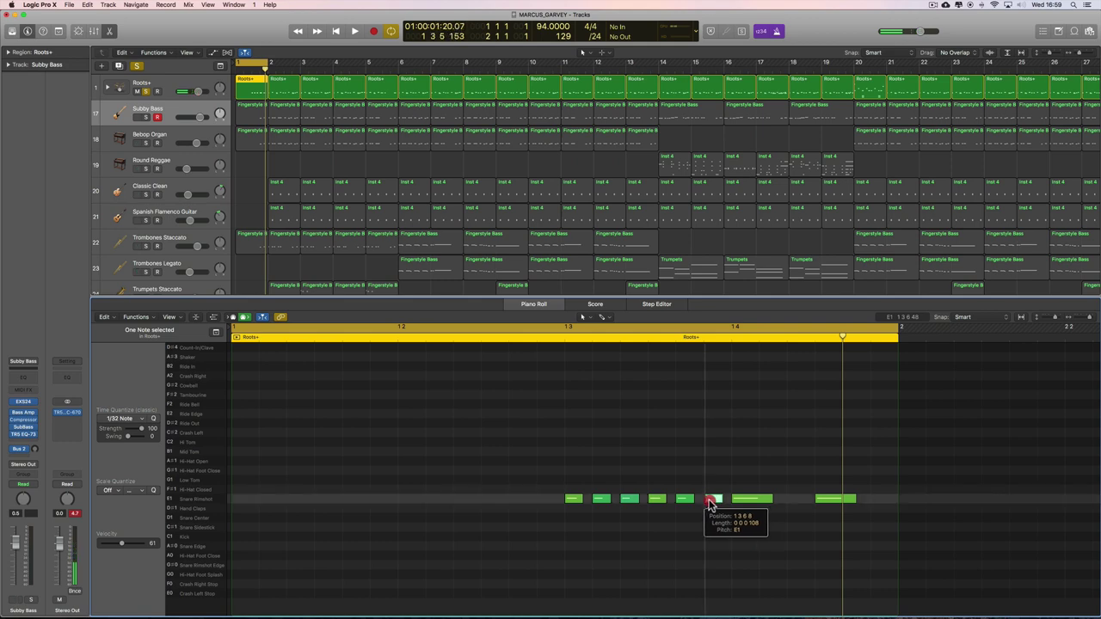
pyautogui.click(712, 487)
pyautogui.click(711, 501)
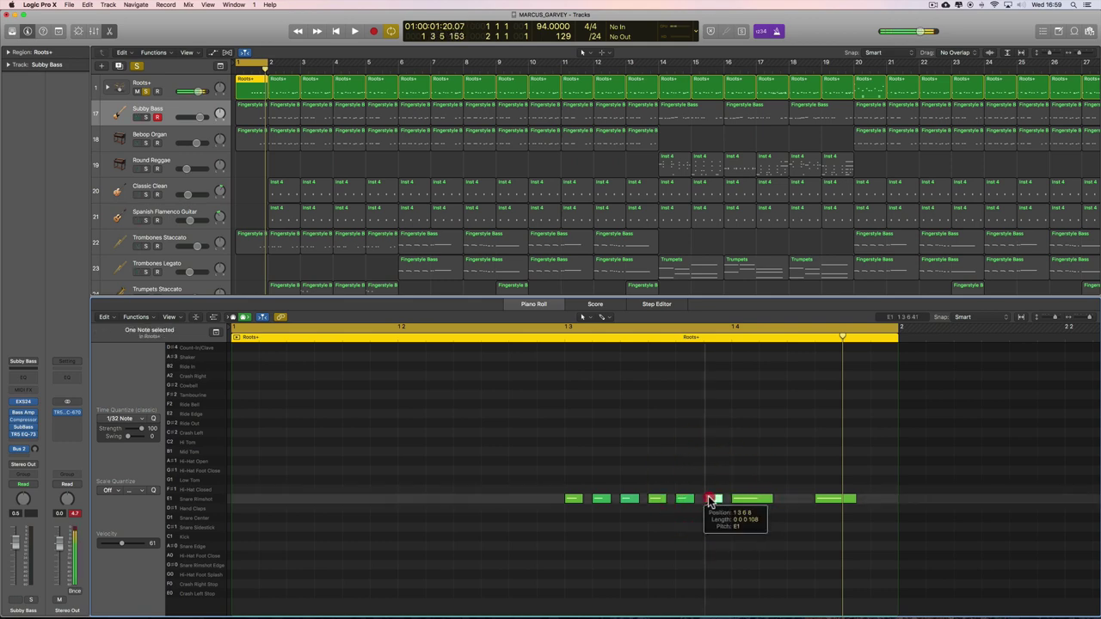
pyautogui.moveTo(709, 501); pyautogui.dragTo(711, 501)
pyautogui.click(972, 317)
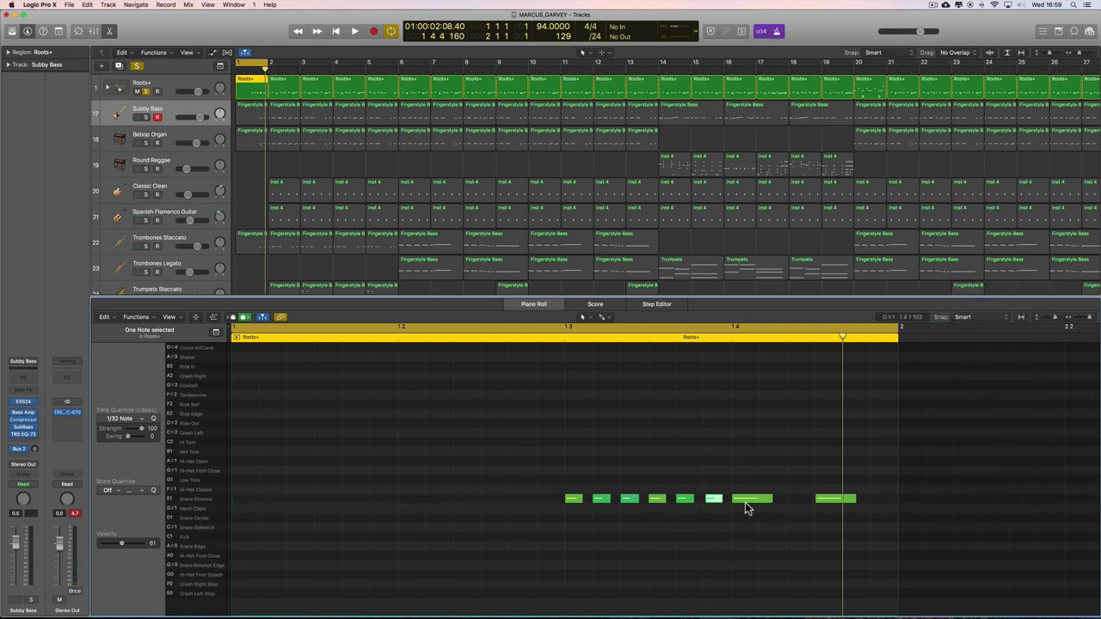
pyautogui.click(715, 501)
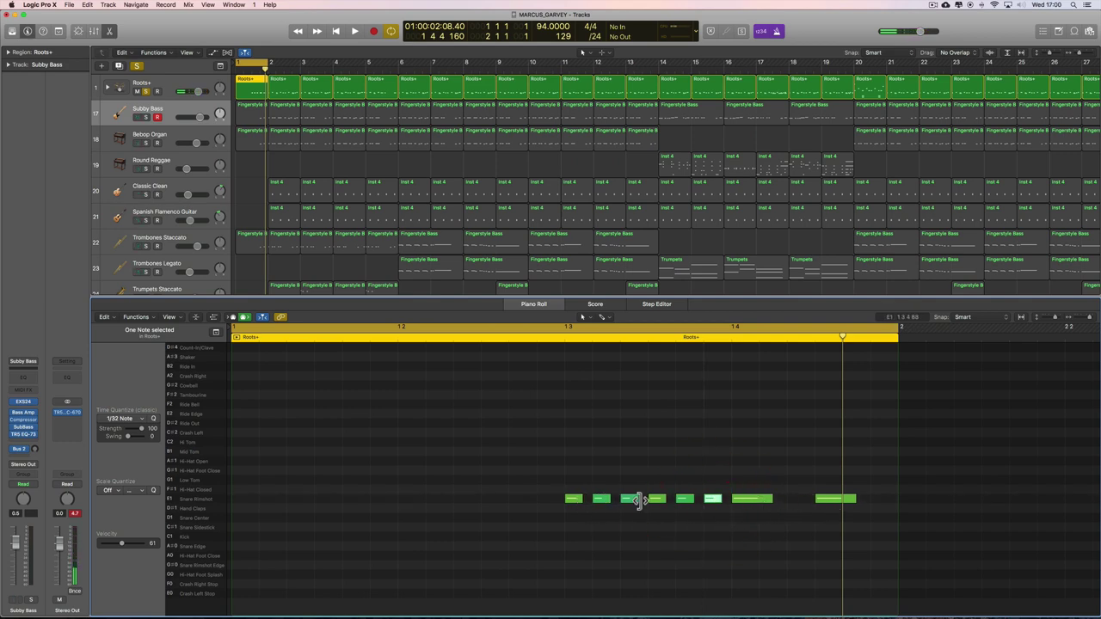
# - Return the grid division to /16 and play the bar 1 rimshot fill again
pyautogui.click(597, 40)
pyautogui.click(598, 31)
pyautogui.click(667, 500)
pyautogui.press('space')
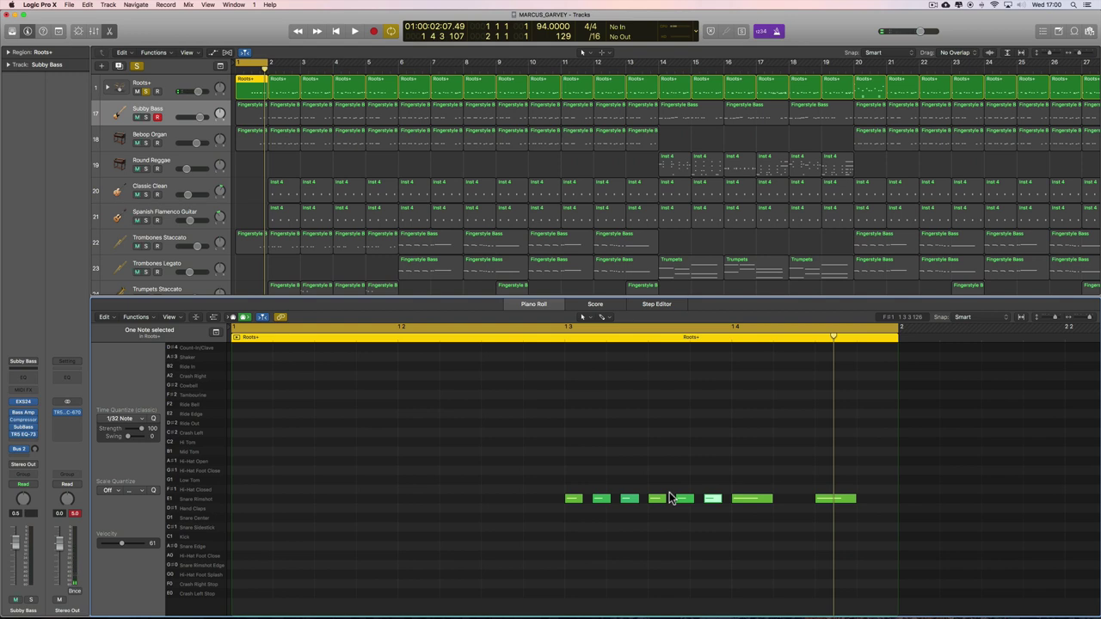
pyautogui.press('space')
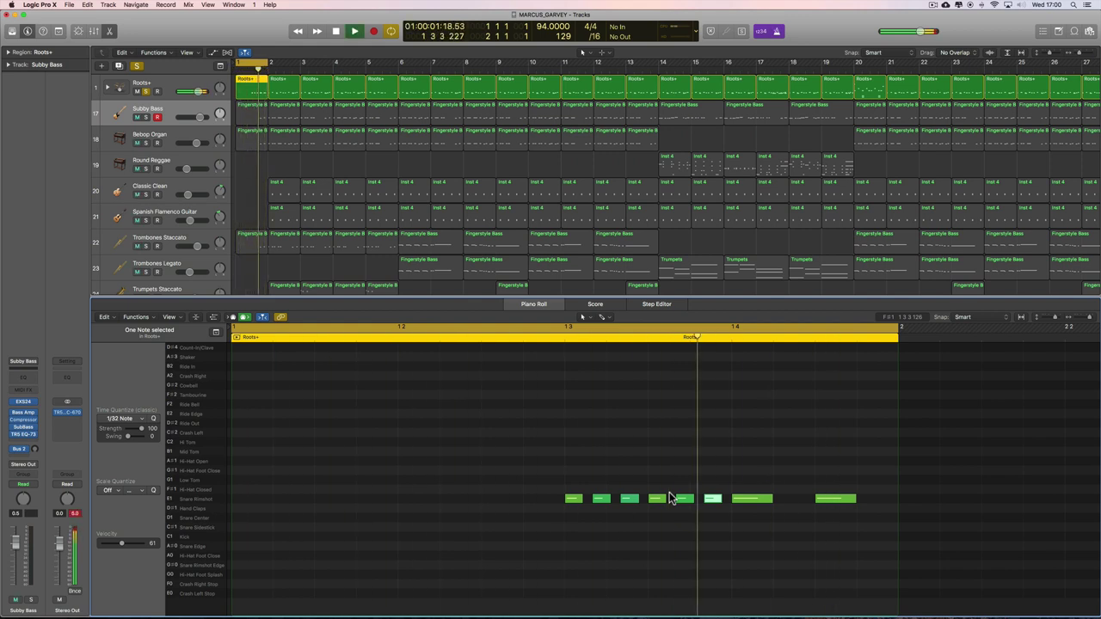
pyautogui.press('space')
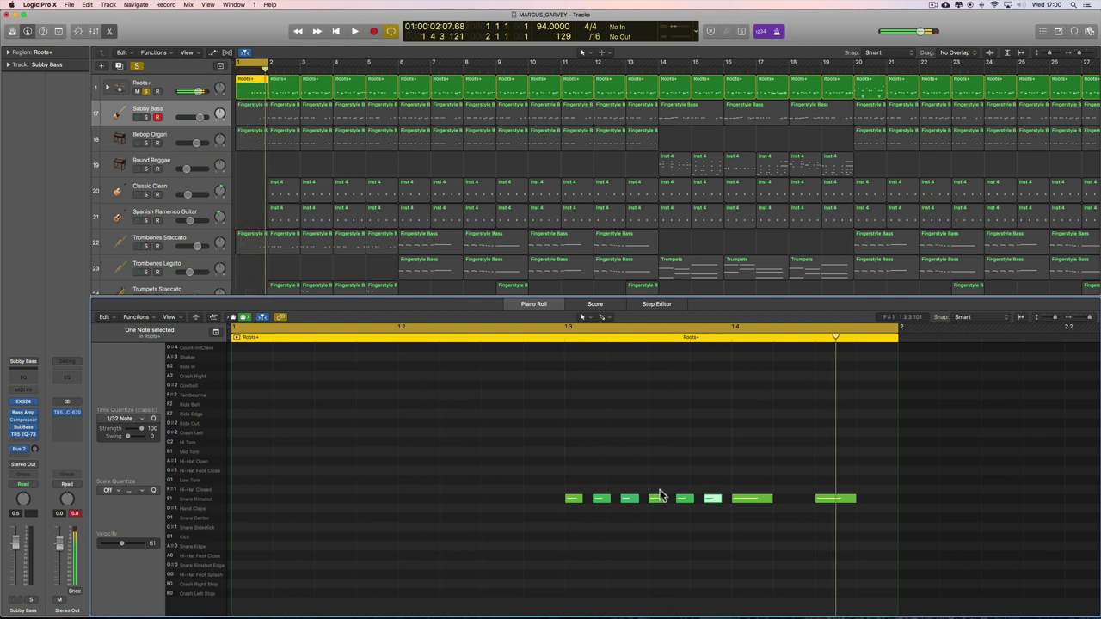
# - Open the bar 1 Subby Bass region, solo Subby Bass alongside Roots+, and play the cycled bar
pyautogui.click(261, 118)
pyautogui.hscroll(5, 852, 438)
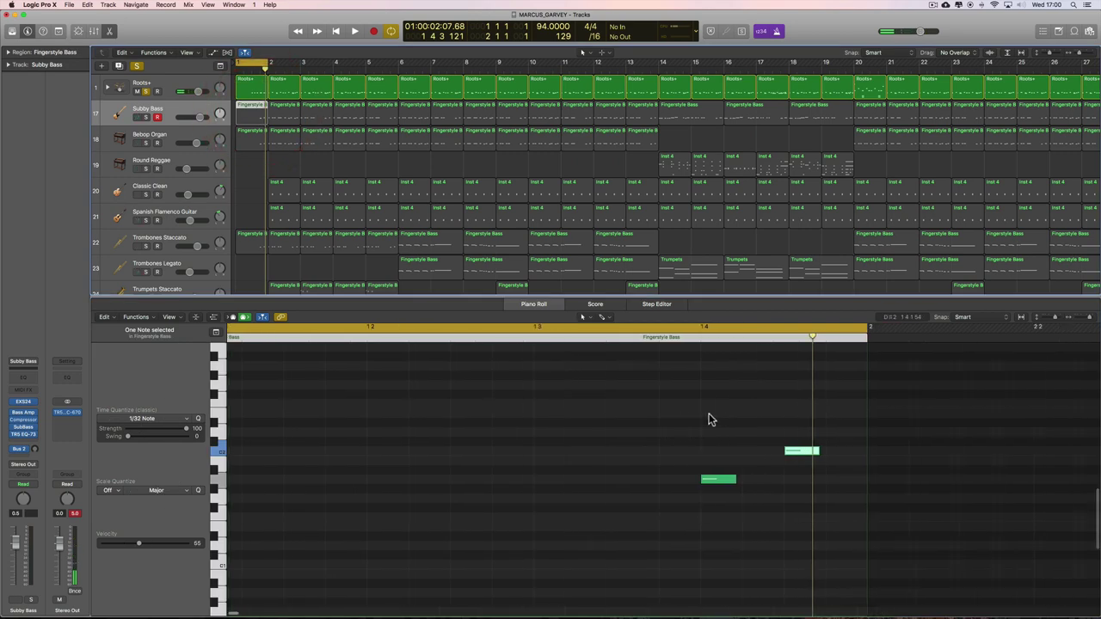
pyautogui.press('space')
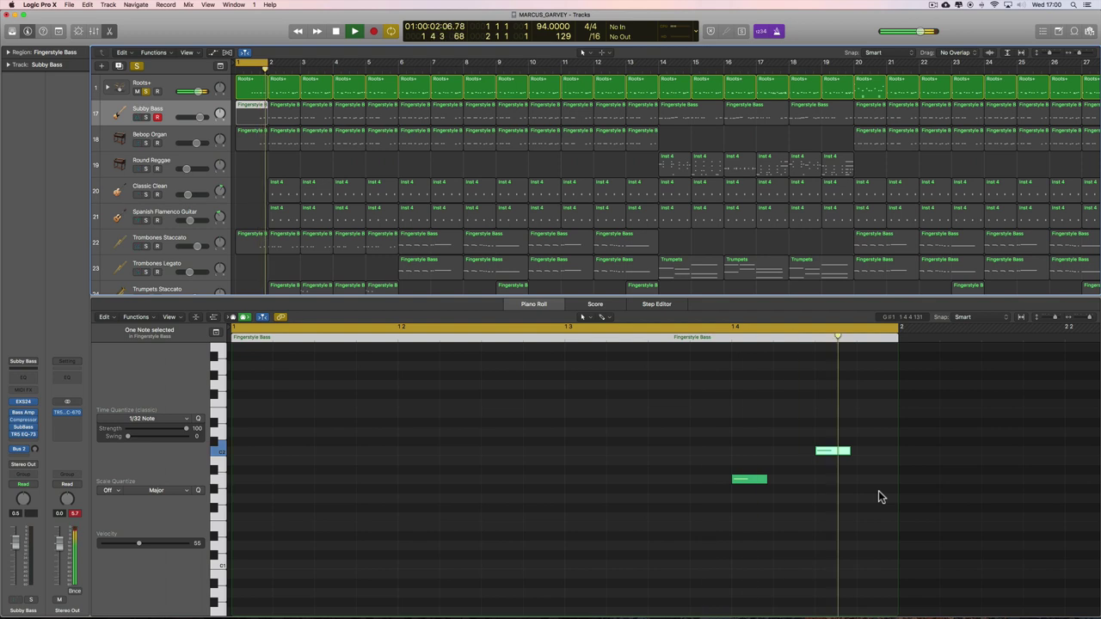
pyautogui.press('space')
pyautogui.click(155, 123)
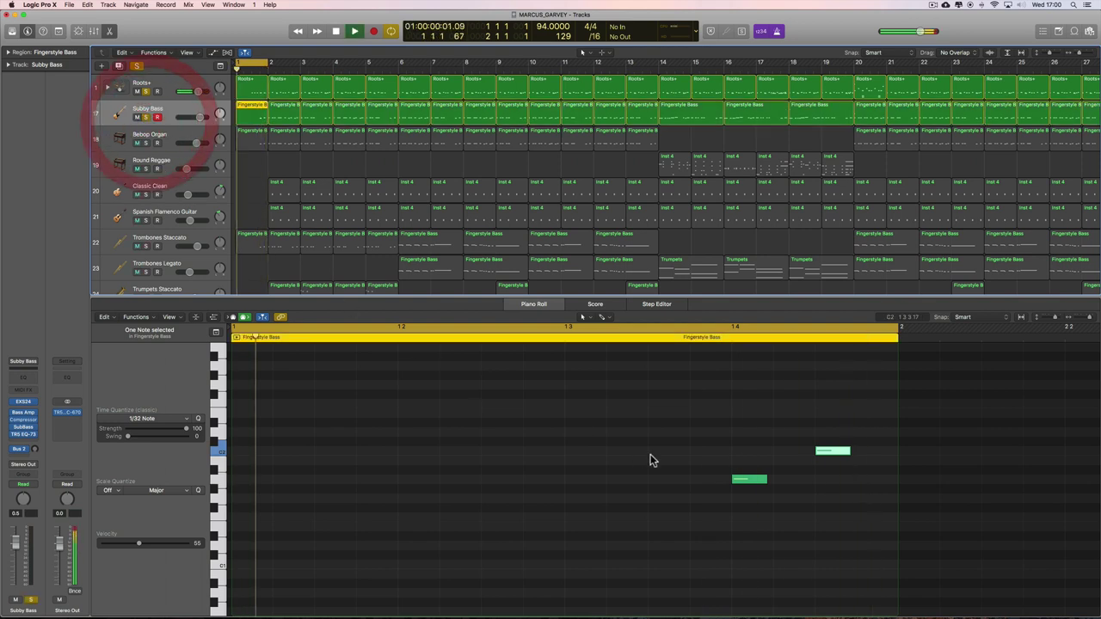
pyautogui.press('space')
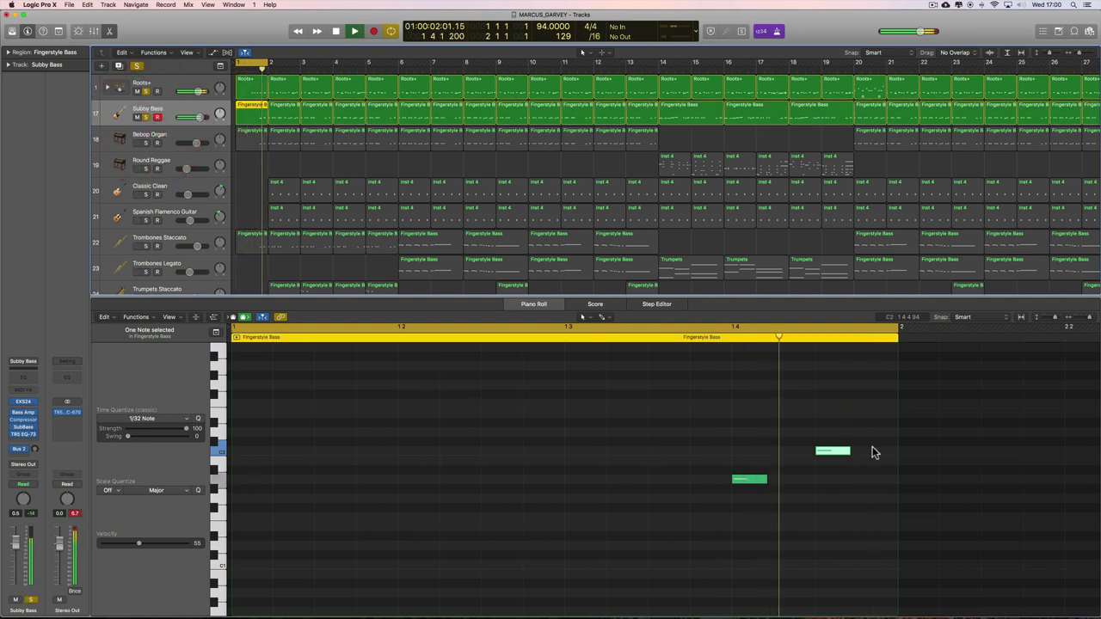
pyautogui.press('space')
# - Open the bar 1 Bebop Organ region, switch the solo from Subby Bass to Bebop Organ, and play it with the drums
pyautogui.click(249, 150)
pyautogui.press('super+v')
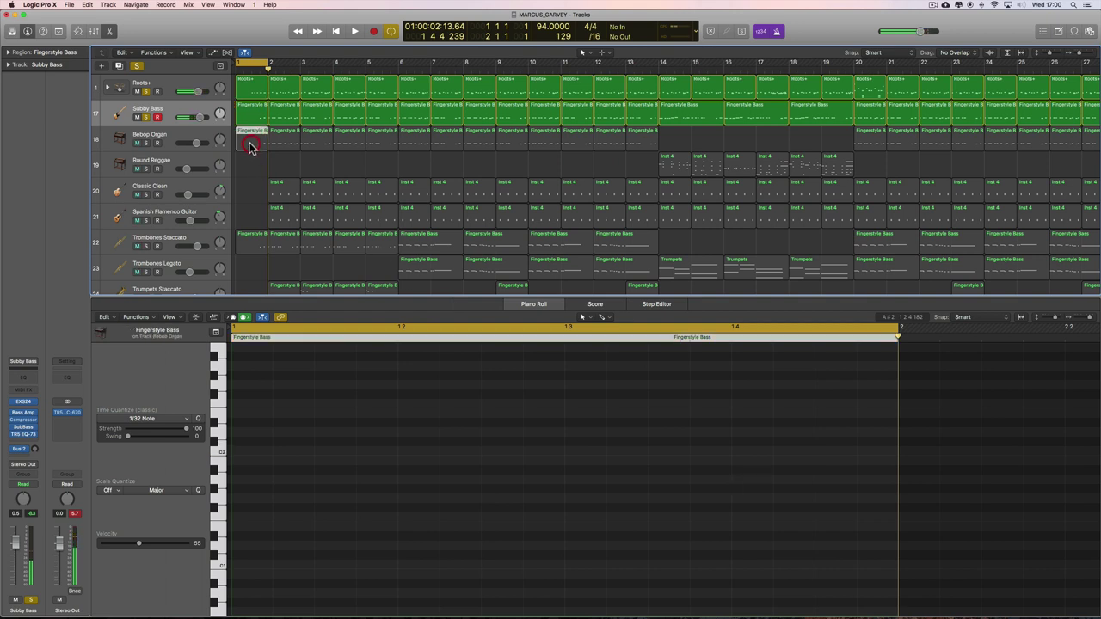
pyautogui.click(145, 117)
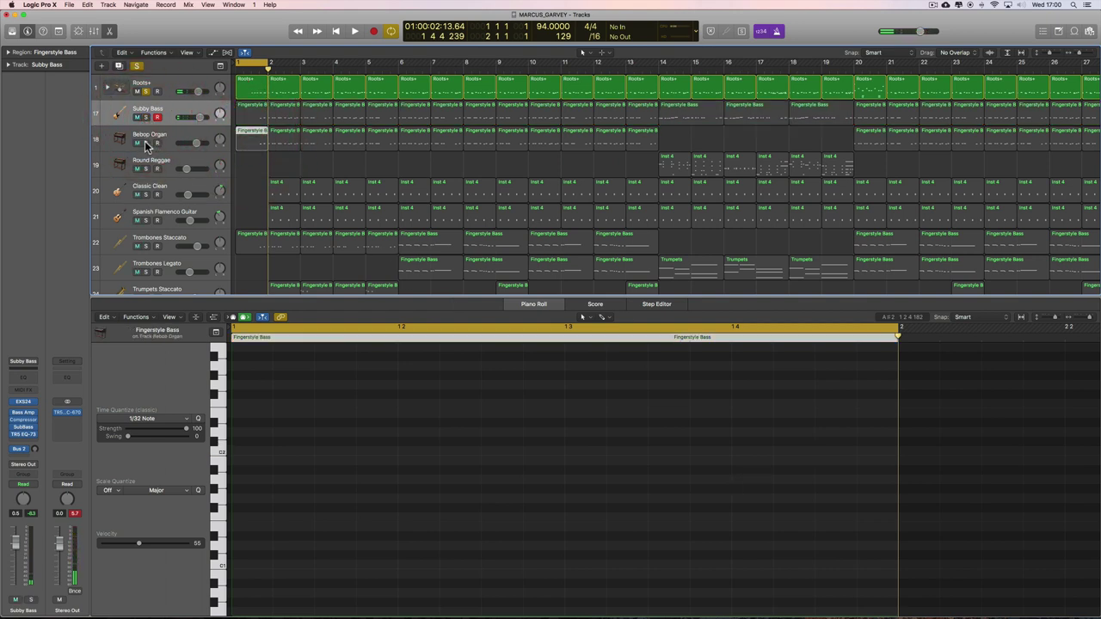
pyautogui.click(146, 143)
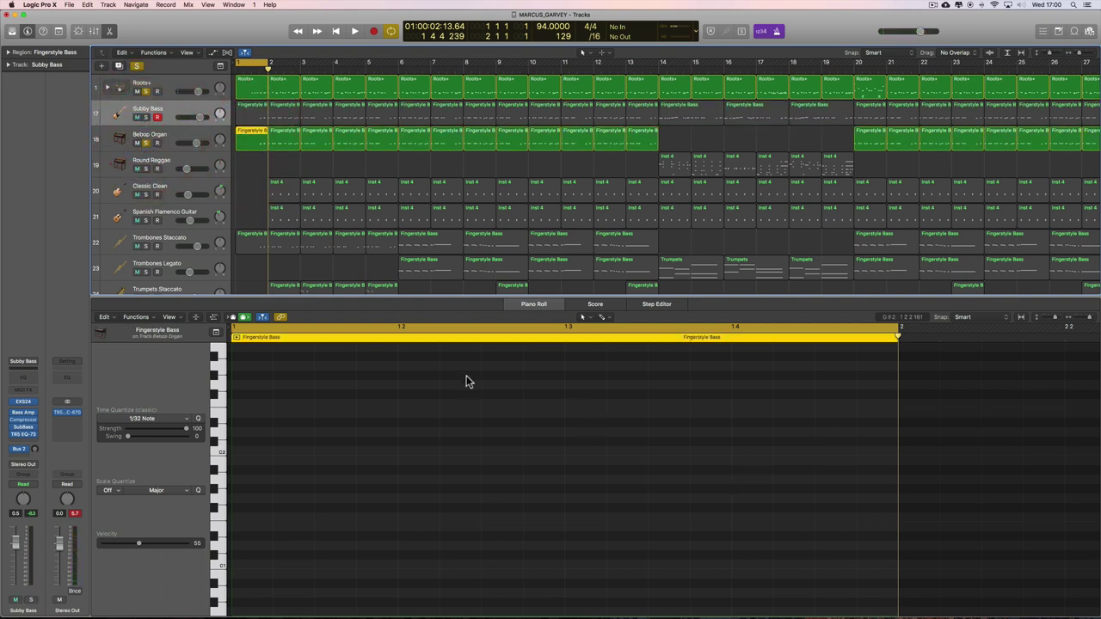
pyautogui.scroll(5, 482, 384)
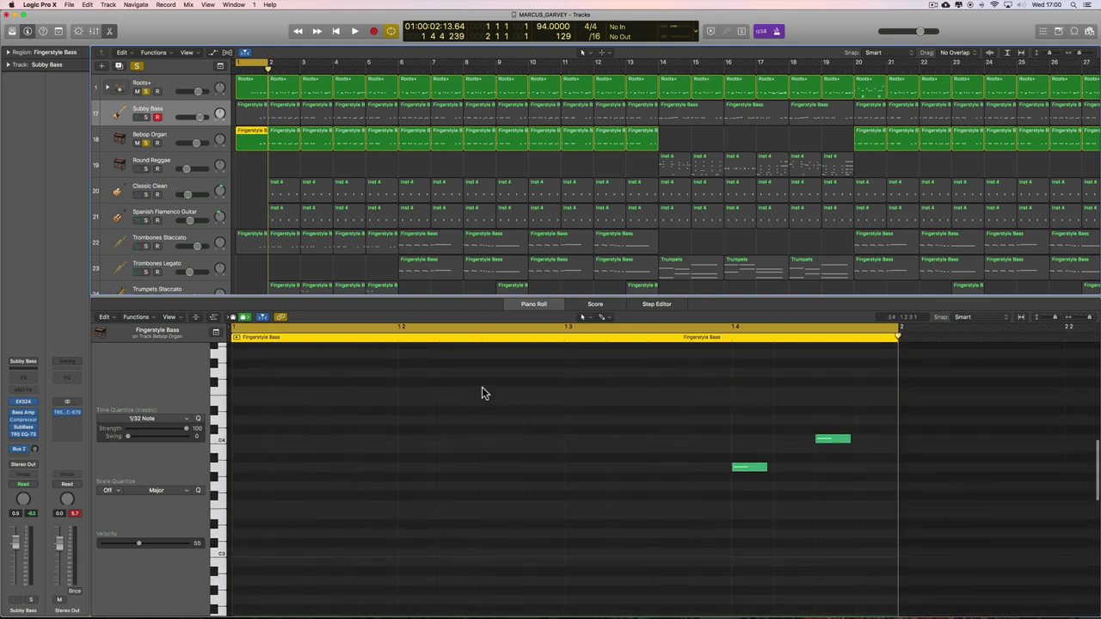
pyautogui.press('space')
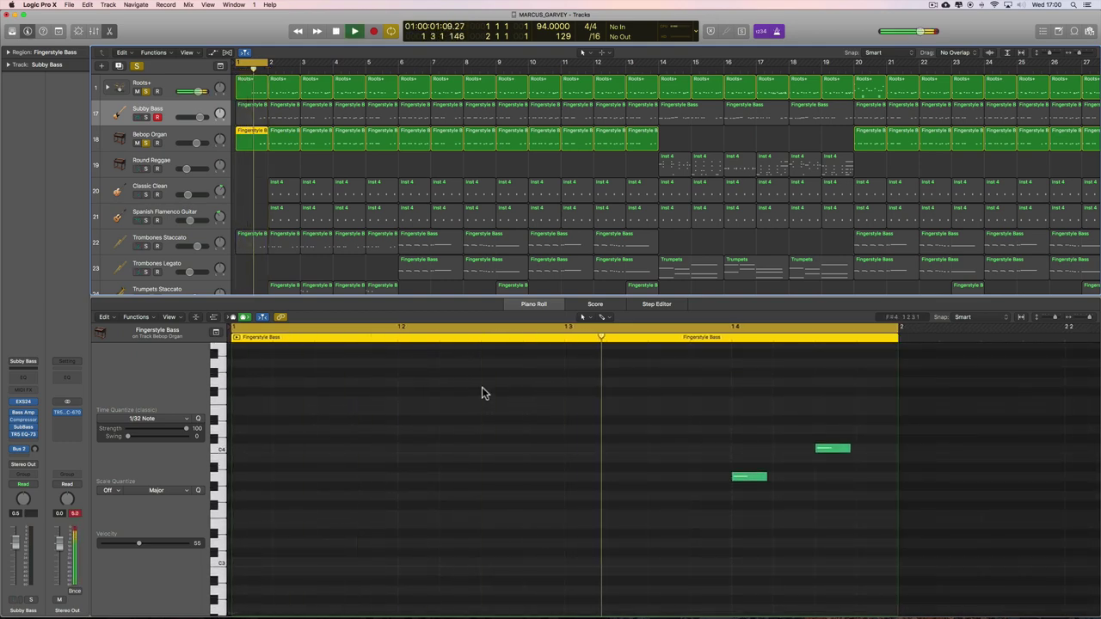
pyautogui.press('space')
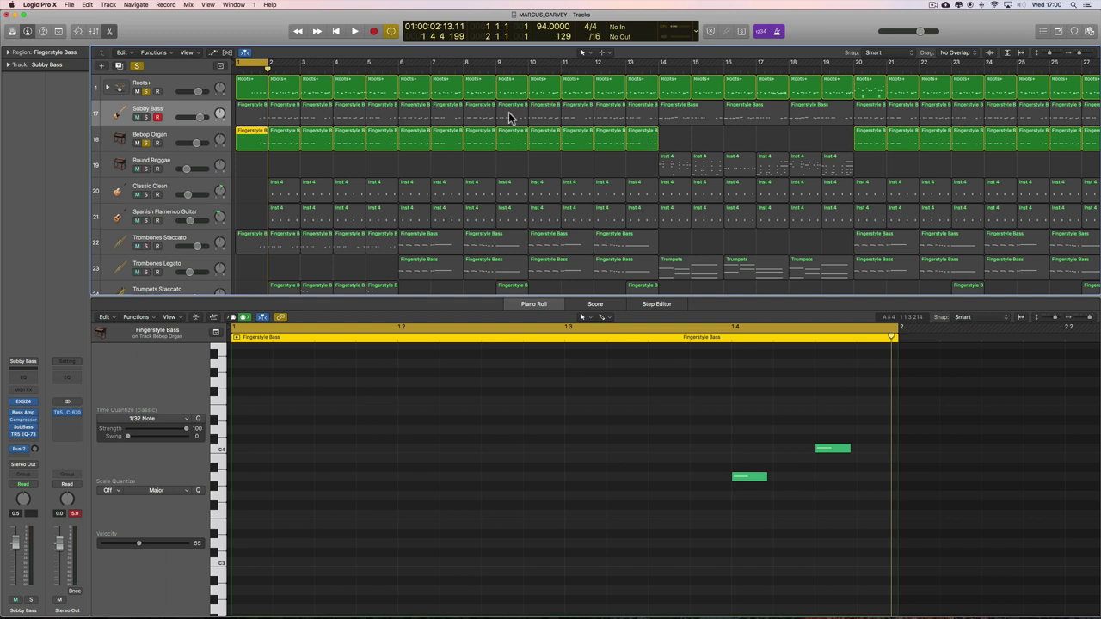
# - Select the Subby Bass and Bebop Organ regions in bars 1 to 13, and solo Subby Bass in place of Roots+
pyautogui.moveTo(206, 112); pyautogui.dragTo(259, 130)
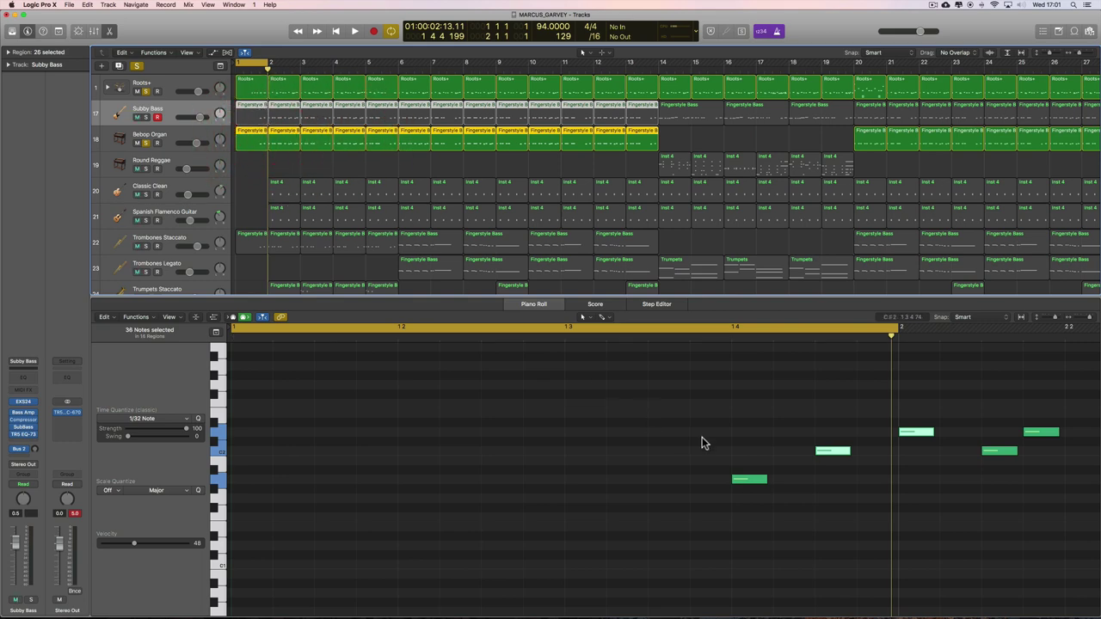
pyautogui.hscroll(5, 702, 442)
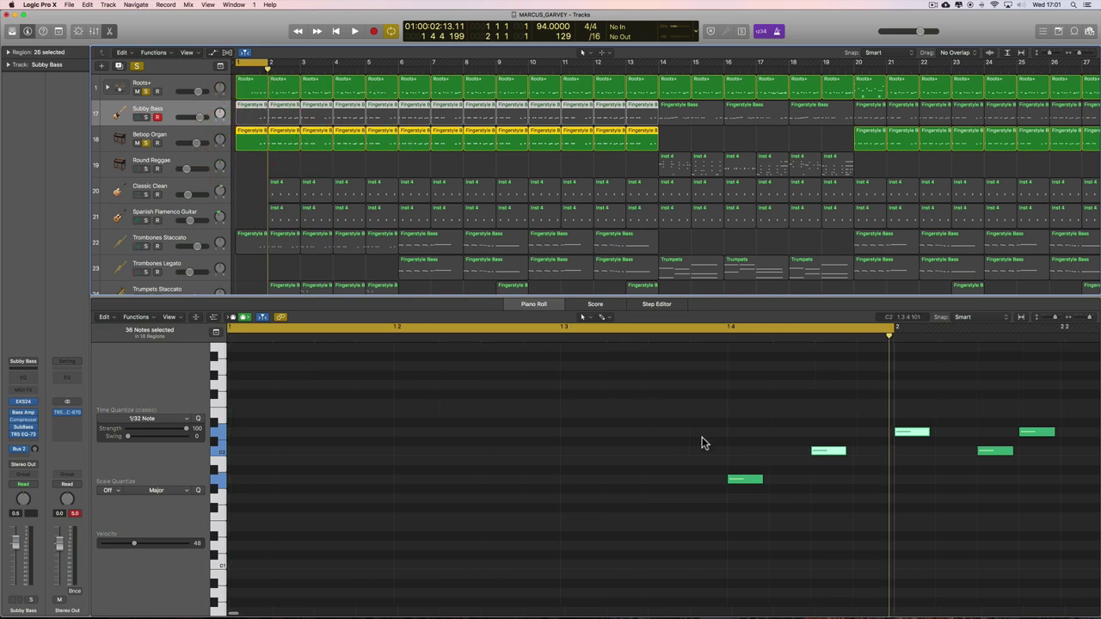
pyautogui.click(145, 117)
pyautogui.click(146, 91)
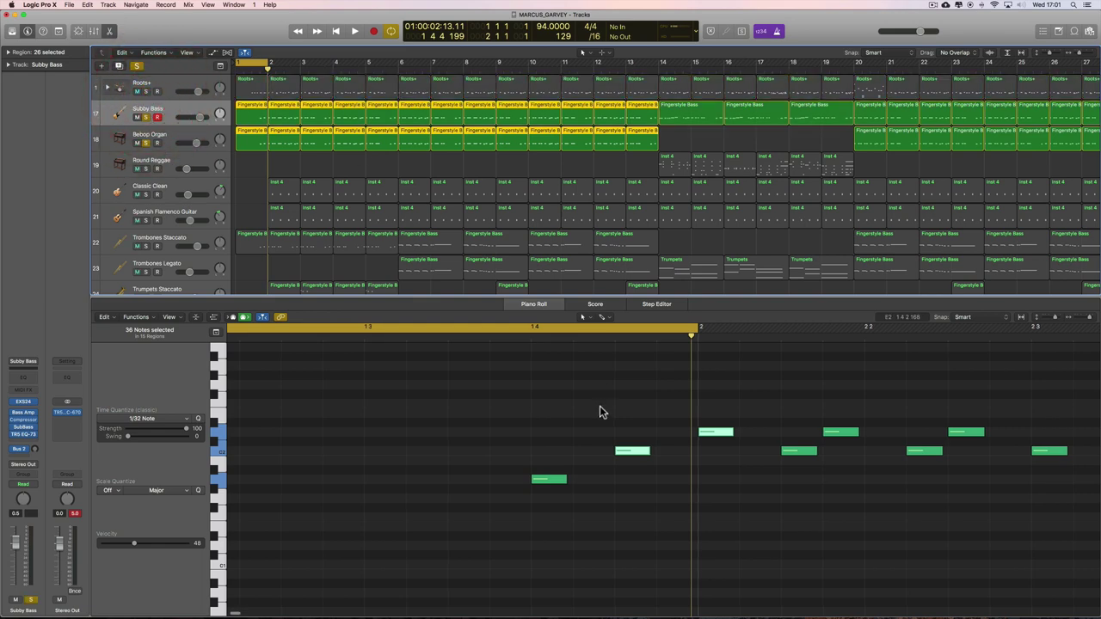
# - Compare the Bebop Organ notes with the Subby Bass notes across bars 1 to 13 in the Piano Roll
pyautogui.hscroll(5, 599, 406)
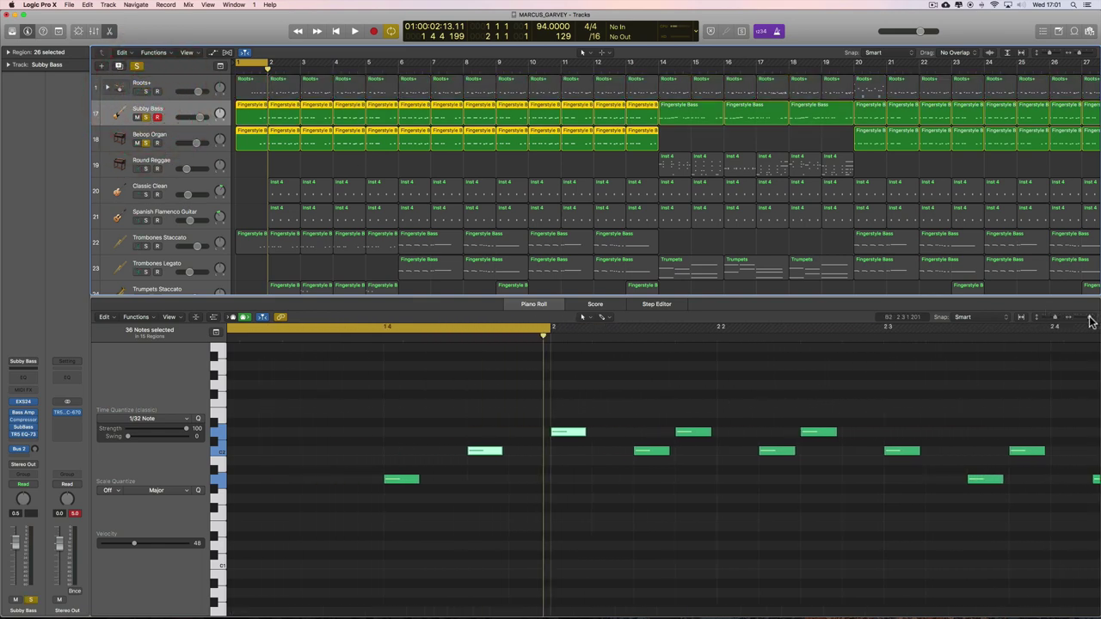
pyautogui.moveTo(1090, 321); pyautogui.dragTo(1076, 322)
pyautogui.scroll(3, 755, 410)
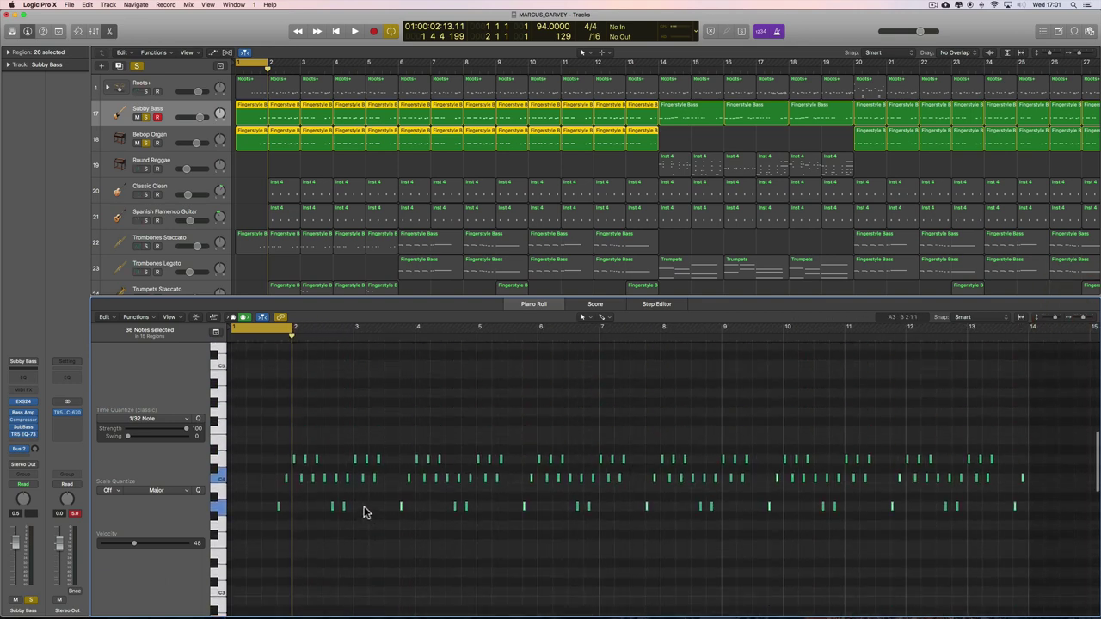
pyautogui.scroll(-8, 466, 509)
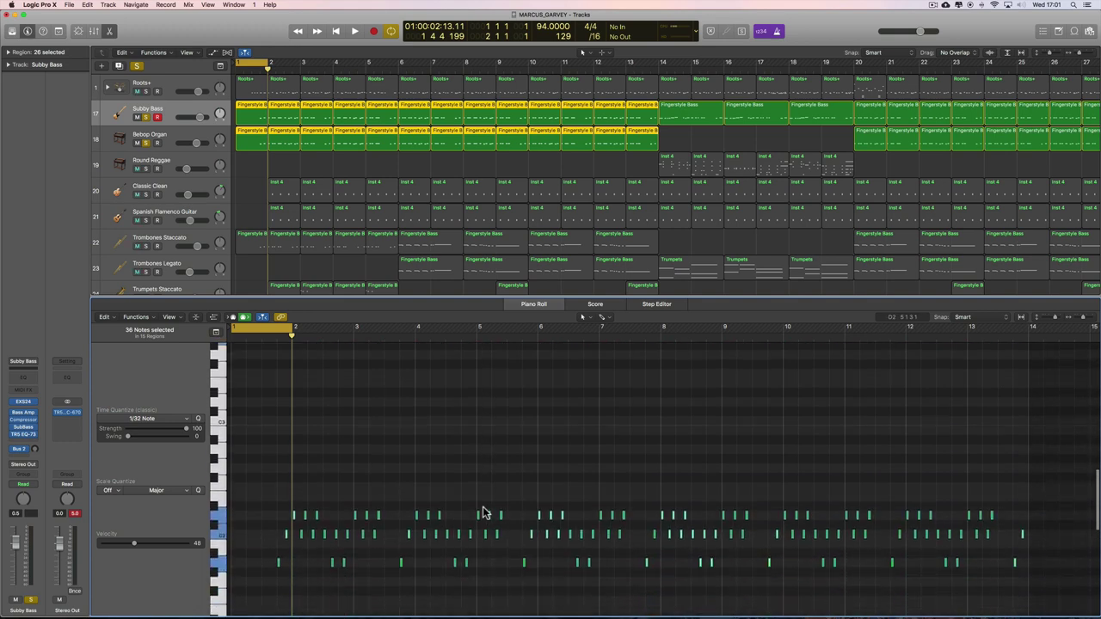
pyautogui.scroll(3, 483, 512)
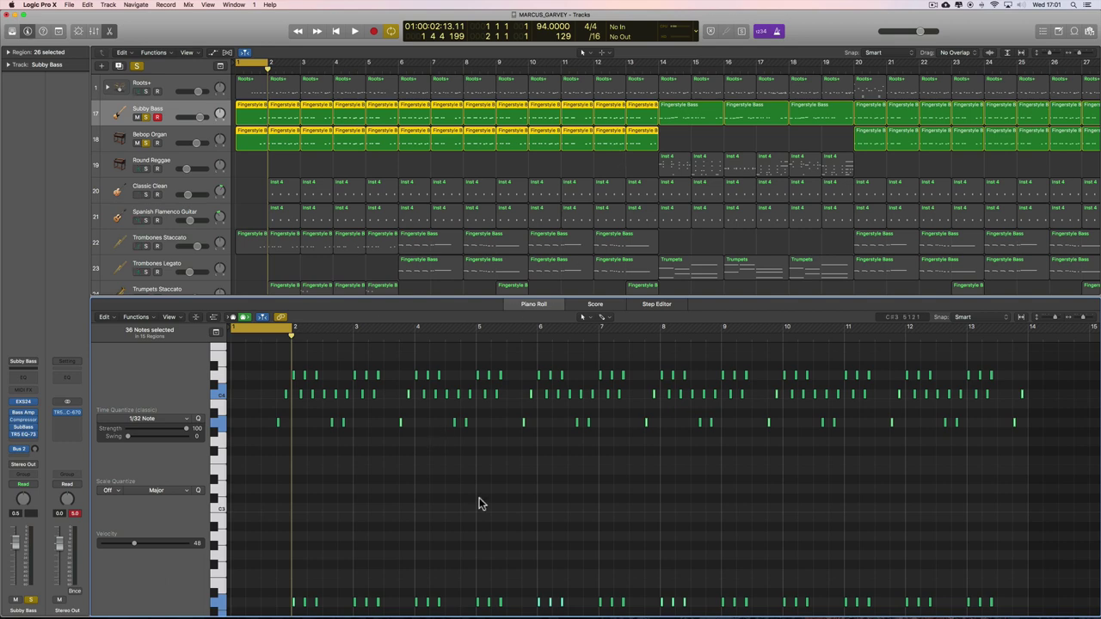
pyautogui.scroll(-1, 480, 504)
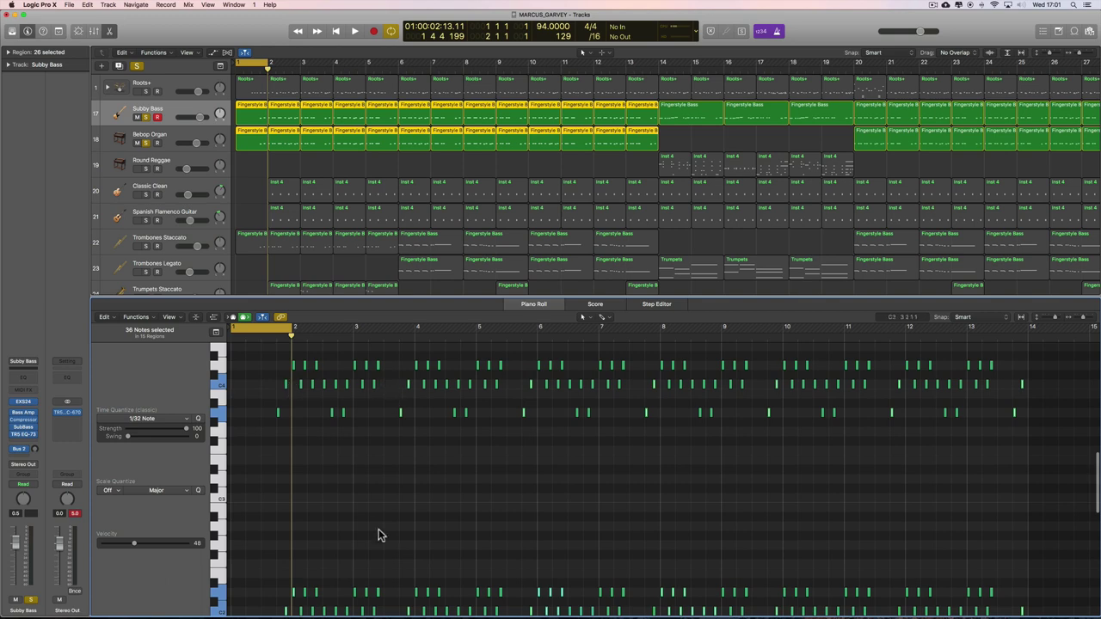
pyautogui.scroll(-5, 379, 537)
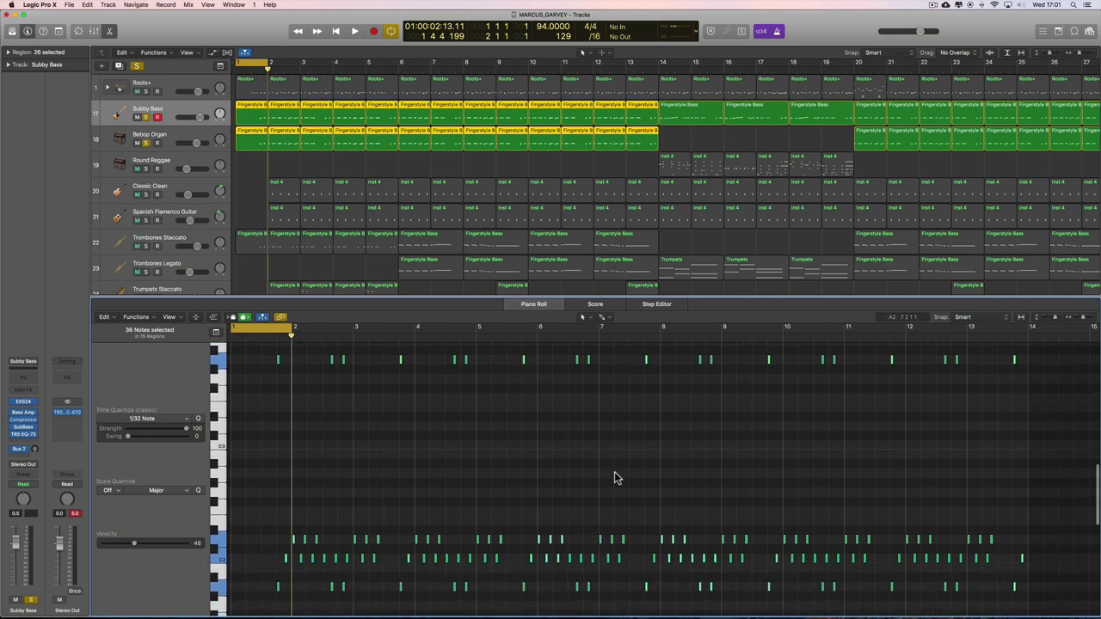
# - Play the soloed Subby Bass and Bebop Organ together with cycle mode turned off, and clear the region selection
pyautogui.press('space')
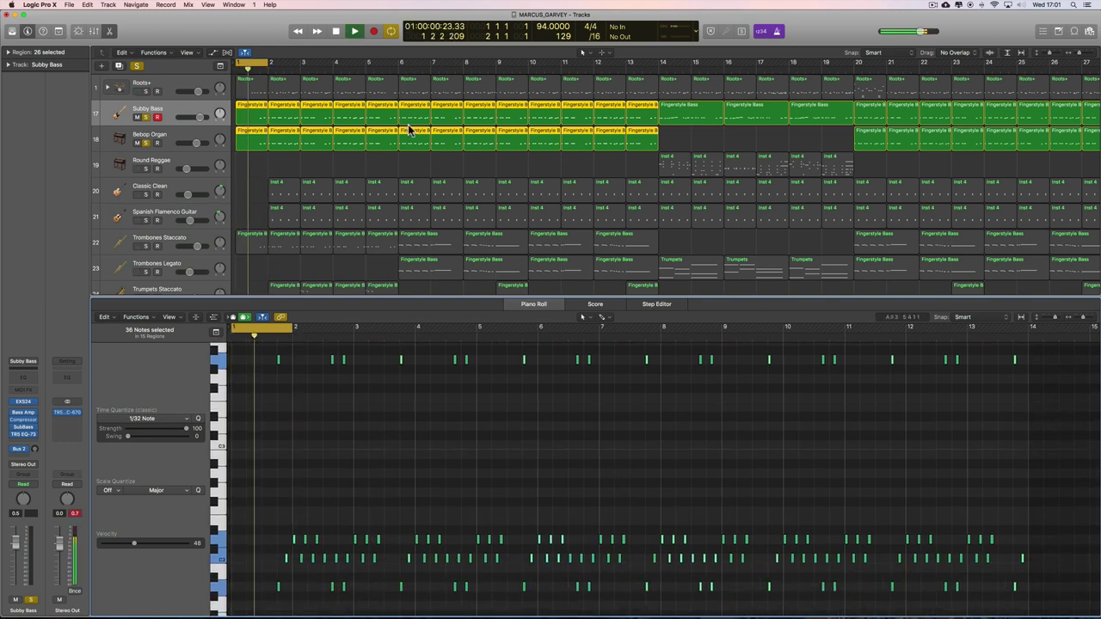
pyautogui.click(391, 32)
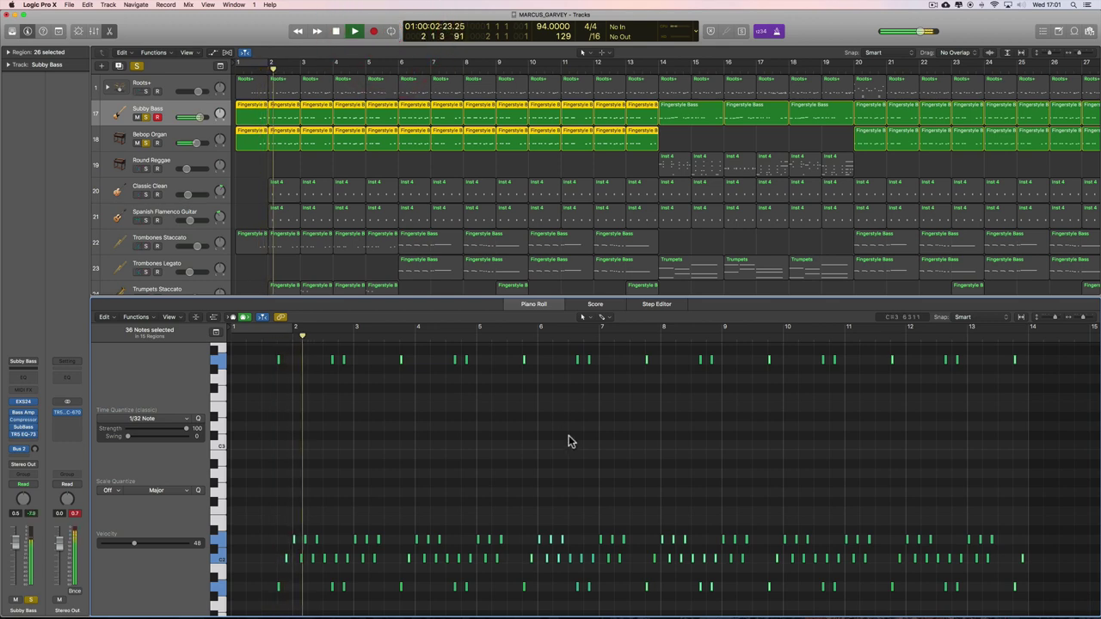
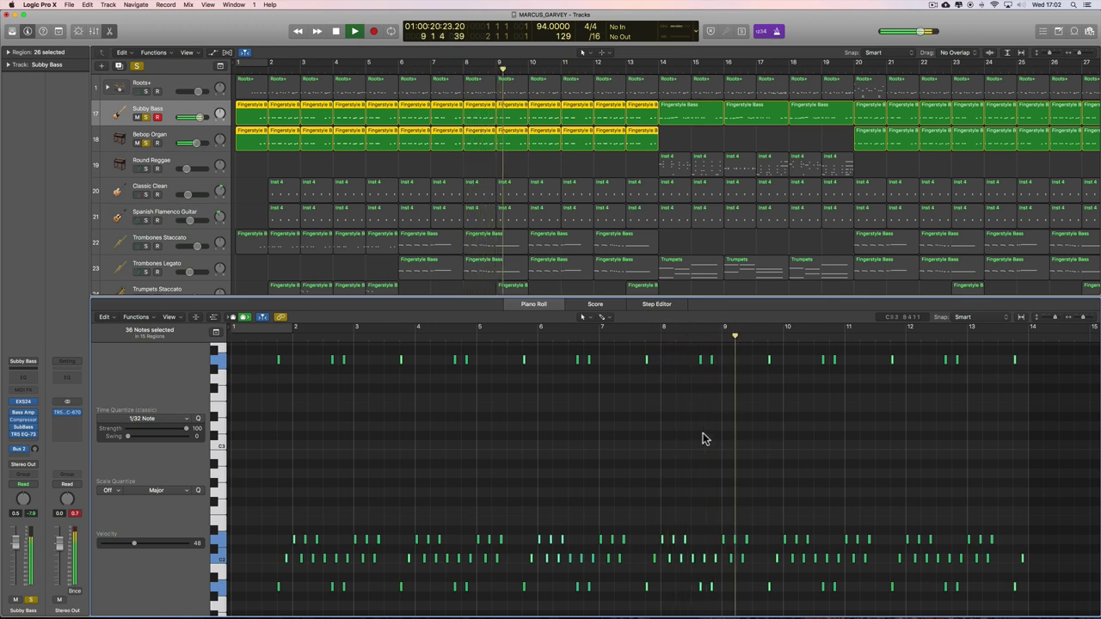
pyautogui.click(246, 165)
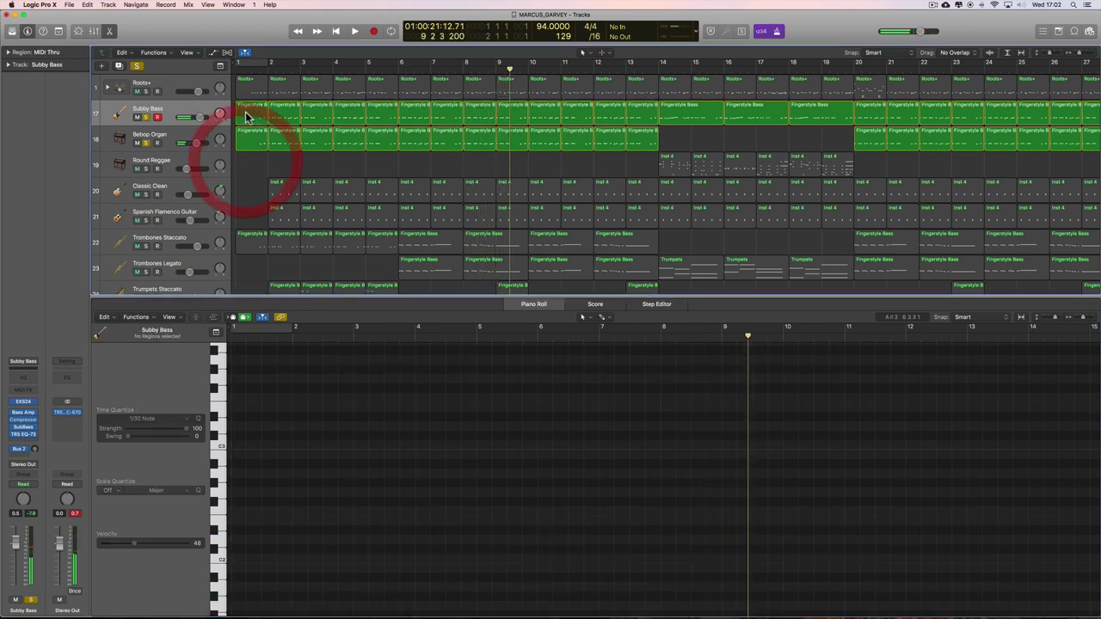
# - Open the bar 1 Subby Bass region zoomed to fit, add Roots+ to the solo, and play bar 1 from the start
pyautogui.click(249, 111)
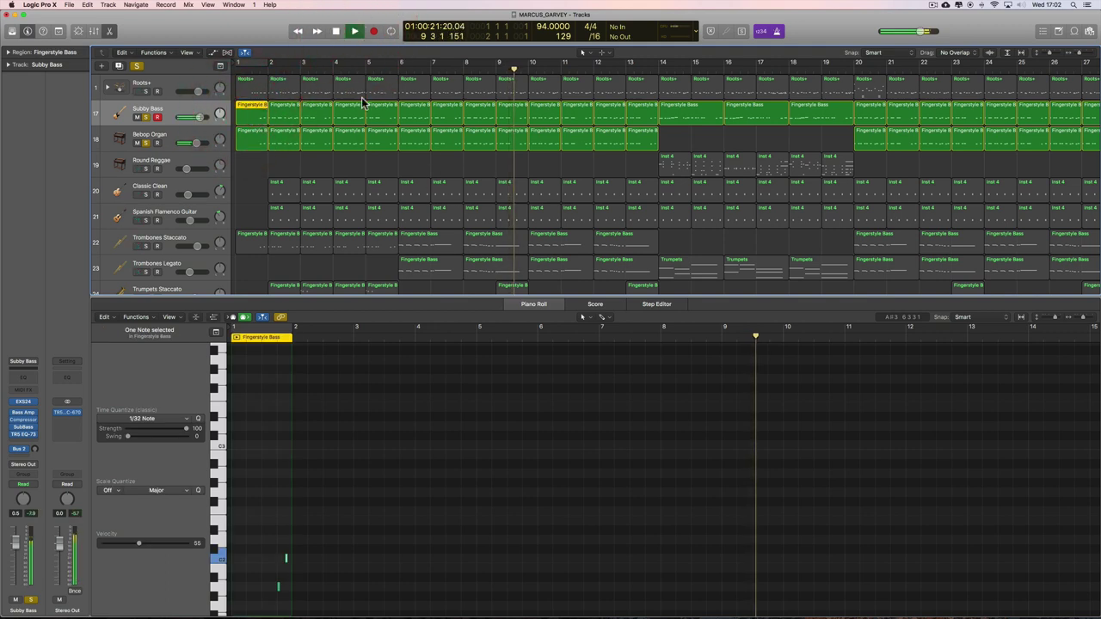
pyautogui.press('space')
pyautogui.press('Return')
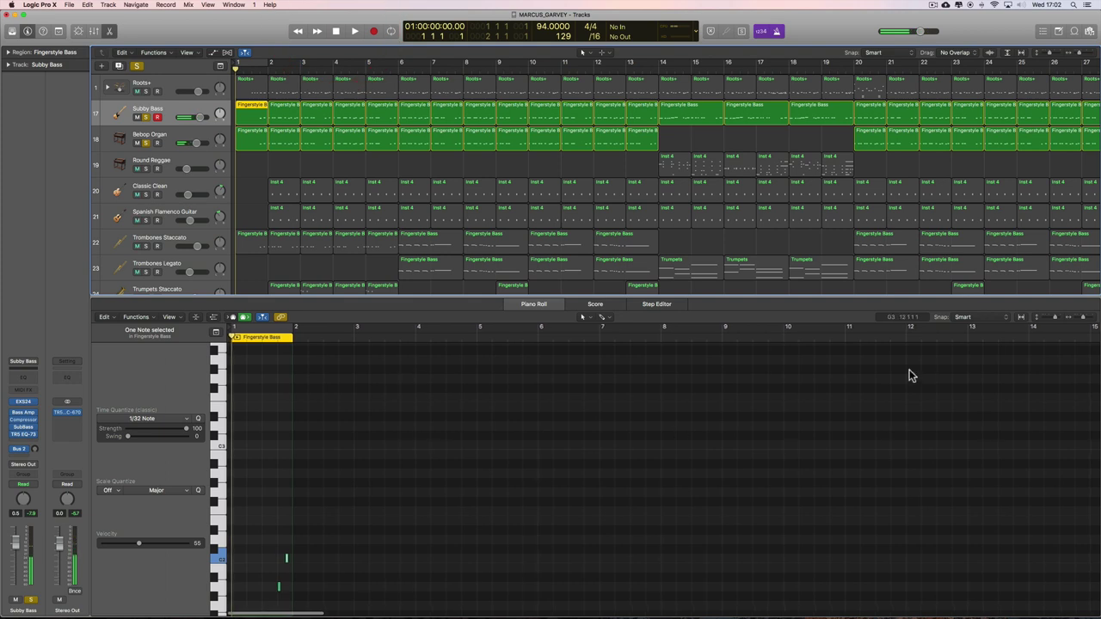
pyautogui.press('z')
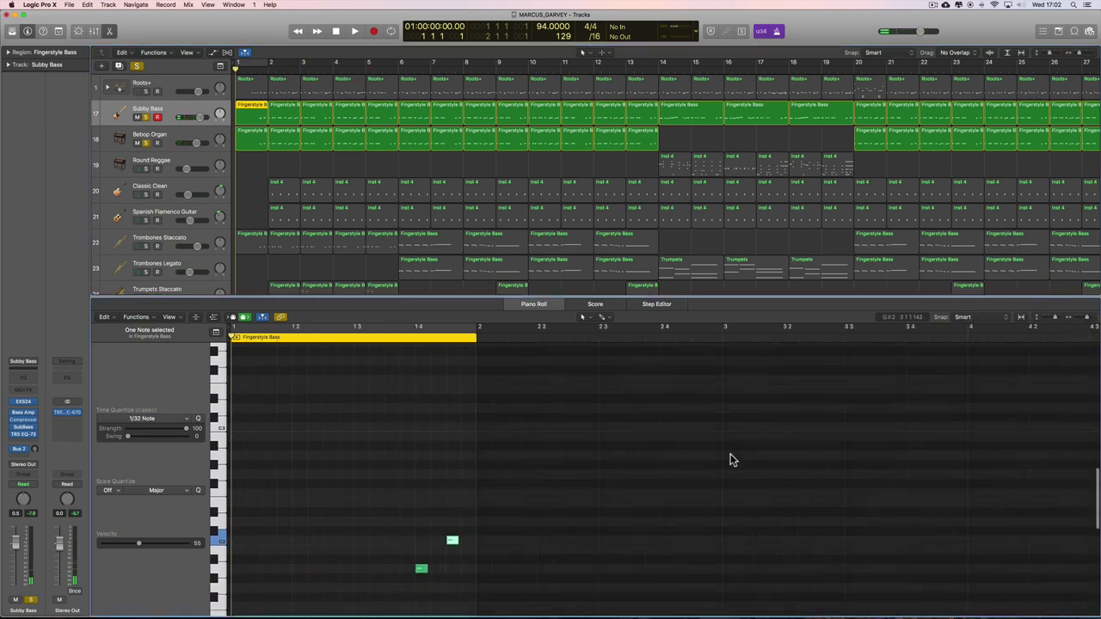
pyautogui.click(145, 91)
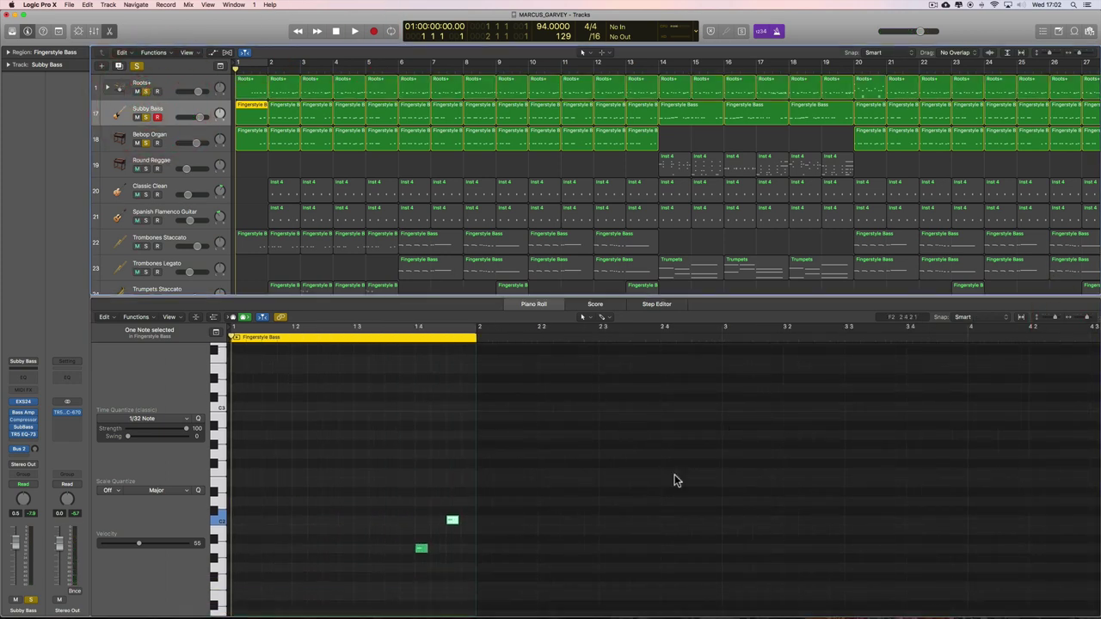
pyautogui.press('space')
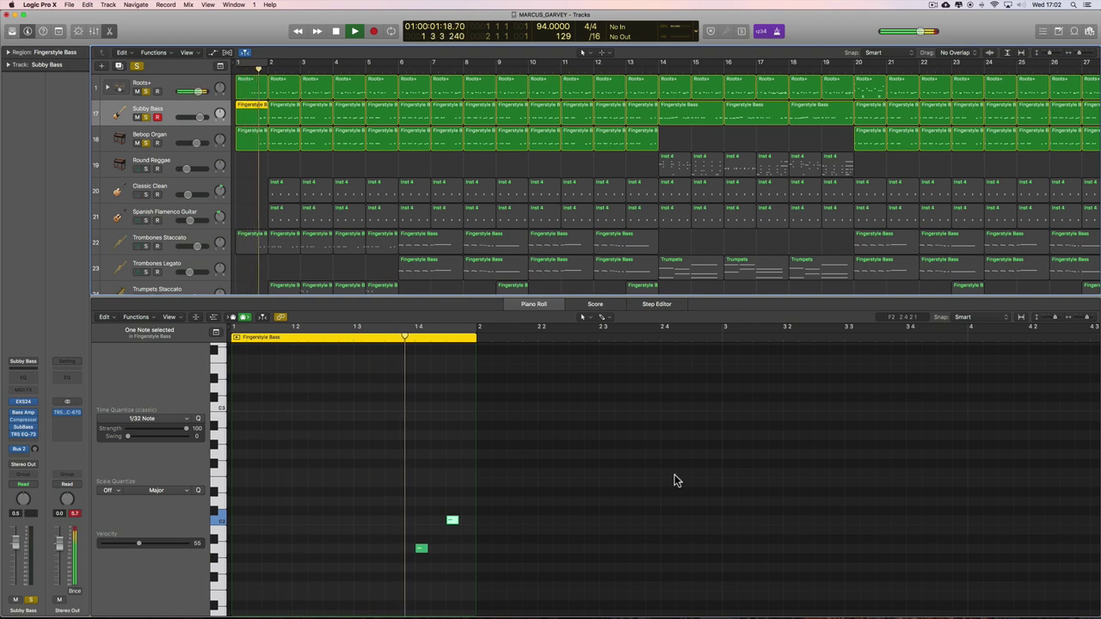
pyautogui.press('space')
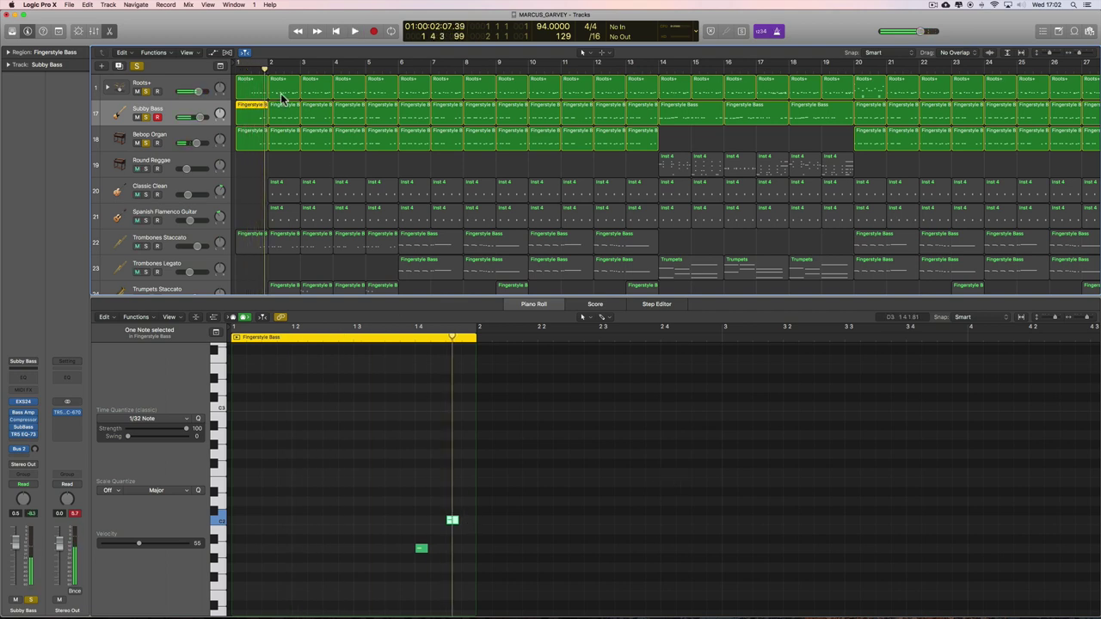
# - Compare the bar 1 Roots+ fill with the Subby Bass and Bebop Organ pickups, auditioning the individual bass and organ notes
pyautogui.click(255, 89)
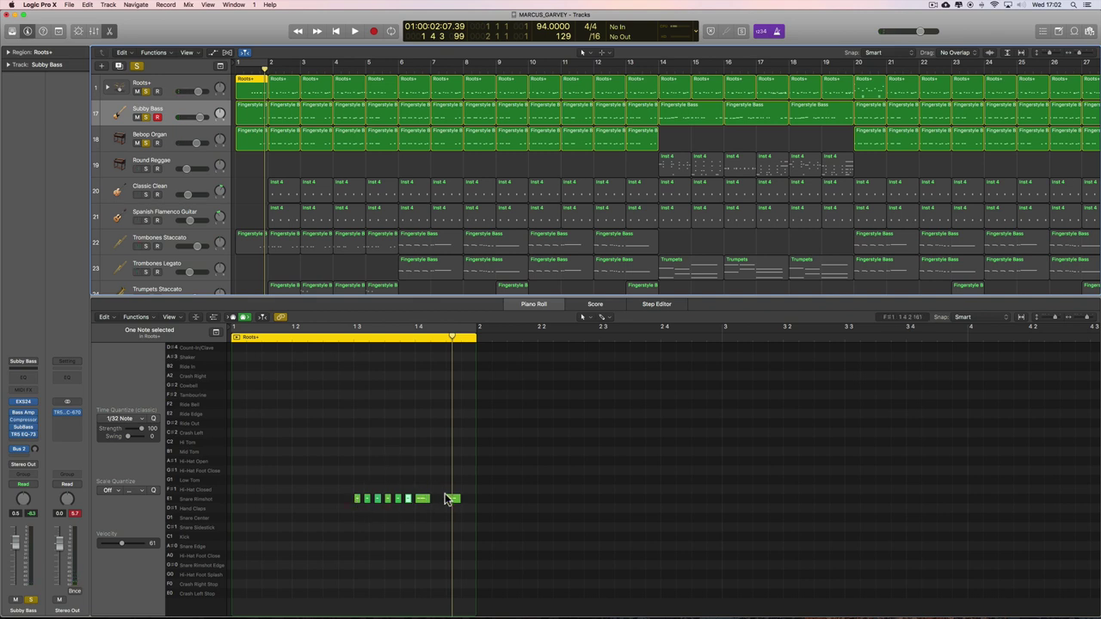
pyautogui.click(258, 116)
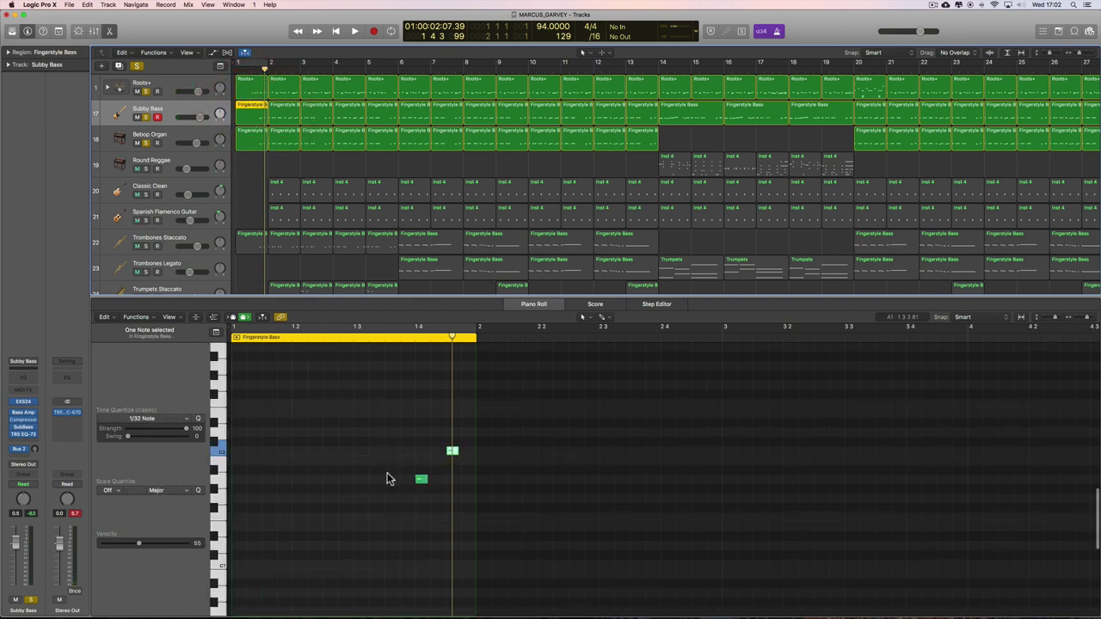
pyautogui.click(421, 479)
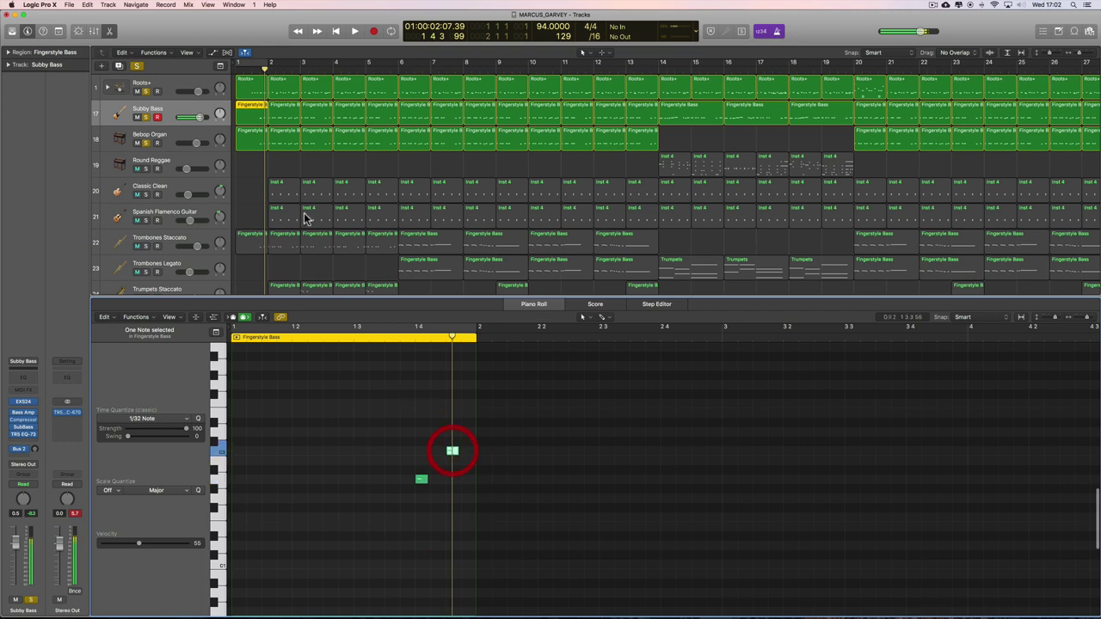
pyautogui.click(257, 142)
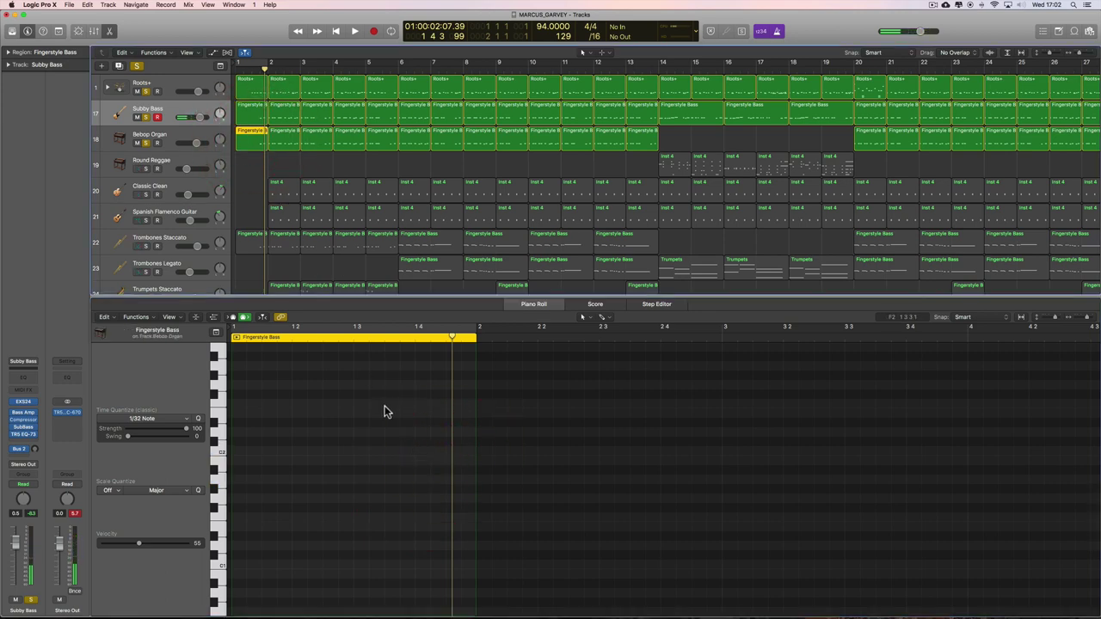
pyautogui.click(420, 448)
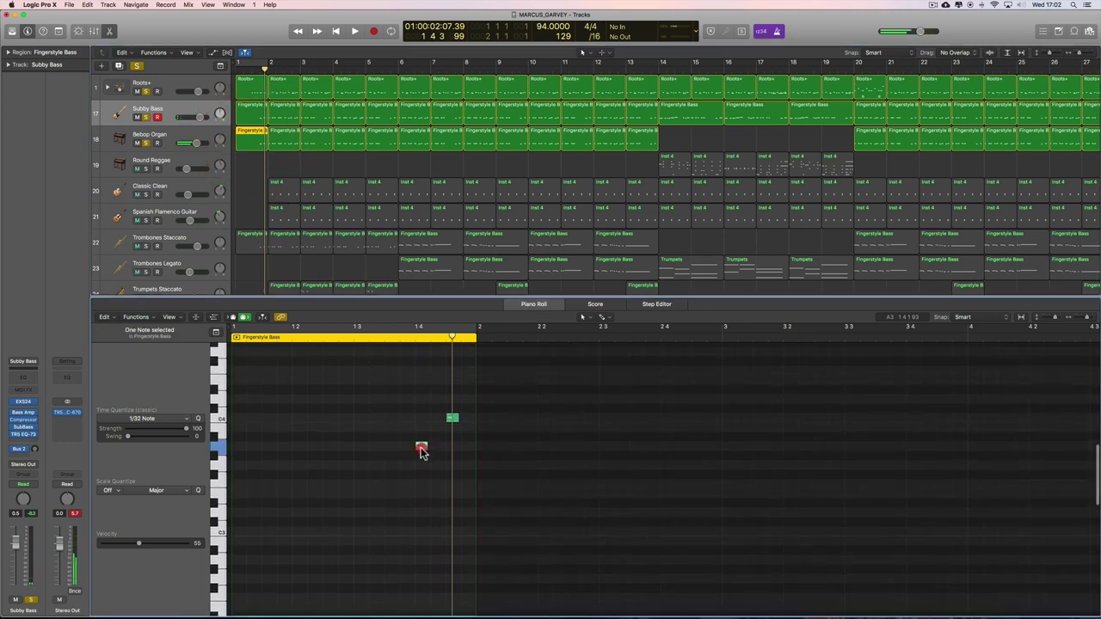
pyautogui.click(453, 419)
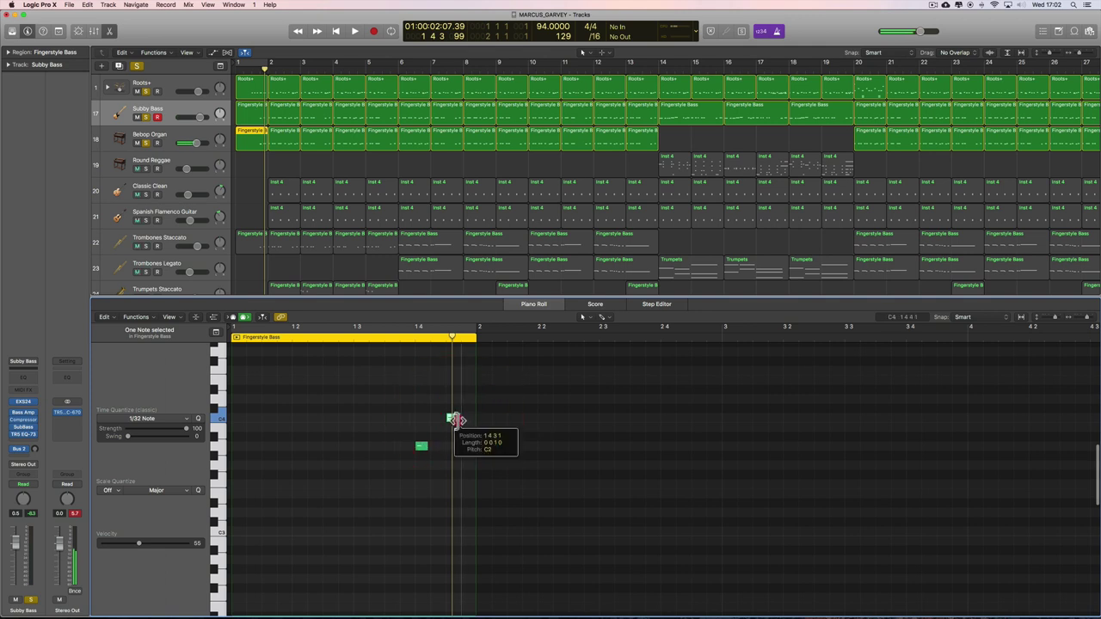
pyautogui.click(254, 115)
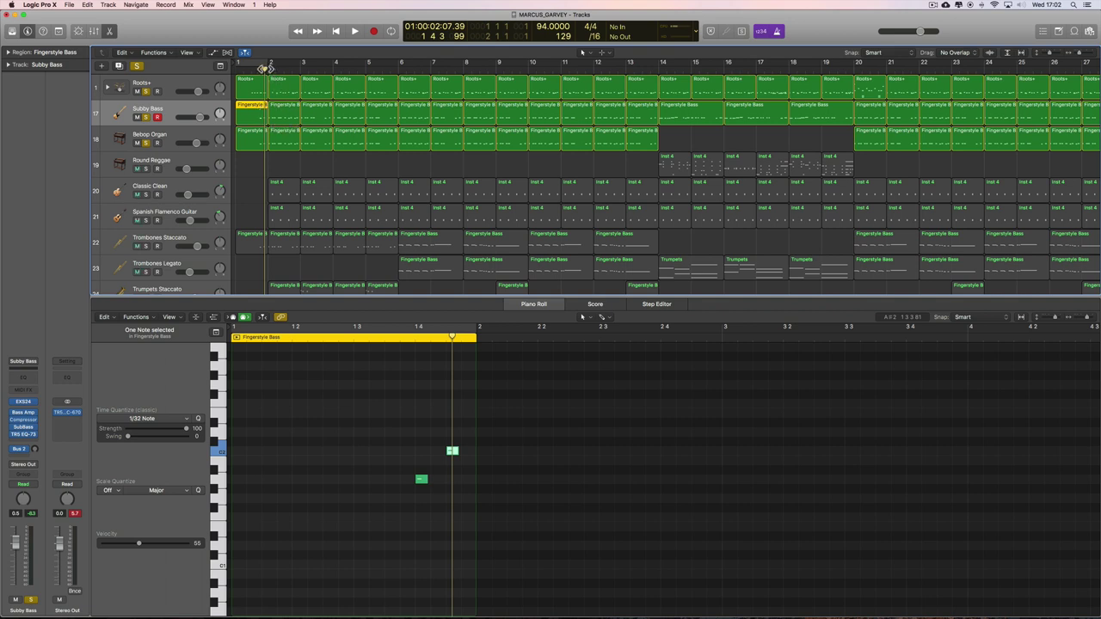
# - Move the playhead to bar 2 and select all Subby Bass regions from bar 2 to bar 13 for viewing in the Piano Roll
pyautogui.moveTo(267, 68); pyautogui.dragTo(271, 68)
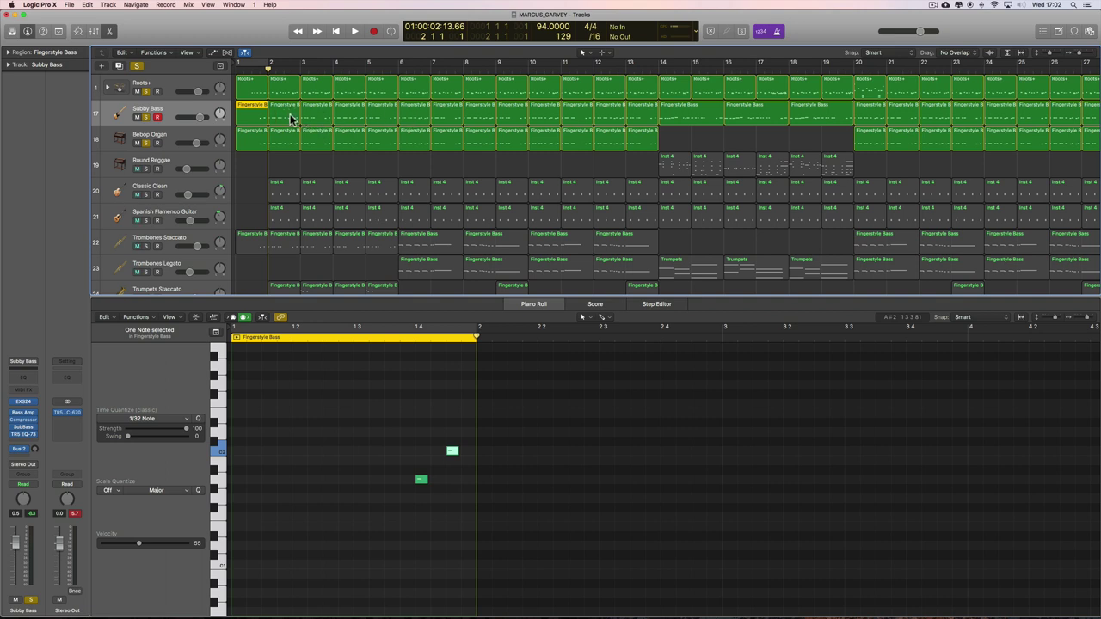
pyautogui.click(288, 116)
pyautogui.keyDown('shift'); pyautogui.click(634, 115); pyautogui.keyUp('shift')
pyautogui.keyDown('shift'); pyautogui.click(606, 116); pyautogui.keyUp('shift')
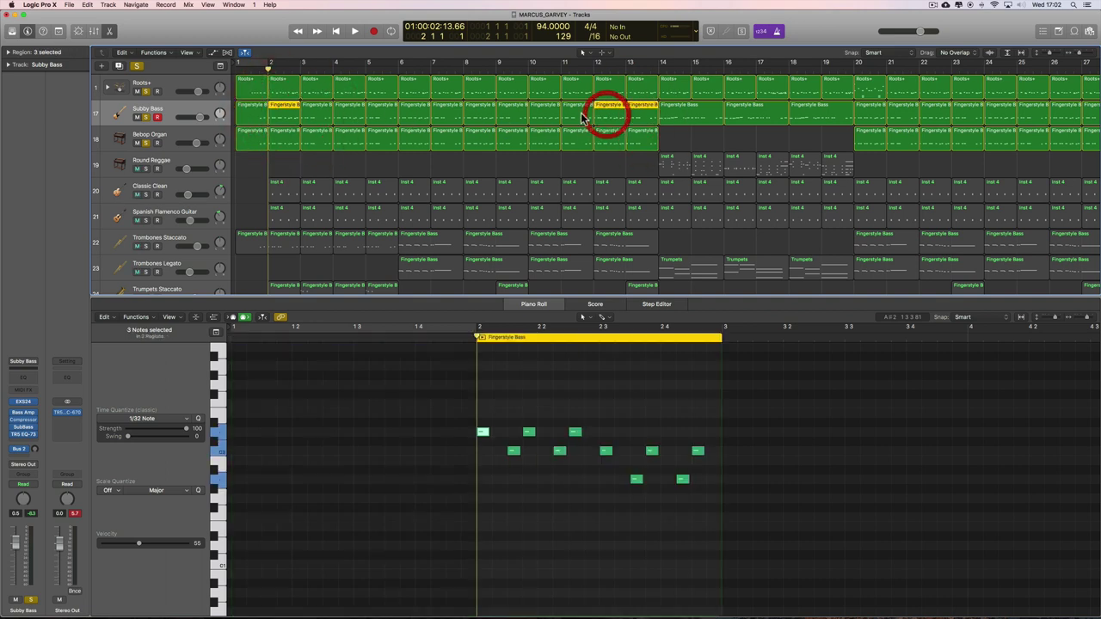
pyautogui.keyDown('shift'); pyautogui.click(579, 116); pyautogui.keyUp('shift')
pyautogui.keyDown('shift'); pyautogui.click(544, 116); pyautogui.keyUp('shift')
pyautogui.keyDown('shift'); pyautogui.click(499, 116); pyautogui.keyUp('shift')
pyautogui.keyDown('shift'); pyautogui.click(473, 116); pyautogui.keyUp('shift')
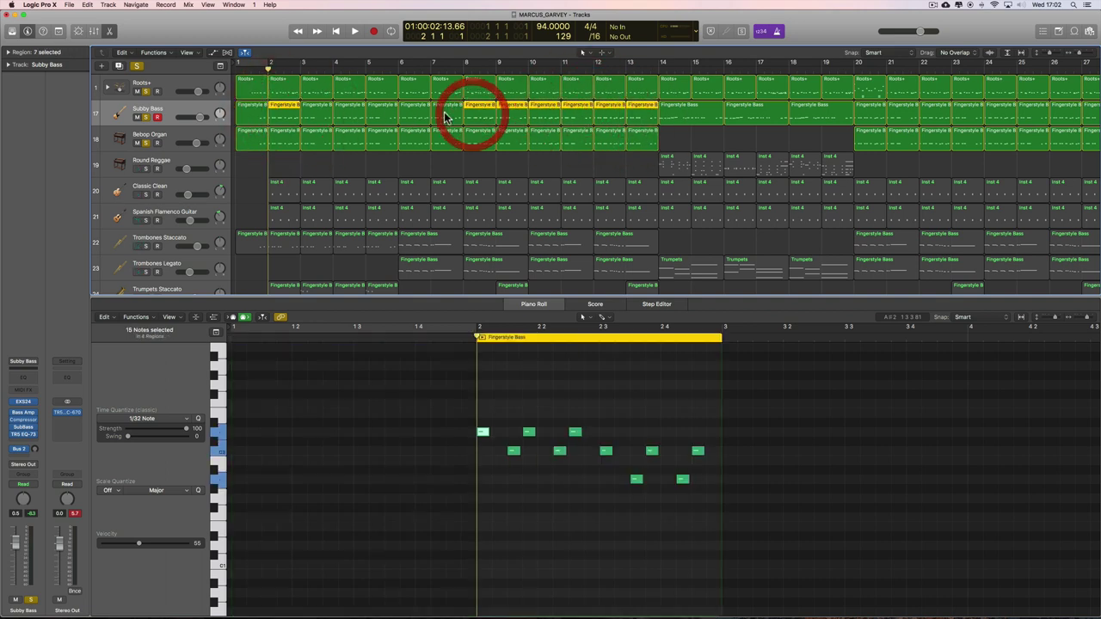
pyautogui.keyDown('shift'); pyautogui.click(443, 116); pyautogui.keyUp('shift')
pyautogui.keyDown('shift'); pyautogui.click(410, 115); pyautogui.keyUp('shift')
pyautogui.keyDown('shift'); pyautogui.click(386, 115); pyautogui.keyUp('shift')
pyautogui.keyDown('shift'); pyautogui.click(356, 115); pyautogui.keyUp('shift')
pyautogui.keyDown('shift'); pyautogui.click(323, 117); pyautogui.keyUp('shift')
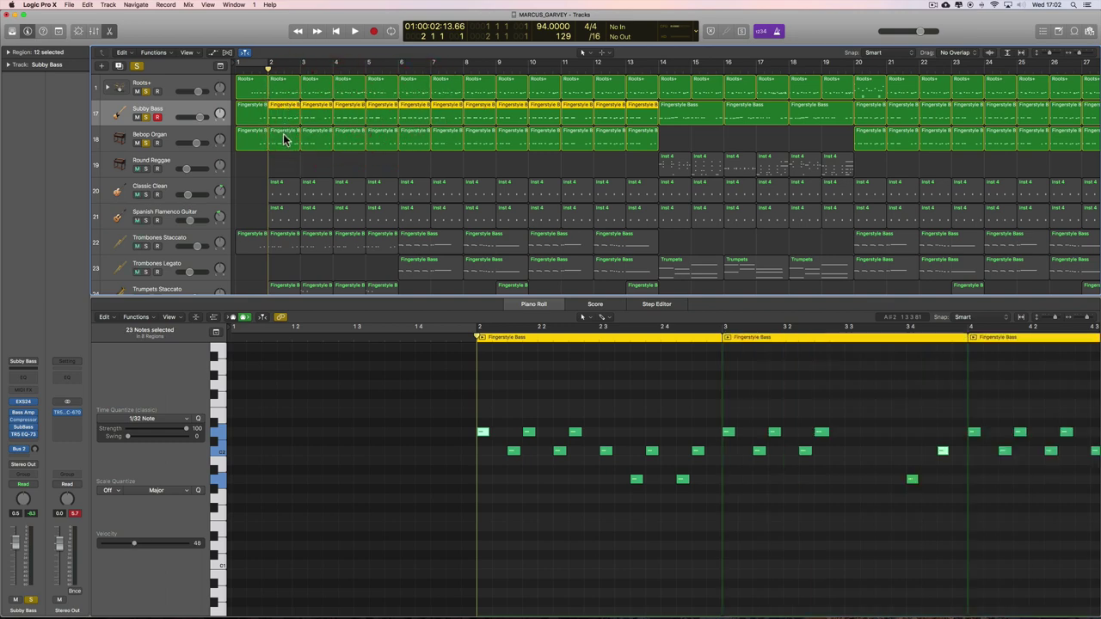
pyautogui.hscroll(5, 568, 396)
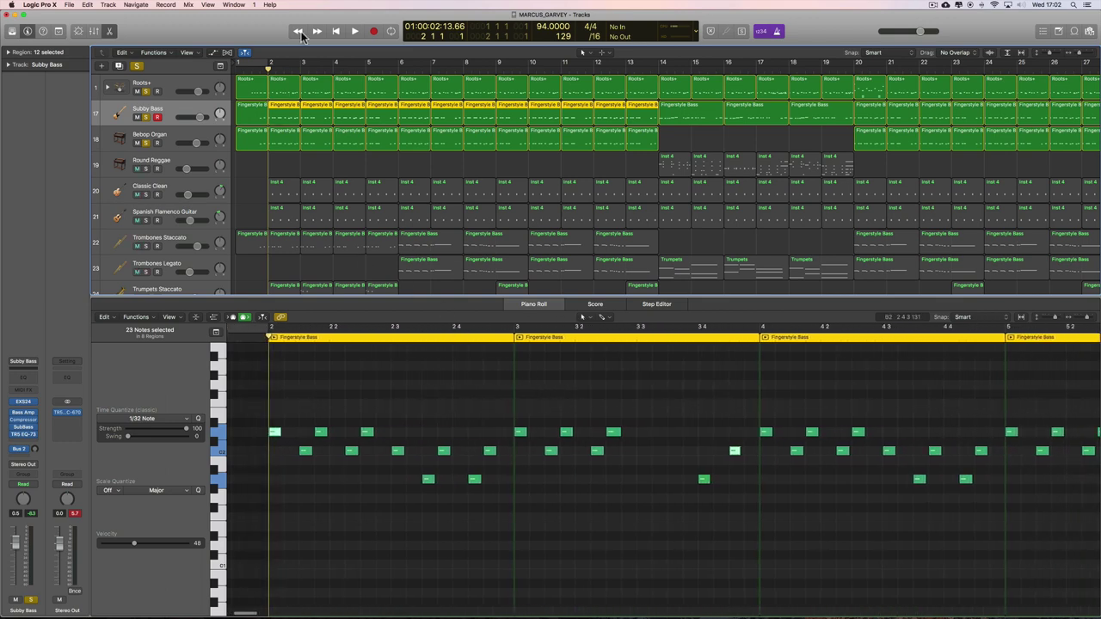
# - Play the soloed drums, bass and organ from bar 2 into bar 6, and again from bar 6 into bar 8, following the bass notes
pyautogui.press('space')
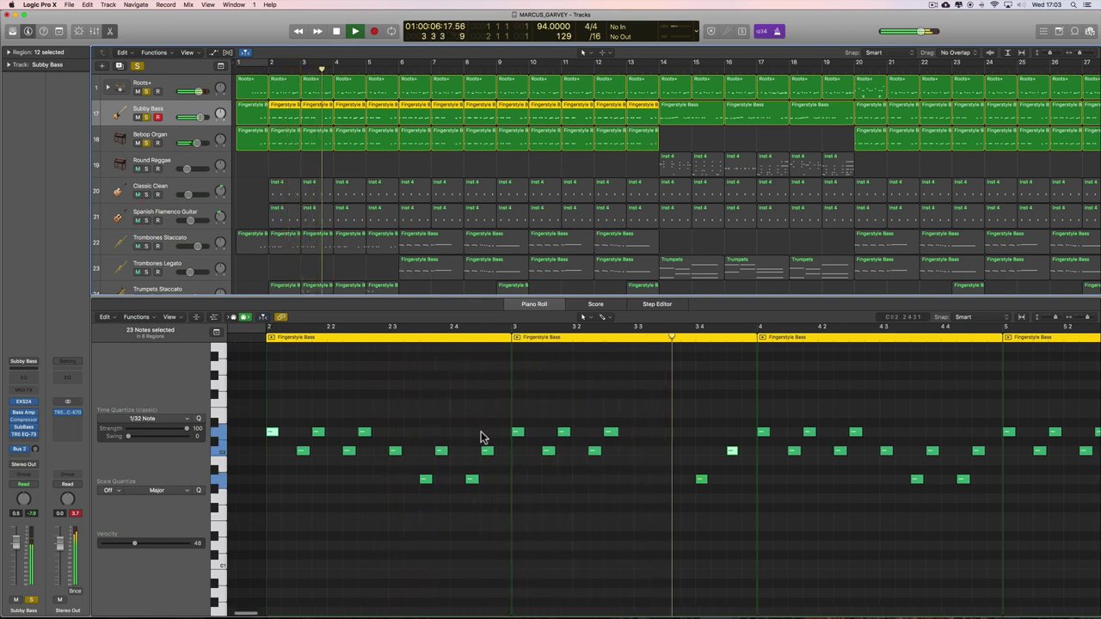
pyautogui.hscroll(2, 482, 437)
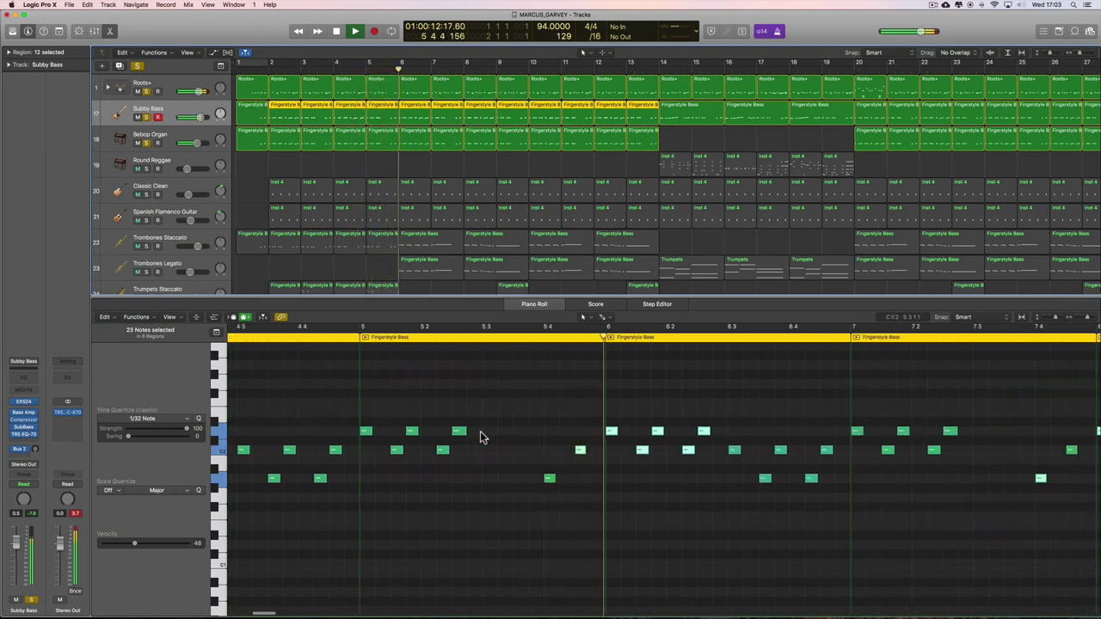
pyautogui.press('space')
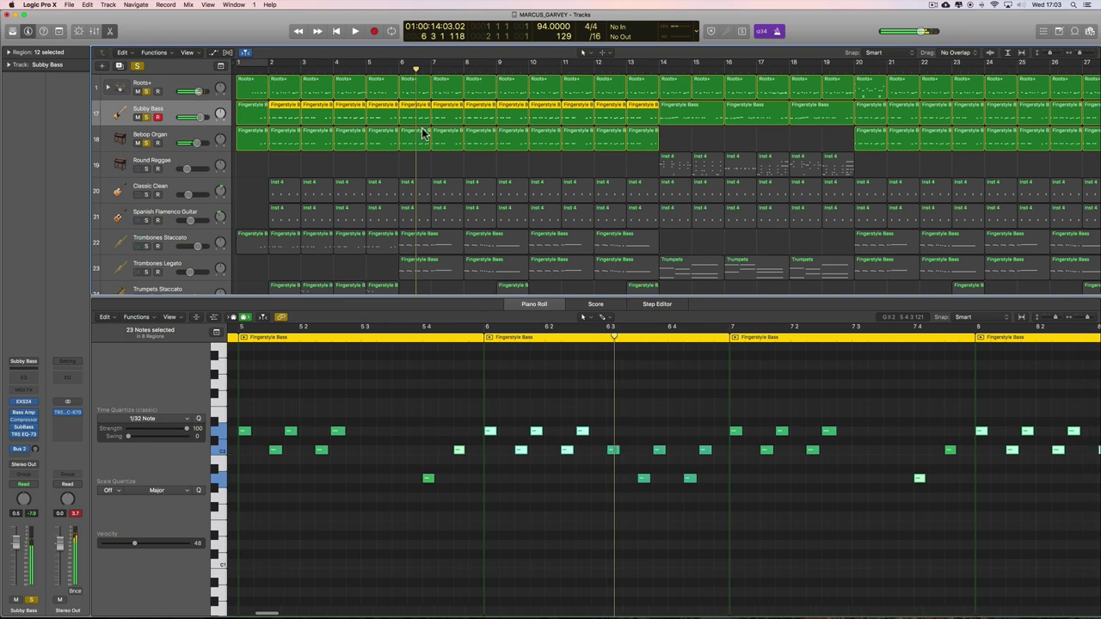
pyautogui.click(398, 68)
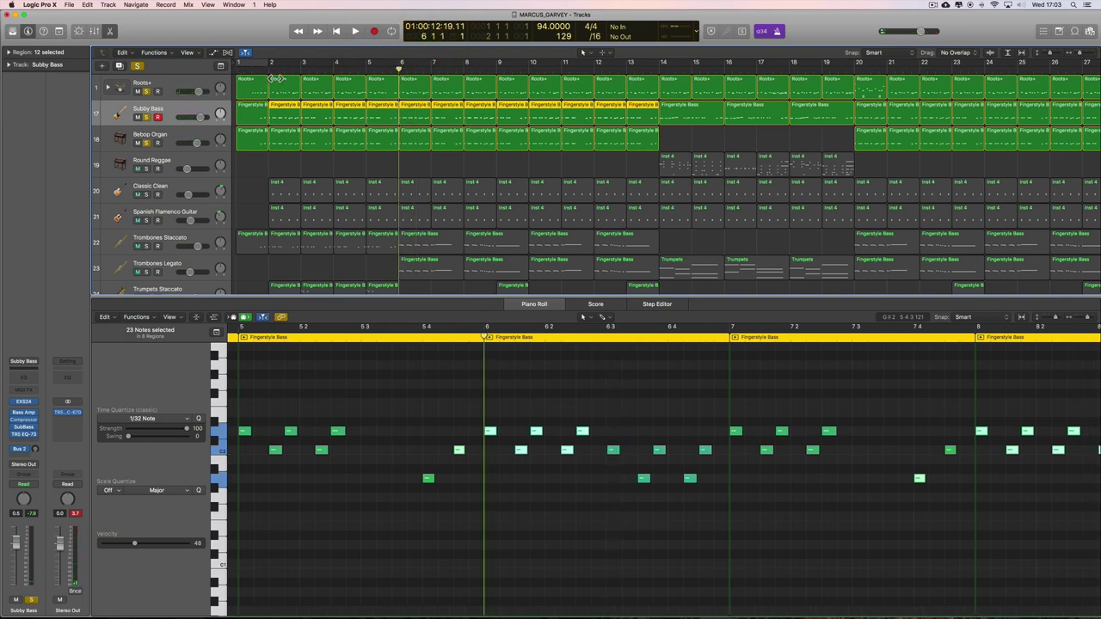
pyautogui.press('space')
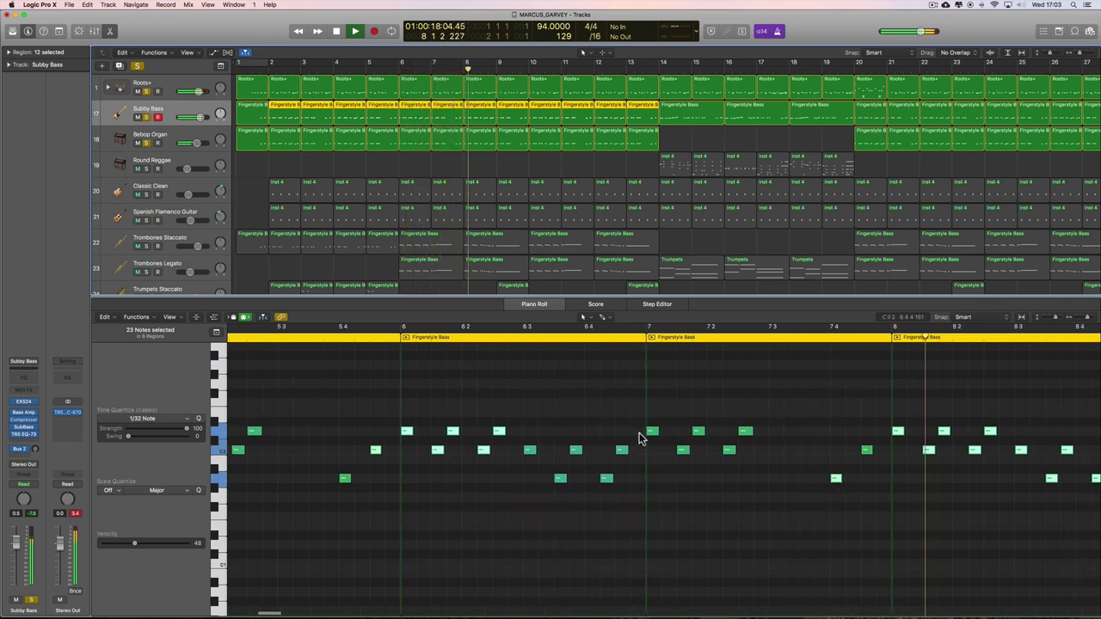
pyautogui.press('space')
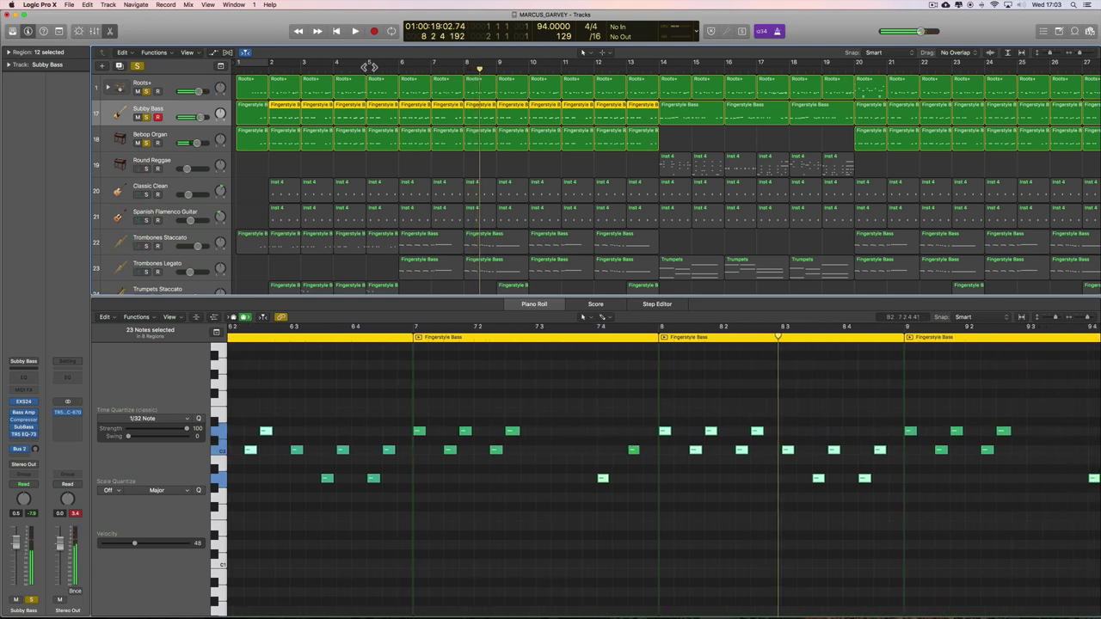
# - Move the playhead to bar 5 and open the bar 5 Roots+ region to examine its drum fill
pyautogui.click(369, 69)
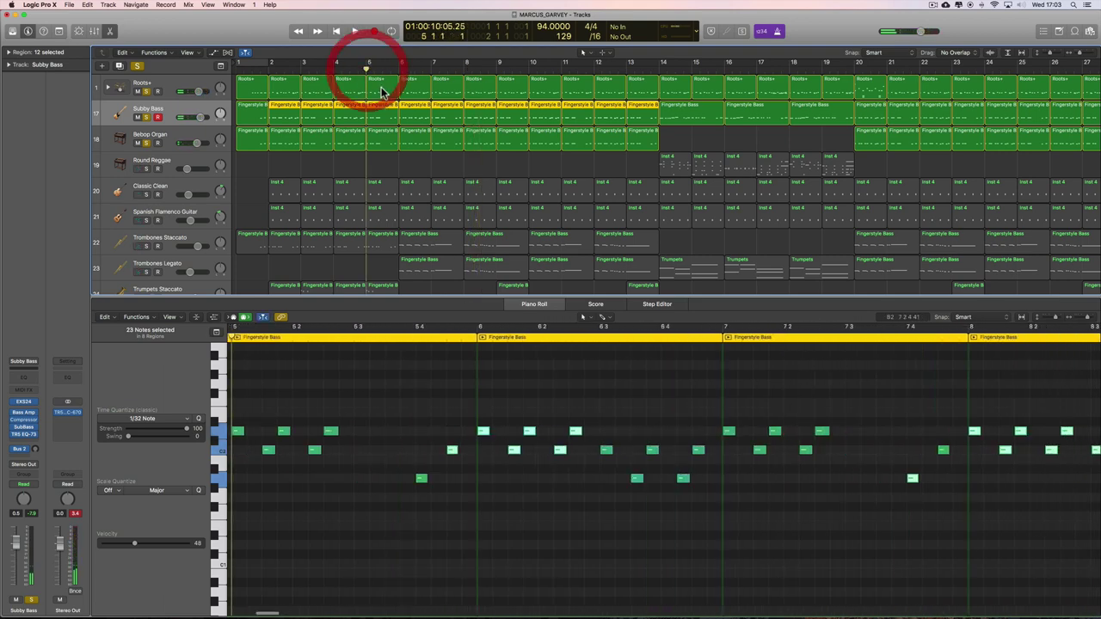
pyautogui.click(381, 86)
pyautogui.hscroll(-2, 470, 501)
pyautogui.hscroll(-4, 469, 501)
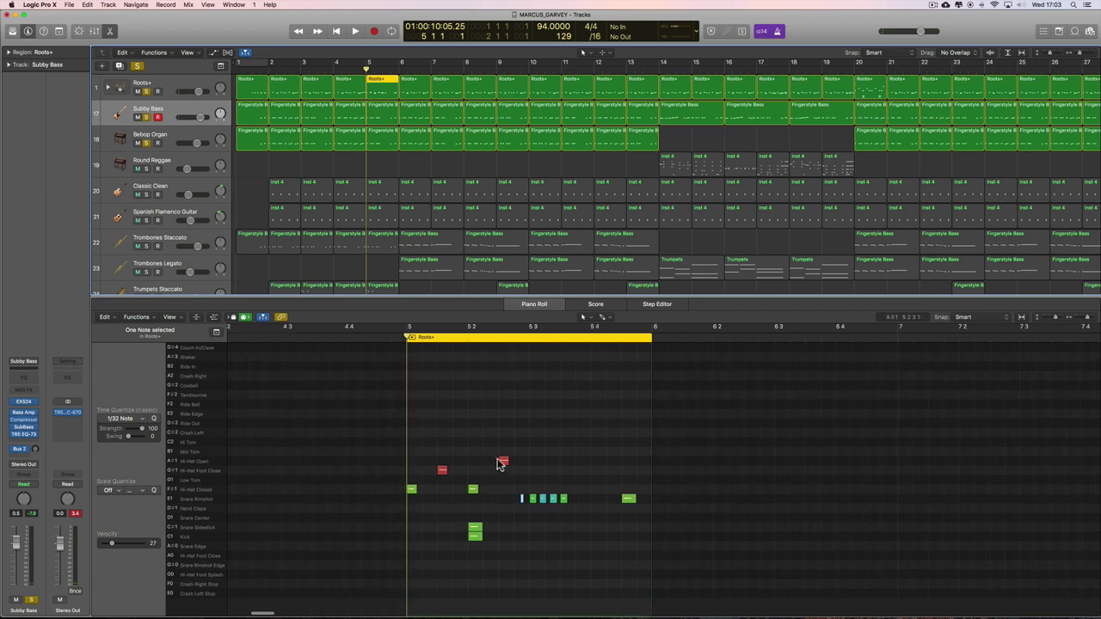
# - Set the cycle range over bars 1 to 5, ending at the start of bar 6, and play the cycled section
pyautogui.click(400, 69)
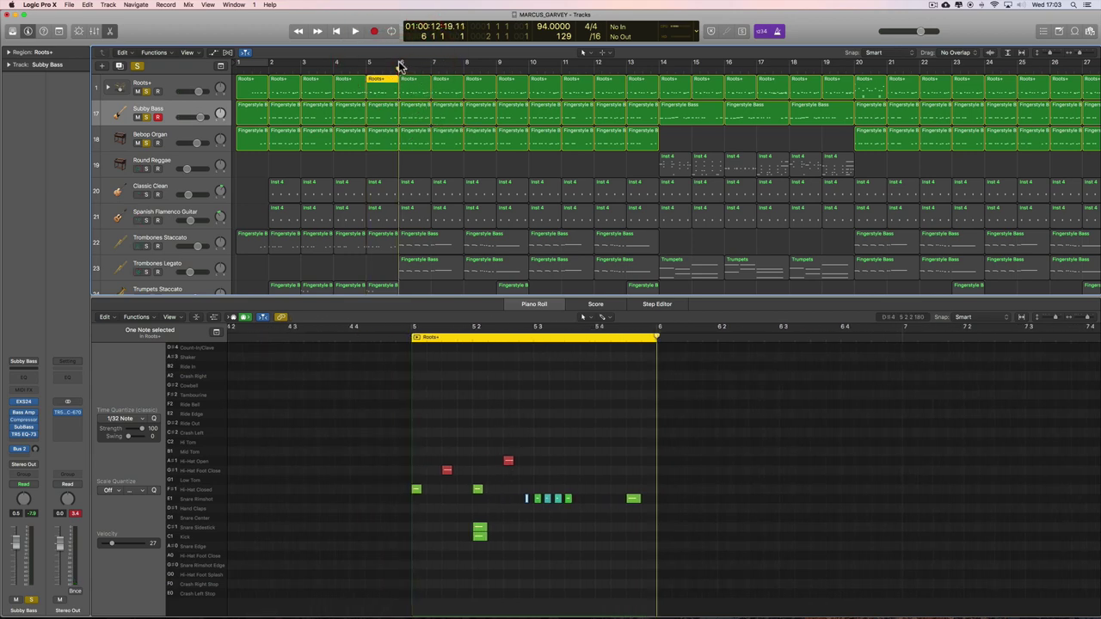
pyautogui.click(245, 62)
pyautogui.moveTo(267, 62); pyautogui.dragTo(400, 62)
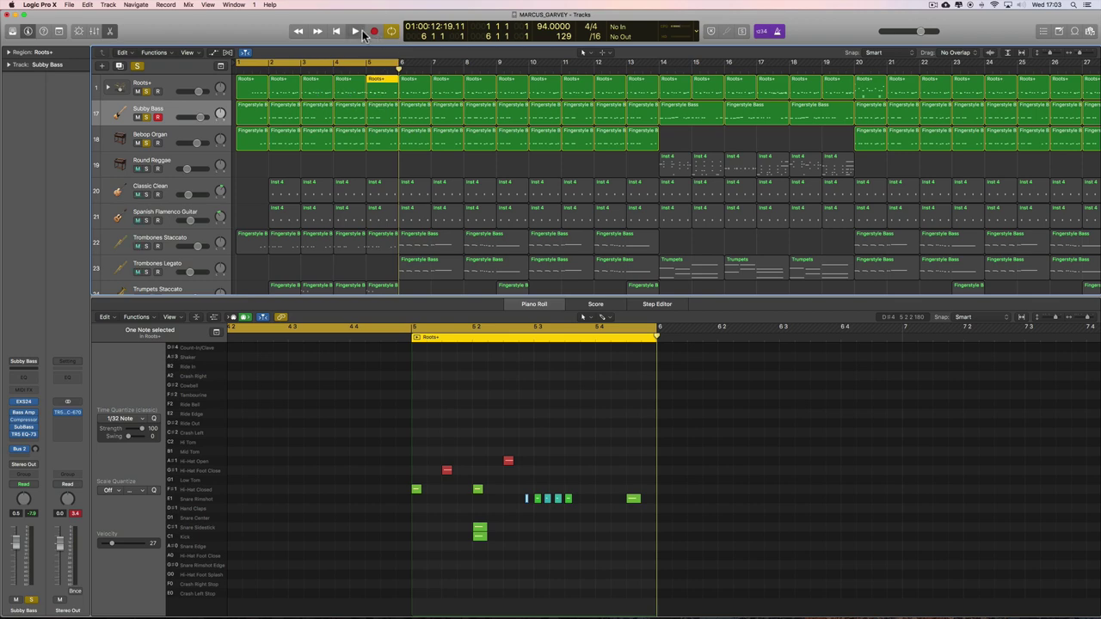
pyautogui.click(360, 31)
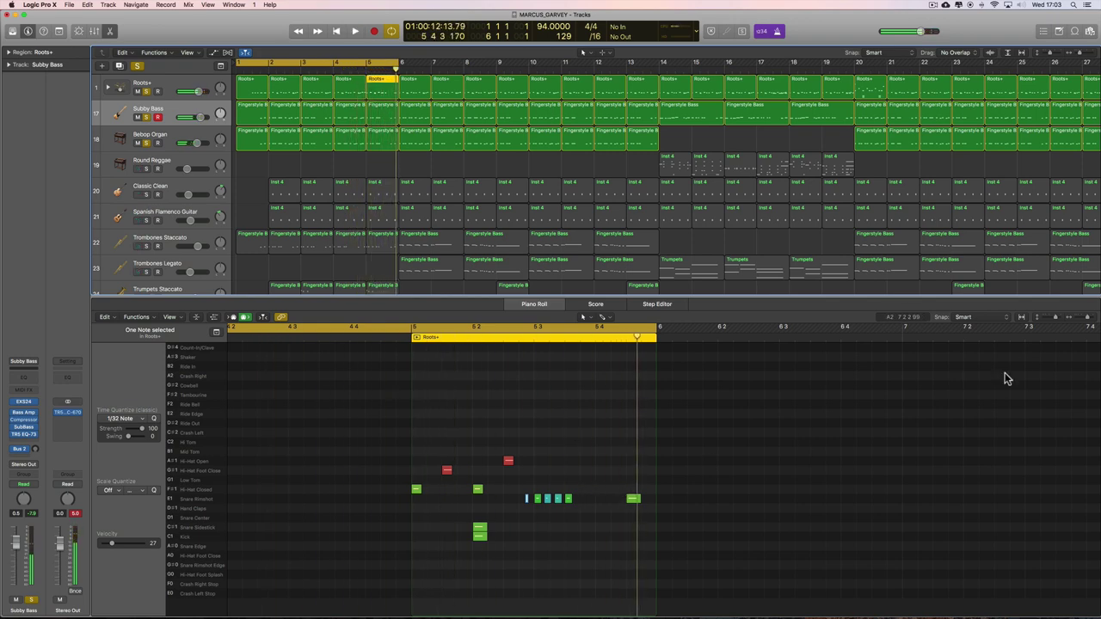
# - Zoom in on the bar 5 Roots+ drum fill and set the project's grid division finer than /16
pyautogui.click(1088, 319)
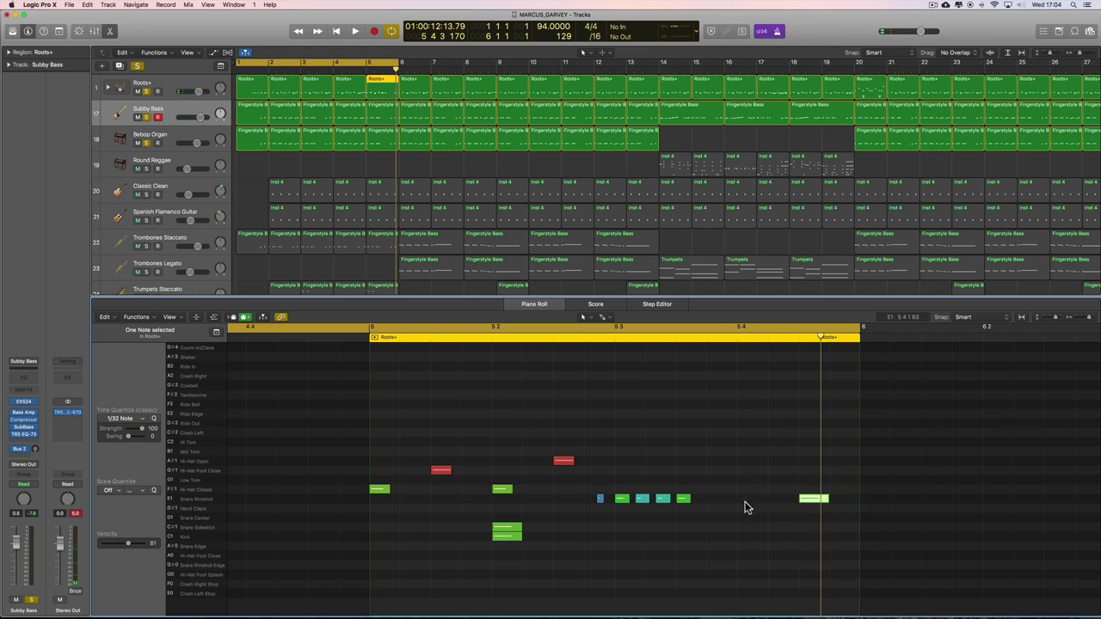
pyautogui.click(600, 39)
pyautogui.click(603, 53)
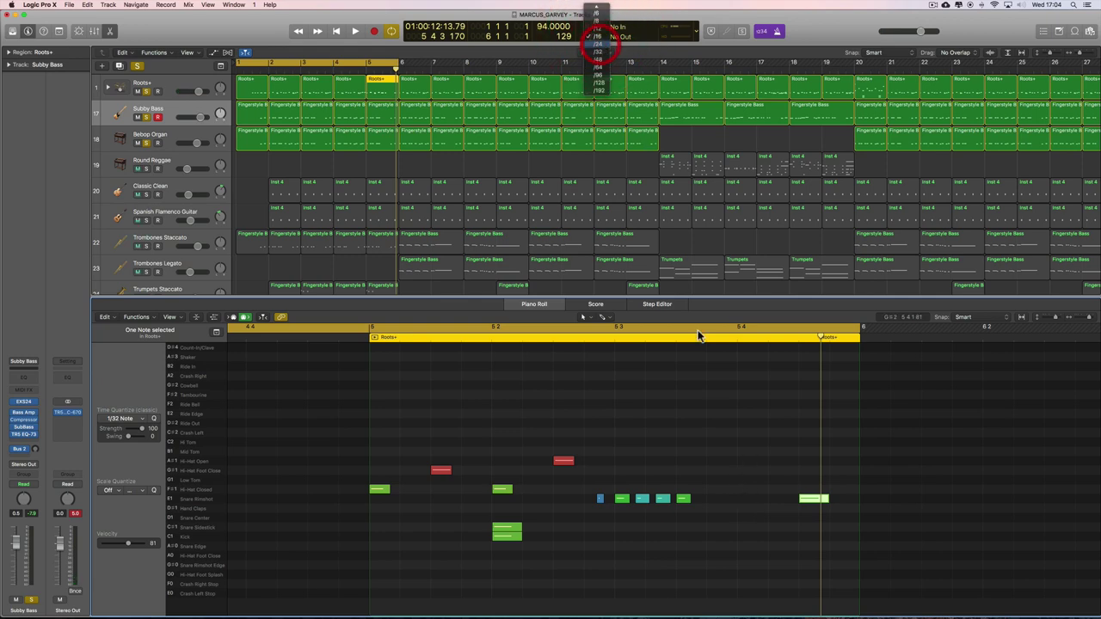
# - Set the grid division back to /16 and adjust the position of the short Snare Rimshot note opening the bar 5 fill
pyautogui.click(601, 499)
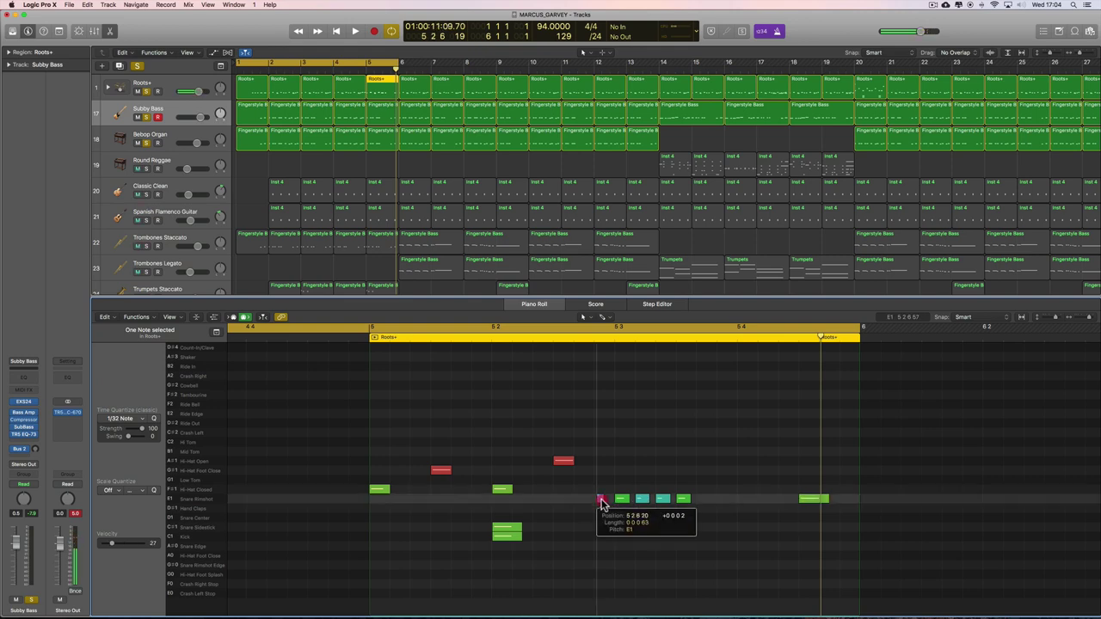
pyautogui.click(602, 503)
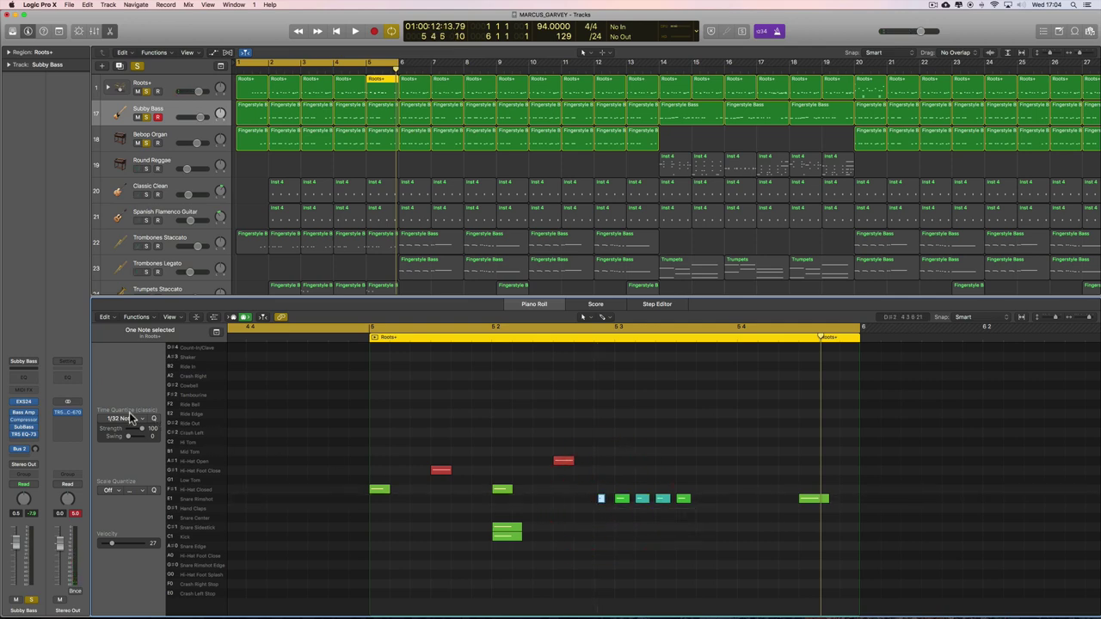
pyautogui.click(598, 41)
pyautogui.click(596, 31)
pyautogui.moveTo(602, 503); pyautogui.dragTo(597, 502)
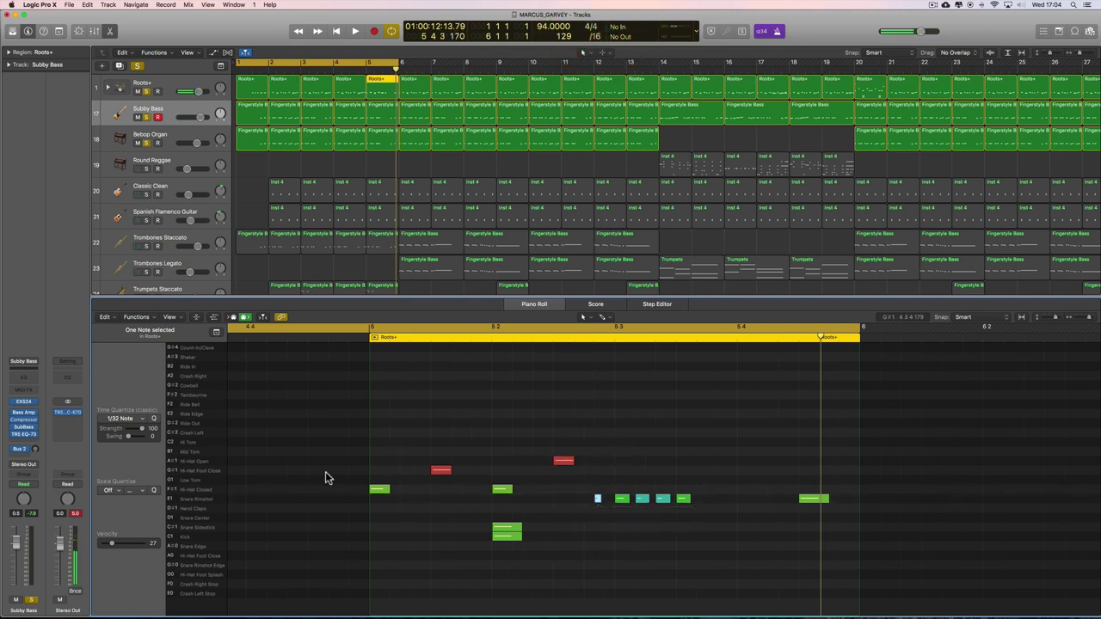
pyautogui.click(600, 502)
# - Play the bar 5 drum fill repeatedly, starting from just before bar 5, to check its timing with the bass and organ
pyautogui.click(363, 338)
pyautogui.press('space')
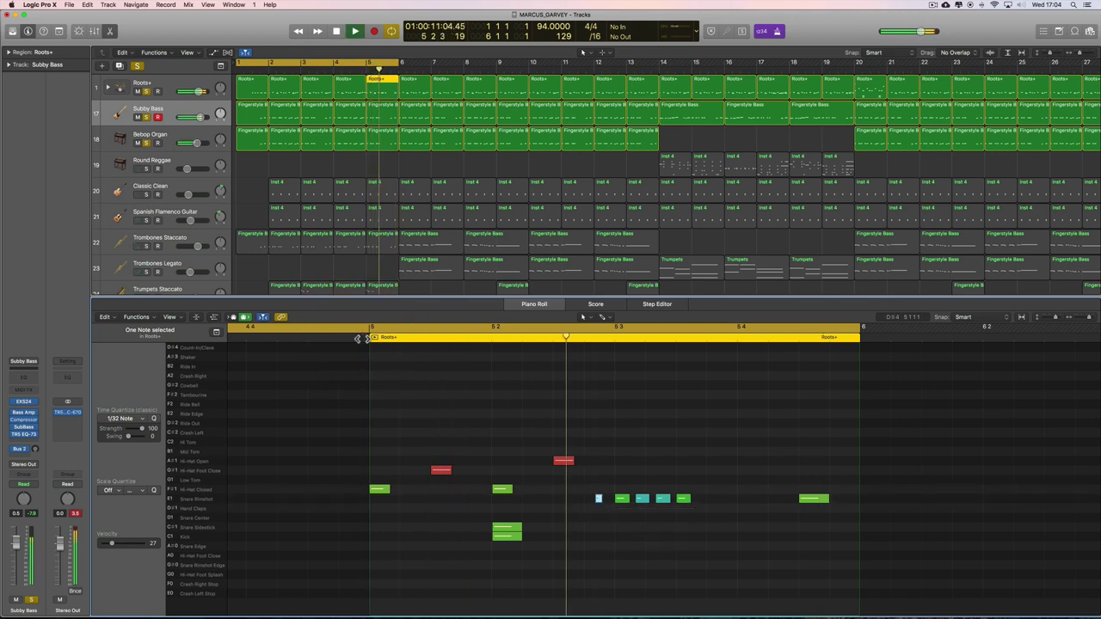
pyautogui.press('space')
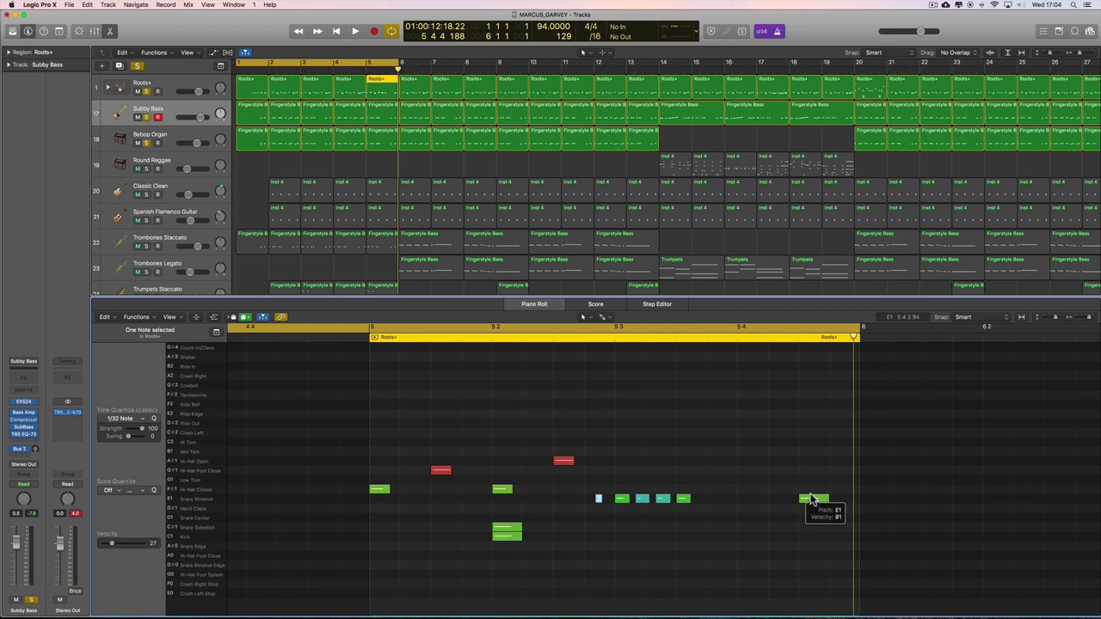
pyautogui.press('space')
pyautogui.click(336, 336)
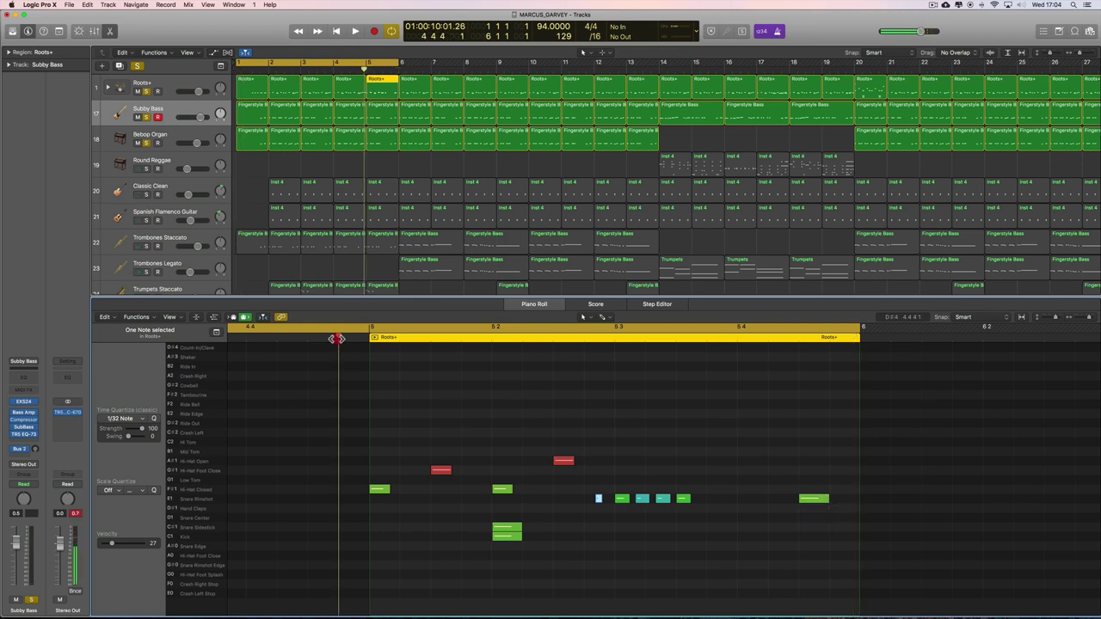
pyautogui.doubleClick(336, 337)
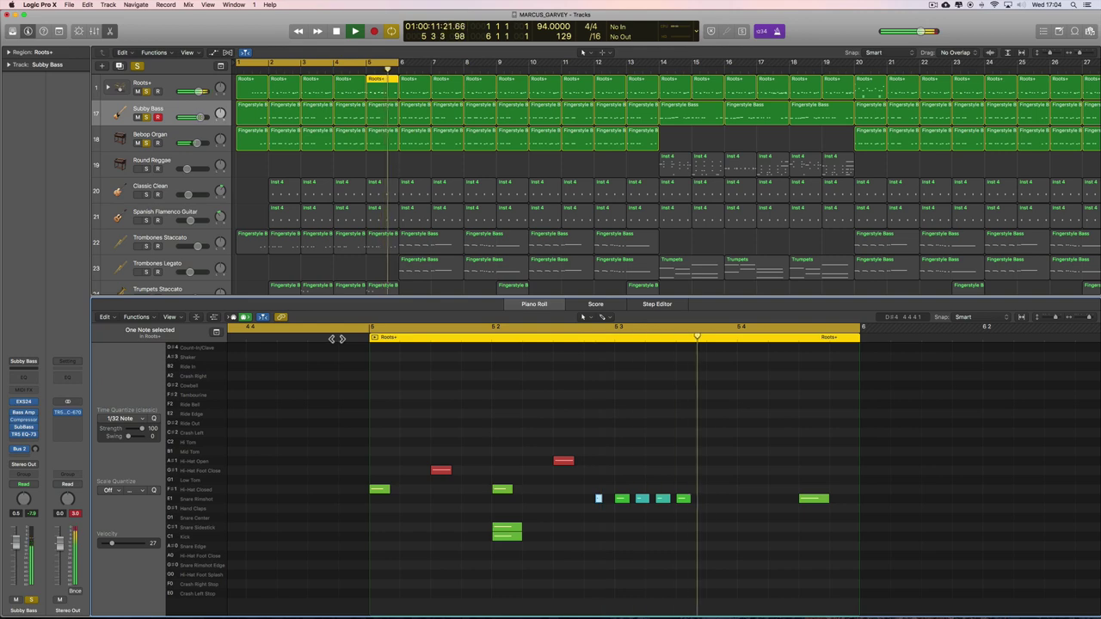
pyautogui.press('space')
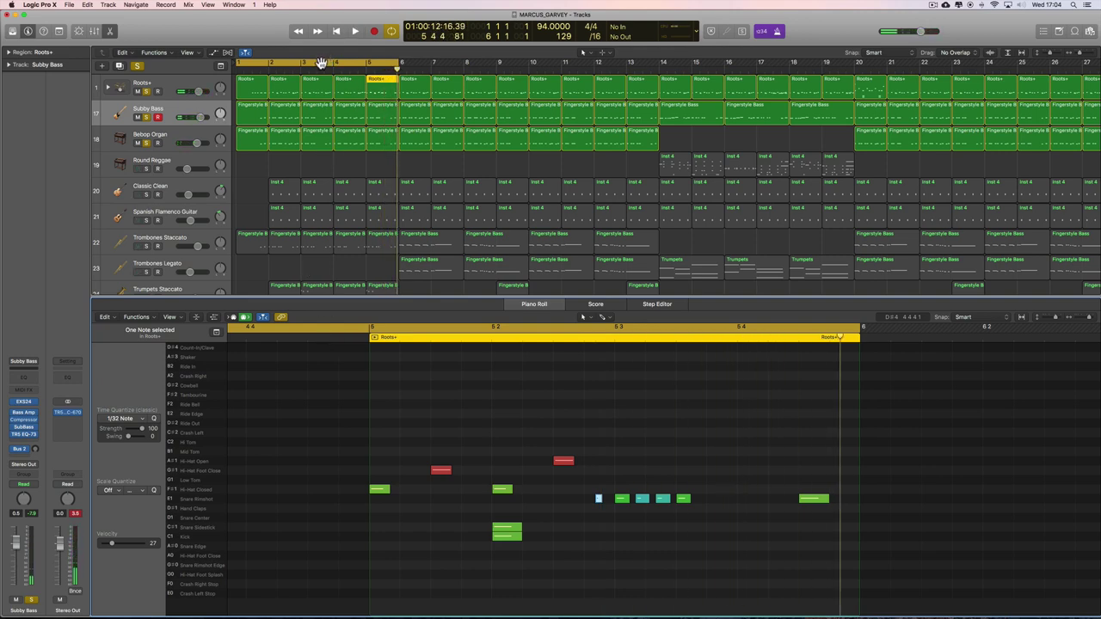
# - Set the cycle range from bar 6 to bar 14 and play the section, turning cycling off near its end and stopping at bar 14
pyautogui.moveTo(321, 63); pyautogui.dragTo(482, 65)
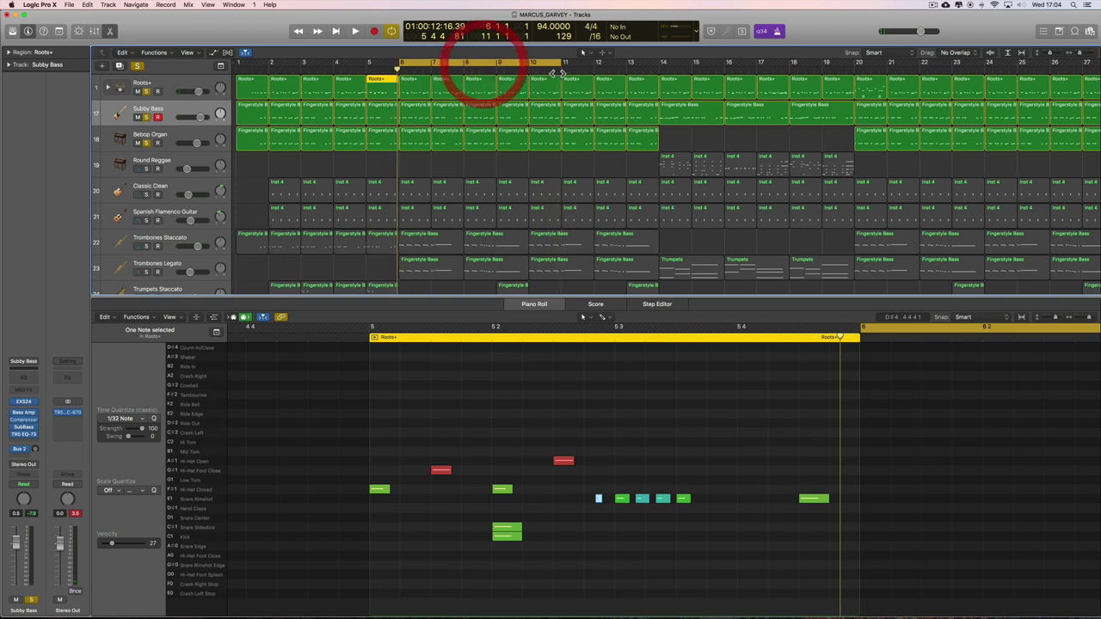
pyautogui.moveTo(557, 73); pyautogui.dragTo(658, 73)
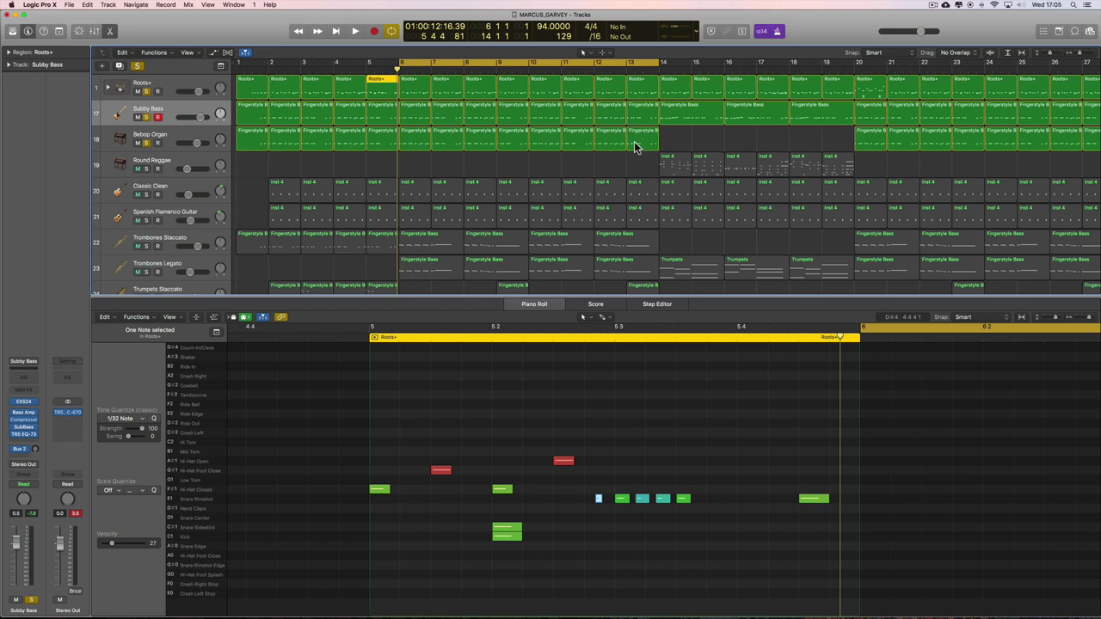
pyautogui.press('space')
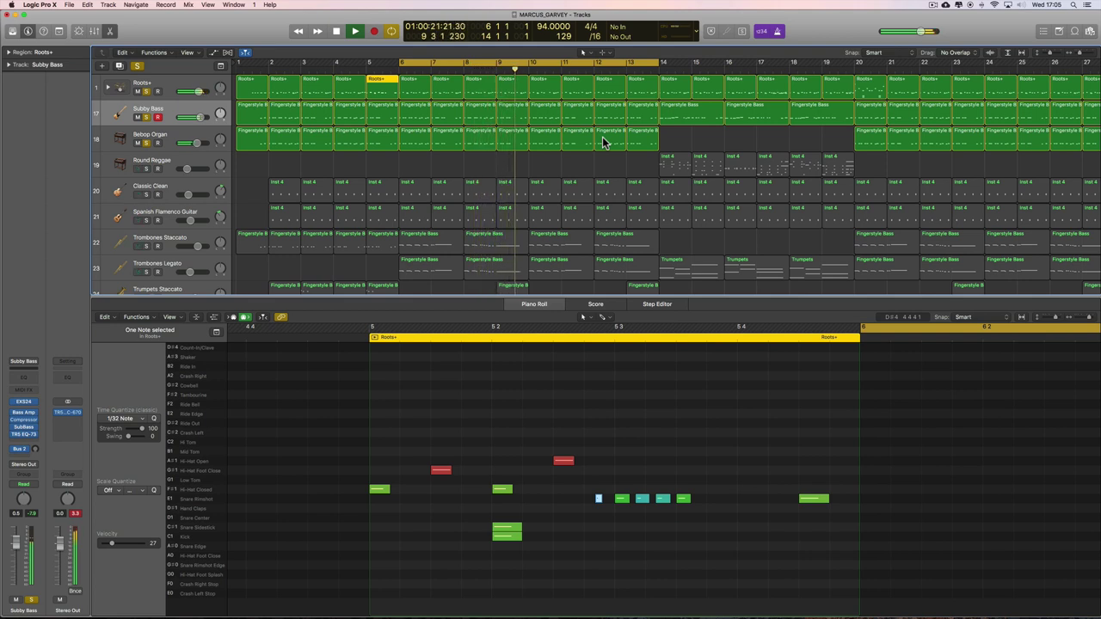
pyautogui.hscroll(1, 670, 144)
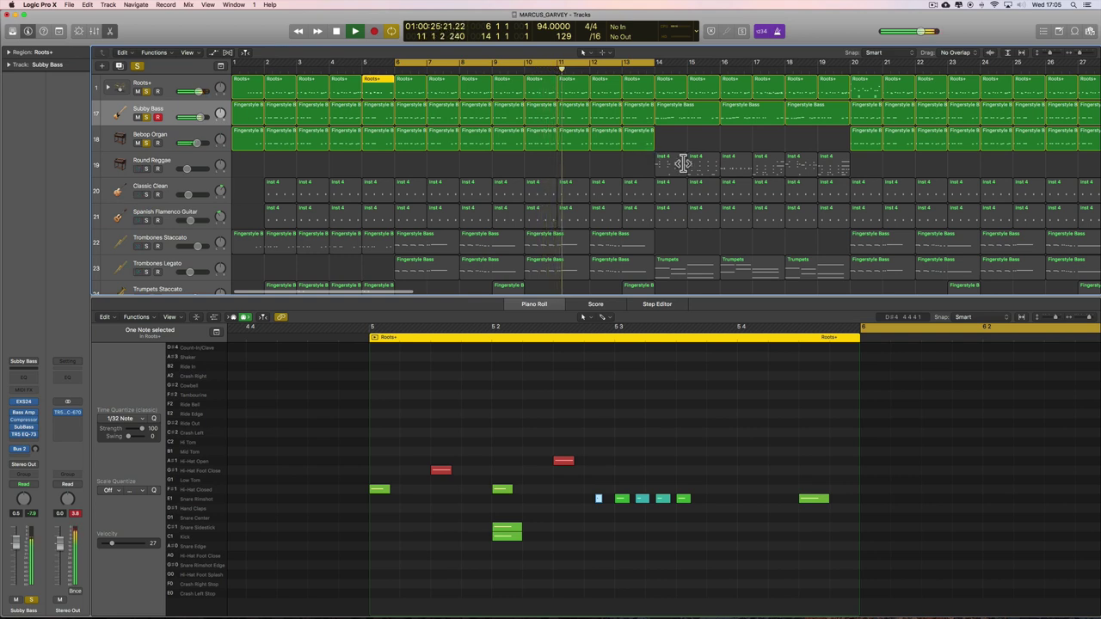
pyautogui.hscroll(2, 634, 156)
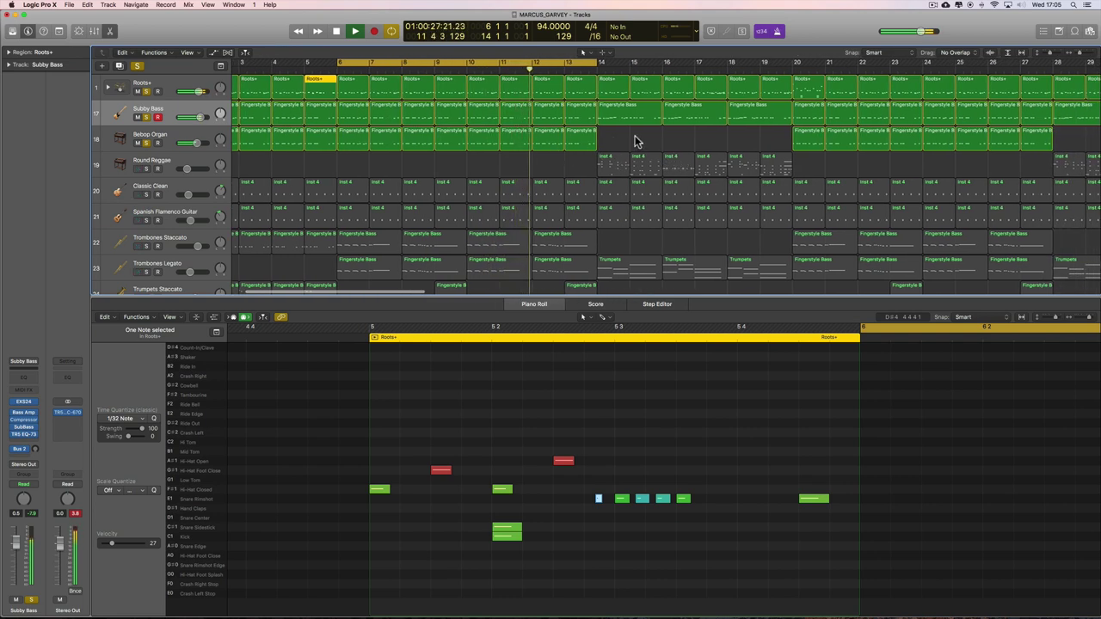
pyautogui.hscroll(1, 635, 140)
pyautogui.hscroll(1, 637, 140)
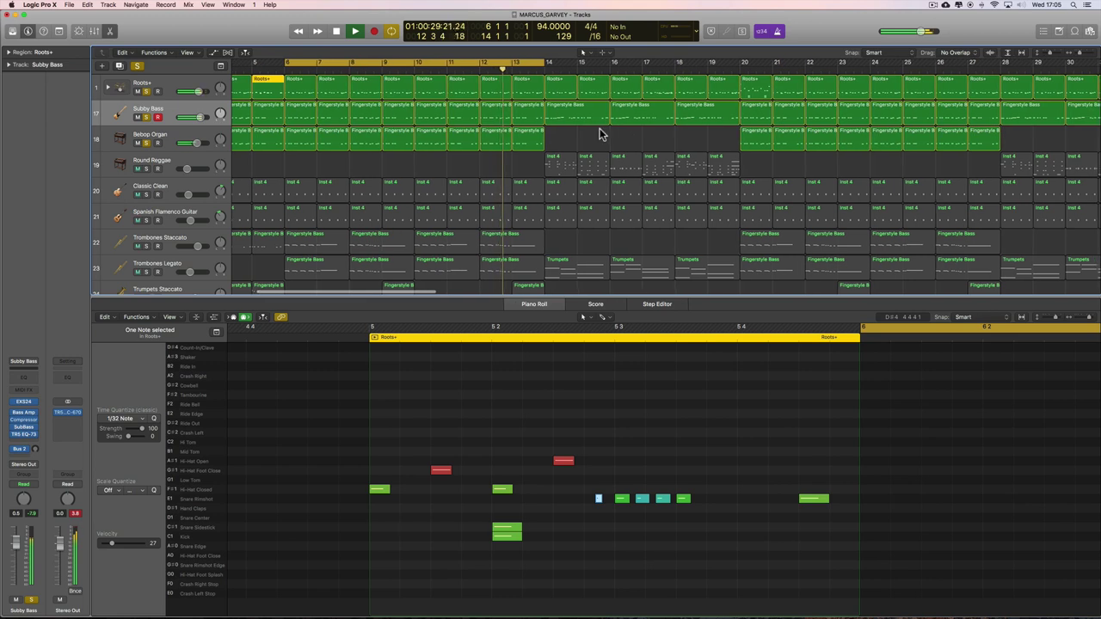
pyautogui.click(392, 32)
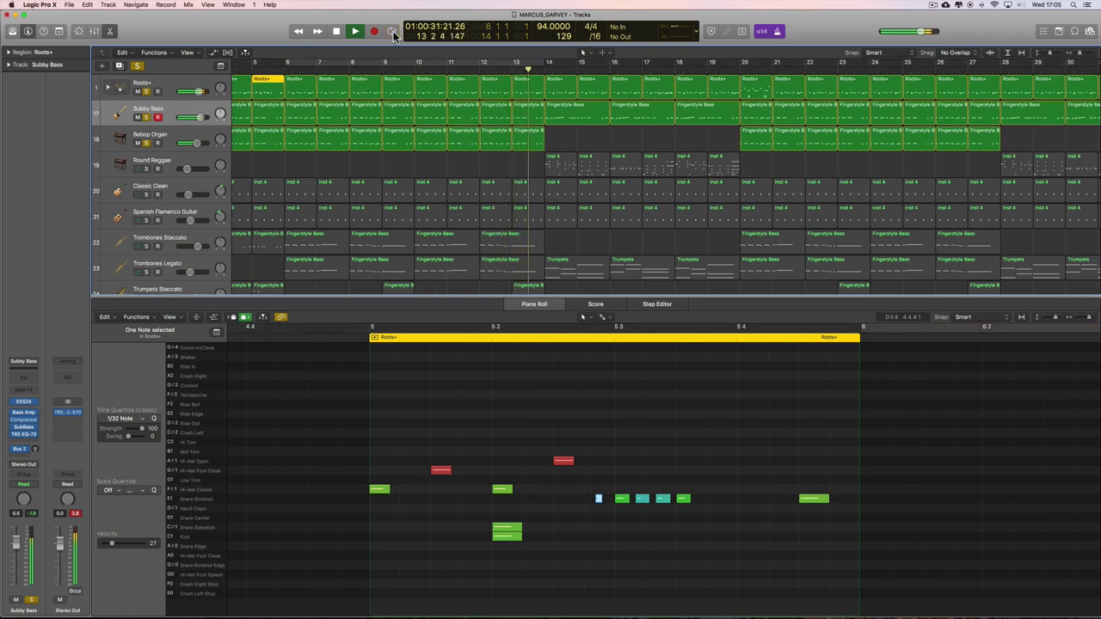
pyautogui.press('space')
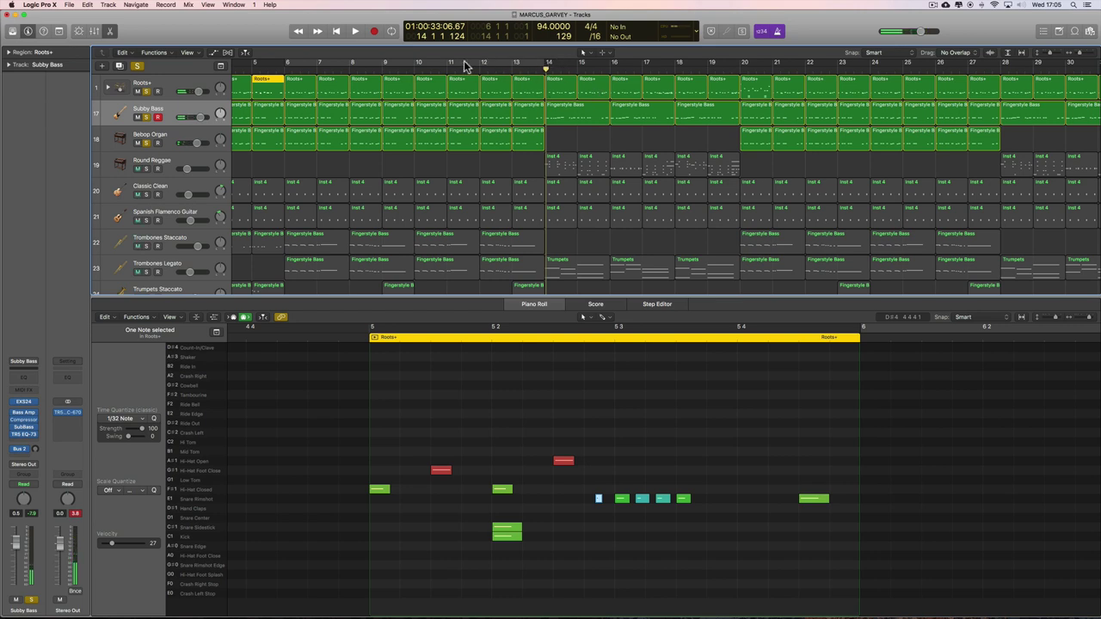
# - Set the cycle range from bar 14 to bar 20
pyautogui.click(399, 62)
pyautogui.moveTo(399, 62); pyautogui.dragTo(646, 67)
pyautogui.moveTo(807, 64); pyautogui.dragTo(741, 66)
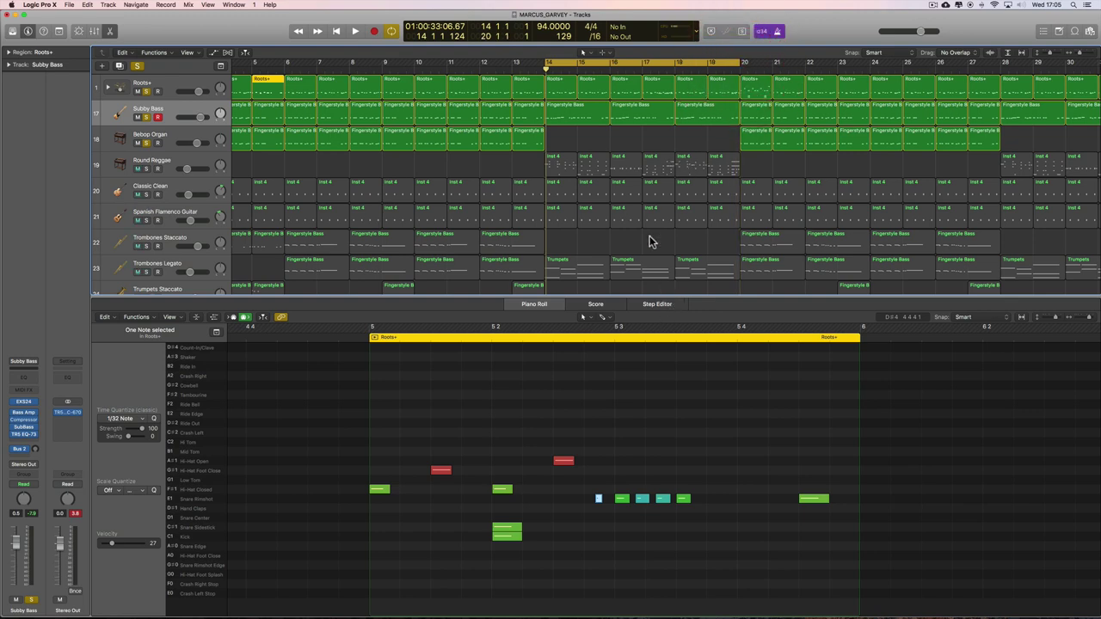
# - Select the six Roots+ drum regions in bars 14 to 19 and examine their notes together in the Piano Roll
pyautogui.moveTo(712, 140); pyautogui.dragTo(571, 87)
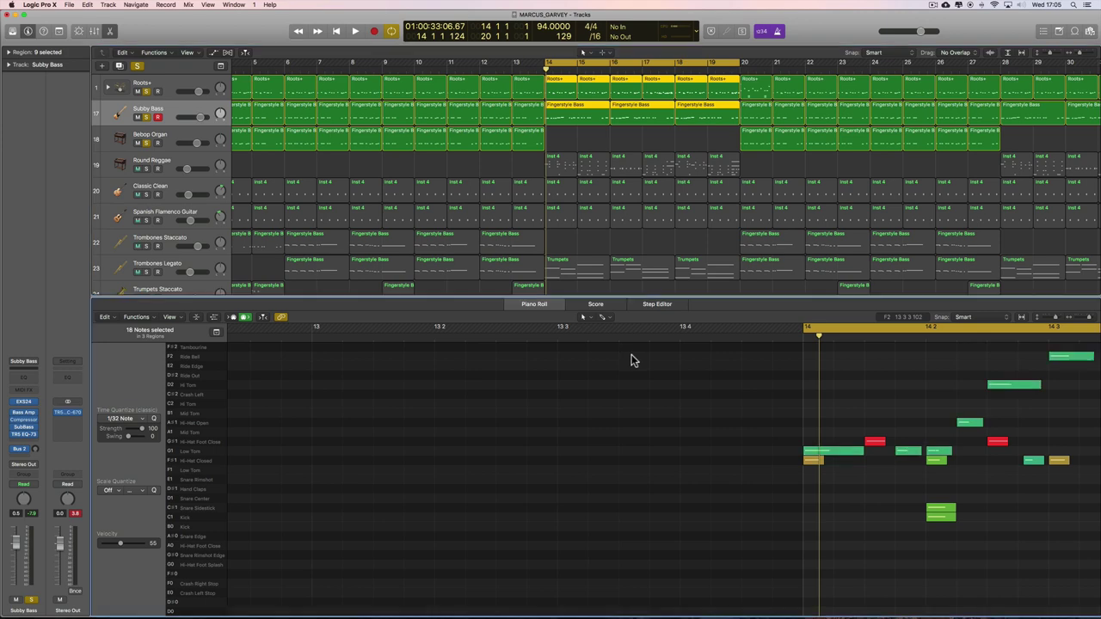
pyautogui.click(654, 135)
pyautogui.click(560, 81)
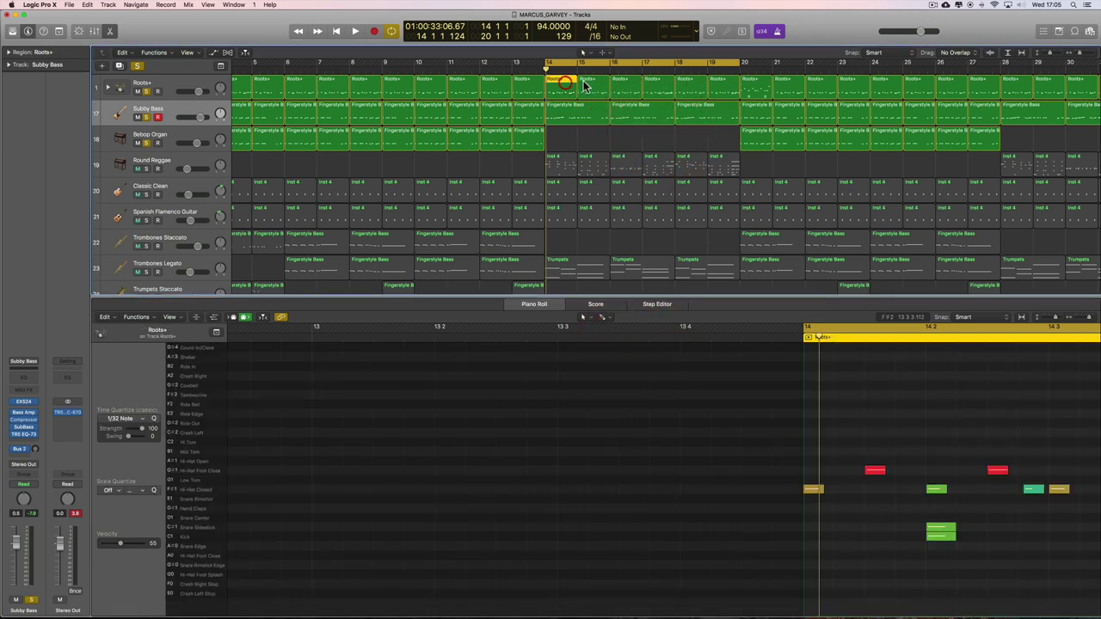
pyautogui.keyDown('shift'); pyautogui.click(590, 81); pyautogui.keyUp('shift')
pyautogui.keyDown('shift'); pyautogui.click(616, 84); pyautogui.keyUp('shift')
pyautogui.keyDown('shift'); pyautogui.click(668, 82); pyautogui.keyUp('shift')
pyautogui.keyDown('shift'); pyautogui.click(696, 85); pyautogui.keyUp('shift')
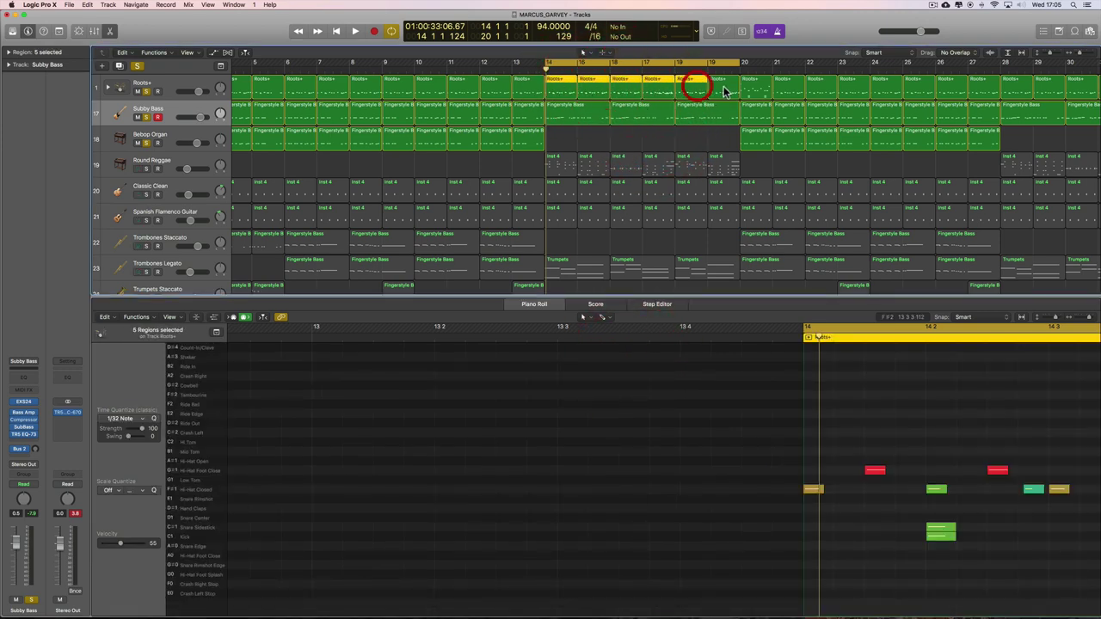
pyautogui.click(1082, 319)
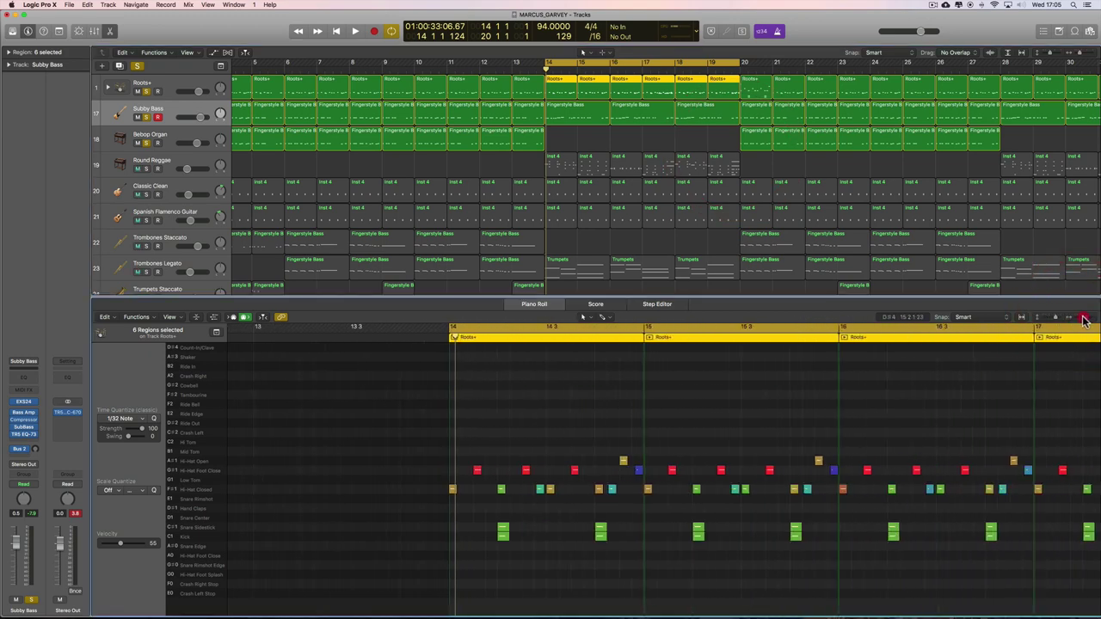
pyautogui.hscroll(5, 1027, 369)
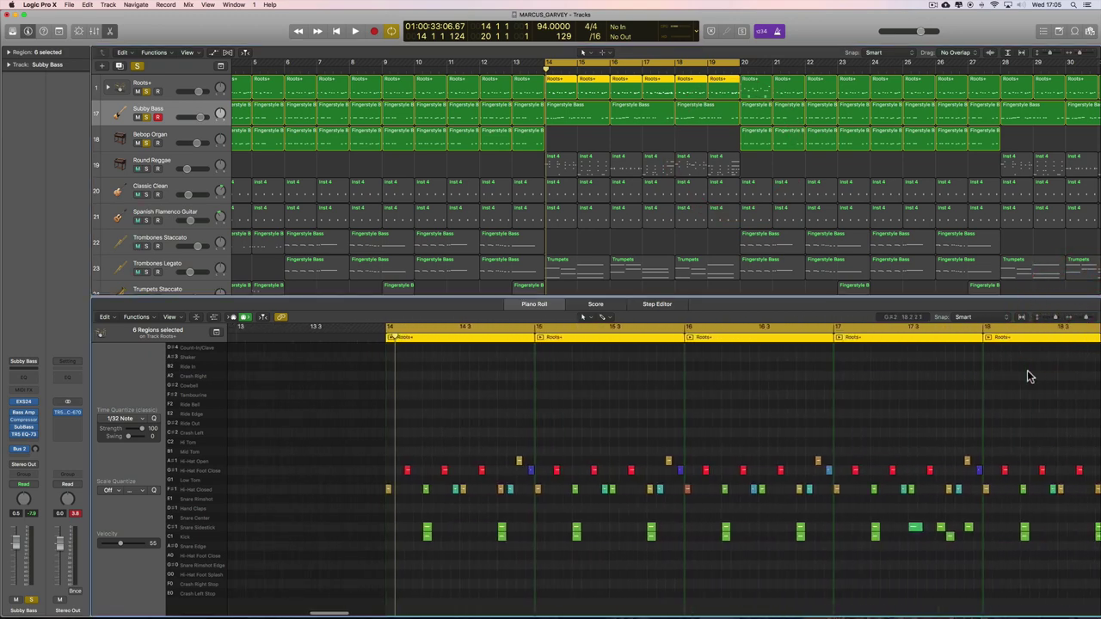
pyautogui.click(1084, 319)
# - Play the cycled drums and bass from bar 14 repeatedly, following the drum variation in bar 17
pyautogui.press('space')
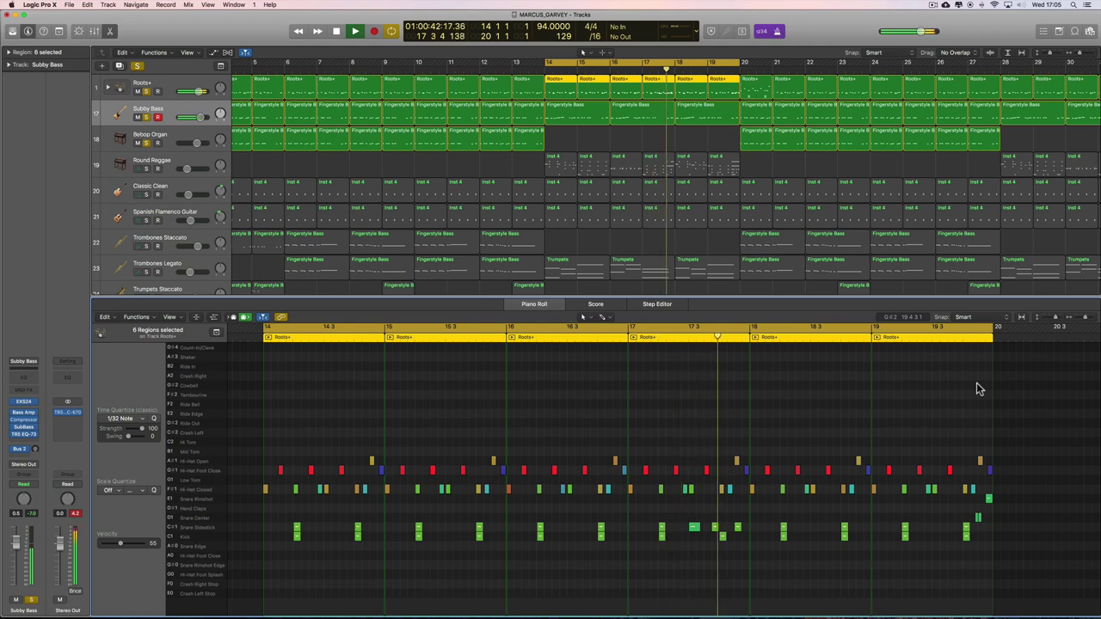
pyautogui.press('space')
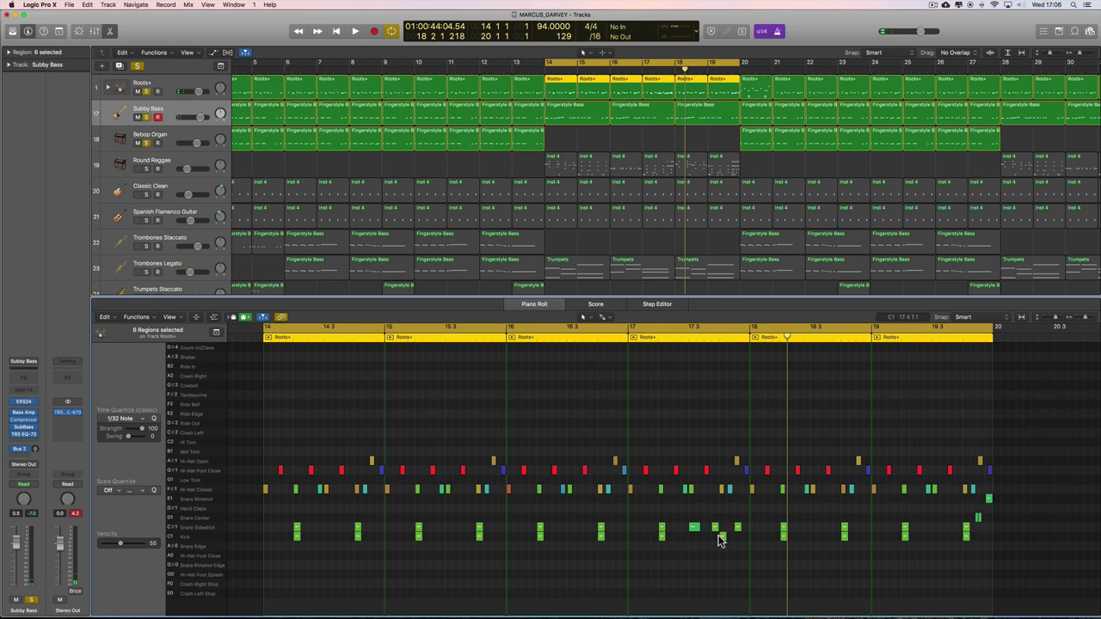
pyautogui.press('space')
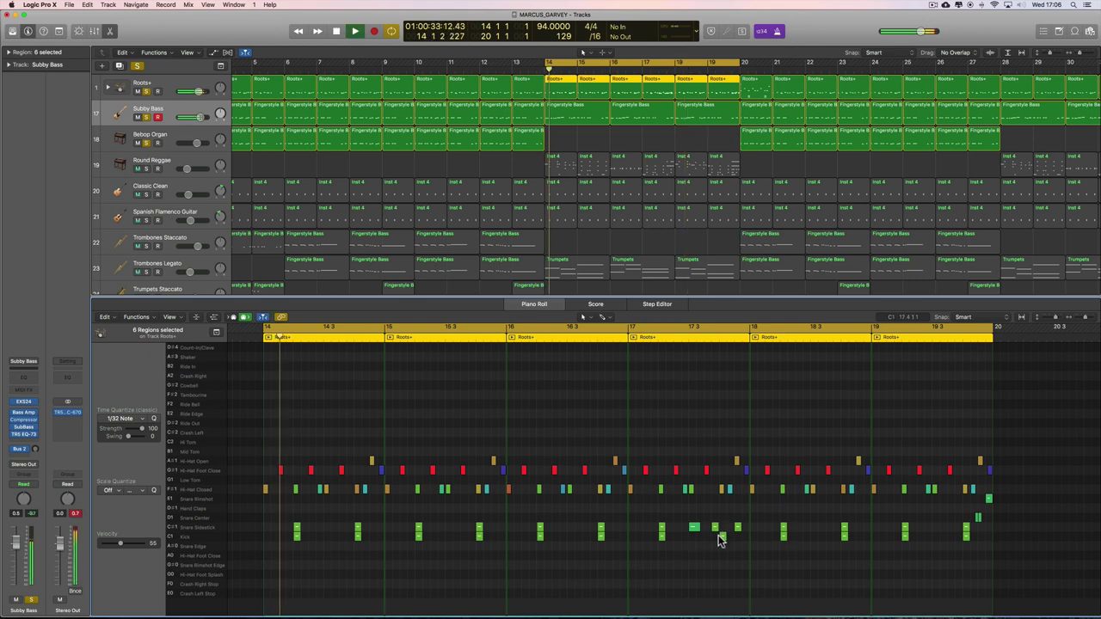
pyautogui.click(1066, 318)
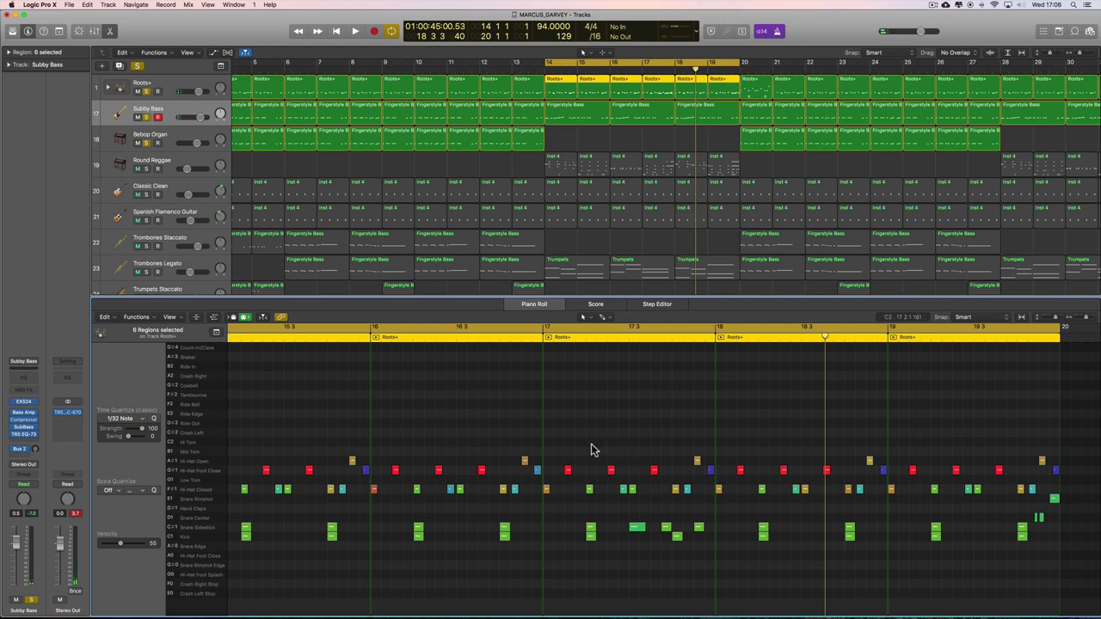
pyautogui.click(709, 338)
pyautogui.press('space')
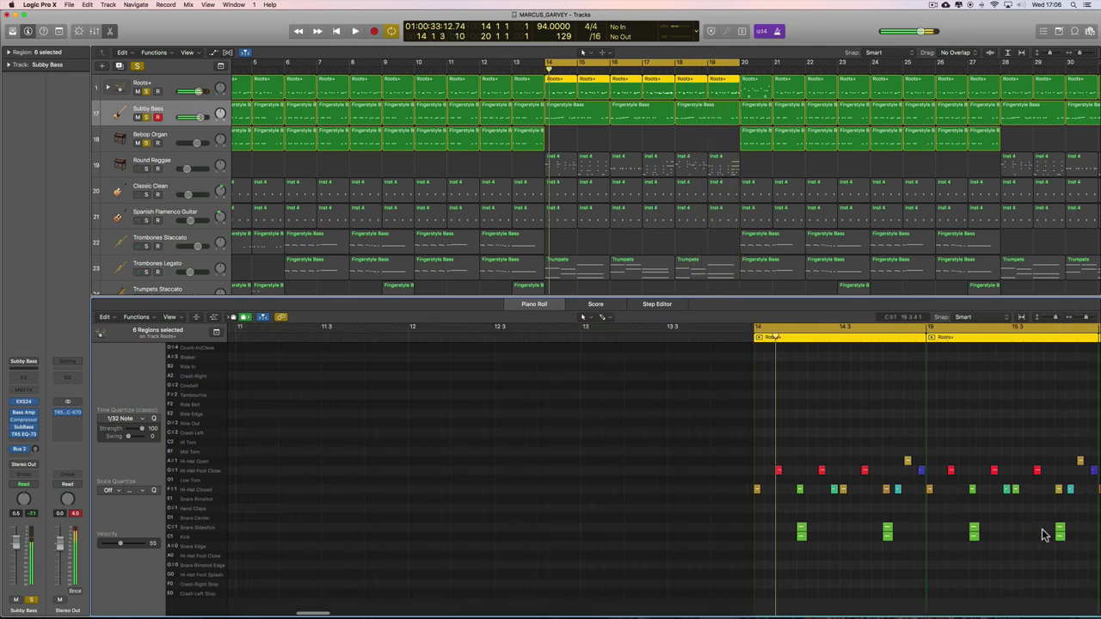
# - Set the cycle range from bar 20 to bar 28, and open and play the bar 20 Roots+ region
pyautogui.moveTo(645, 68); pyautogui.dragTo(820, 66)
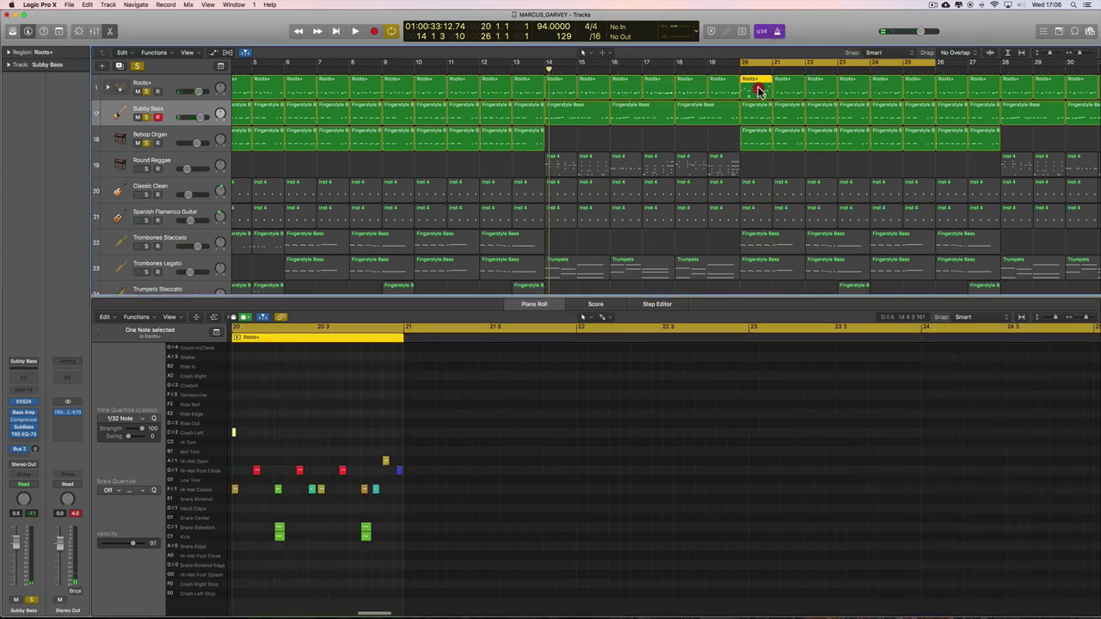
pyautogui.click(756, 86)
pyautogui.press('space')
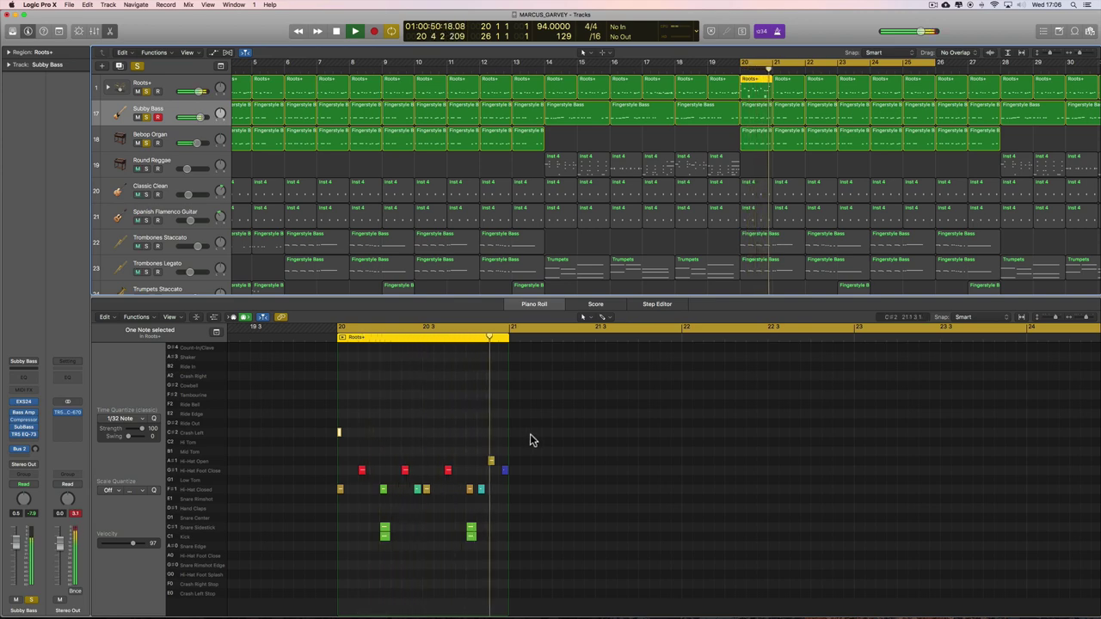
pyautogui.press('space')
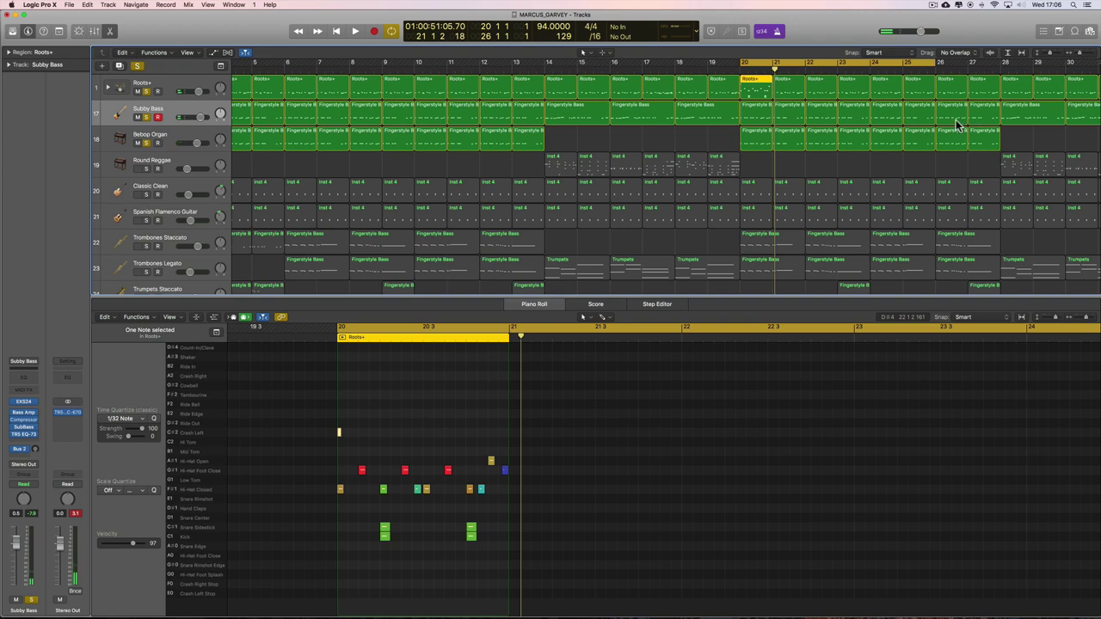
pyautogui.hscroll(10, 952, 120)
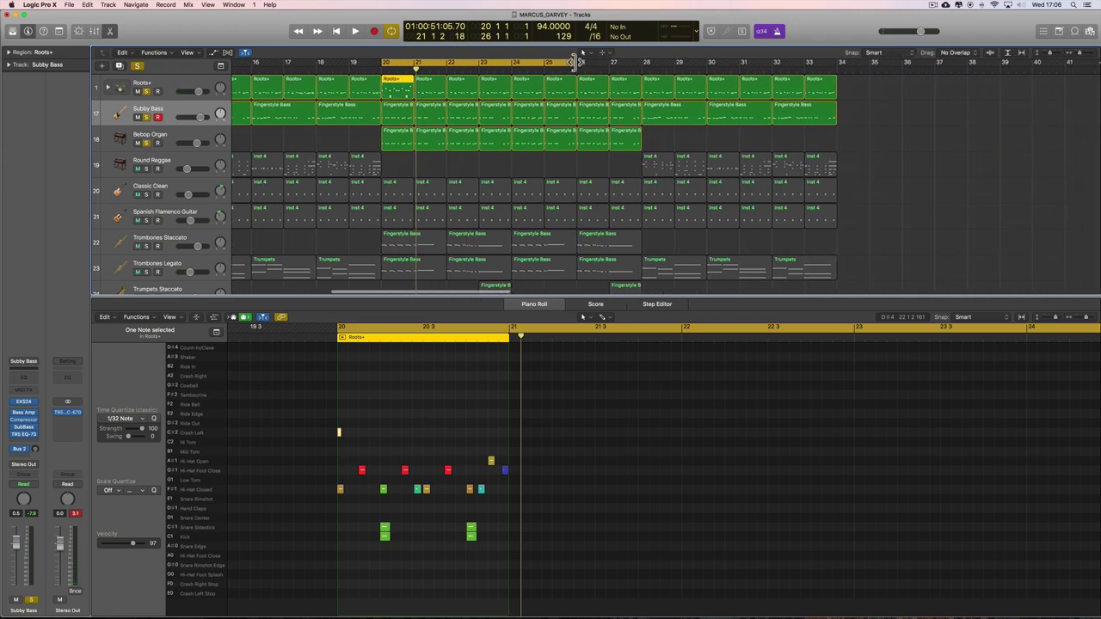
pyautogui.moveTo(574, 62); pyautogui.dragTo(641, 61)
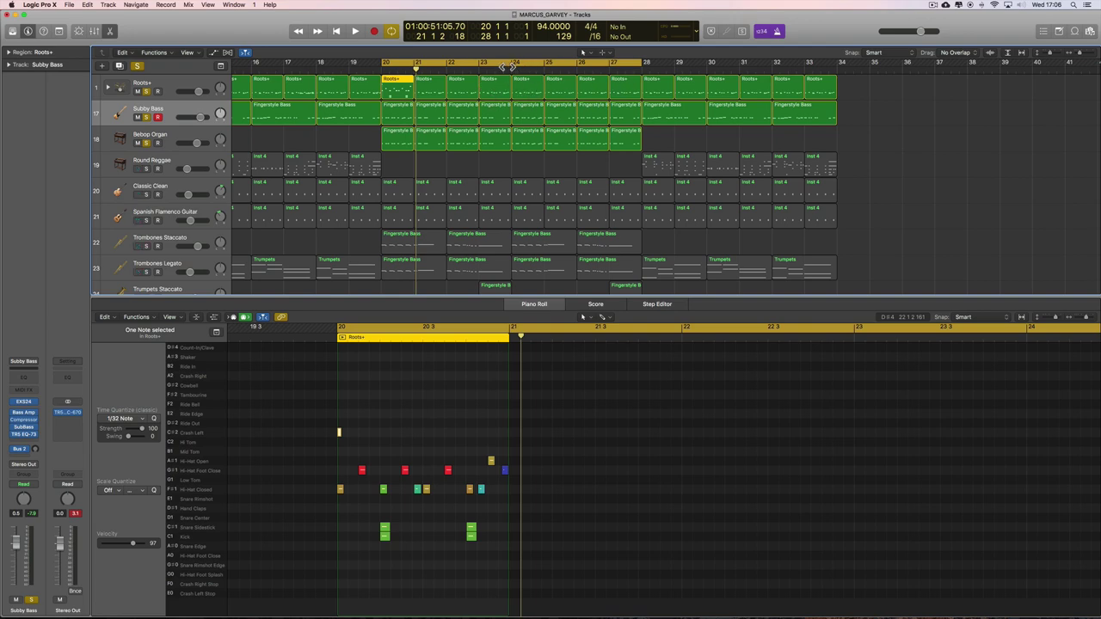
# - Set the cycle range from bar 28 to bar 34 and play the start of that section
pyautogui.moveTo(485, 65); pyautogui.dragTo(744, 65)
pyautogui.moveTo(901, 64); pyautogui.dragTo(836, 69)
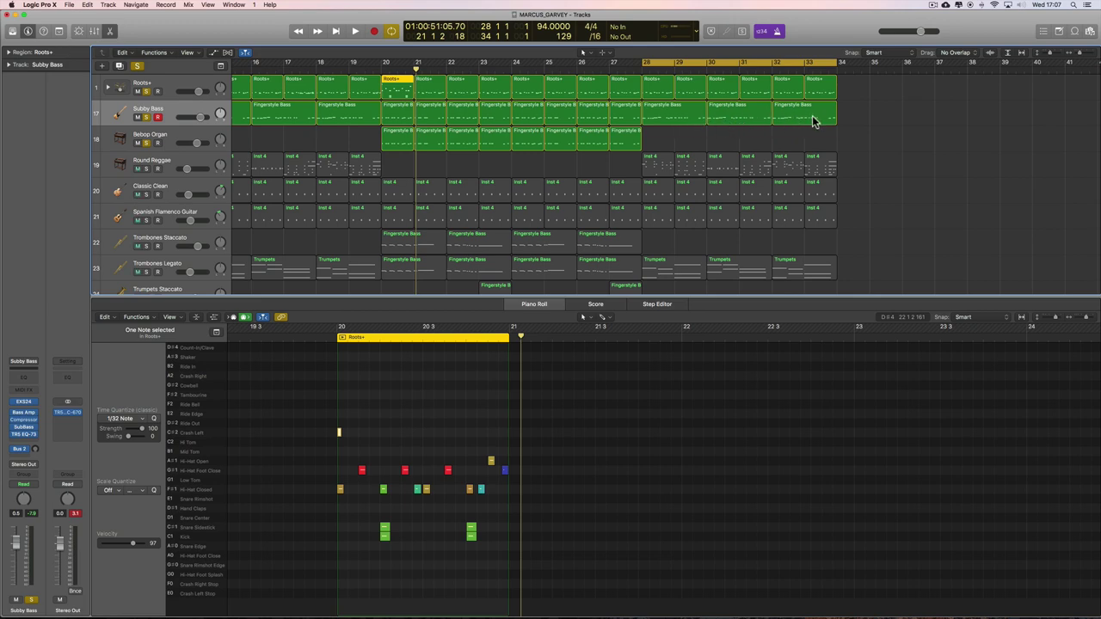
pyautogui.press('space')
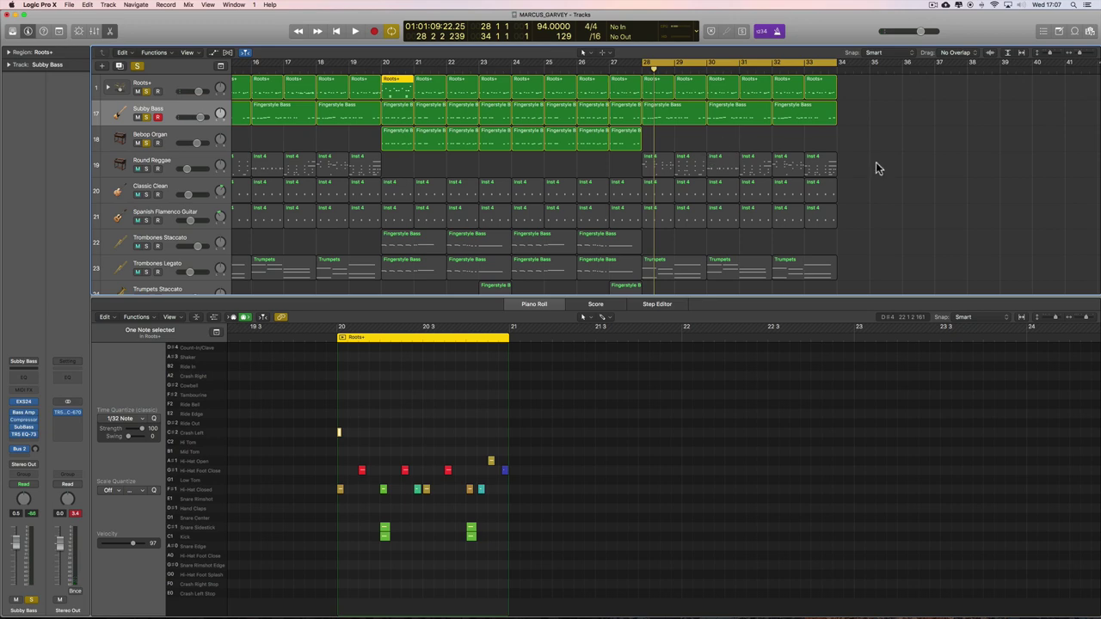
# - Open the six Round Reggae regions in bars 28 to 33 together in the Piano Roll and solo that track
pyautogui.moveTo(877, 167); pyautogui.dragTo(659, 172)
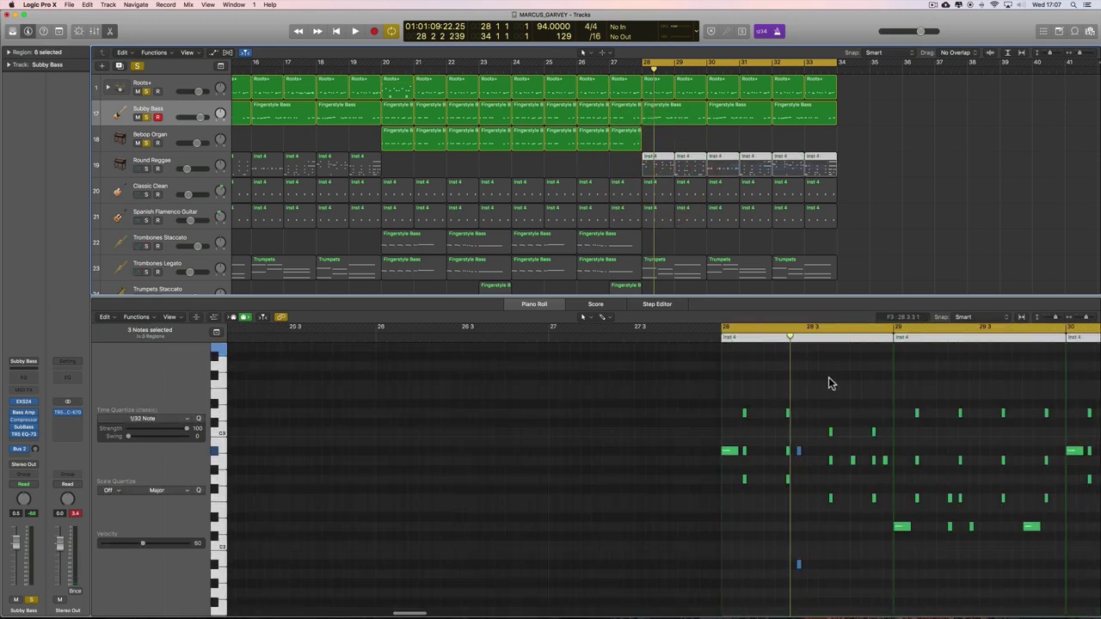
pyautogui.hscroll(5, 821, 379)
pyautogui.click(147, 169)
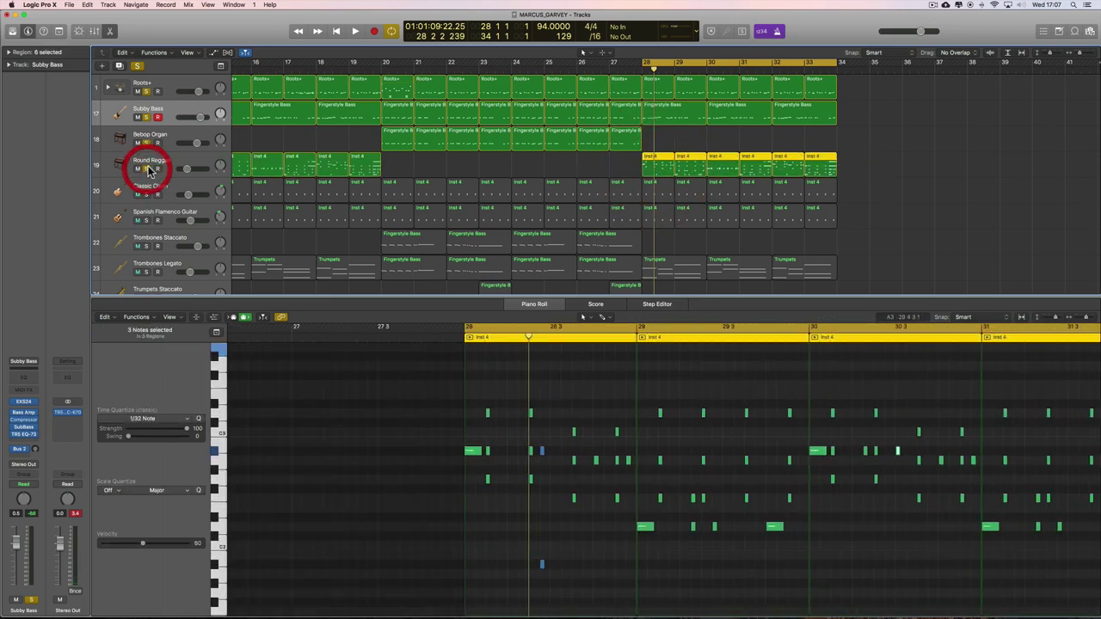
pyautogui.click(147, 143)
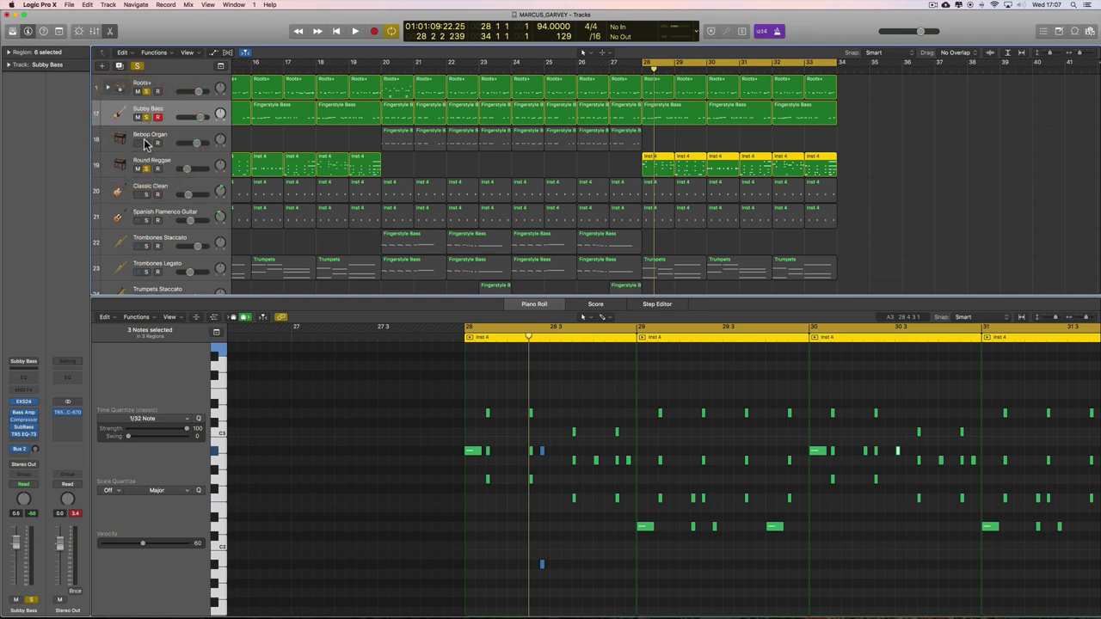
pyautogui.click(146, 143)
pyautogui.hscroll(3, 872, 387)
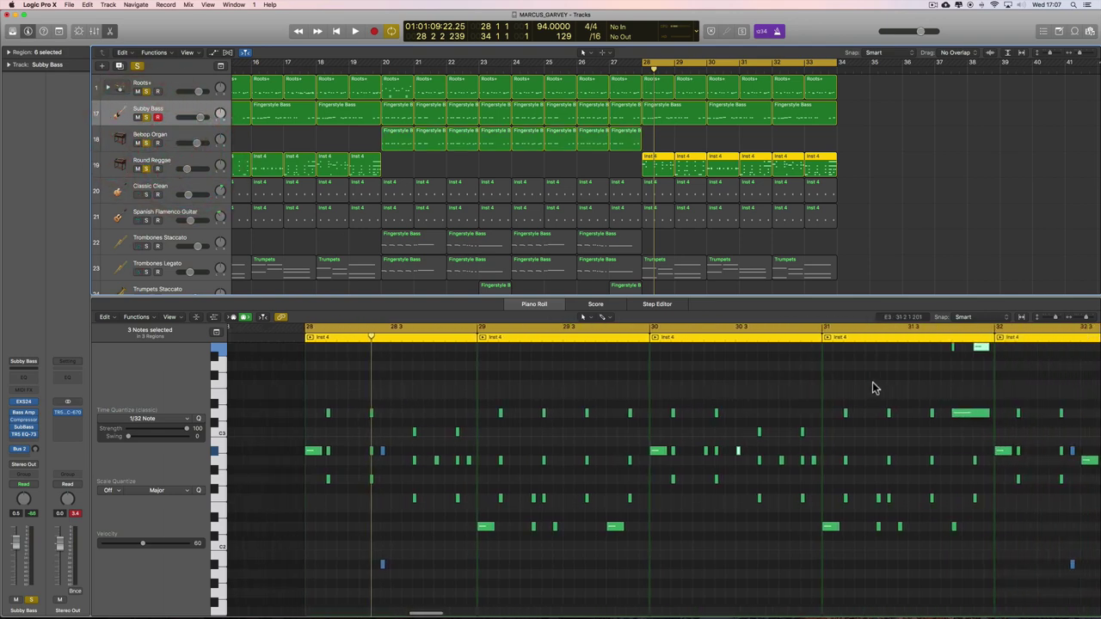
# - Play the cycled section from bar 28 and follow the Round Reggae notes through bar 33
pyautogui.press('space')
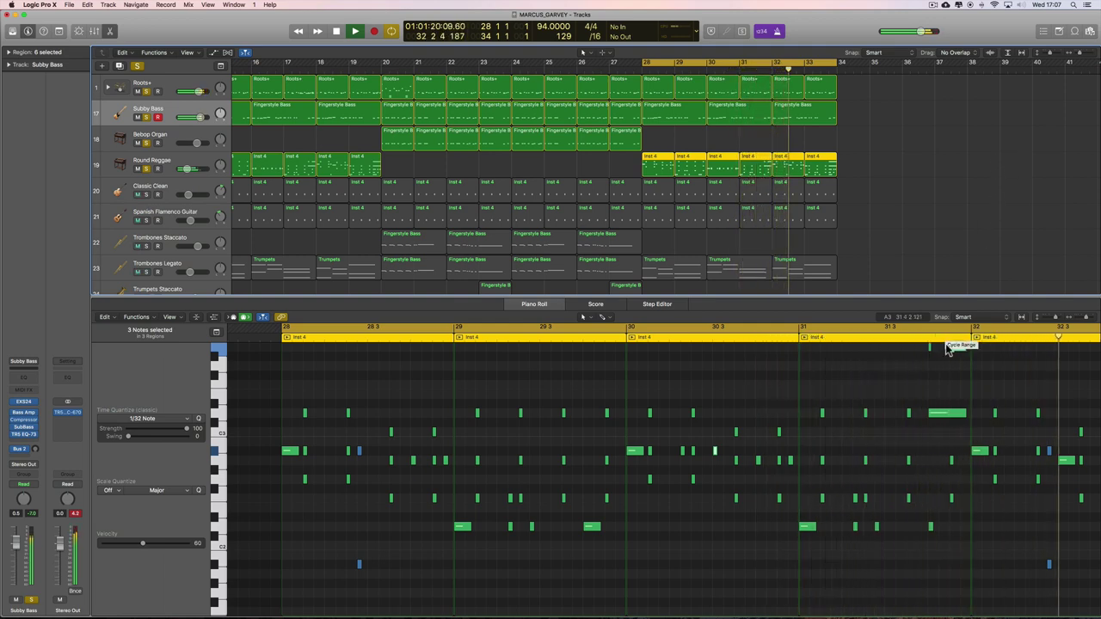
pyautogui.hscroll(10, 937, 382)
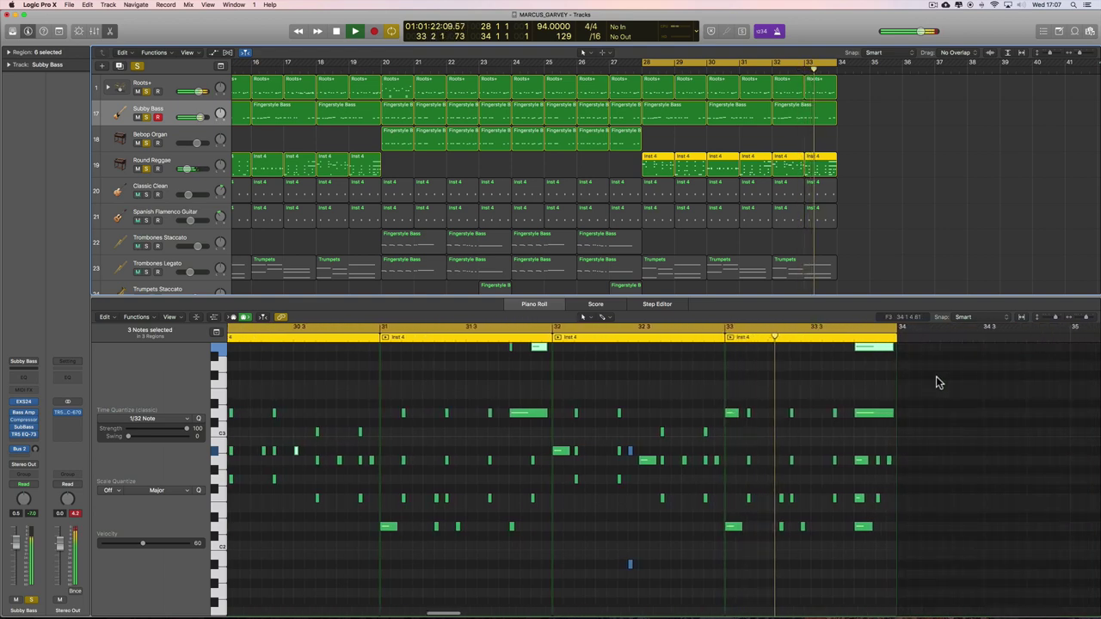
pyautogui.scroll(5, 936, 376)
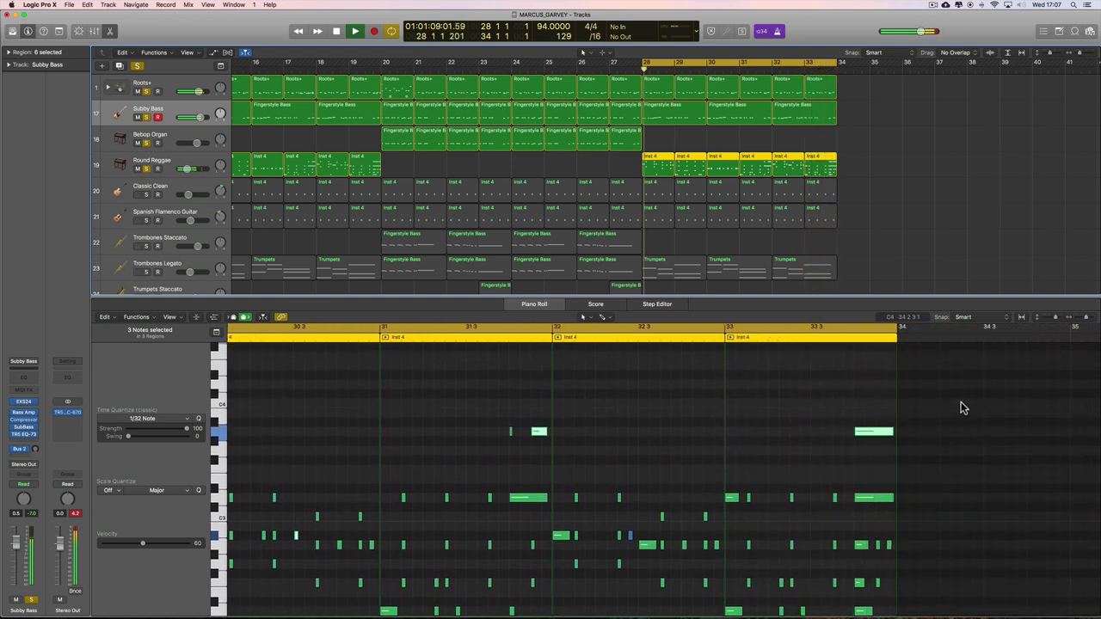
pyautogui.hscroll(-3, 950, 442)
pyautogui.press('space')
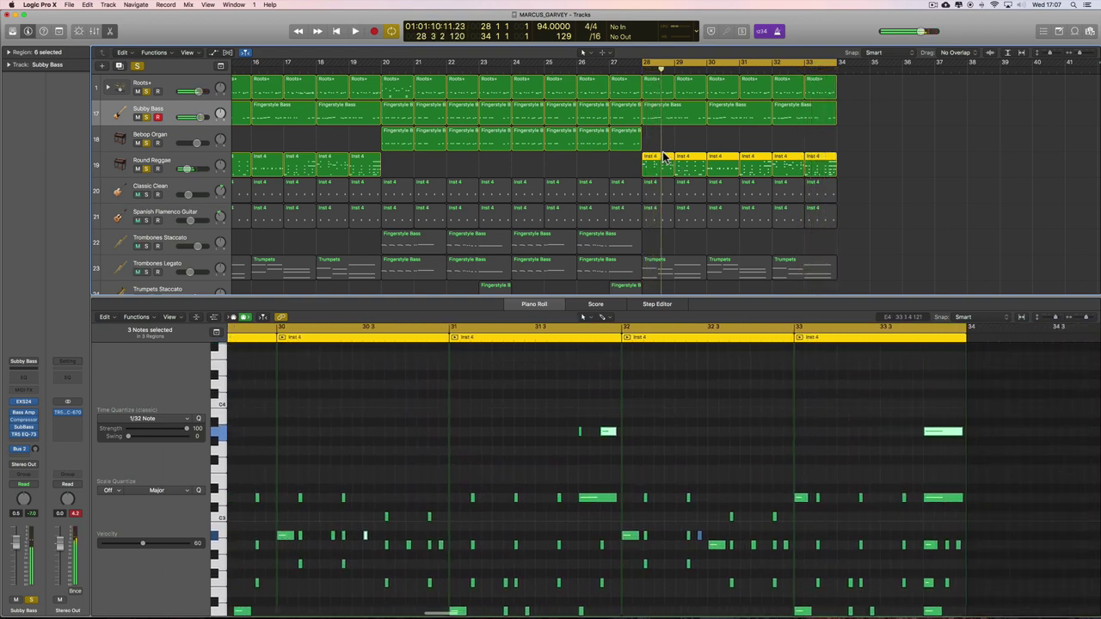
# - Examine the Round Reggae notes across bars 28 to 33, auditioning the long notes ending bars 31 and 33
pyautogui.moveTo(854, 167); pyautogui.dragTo(671, 169)
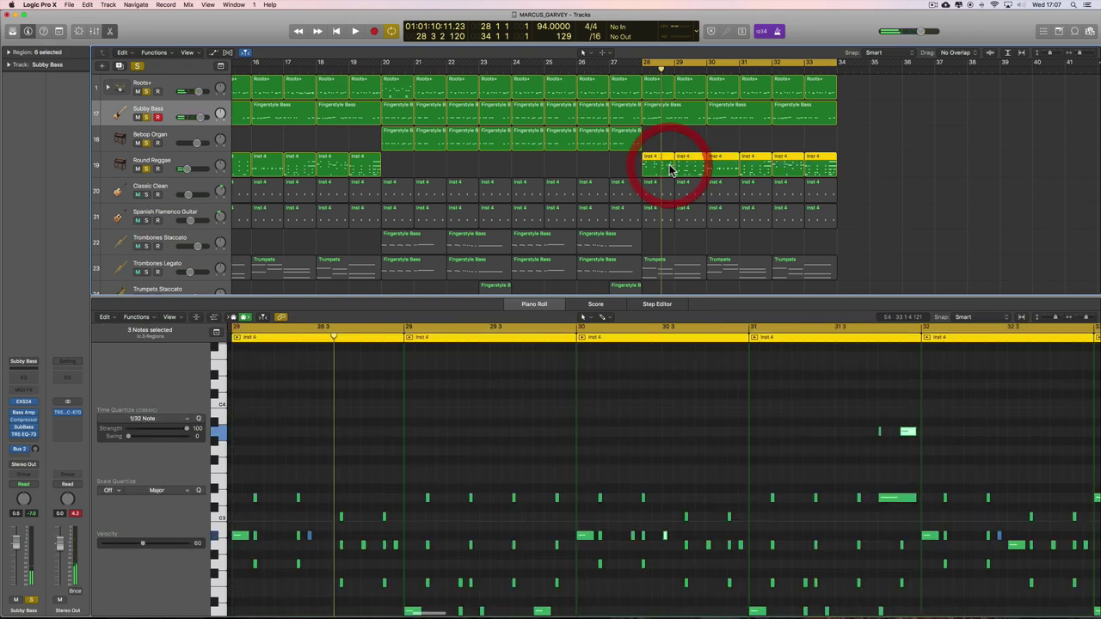
pyautogui.scroll(-5, 732, 374)
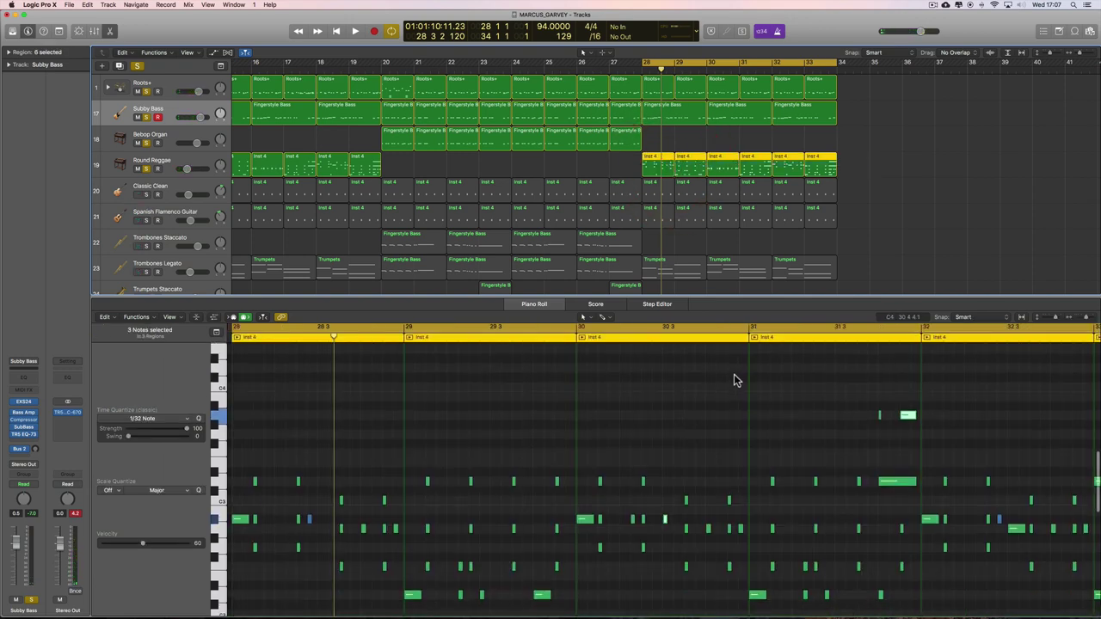
pyautogui.hscroll(-3, 597, 412)
pyautogui.hscroll(3, 599, 416)
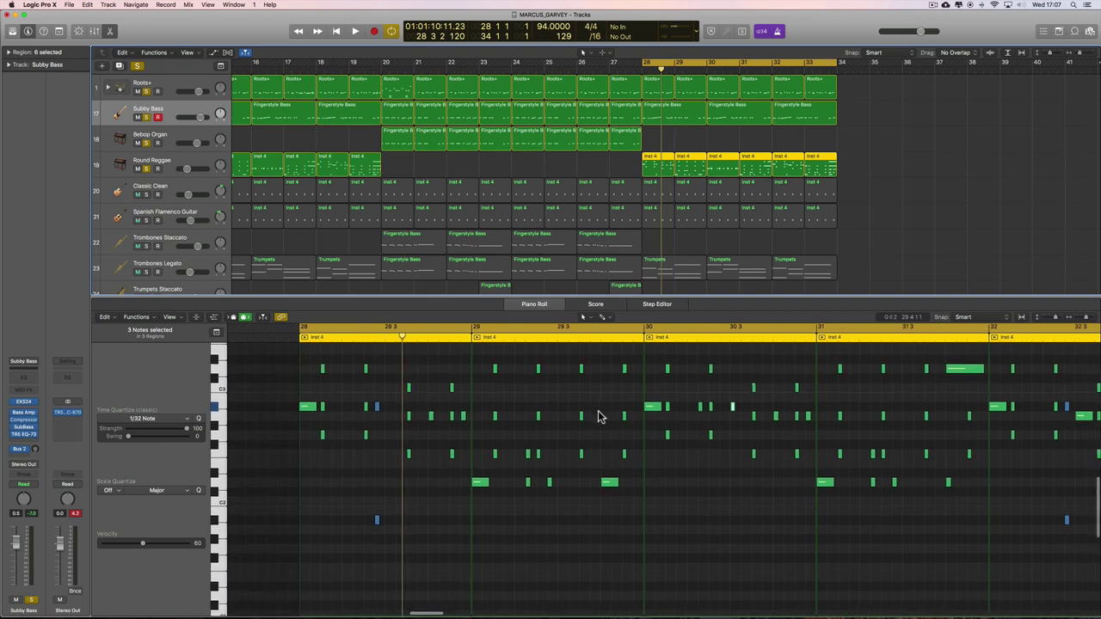
pyautogui.scroll(1, 599, 416)
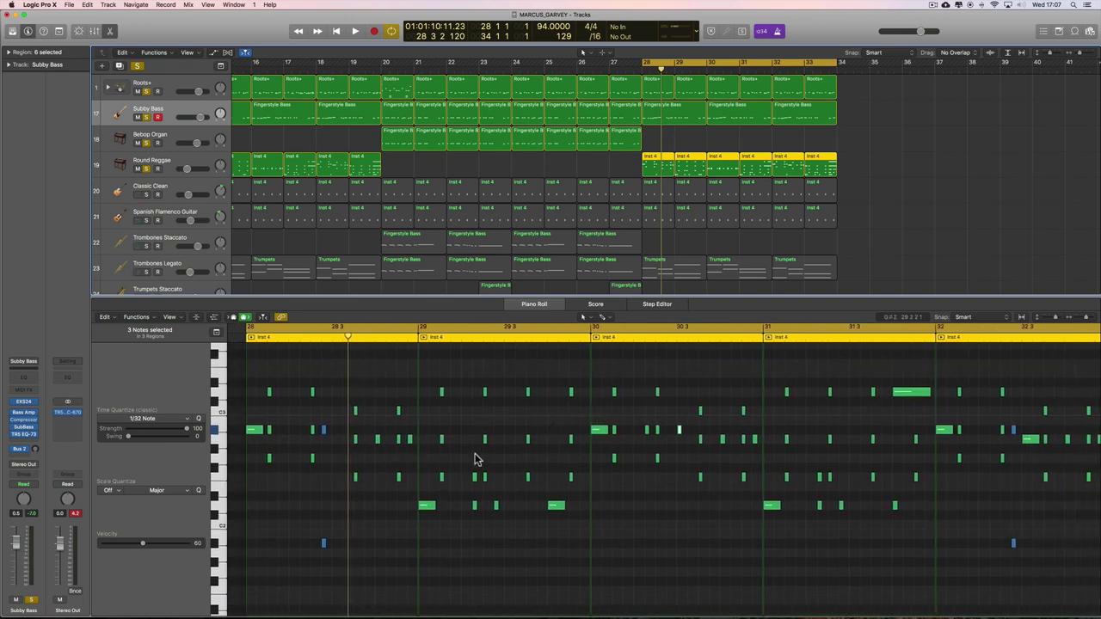
pyautogui.click(904, 393)
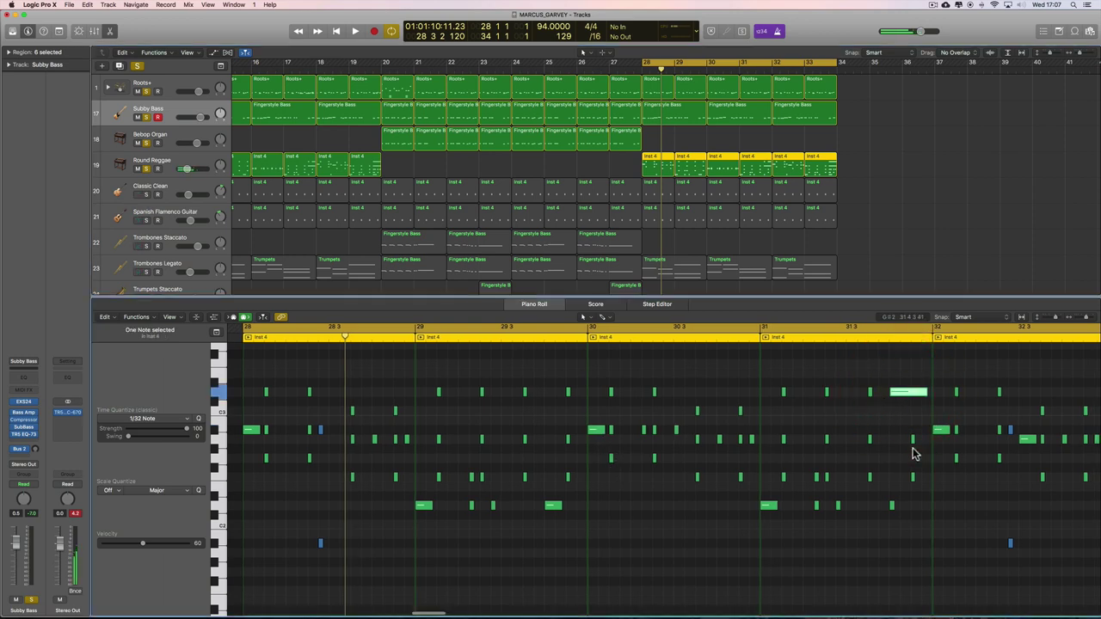
pyautogui.hscroll(5, 868, 450)
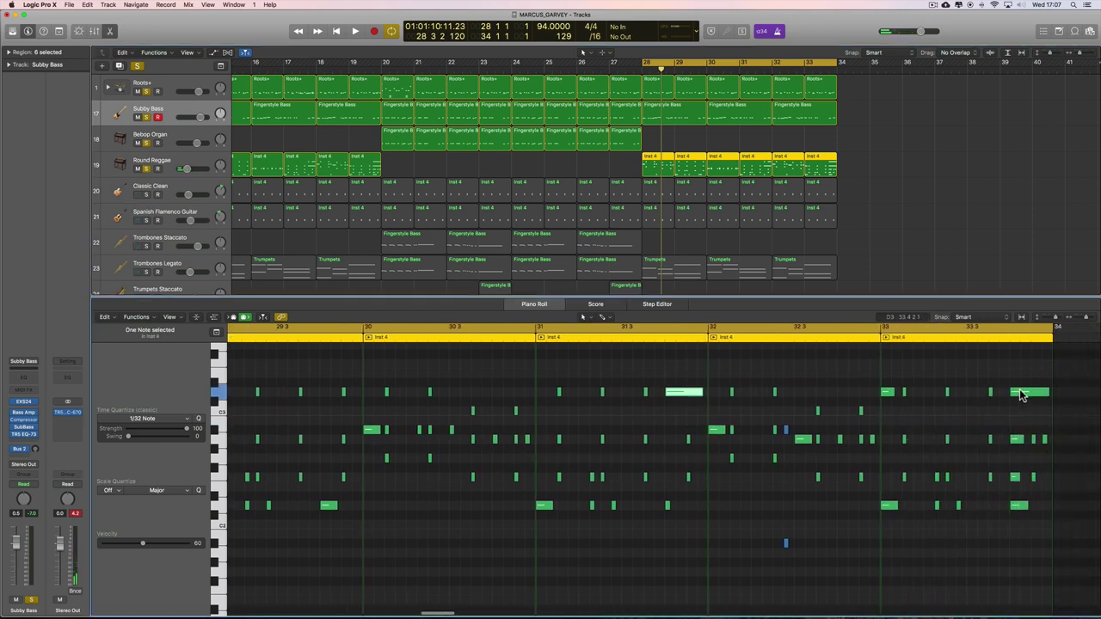
pyautogui.hscroll(1, 1032, 525)
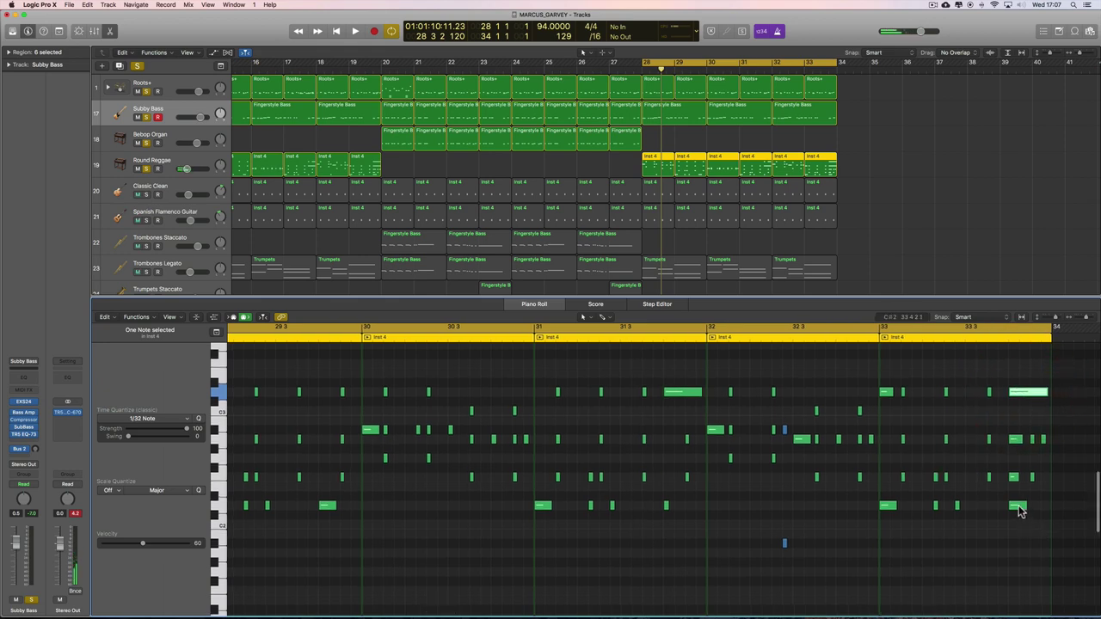
pyautogui.hscroll(-4, 695, 511)
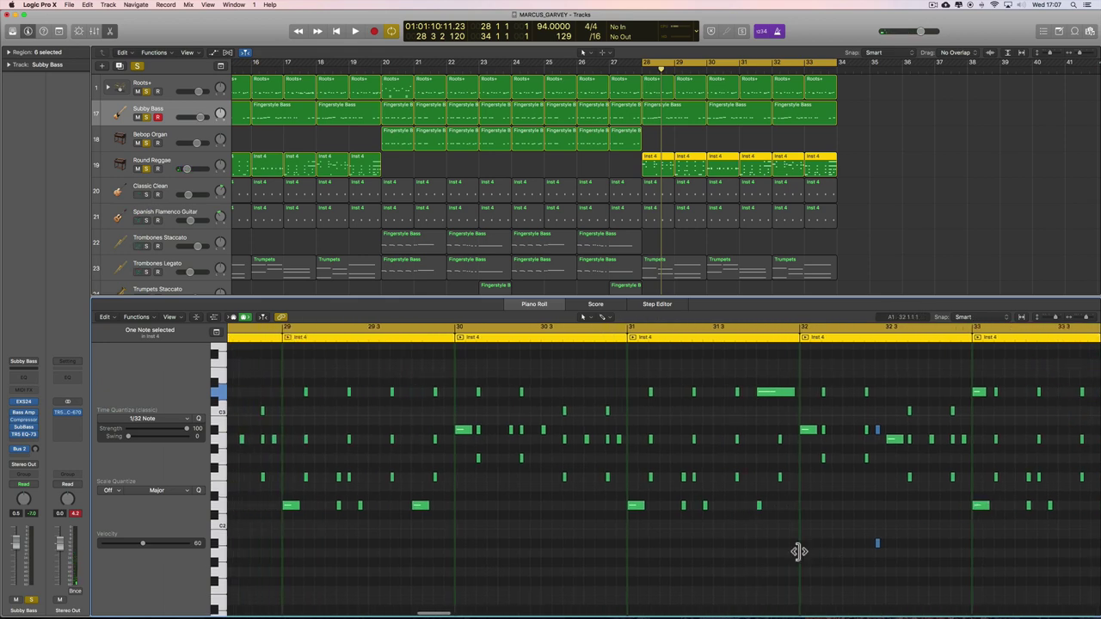
# - Play the drums, bass and Round Reggae parts together again from bar 28 into bar 32
pyautogui.press('space')
pyautogui.hscroll(-2, 799, 550)
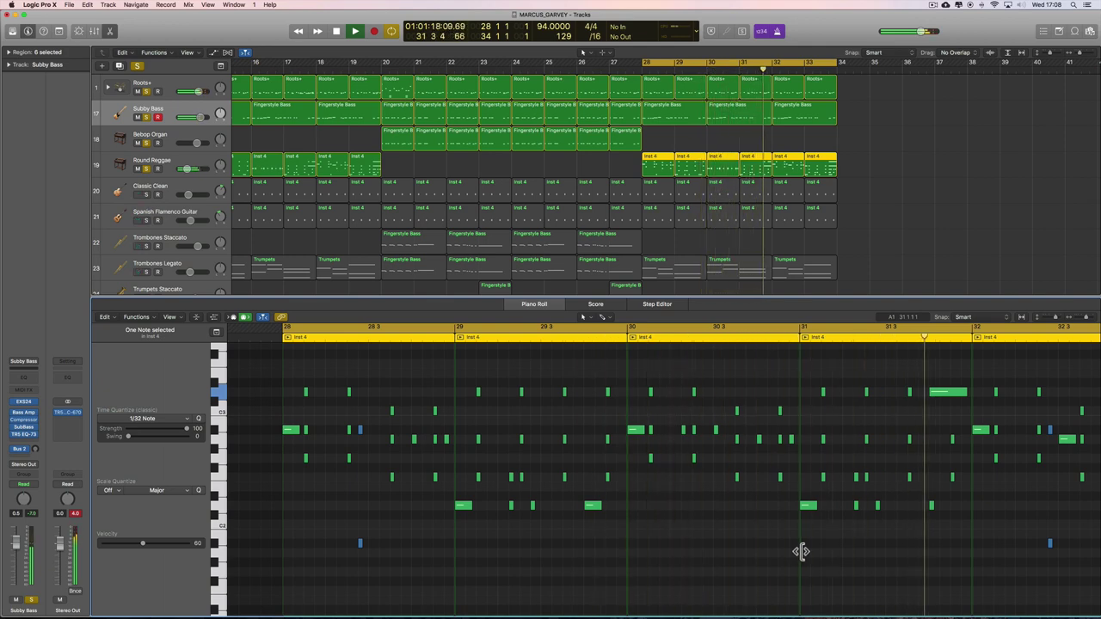
pyautogui.press('space')
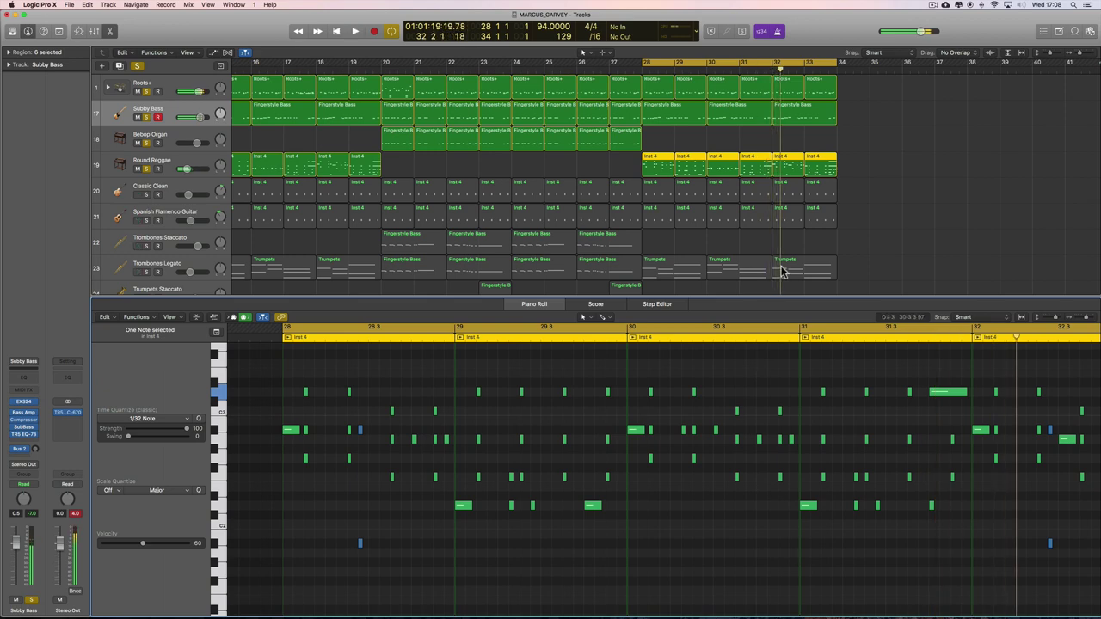
# - Open the six Classic Clean regions in bars 28 to 33, solo that track instead of Round Reggae, and play the section
pyautogui.moveTo(879, 193); pyautogui.dragTo(659, 190)
pyautogui.click(146, 194)
pyautogui.press('space')
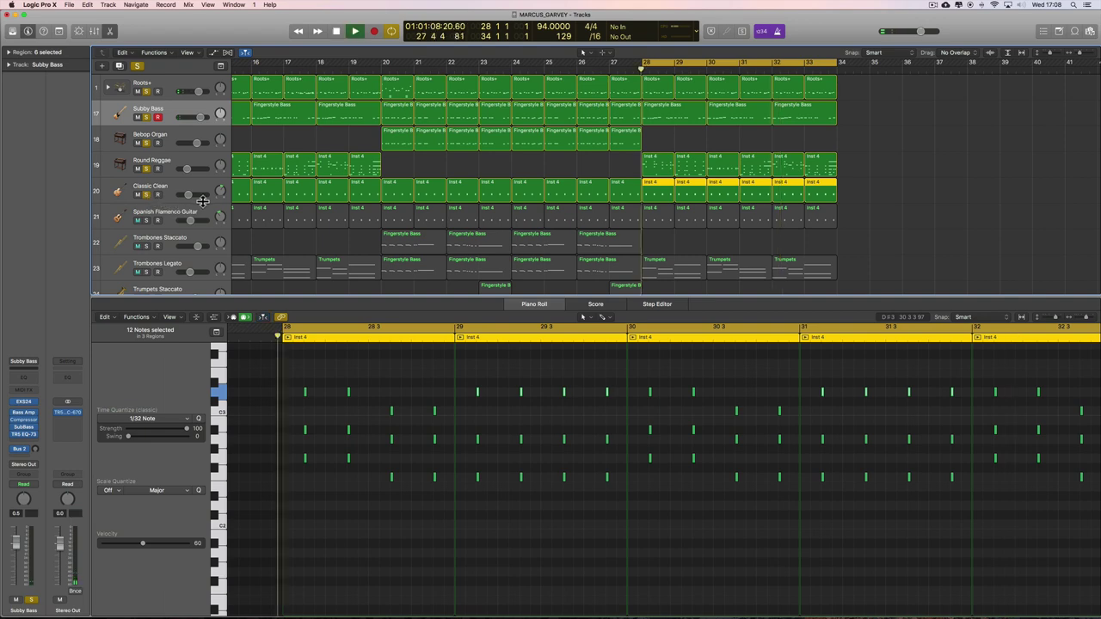
pyautogui.click(146, 168)
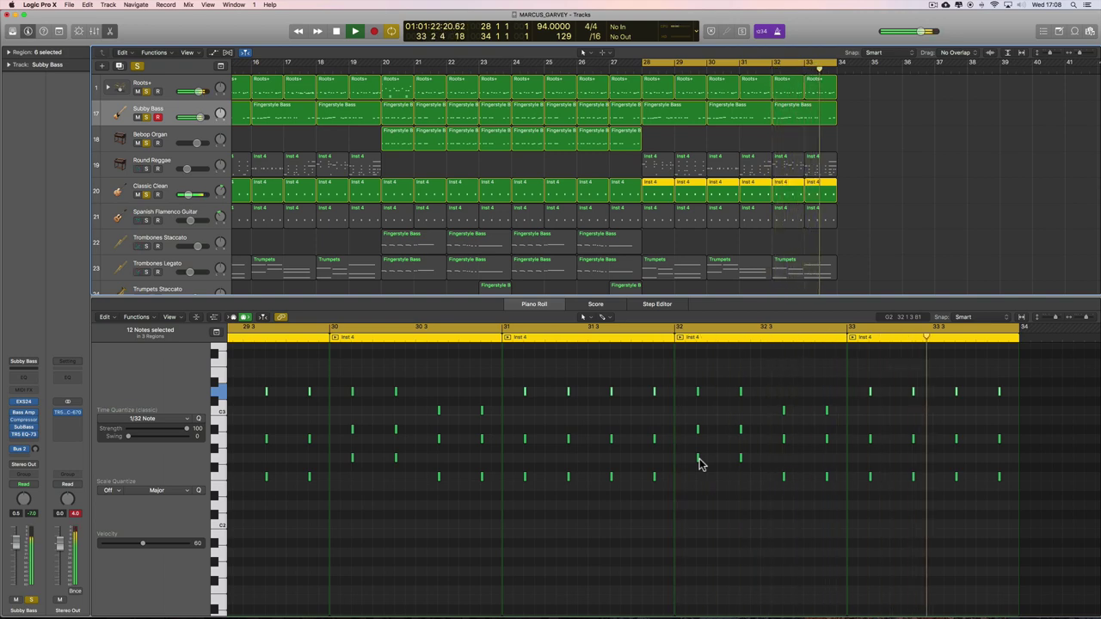
pyautogui.press('space')
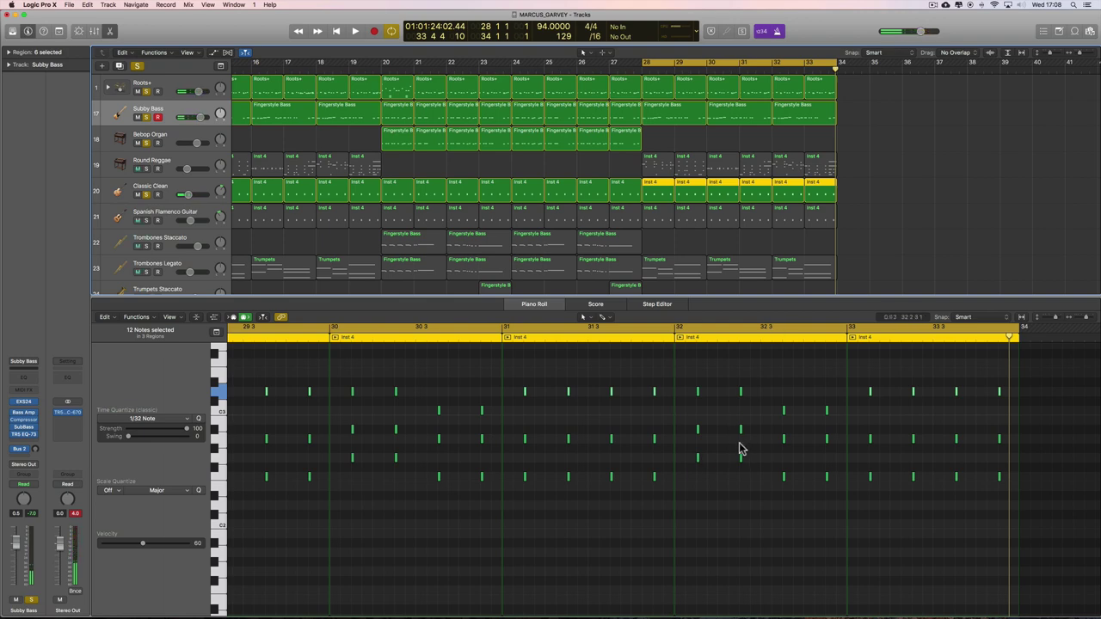
# - Compare the Classic Clean notes with the Round Reggae notes in the bar 28 to 33 regions
pyautogui.hscroll(-3, 740, 448)
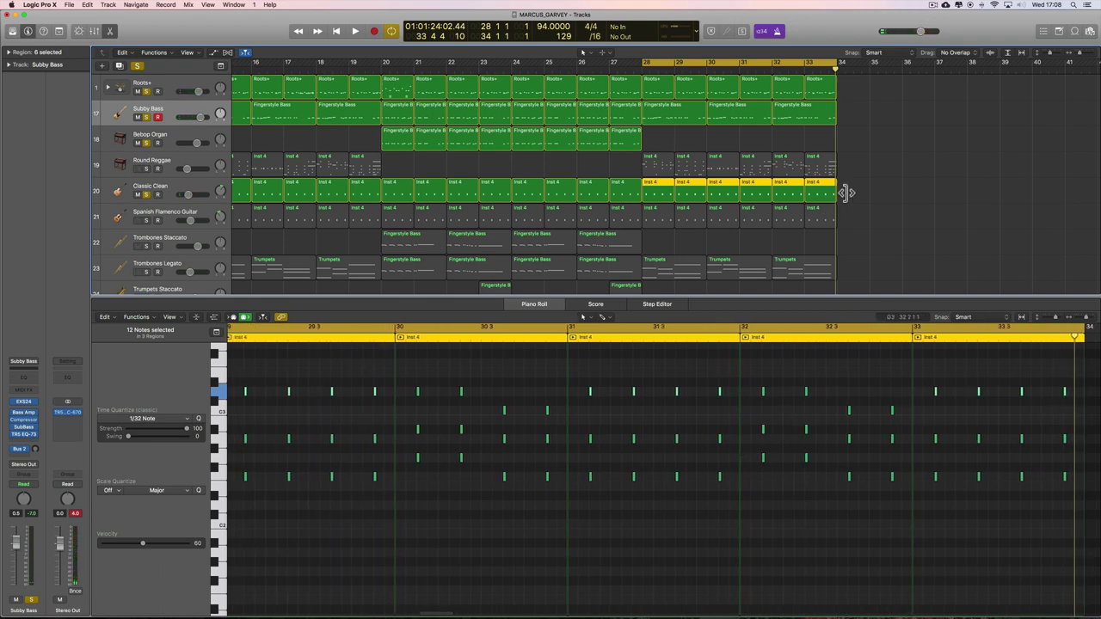
pyautogui.moveTo(847, 193); pyautogui.dragTo(679, 190)
pyautogui.hscroll(-2, 336, 419)
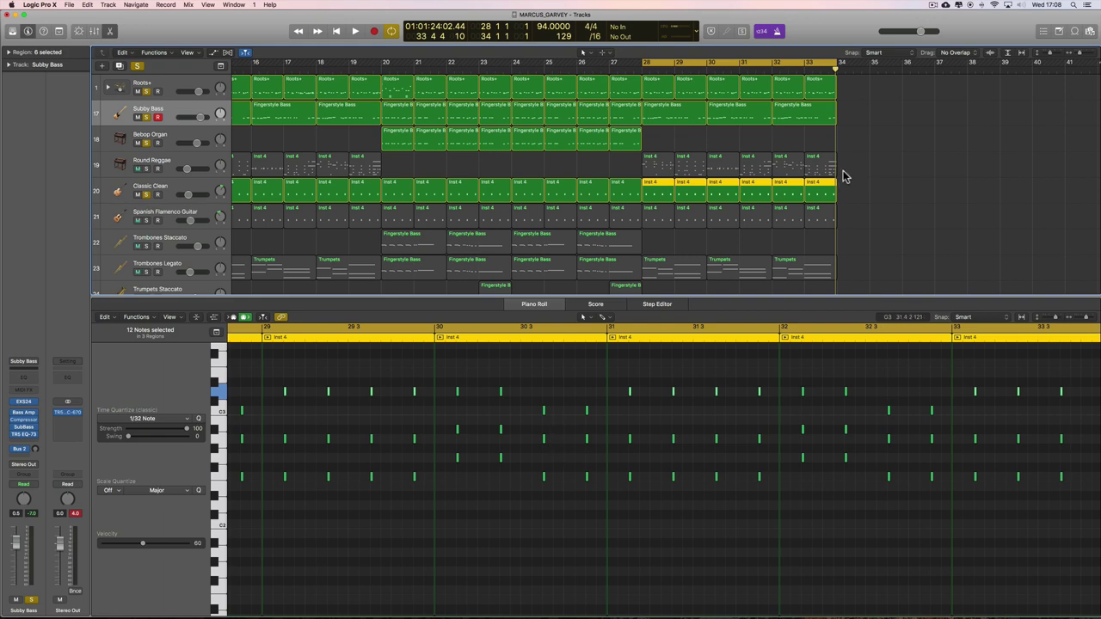
pyautogui.moveTo(856, 163); pyautogui.dragTo(655, 168)
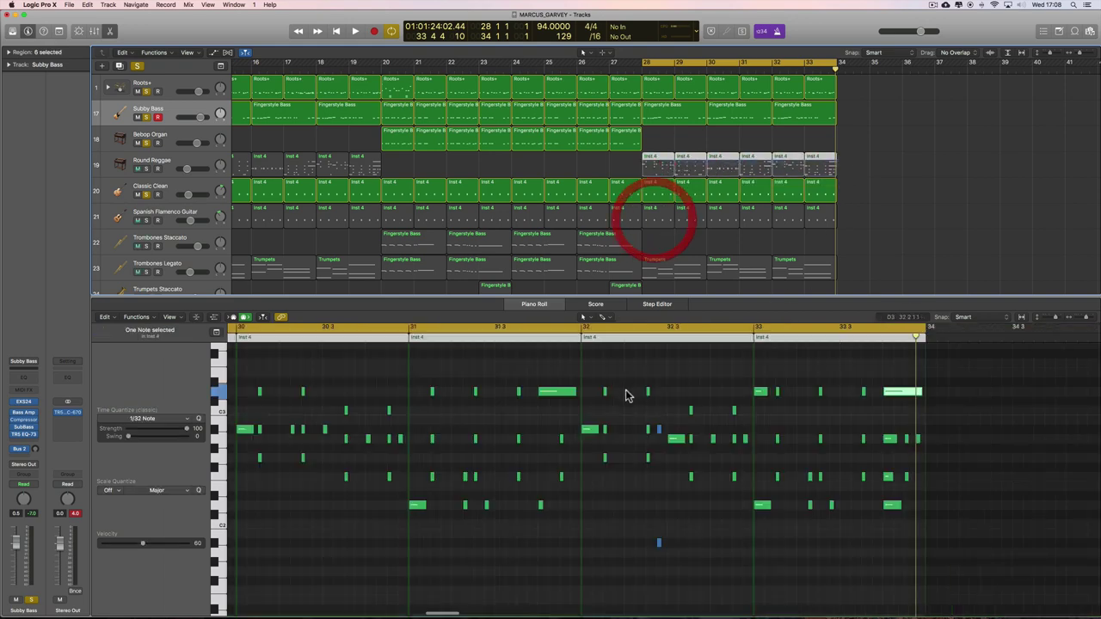
pyautogui.hscroll(-3, 429, 462)
pyautogui.hscroll(-15, 386, 450)
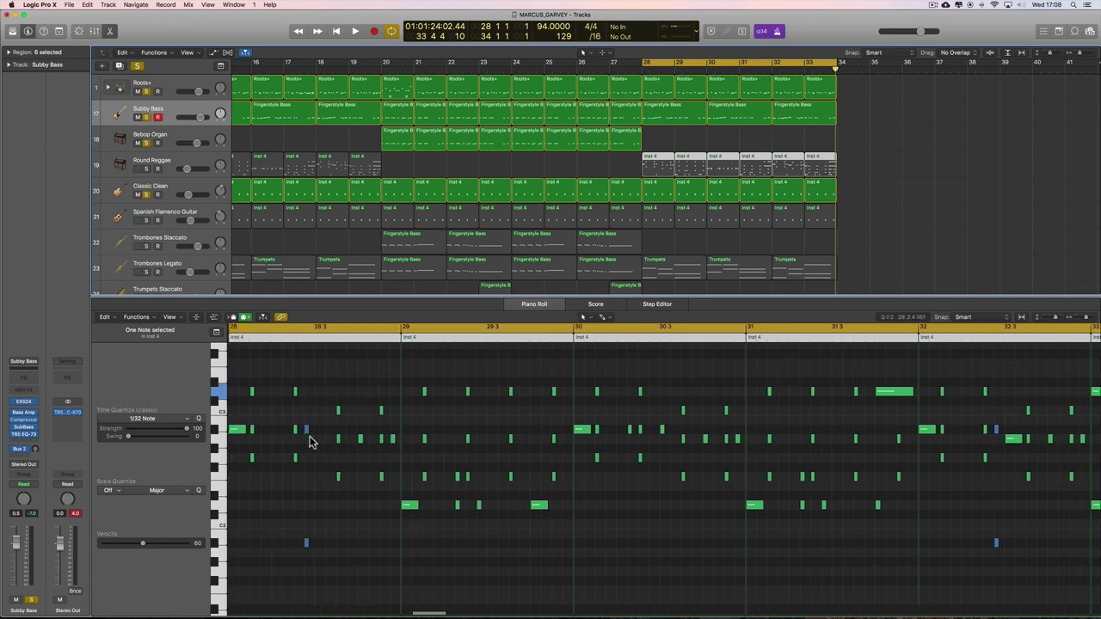
# - Solo Round Reggae again and audition its three-note chords one after another through bars 28 and 29
pyautogui.moveTo(409, 379); pyautogui.dragTo(412, 447)
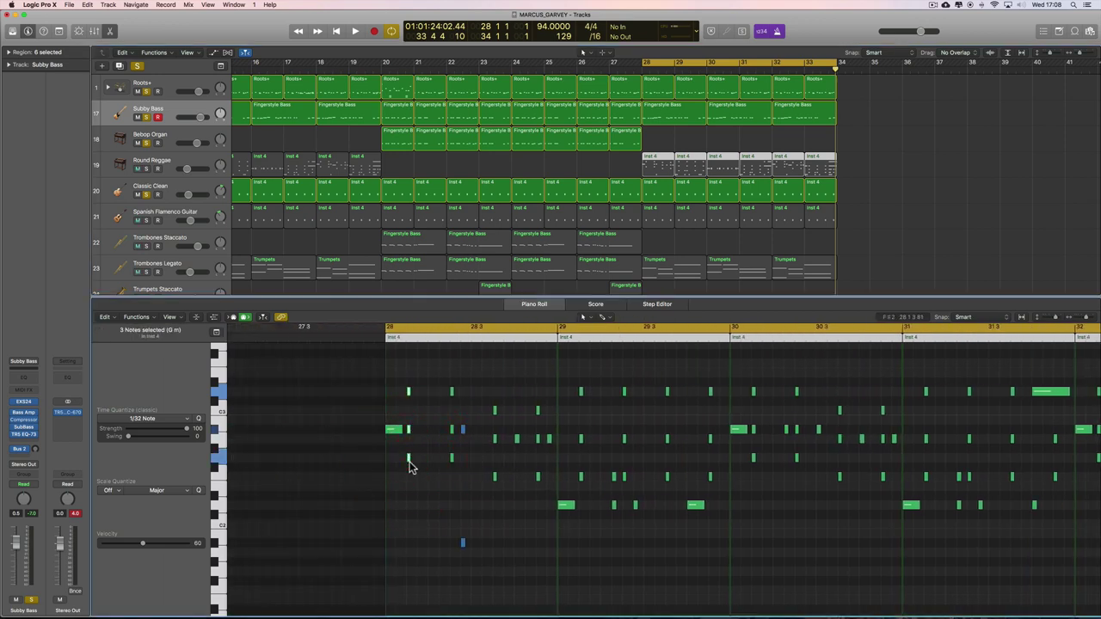
pyautogui.click(146, 169)
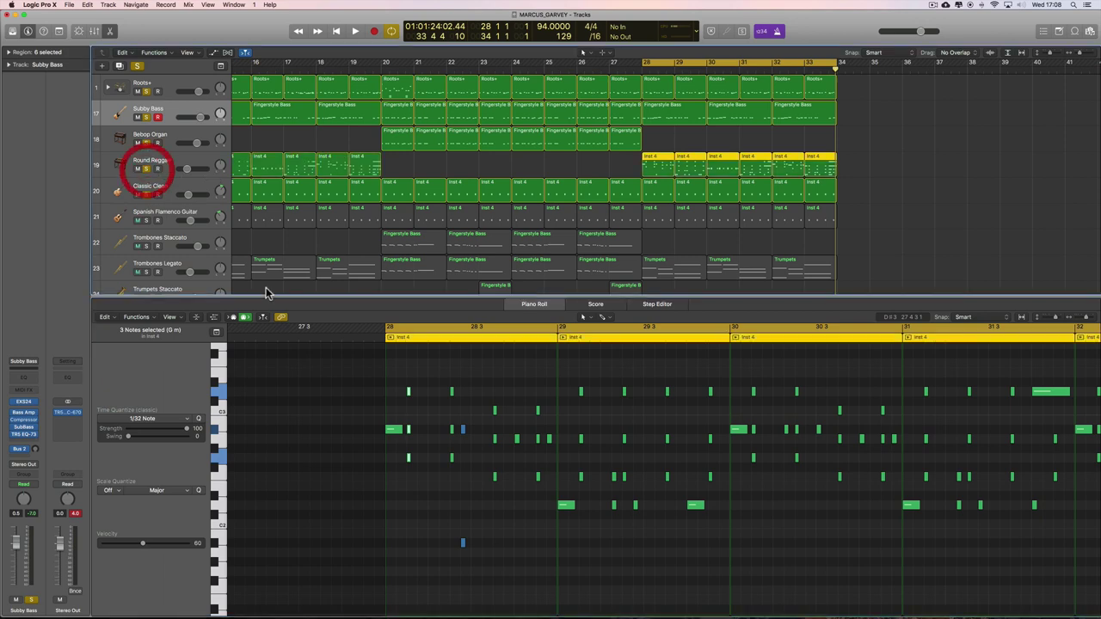
pyautogui.moveTo(417, 380); pyautogui.dragTo(410, 418)
pyautogui.moveTo(409, 462); pyautogui.dragTo(413, 458)
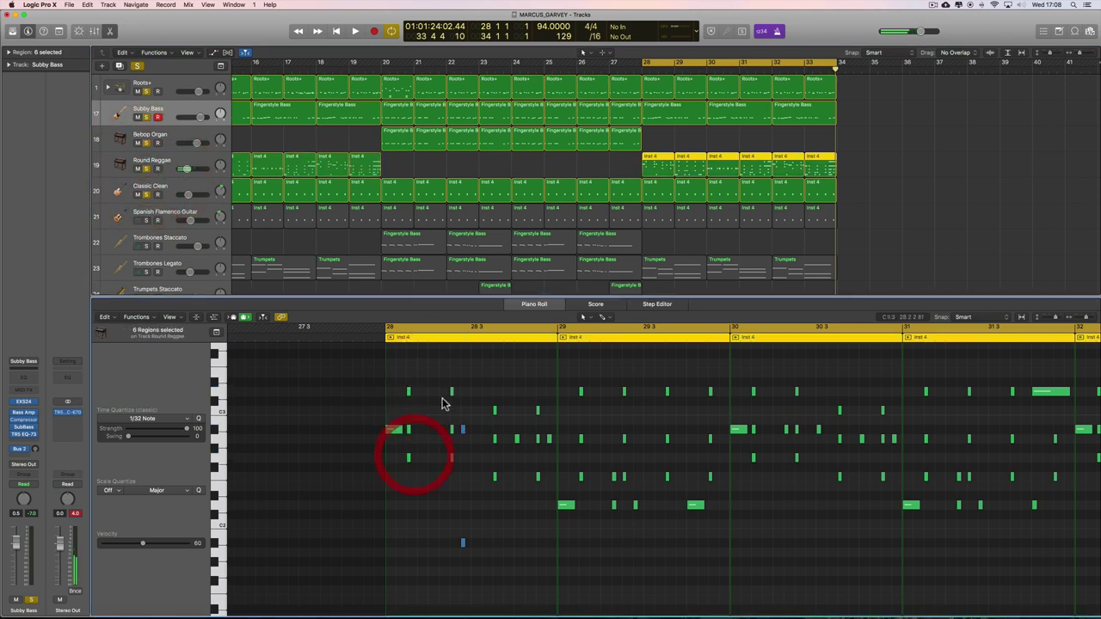
pyautogui.moveTo(445, 391); pyautogui.dragTo(458, 458)
pyautogui.moveTo(488, 409); pyautogui.dragTo(539, 482)
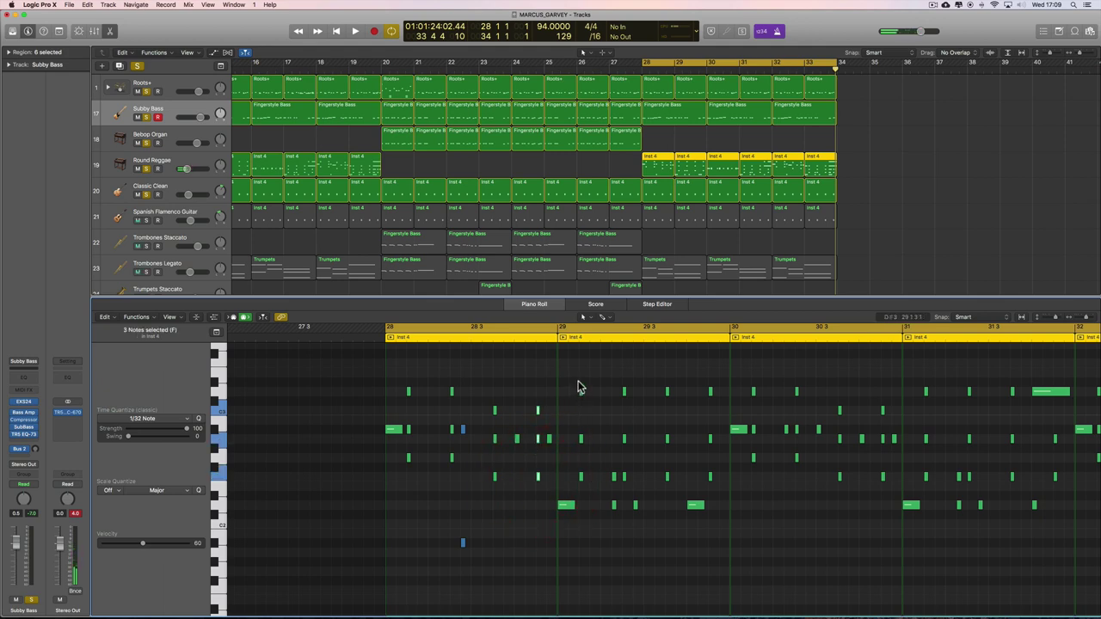
pyautogui.moveTo(581, 396); pyautogui.dragTo(584, 480)
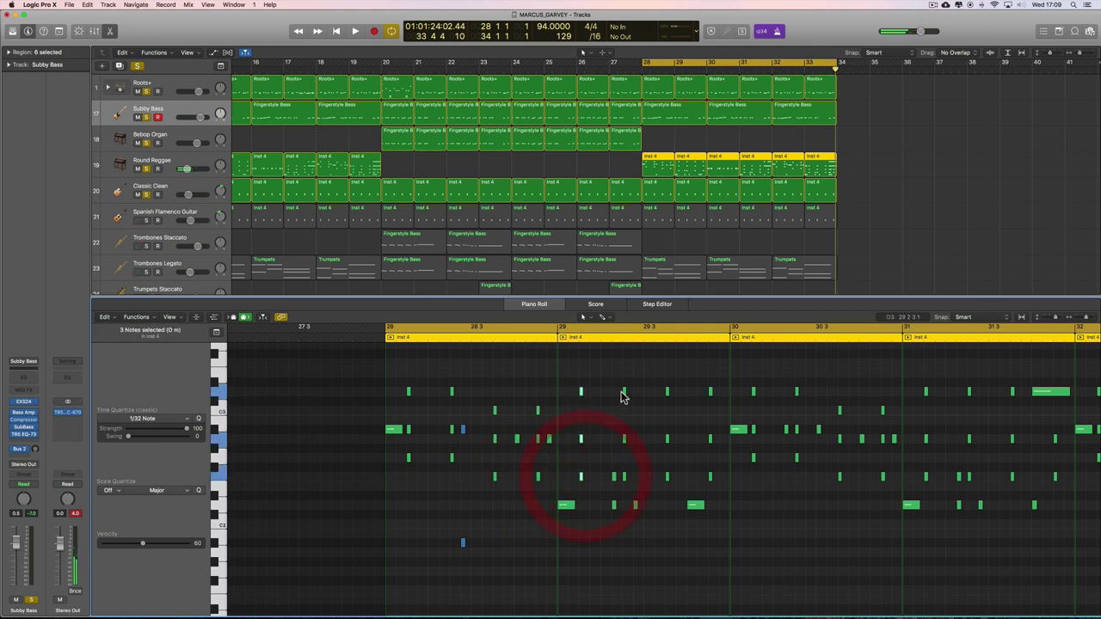
pyautogui.moveTo(625, 392); pyautogui.dragTo(673, 469)
pyautogui.moveTo(705, 385); pyautogui.dragTo(712, 480)
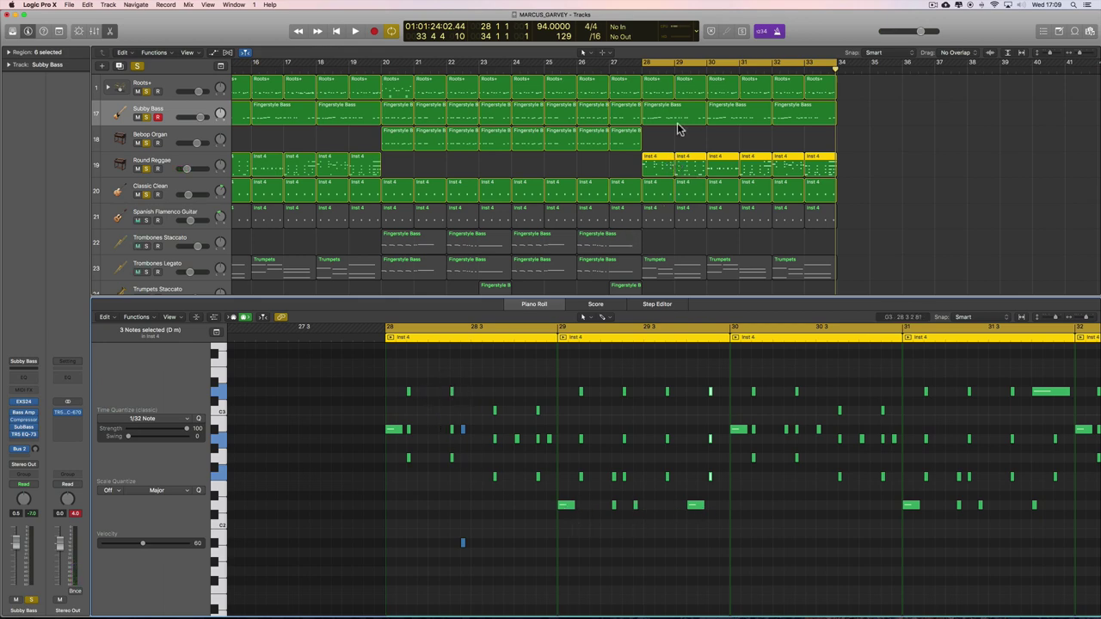
# - Open the Classic Clean region at bar 28, enlarge its notes horizontally, and play the section from bar 28
pyautogui.click(338, 34)
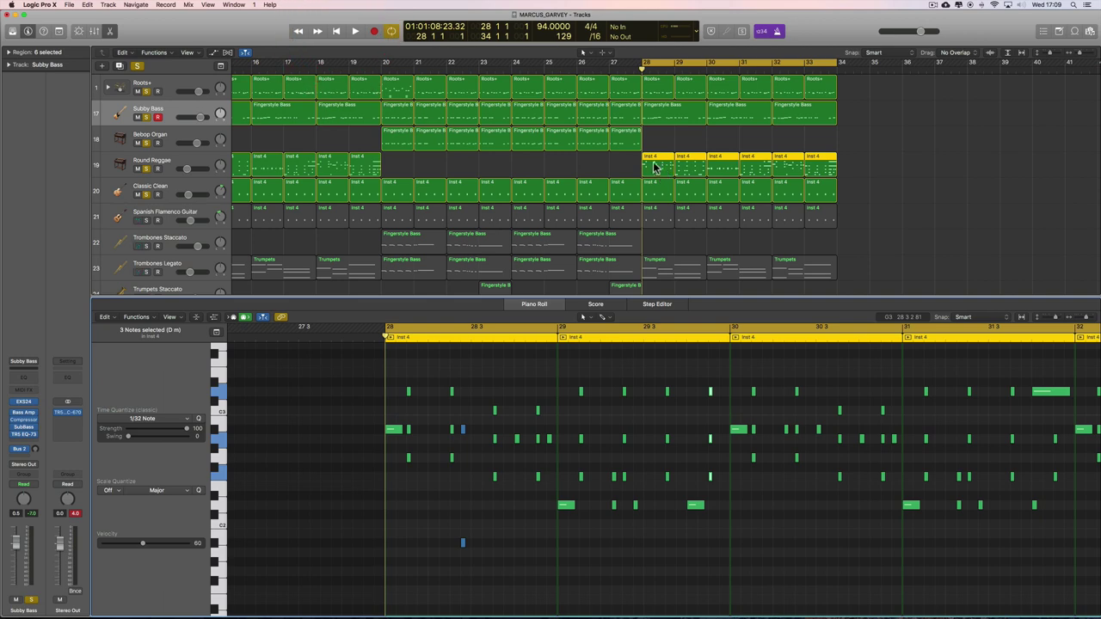
pyautogui.click(660, 182)
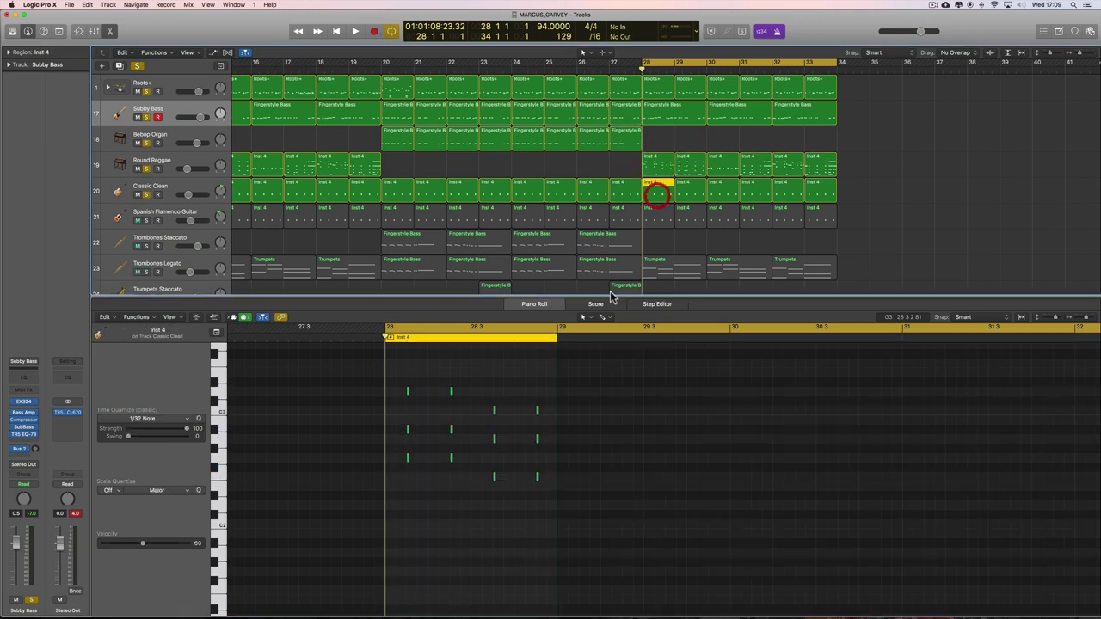
pyautogui.moveTo(1092, 320); pyautogui.dragTo(1095, 314)
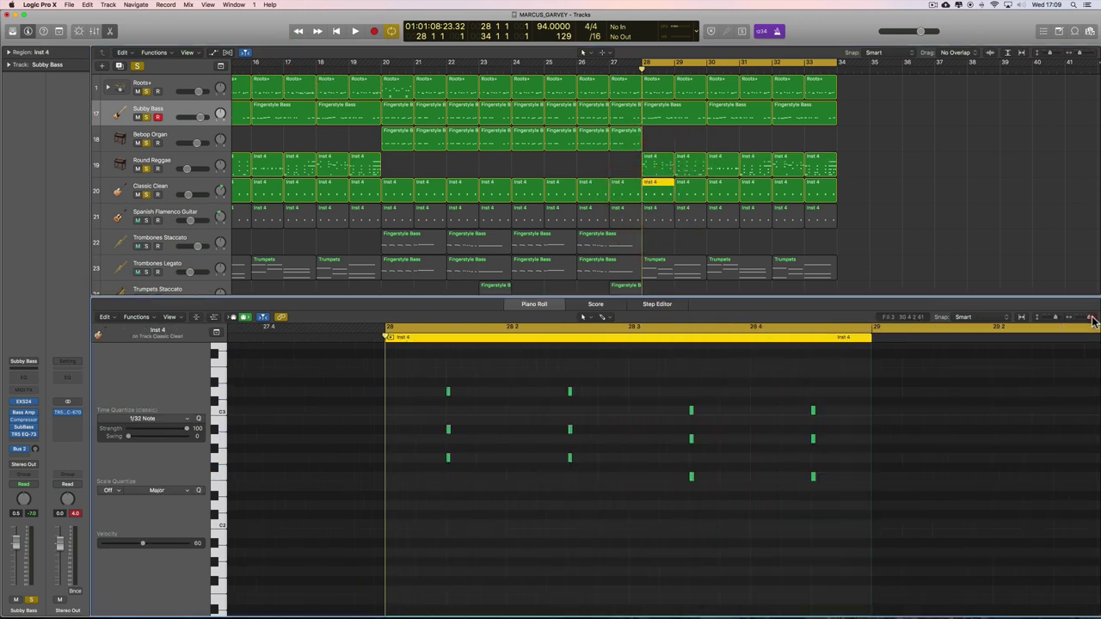
pyautogui.press('space')
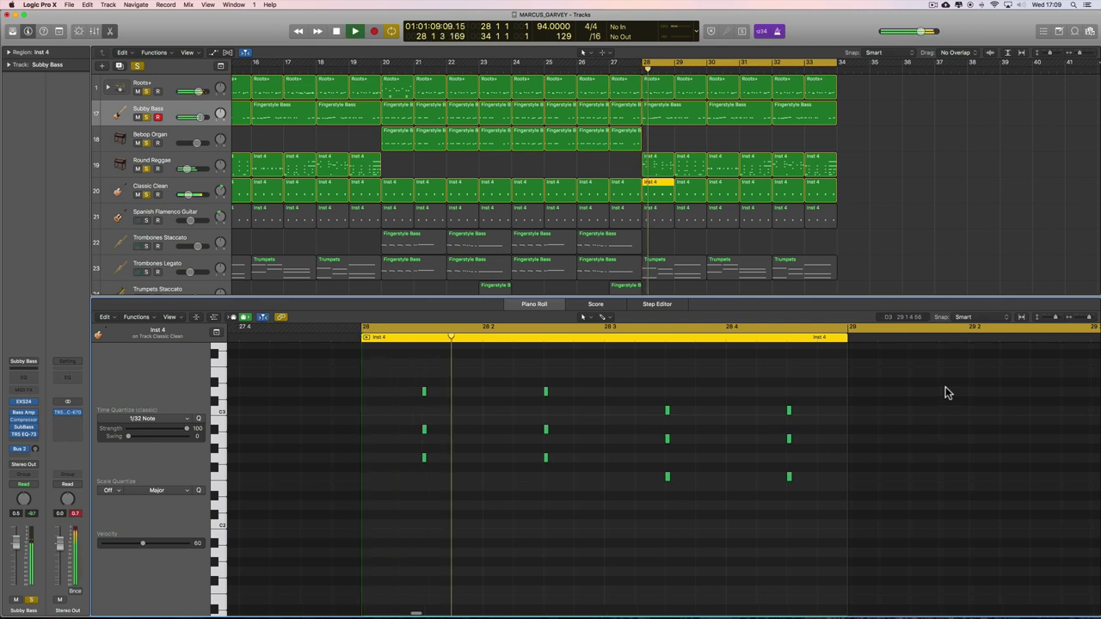
# - Take Round Reggae and Bebop Organ out of solo and play Classic Clean with drums and bass from bar 28
pyautogui.press('space')
pyautogui.click(147, 143)
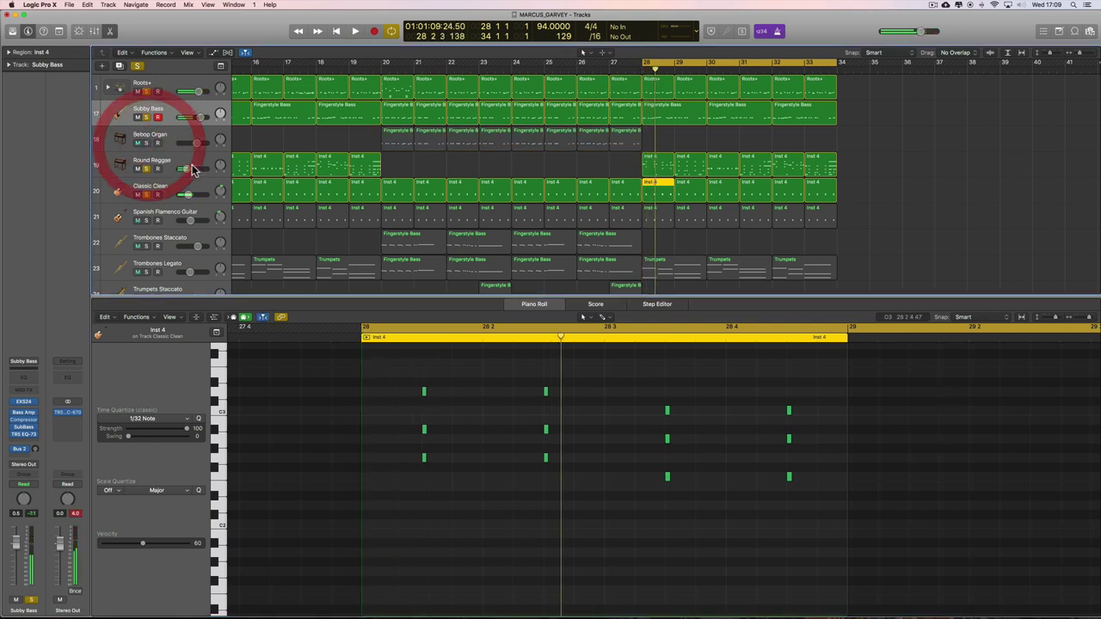
pyautogui.press('space')
pyautogui.click(147, 143)
pyautogui.click(147, 169)
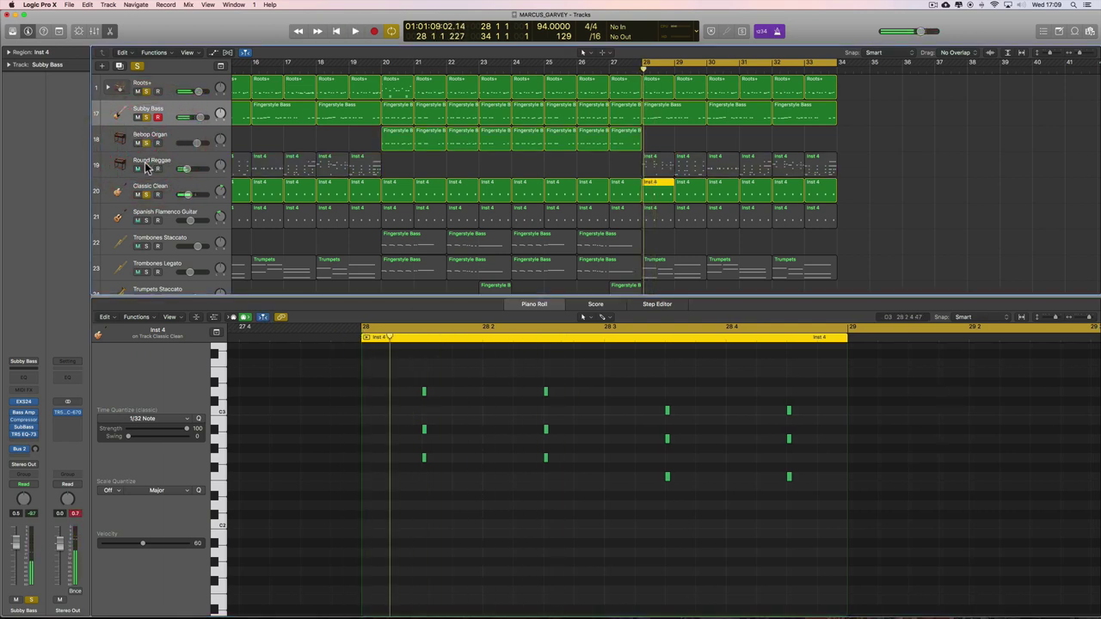
pyautogui.click(147, 143)
pyautogui.press('space')
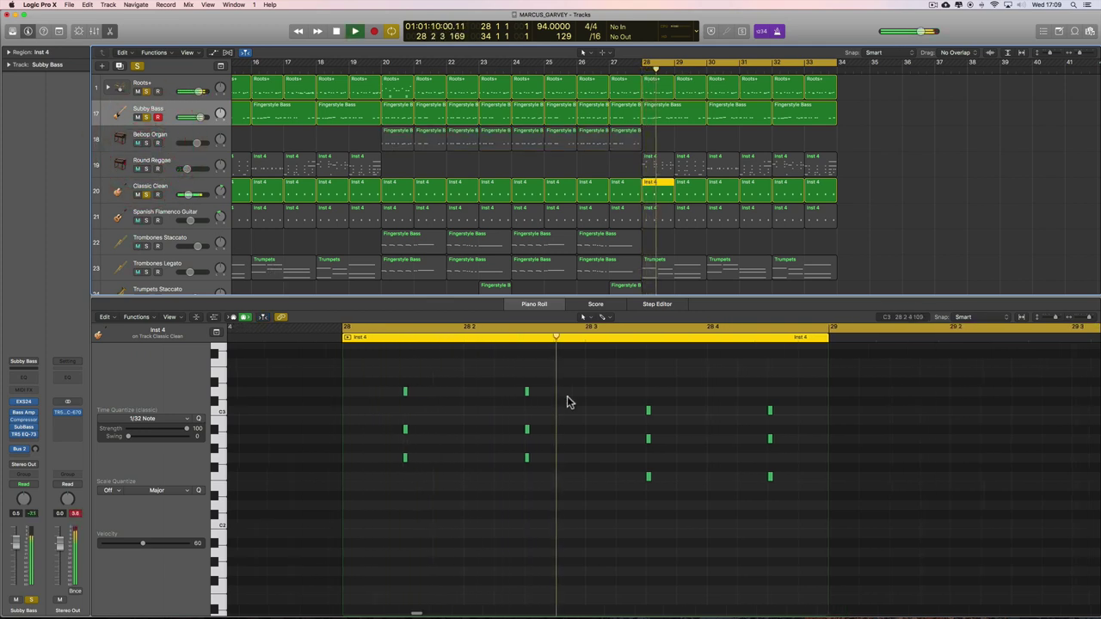
pyautogui.press('space')
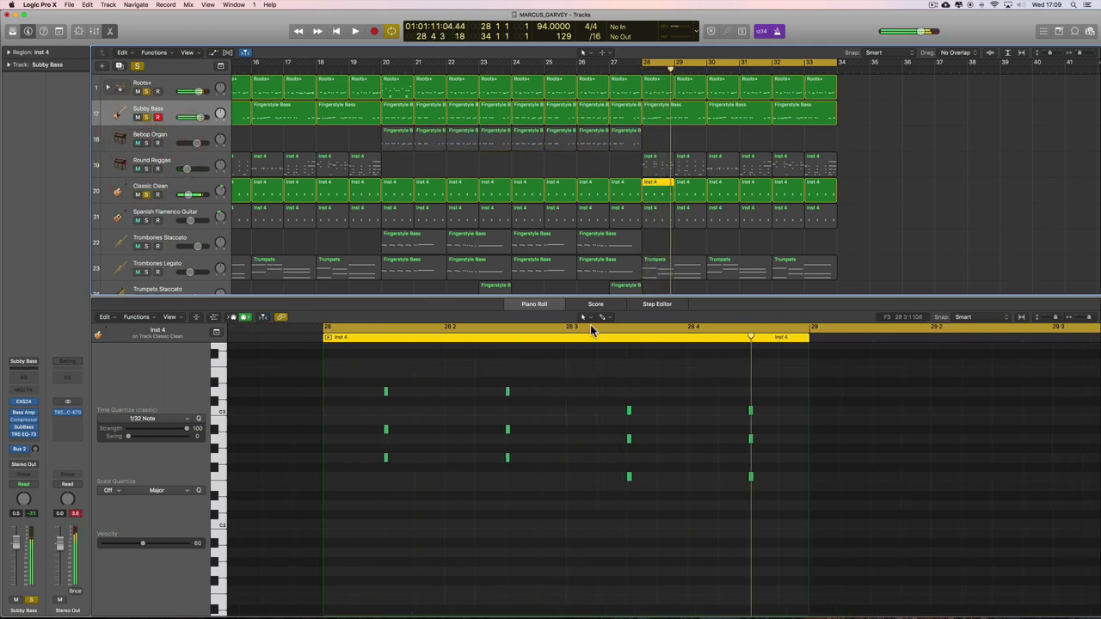
# - Open the Round Reggae region at bar 28 and solo that track instead of Classic Clean
pyautogui.click(651, 167)
pyautogui.click(146, 194)
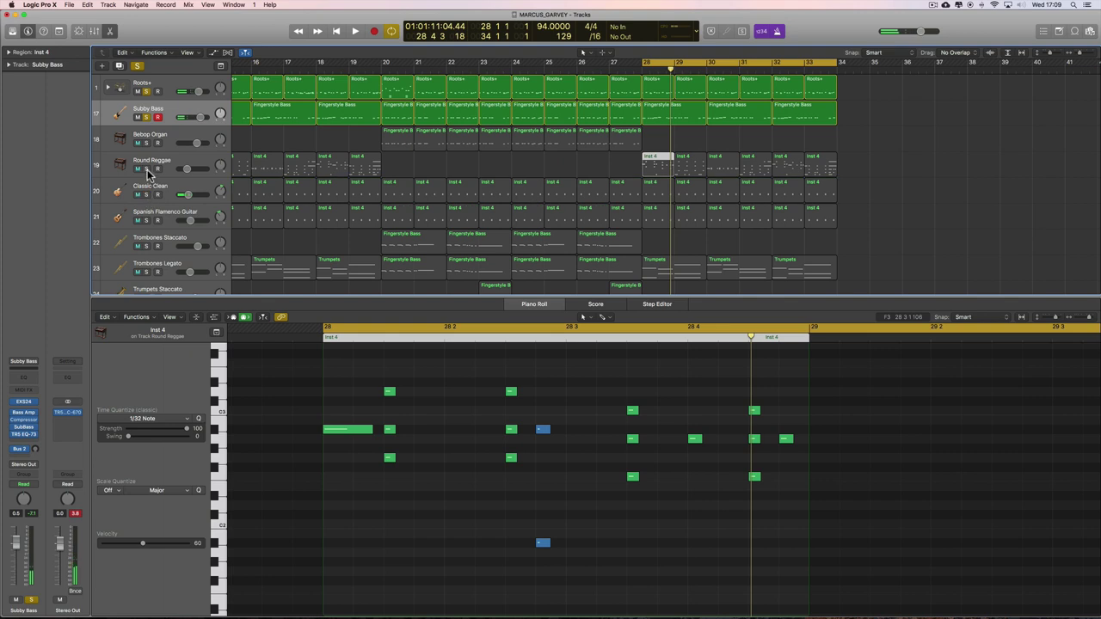
pyautogui.click(146, 168)
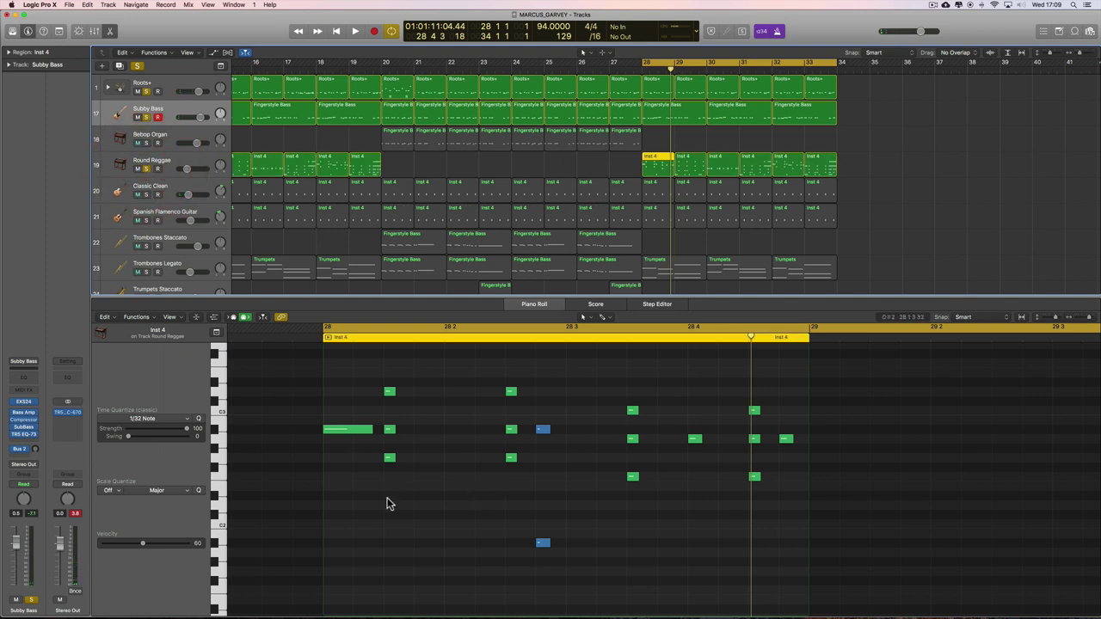
# - Mute the single notes between the three-note chords in the bar 28 Round Reggae region and play the chords alone
pyautogui.press('t')
pyautogui.press('m')
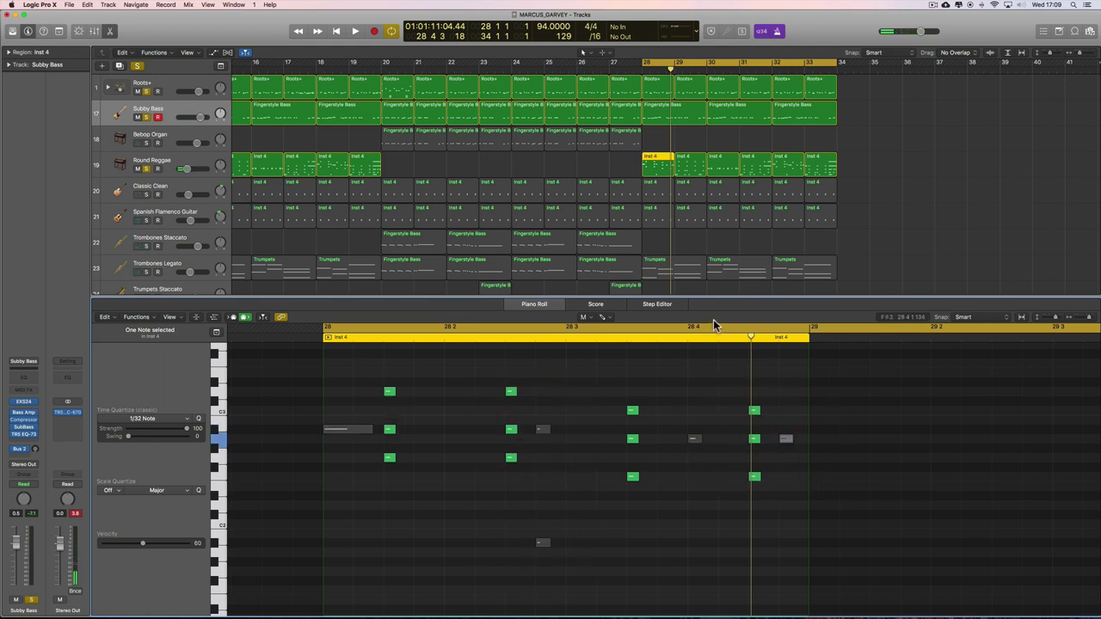
pyautogui.press('space')
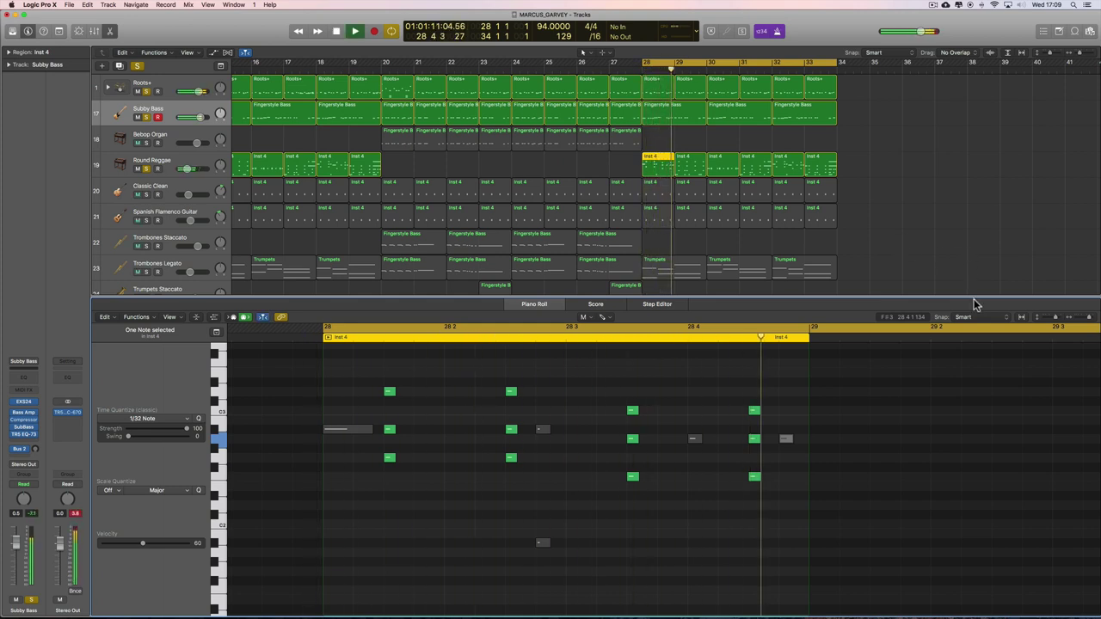
pyautogui.press('space')
# - Unmute the single Round Reggae notes in bar 28 one after another, playing the bar in between to hear each addition
pyautogui.click(350, 429)
pyautogui.press('space')
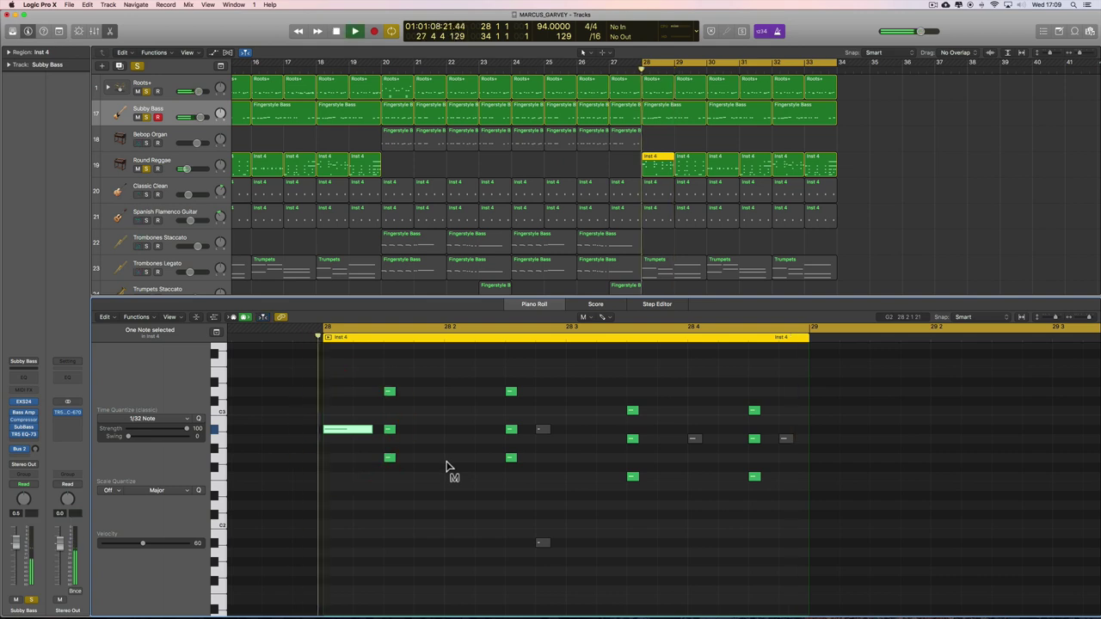
pyautogui.press('space')
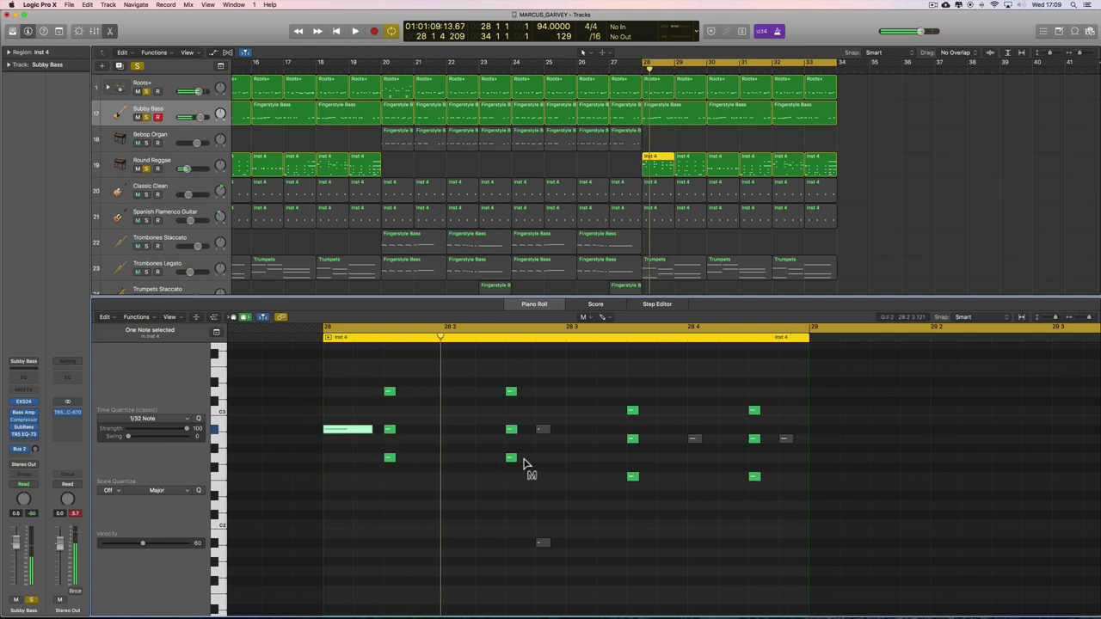
pyautogui.click(541, 542)
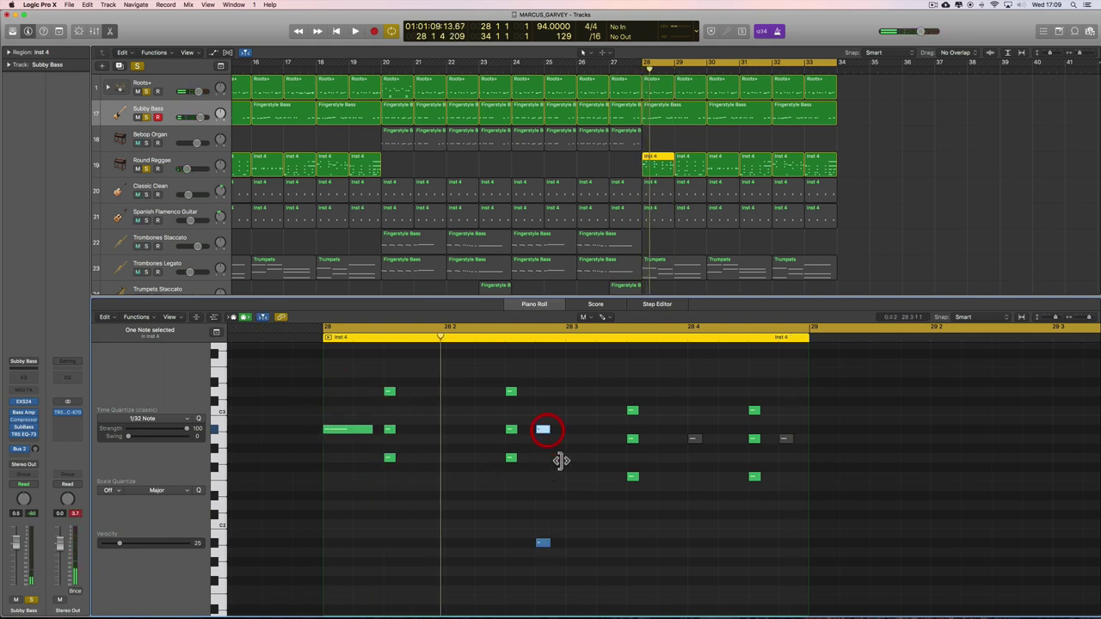
pyautogui.press('space')
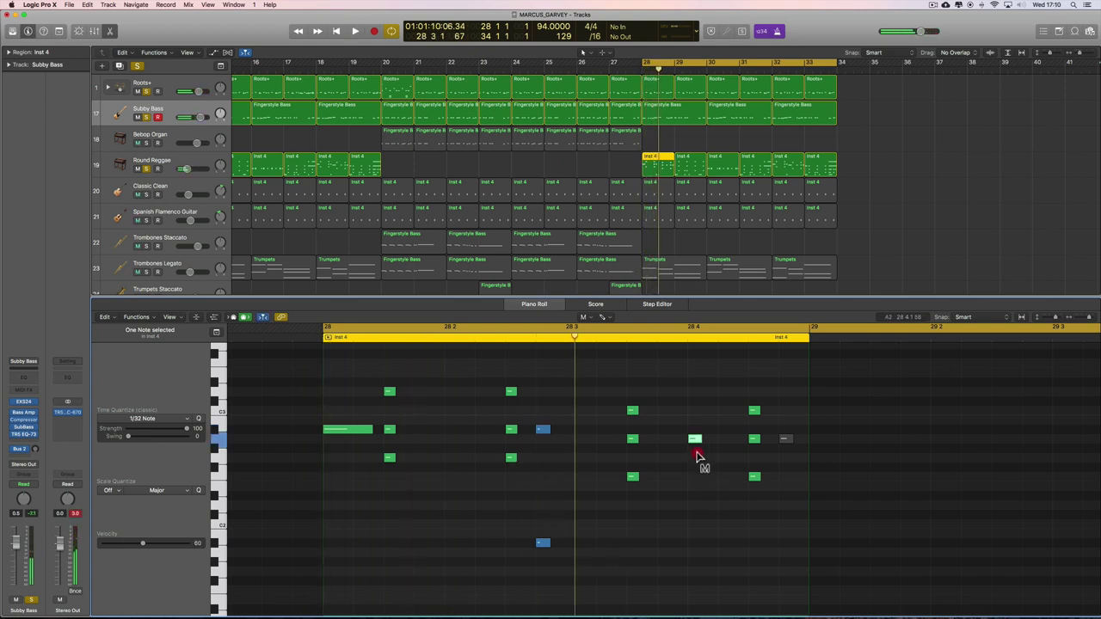
pyautogui.press('space')
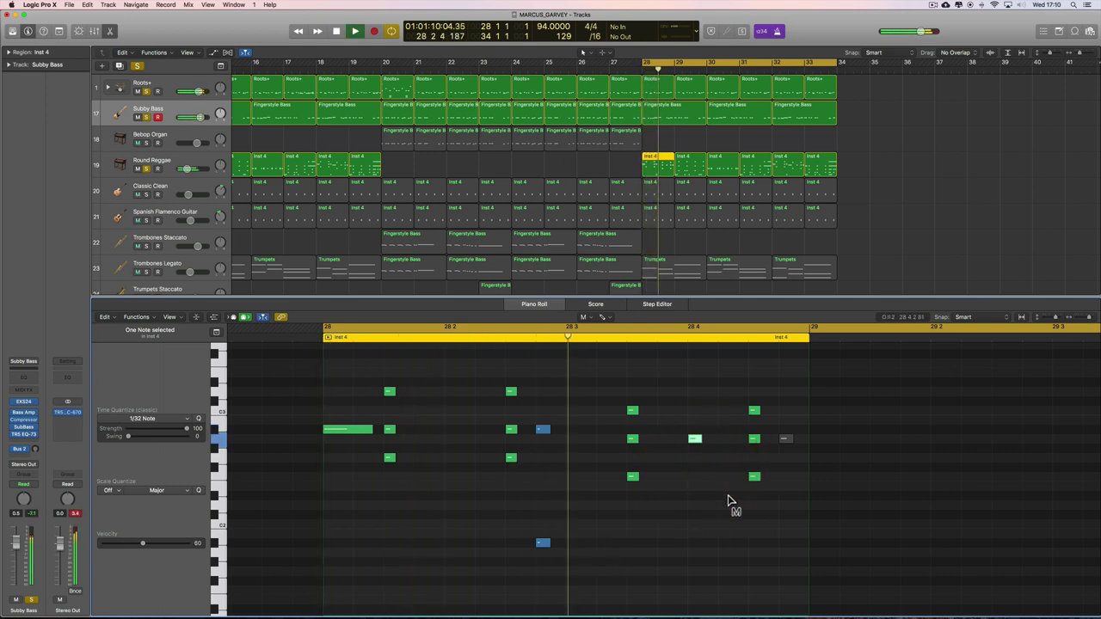
pyautogui.press('space')
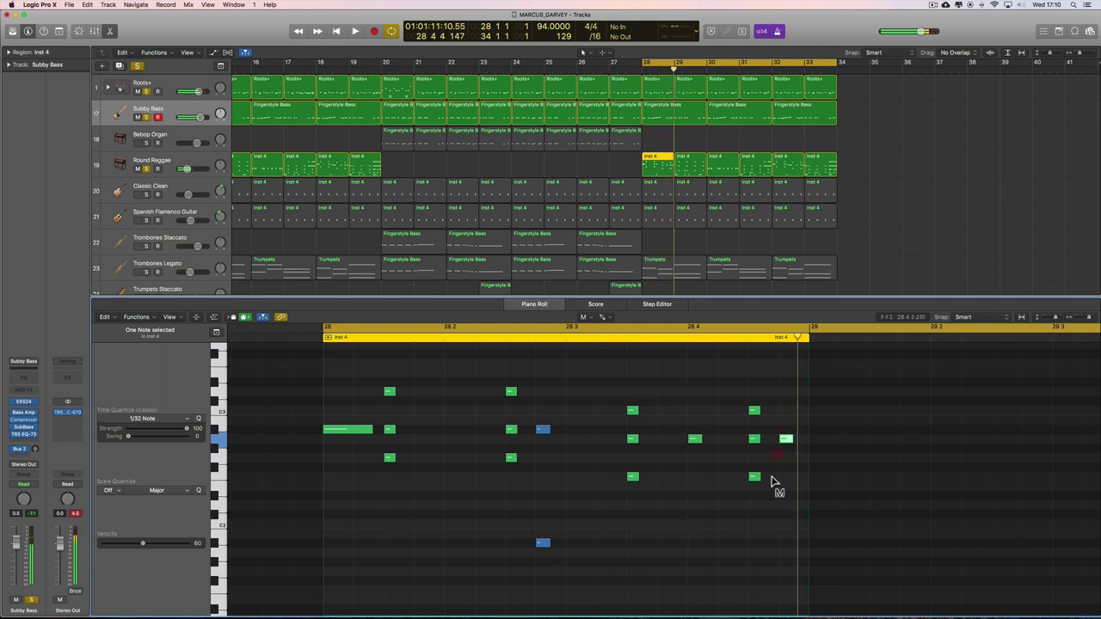
pyautogui.press('space')
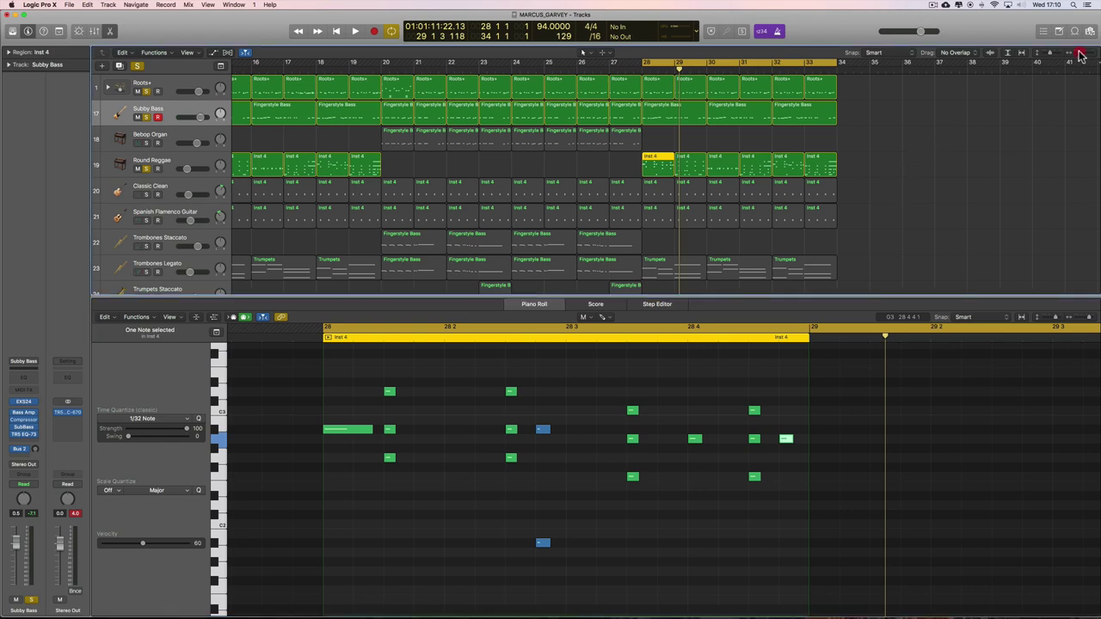
# - Extend the cycle range back to bar 1 and add Bebop Organ and Classic Clean to the soloed tracks
pyautogui.moveTo(1086, 55); pyautogui.dragTo(1078, 55)
pyautogui.scroll(-3, 972, 128)
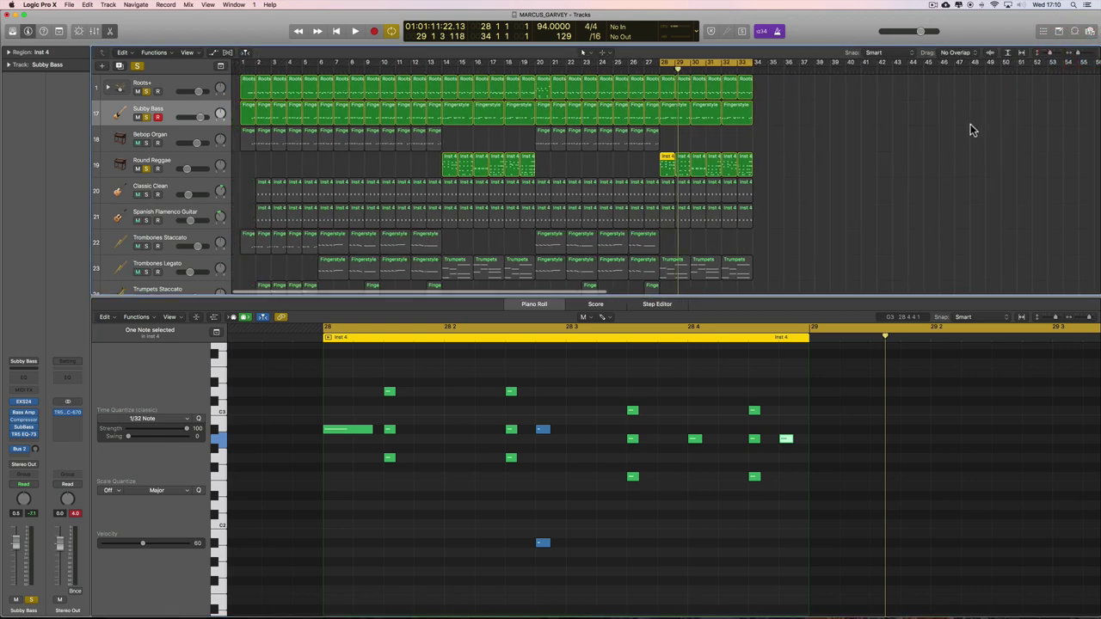
pyautogui.moveTo(657, 65); pyautogui.dragTo(241, 86)
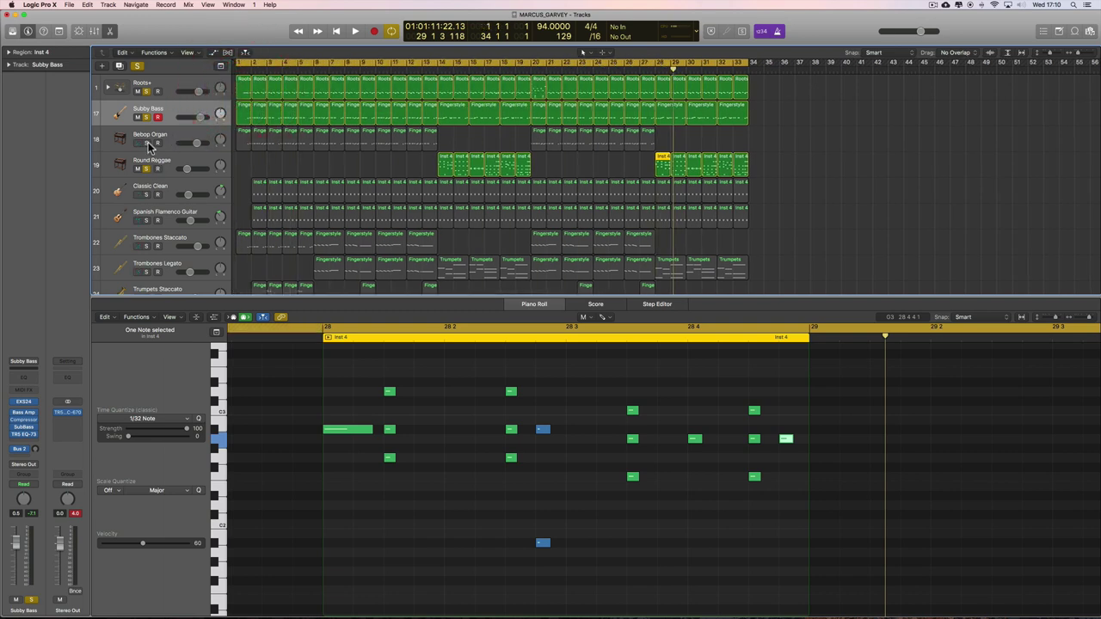
pyautogui.keyDown('shift'); pyautogui.click(150, 143); pyautogui.keyUp('shift')
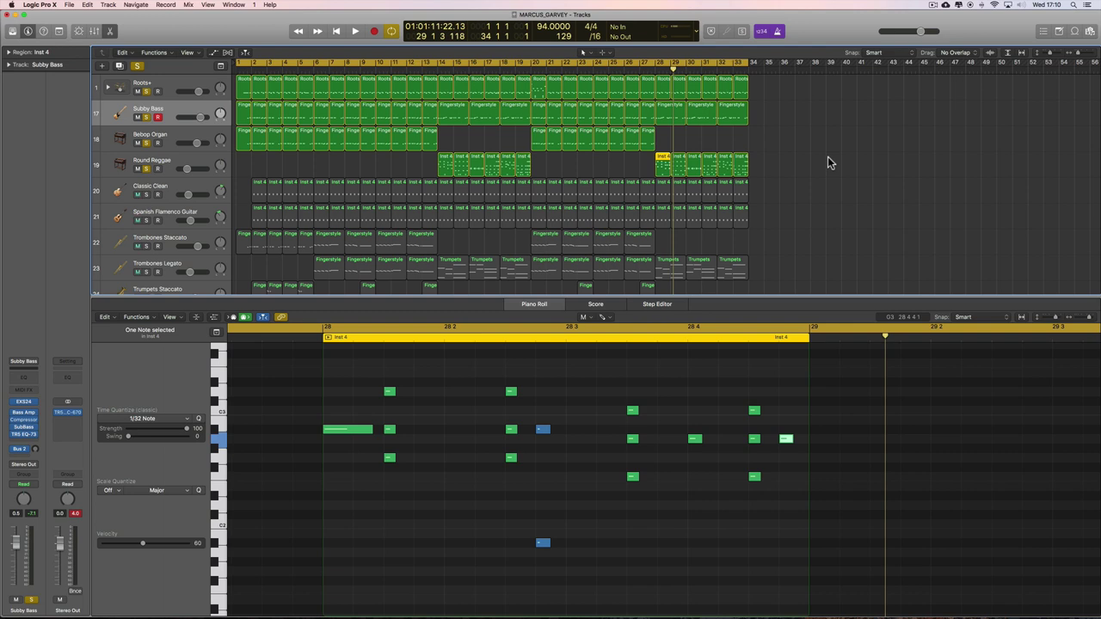
pyautogui.keyDown('shift'); pyautogui.click(145, 193); pyautogui.keyUp('shift')
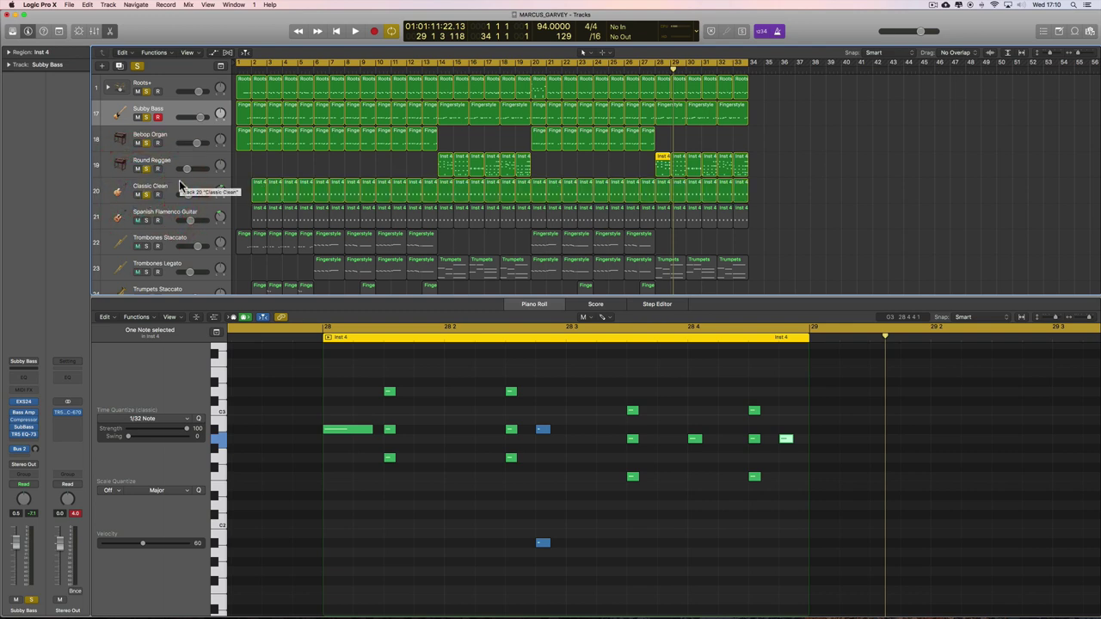
# - Select the Classic Clean track, play the arrangement from bar 2, and take Bebop Organ out of solo
pyautogui.keyDown('shift'); pyautogui.click(179, 179); pyautogui.keyUp('shift')
pyautogui.keyDown('shift'); pyautogui.click(177, 214); pyautogui.keyUp('shift')
pyautogui.keyDown('shift'); pyautogui.click(183, 185); pyautogui.keyUp('shift')
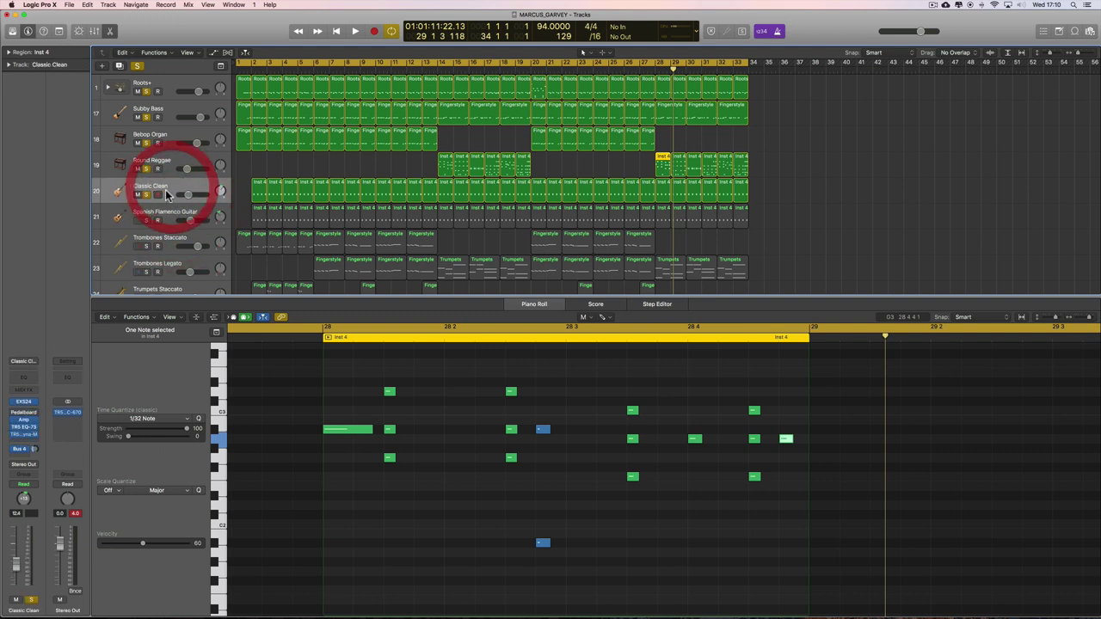
pyautogui.doubleClick(246, 69)
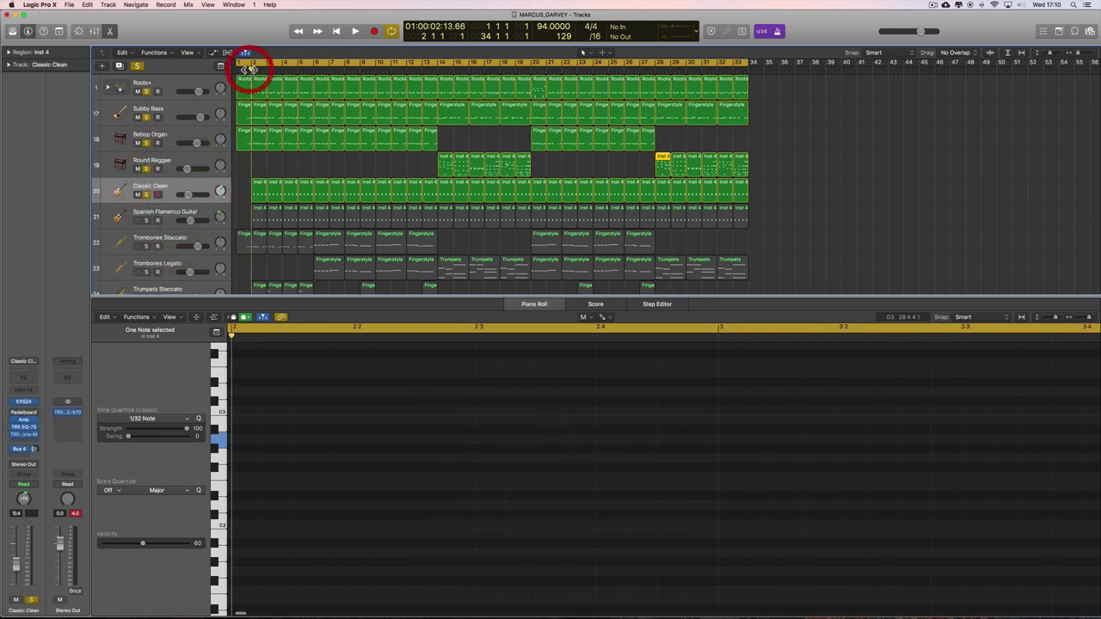
pyautogui.click(141, 142)
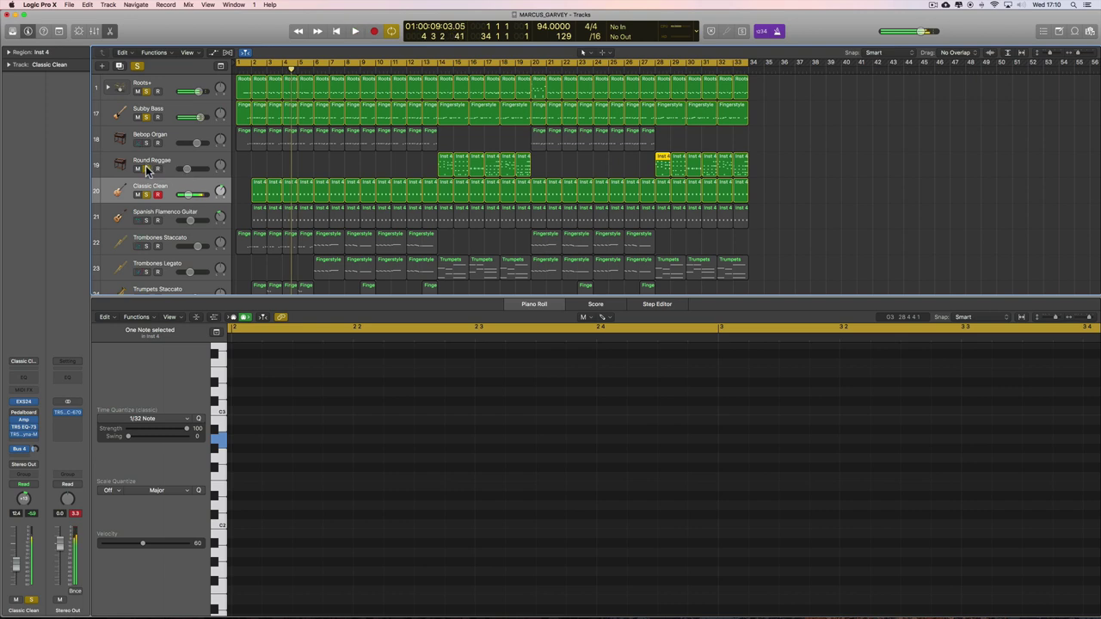
# - Solo Spanish Flamenco Guitar instead of Classic Clean, open its bar 2 region, and play it with drums and bass
pyautogui.click(155, 213)
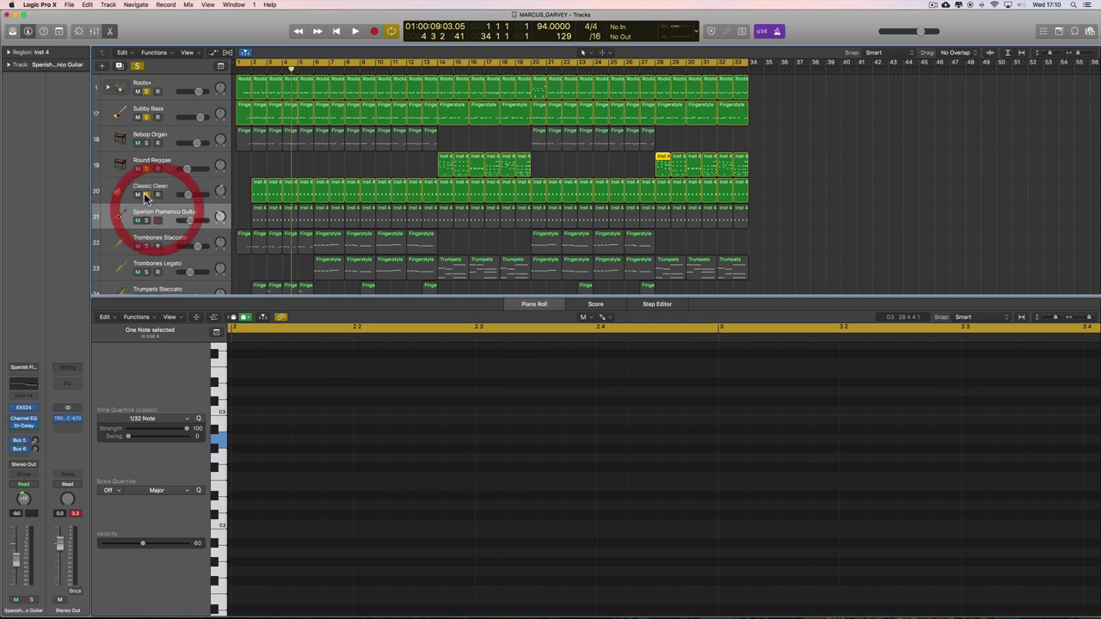
pyautogui.click(260, 222)
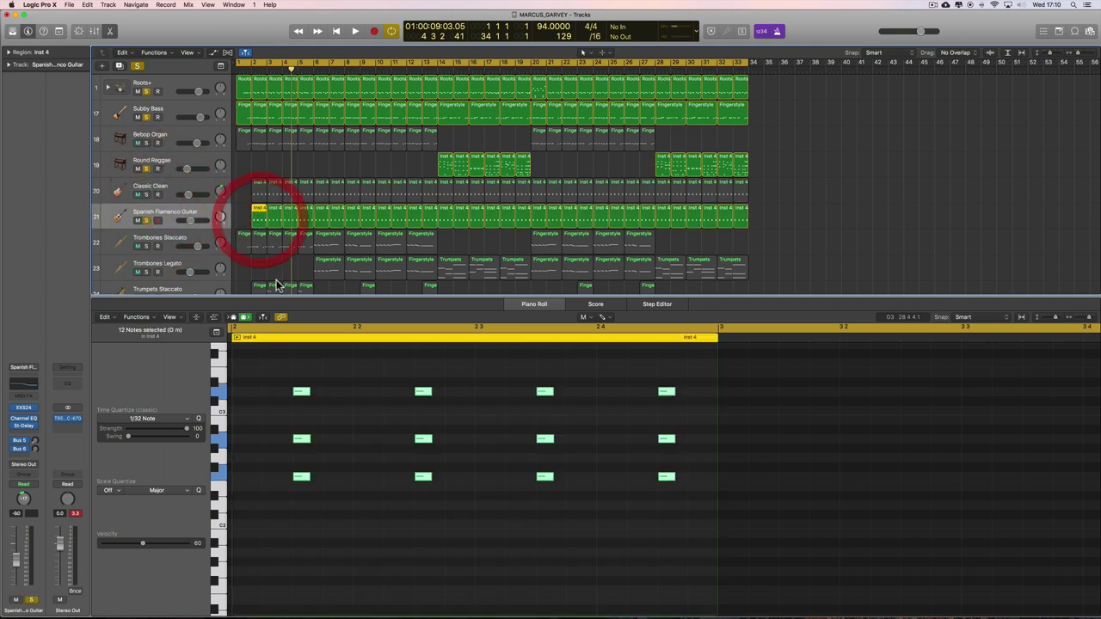
pyautogui.rightClick(353, 383)
pyautogui.click(349, 374)
pyautogui.press('space')
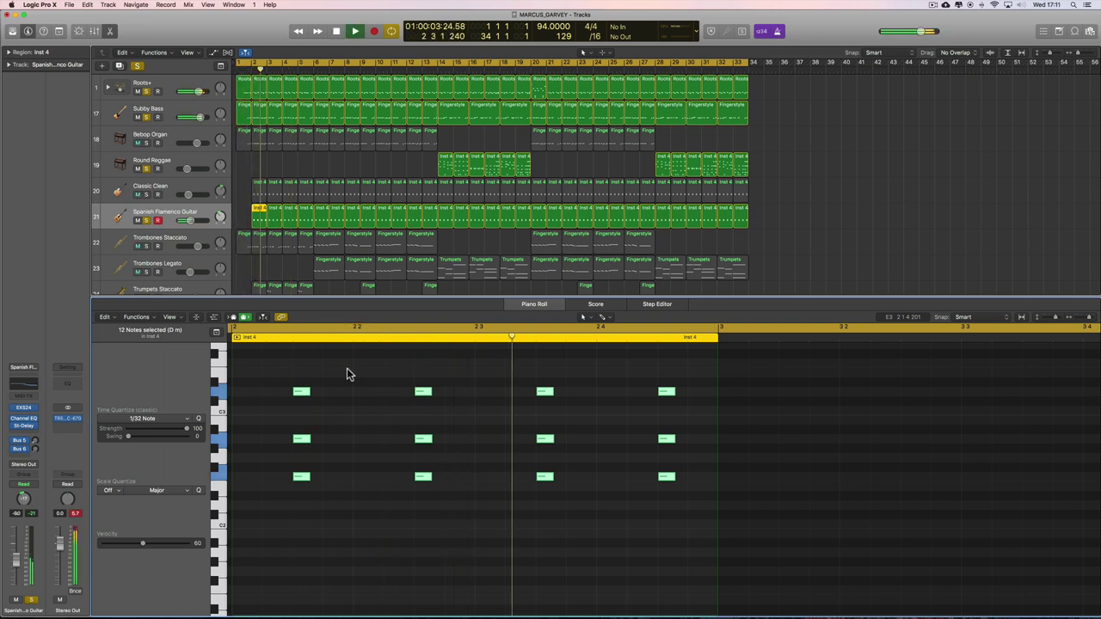
pyautogui.press('space')
# - Raise the Spanish Flamenco Guitar volume slightly and listen to the part again with drums and bass
pyautogui.moveTo(191, 221); pyautogui.dragTo(195, 226)
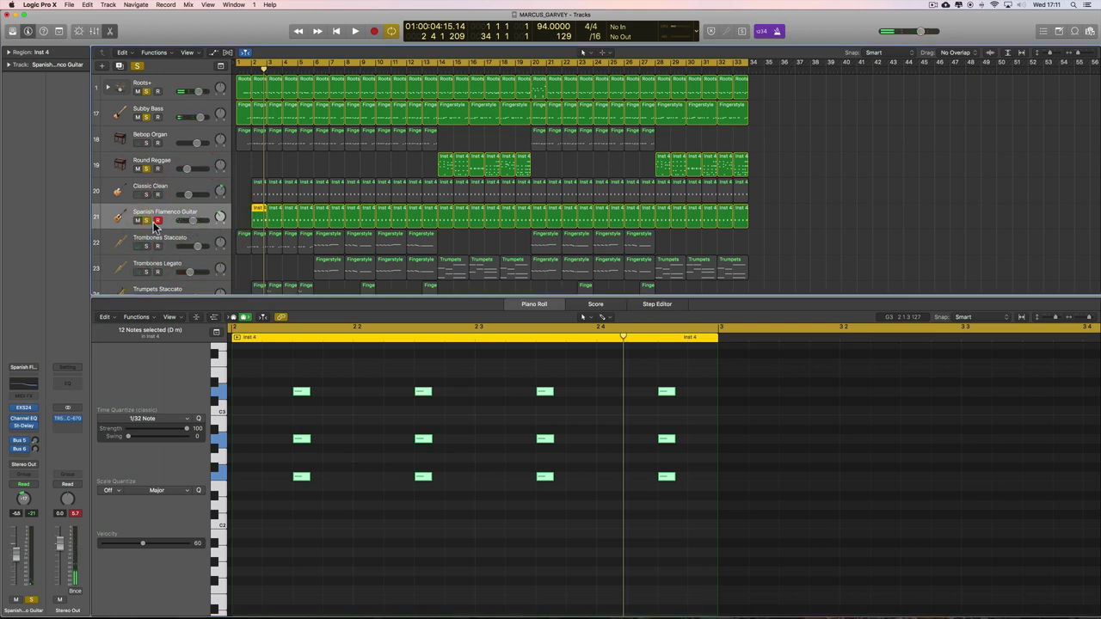
pyautogui.press('space')
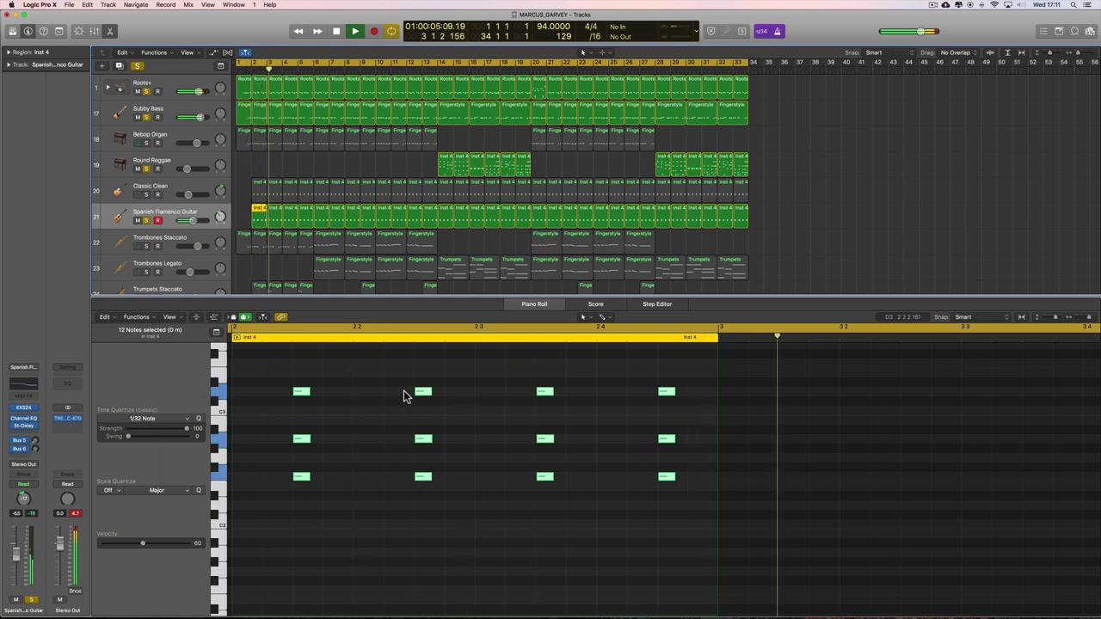
pyautogui.press('space')
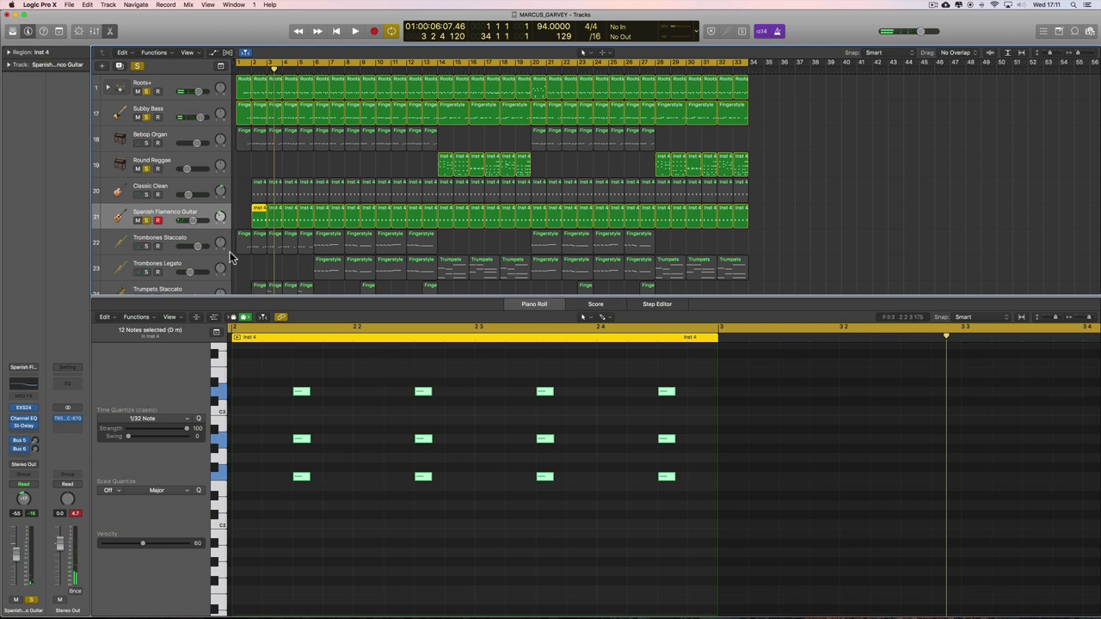
# - Solo Classic Clean alongside Spanish Flamenco Guitar and play both guitars together from bar 2
pyautogui.click(147, 195)
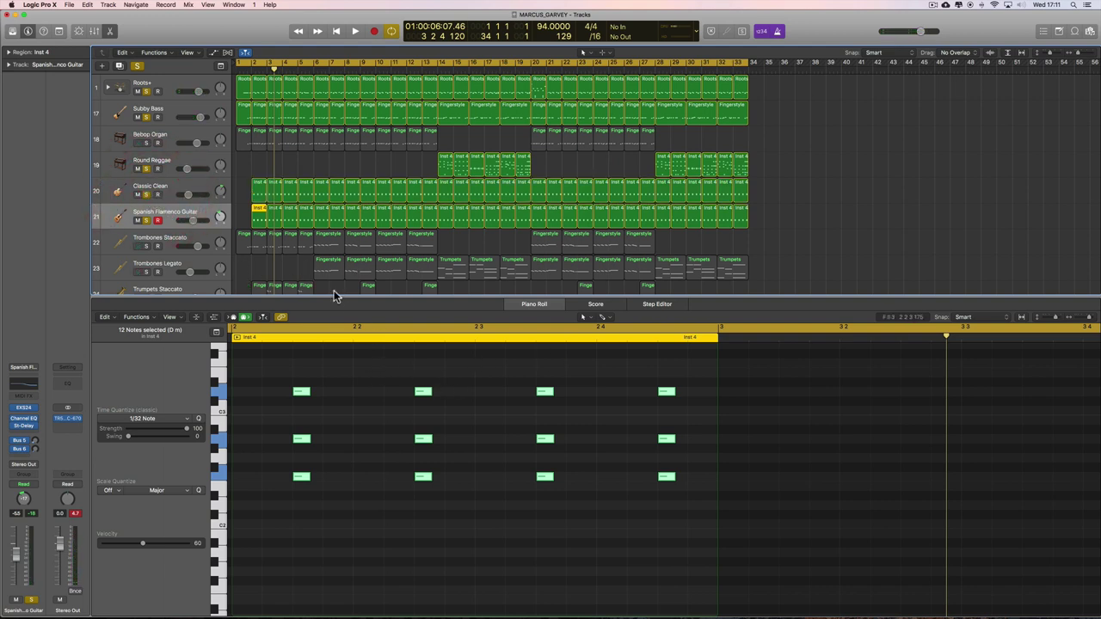
pyautogui.doubleClick(251, 64)
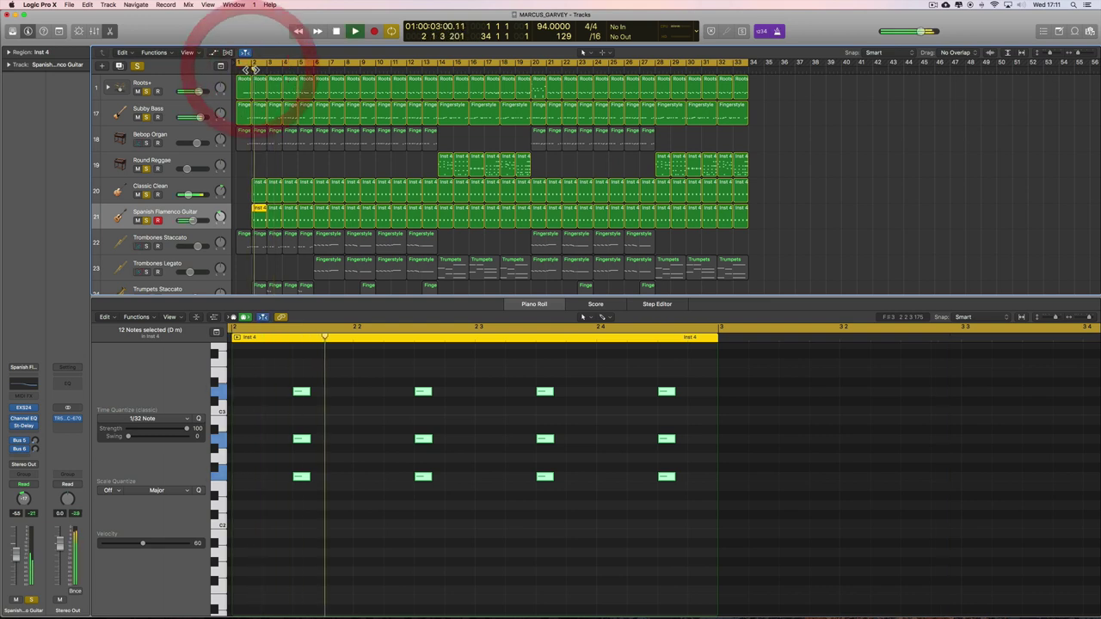
pyautogui.press('space')
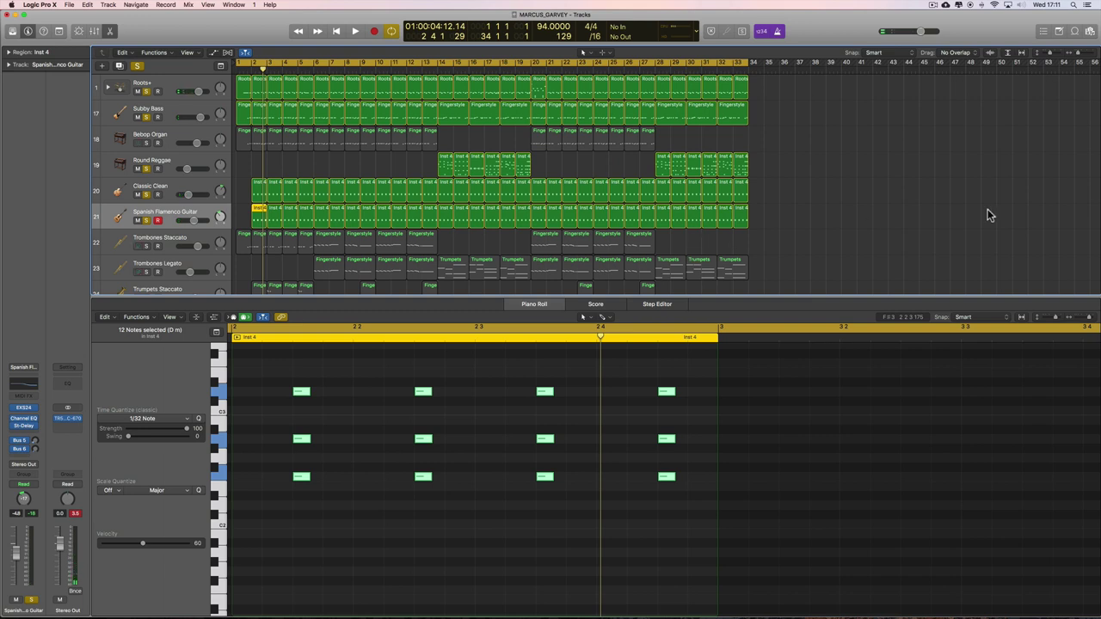
pyautogui.press('space')
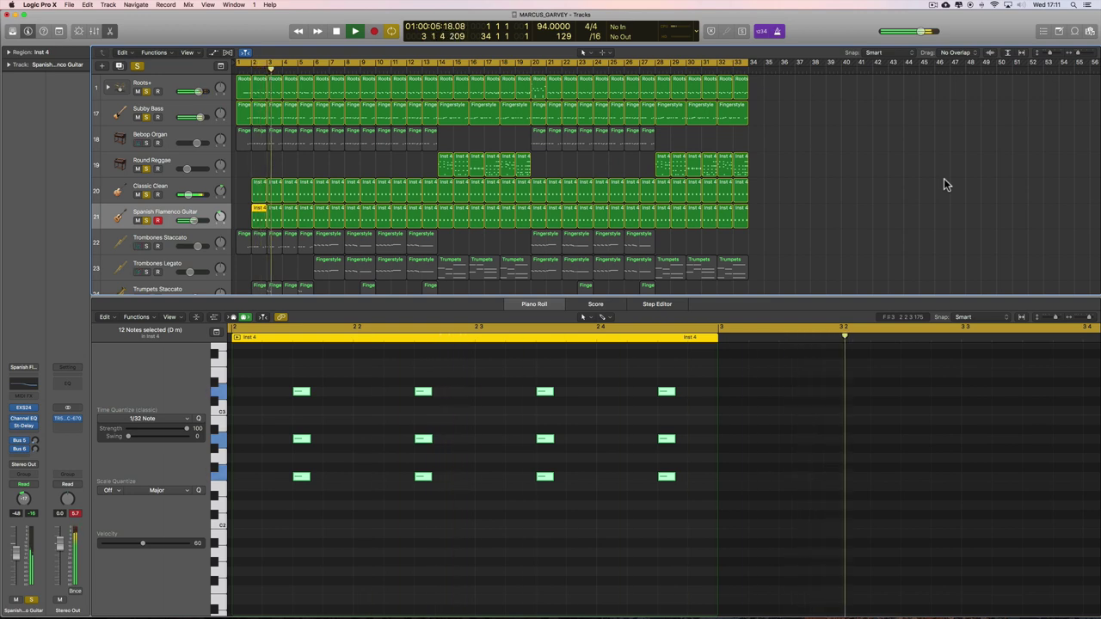
# - Show the notes of the Classic Clean and Spanish Flamenco Guitar regions in bars 2 to 13 together during playback
pyautogui.moveTo(239, 183); pyautogui.dragTo(420, 217)
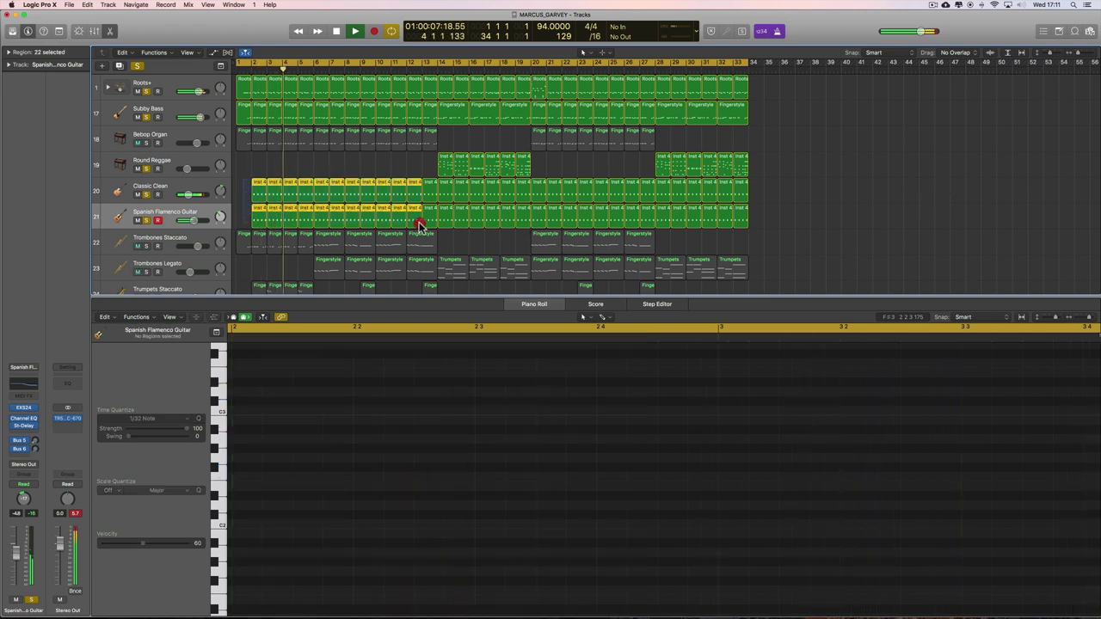
pyautogui.click(1080, 319)
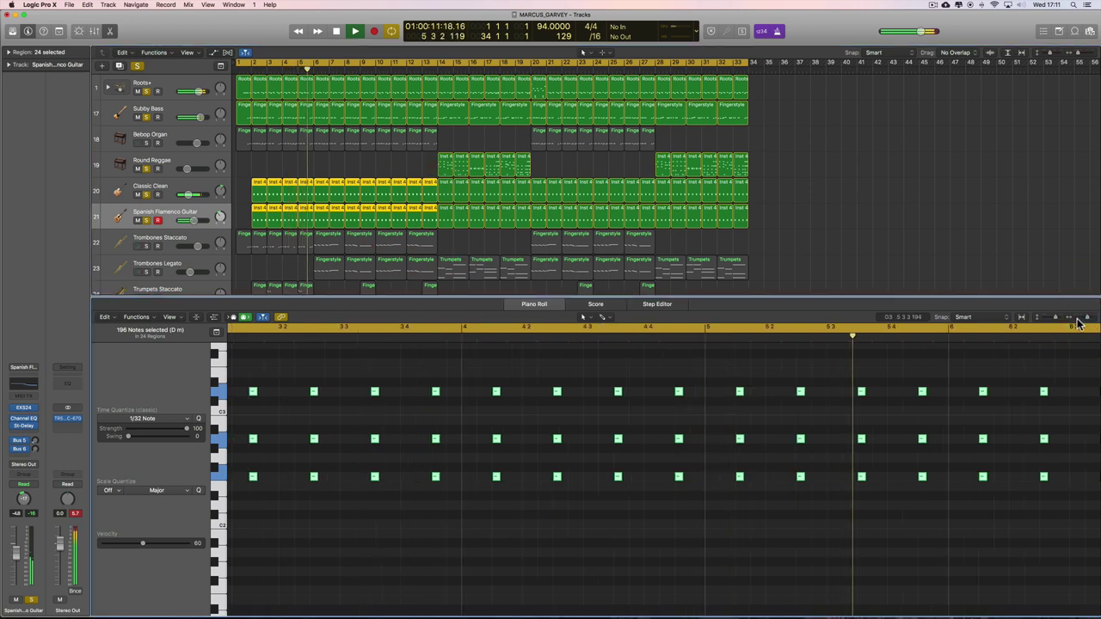
pyautogui.click(1080, 318)
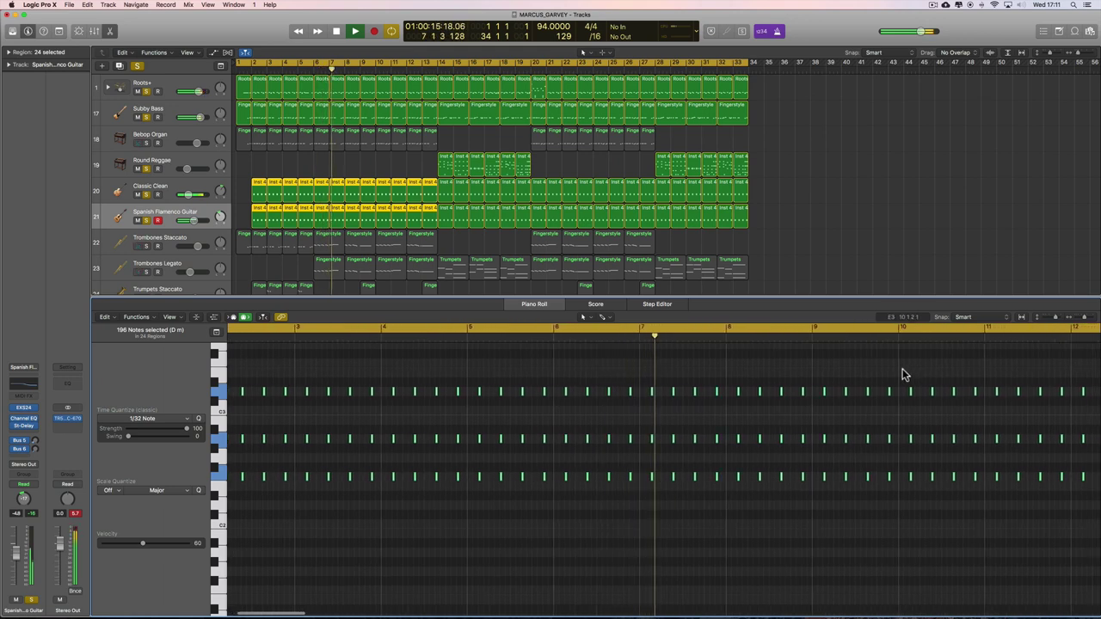
# - Lower the Spanish Flamenco Guitar volume to about -9 dB, add Bebop Organ to the soloed tracks, and play the arrangement from the start into bar 15
pyautogui.click(186, 222)
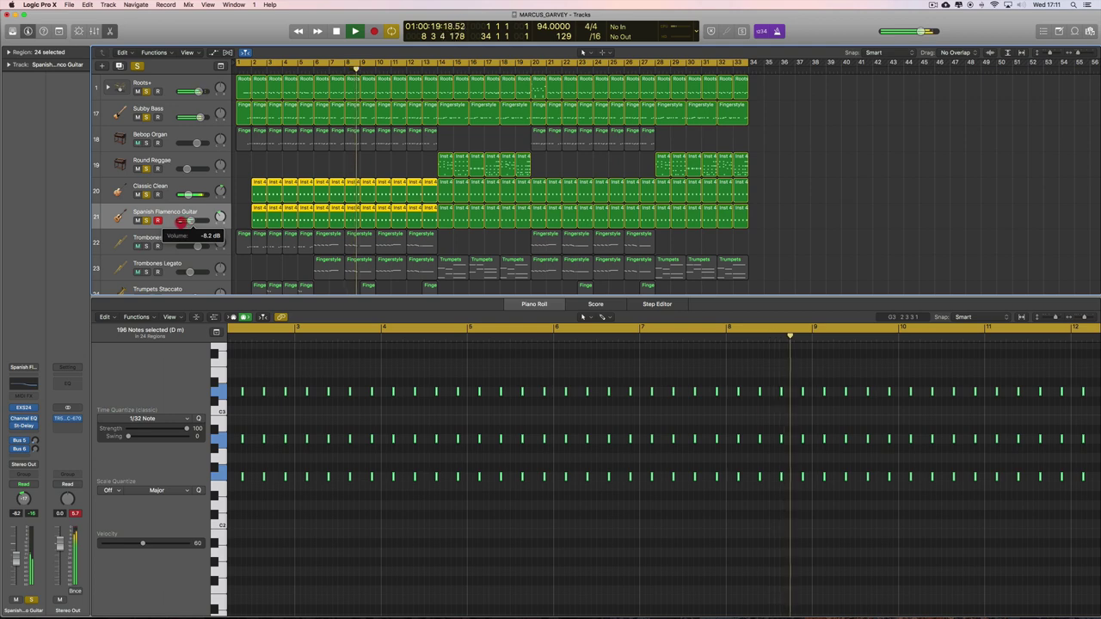
pyautogui.click(139, 143)
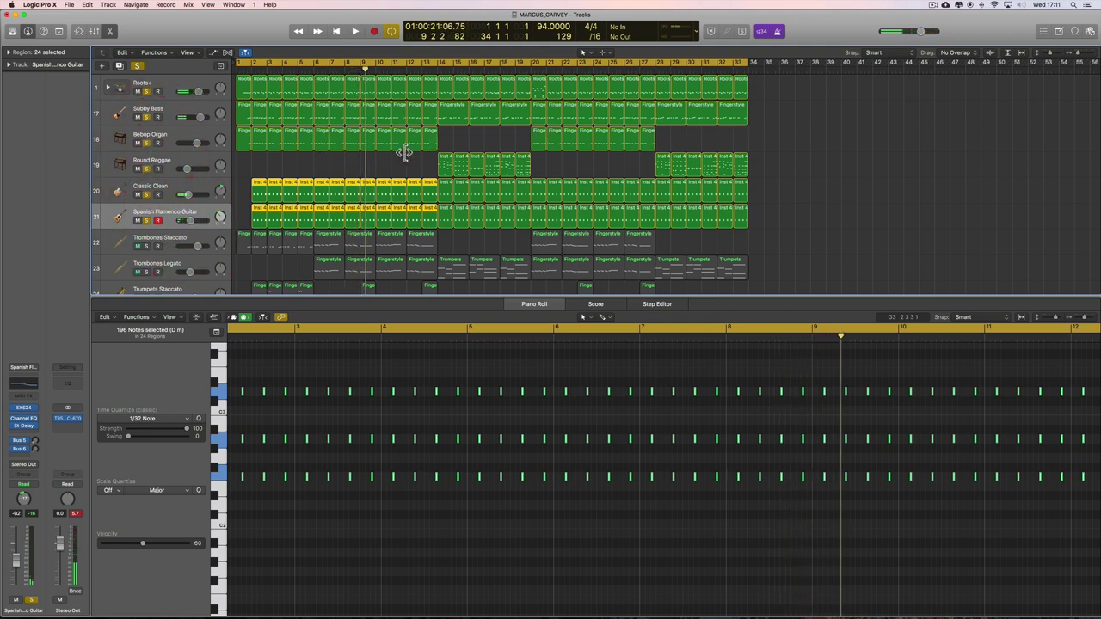
pyautogui.press('Return')
pyautogui.press('space')
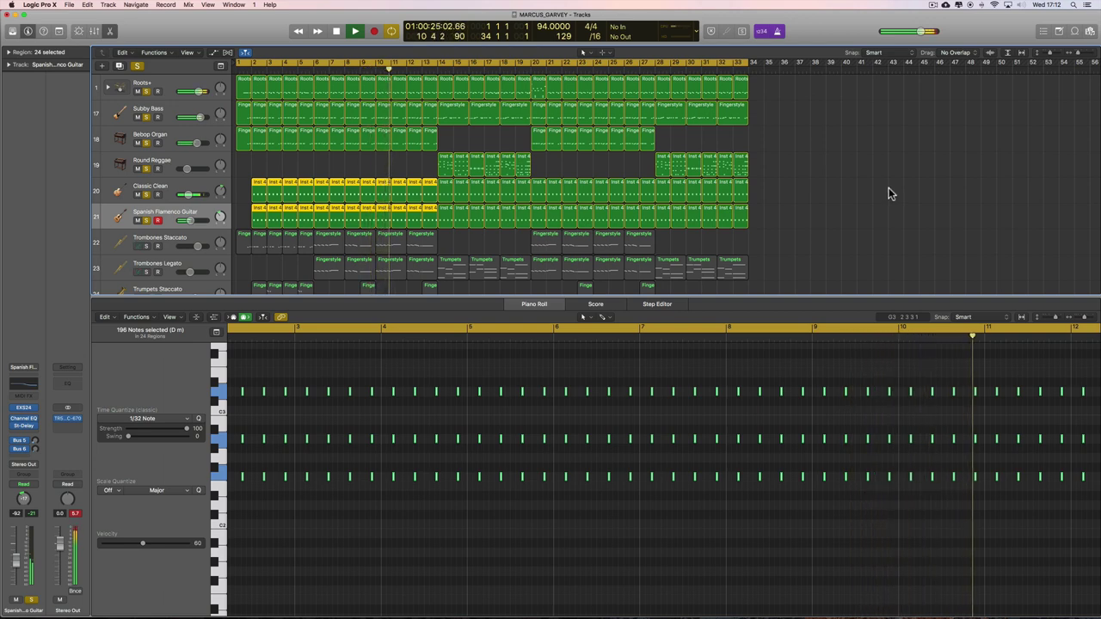
pyautogui.hscroll(5, 916, 420)
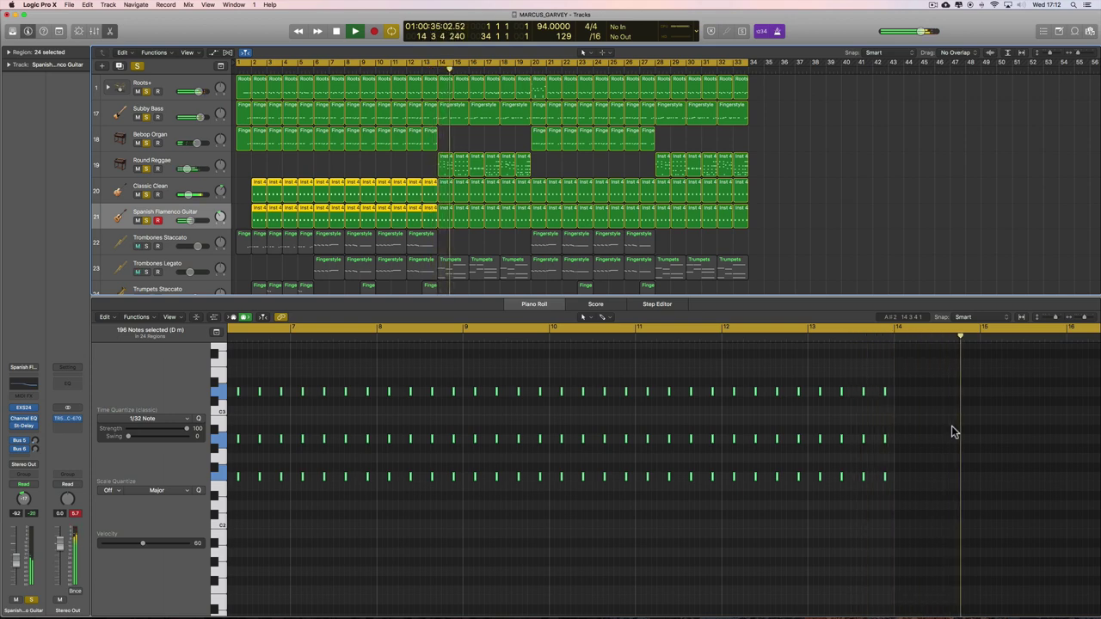
pyautogui.press('space')
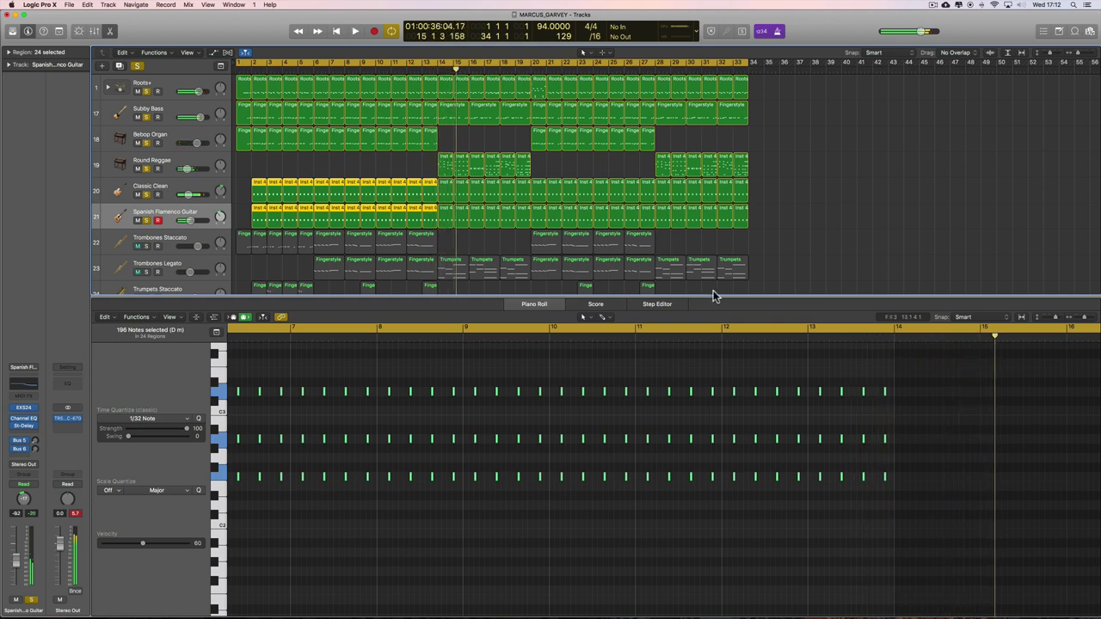
# - Highlight the run of Classic Clean regions through bar 33 to examine its span, and clear the region selection
pyautogui.click(803, 172)
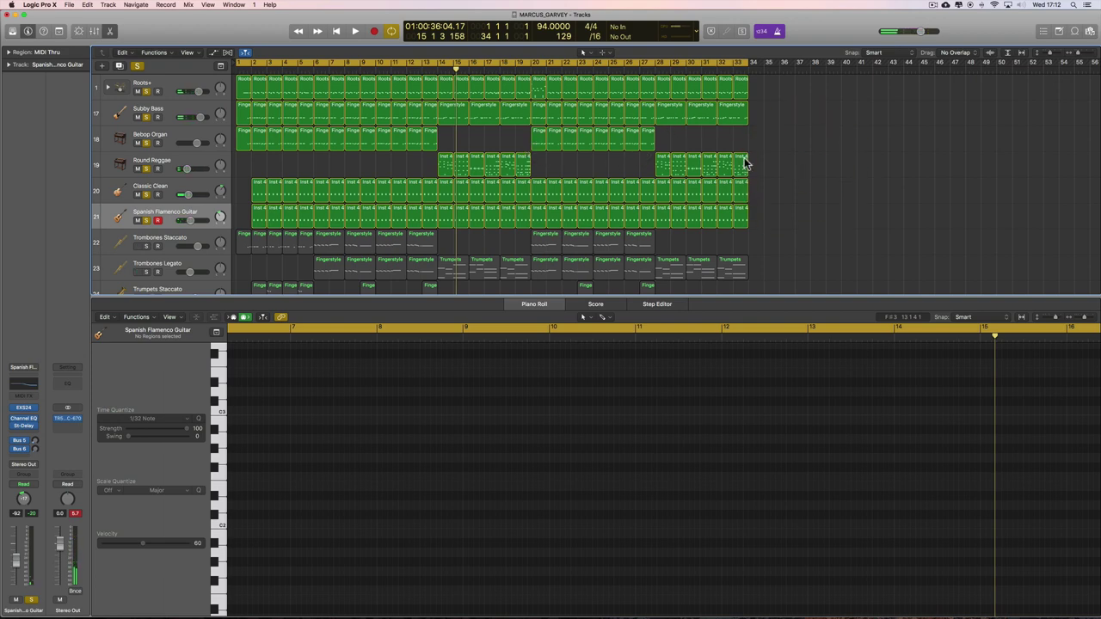
pyautogui.moveTo(688, 193); pyautogui.dragTo(383, 193)
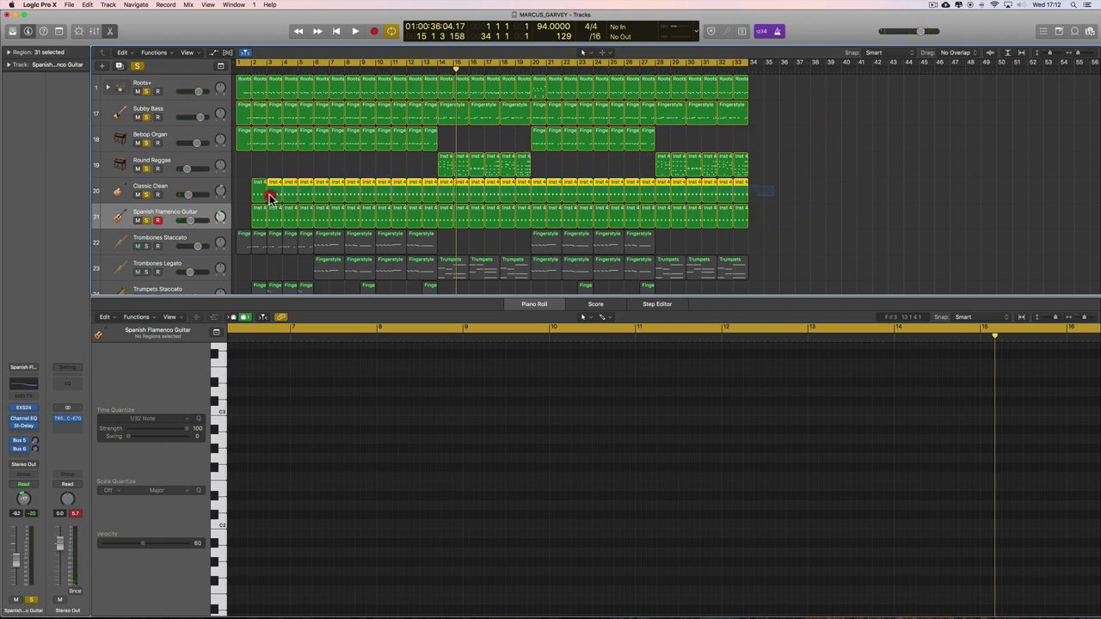
pyautogui.moveTo(346, 161); pyautogui.dragTo(774, 169)
pyautogui.click(774, 169)
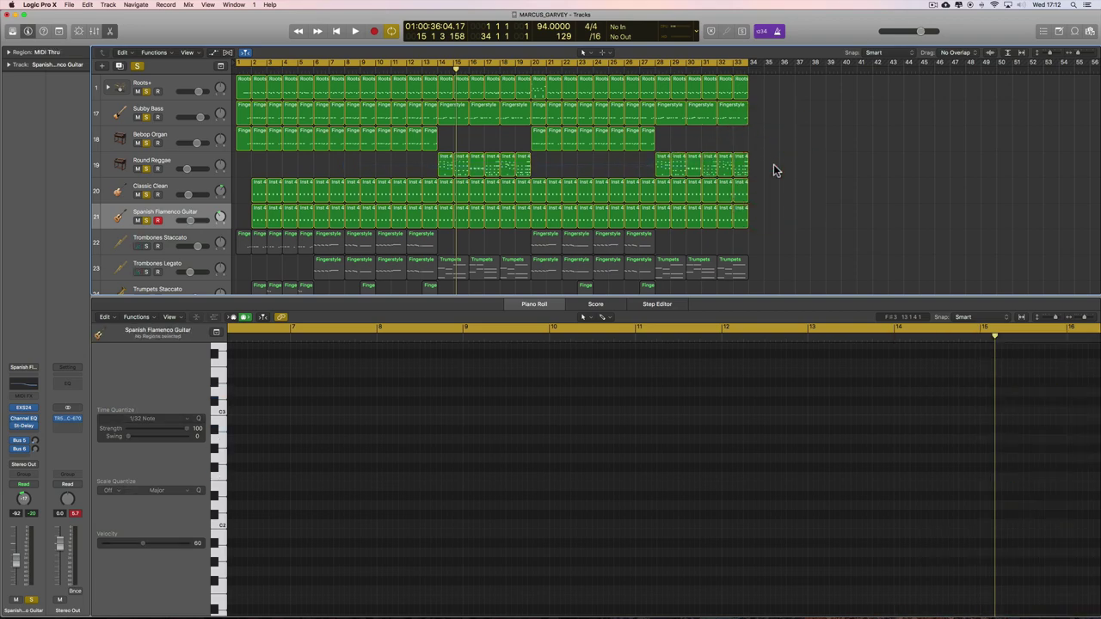